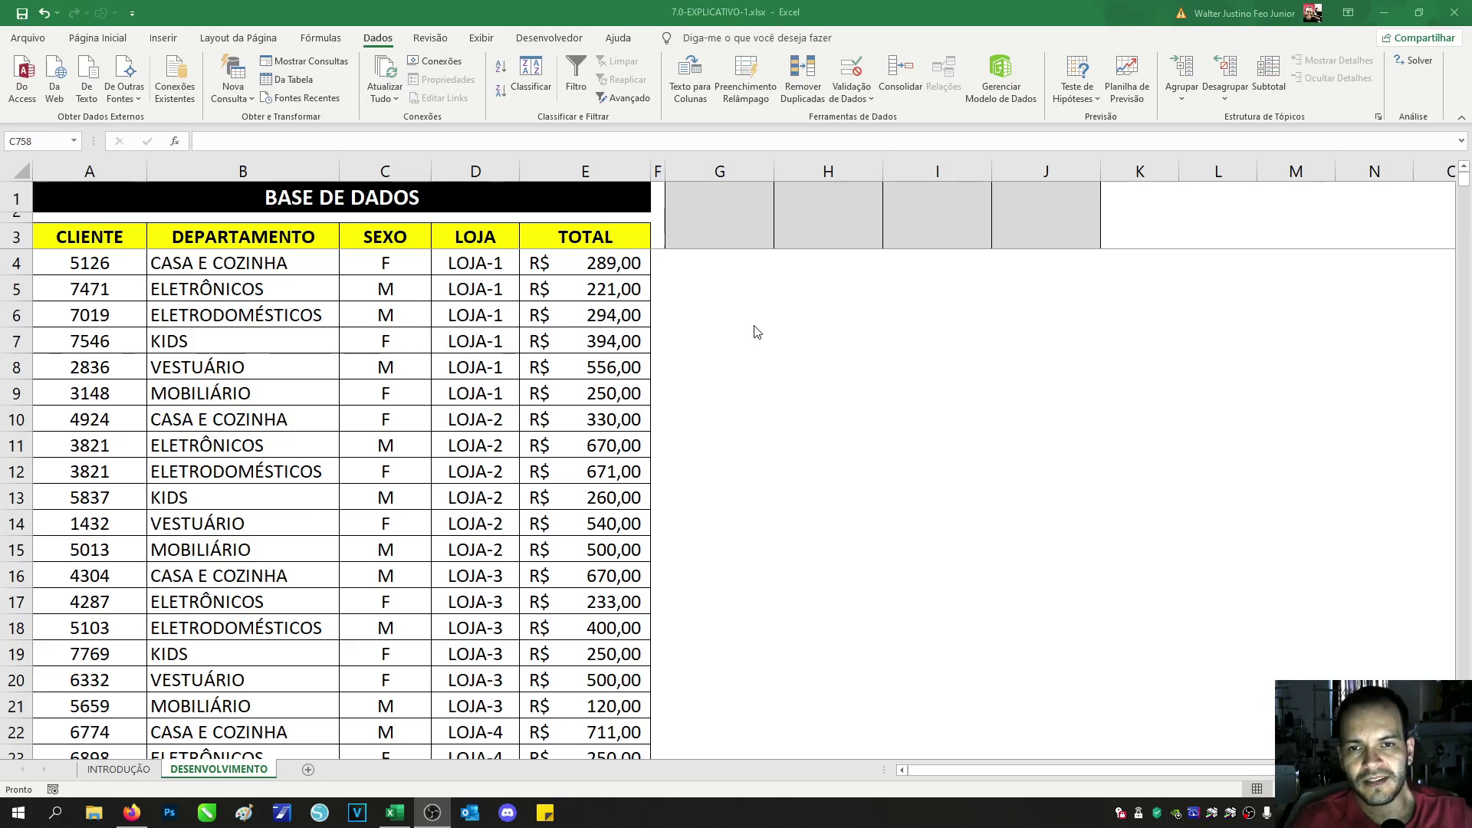
# Step: On the INTRODUÇÃO sheet, go through the topics from CLASSIFICAR down to GRAVAR MACRO
pyautogui.click(105, 771)
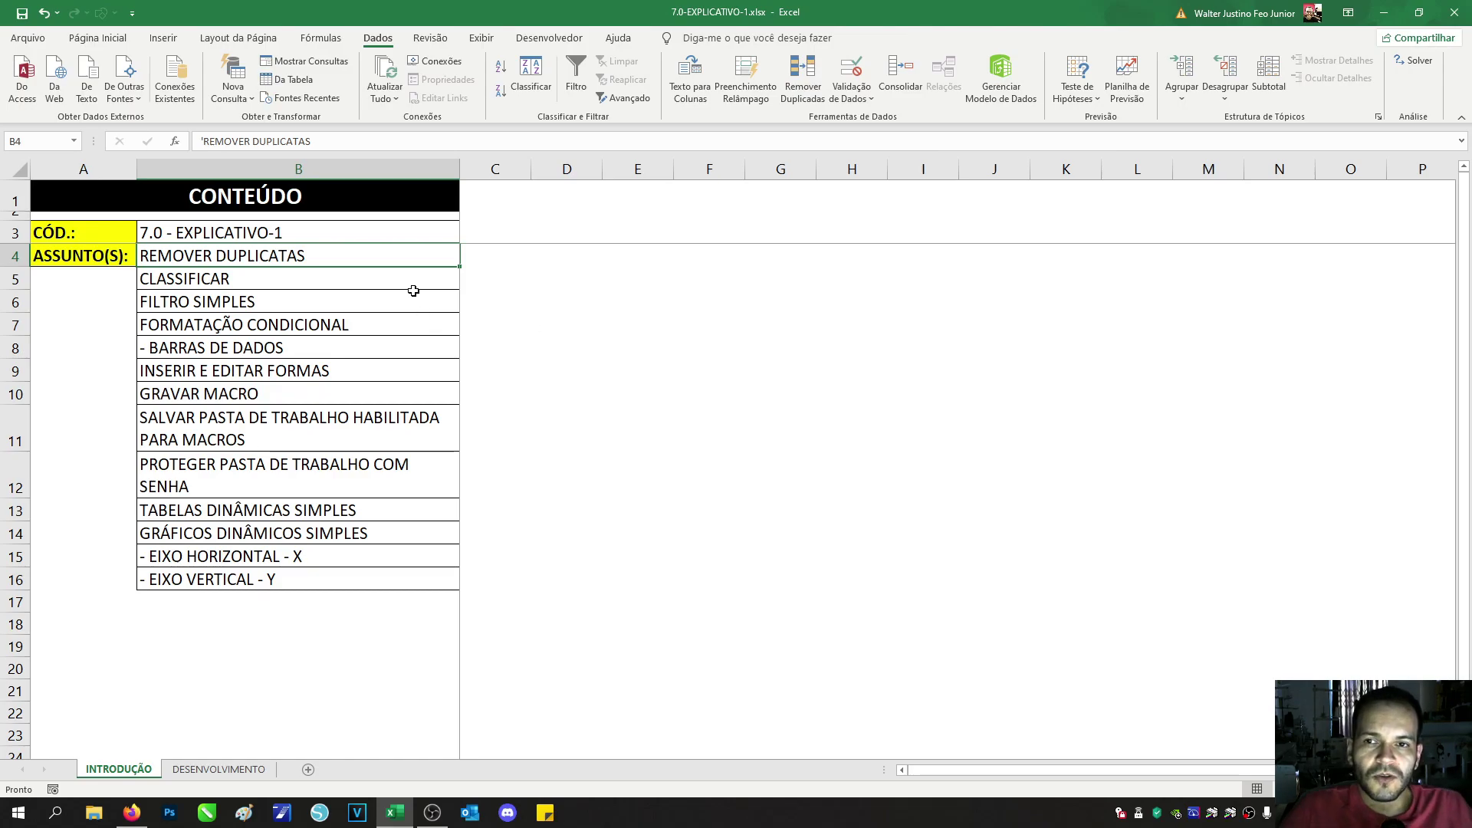
pyautogui.click(240, 279)
pyautogui.click(243, 301)
pyautogui.click(246, 325)
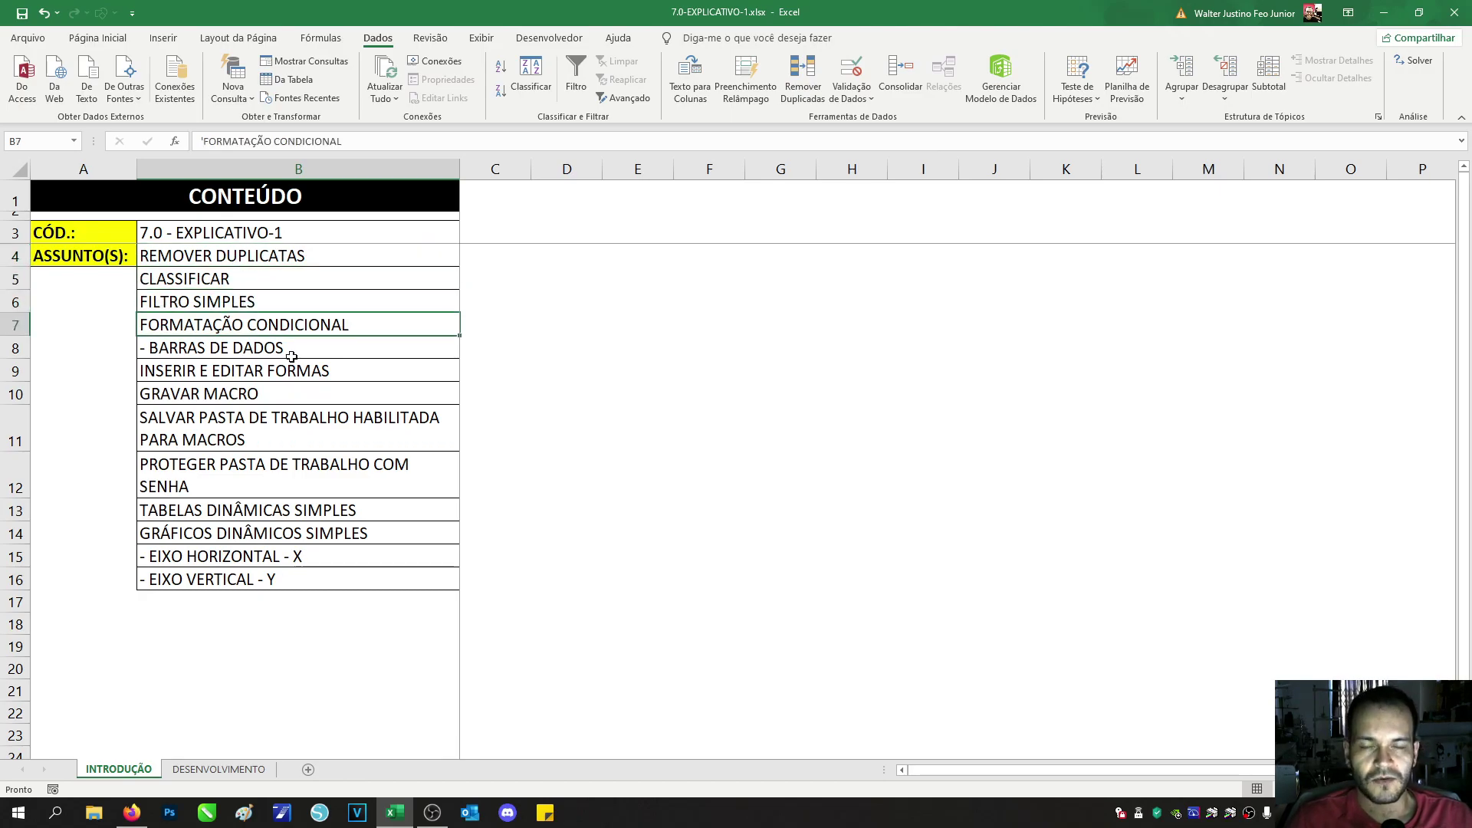
pyautogui.click(294, 347)
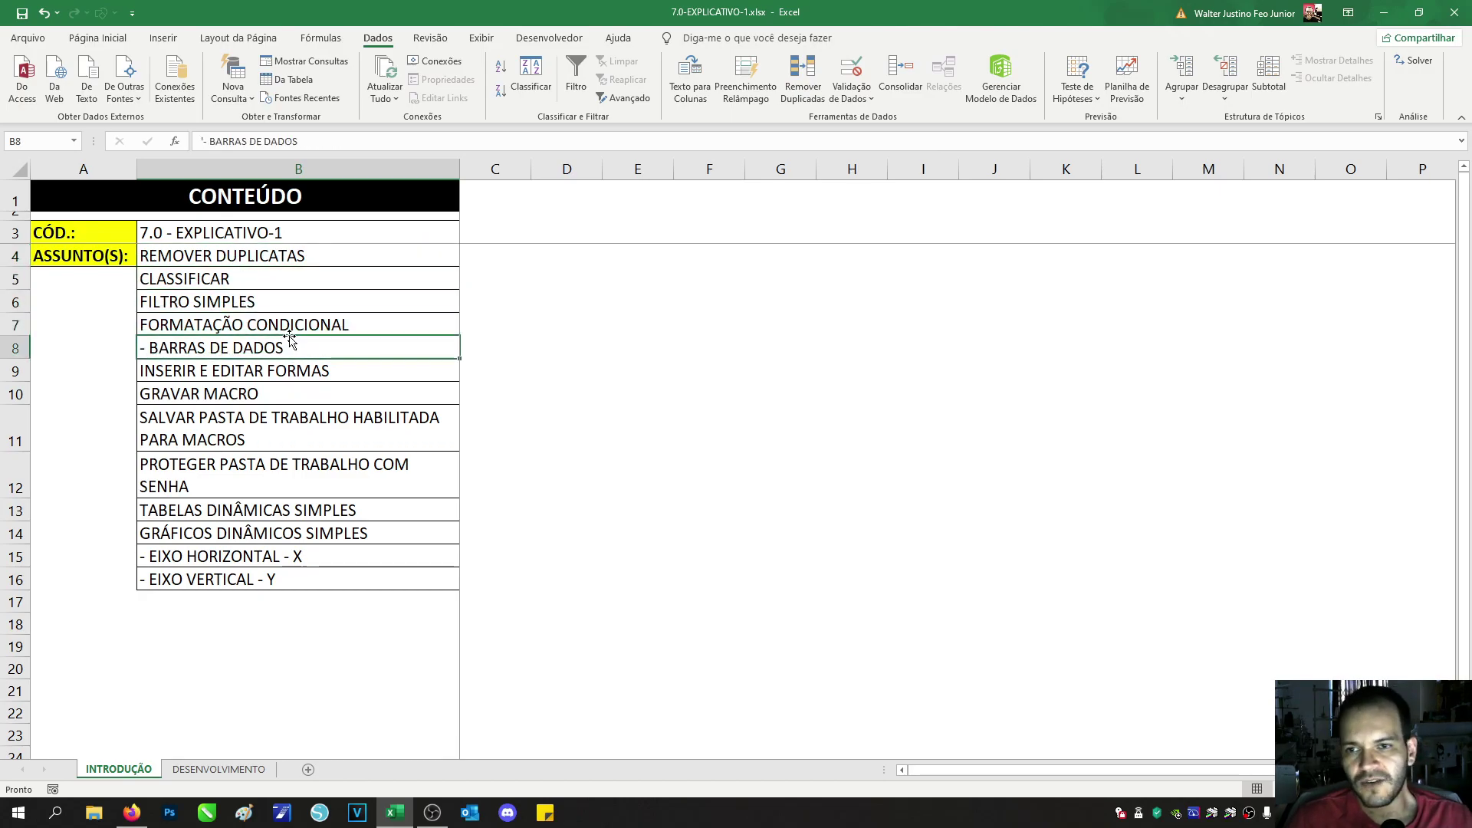
pyautogui.click(272, 370)
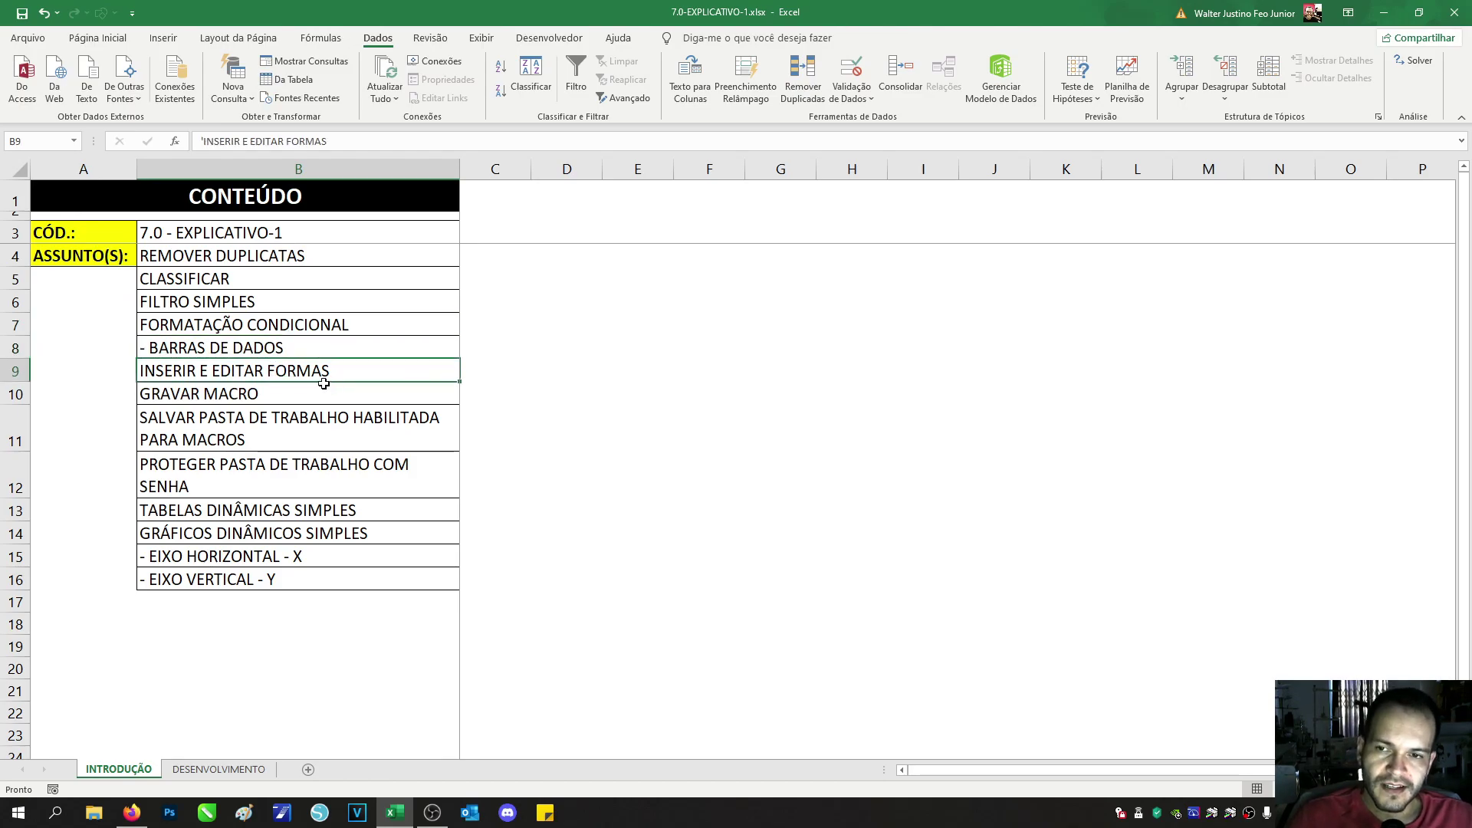
pyautogui.click(320, 392)
# Step: Go through the macro saving, password, pivot table and pivot chart topics, ending at REMOVER DUPLICATAS
pyautogui.click(304, 430)
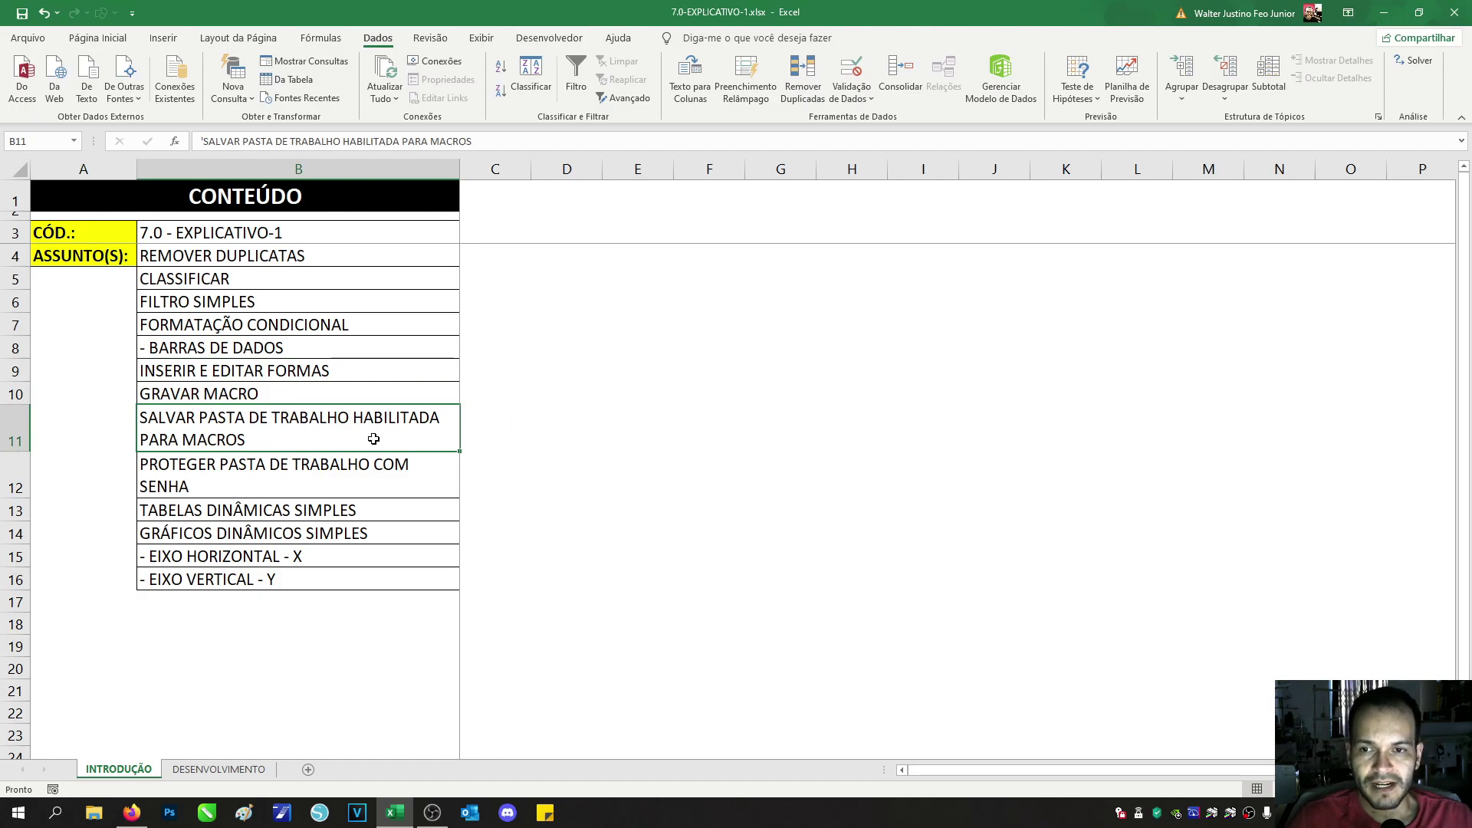
pyautogui.click(354, 475)
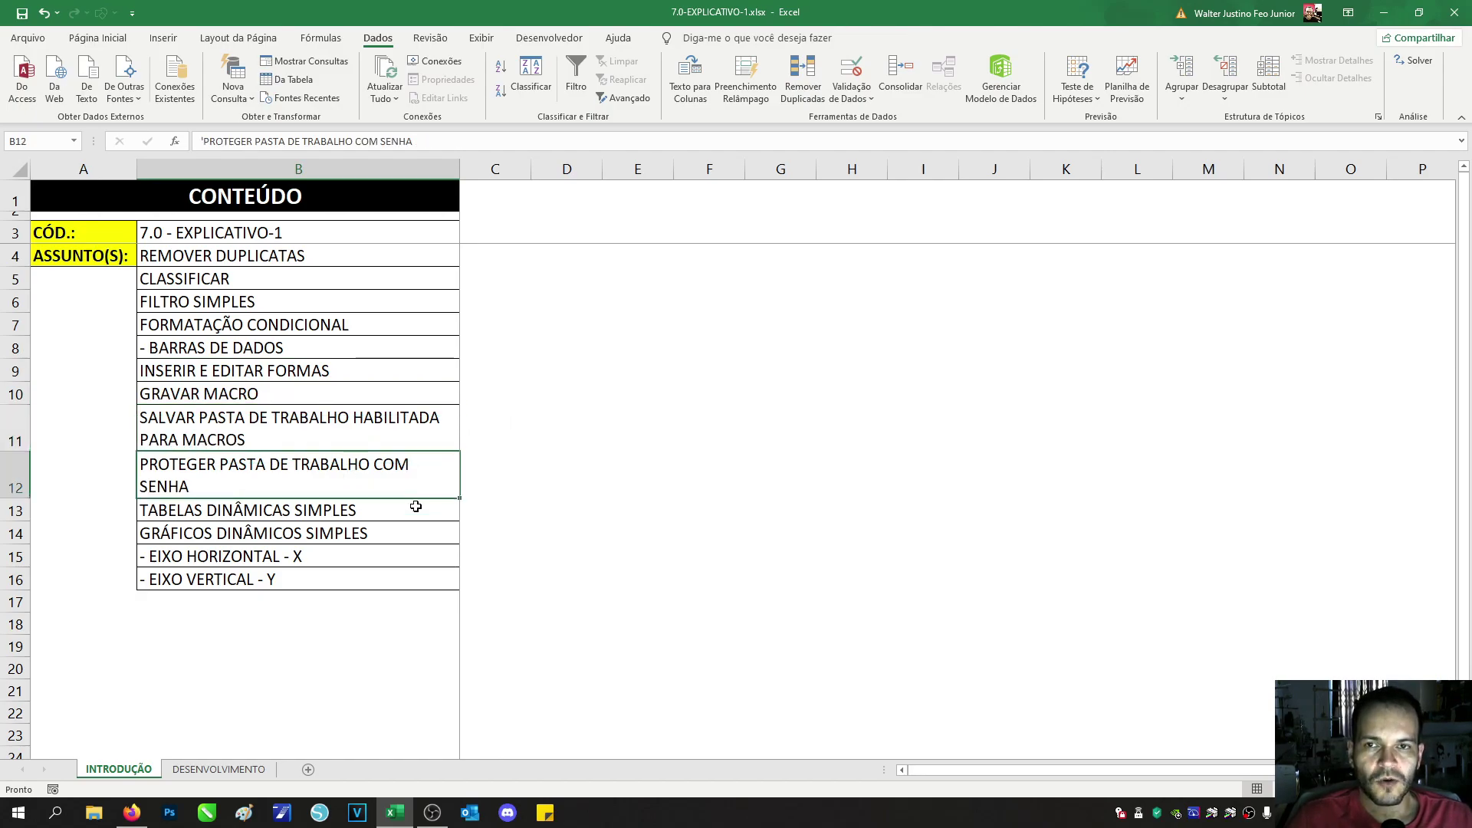
pyautogui.click(388, 512)
pyautogui.click(318, 535)
pyautogui.click(395, 564)
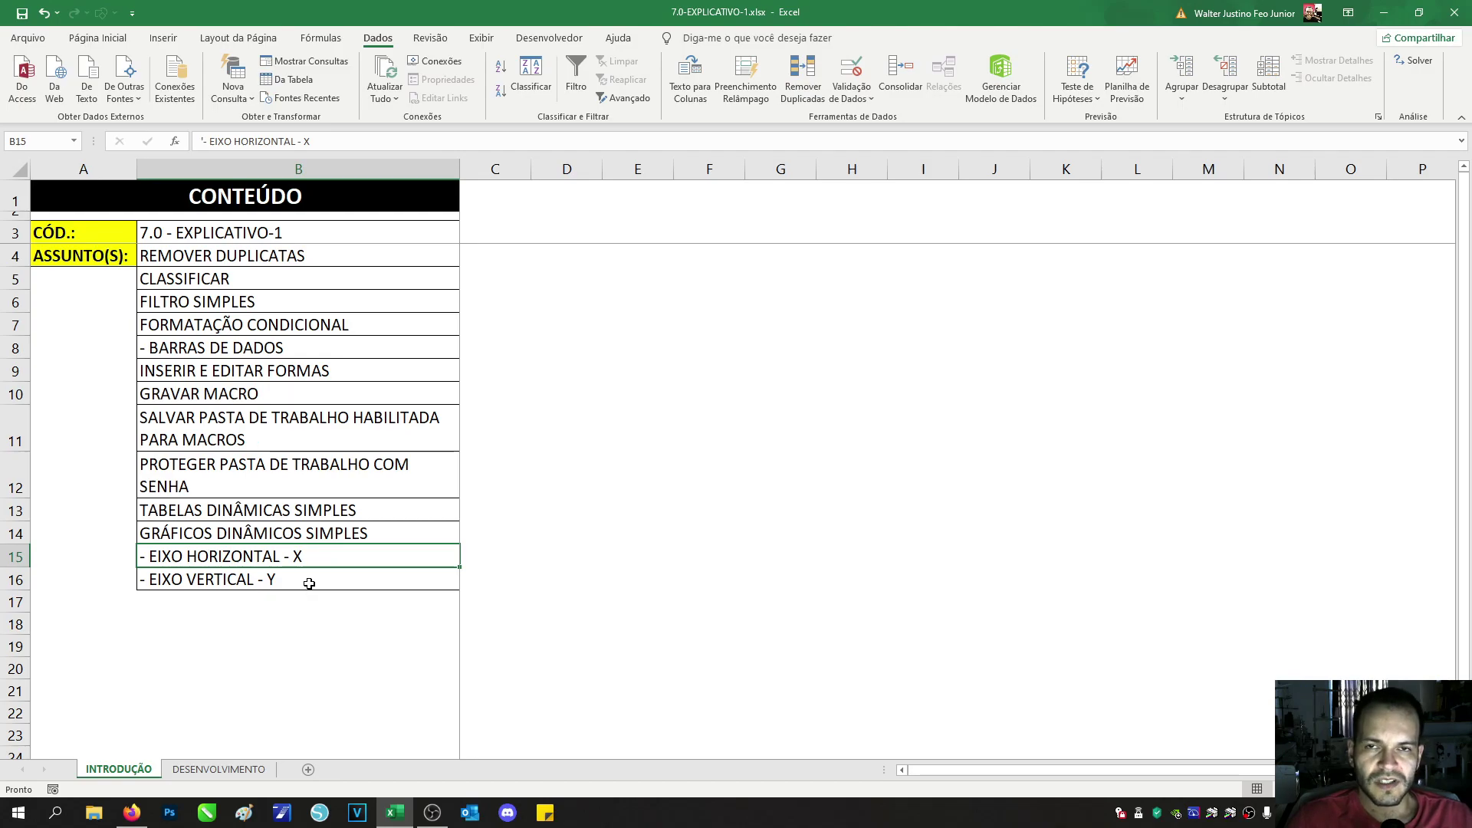
pyautogui.click(257, 260)
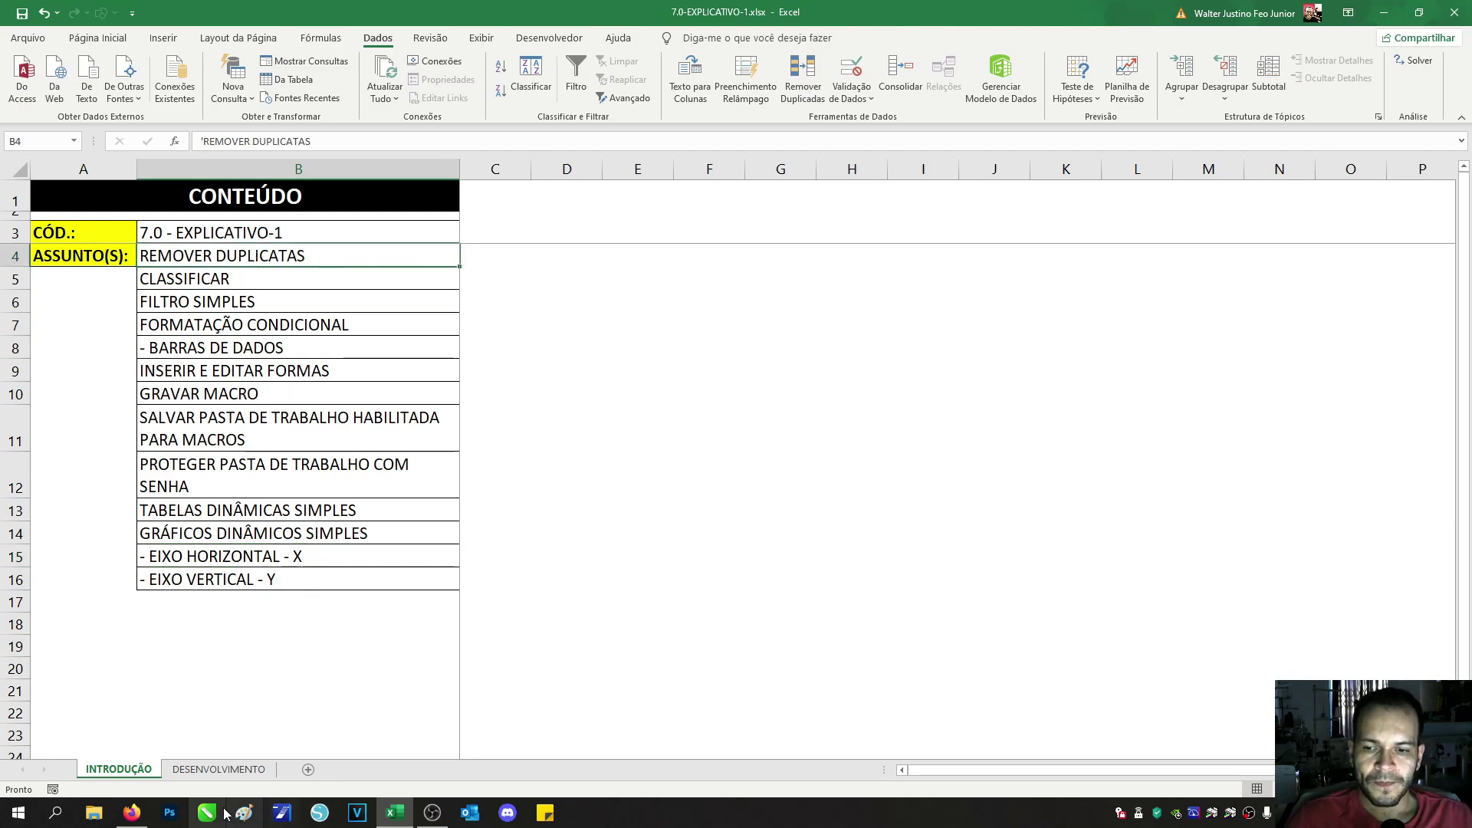
# Step: Switch between the INTRODUÇÃO and DESENVOLVIMENTO sheets, ending on DESENVOLVIMENTO
pyautogui.click(184, 770)
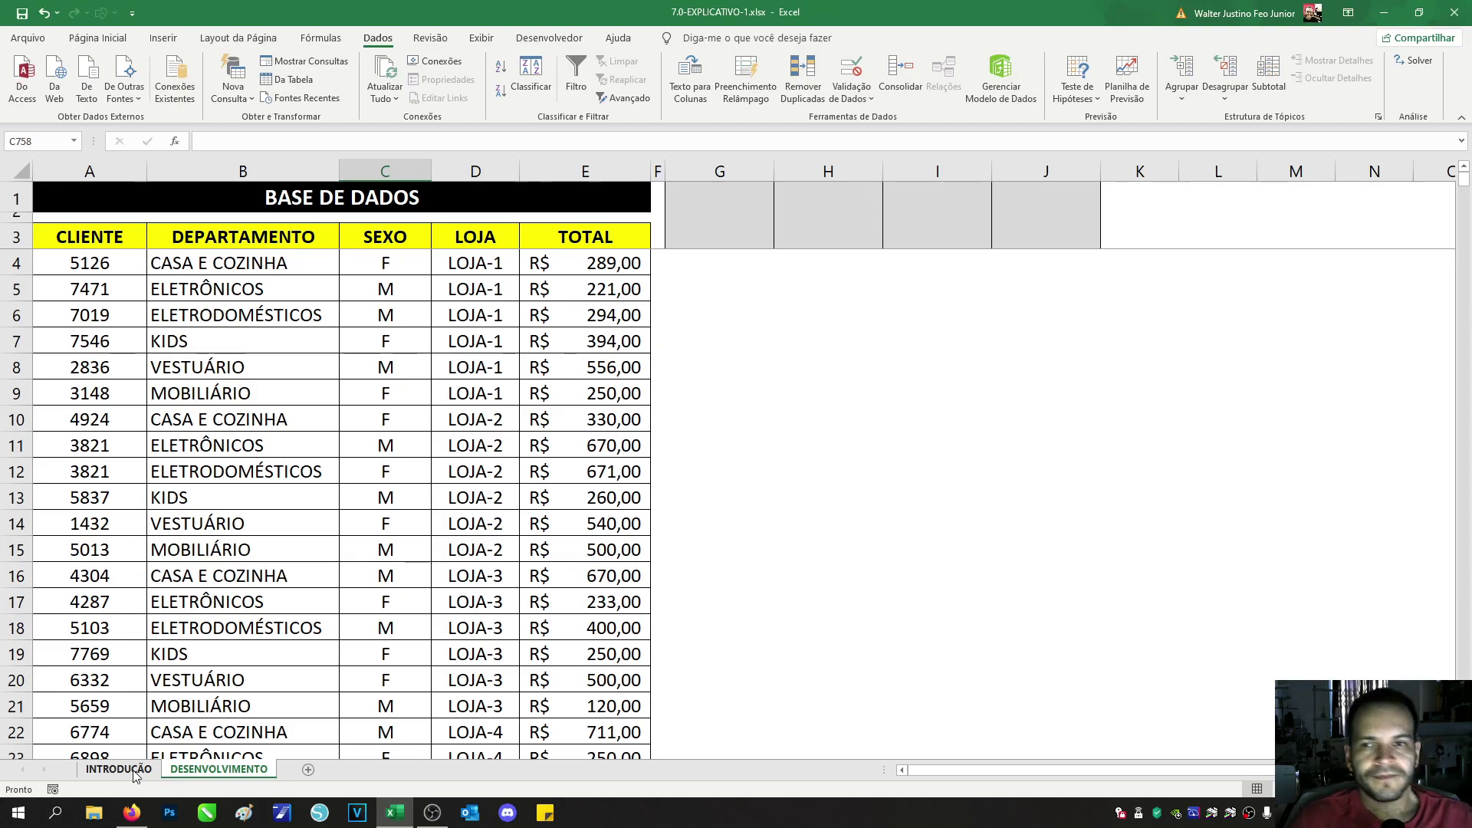
pyautogui.click(118, 770)
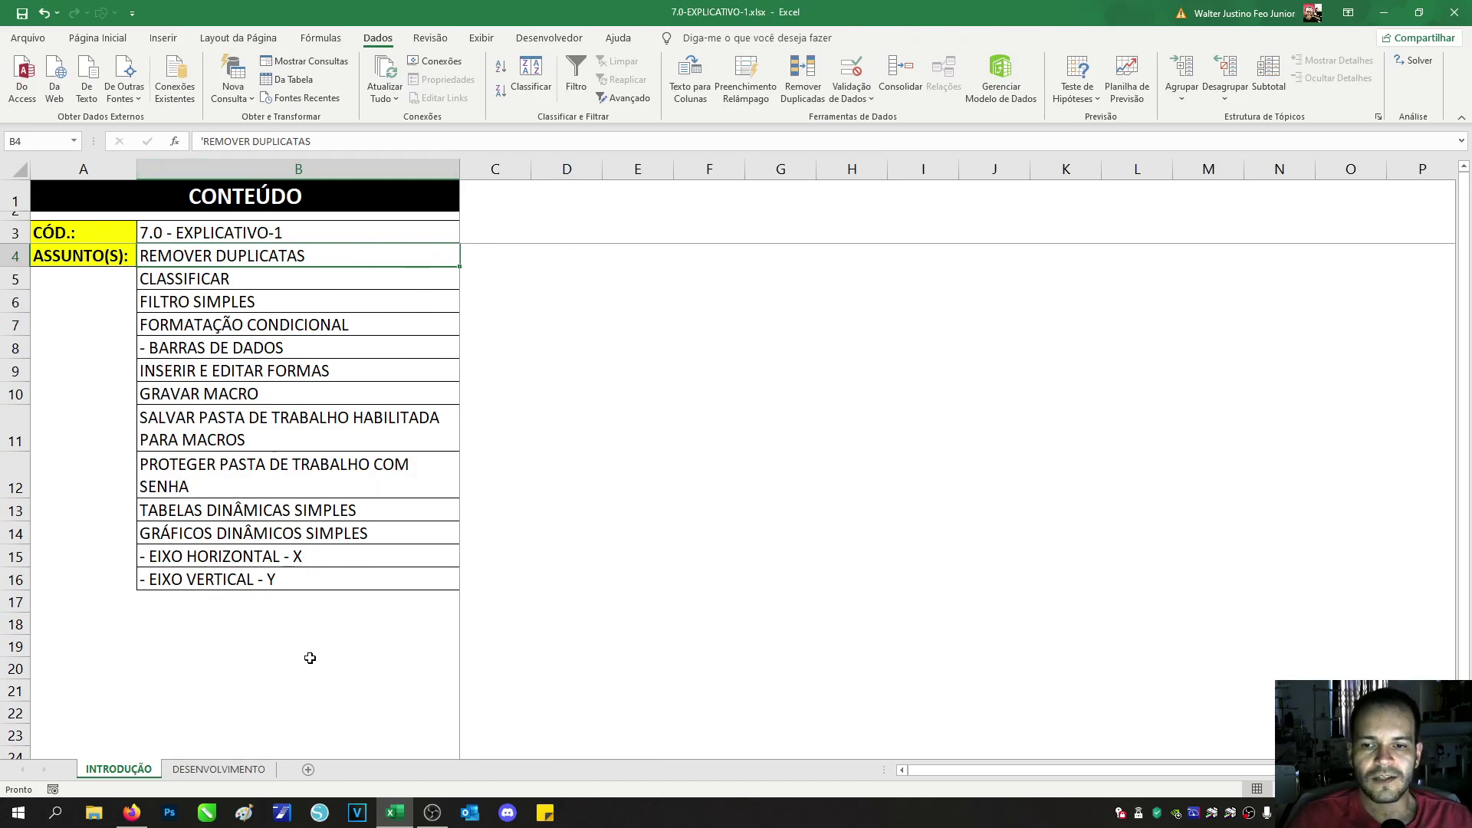
pyautogui.click(213, 777)
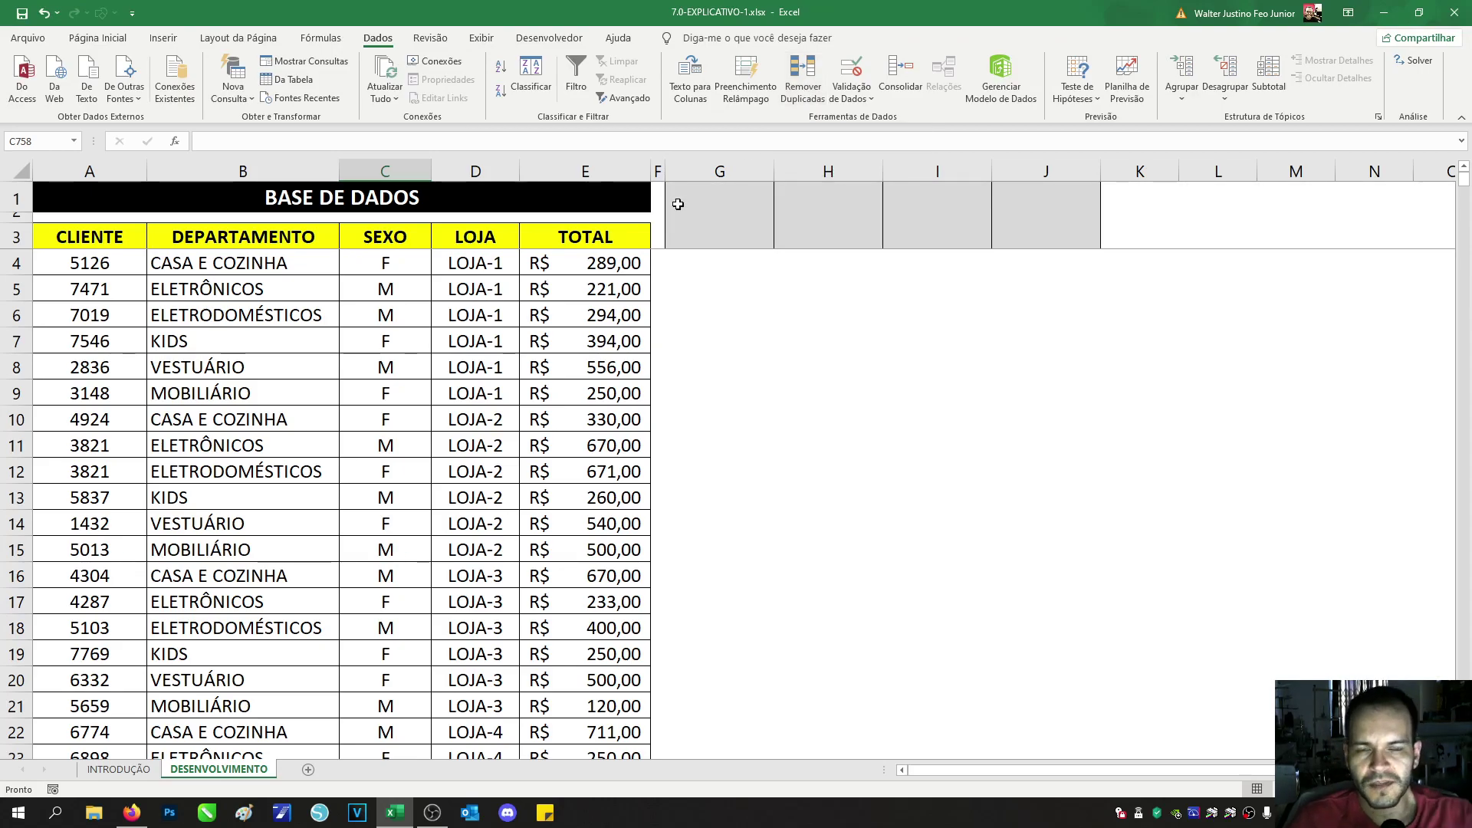
pyautogui.click(123, 770)
pyautogui.click(207, 770)
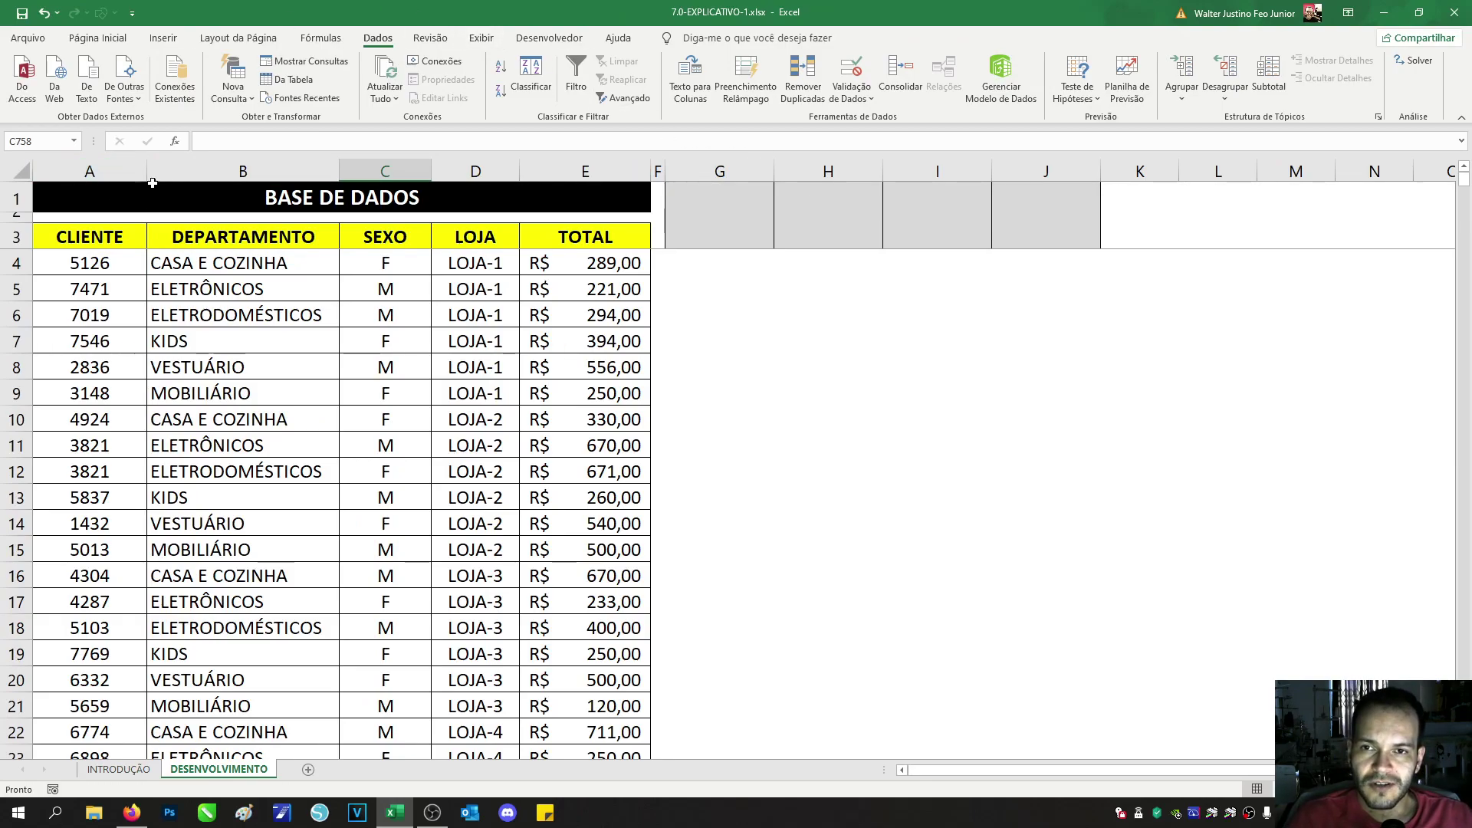
# Step: Select columns A through E and then block A3:D6, and scroll back to the table top
pyautogui.click(115, 172)
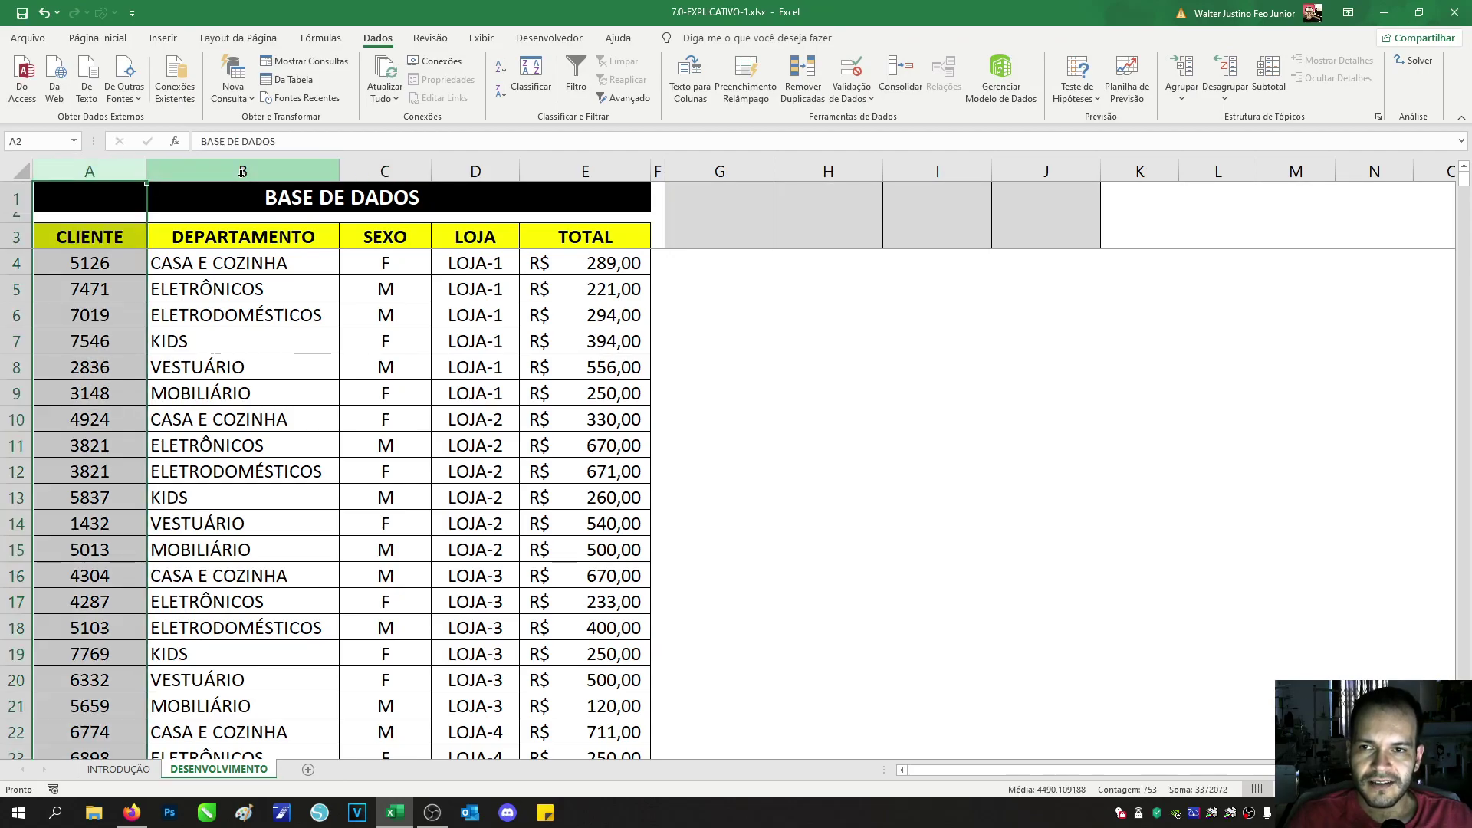
pyautogui.click(243, 172)
pyautogui.click(385, 172)
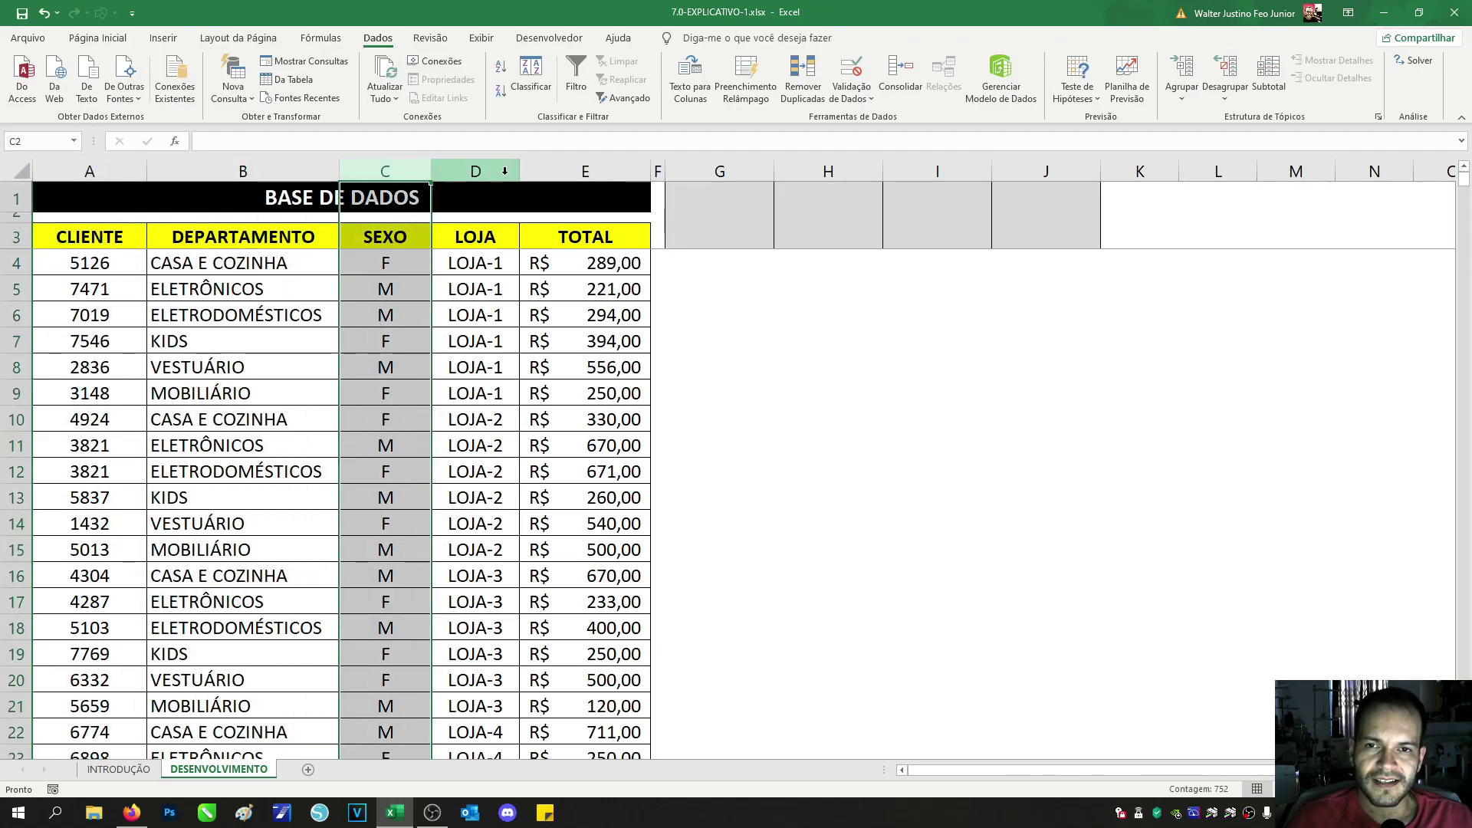
pyautogui.click(504, 171)
pyautogui.click(585, 172)
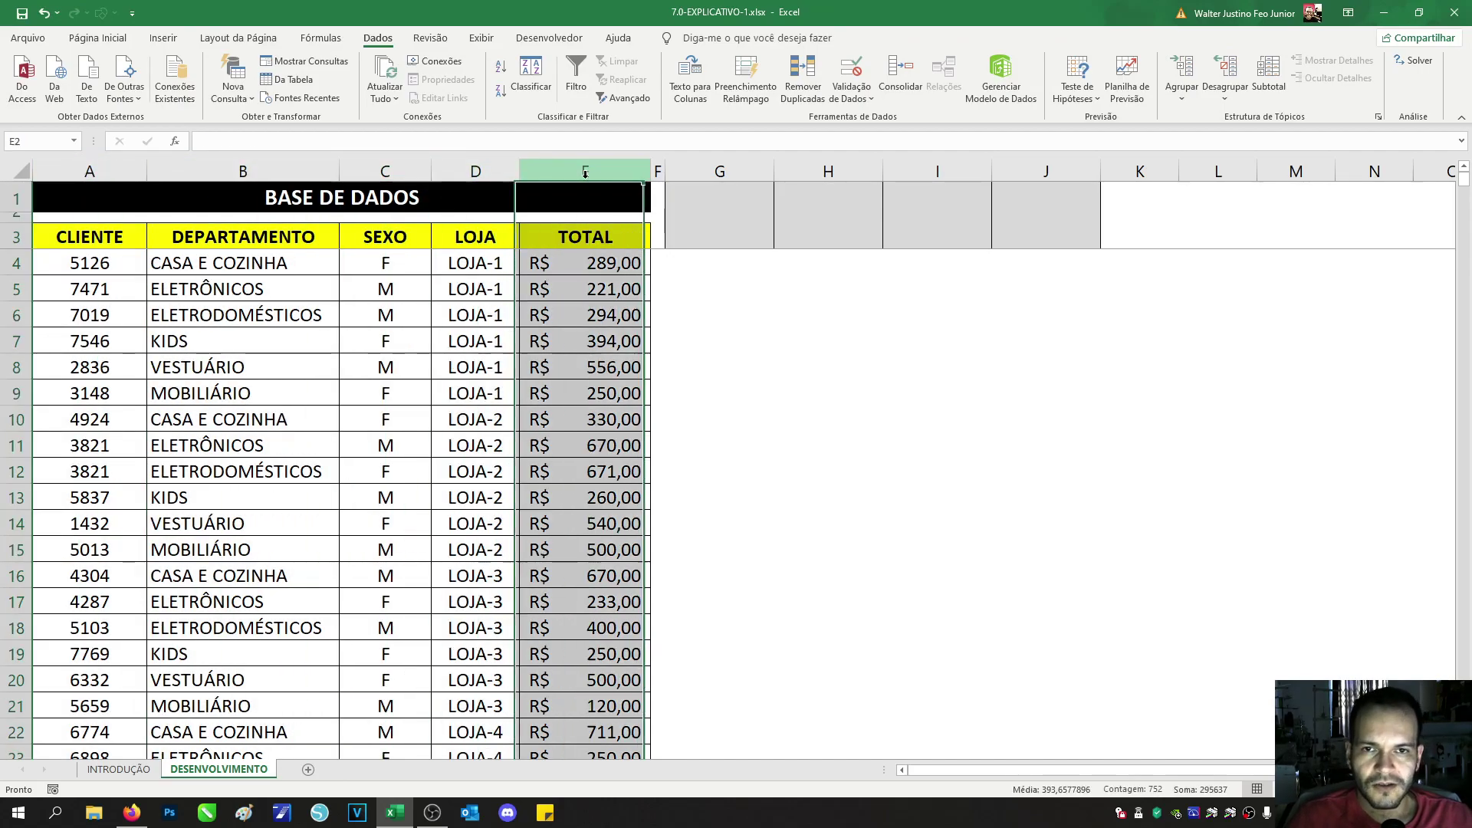
pyautogui.click(239, 299)
pyautogui.moveTo(62, 238); pyautogui.dragTo(644, 709)
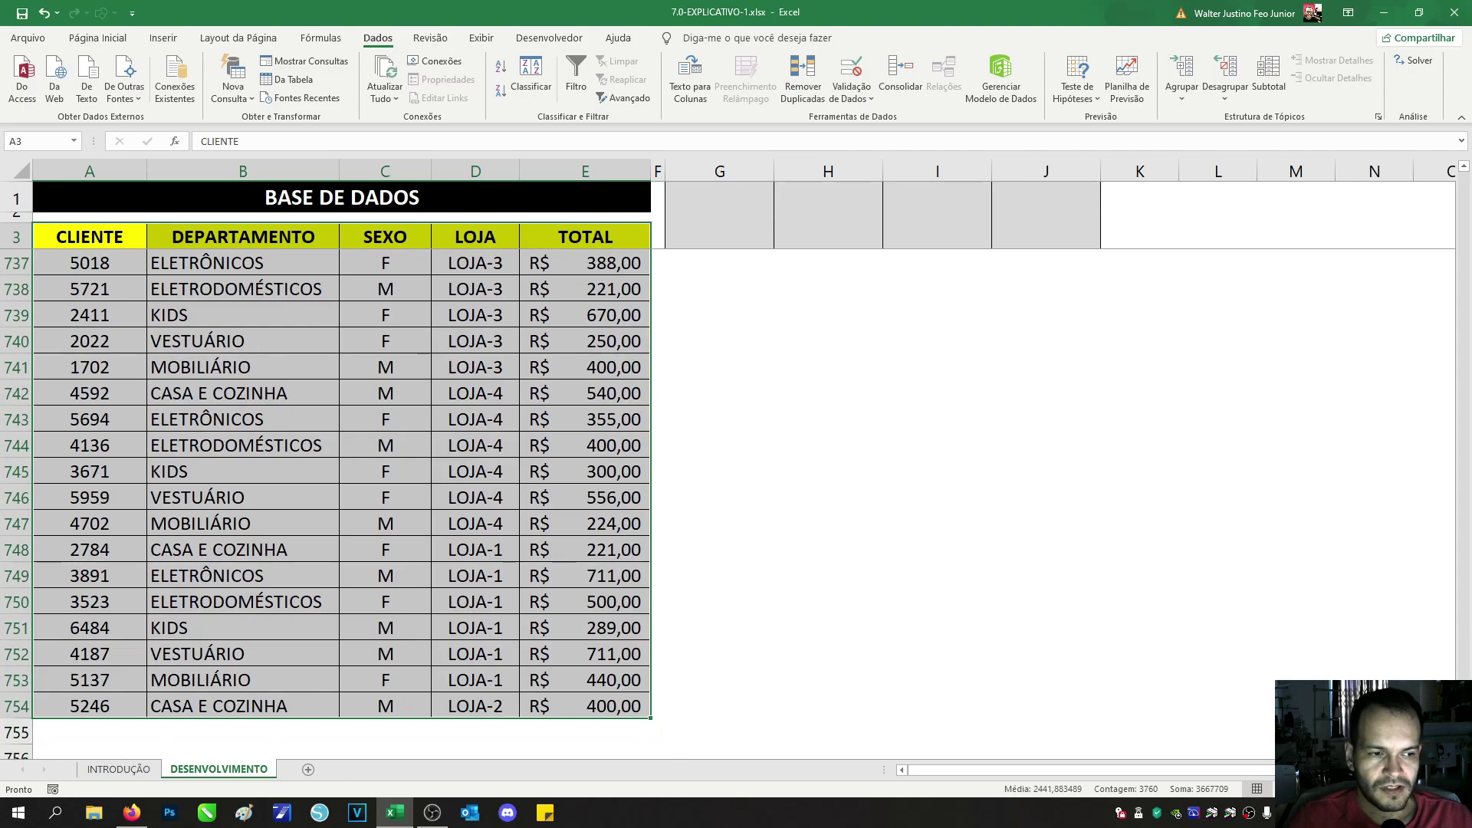
pyautogui.moveTo(1465, 729); pyautogui.dragTo(1421, 175)
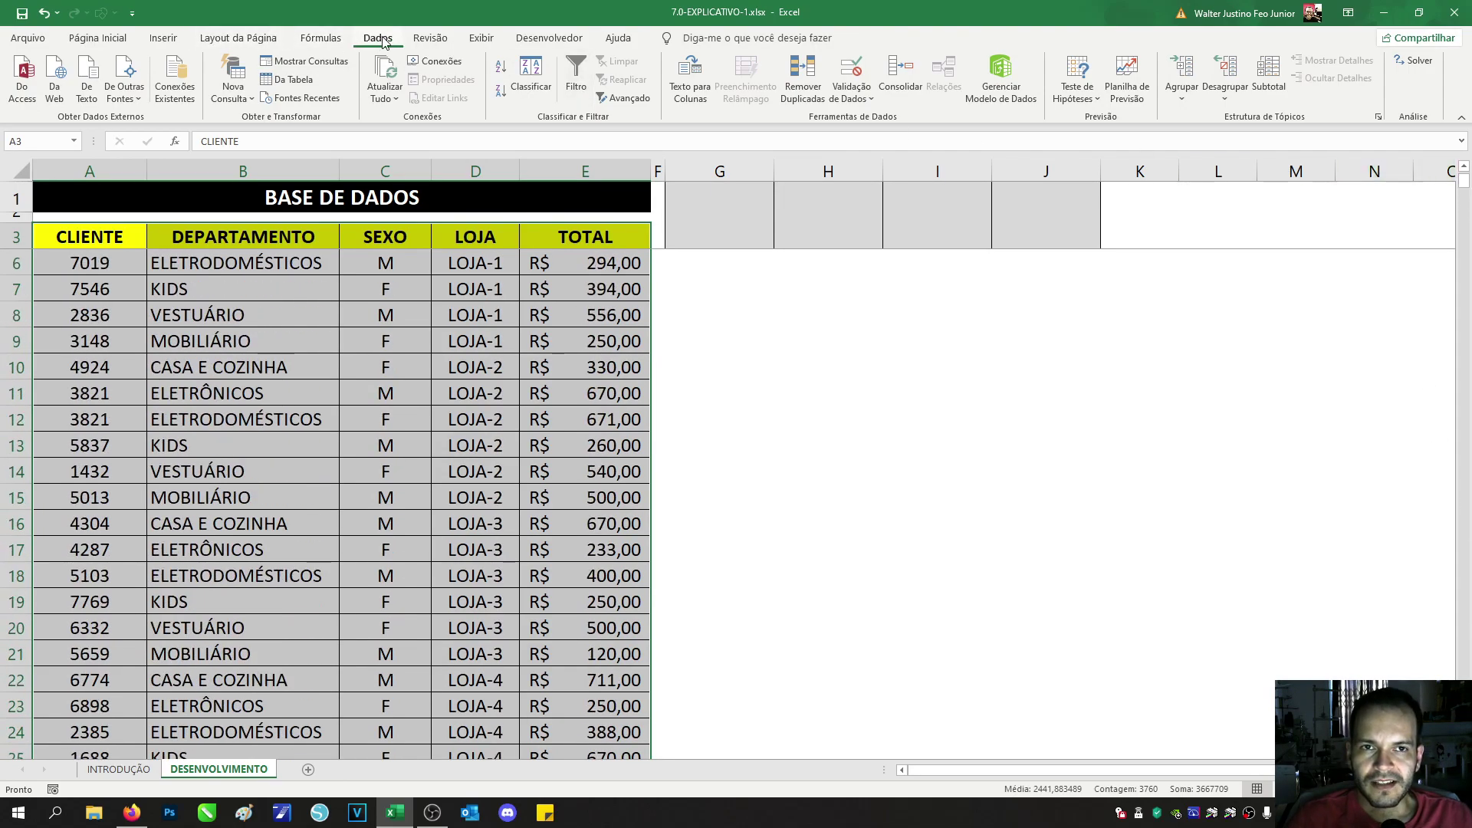
# Step: Remove duplicates comparing only CLIENTE, dropping 11 rows, then show the INTRODUÇÃO sheet
pyautogui.click(812, 88)
pyautogui.moveTo(462, 368); pyautogui.dragTo(642, 398)
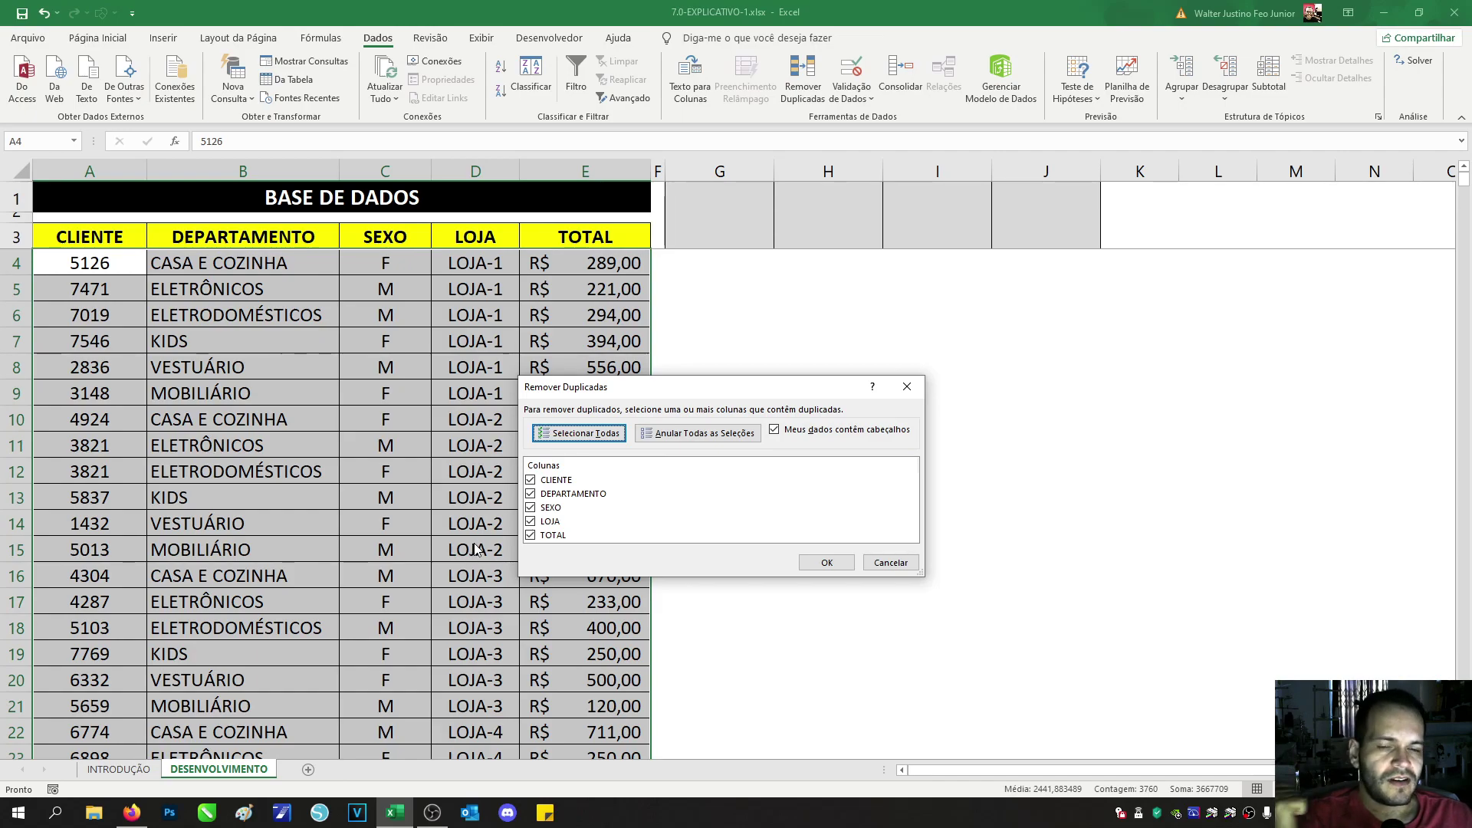
pyautogui.click(531, 495)
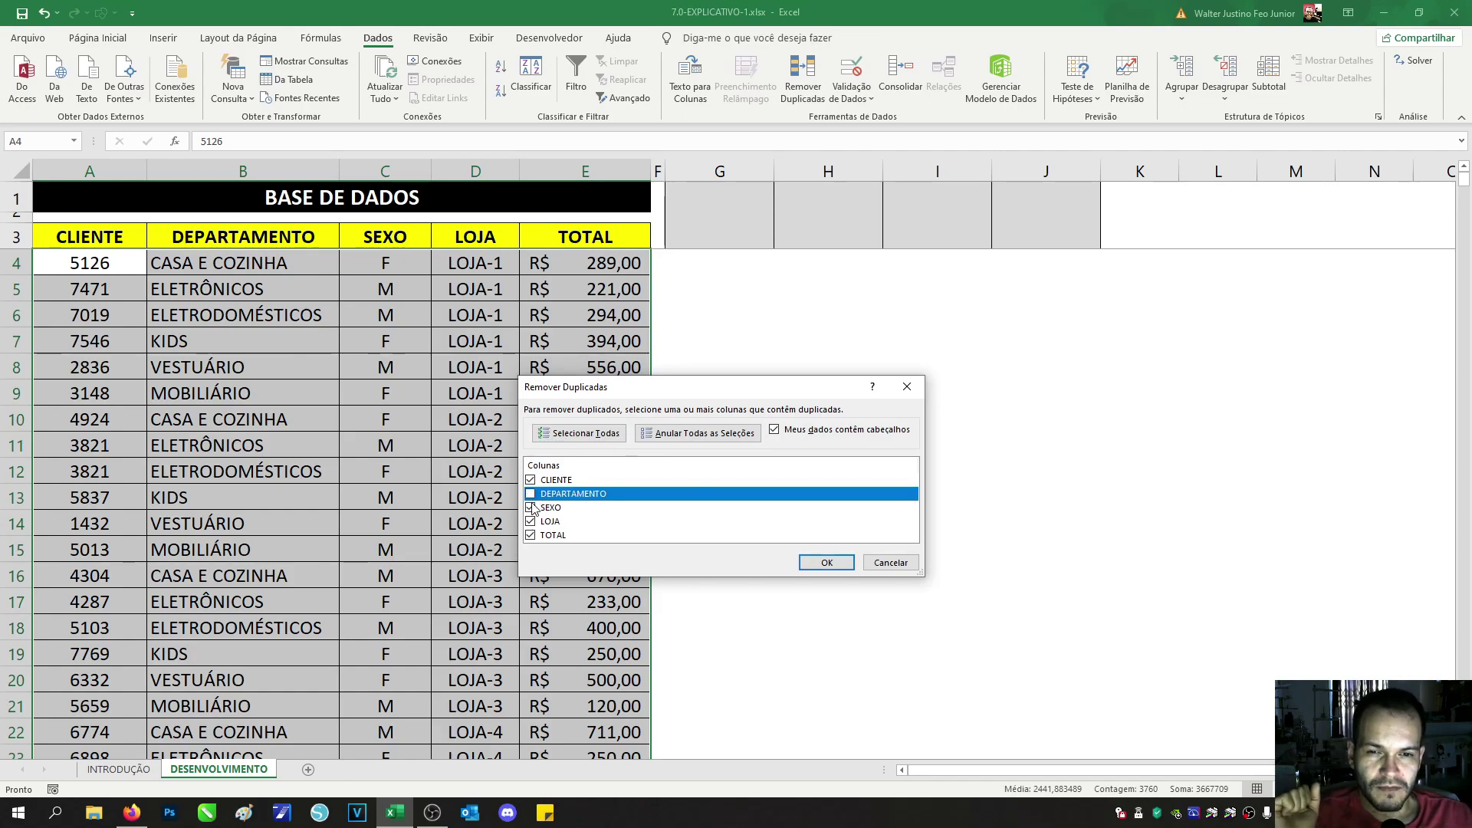
pyautogui.click(531, 507)
pyautogui.click(531, 523)
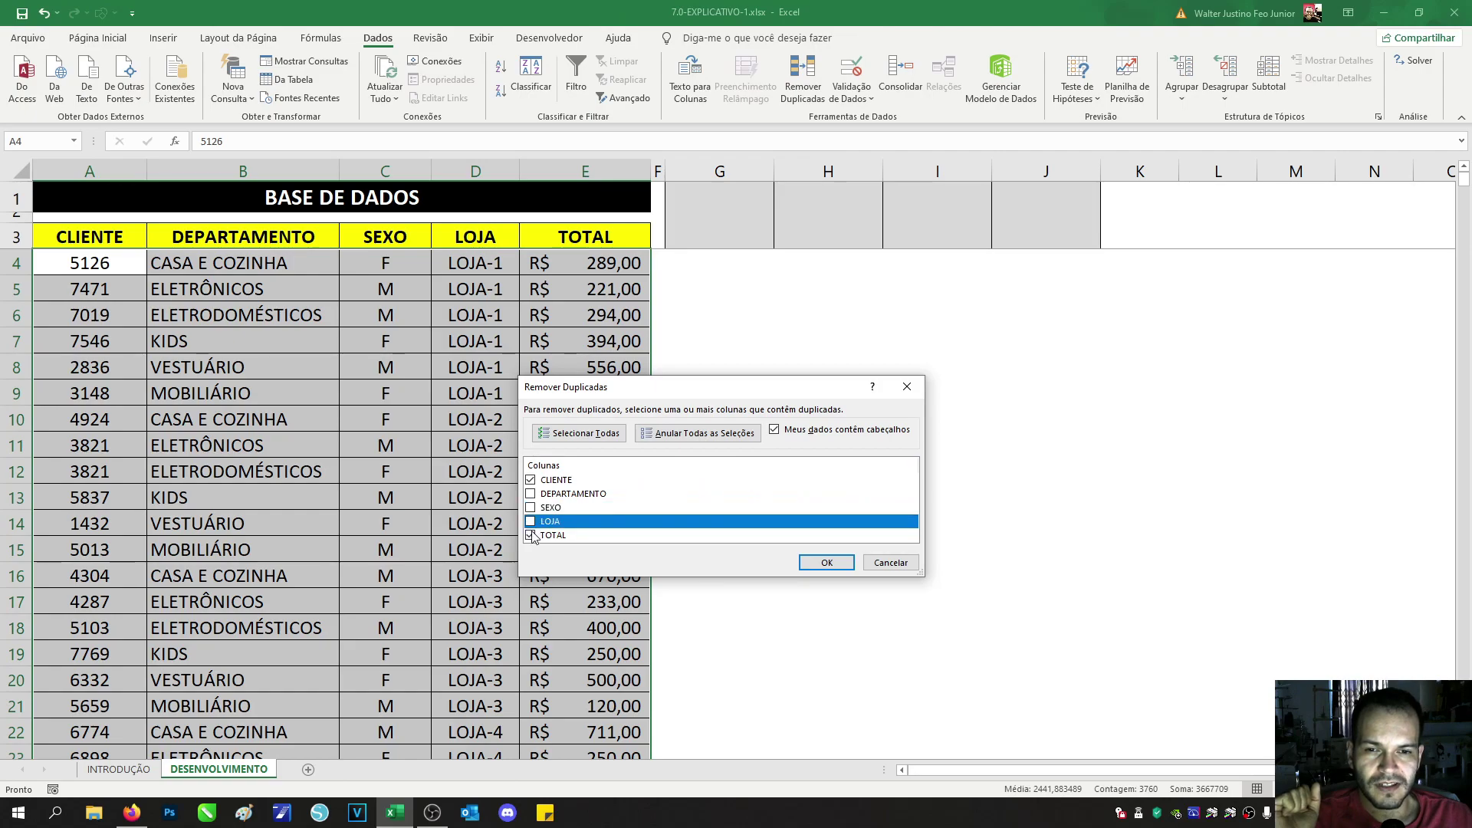
pyautogui.click(531, 536)
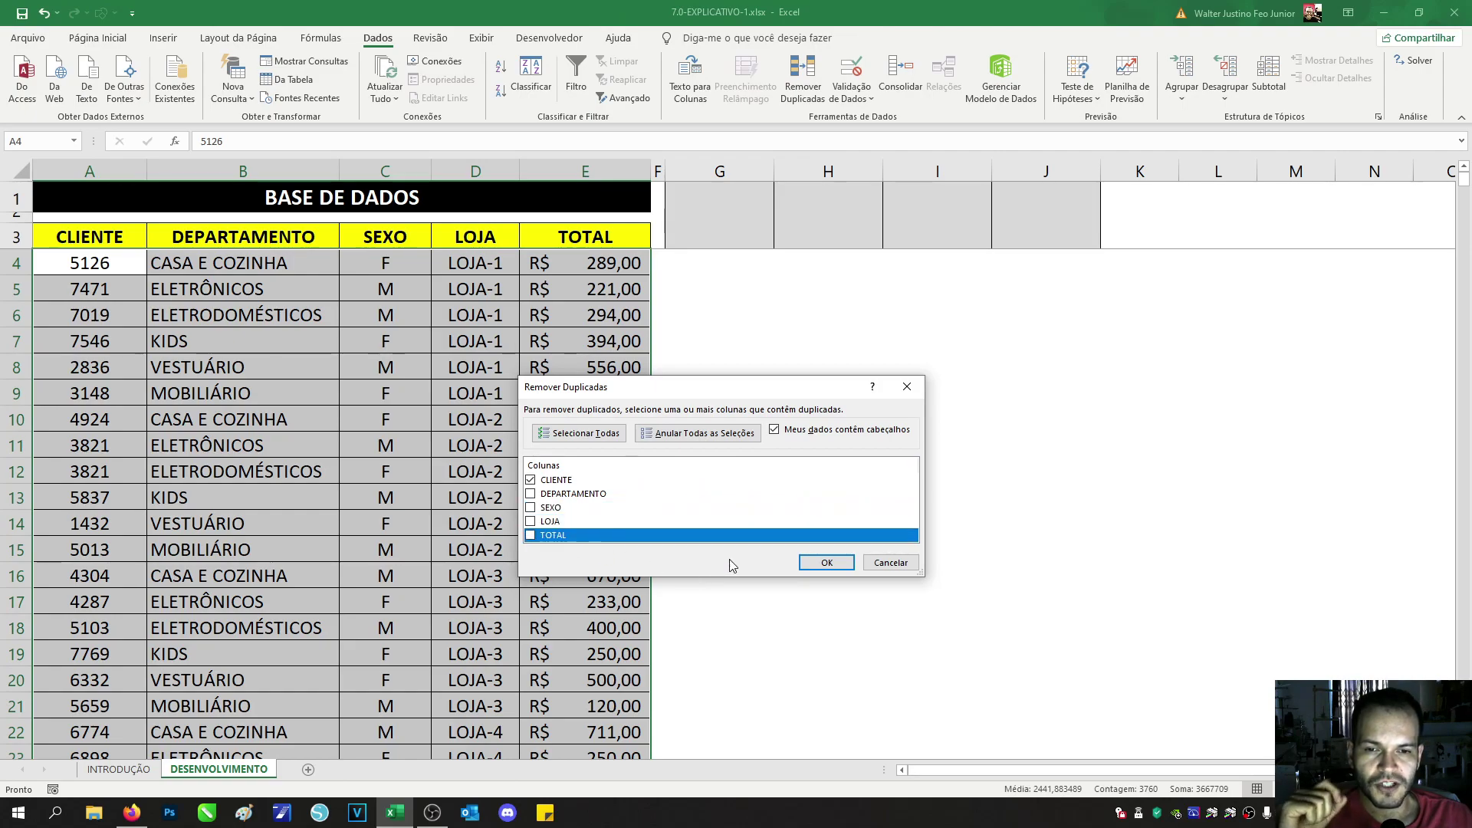
pyautogui.click(571, 485)
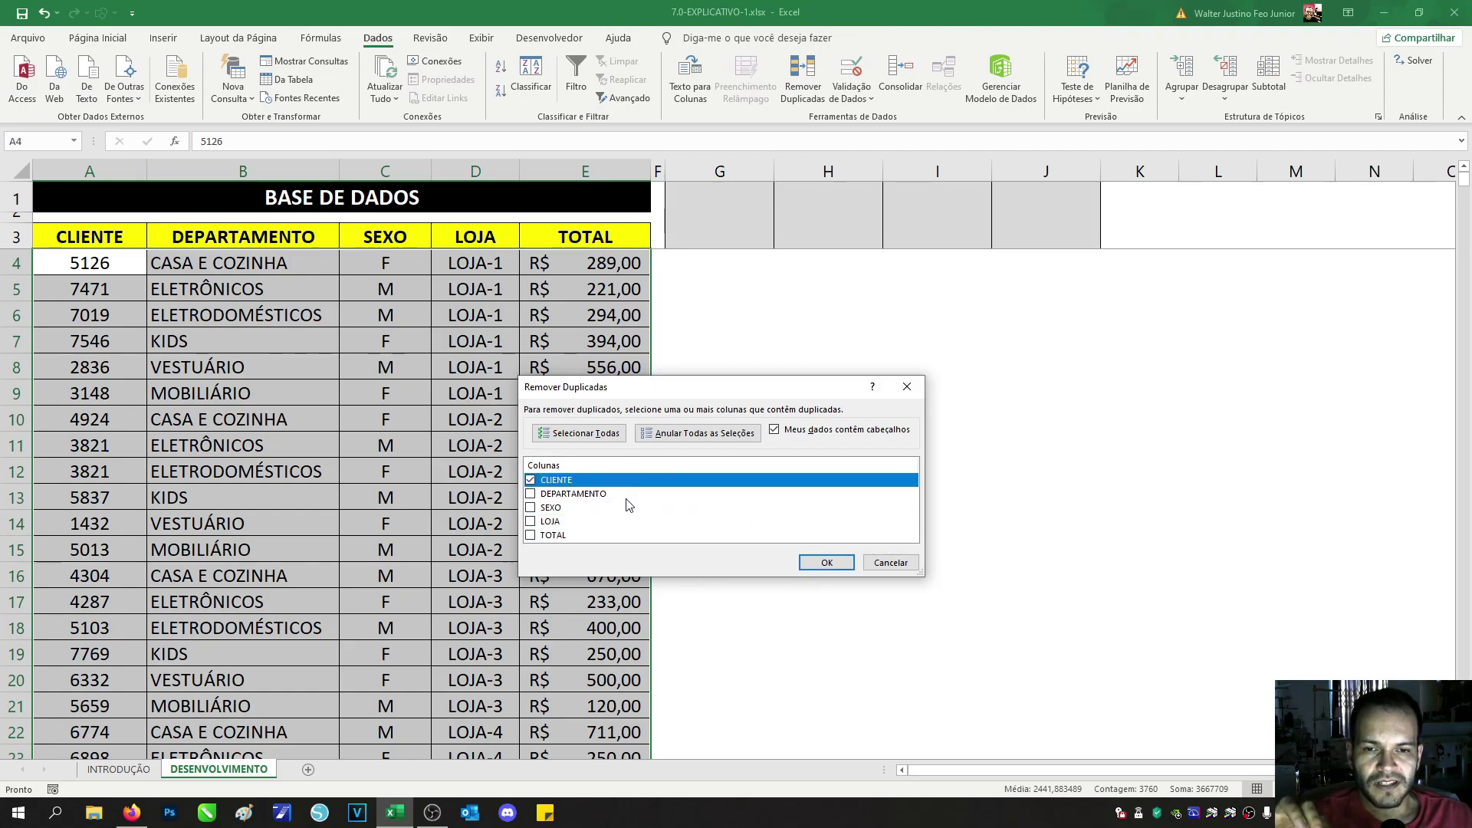
pyautogui.click(818, 567)
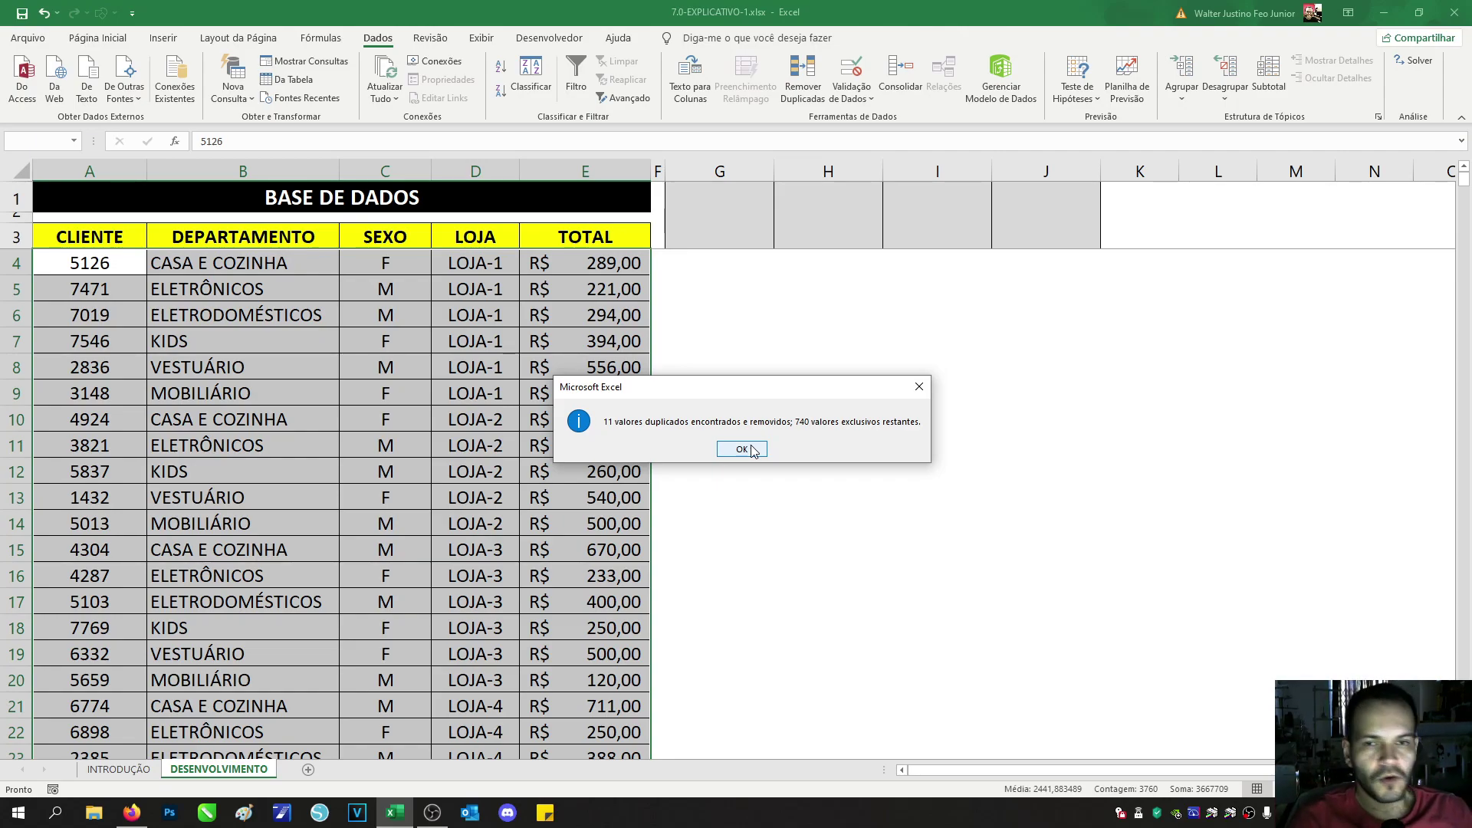
pyautogui.click(742, 449)
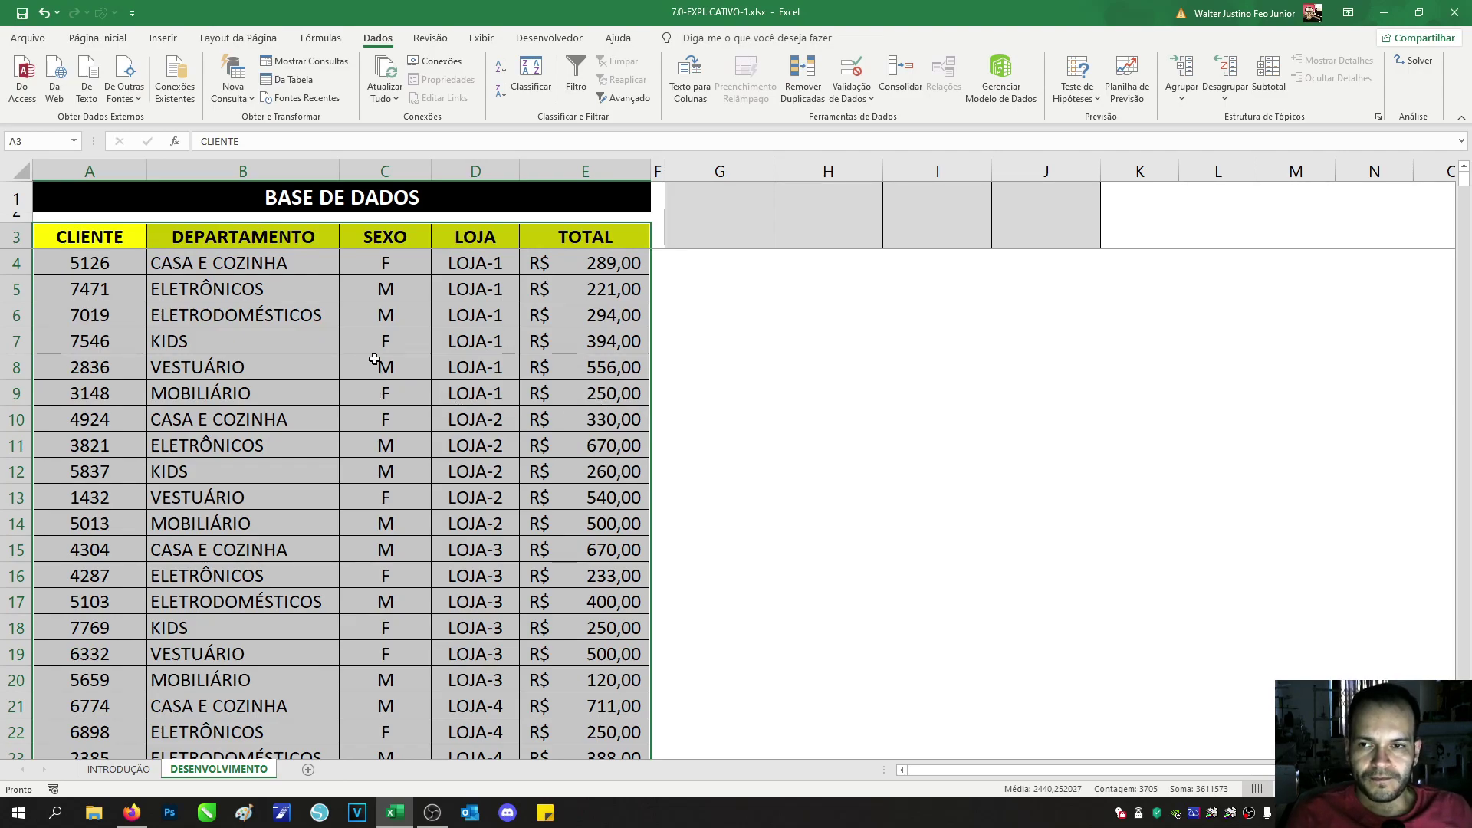
pyautogui.click(127, 773)
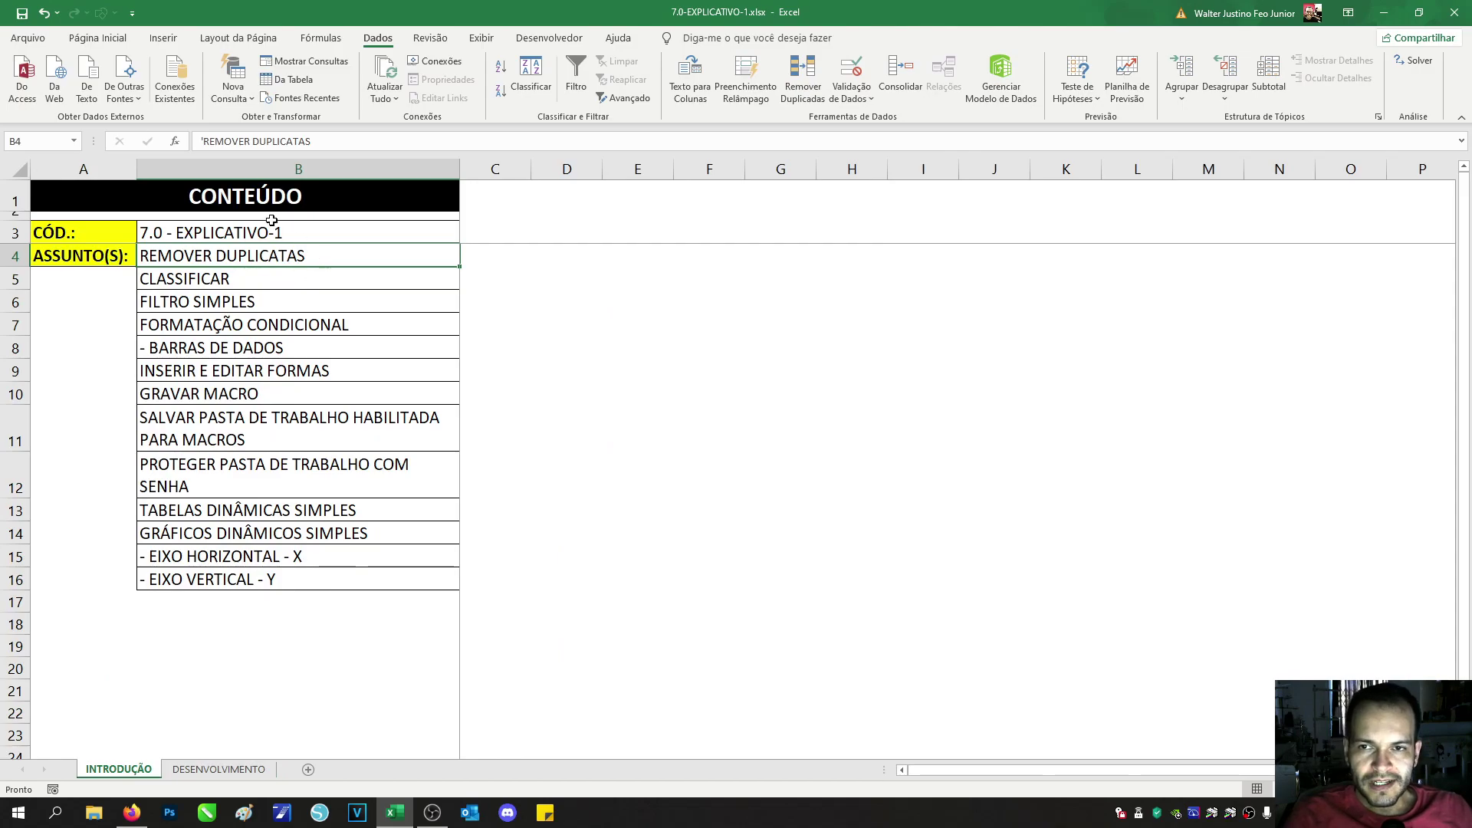
# Step: Select the CLASSIFICAR topic cell, then return to the DESENVOLVIMENTO data sheet
pyautogui.click(255, 279)
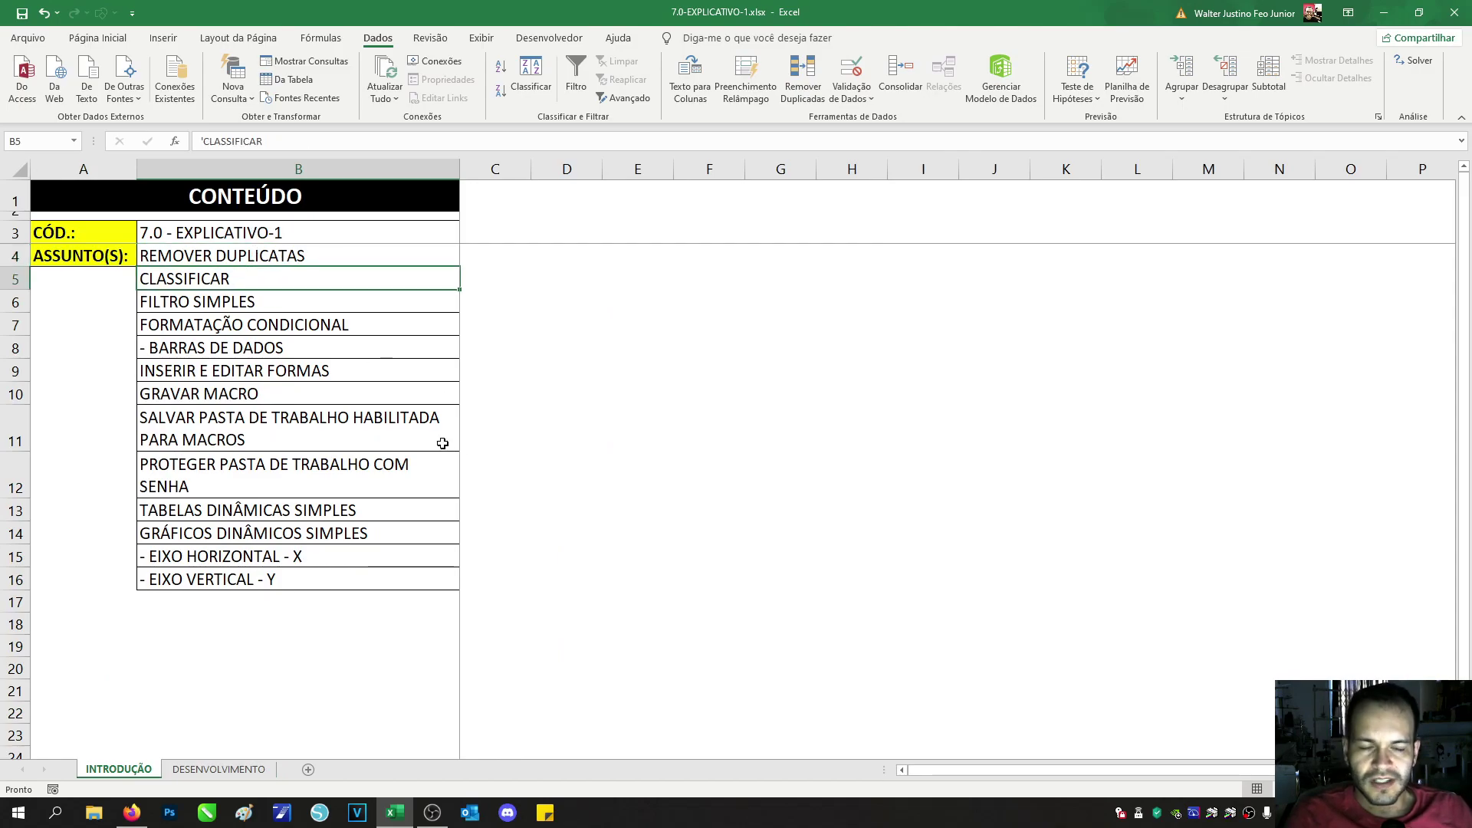
pyautogui.click(216, 769)
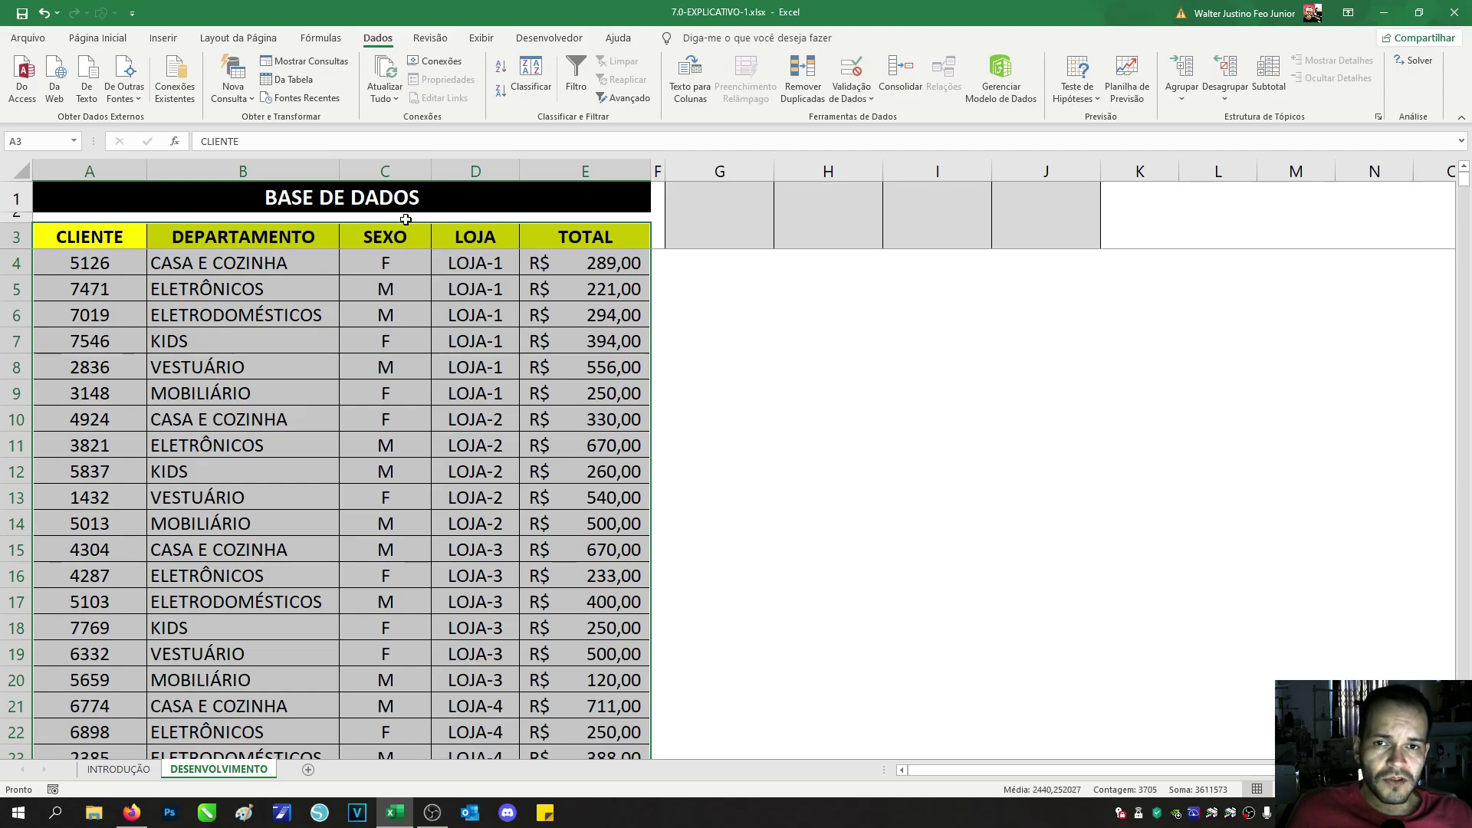
# Step: Turn on filtering for the header row A3:E3
pyautogui.click(134, 236)
pyautogui.moveTo(63, 236); pyautogui.dragTo(593, 244)
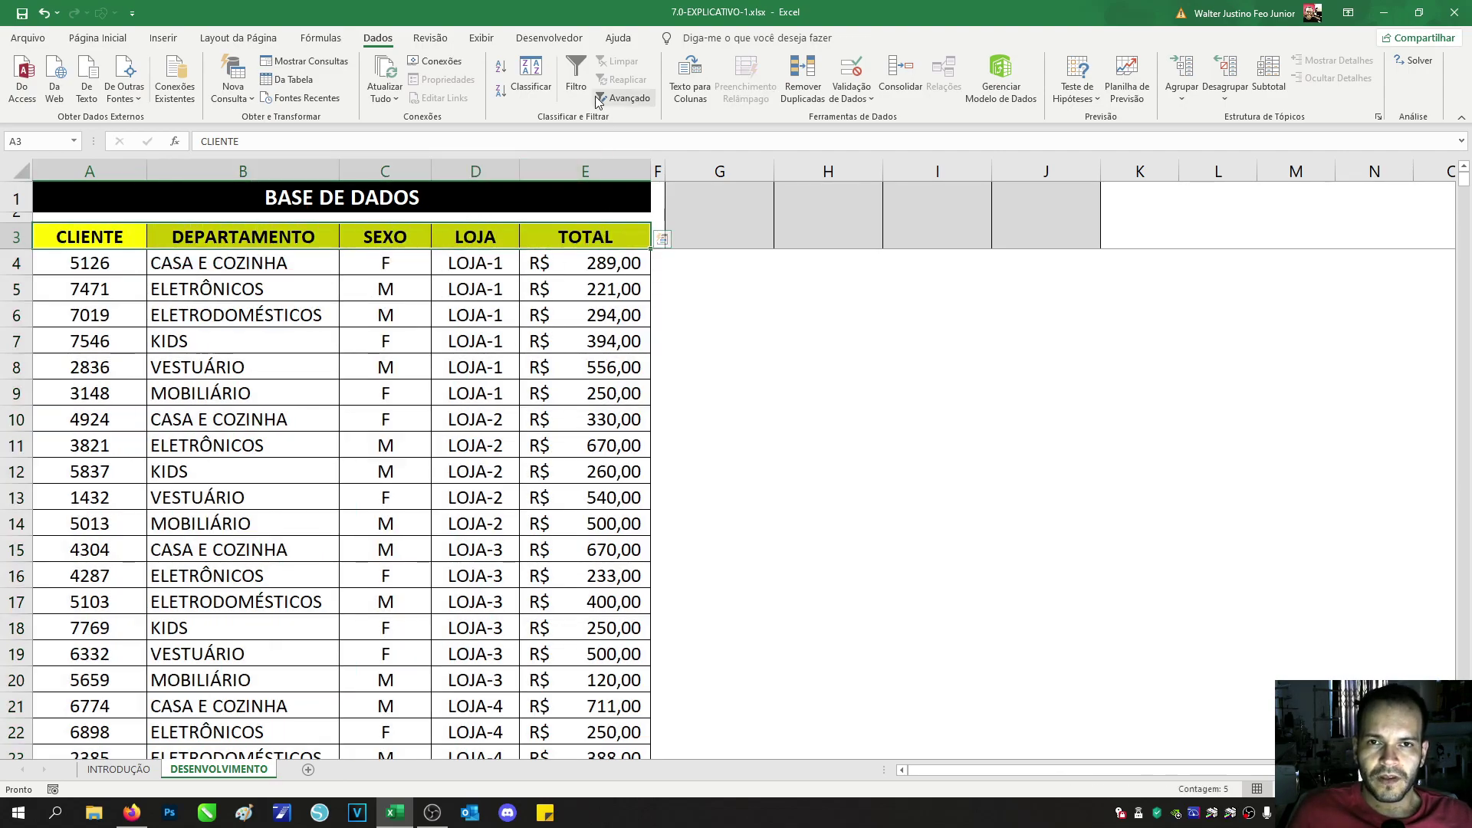
pyautogui.click(570, 66)
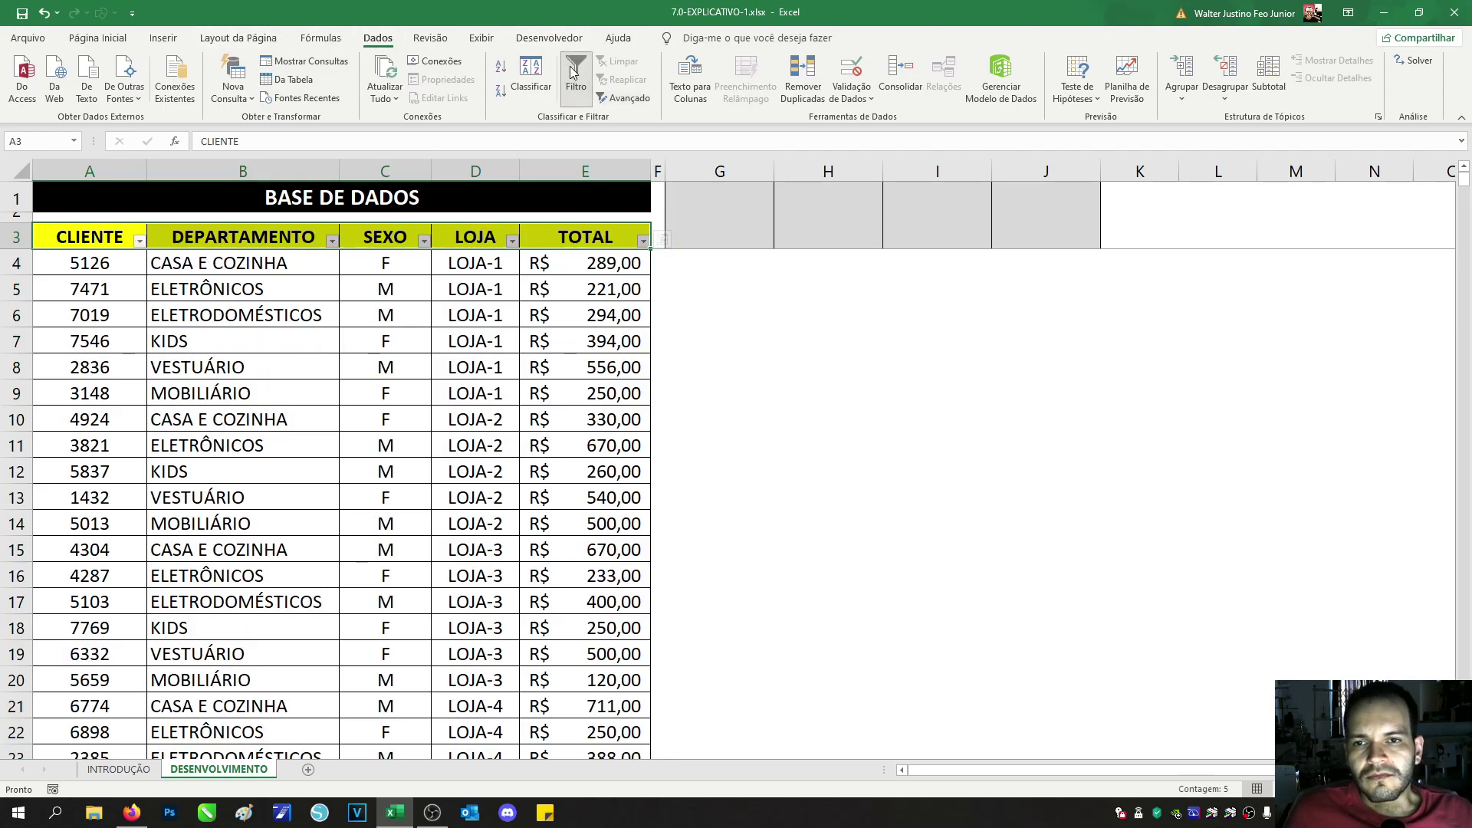
# Step: Sort the table by DEPARTAMENTO, first Z to A, then A to Z
pyautogui.click(268, 235)
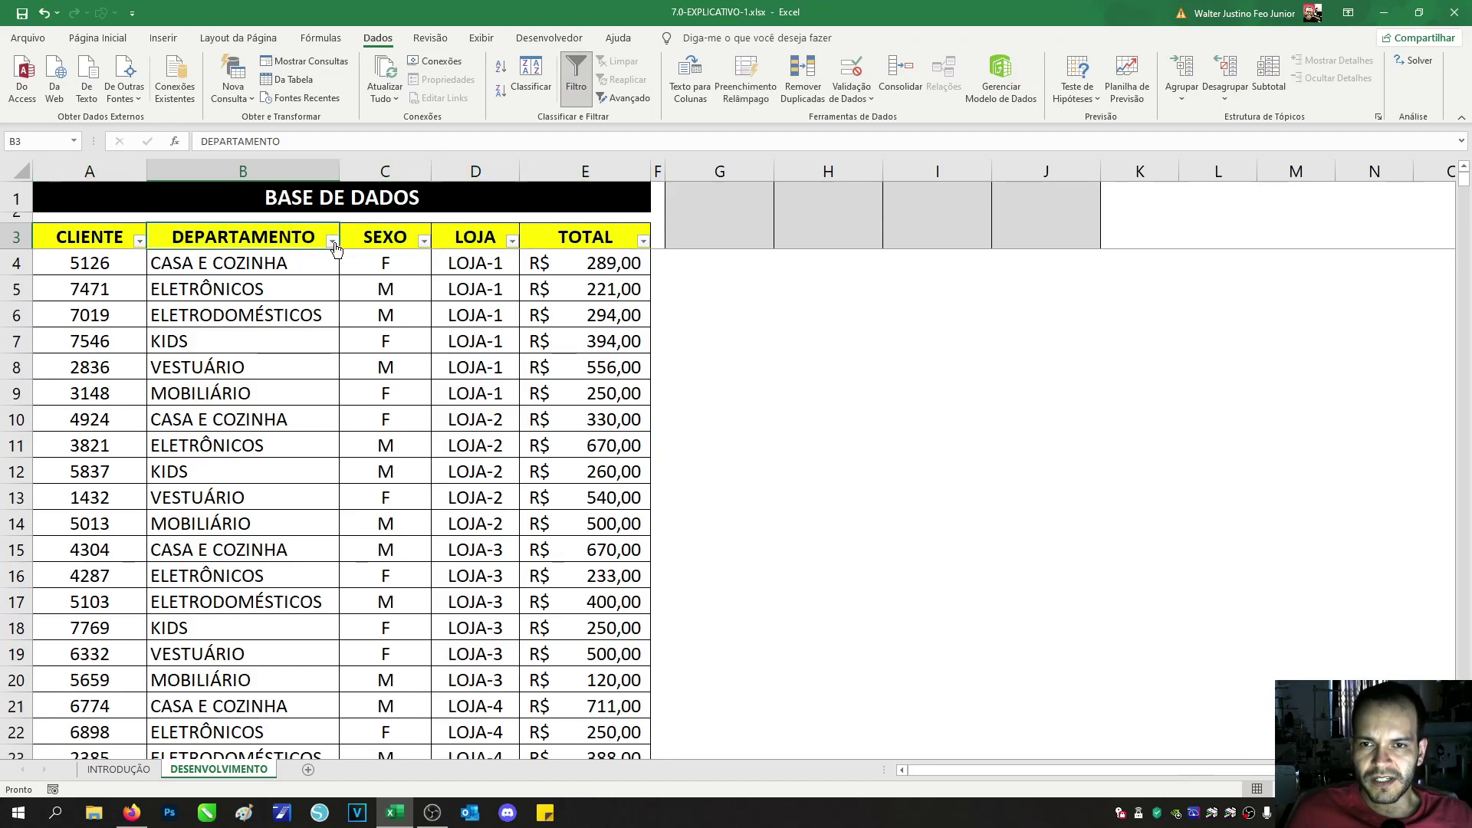
pyautogui.click(333, 242)
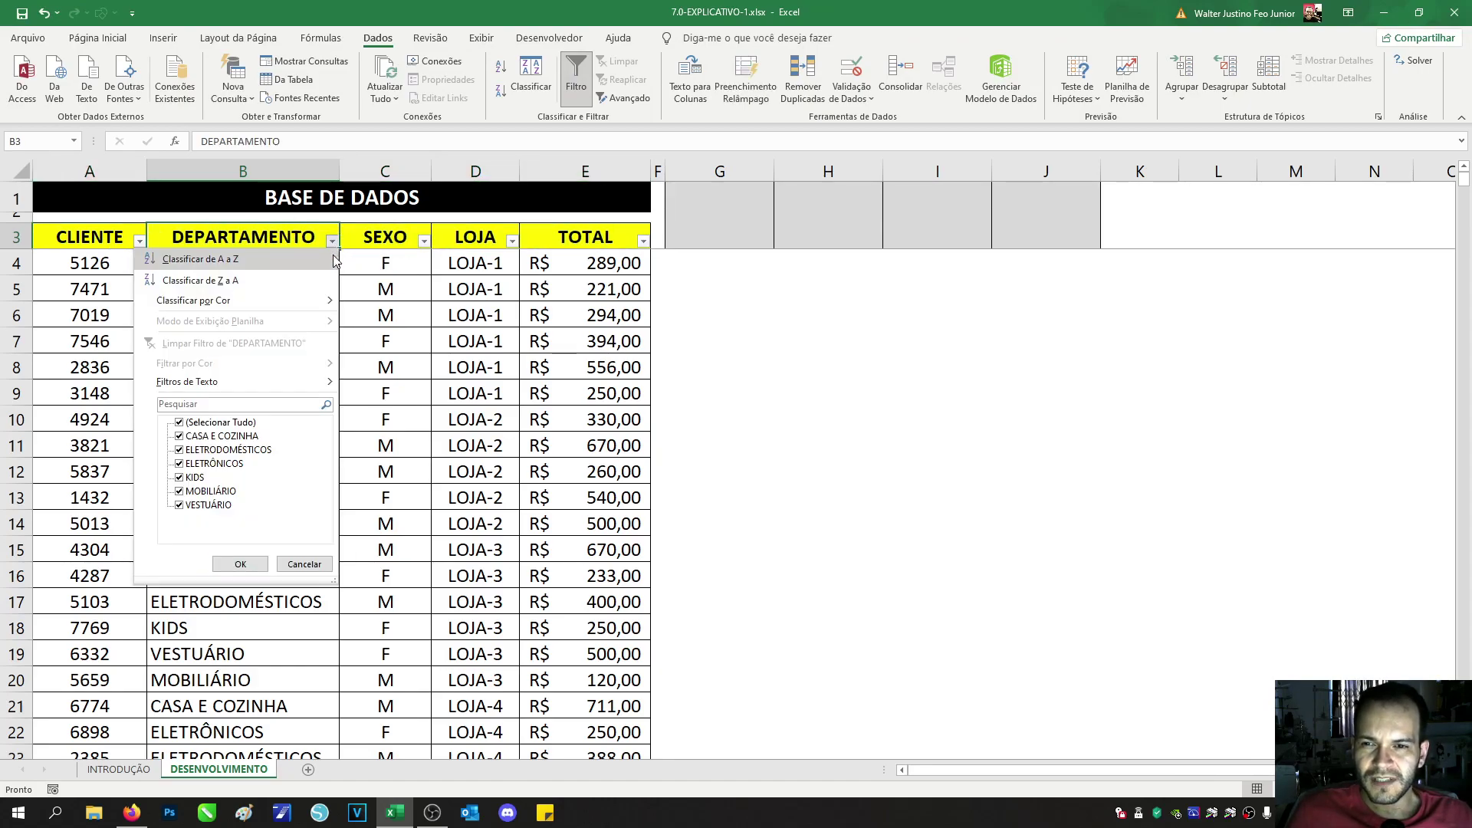
pyautogui.click(183, 281)
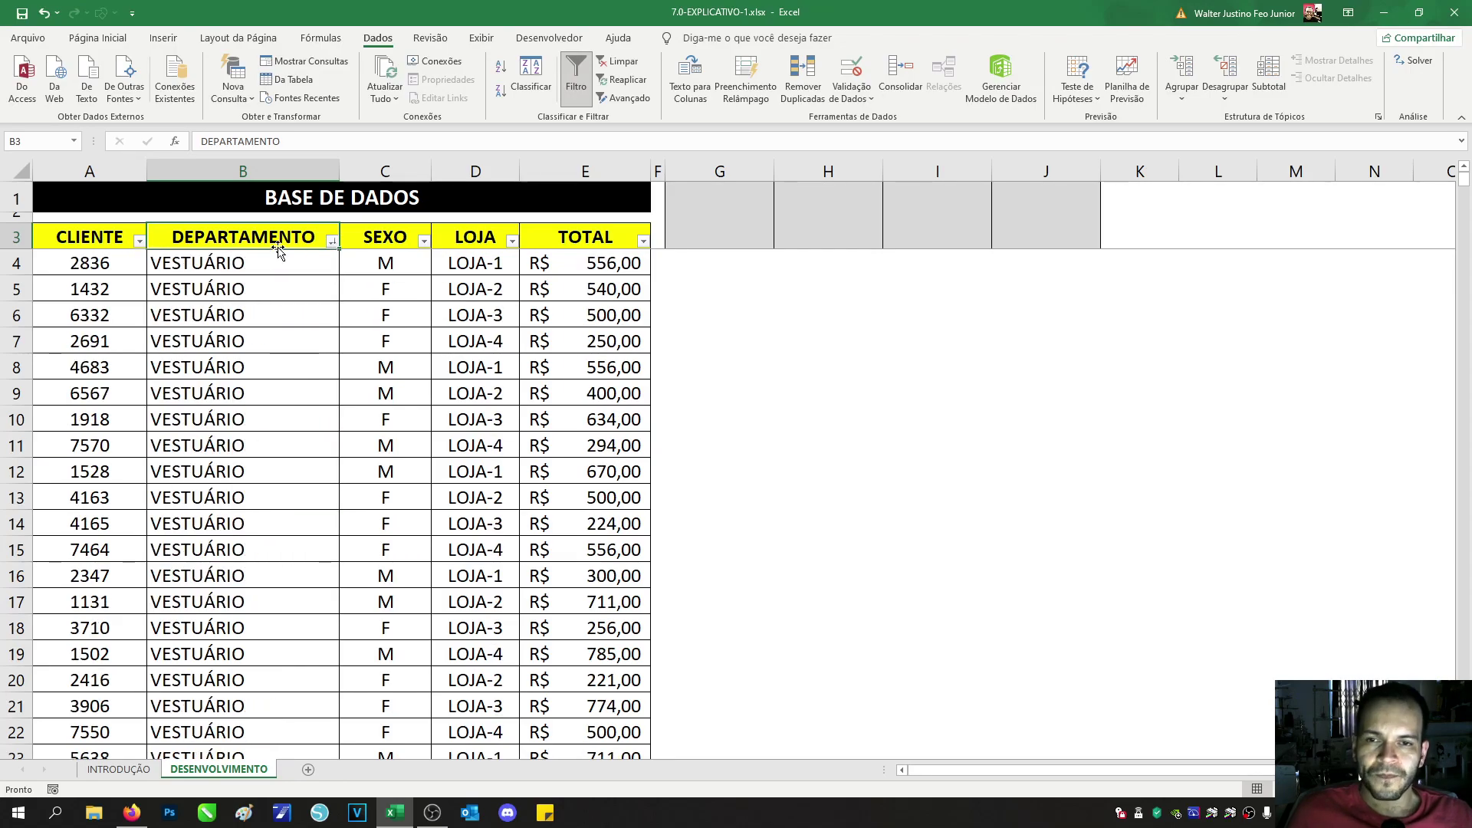
pyautogui.click(331, 241)
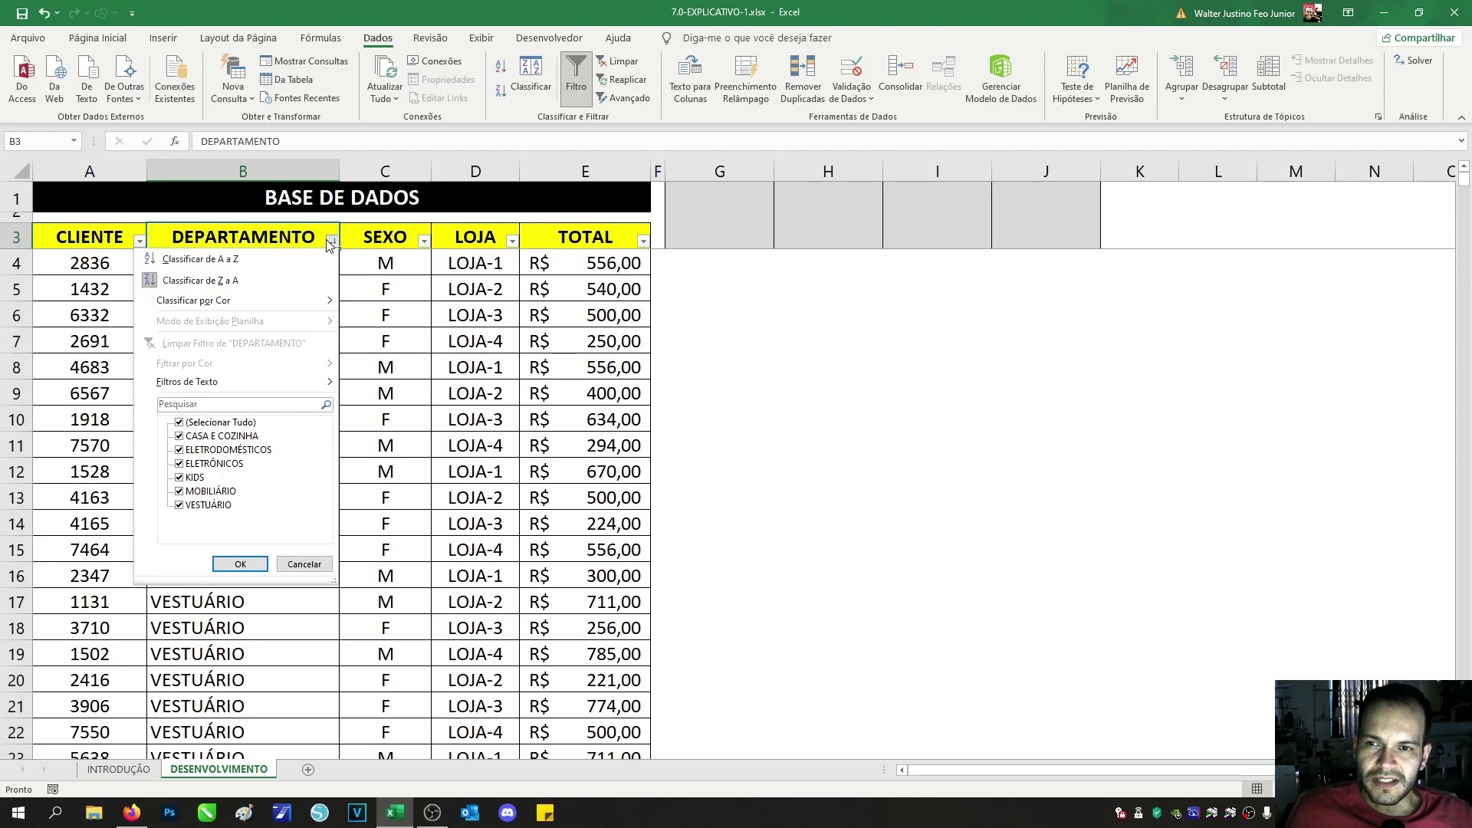
pyautogui.click(265, 261)
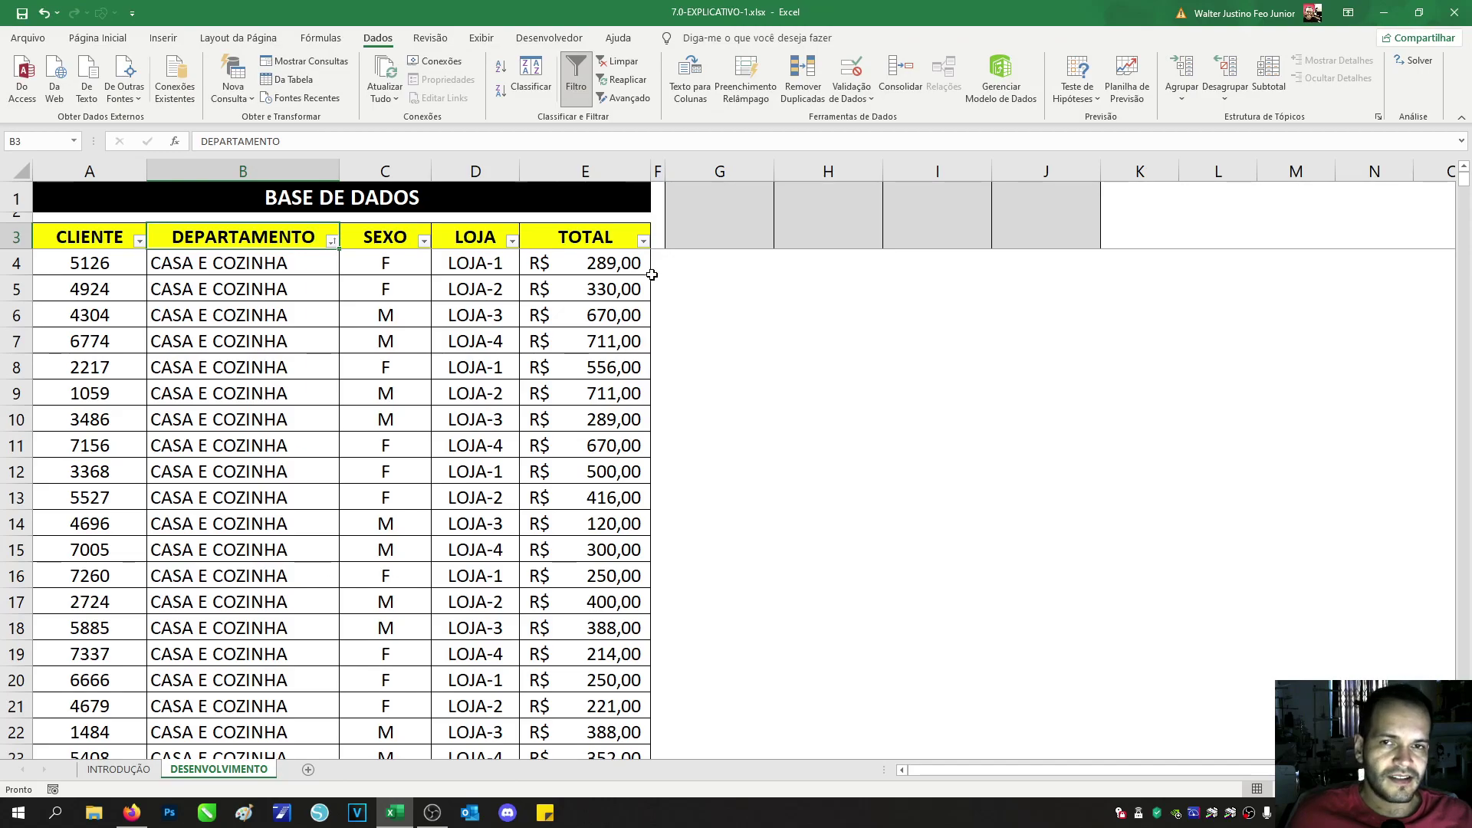
# Step: Reselect header row A3:E3 and switch filtering off with Ctrl+Shift+L
pyautogui.click(522, 240)
pyautogui.moveTo(523, 240); pyautogui.dragTo(56, 237)
pyautogui.hotkey('ctrl', 'shift', 'l')
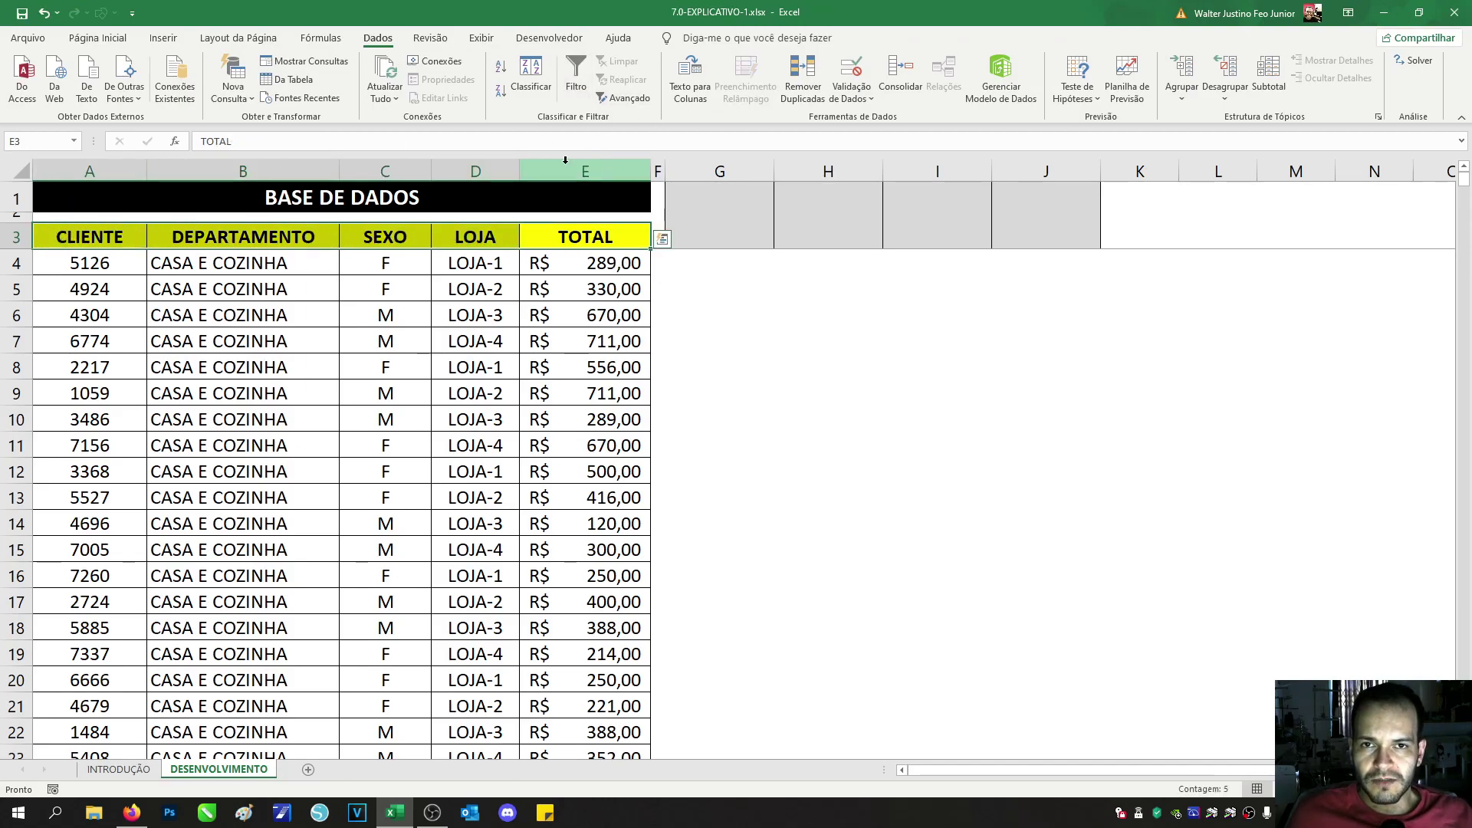
# Step: Custom-sort the table by the SEXO column
pyautogui.click(543, 235)
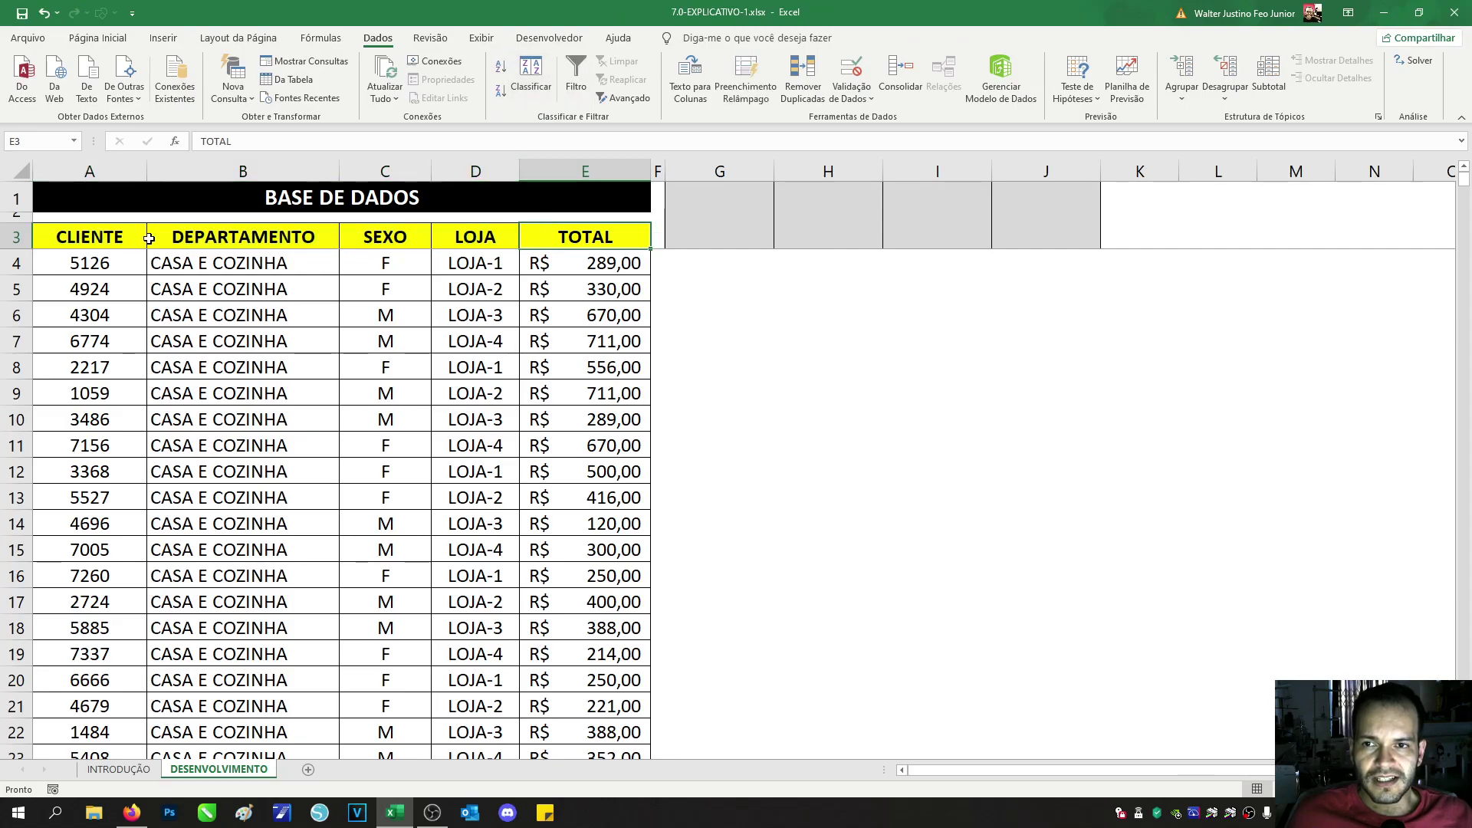
pyautogui.click(531, 75)
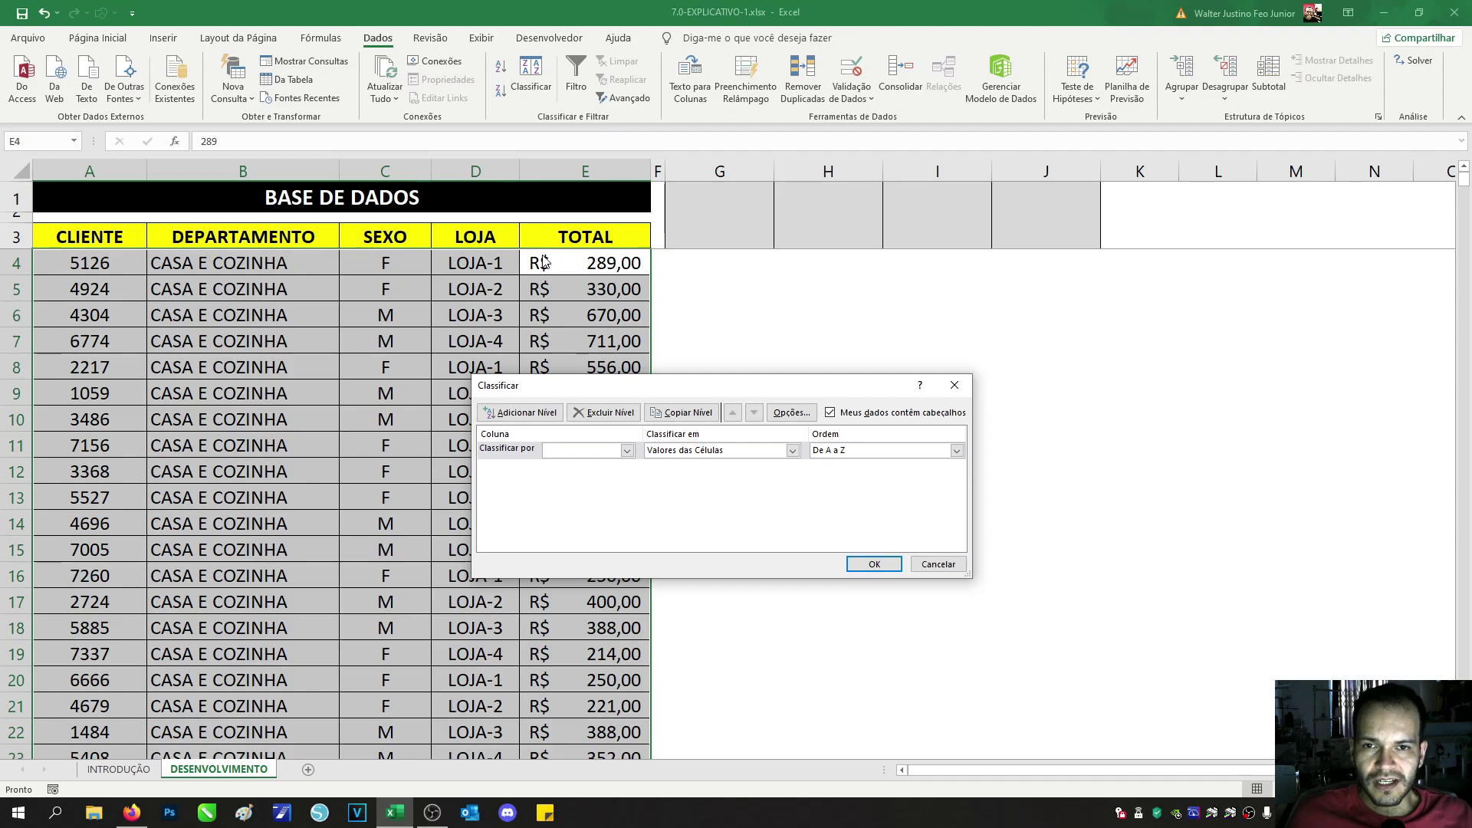
pyautogui.click(618, 452)
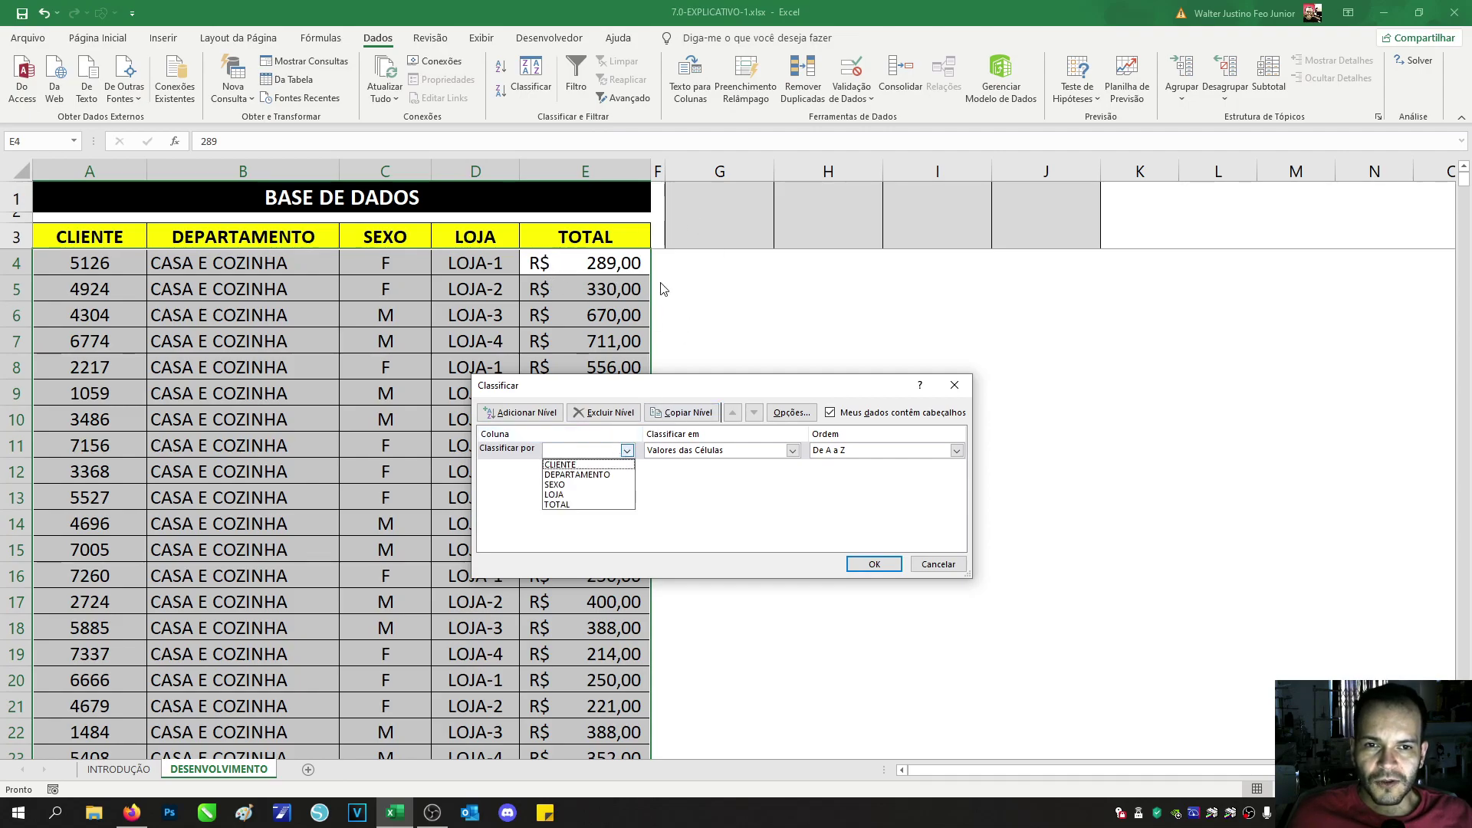
pyautogui.click(608, 451)
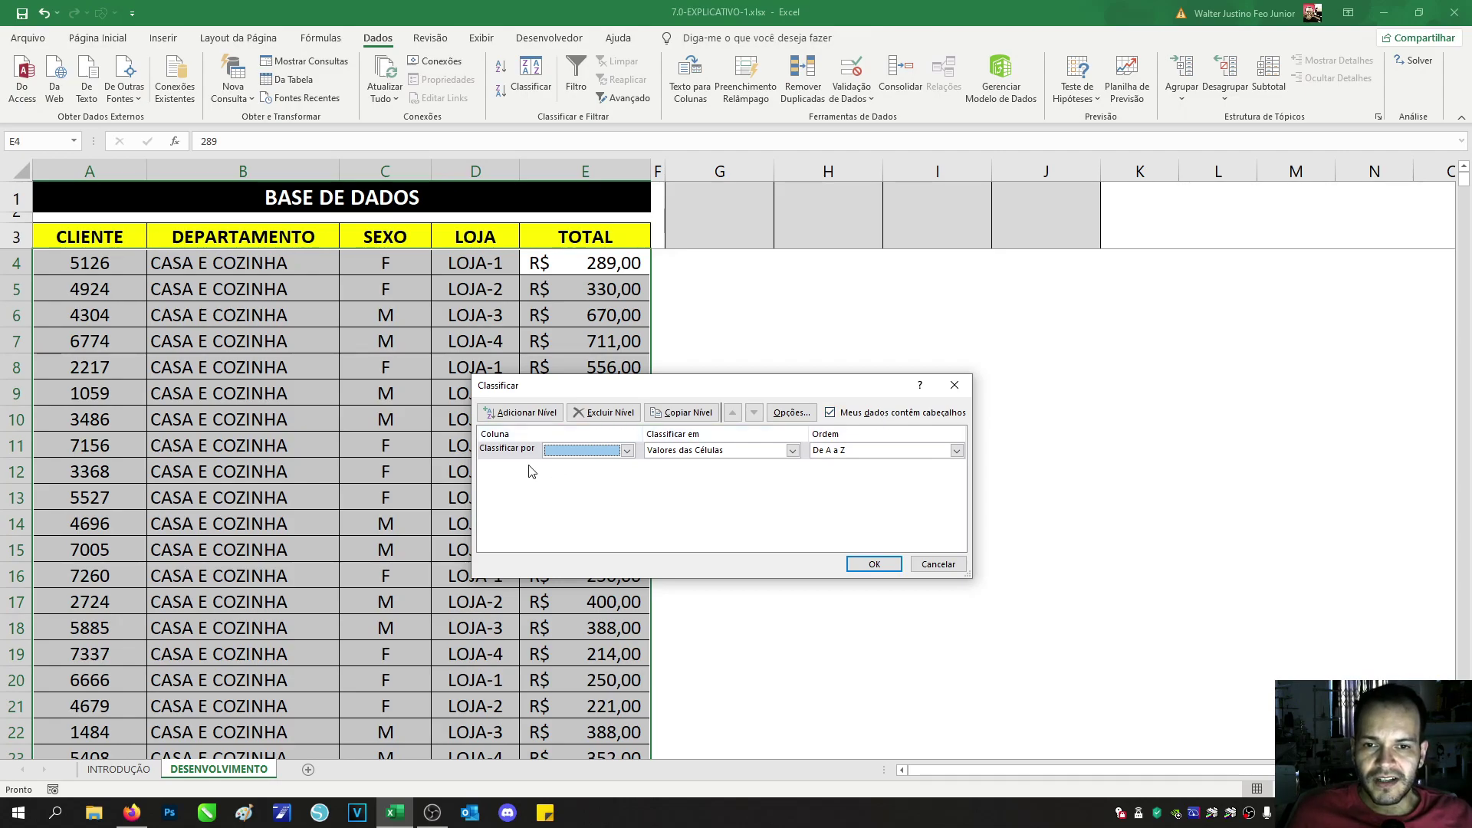
pyautogui.click(565, 453)
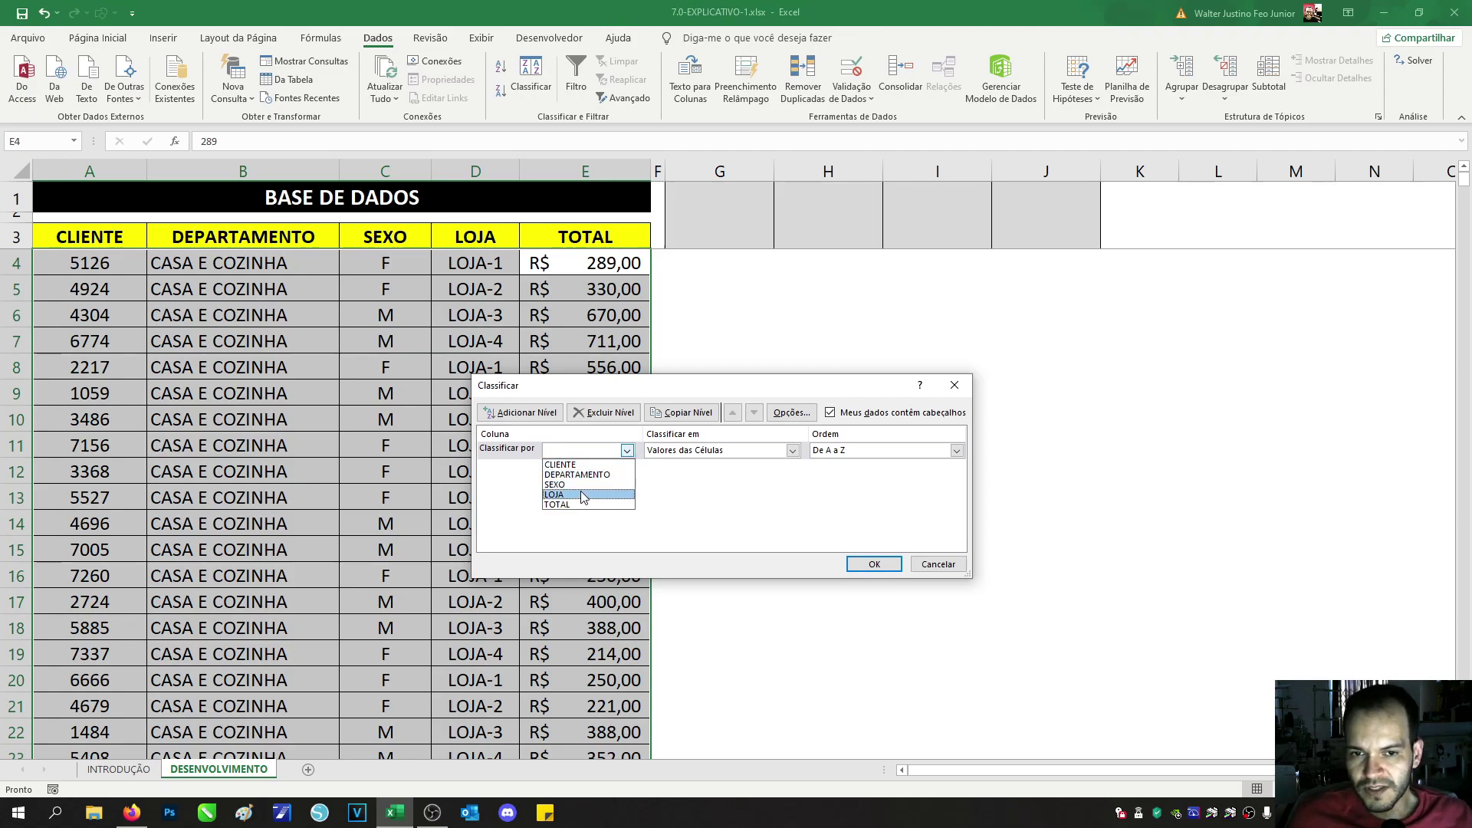
pyautogui.click(579, 485)
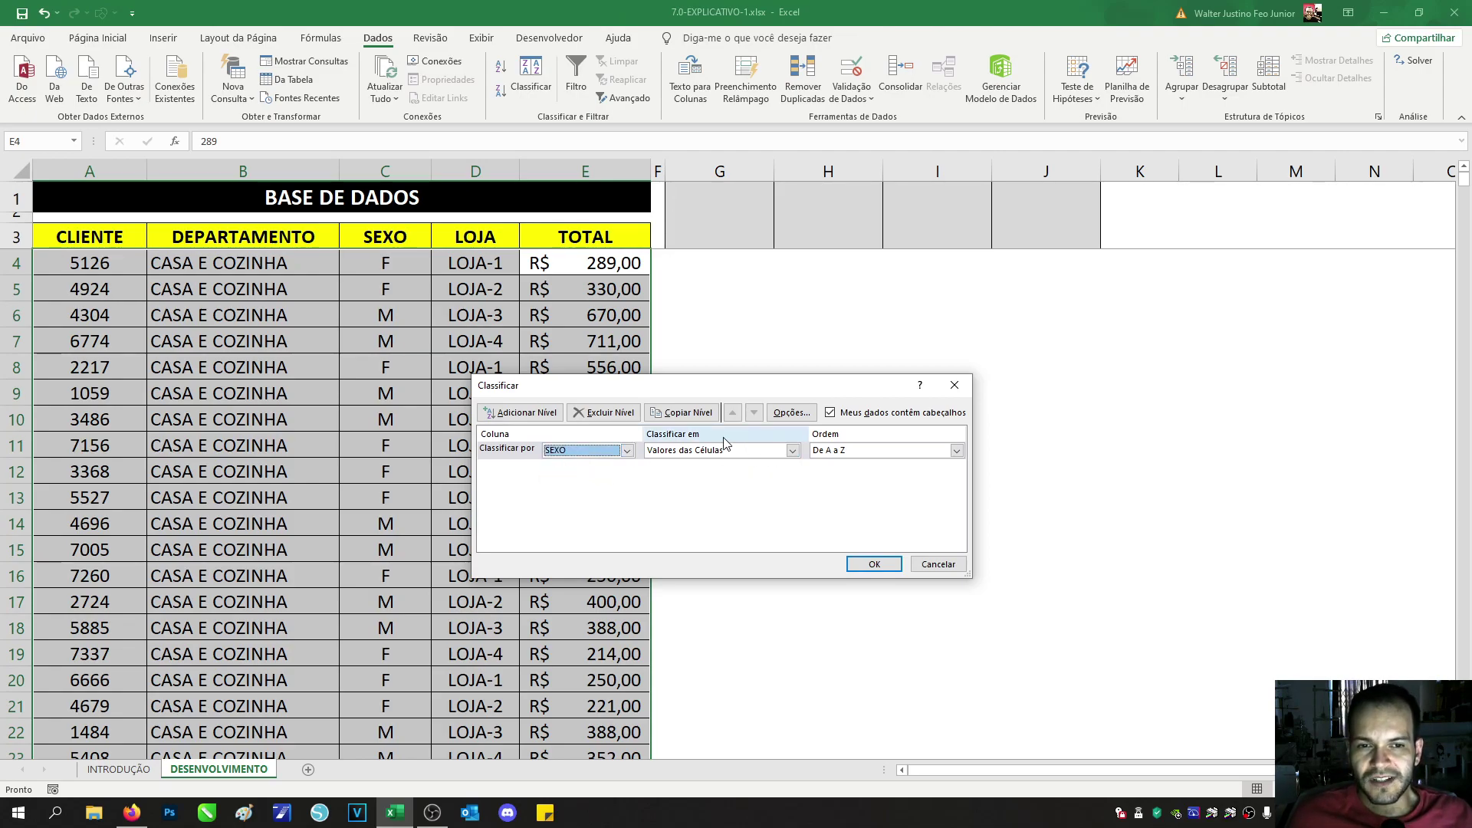
pyautogui.click(874, 564)
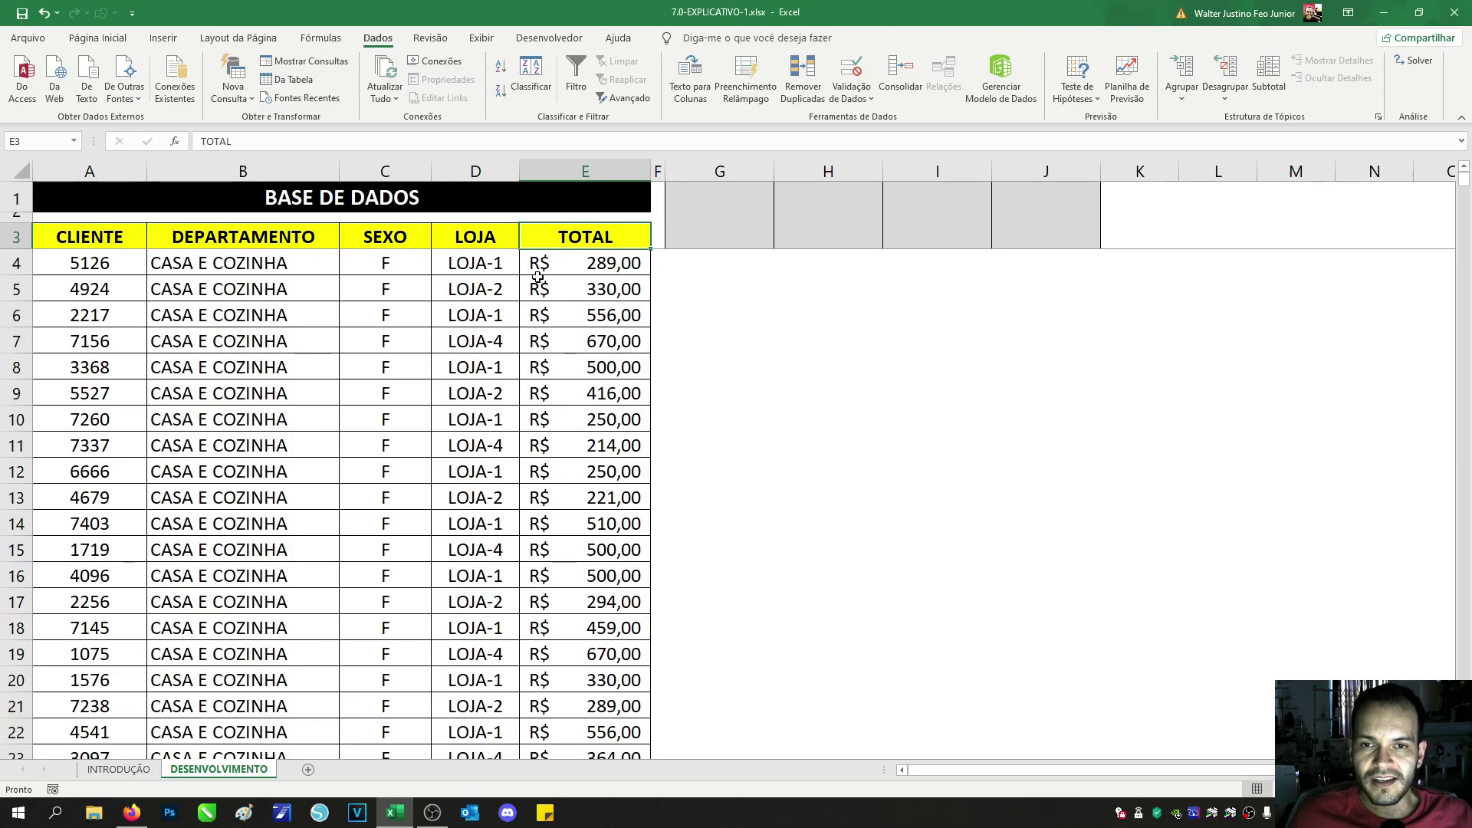
# Step: Custom-sort the table again, this time by LOJA
pyautogui.click(530, 73)
pyautogui.click(593, 454)
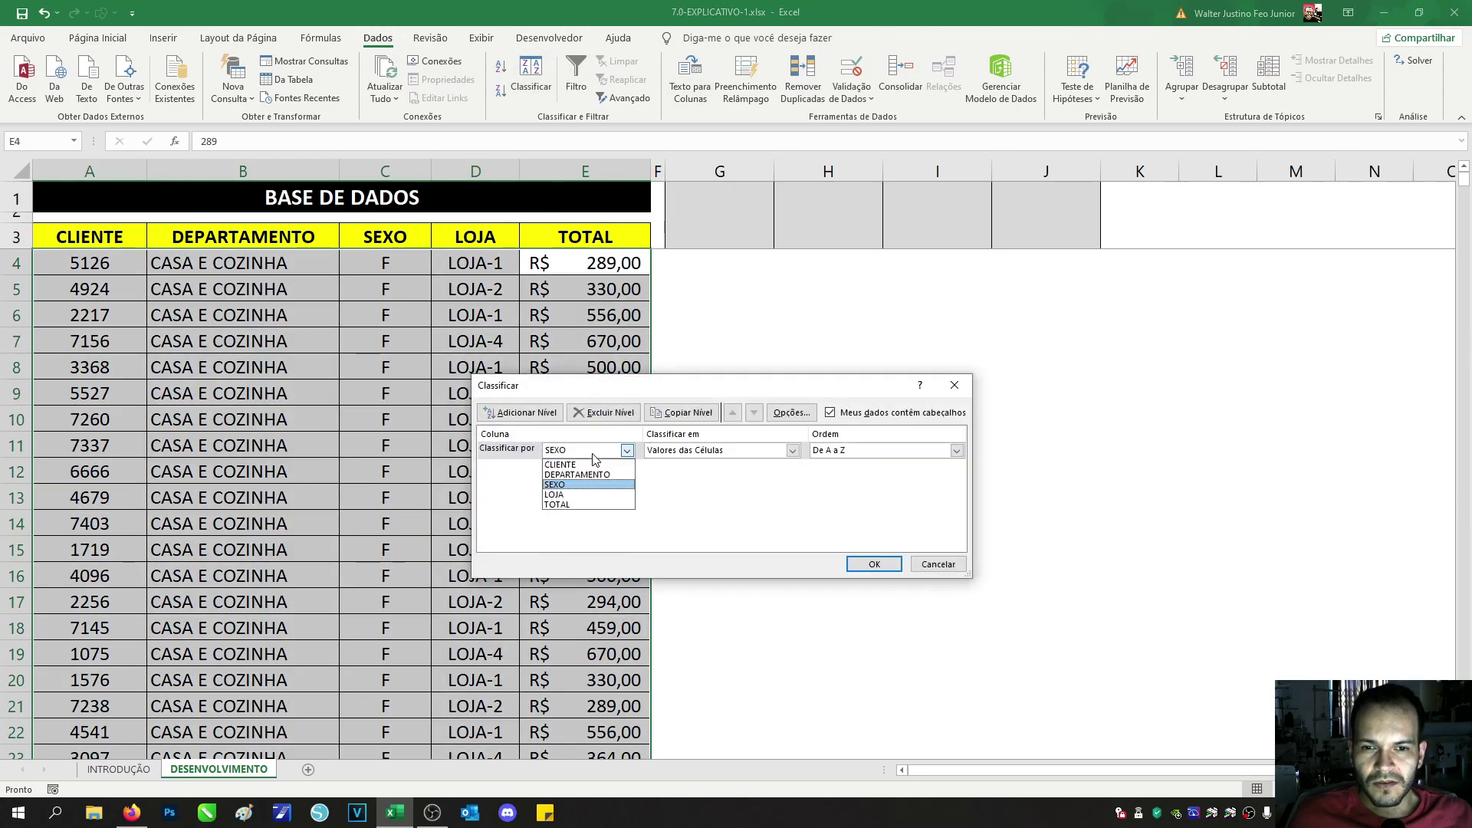
pyautogui.click(590, 495)
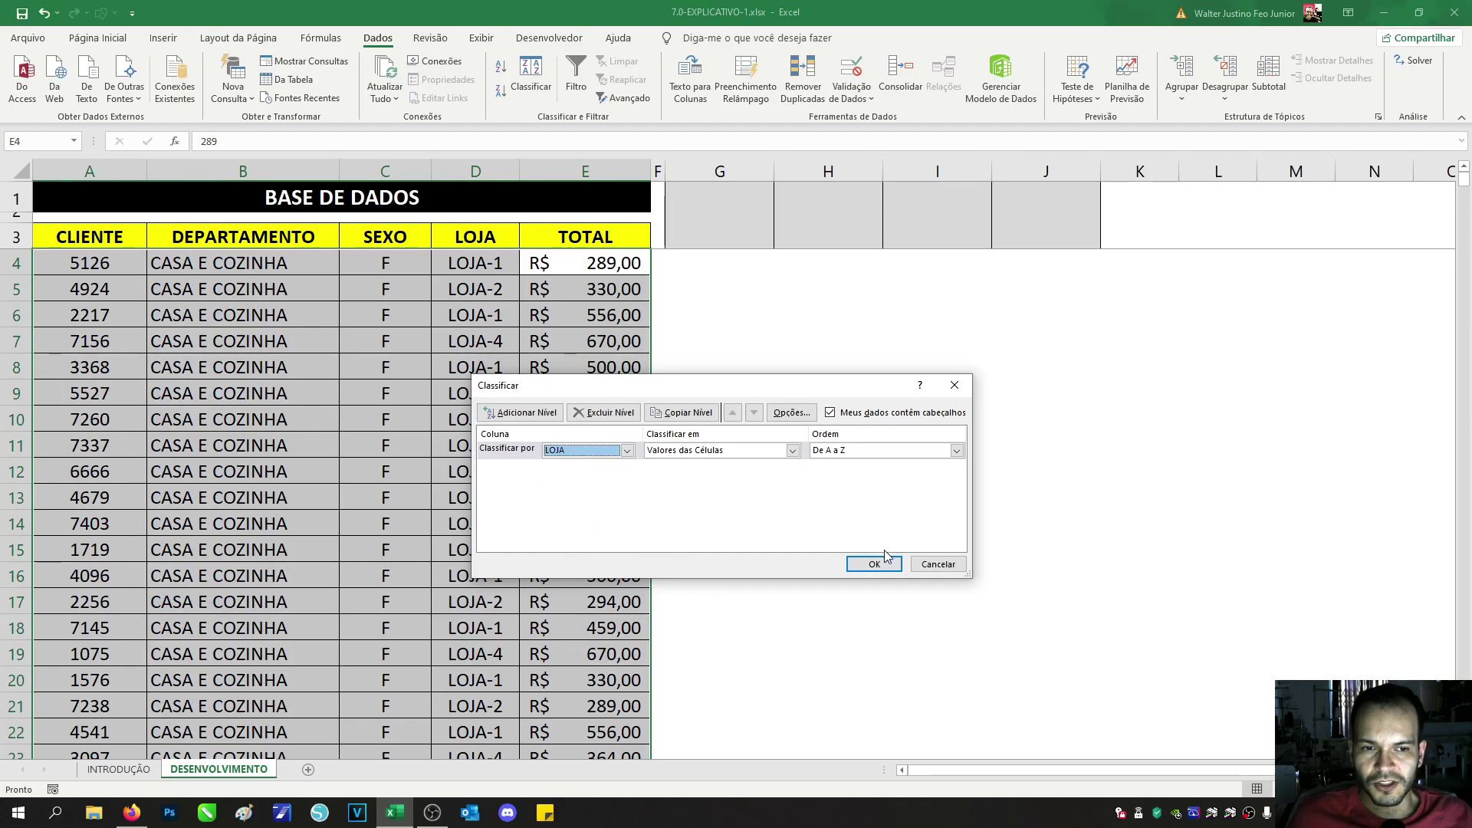
pyautogui.click(874, 562)
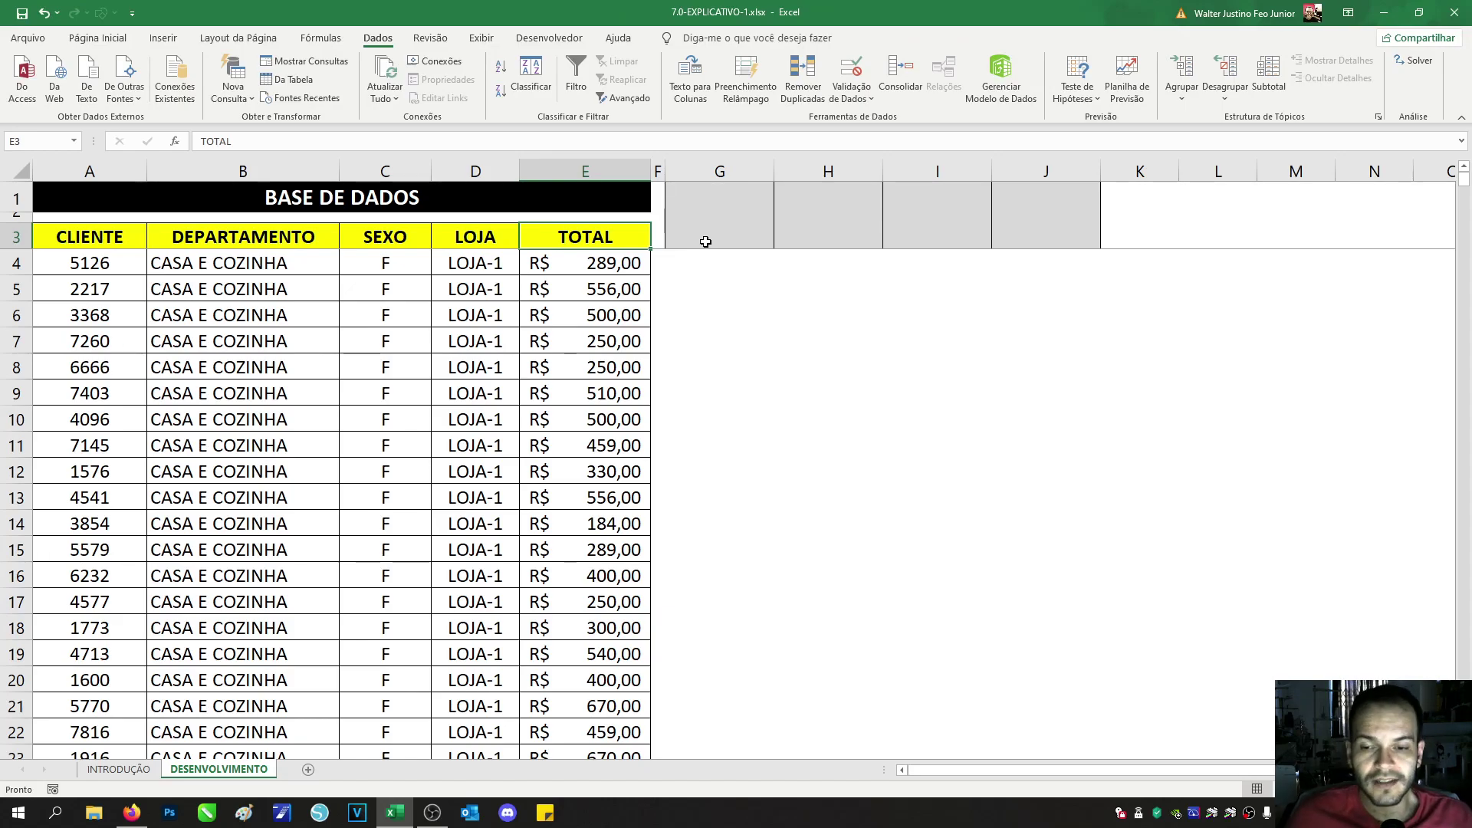
pyautogui.click(151, 771)
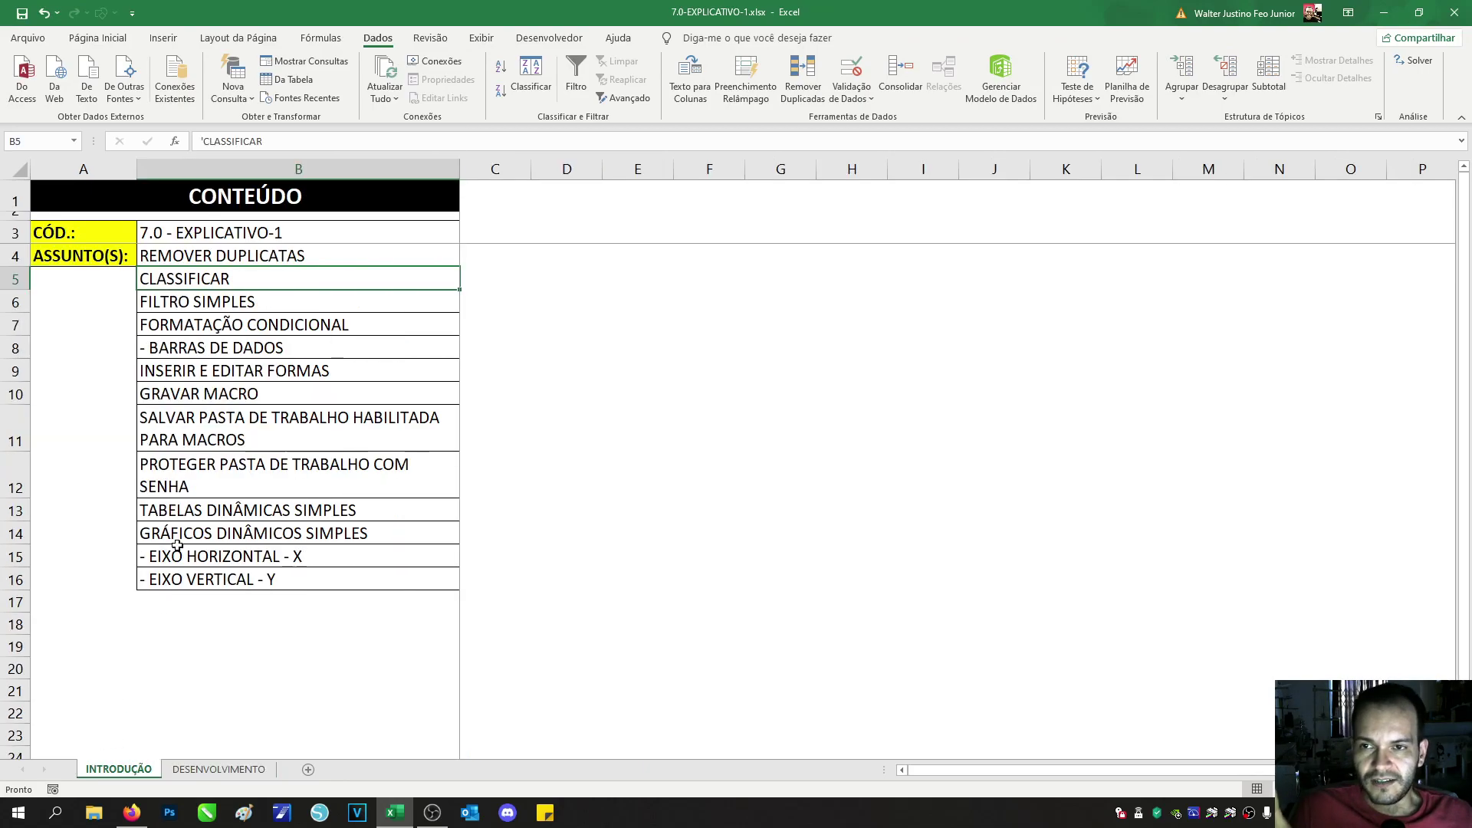
pyautogui.click(233, 304)
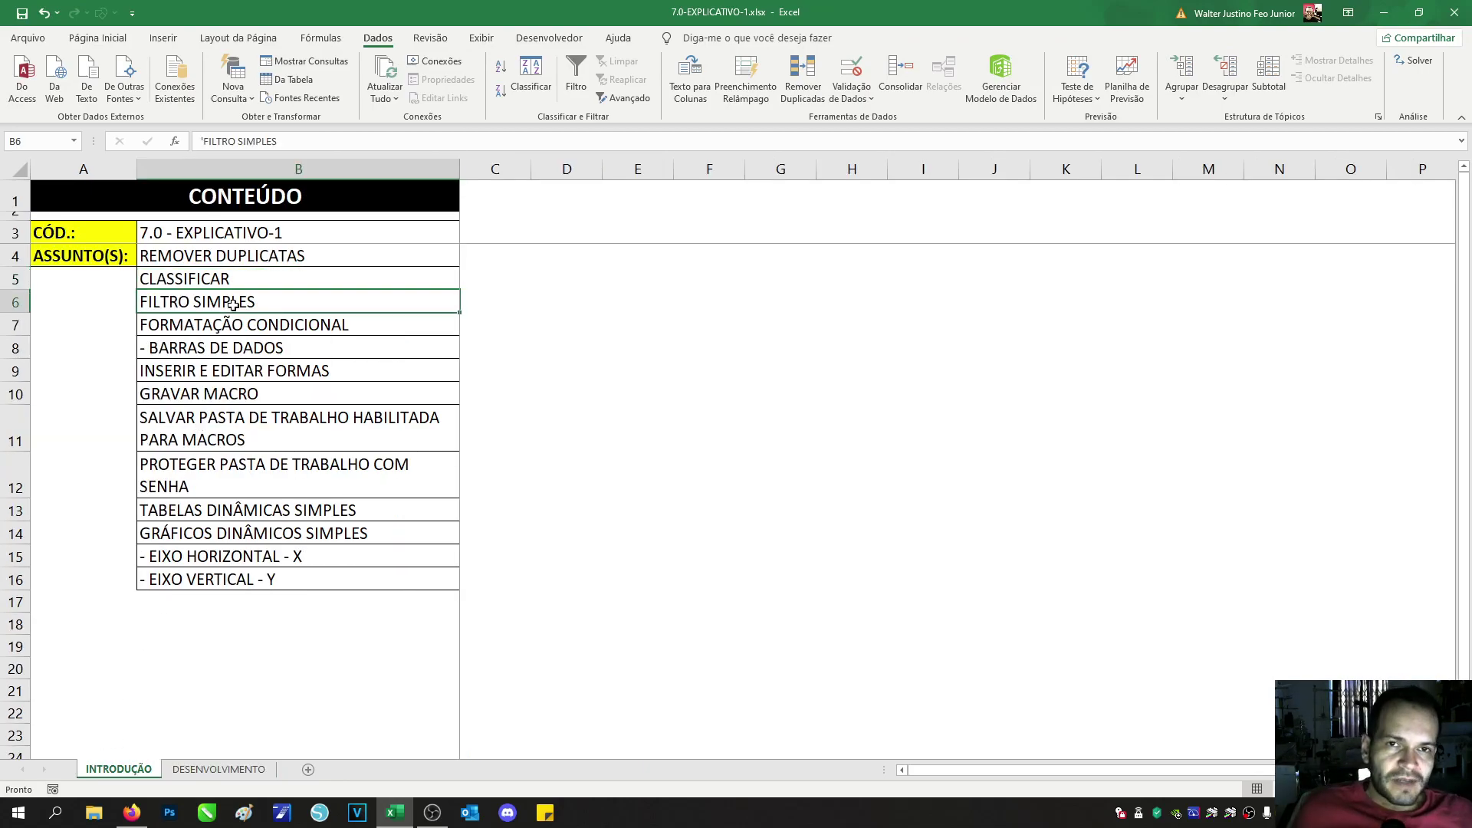
pyautogui.click(245, 774)
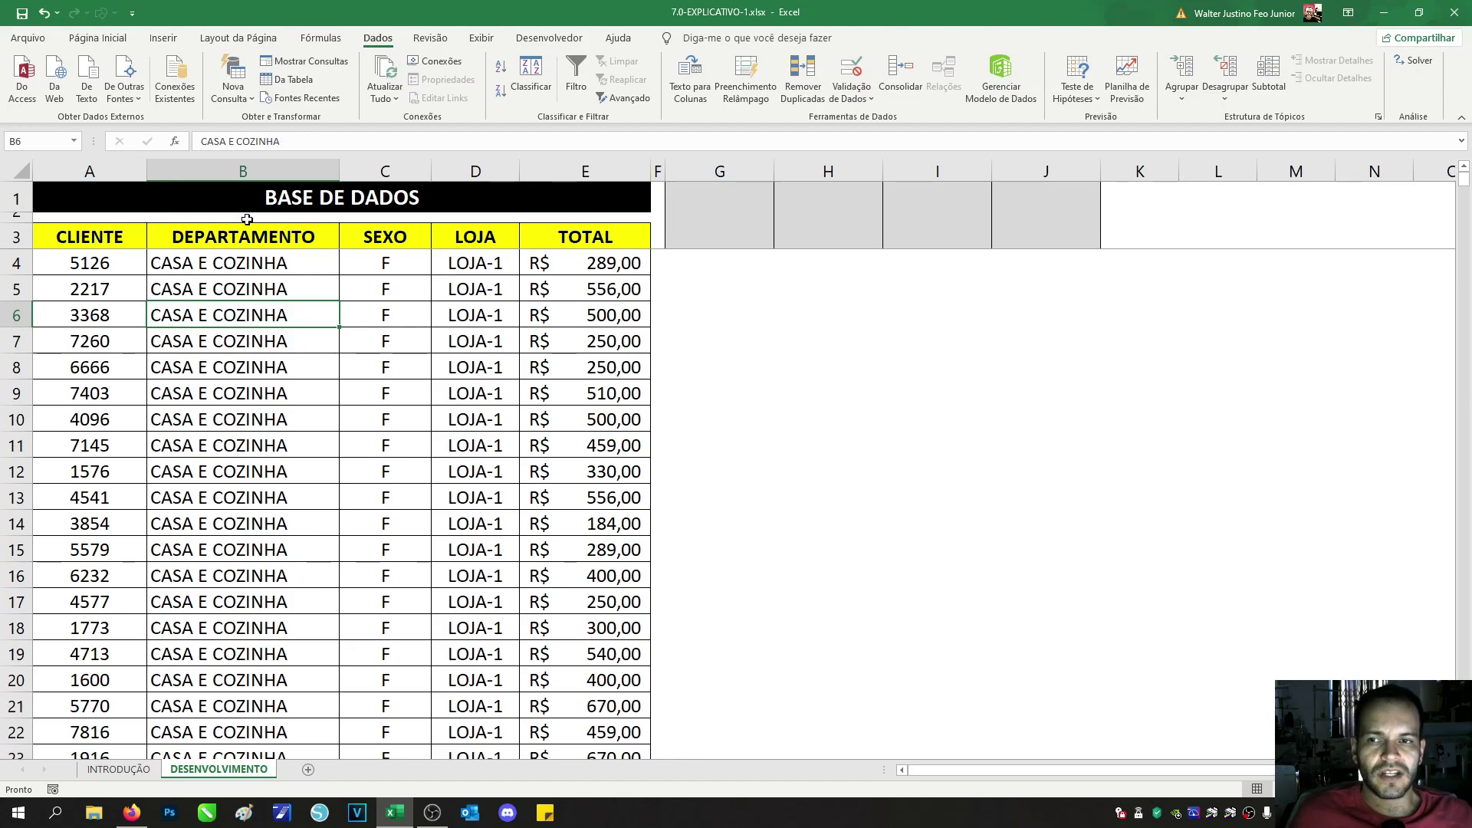
pyautogui.click(122, 243)
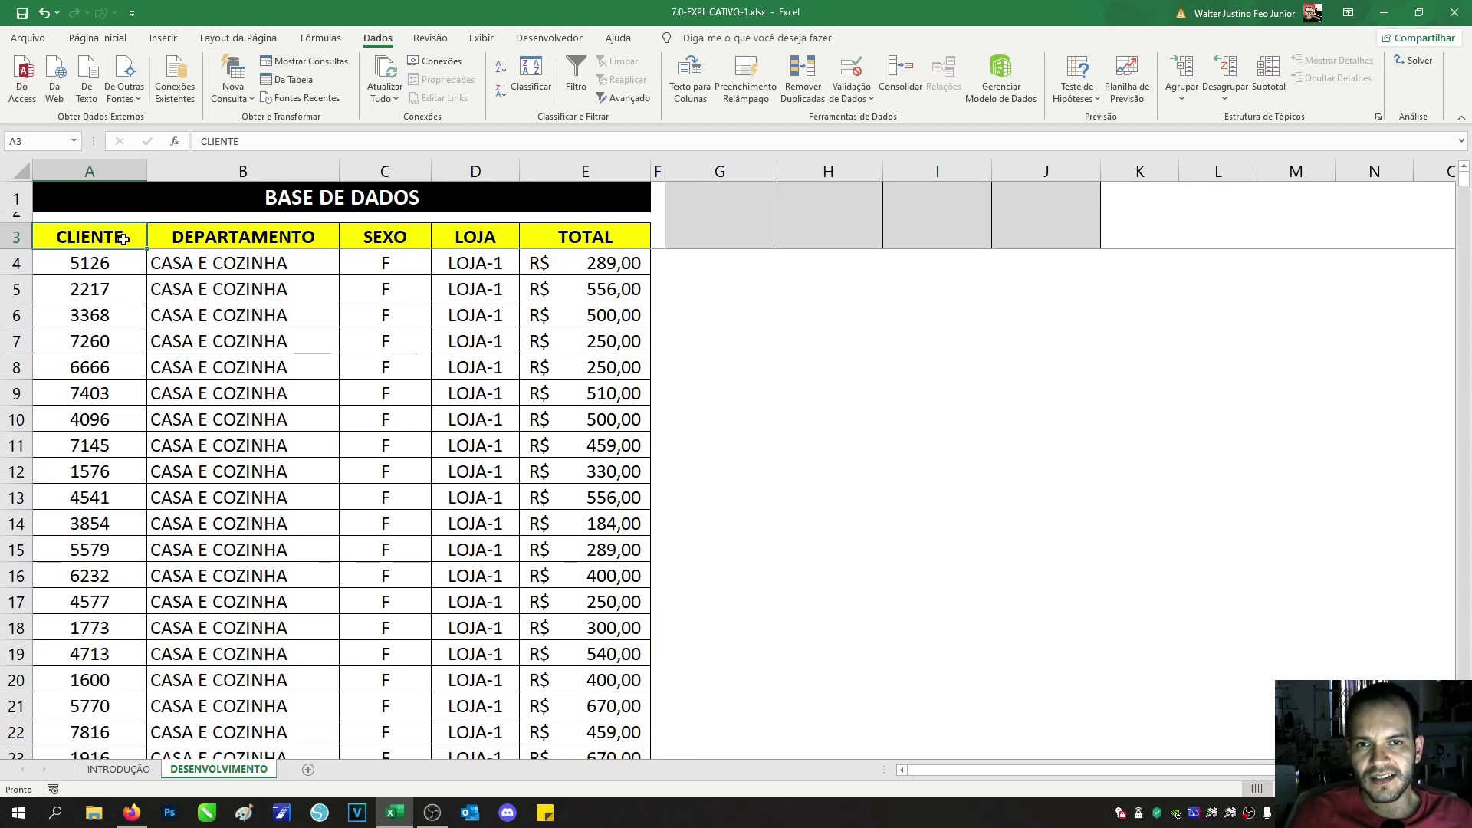
pyautogui.moveTo(237, 356); pyautogui.dragTo(240, 336)
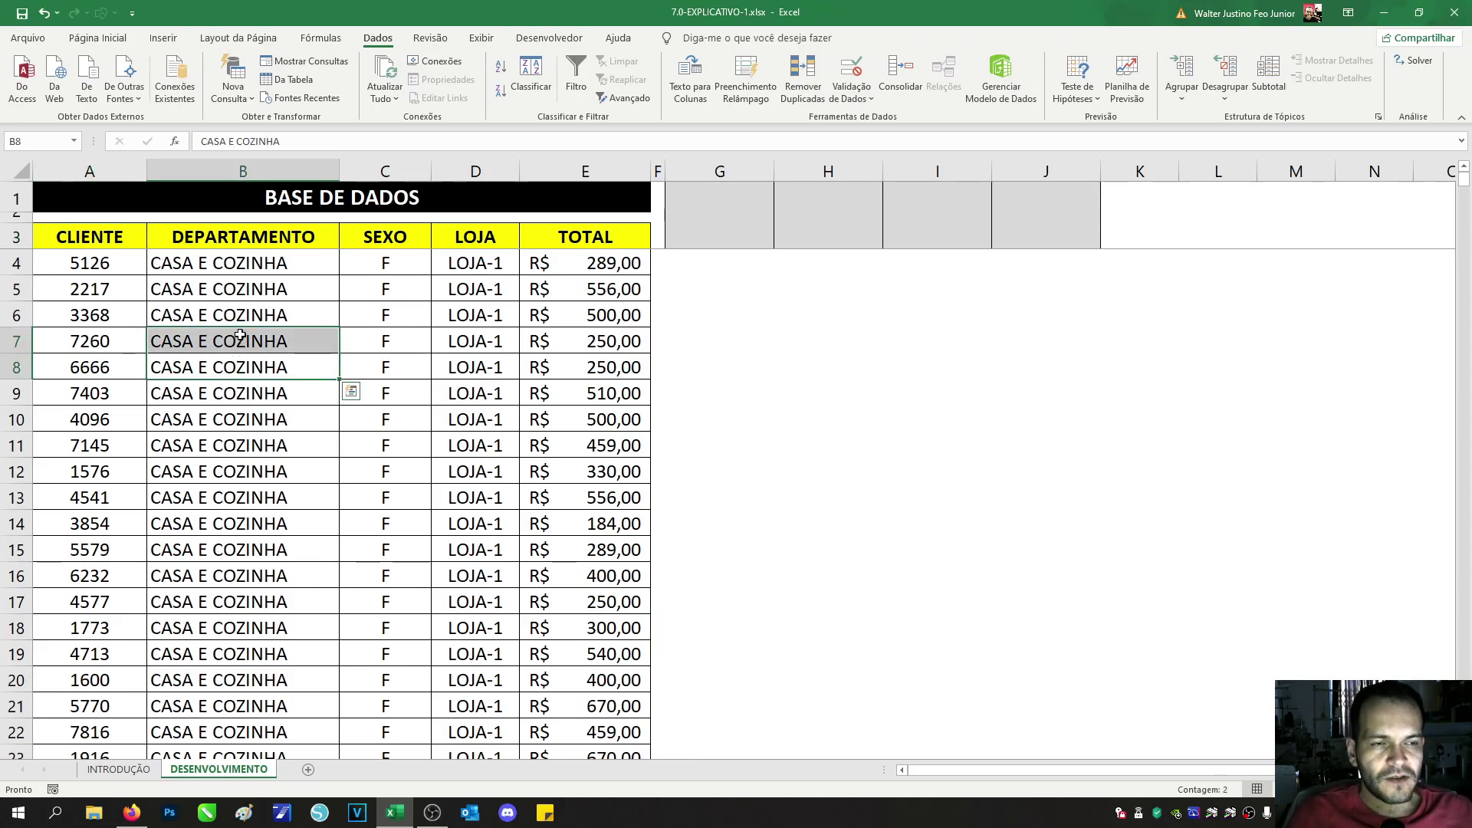
pyautogui.click(240, 335)
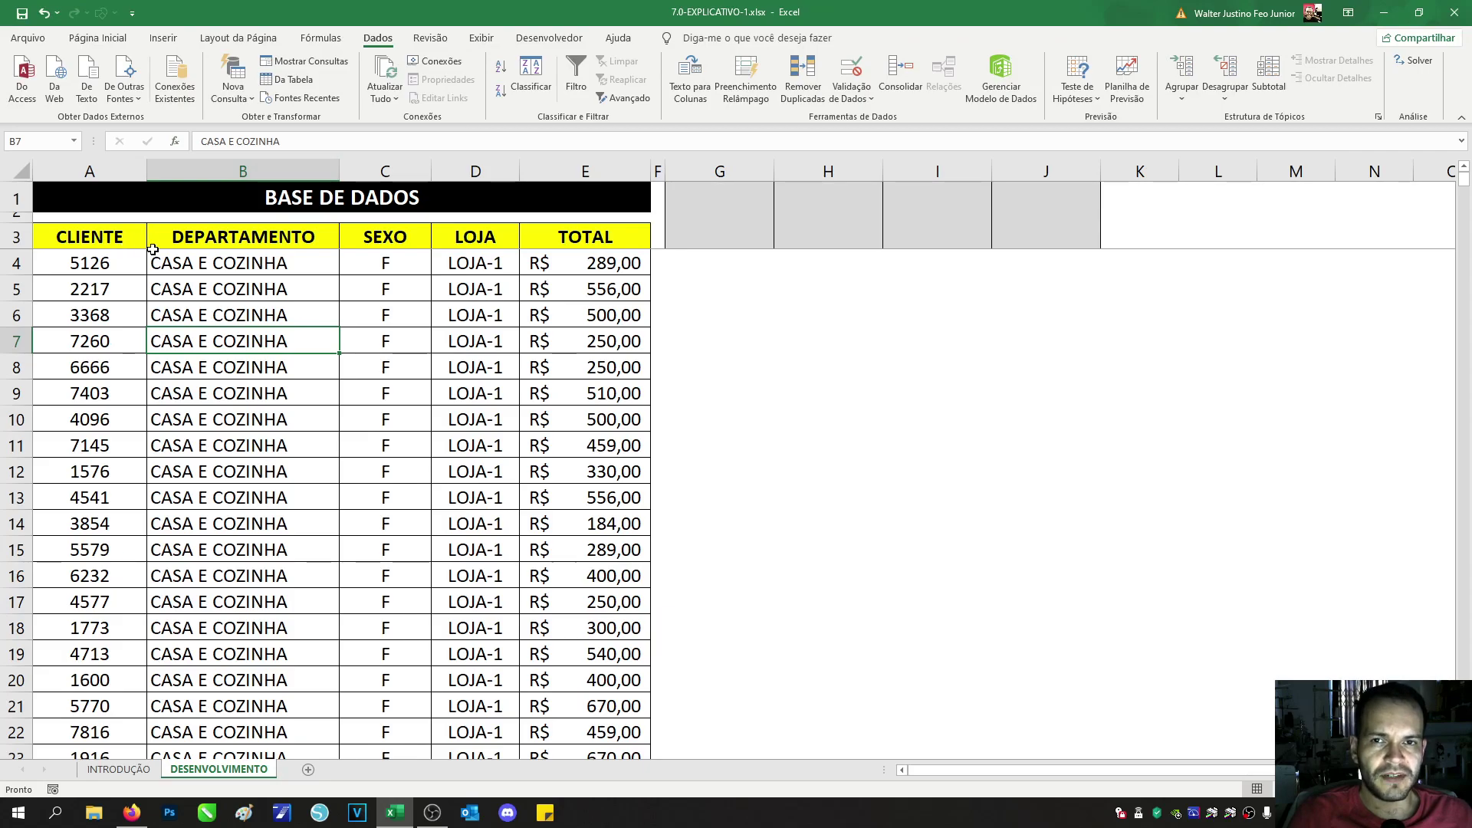
pyautogui.click(296, 212)
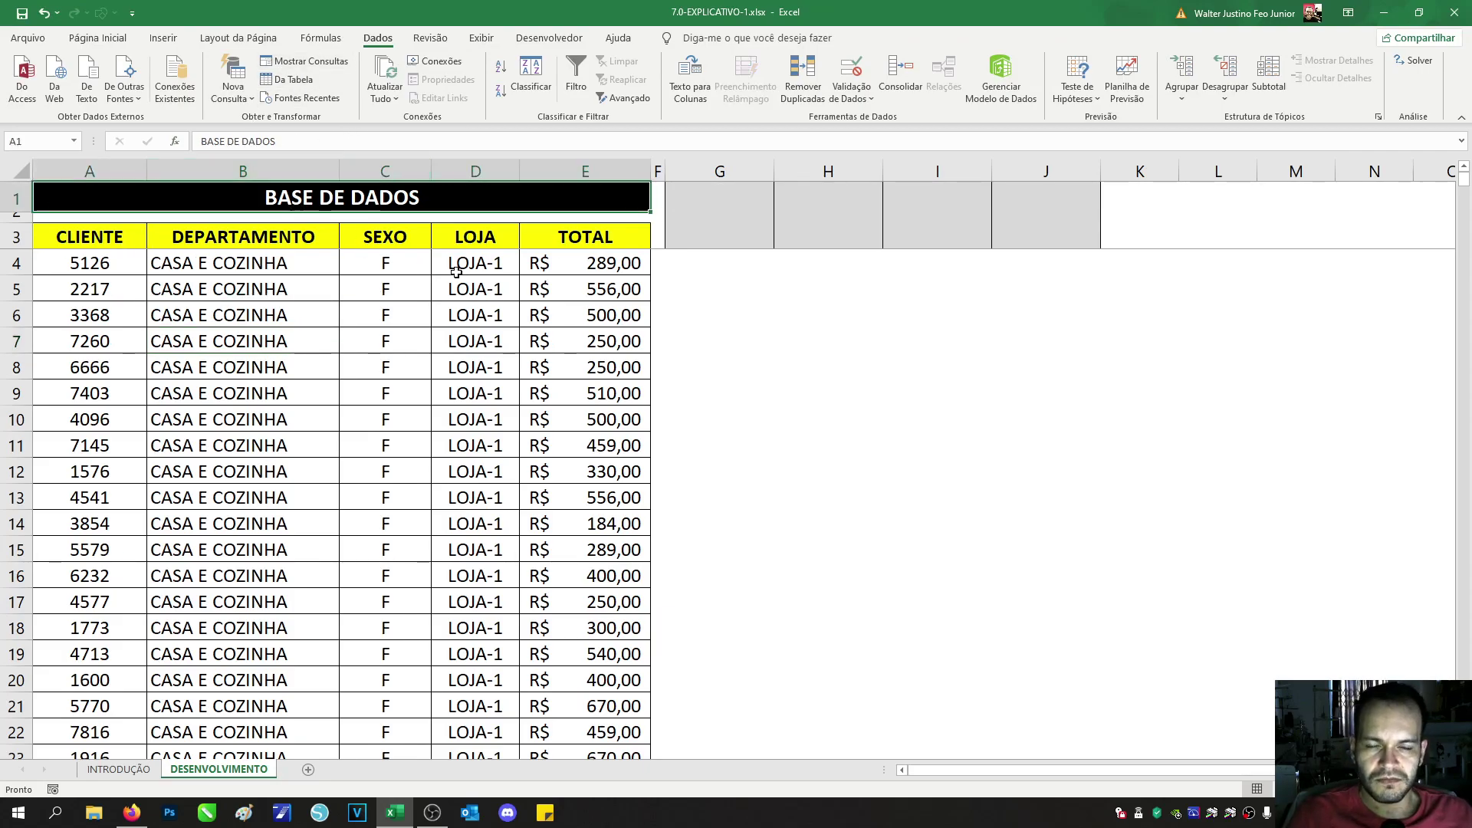
# Step: Show Página Inicial commands and practise selecting columns A–E, header row A3:E3 and data rows
pyautogui.click(77, 38)
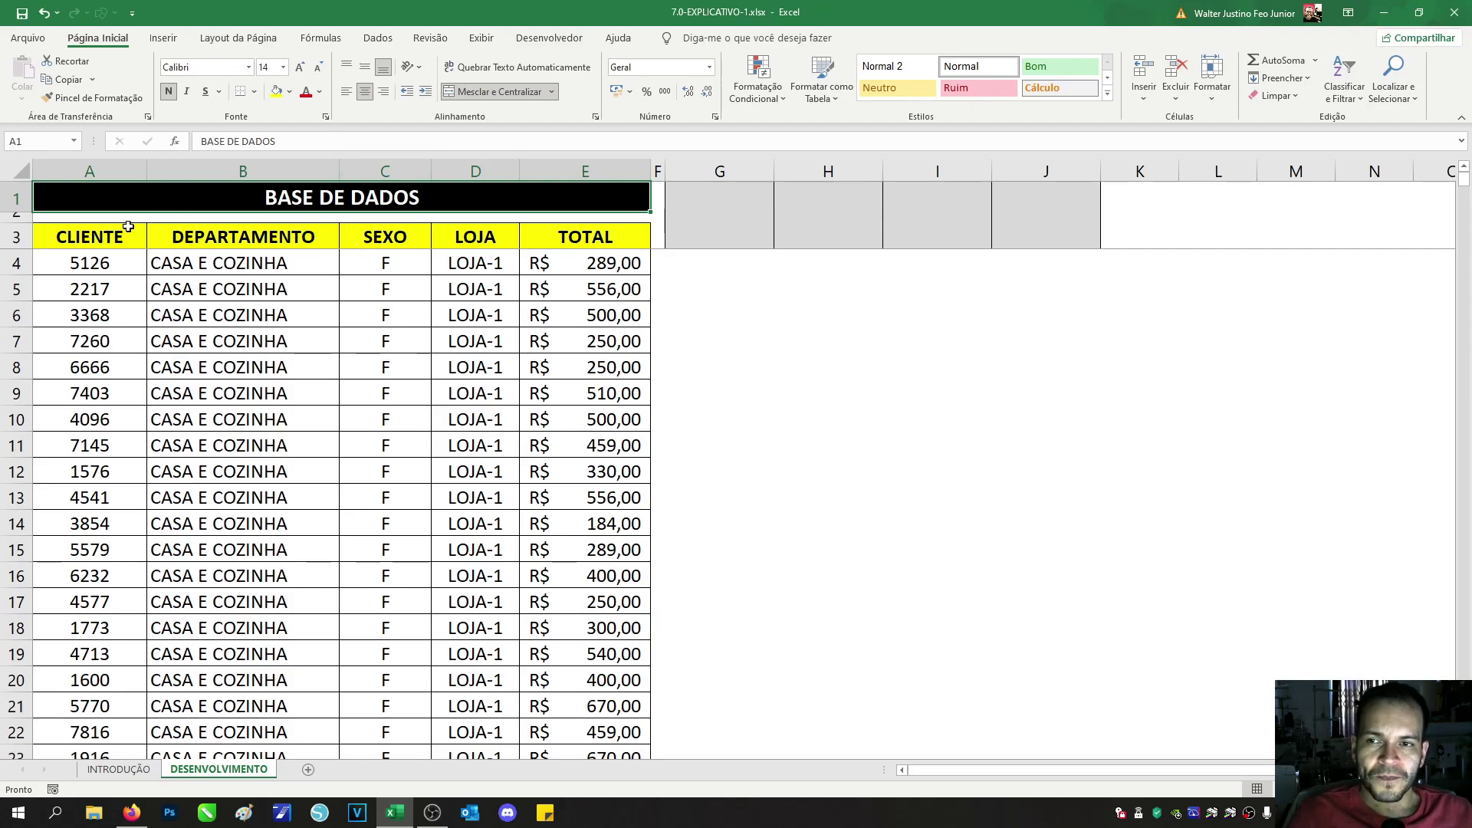
pyautogui.moveTo(123, 171); pyautogui.dragTo(546, 178)
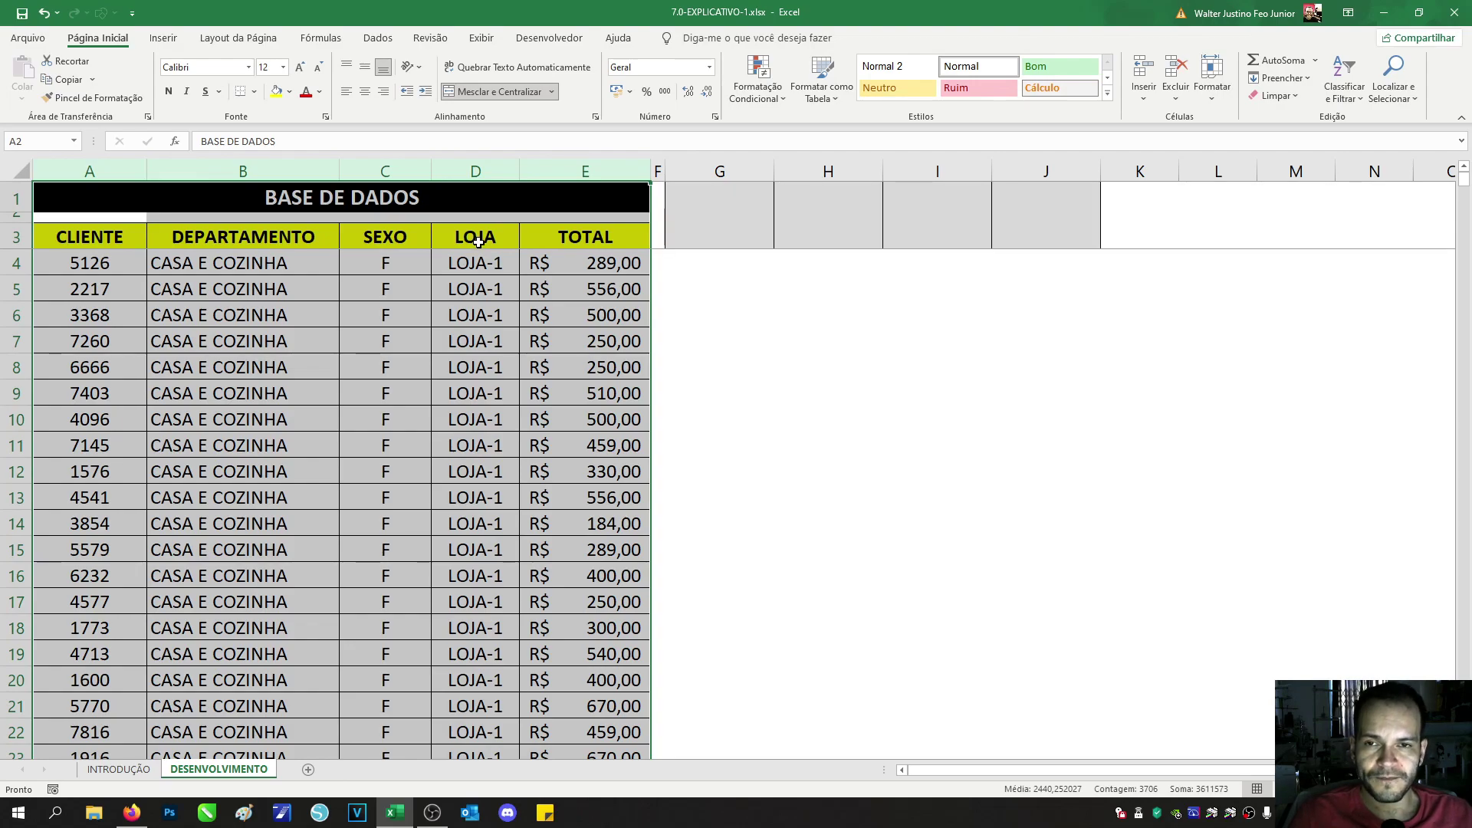
pyautogui.click(230, 236)
pyautogui.moveTo(132, 243); pyautogui.dragTo(536, 239)
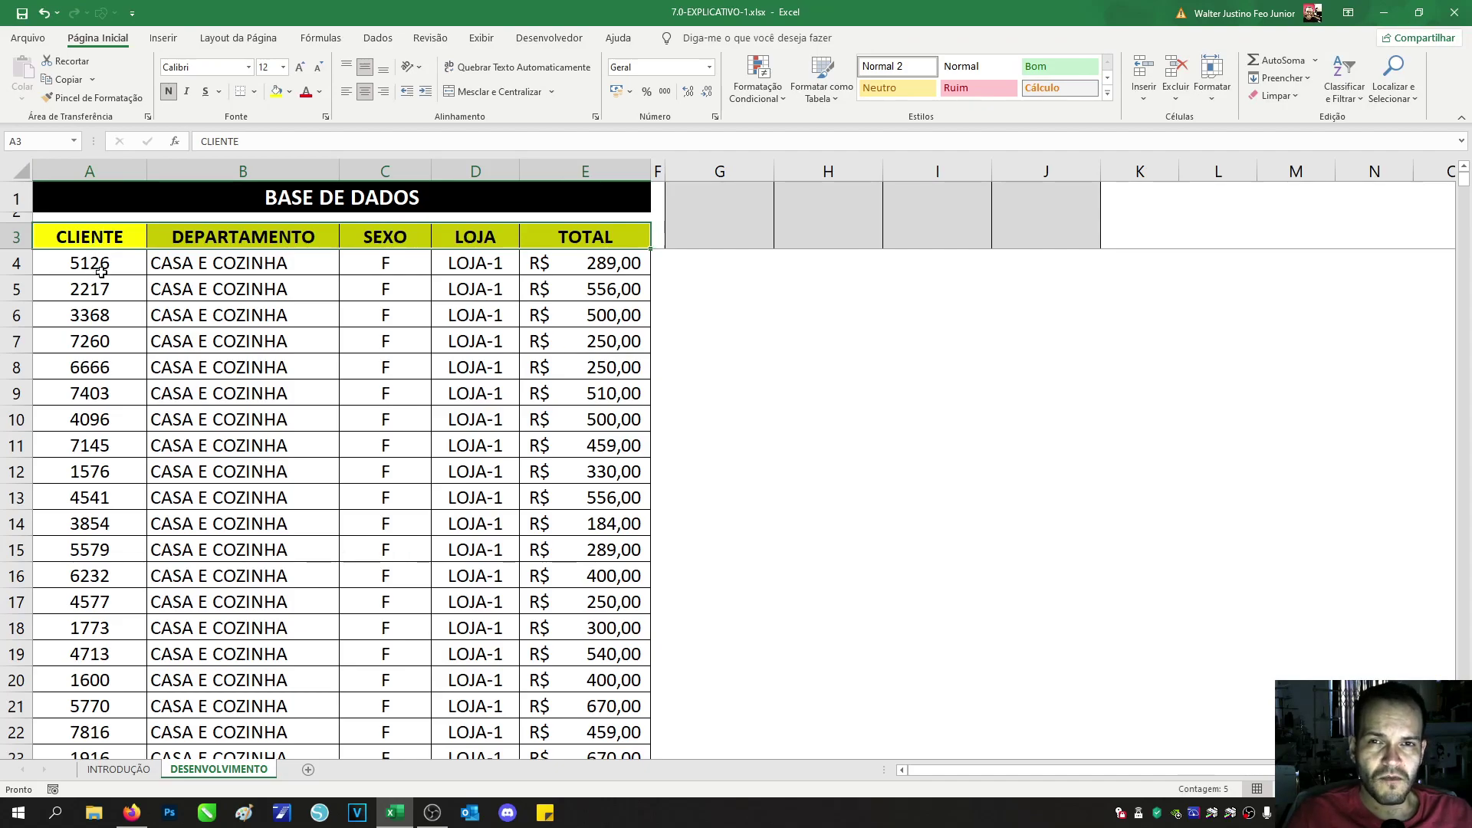
pyautogui.moveTo(114, 239); pyautogui.dragTo(572, 253)
pyautogui.moveTo(105, 420); pyautogui.dragTo(614, 729)
pyautogui.scroll(6, 624, 338)
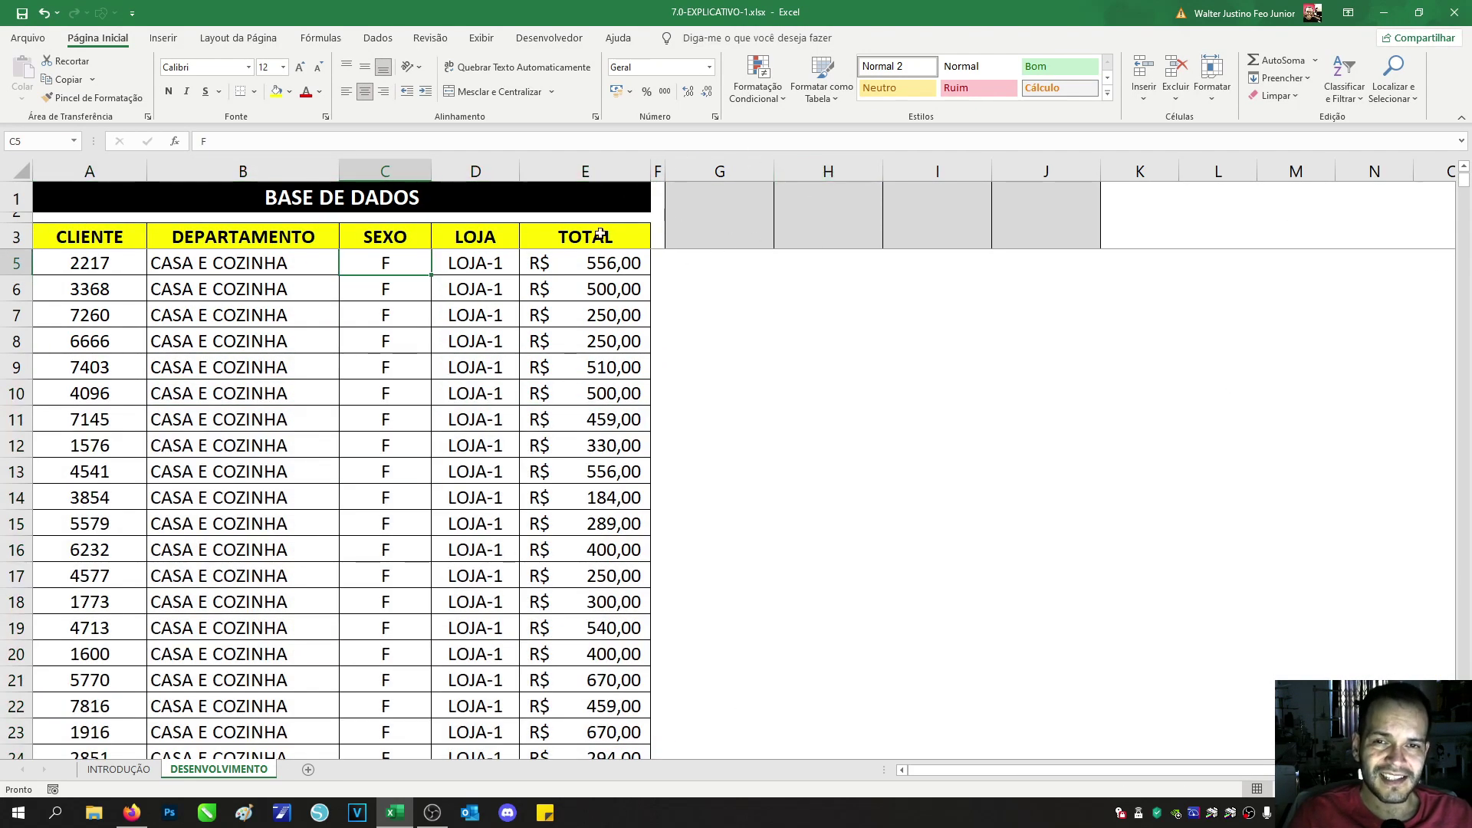
pyautogui.click(115, 239)
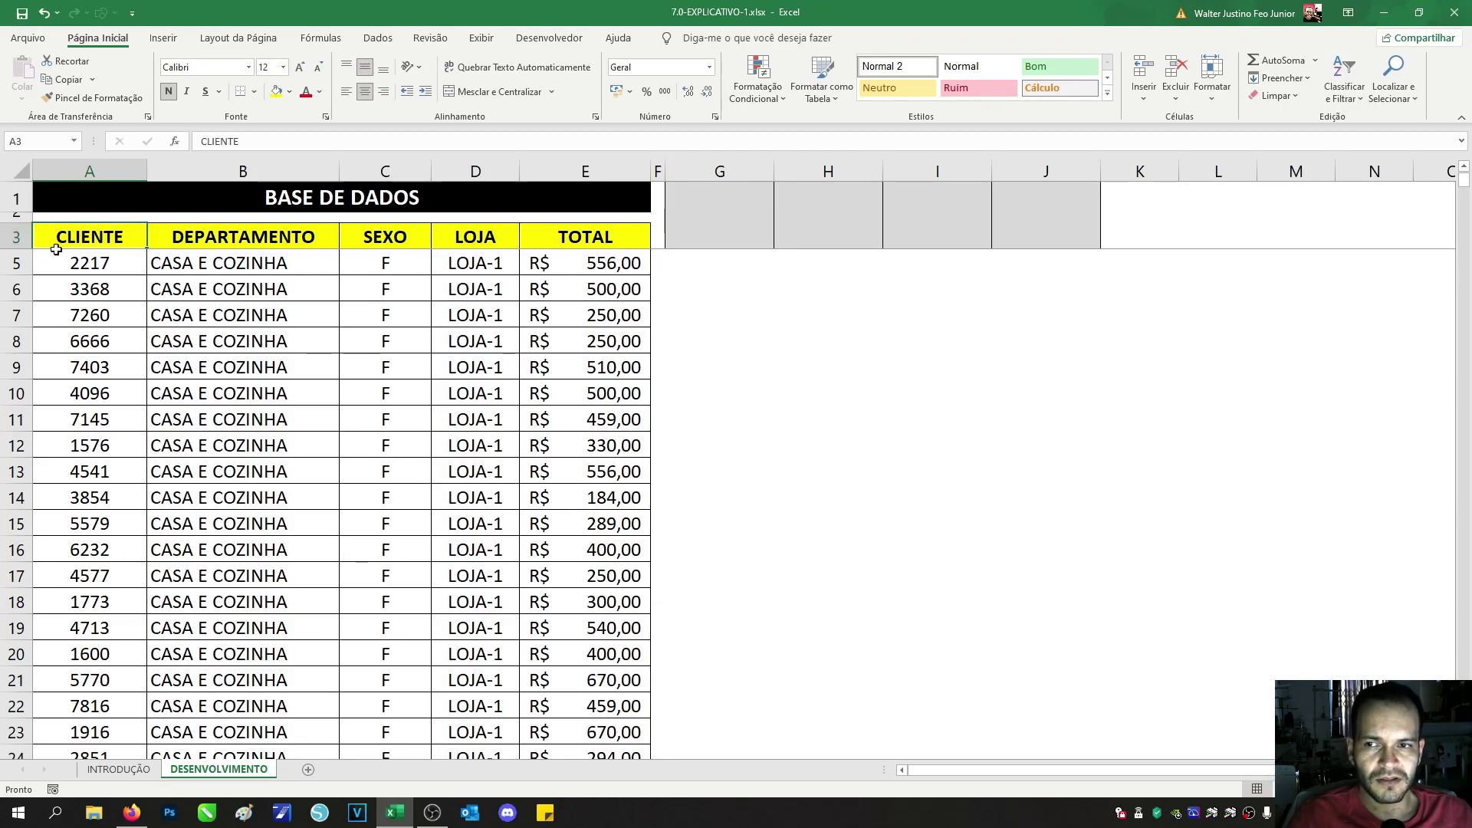
# Step: Go through the INTRODUÇÃO topics REMOVER DUPLICATAS to BARRAS DE DADOS, then return to DESENVOLVIMENTO
pyautogui.click(115, 769)
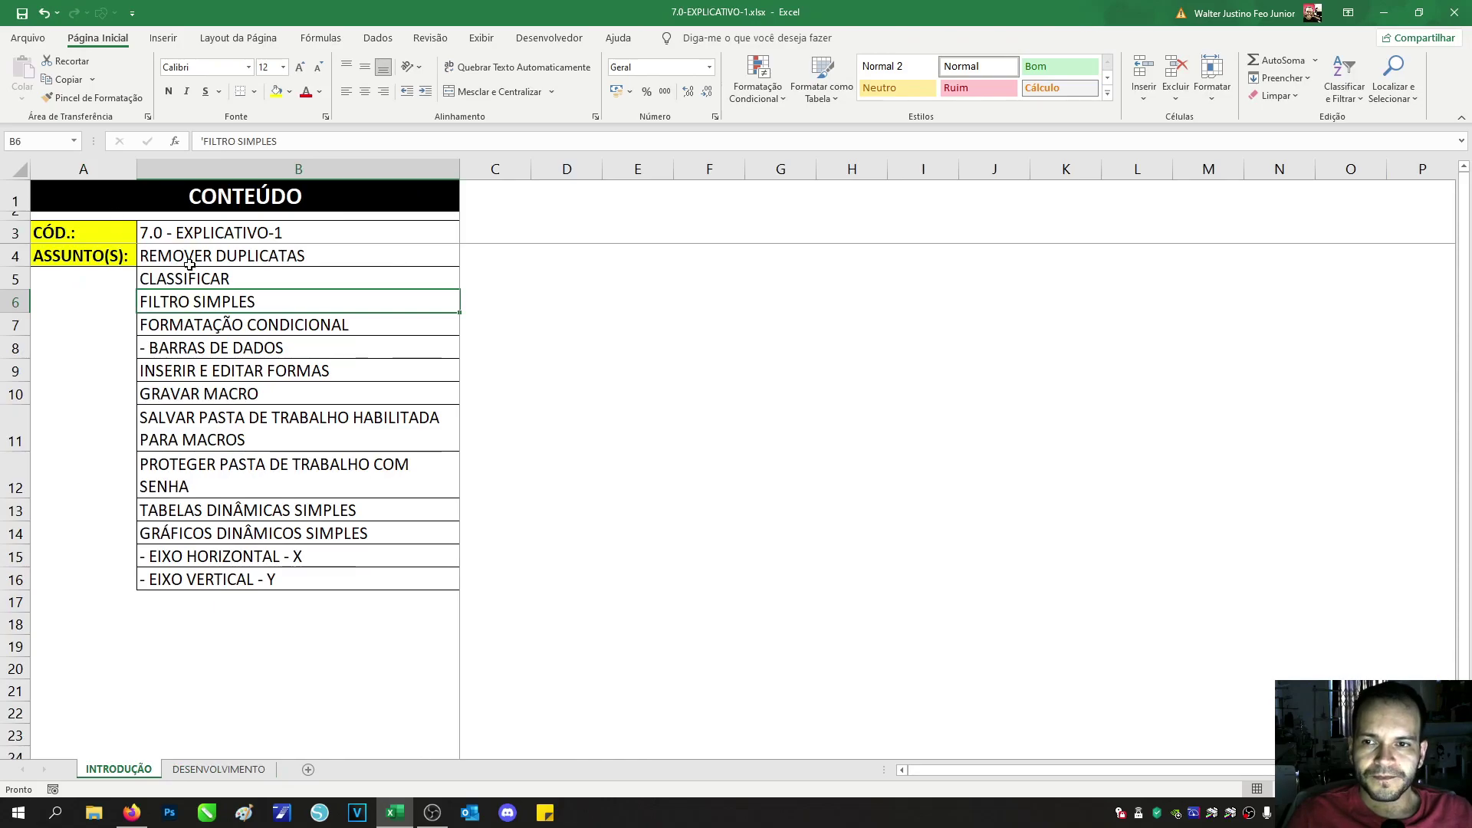
pyautogui.click(250, 253)
pyautogui.click(258, 279)
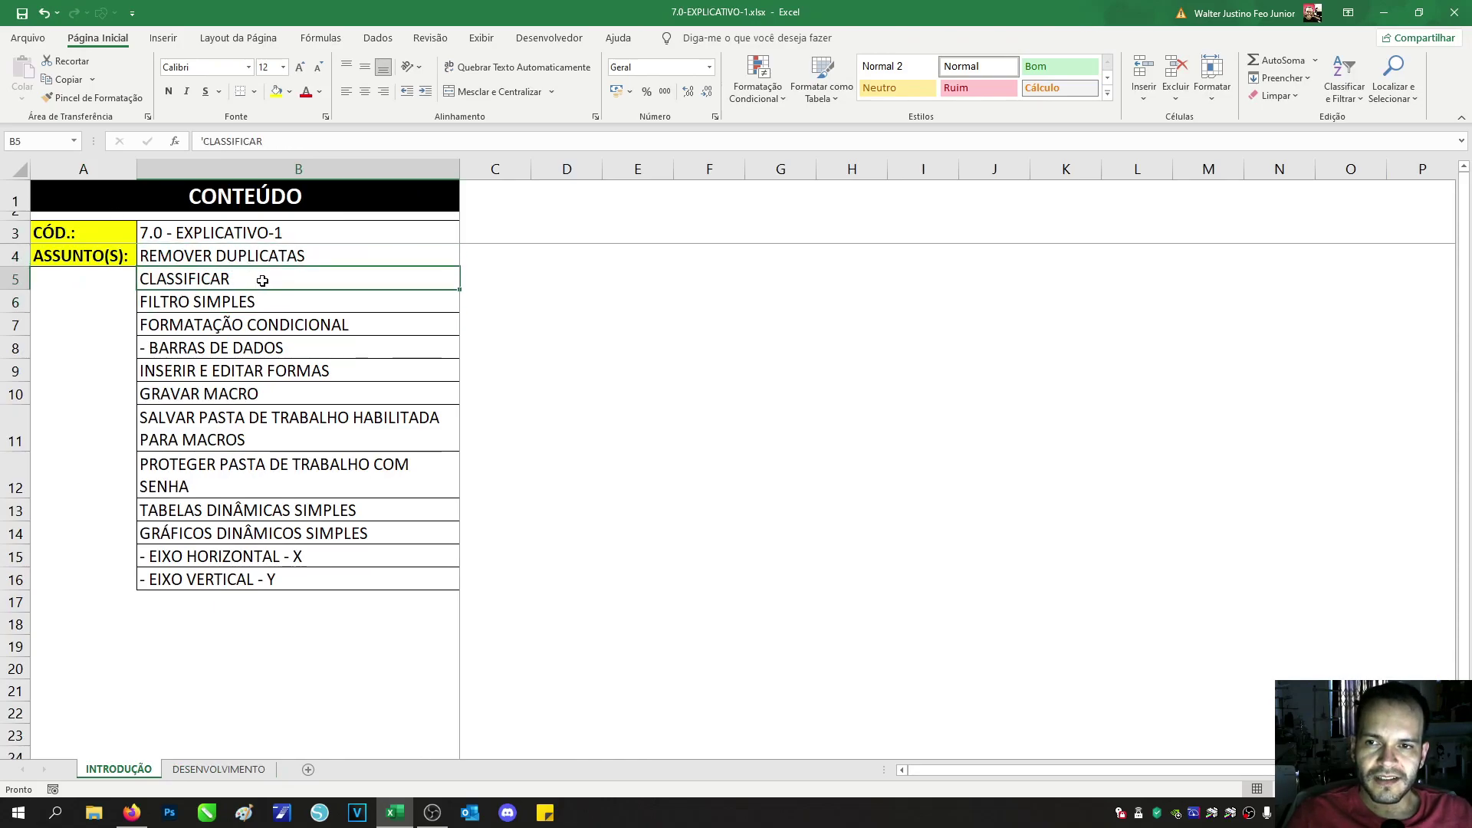
pyautogui.click(248, 304)
pyautogui.click(244, 326)
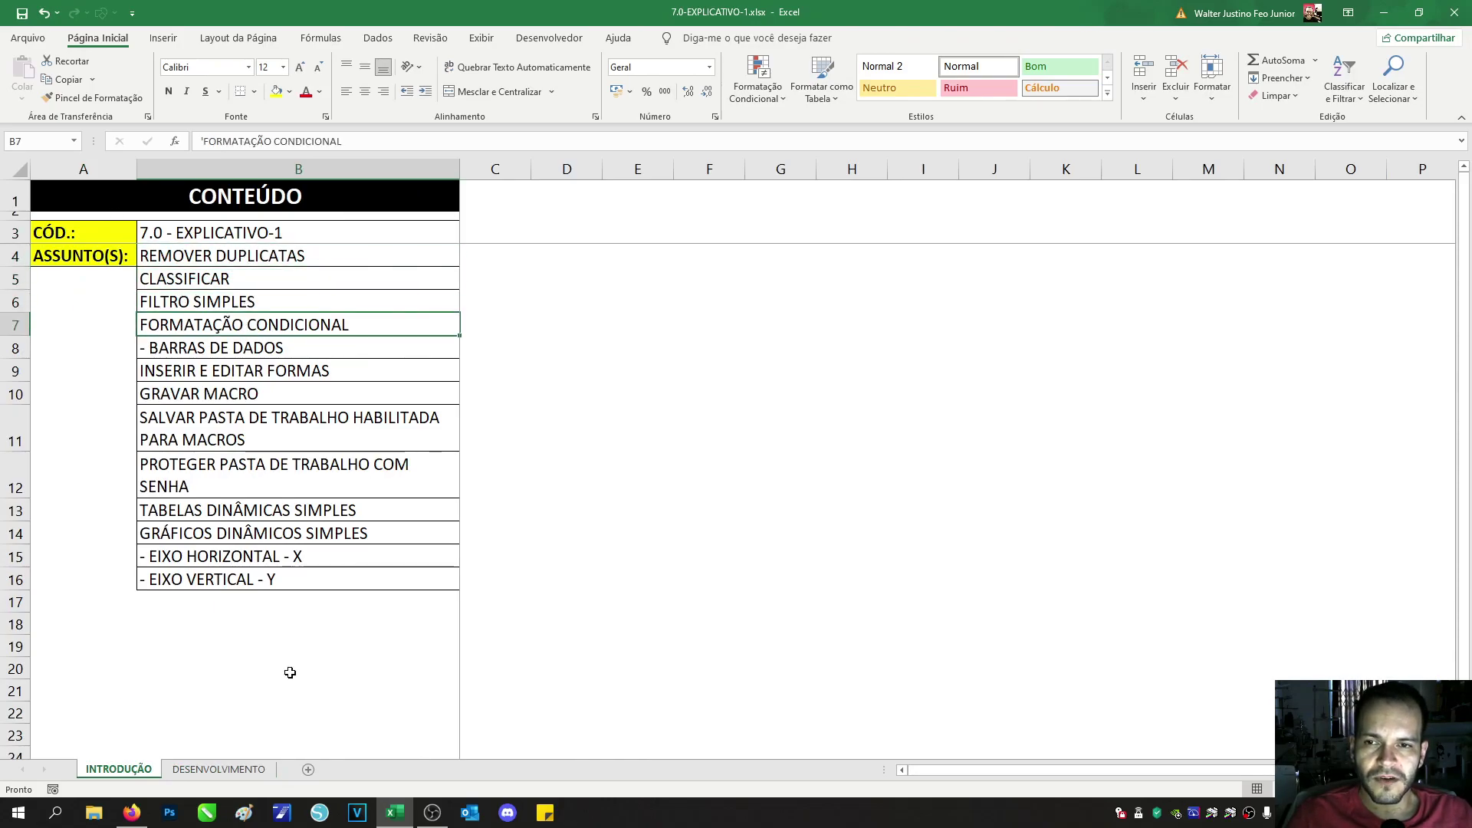
pyautogui.click(370, 352)
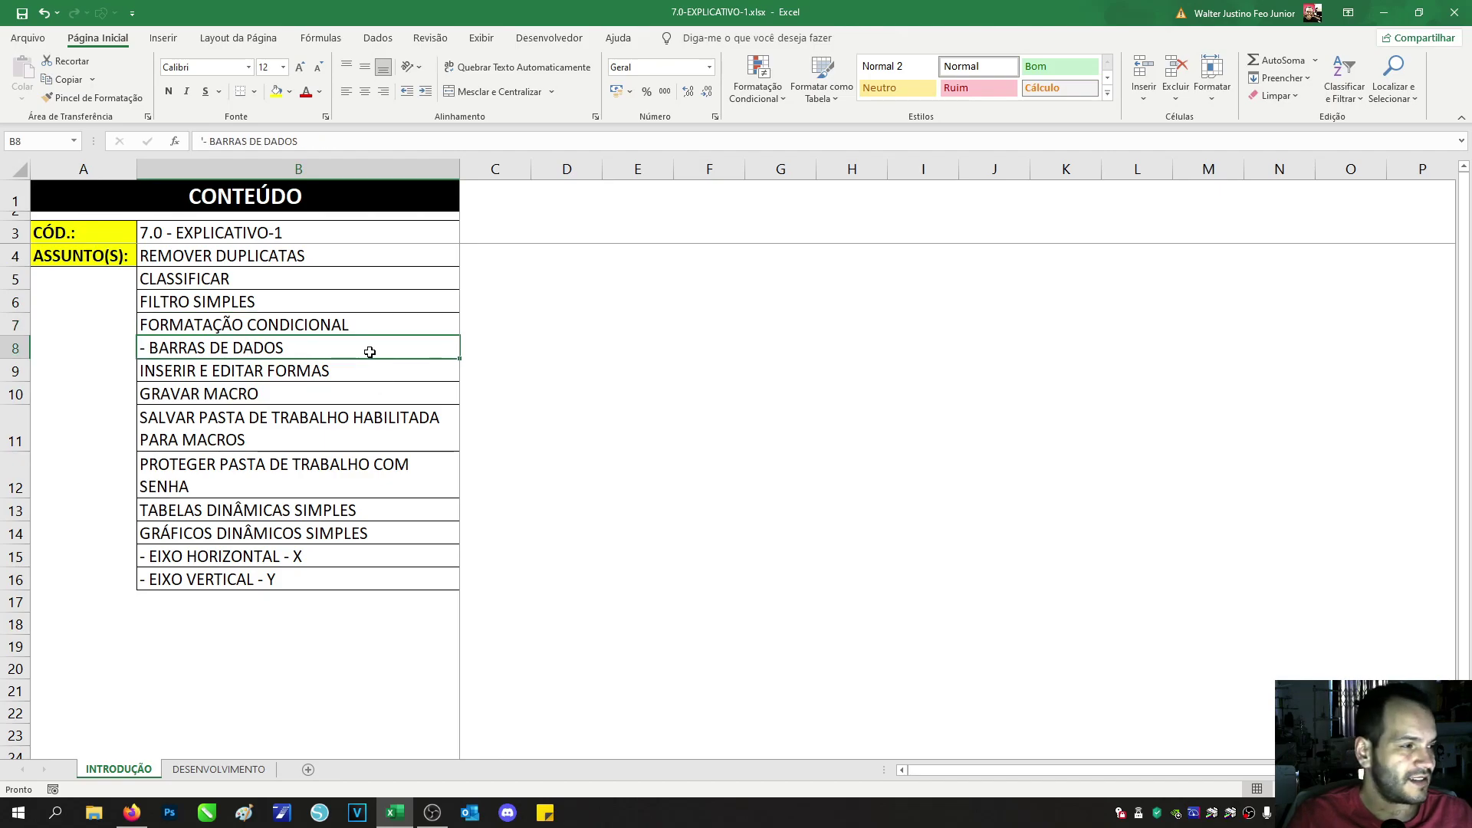
pyautogui.click(218, 769)
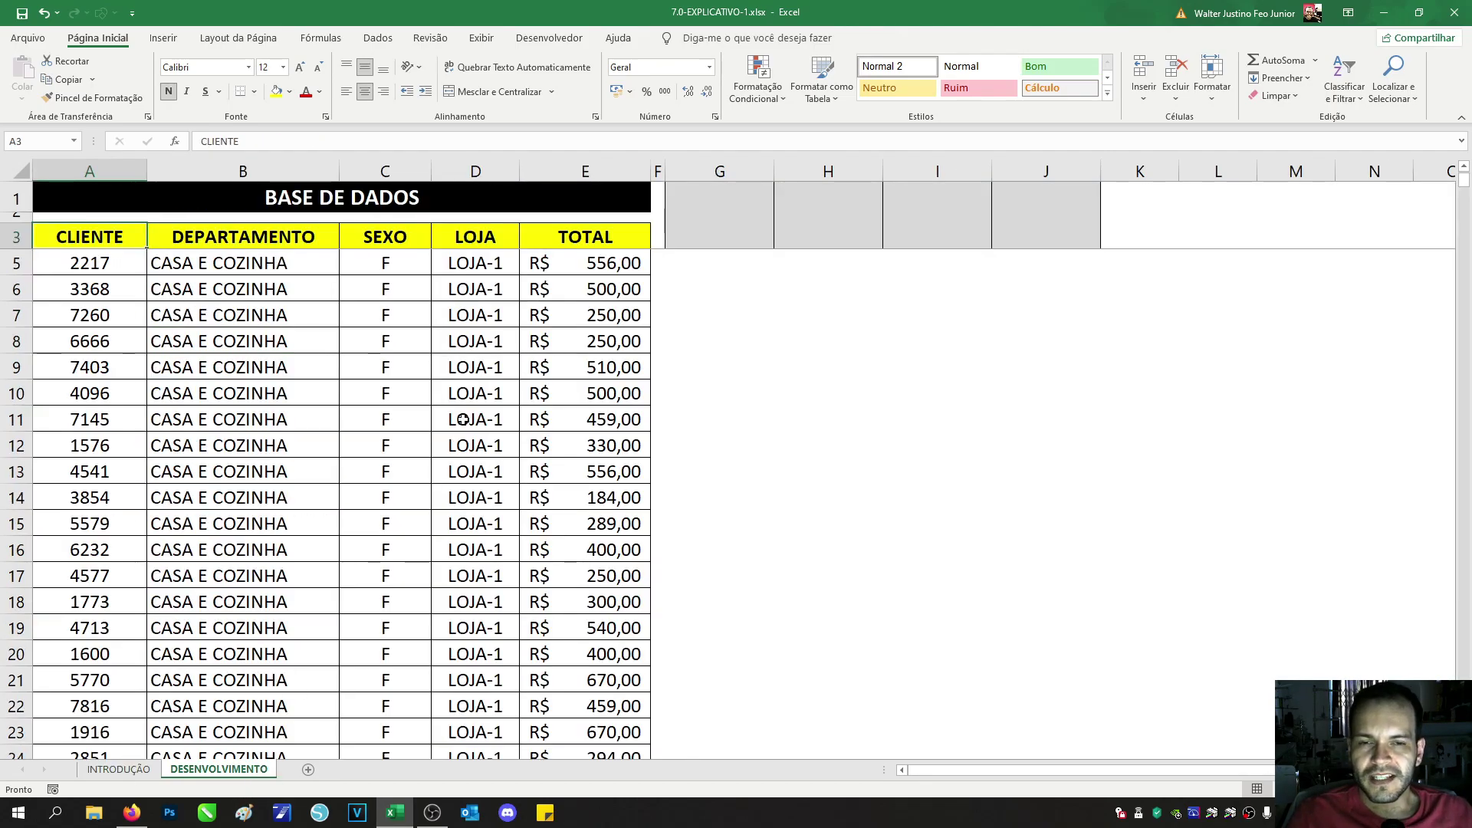
# Step: Select the TOTAL values from E4 down to E743, then scroll back to the top
pyautogui.scroll(1, 510, 330)
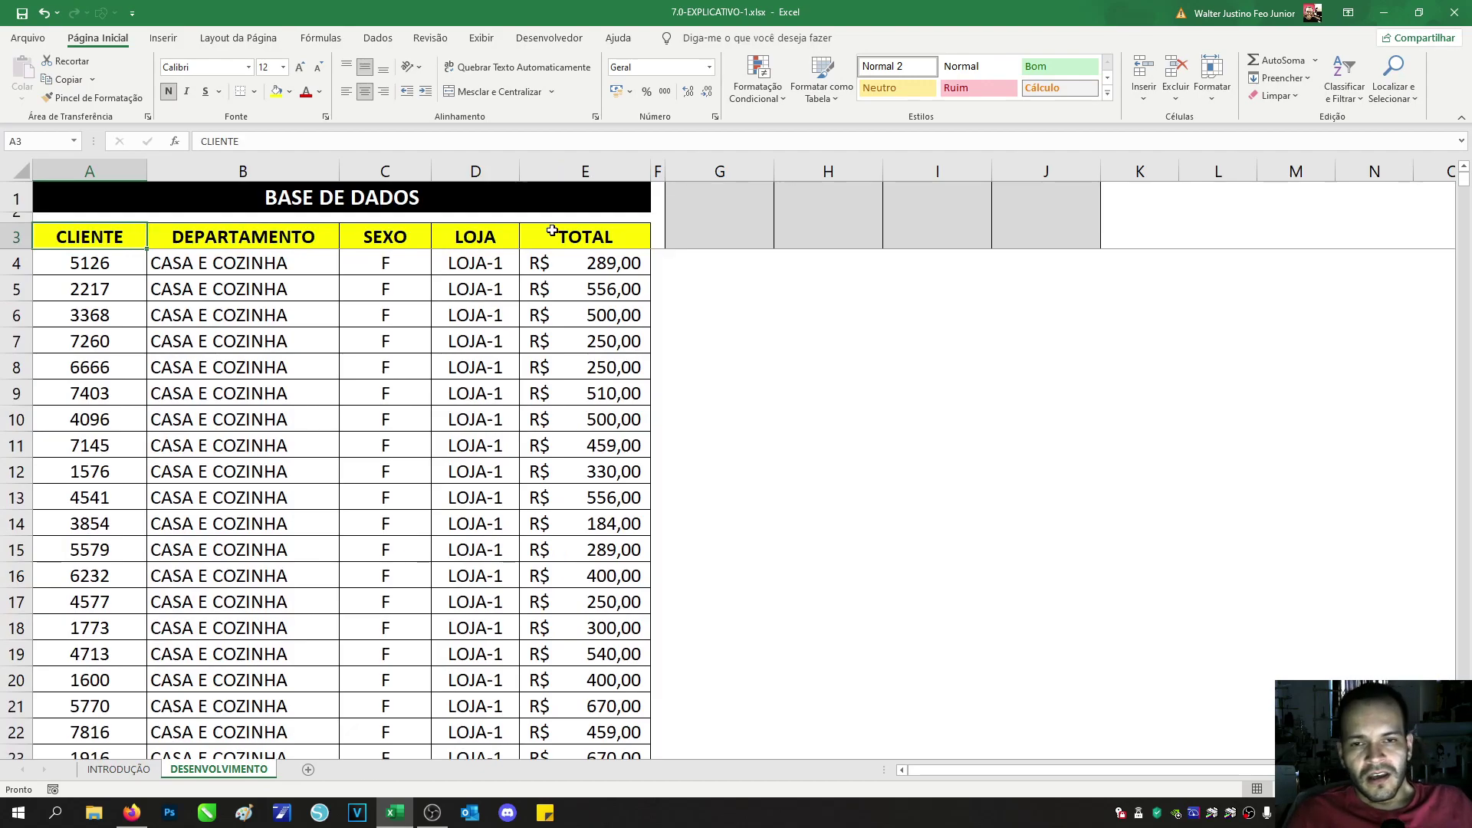
pyautogui.click(581, 264)
pyautogui.moveTo(599, 263); pyautogui.dragTo(603, 712)
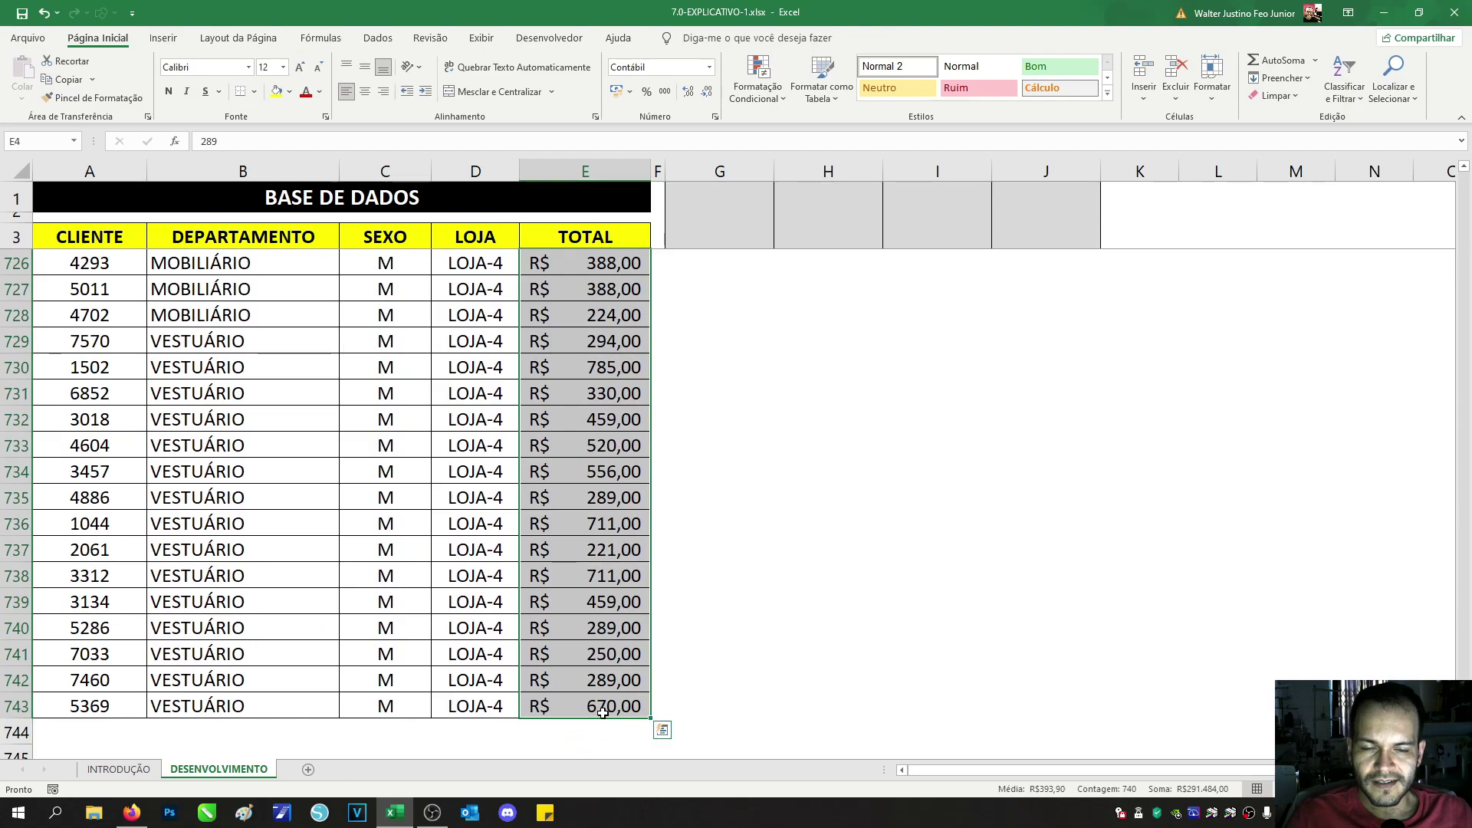
pyautogui.moveTo(1465, 725); pyautogui.dragTo(1407, 141)
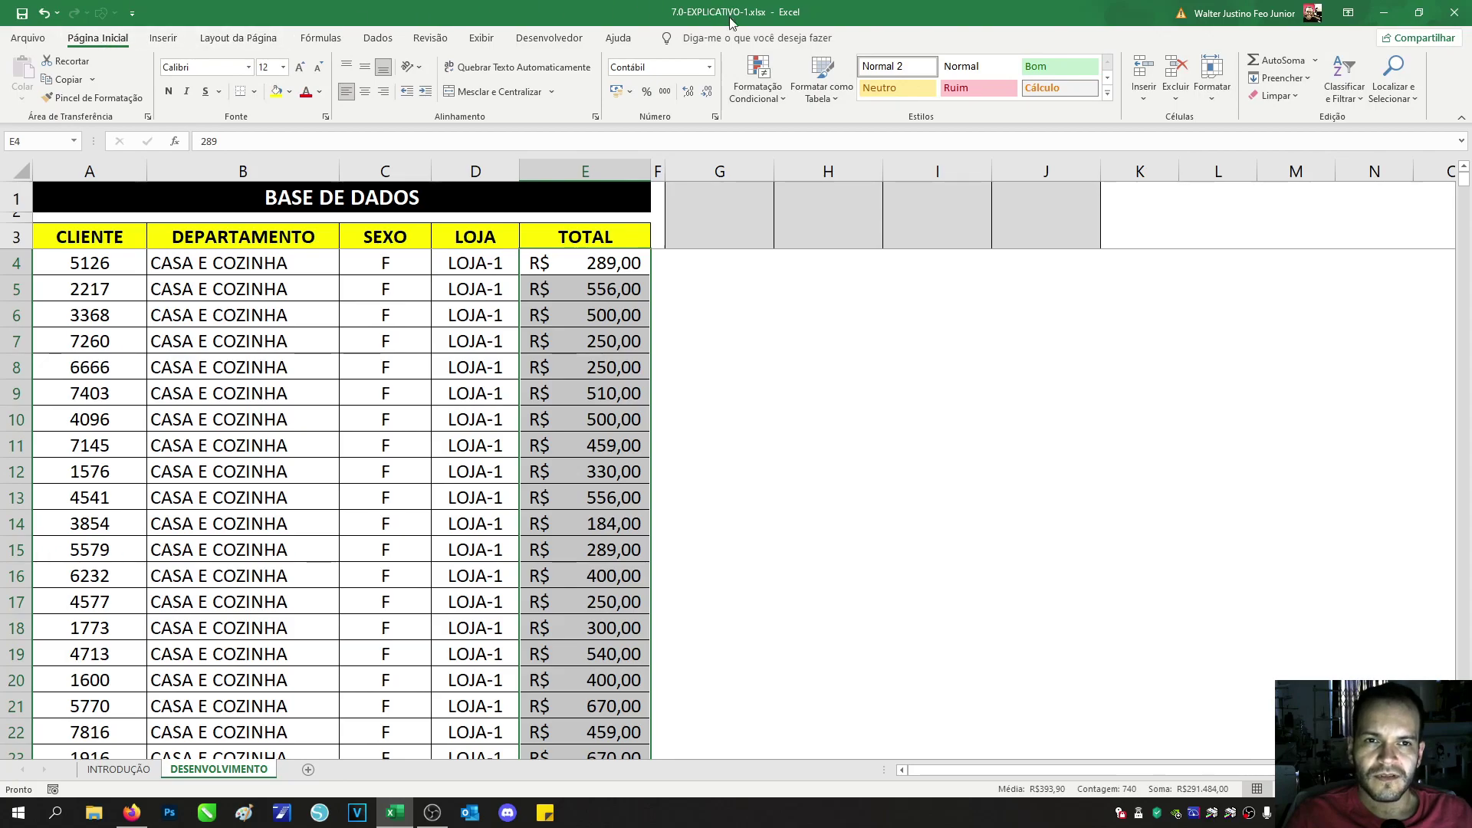
# Step: Apply light-blue gradient data bars to the TOTAL values, then select header row A3:E3
pyautogui.click(748, 88)
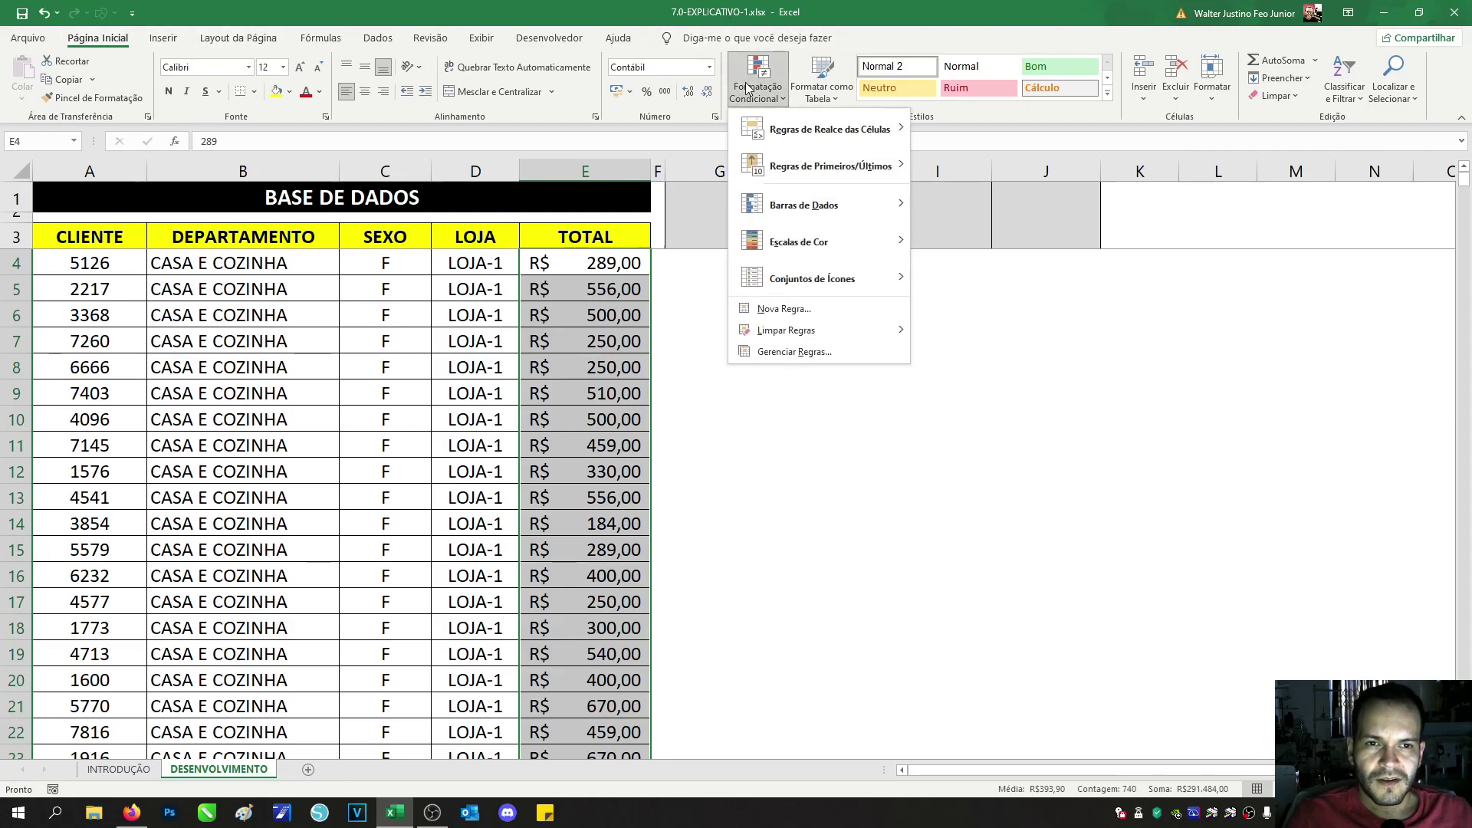
pyautogui.moveTo(815, 204)
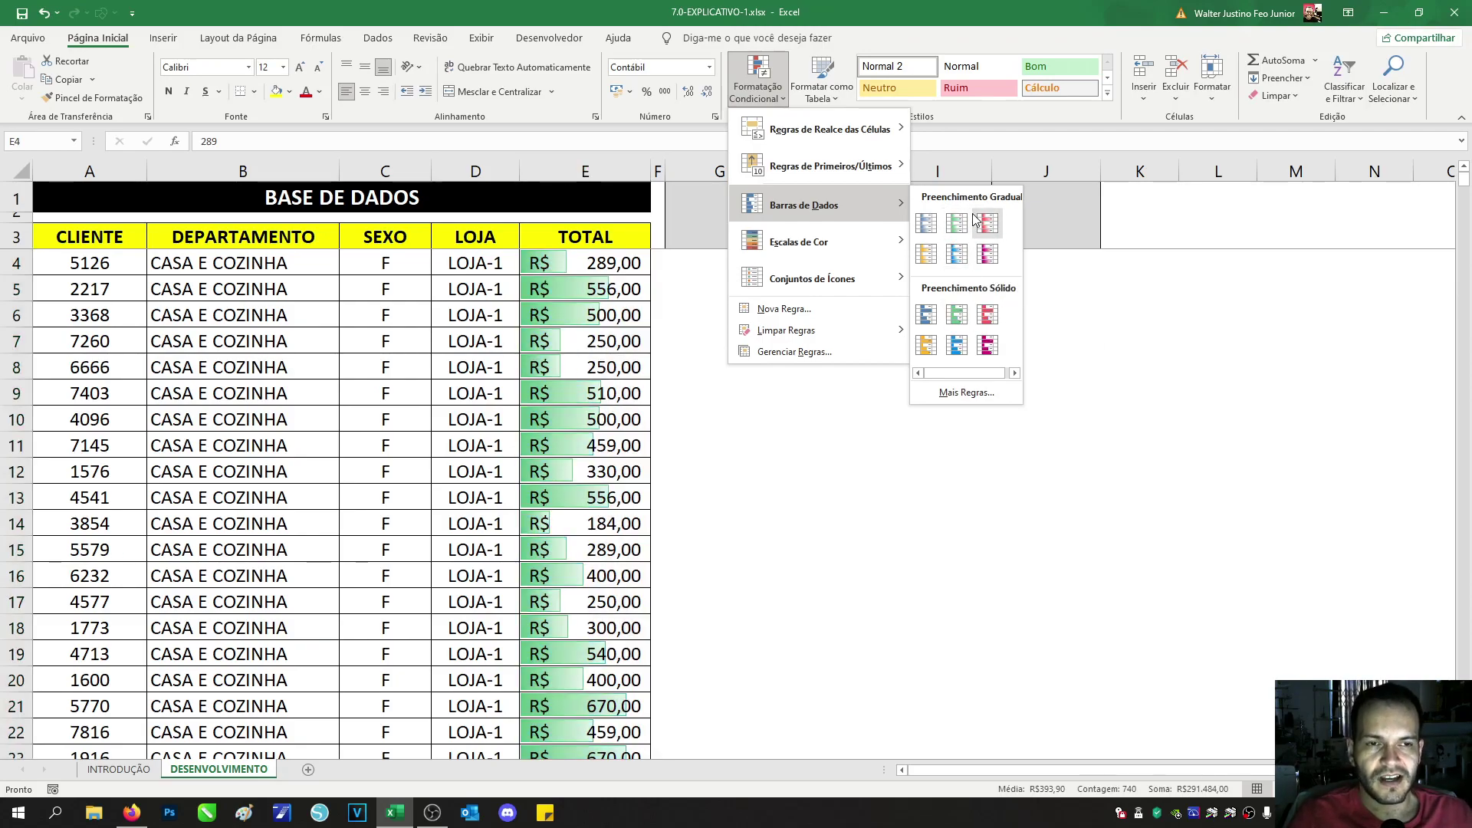
pyautogui.click(955, 257)
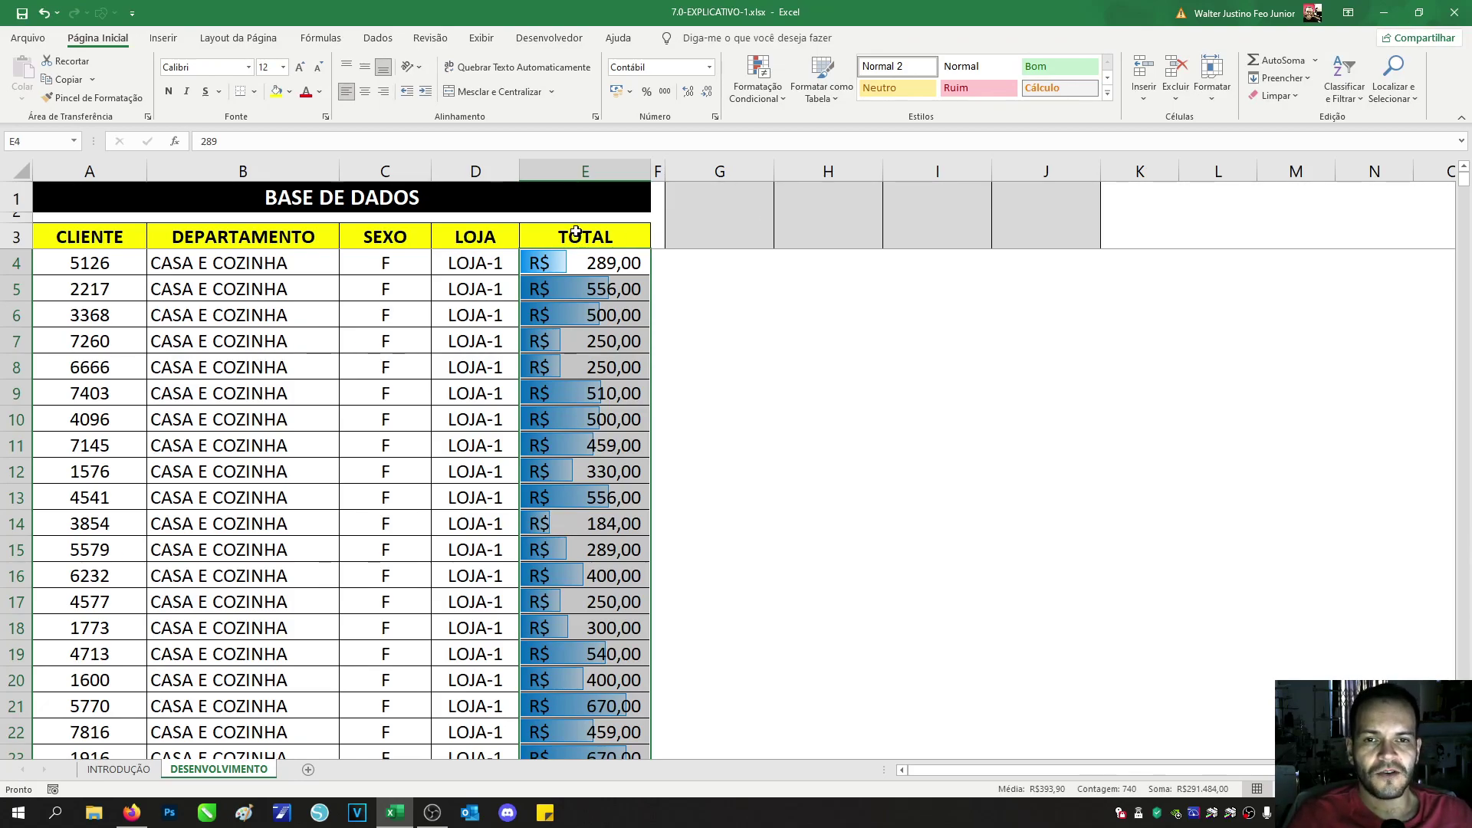
pyautogui.moveTo(68, 230); pyautogui.dragTo(629, 234)
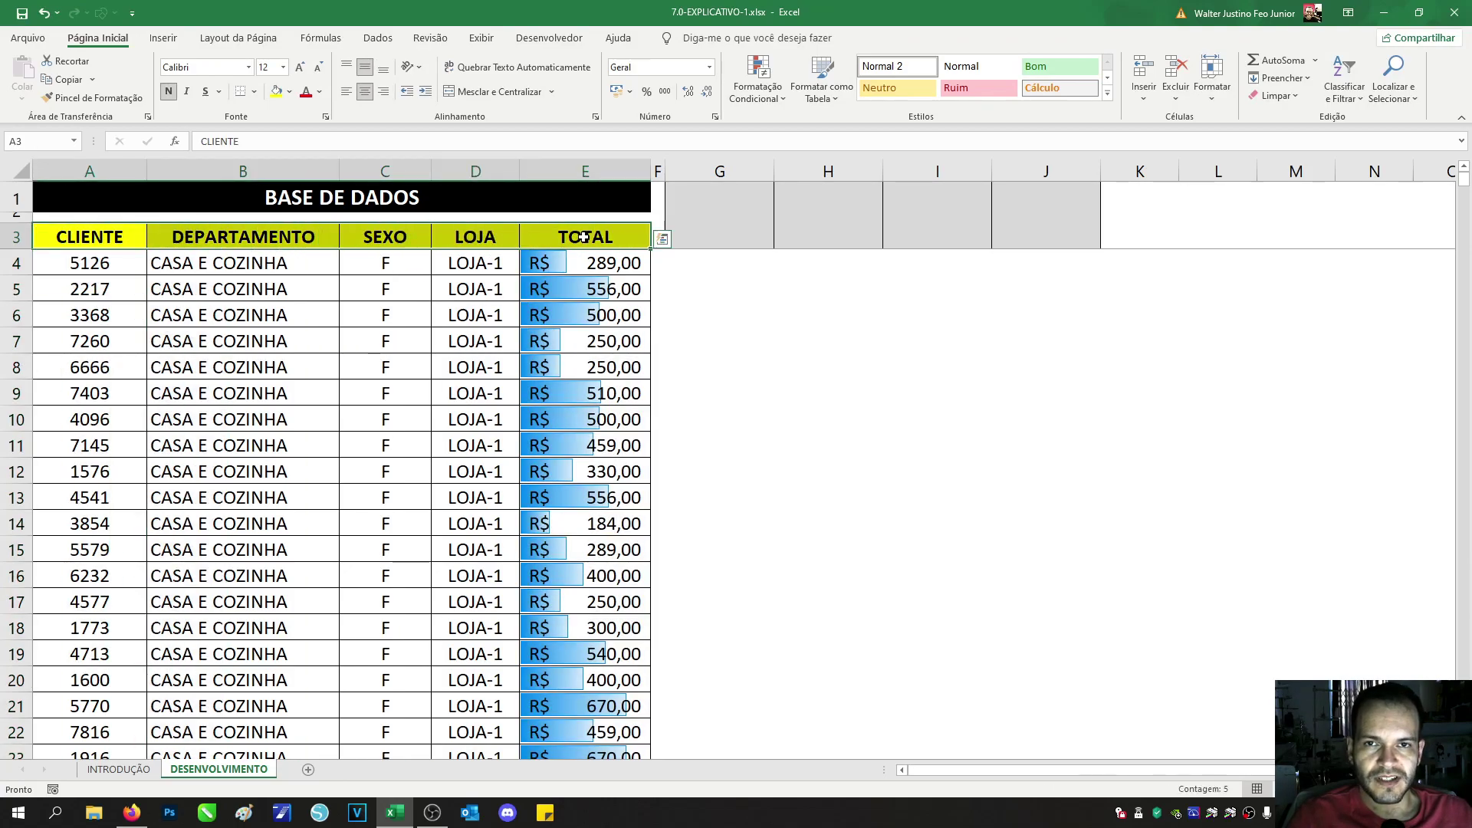
# Step: Enable filtering on headers A3:E3 and browse the TOTAL filter values, cancelling without changes
pyautogui.click(377, 38)
pyautogui.click(585, 73)
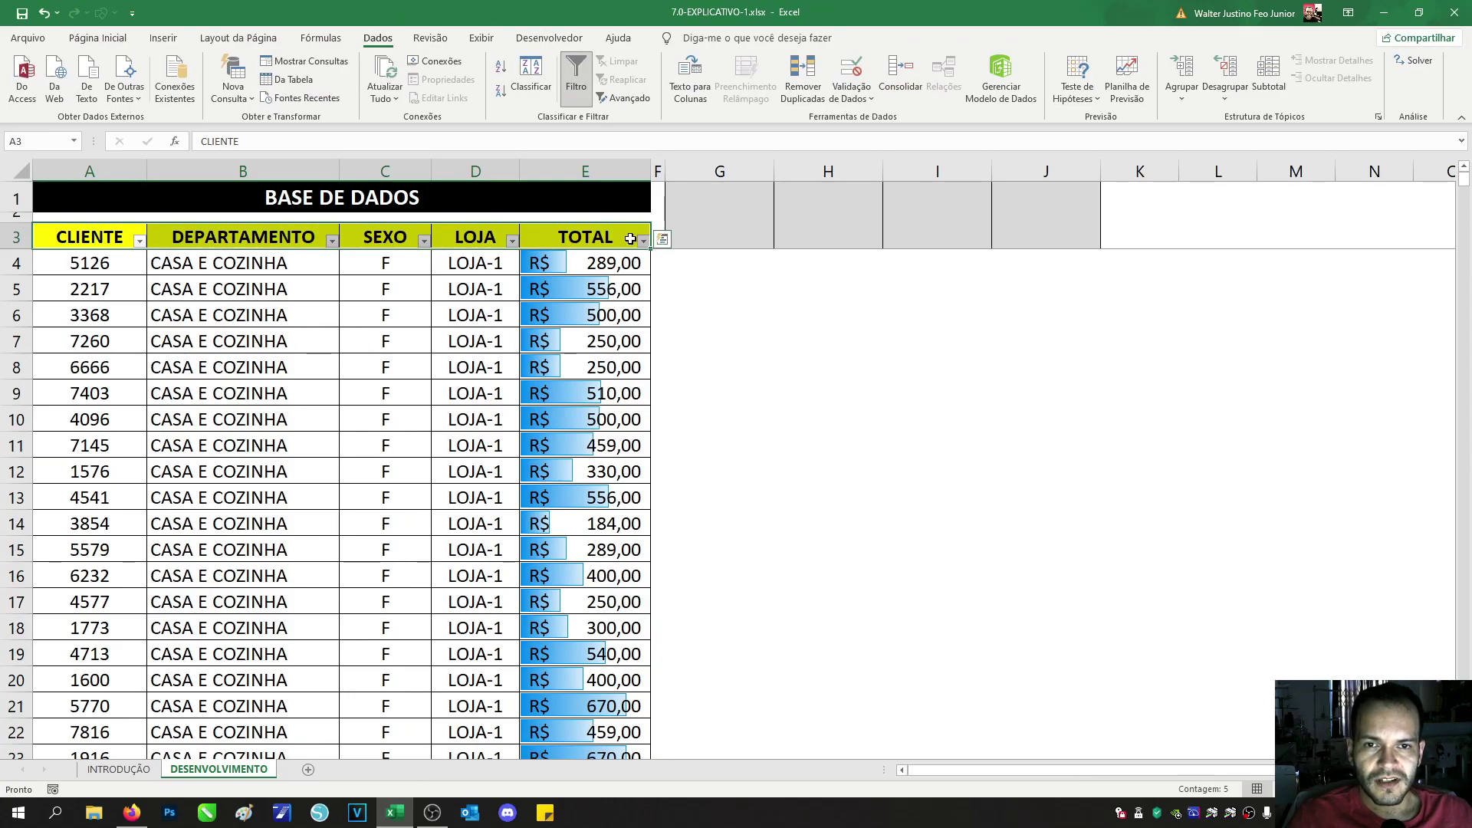
pyautogui.click(642, 241)
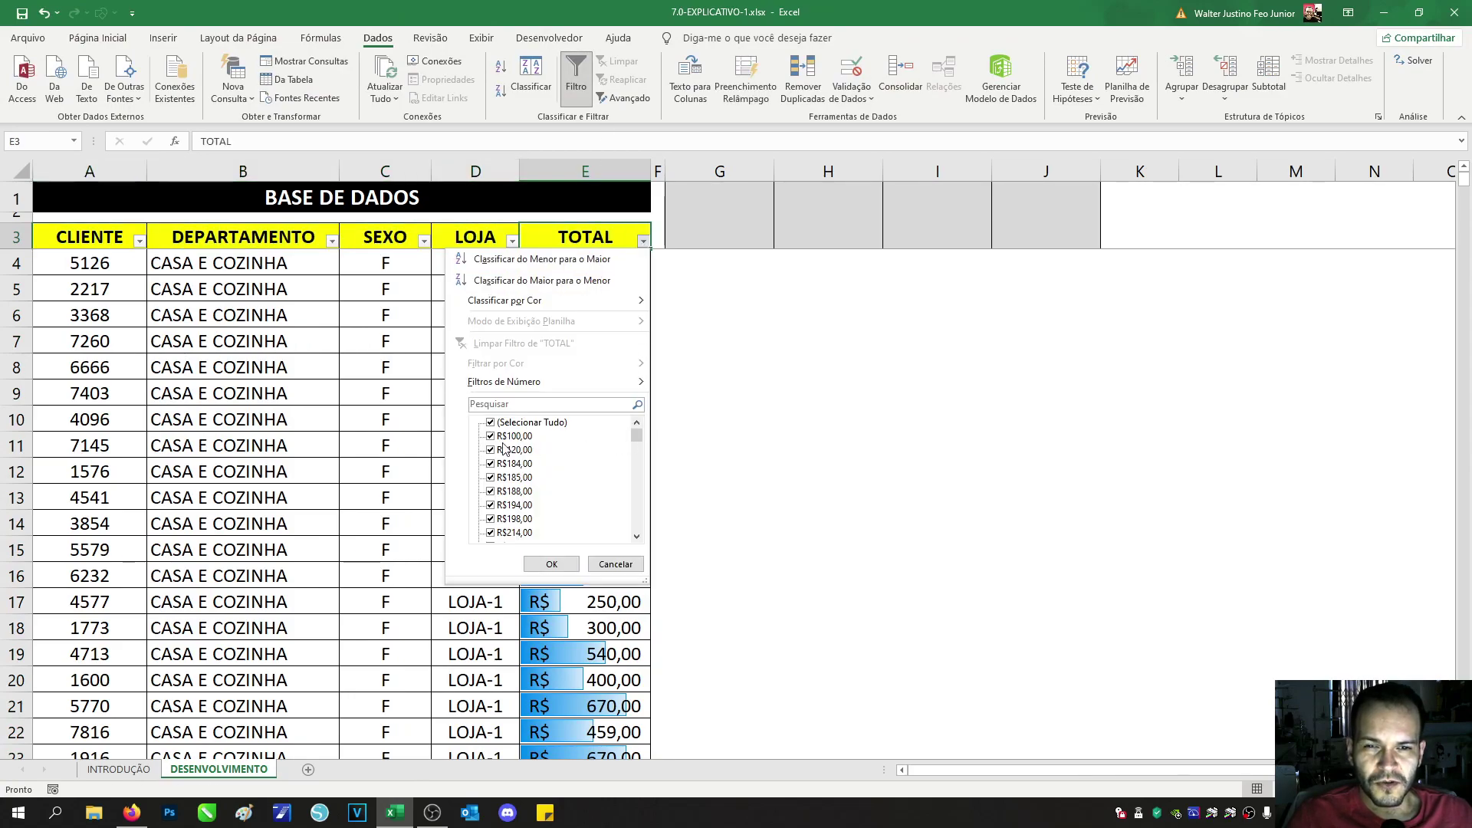
pyautogui.moveTo(636, 436); pyautogui.dragTo(637, 522)
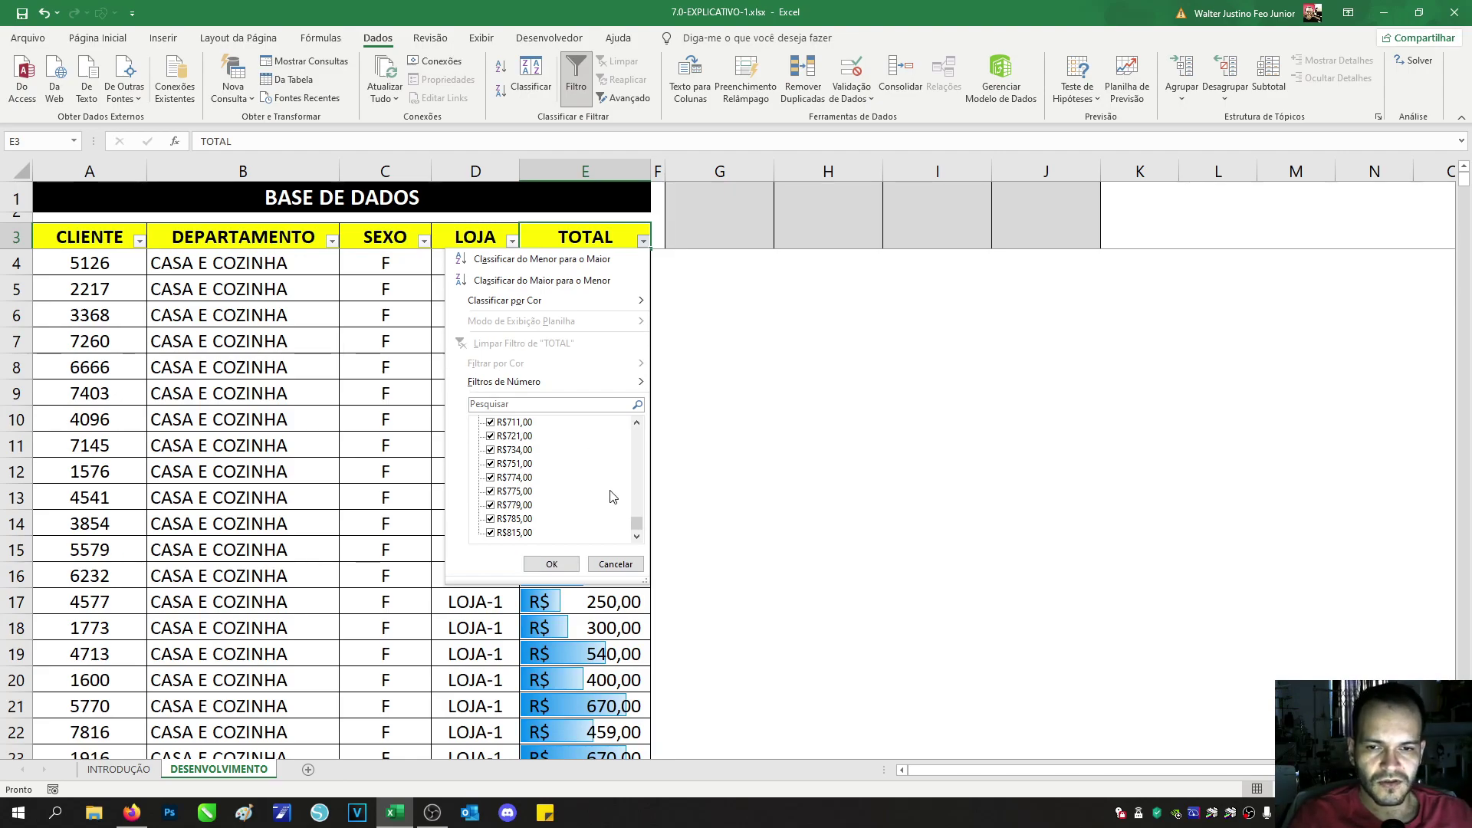
pyautogui.moveTo(635, 529)
pyautogui.mouseDown()
pyautogui.moveTo(639, 434)
pyautogui.moveTo(638, 535)
pyautogui.mouseUp()
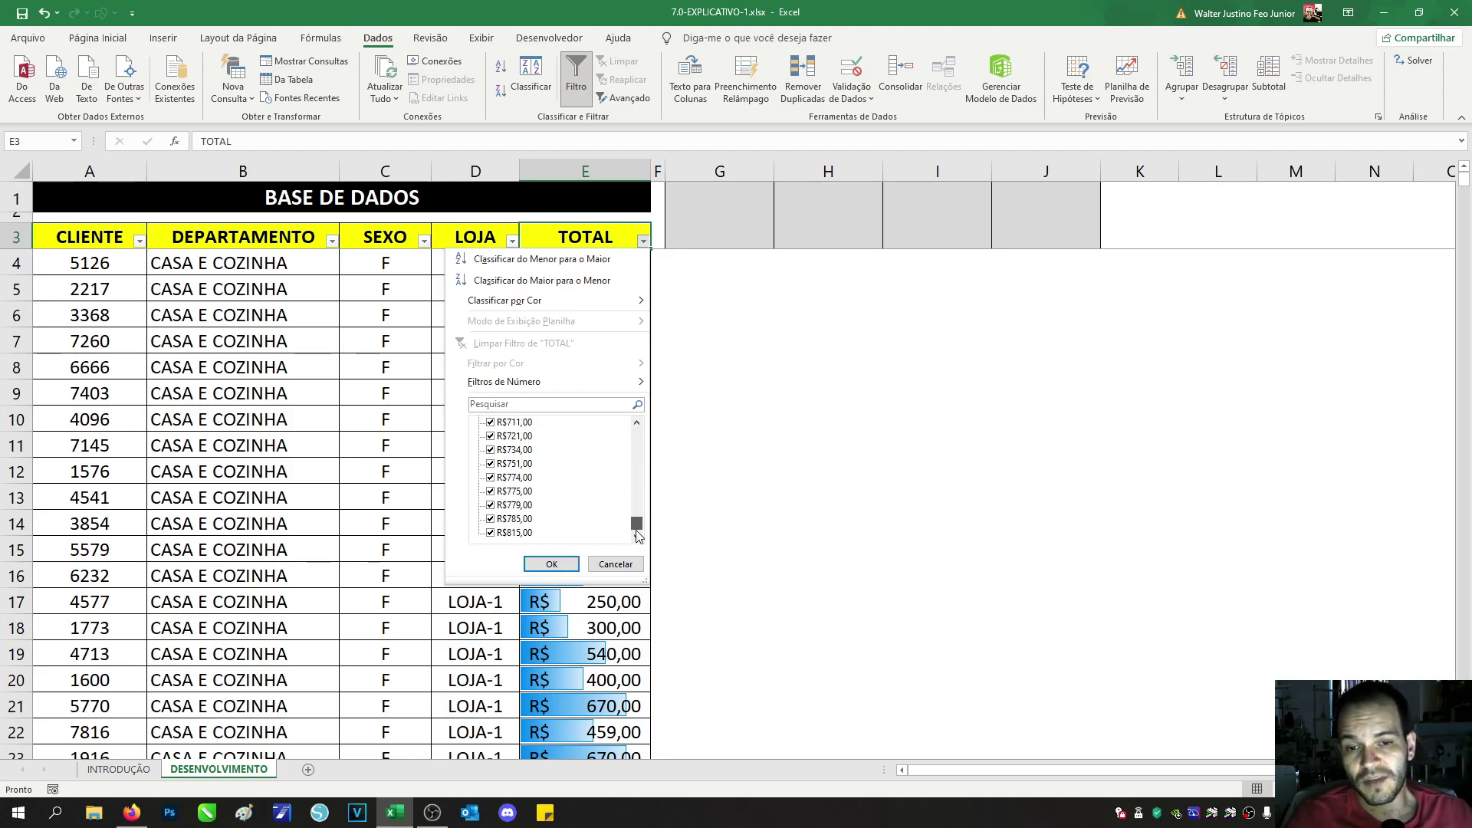
pyautogui.moveTo(644, 308)
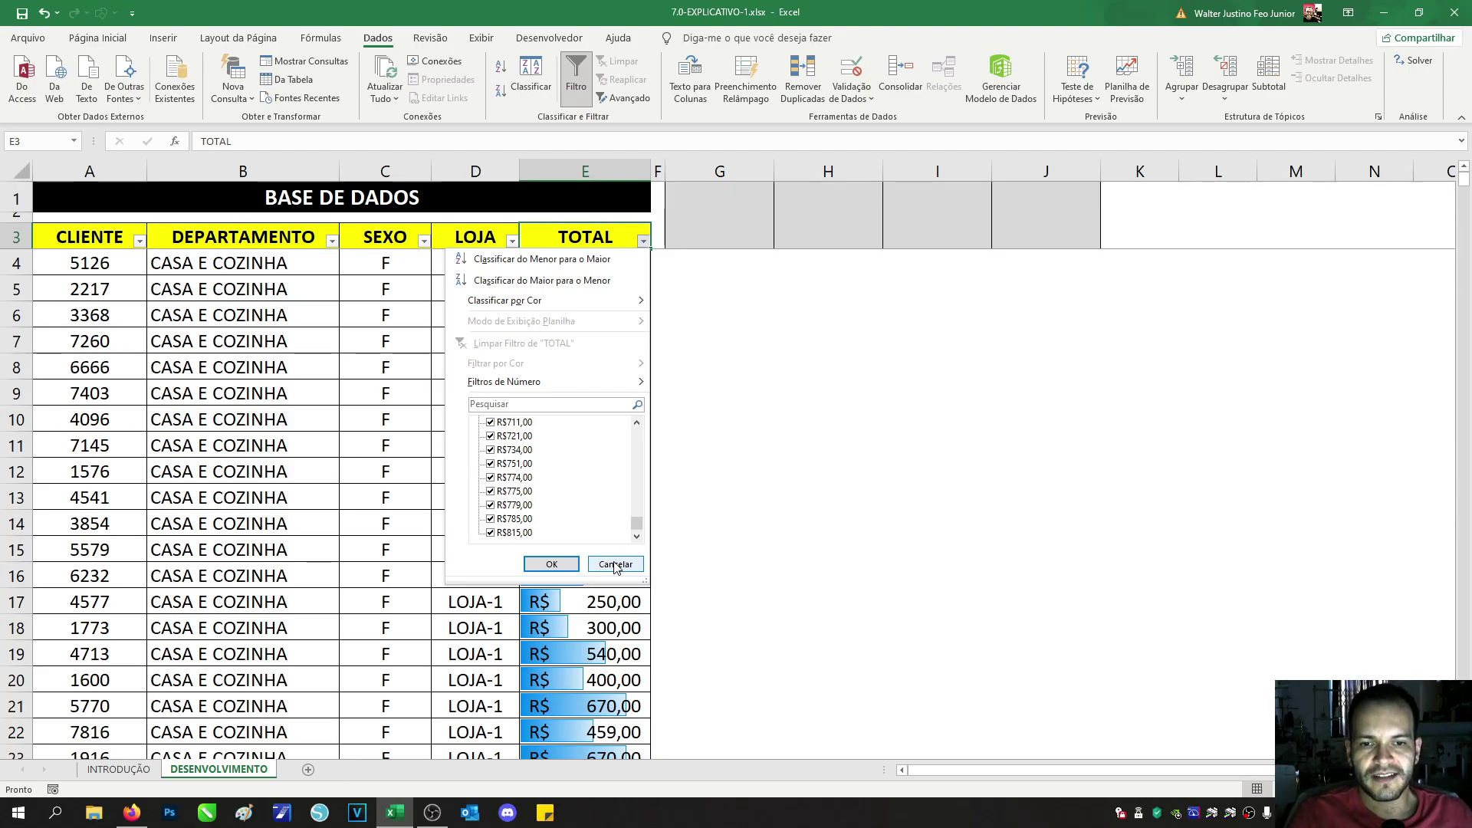
pyautogui.click(614, 565)
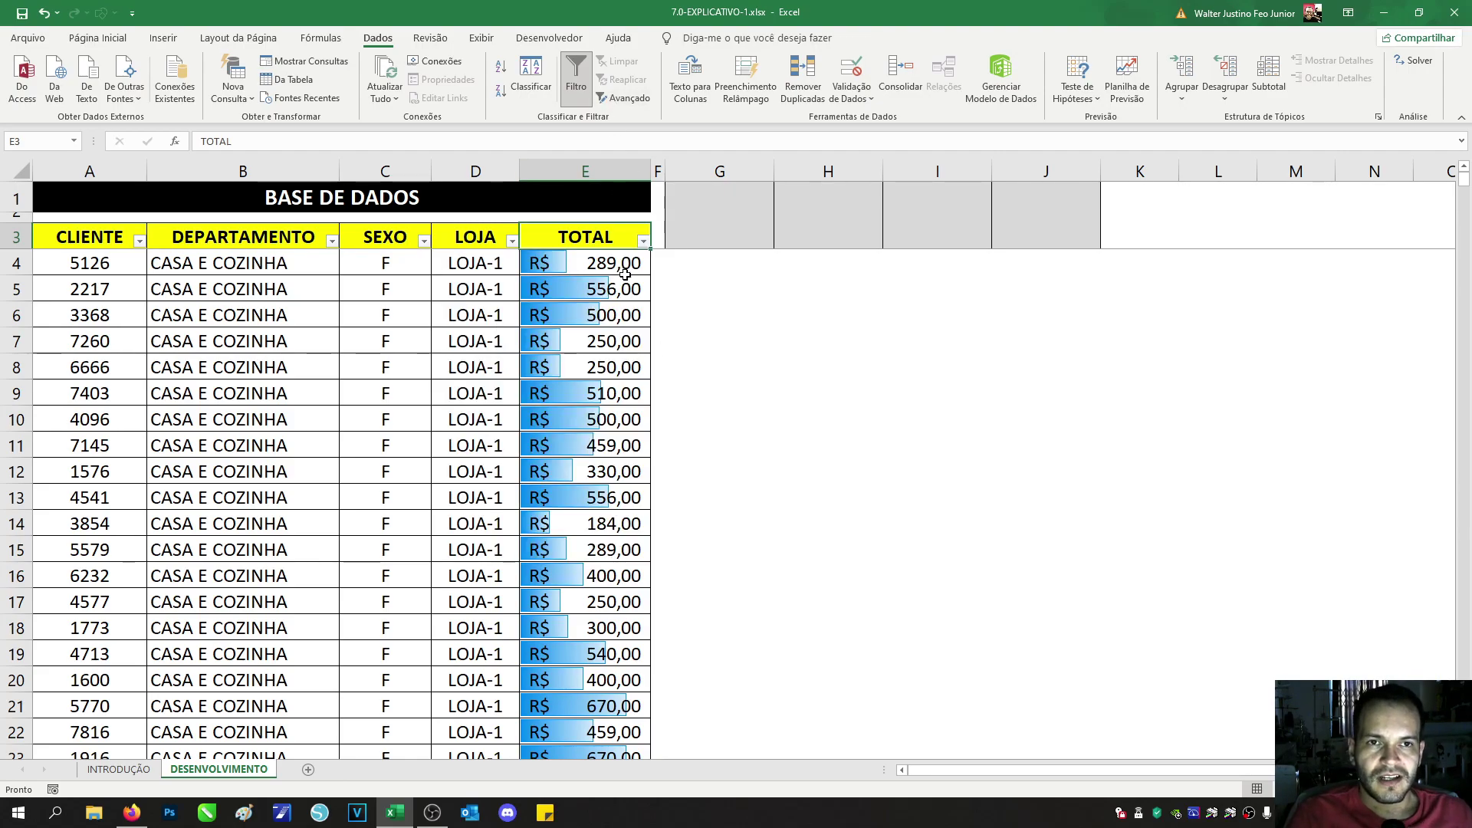
pyautogui.press('Down')
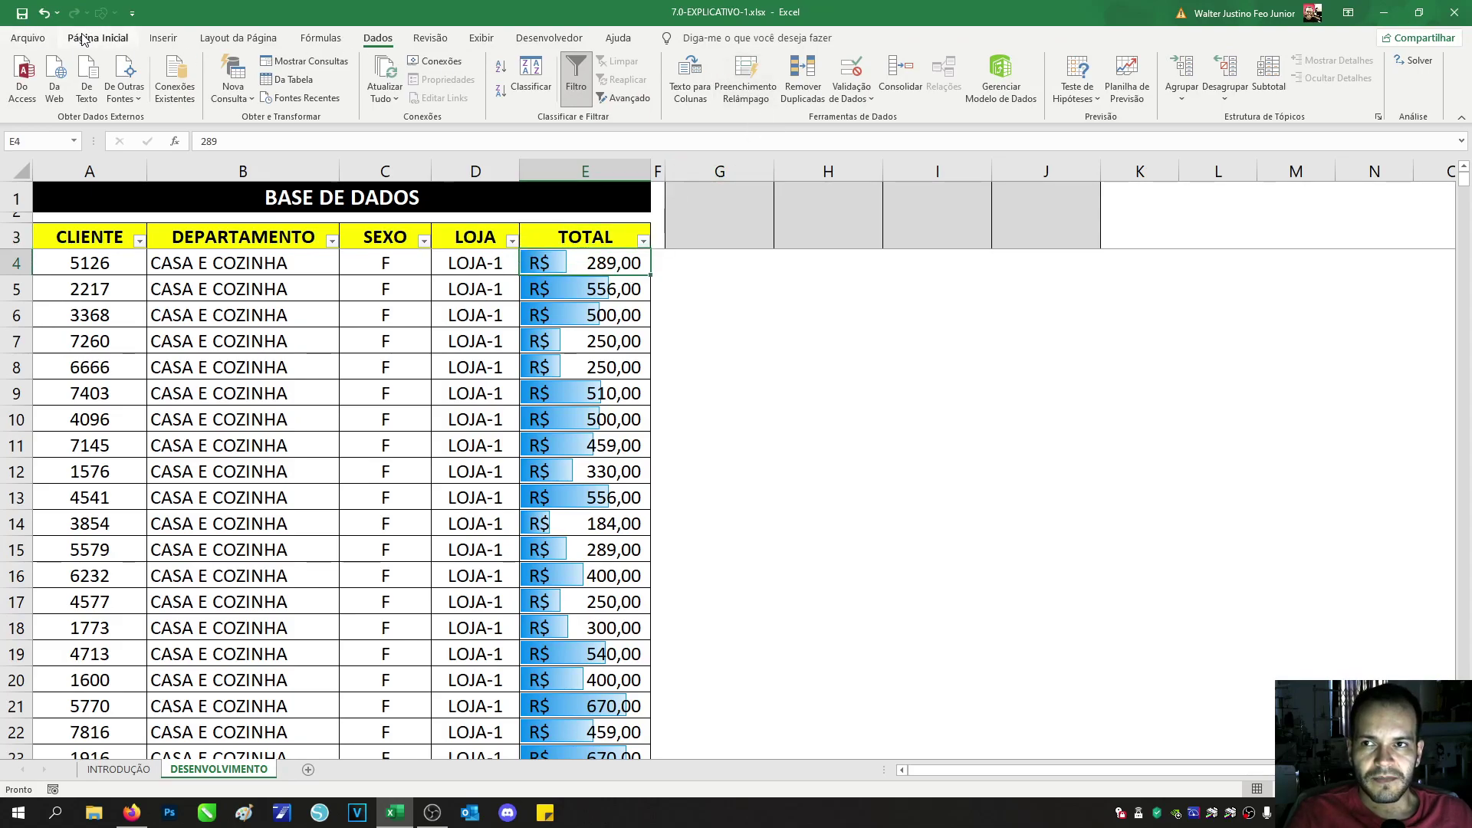
pyautogui.click(88, 38)
# Step: Edit the Barra de Dados rule on E4:E743, keeping minimum and maximum types Automático
pyautogui.click(756, 83)
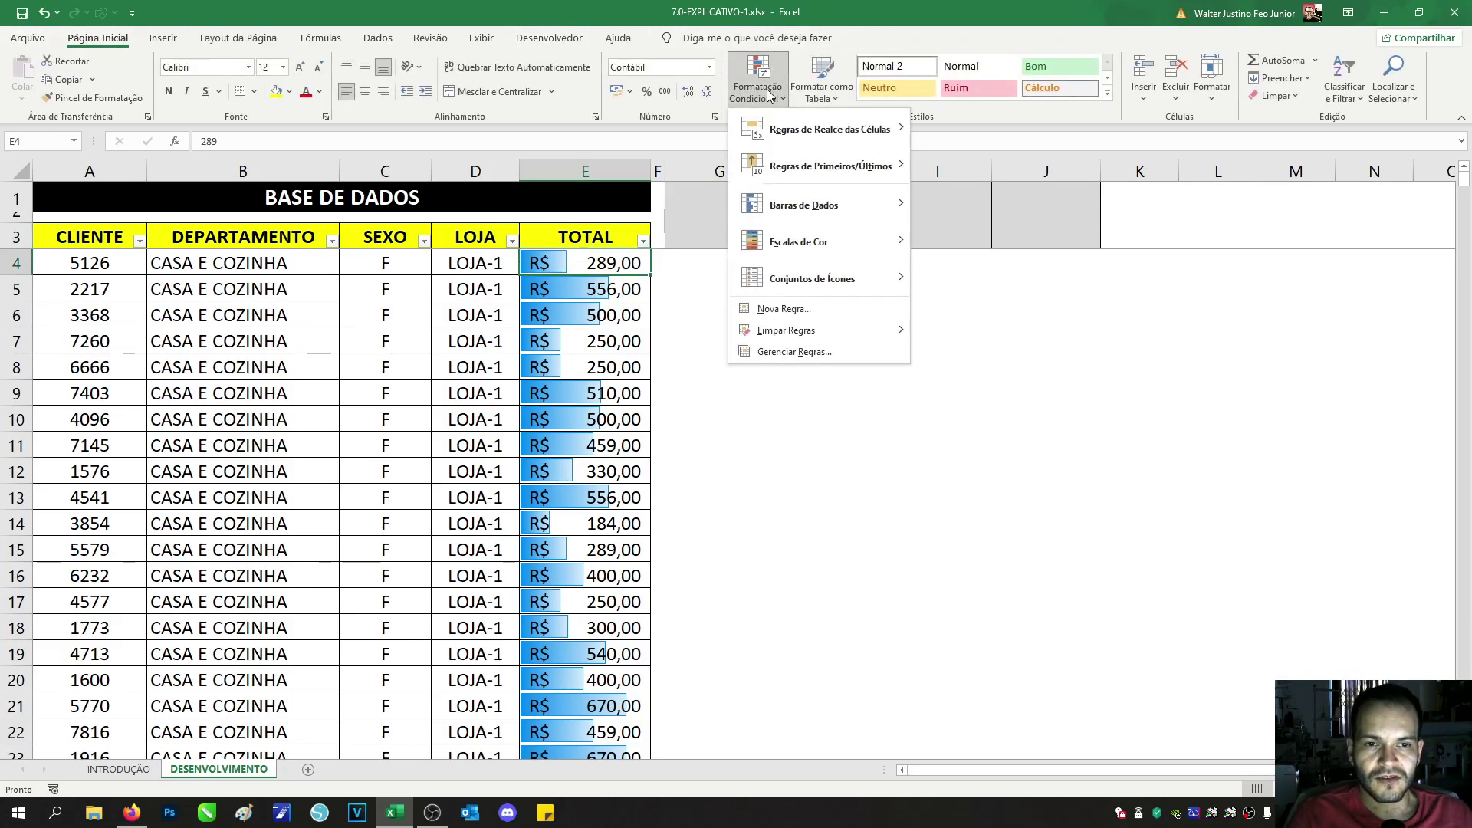
pyautogui.click(826, 353)
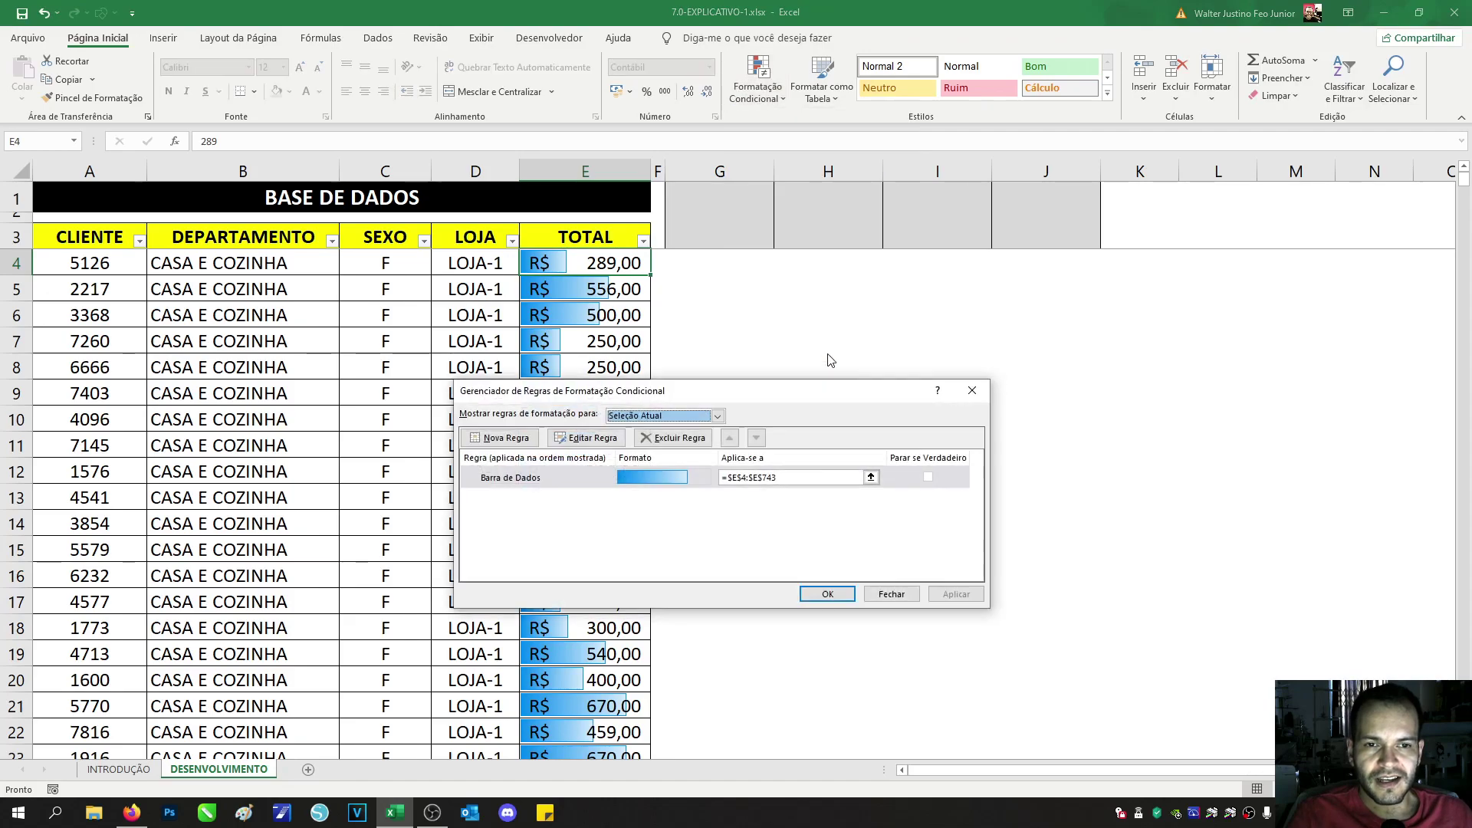
pyautogui.click(562, 477)
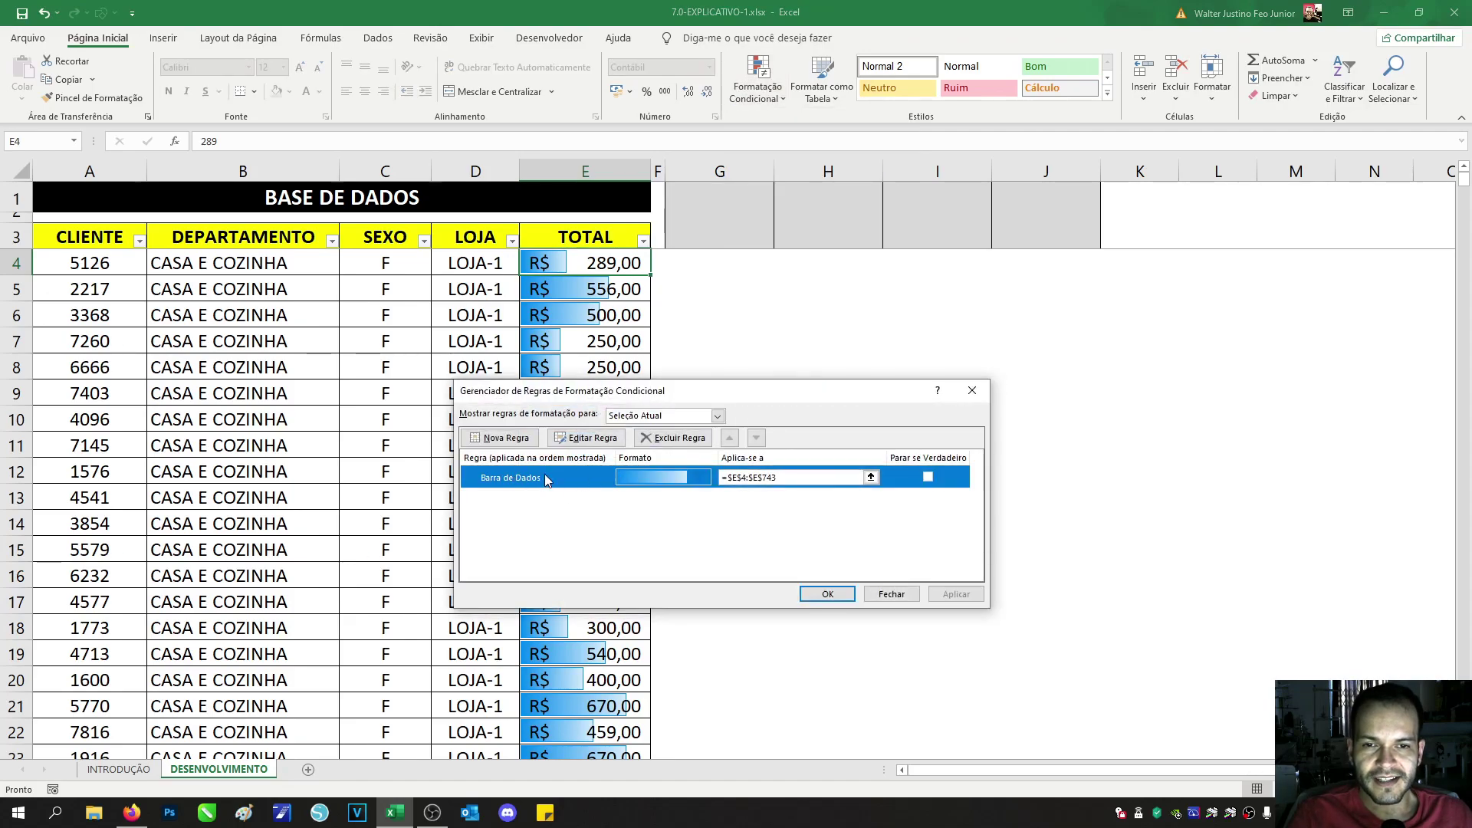
pyautogui.click(581, 440)
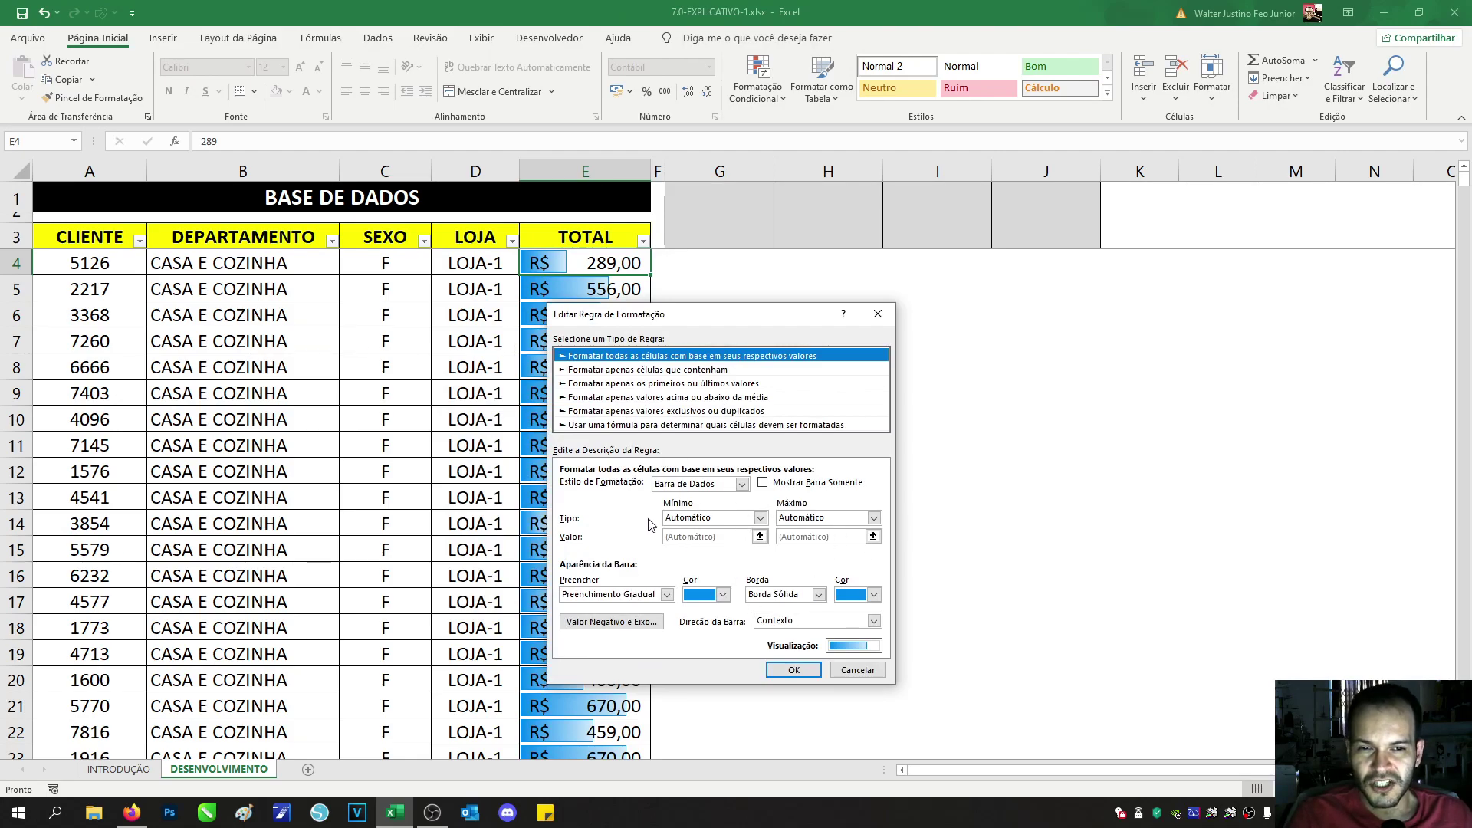
pyautogui.click(713, 523)
pyautogui.click(714, 525)
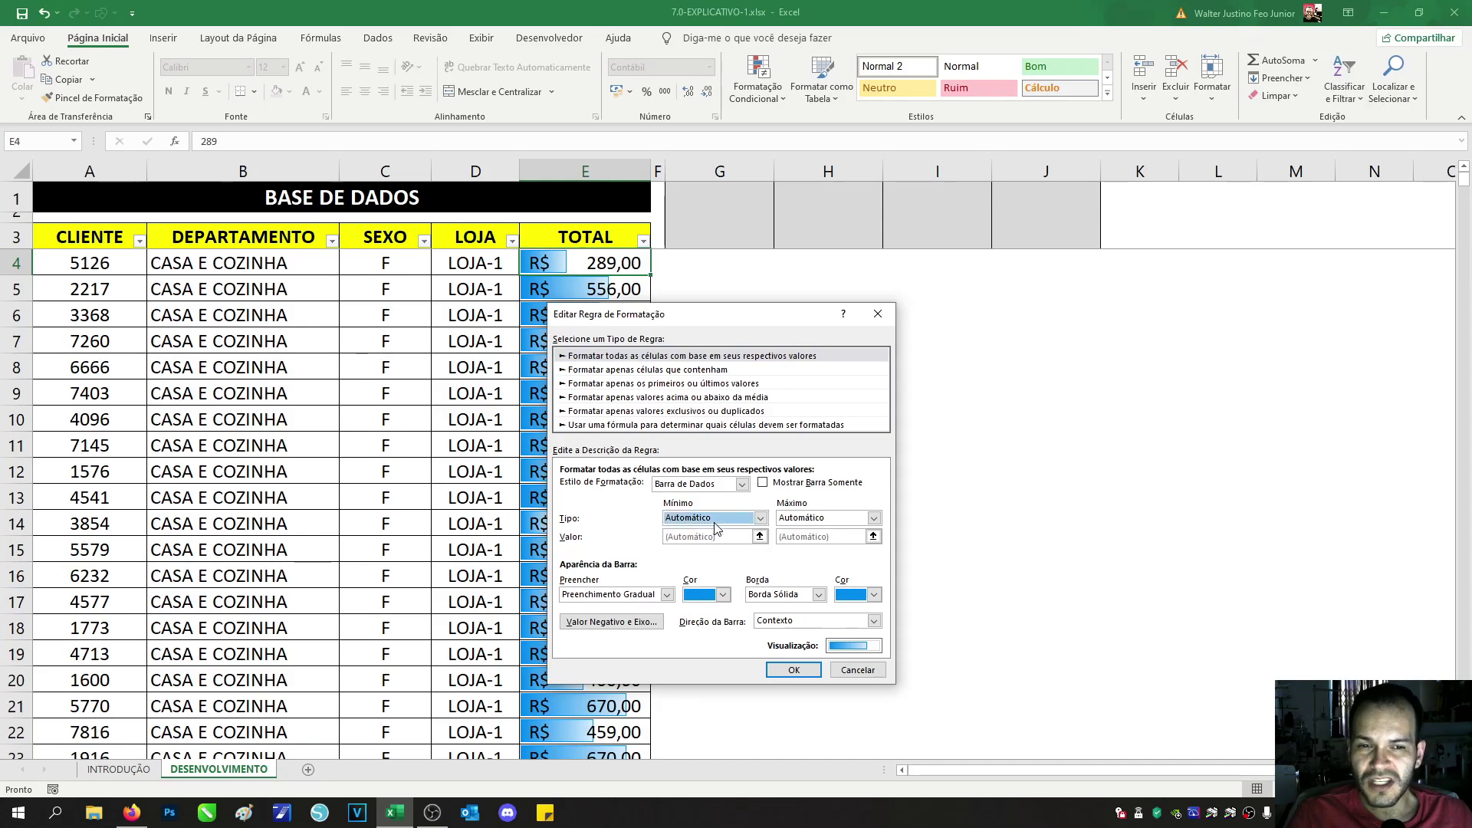
pyautogui.click(805, 521)
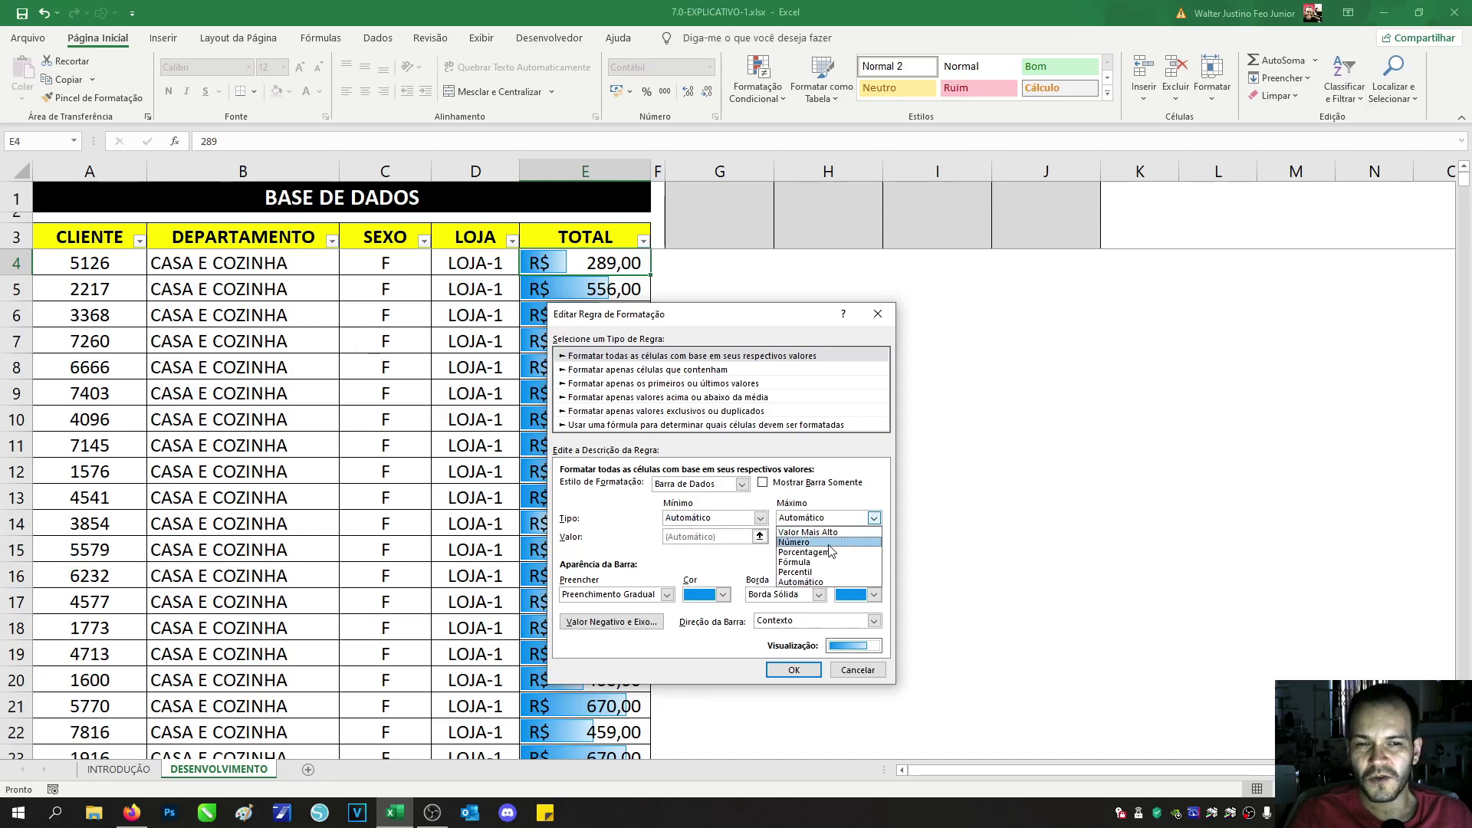
pyautogui.click(822, 524)
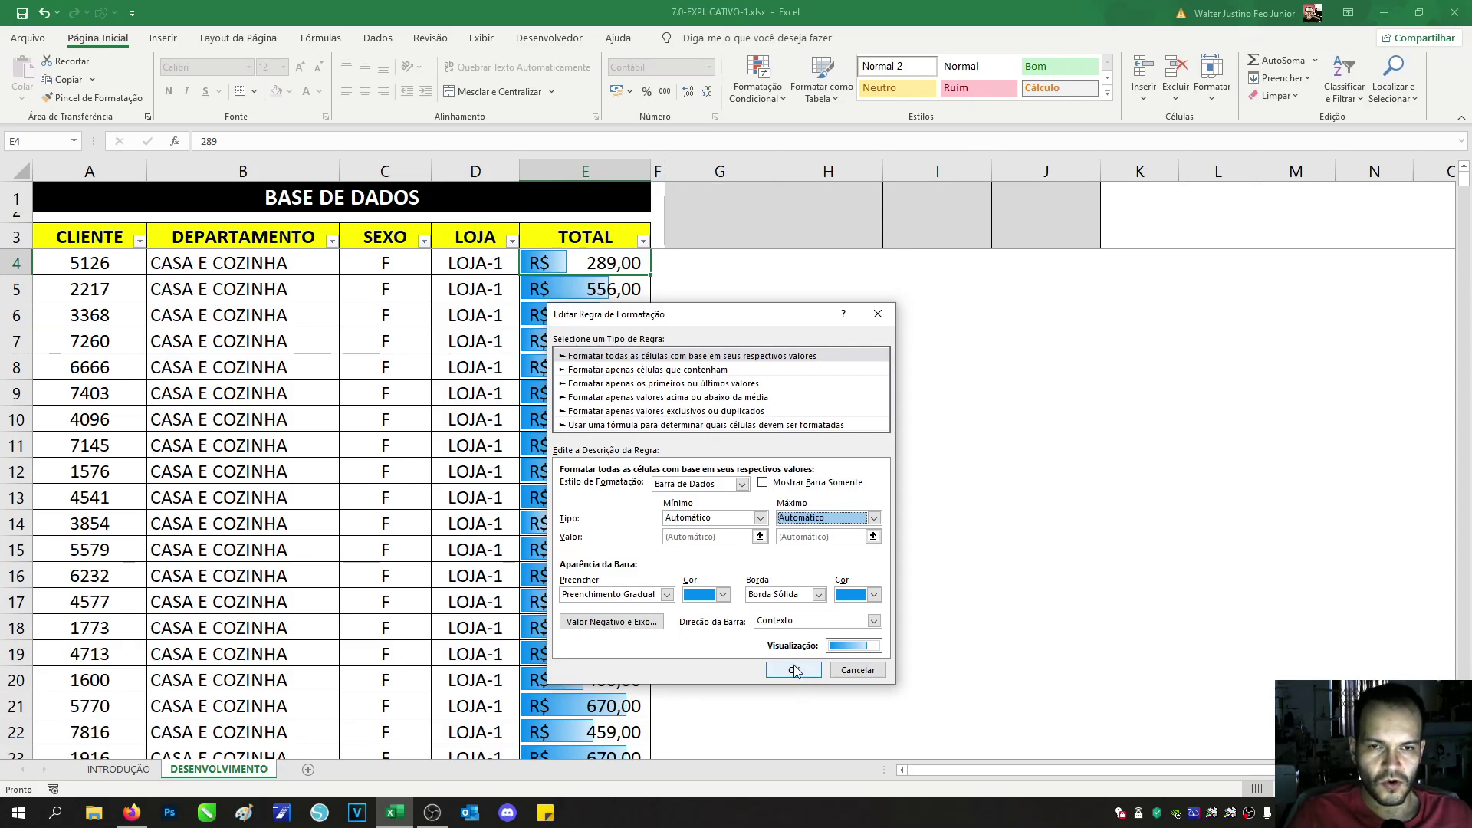
pyautogui.click(794, 671)
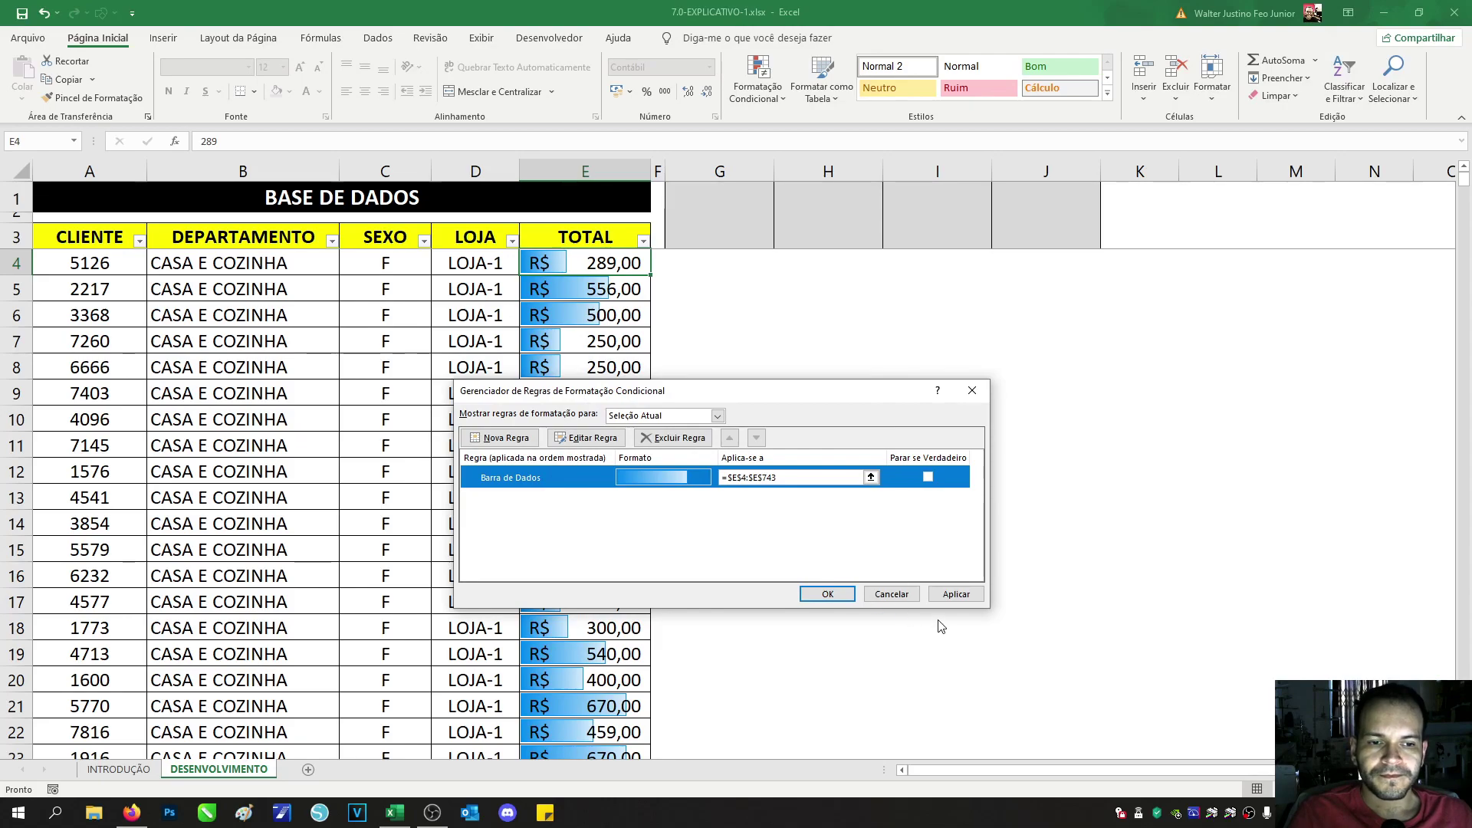
# Step: Close the rules manager, view the INSERIR E EDITAR FORMAS topic on INTRODUÇÃO, then return to DESENVOLVIMENTO
pyautogui.click(827, 594)
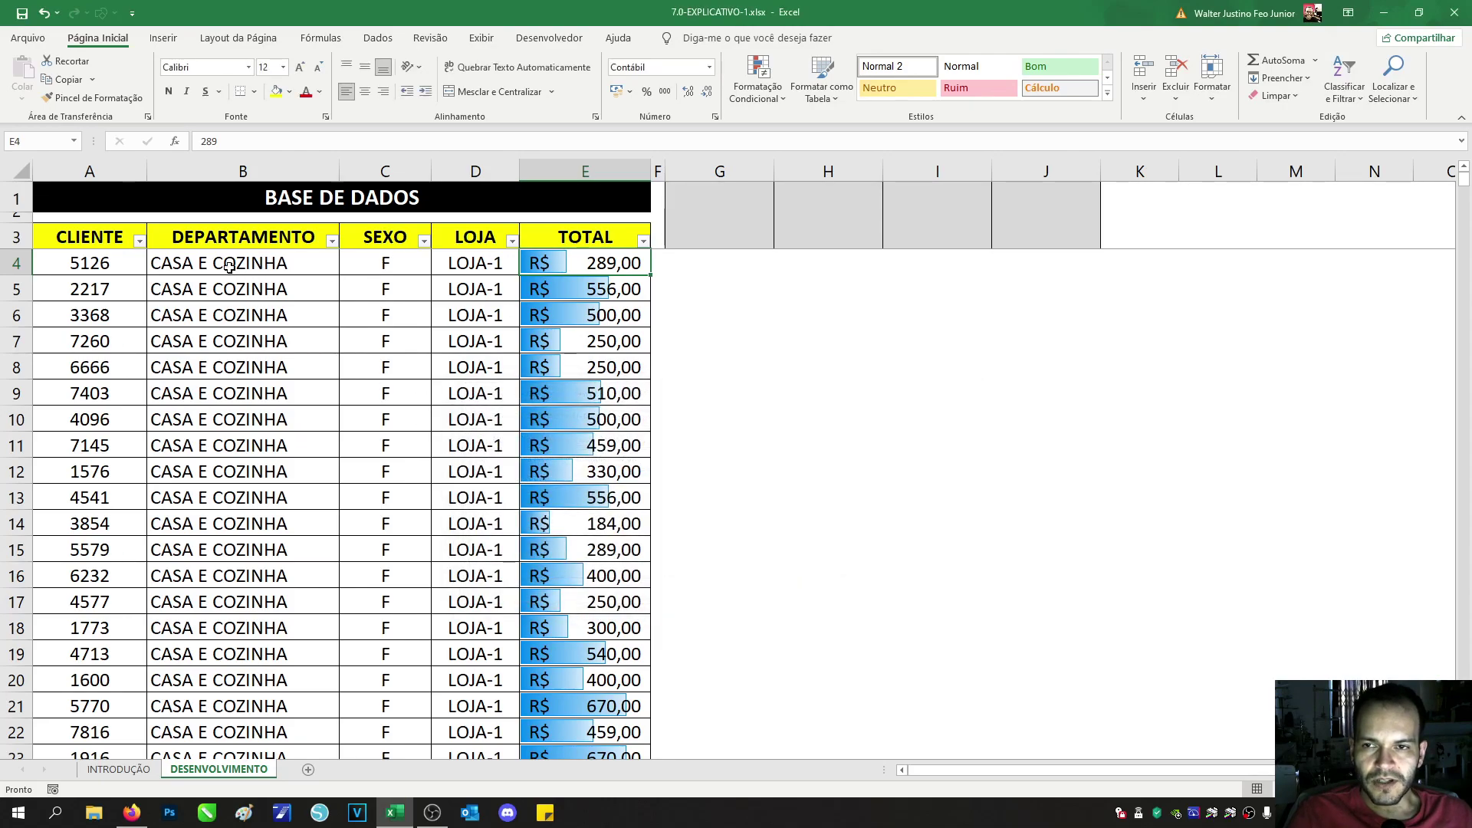
pyautogui.click(114, 264)
pyautogui.click(122, 771)
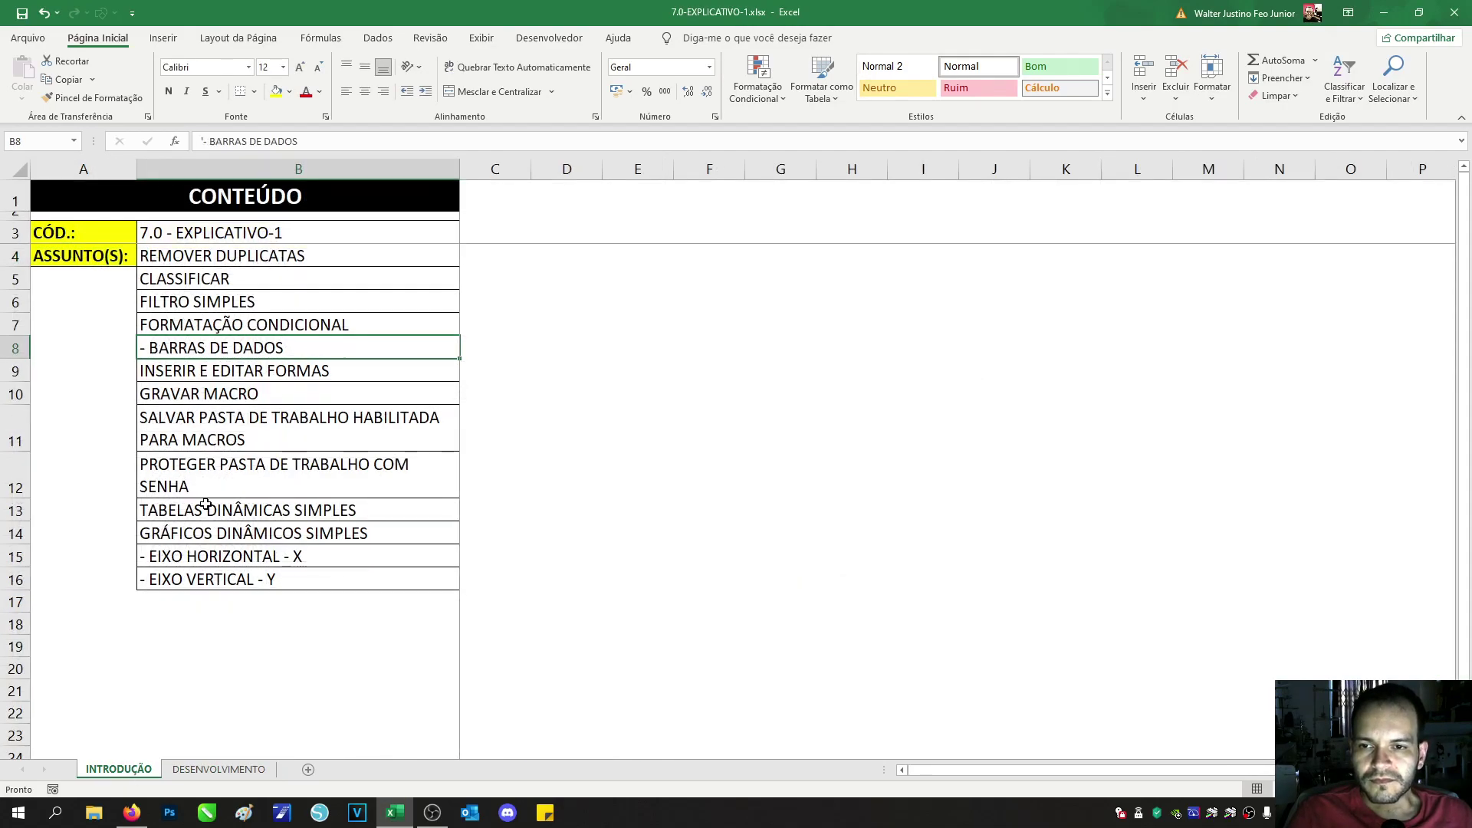
pyautogui.click(222, 373)
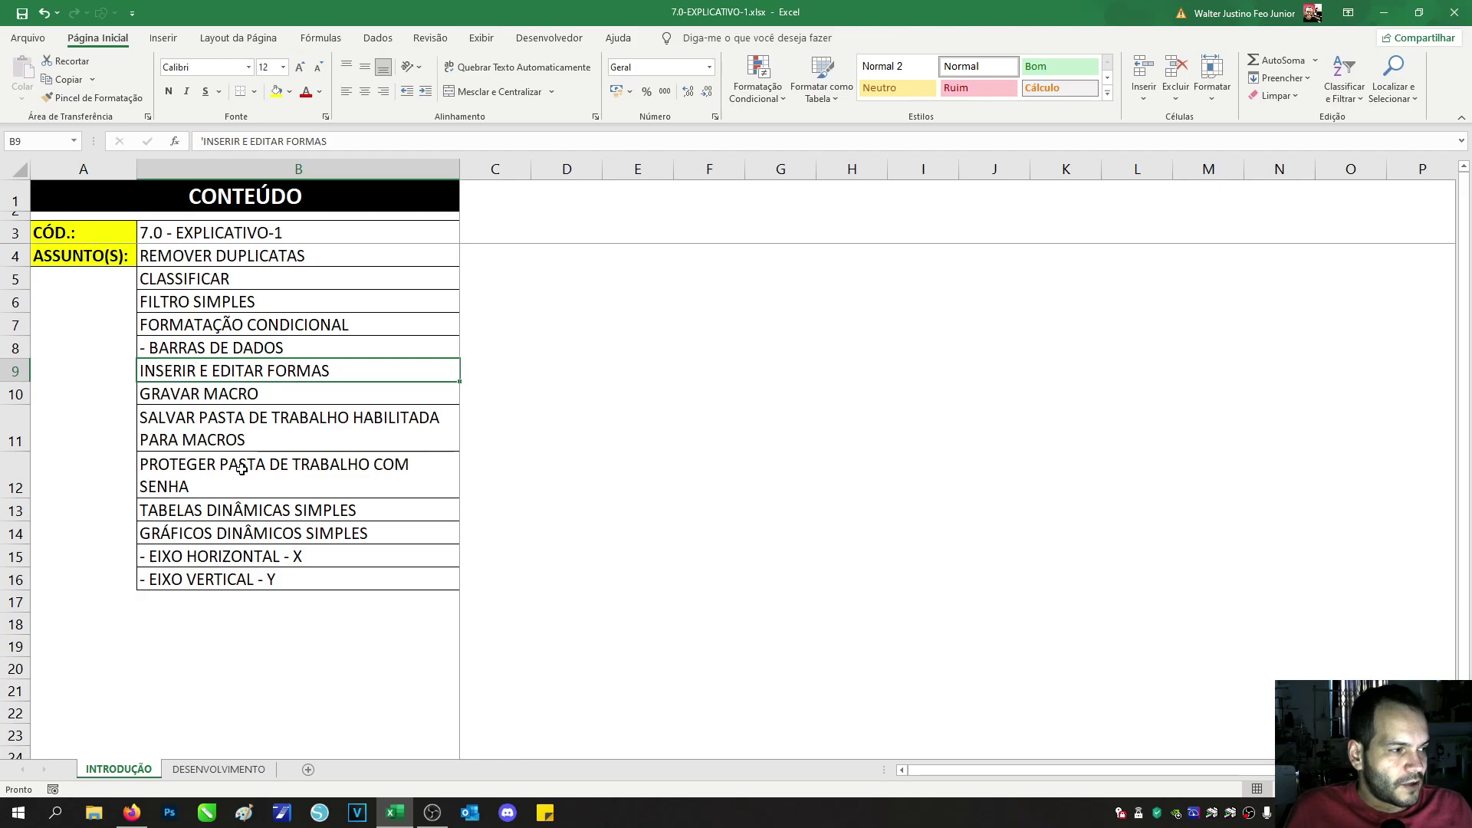
pyautogui.click(219, 769)
# Step: Check the grey merged cells G1 through J1, ending on G1
pyautogui.click(822, 207)
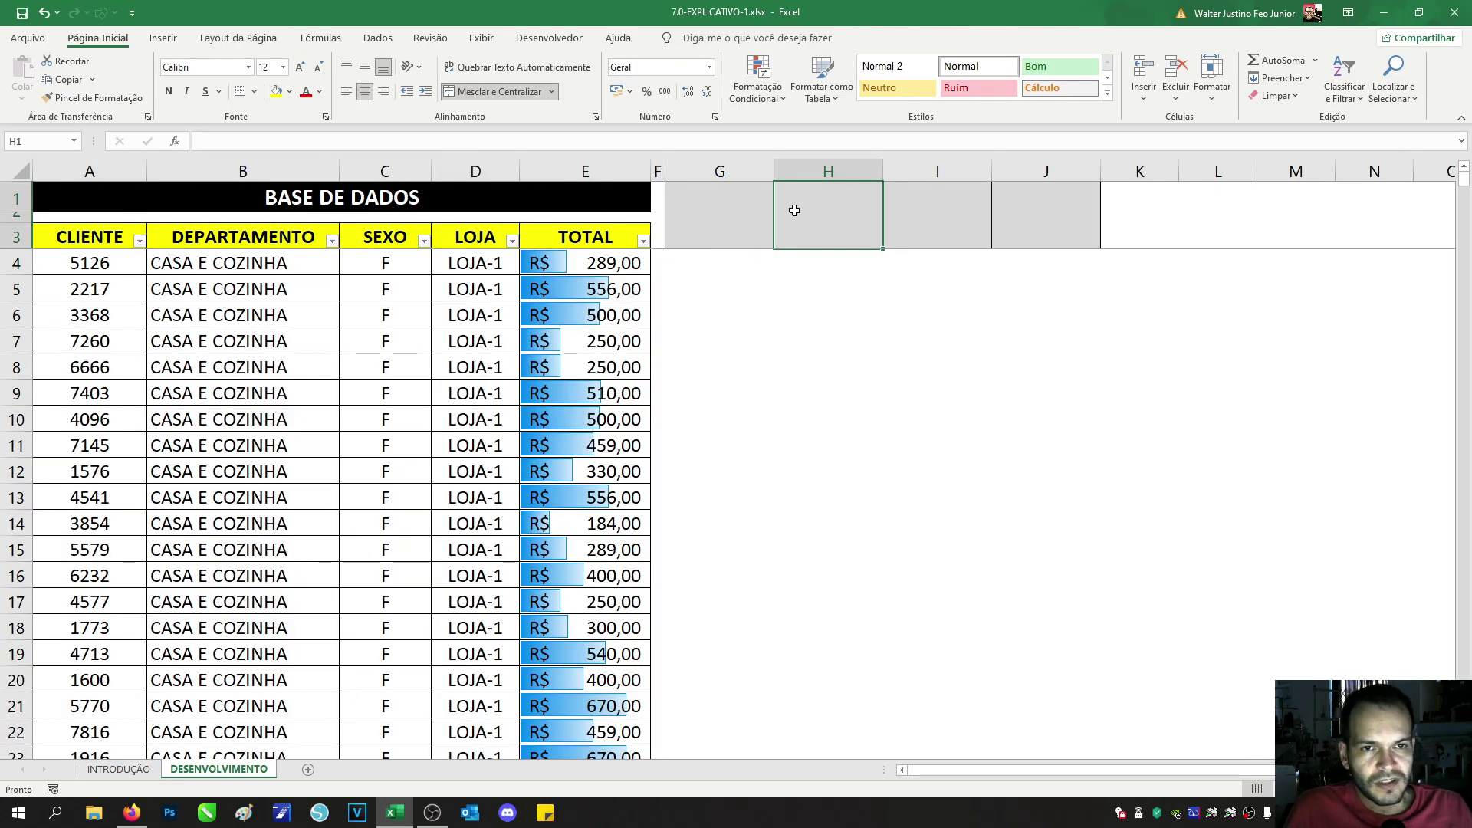
pyautogui.moveTo(792, 207)
pyautogui.mouseDown()
pyautogui.moveTo(1052, 236)
pyautogui.moveTo(803, 205)
pyautogui.mouseUp()
pyautogui.moveTo(710, 194); pyautogui.dragTo(1047, 217)
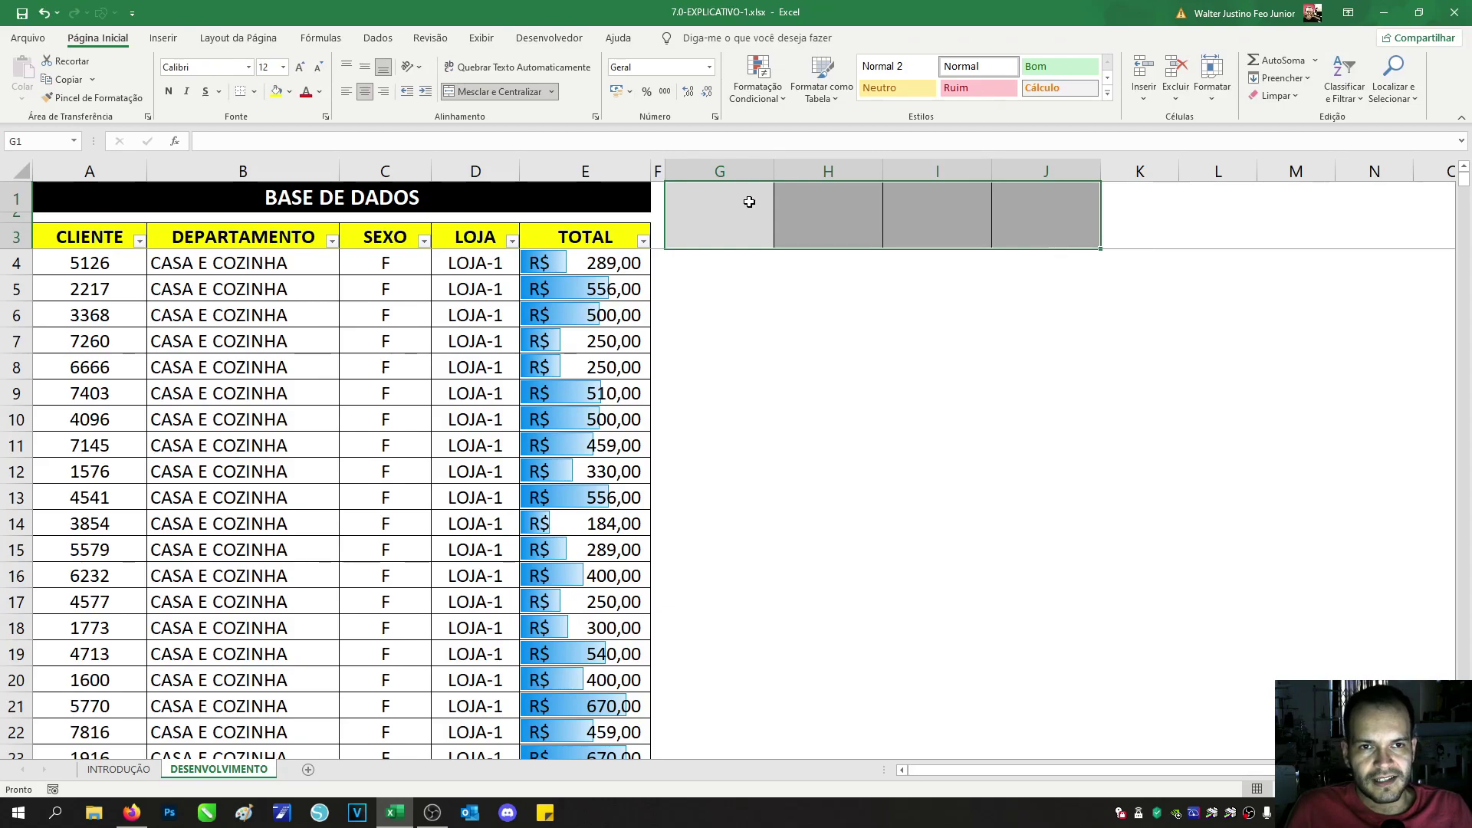
pyautogui.moveTo(738, 204); pyautogui.dragTo(1036, 214)
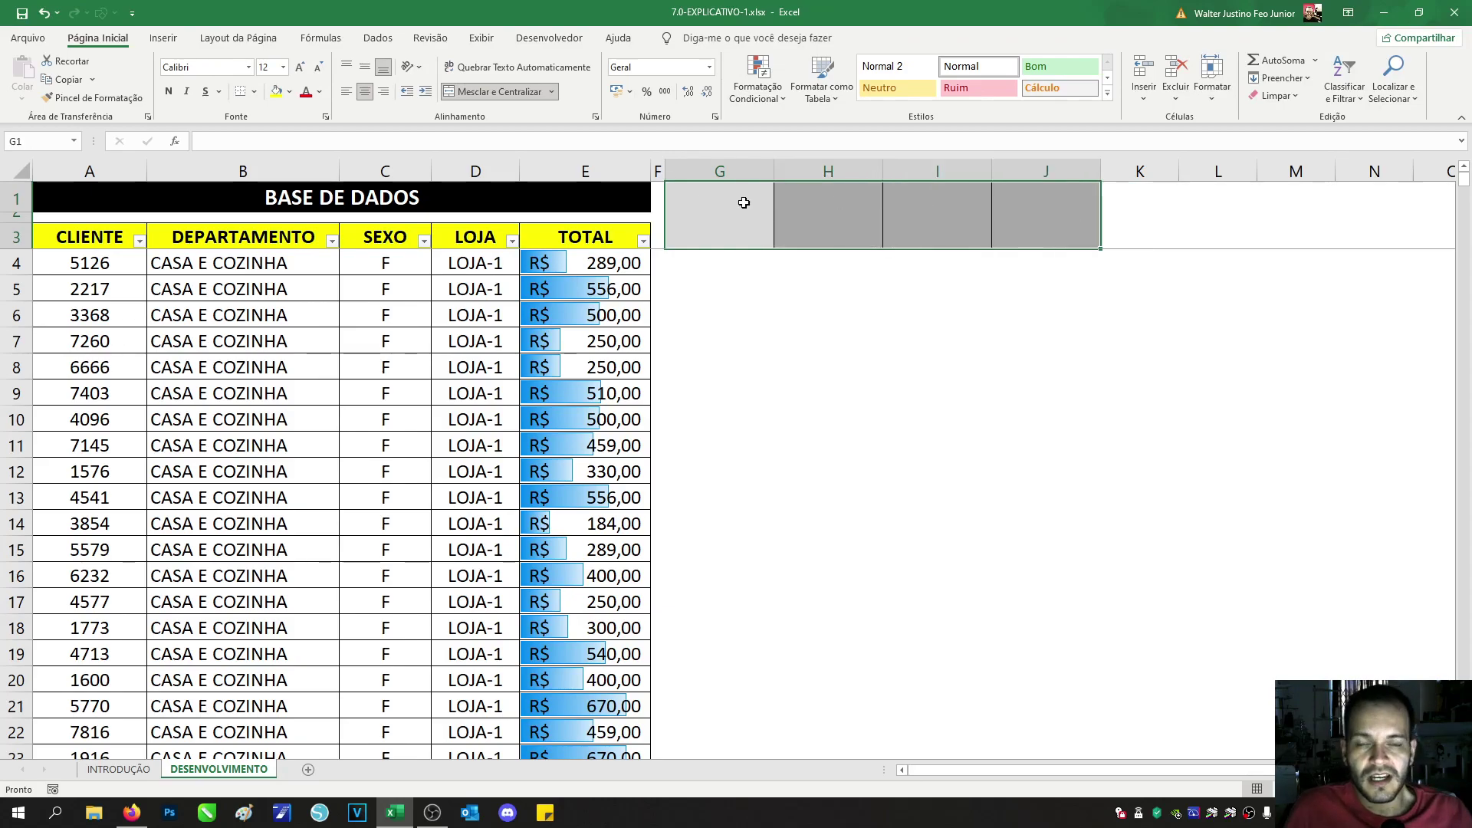
pyautogui.click(725, 241)
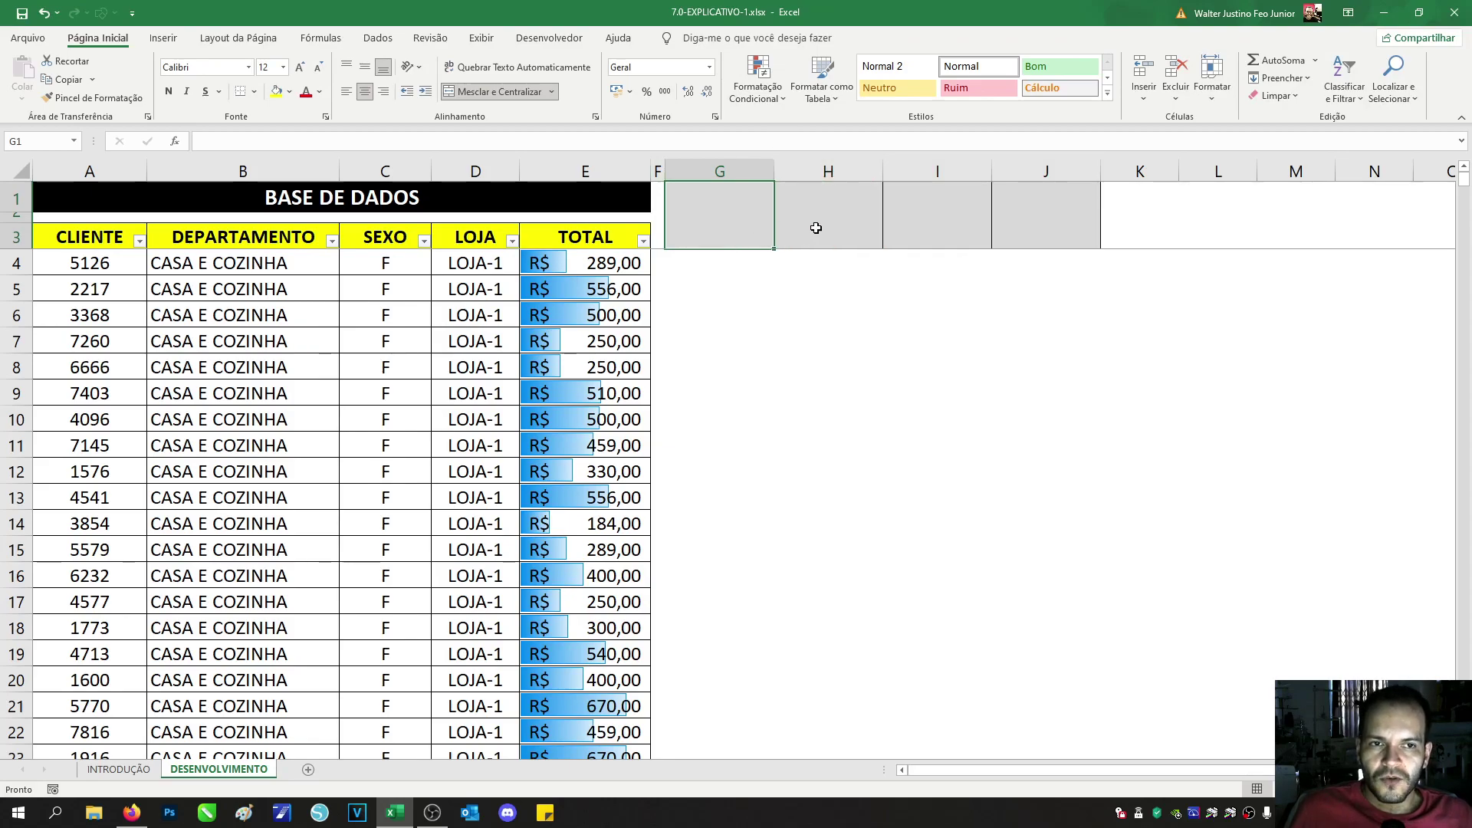
pyautogui.click(816, 228)
pyautogui.click(939, 214)
pyautogui.click(1071, 213)
pyautogui.click(727, 211)
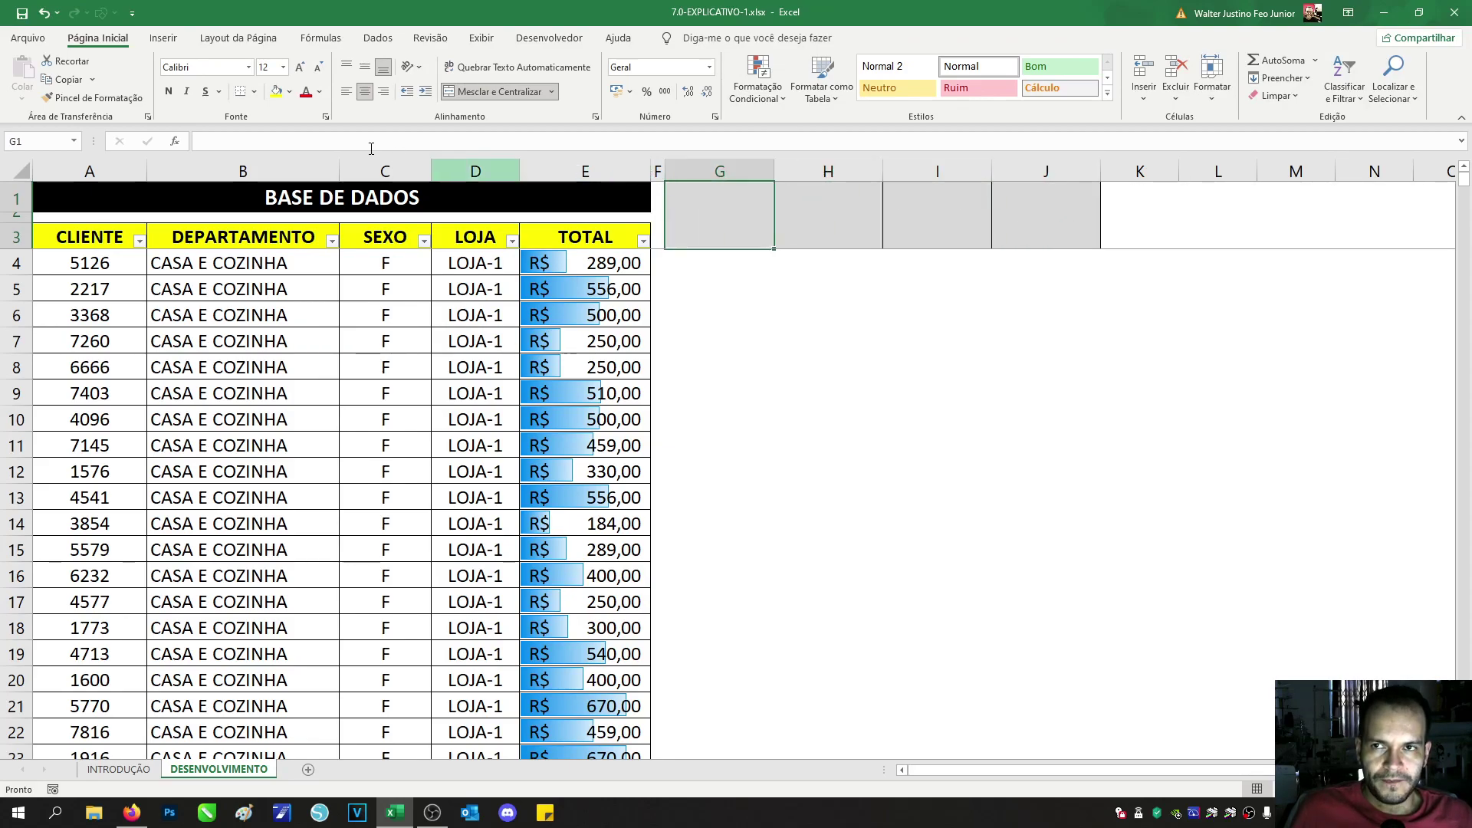
# Step: Draw a Rounded Rectangle shape across merged cell G1
pyautogui.click(163, 40)
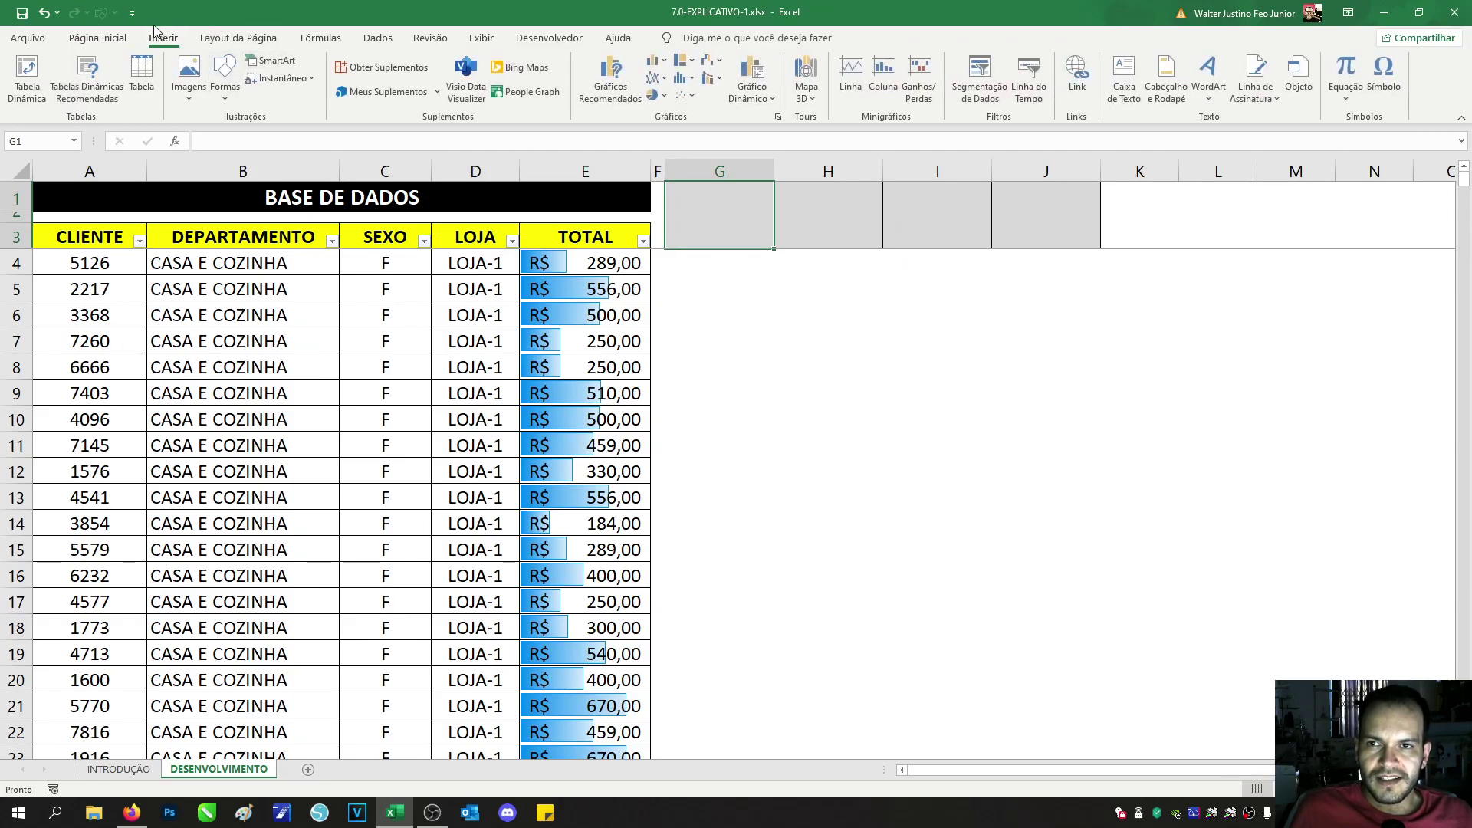
pyautogui.click(232, 96)
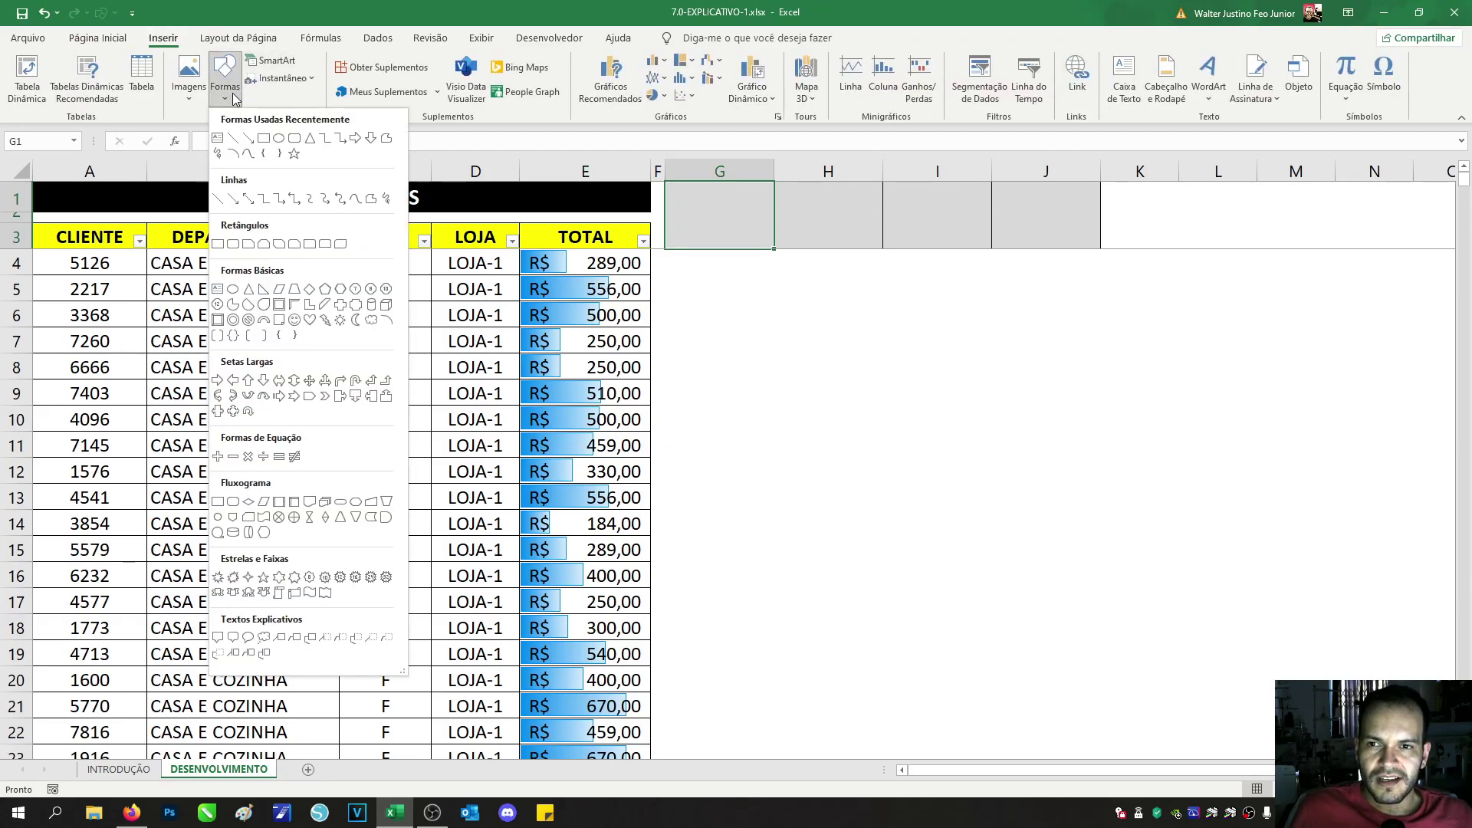
pyautogui.click(234, 246)
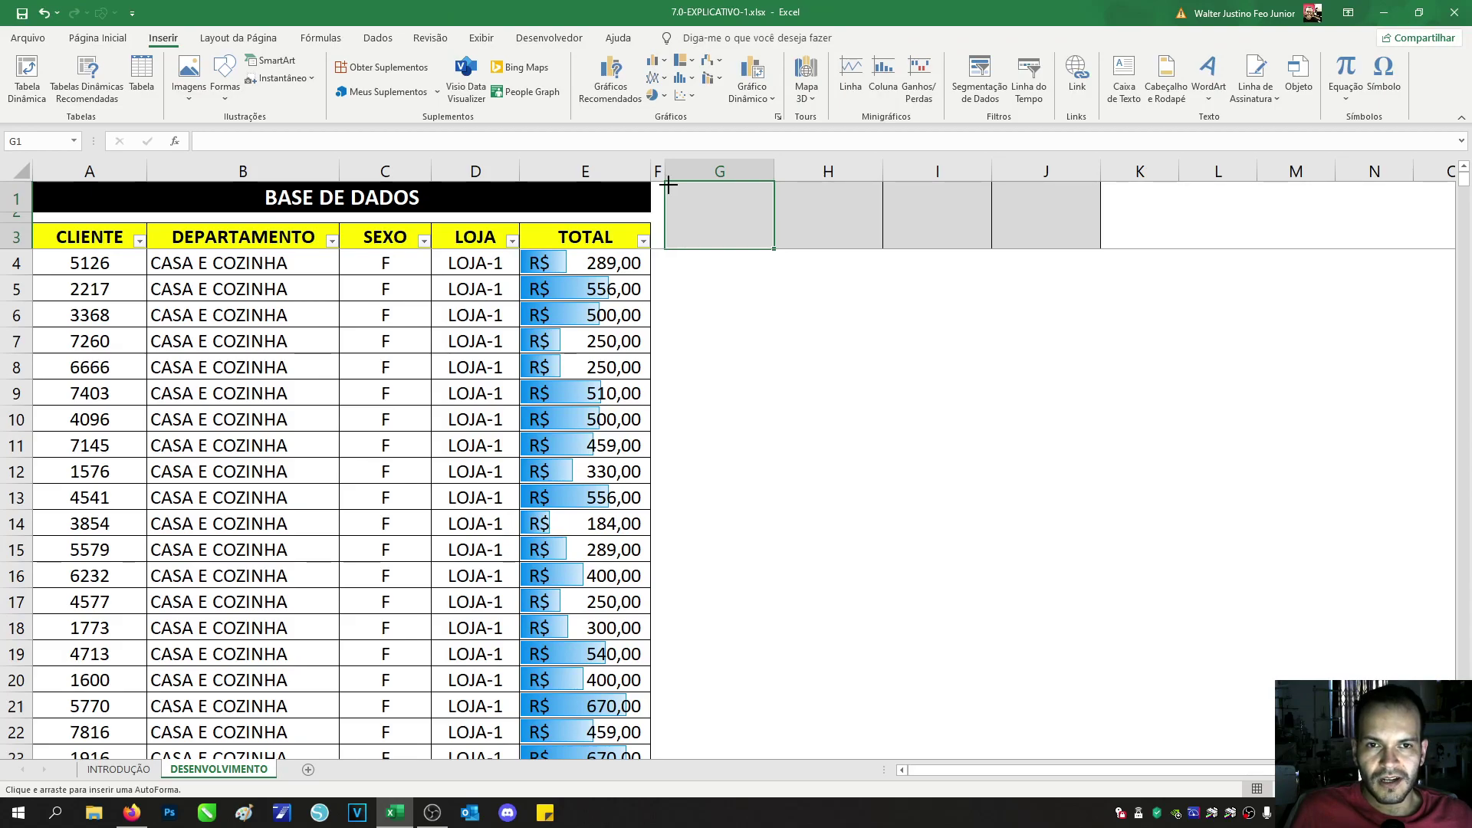
pyautogui.moveTo(668, 184); pyautogui.dragTo(771, 246)
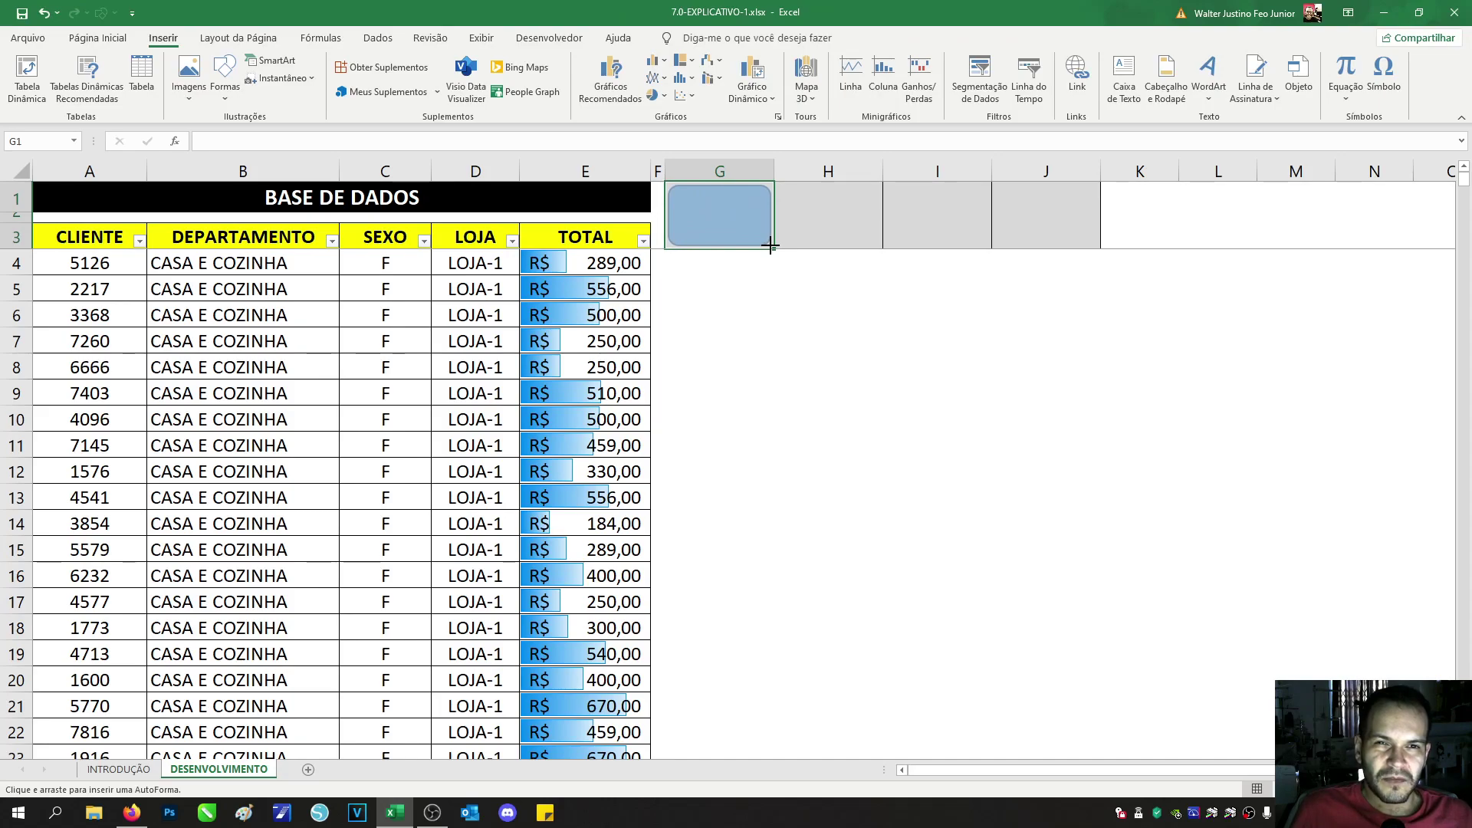
pyautogui.moveTo(772, 246); pyautogui.dragTo(772, 246)
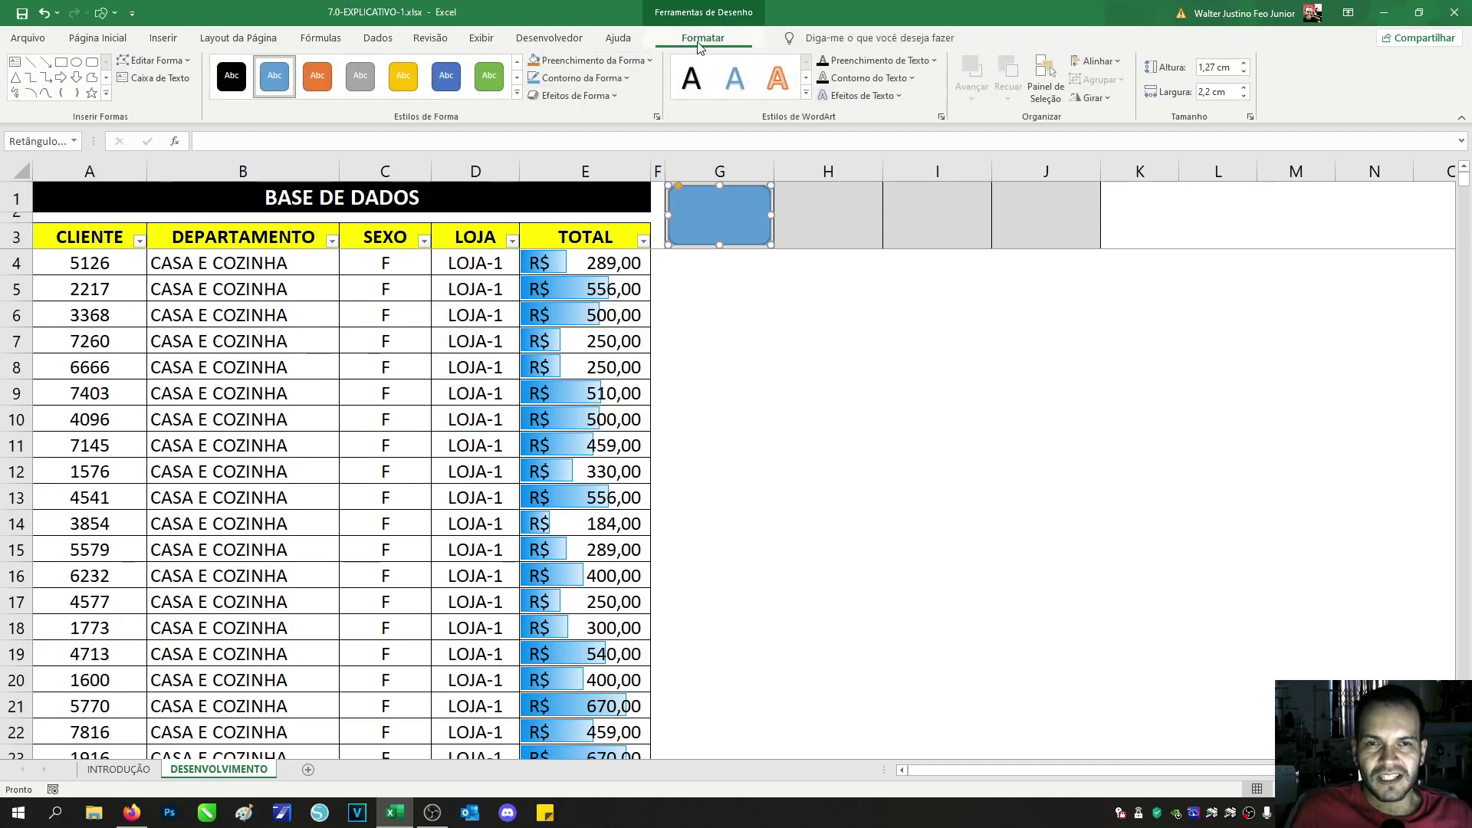
# Step: Apply the black shape style to the rounded rectangle
pyautogui.click(515, 94)
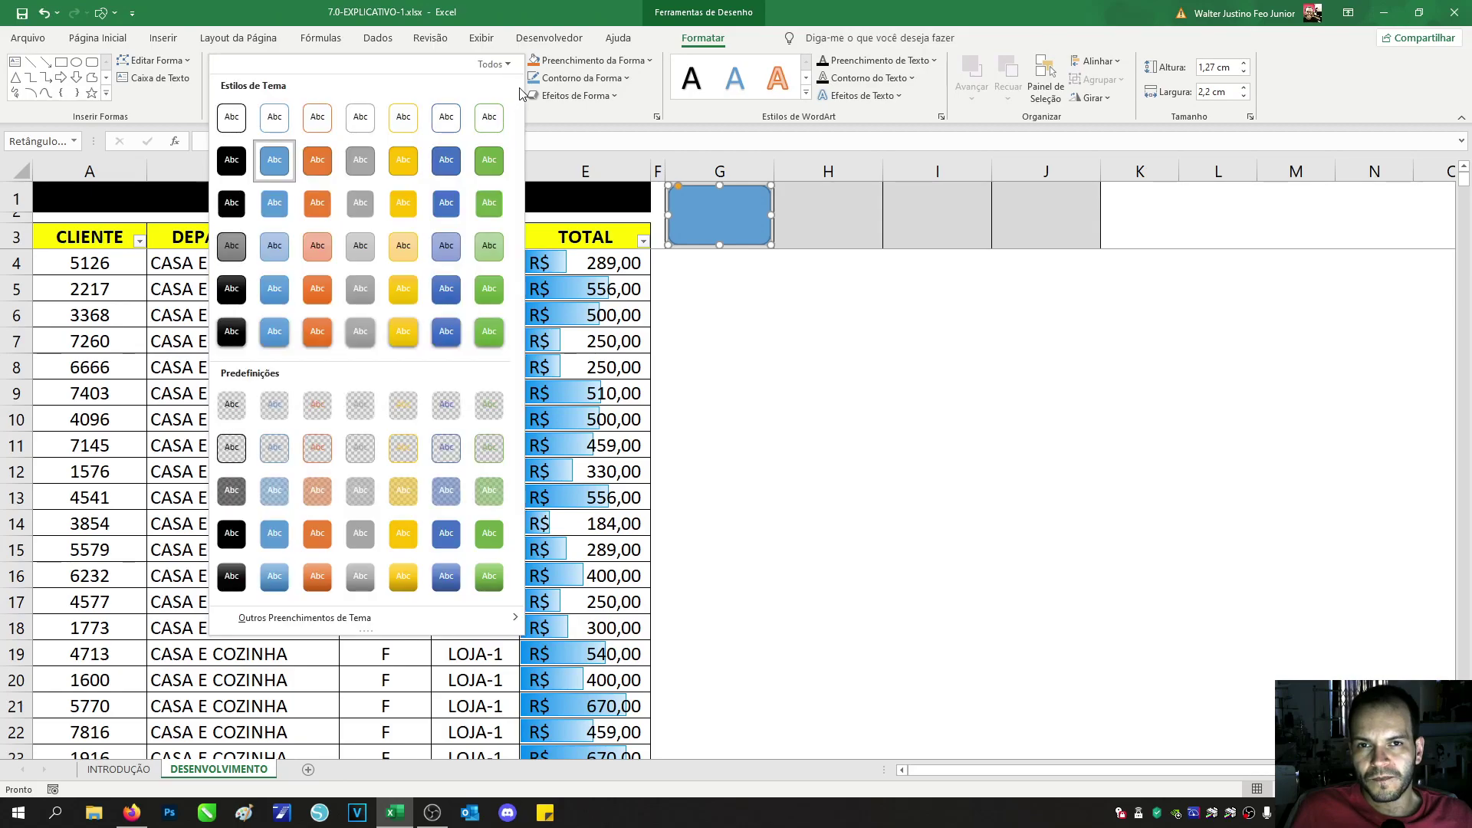
pyautogui.click(717, 32)
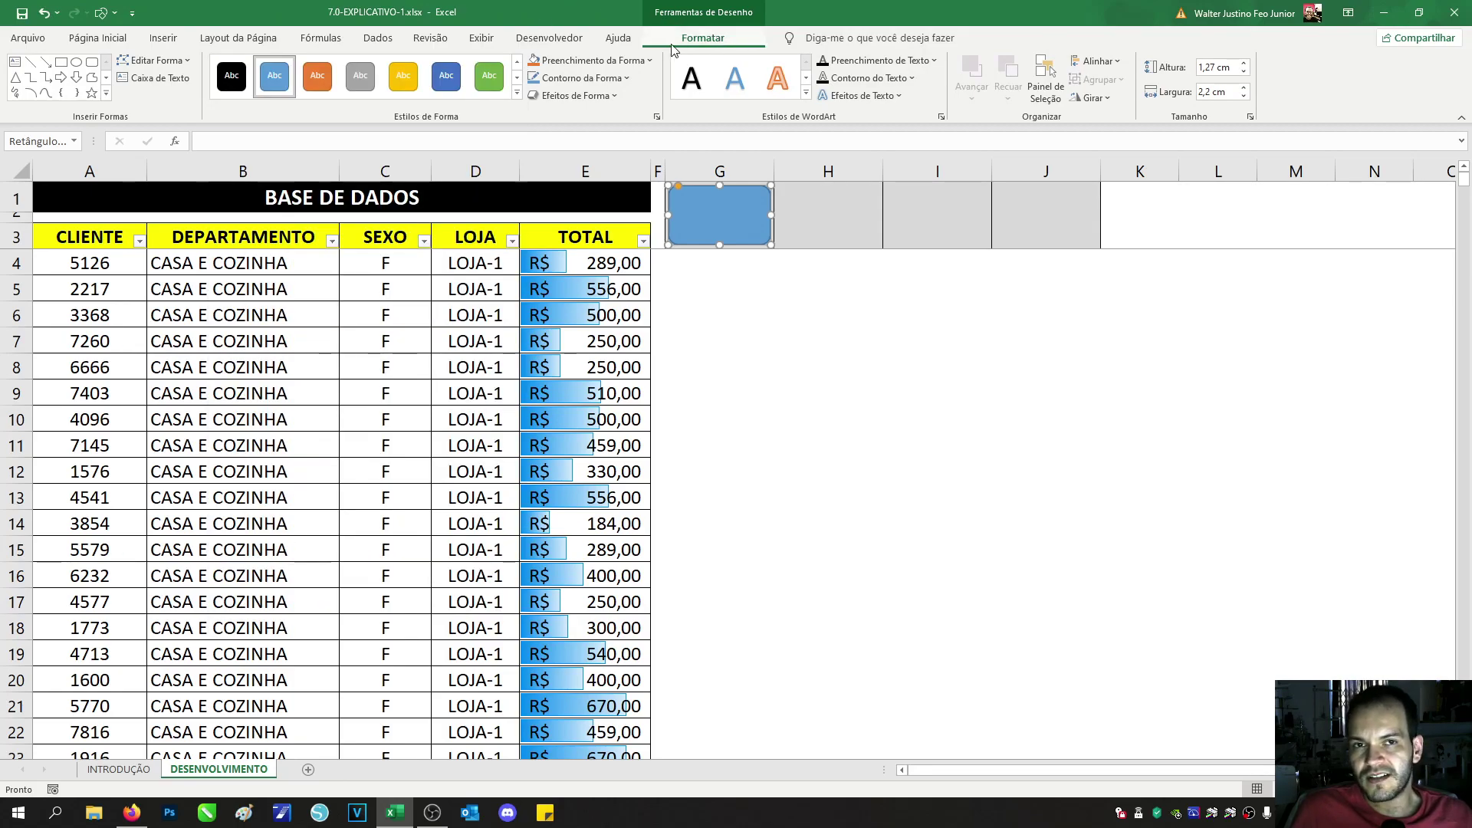
pyautogui.click(516, 95)
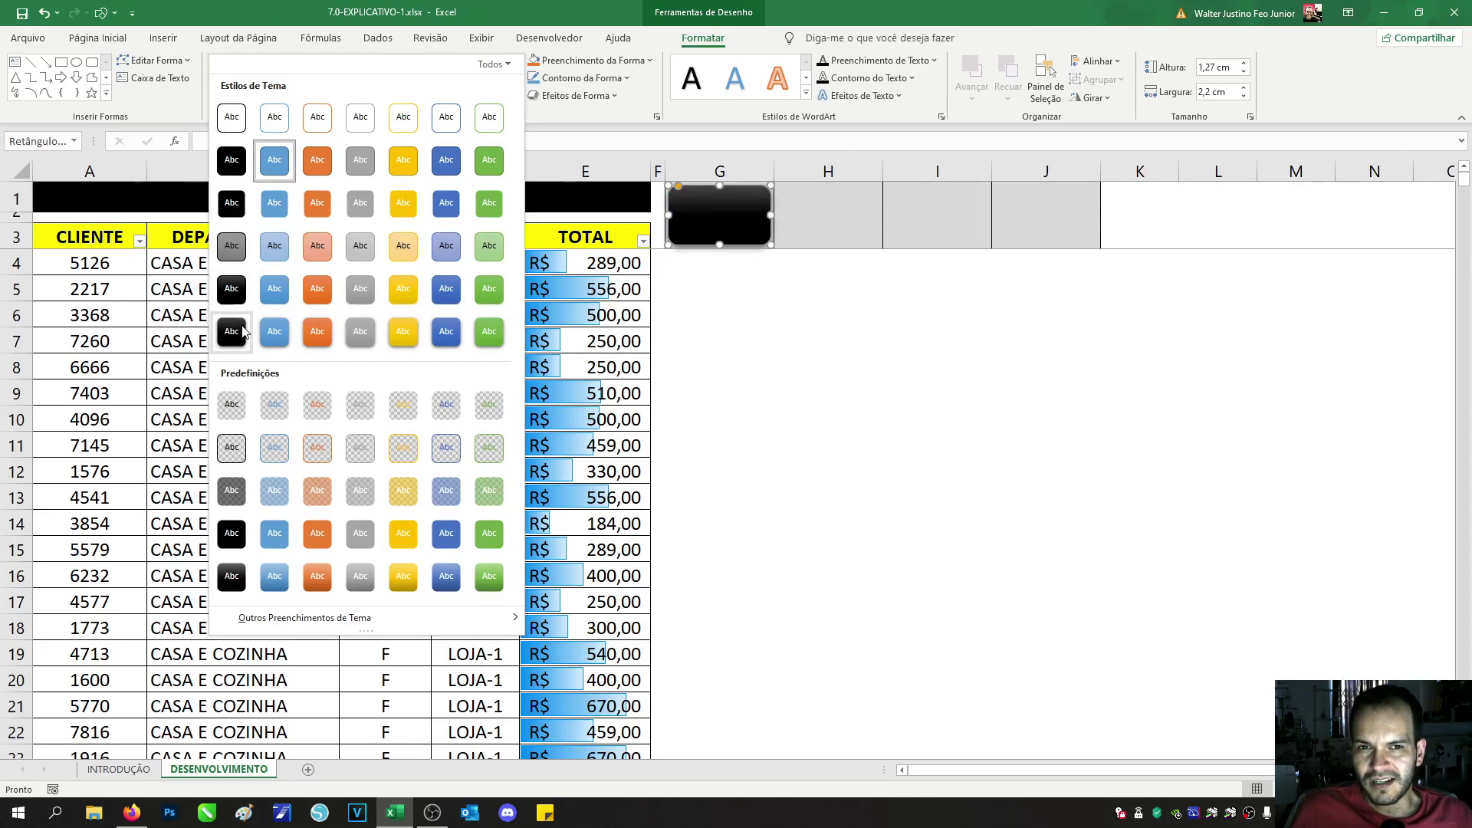
pyautogui.click(231, 288)
pyautogui.click(815, 290)
# Step: Copy cell G1 with its black button and paste copies into H1, I1 and J1
pyautogui.click(804, 200)
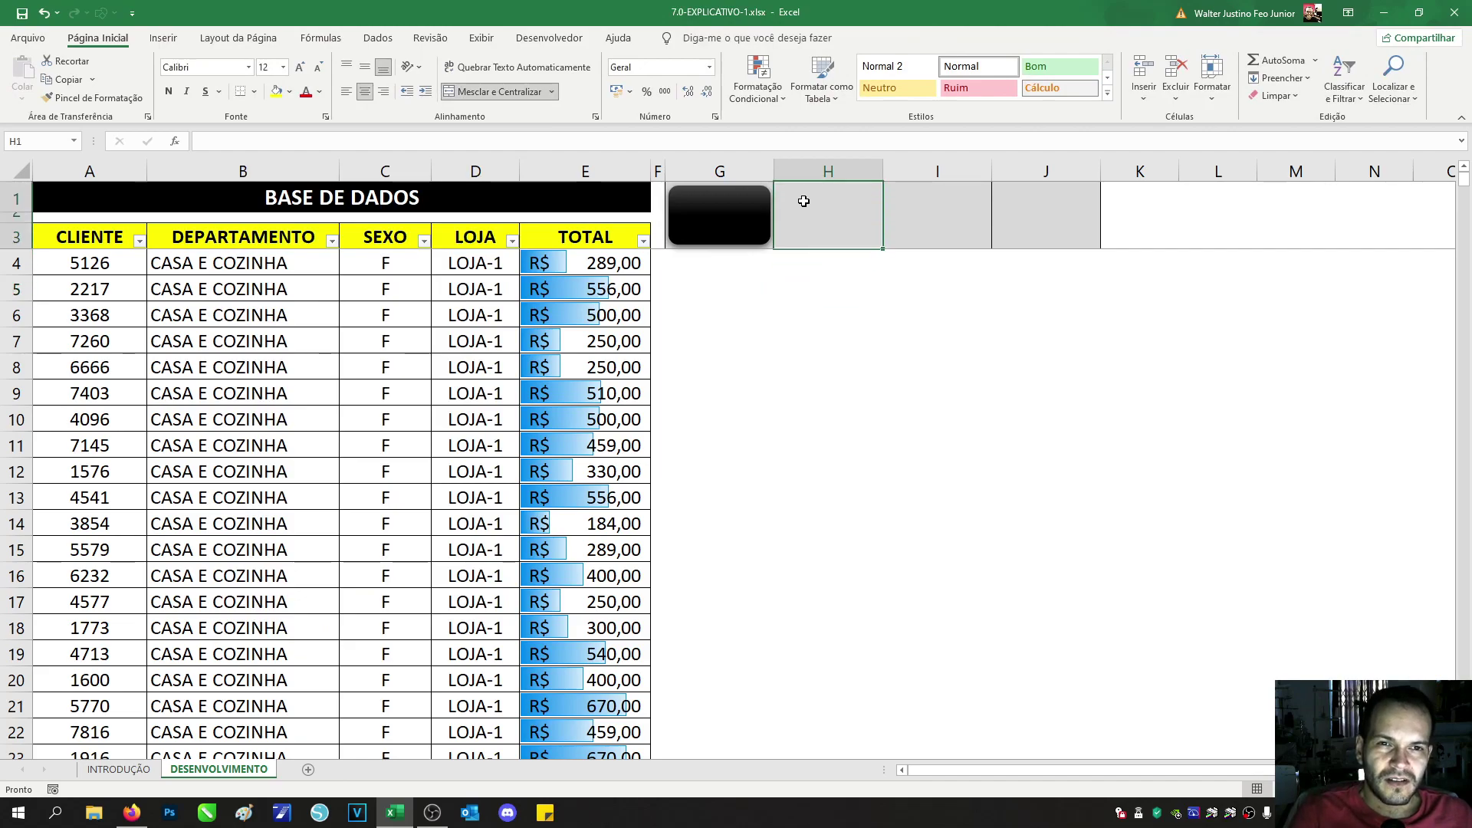
pyautogui.press('Left')
pyautogui.hotkey('ctrl', 'c')
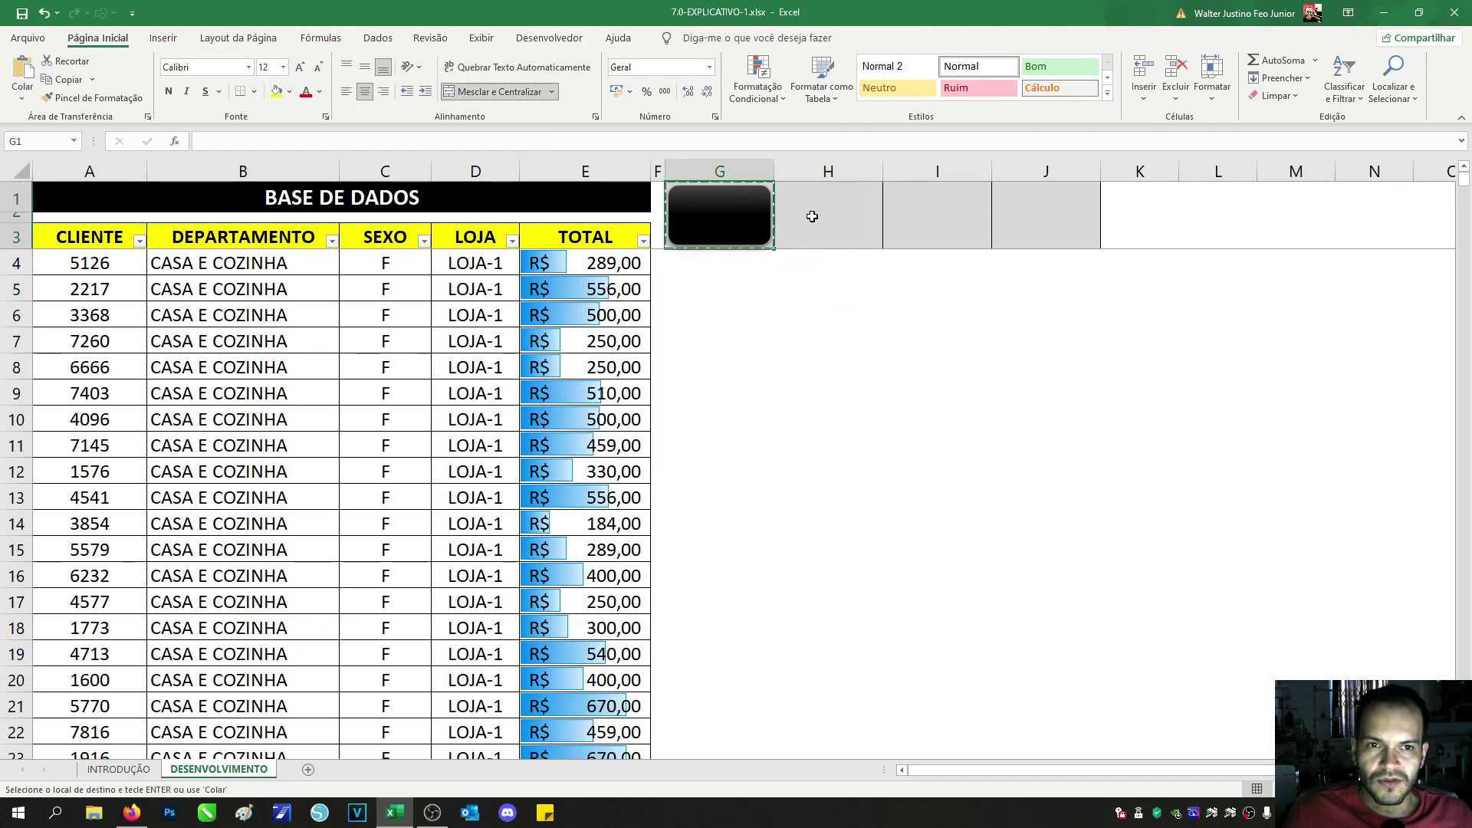
pyautogui.click(806, 213)
pyautogui.hotkey('ctrl', 'v')
pyautogui.click(957, 213)
pyautogui.hotkey('ctrl', 'v')
pyautogui.click(1061, 221)
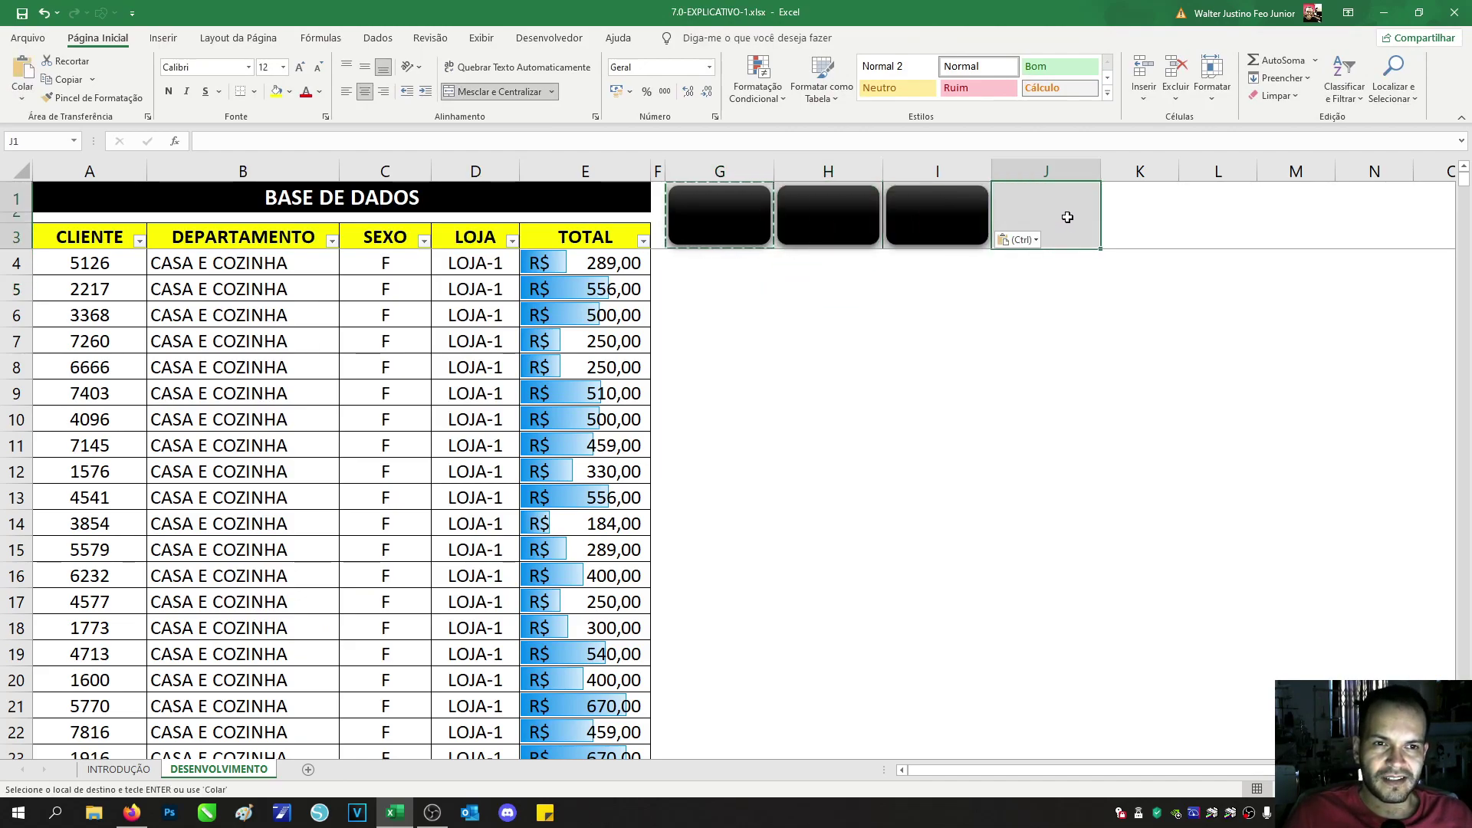
pyautogui.hotkey('ctrl', 'v')
pyautogui.press('Escape')
# Step: Select each of the four black buttons in turn to check them
pyautogui.click(755, 287)
pyautogui.click(736, 228)
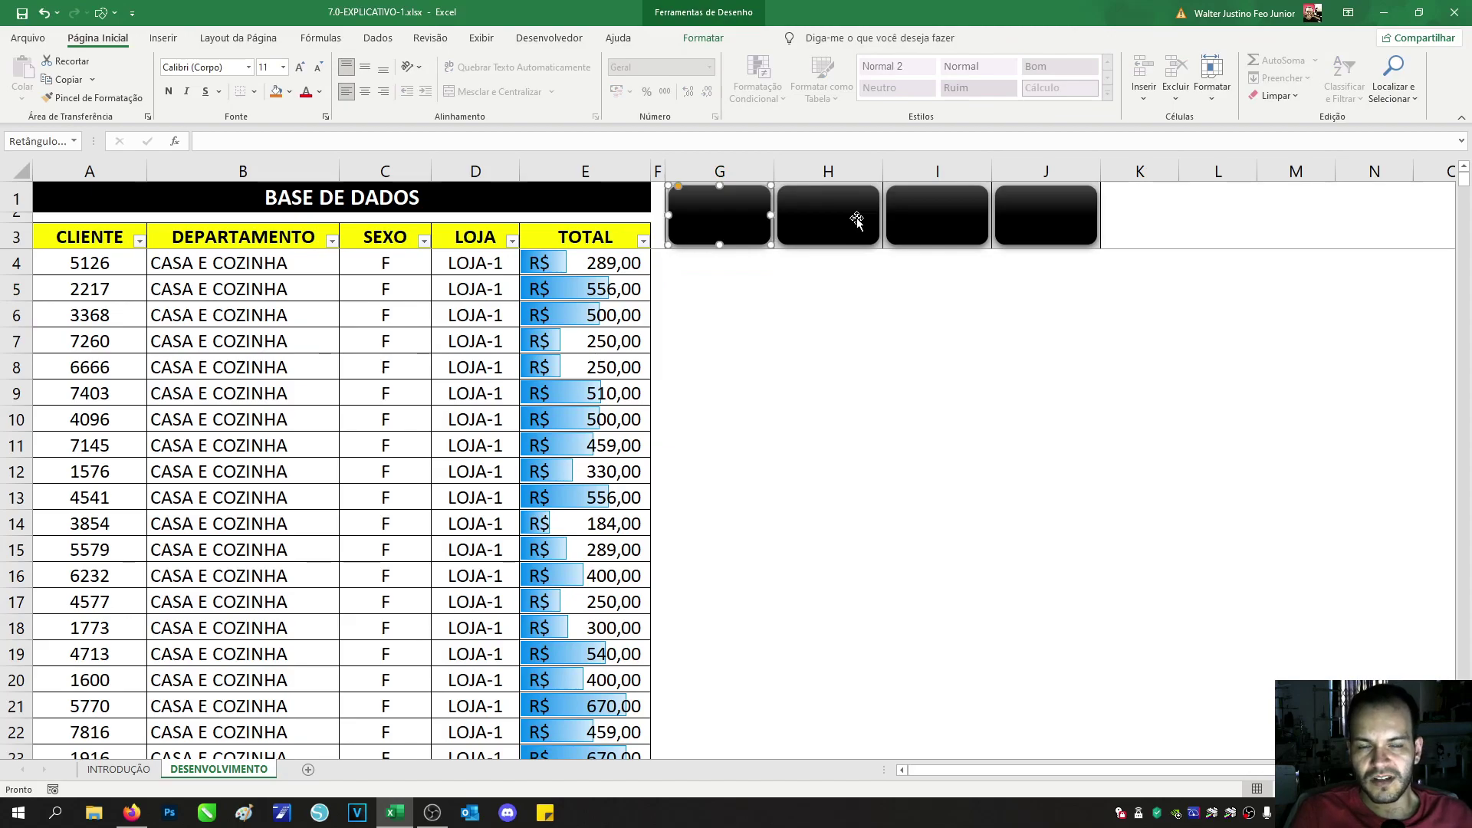
pyautogui.click(809, 310)
pyautogui.click(824, 226)
pyautogui.click(974, 234)
pyautogui.click(1075, 222)
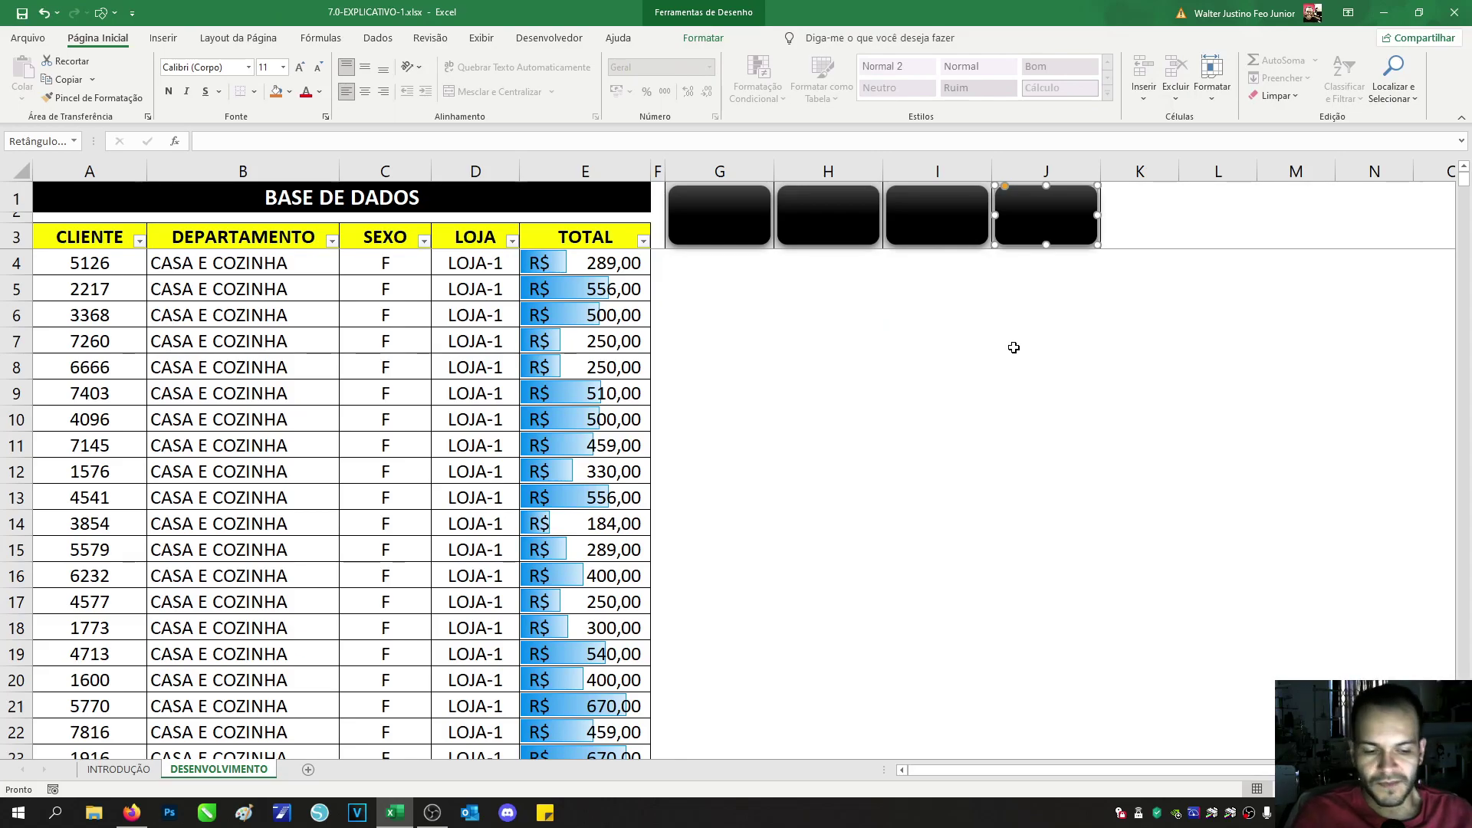
pyautogui.click(874, 286)
pyautogui.click(755, 261)
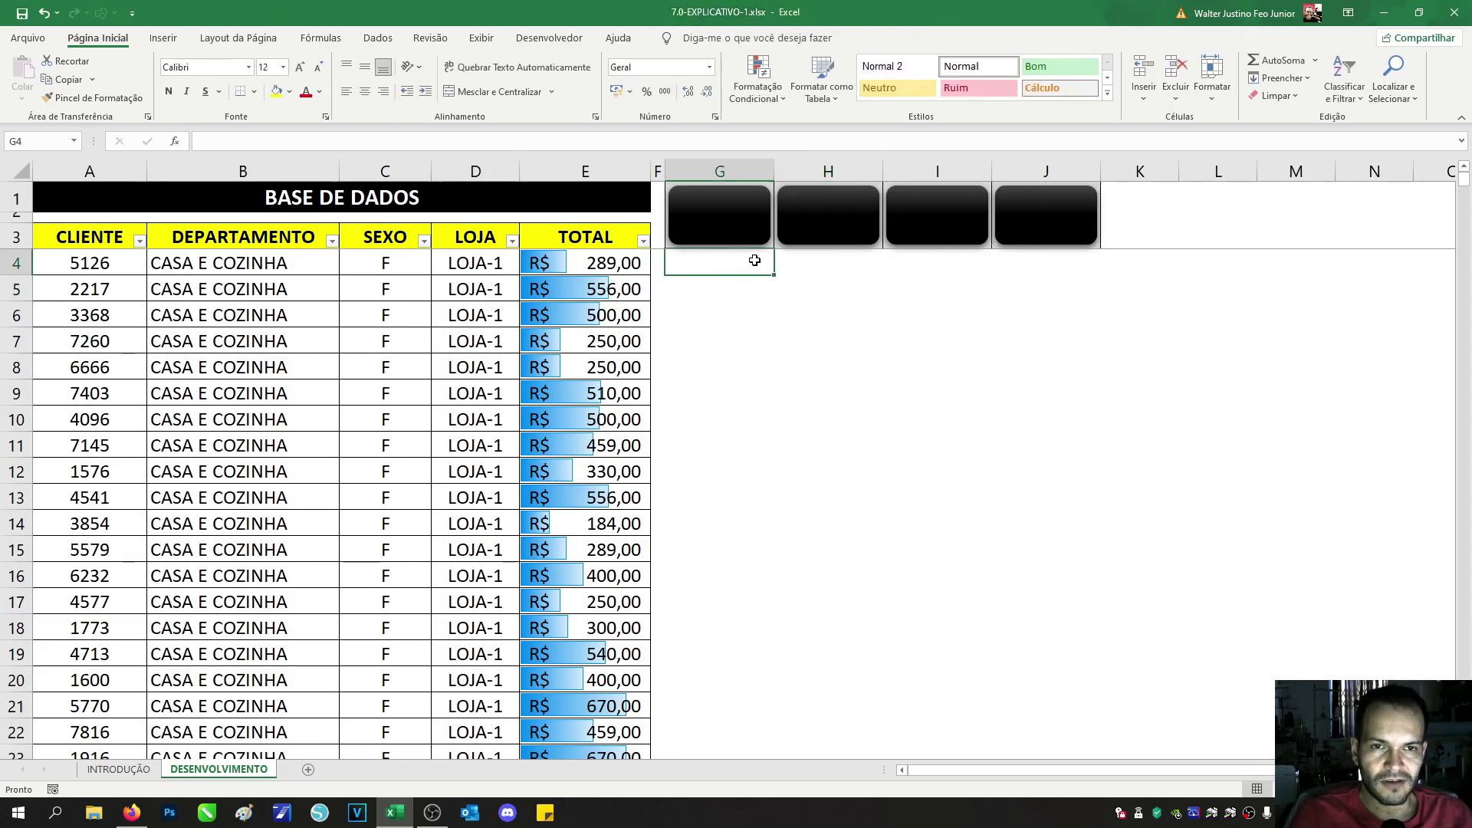
# Step: Select empty cell H6 and open the Shapes gallery on the Insert tab
pyautogui.press('Up')
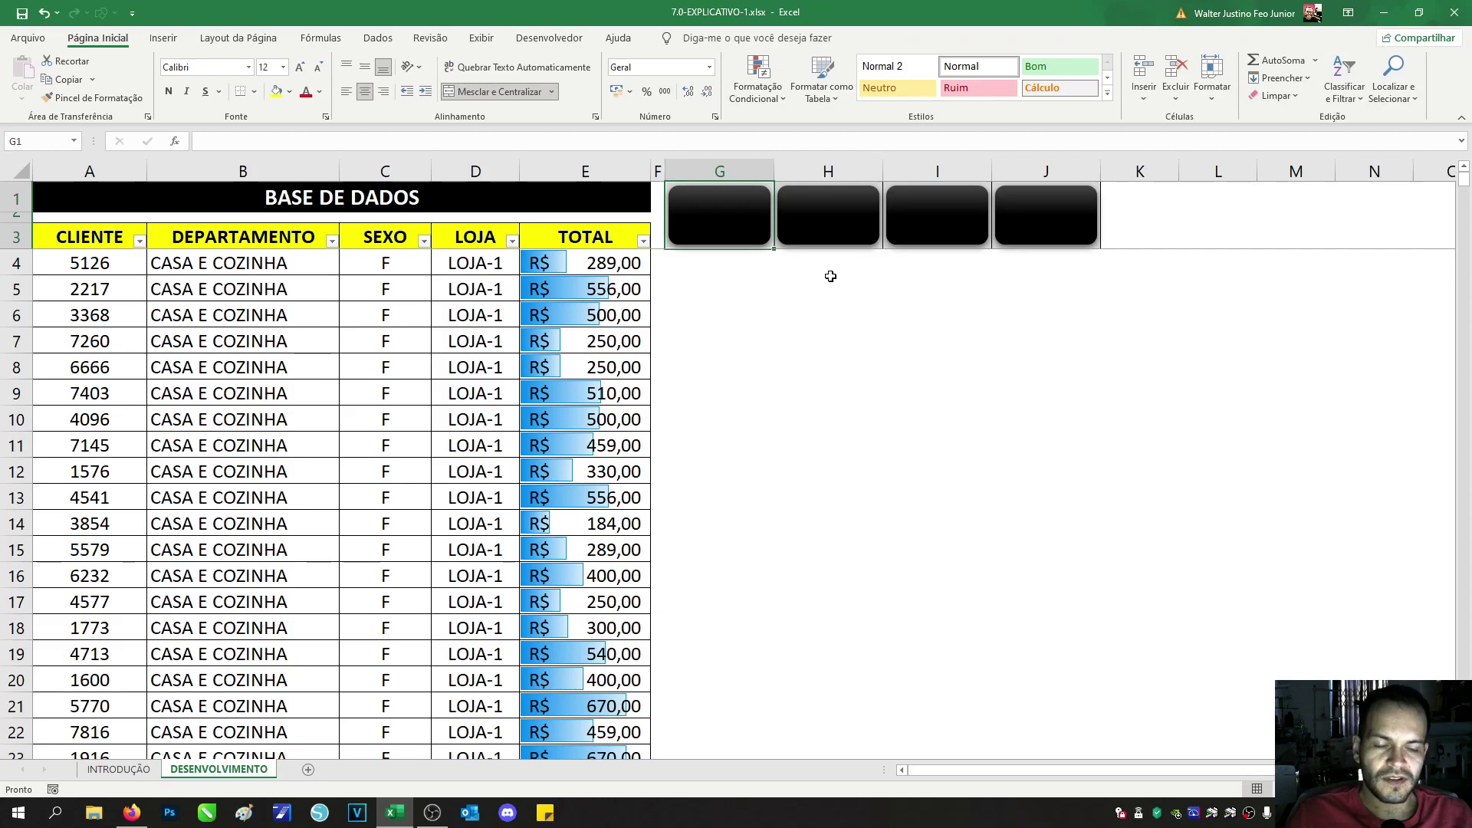
pyautogui.press('Right')
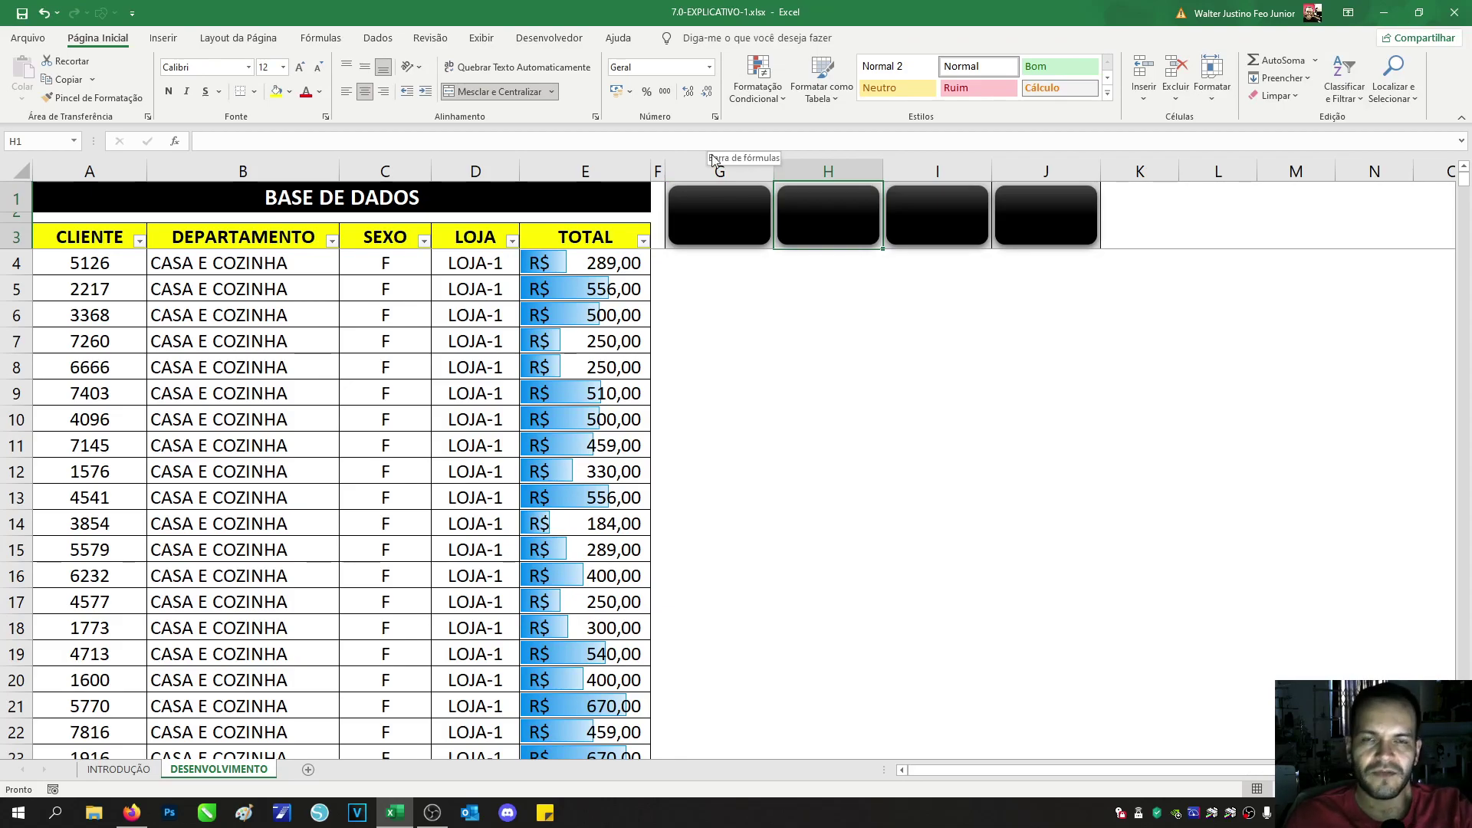
pyautogui.click(808, 312)
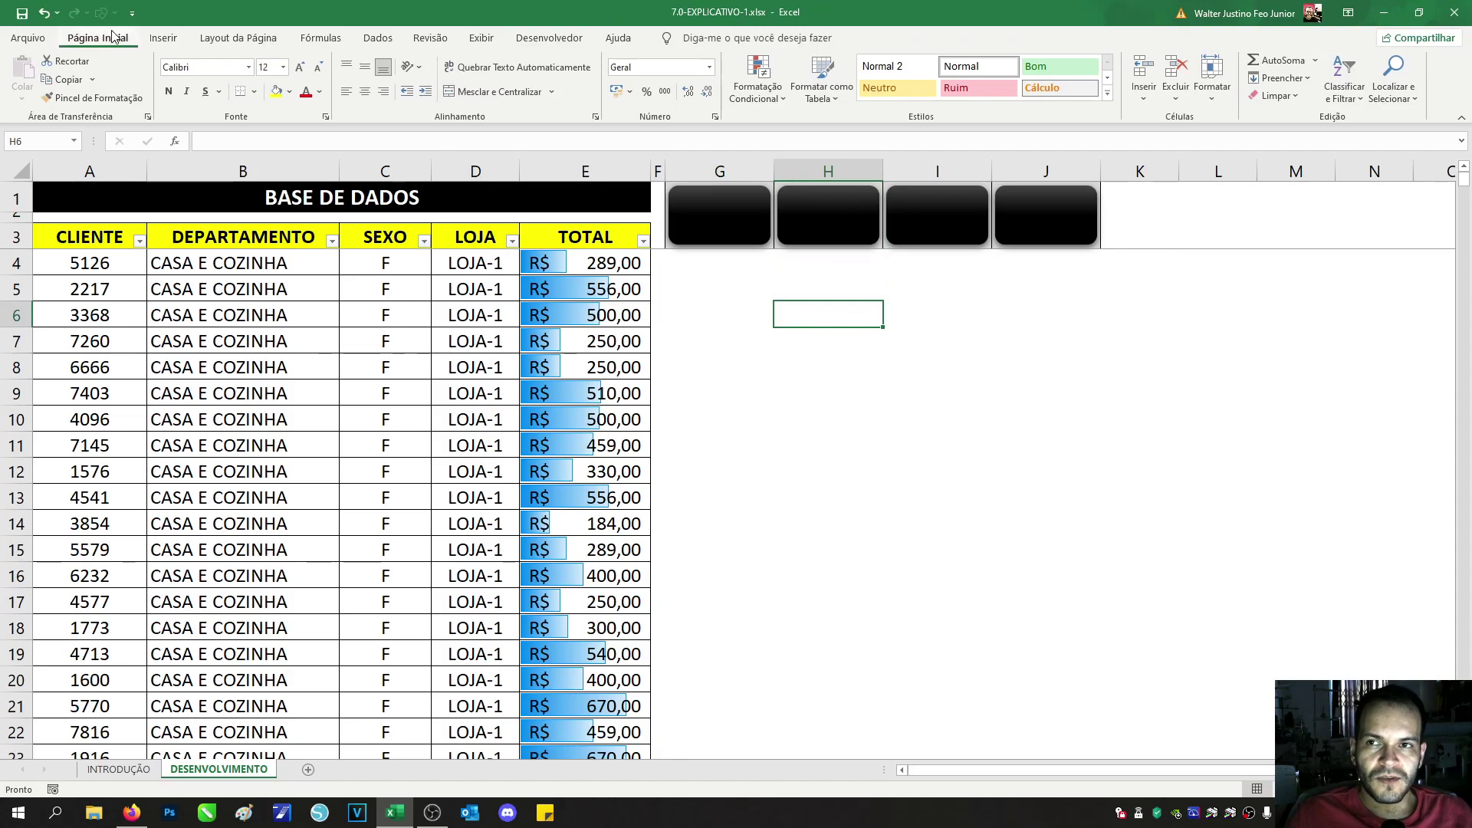
pyautogui.click(163, 38)
pyautogui.click(224, 76)
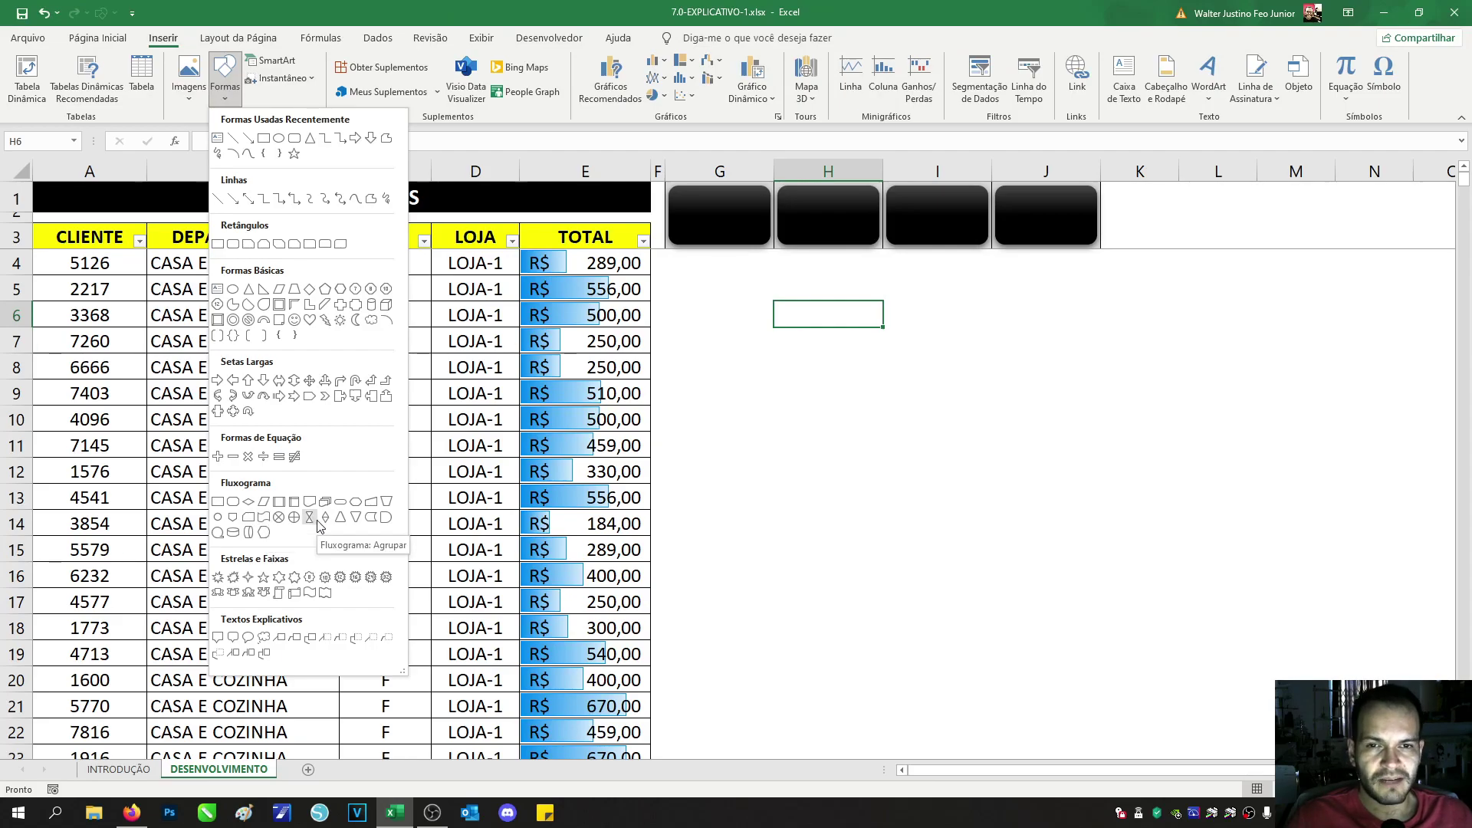
# Step: Type DPTO into the first black button and make it bold, middle-aligned and centred
pyautogui.click(717, 280)
pyautogui.click(730, 227)
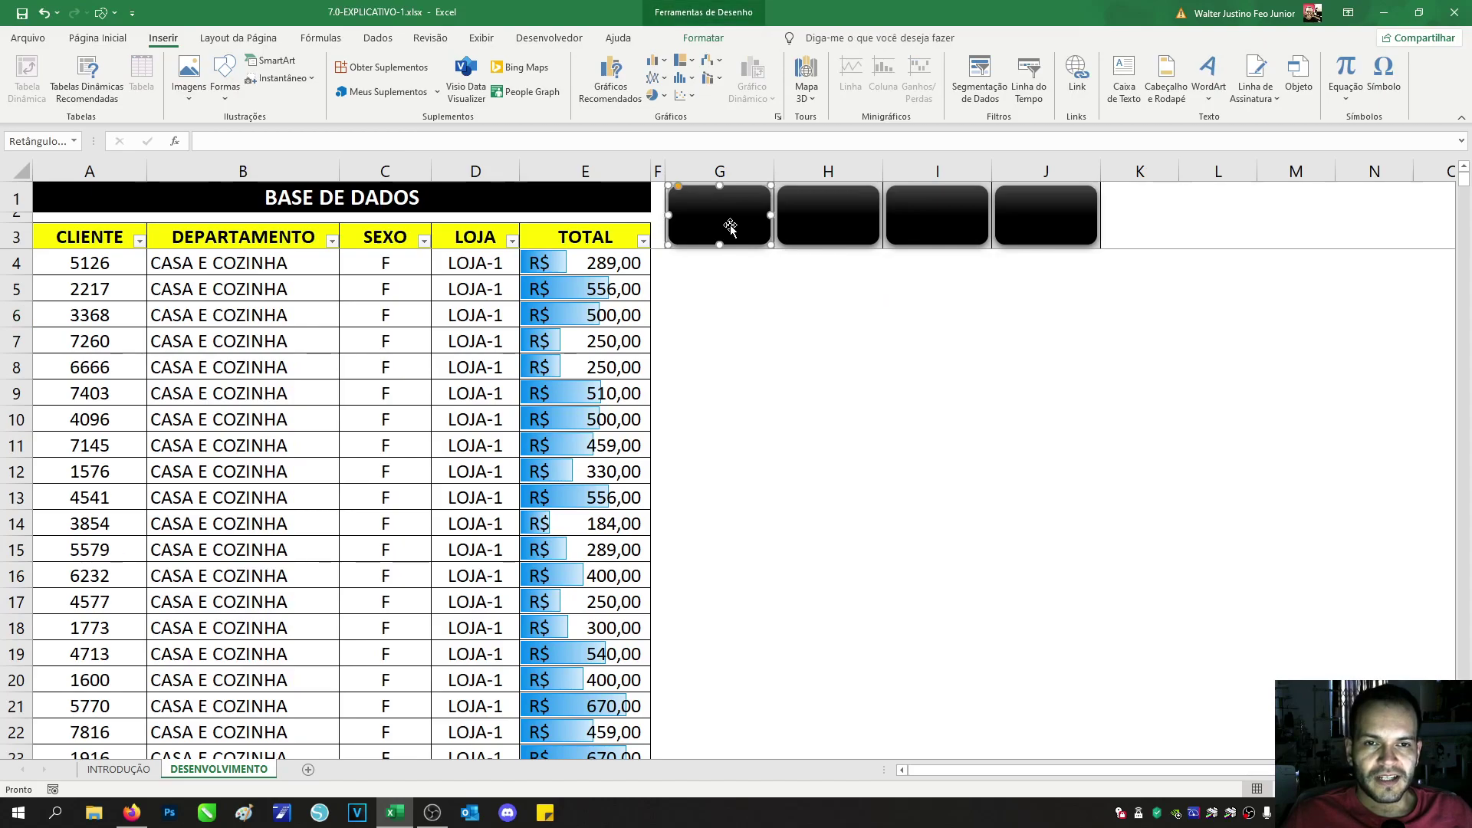
pyautogui.rightClick(754, 229)
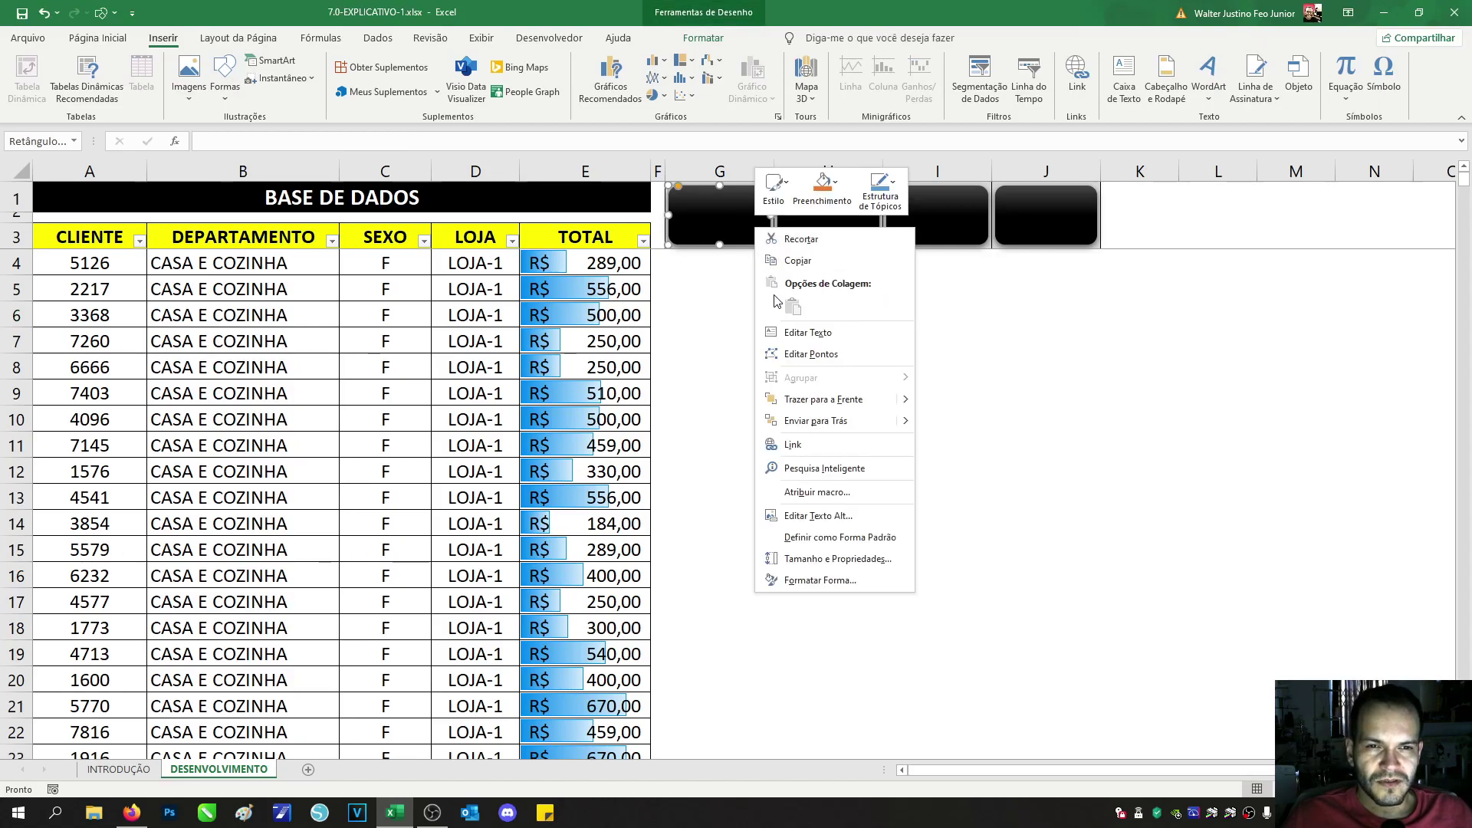
pyautogui.click(786, 332)
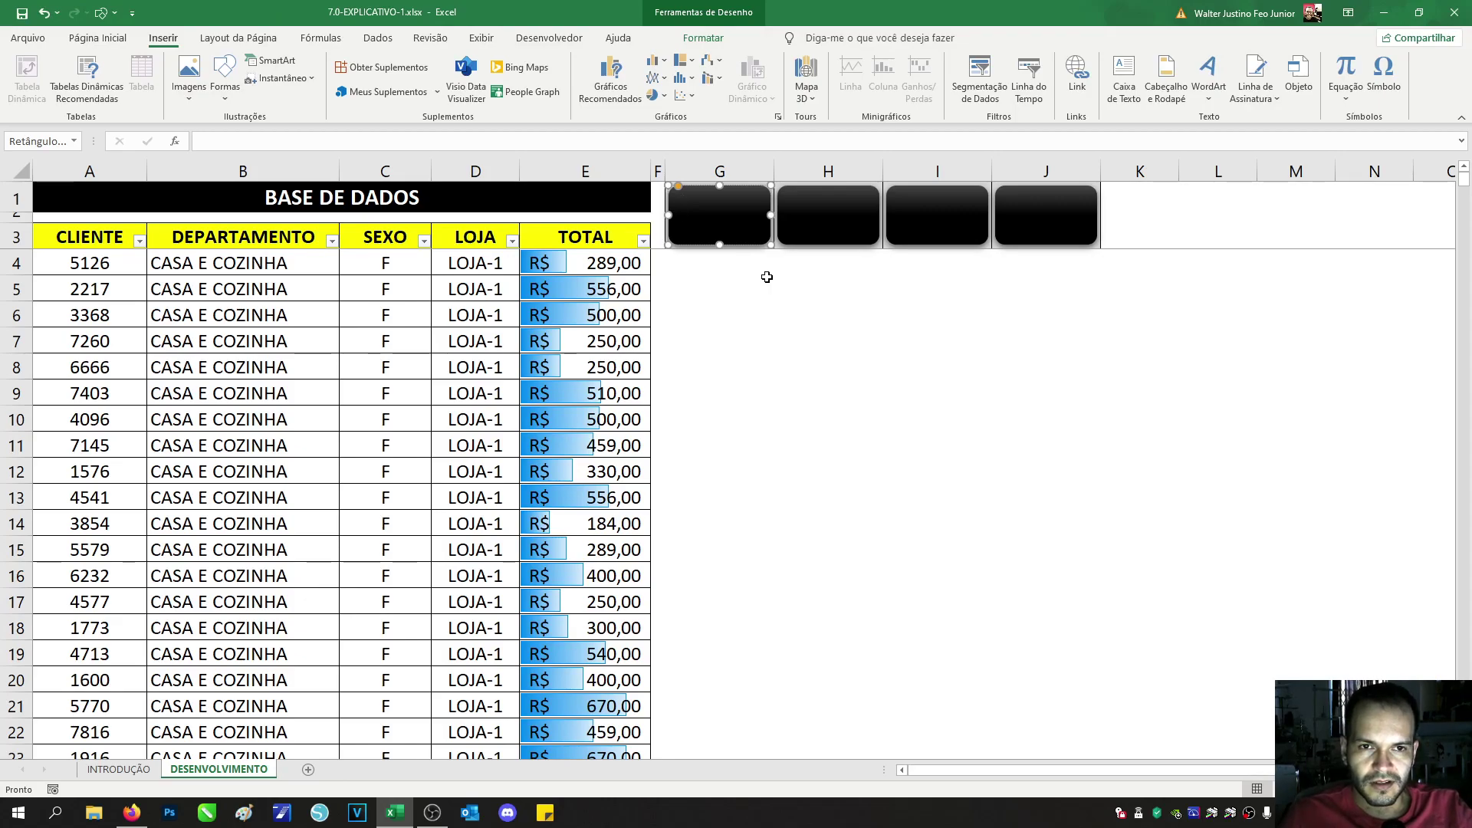
pyautogui.write('DPTO')
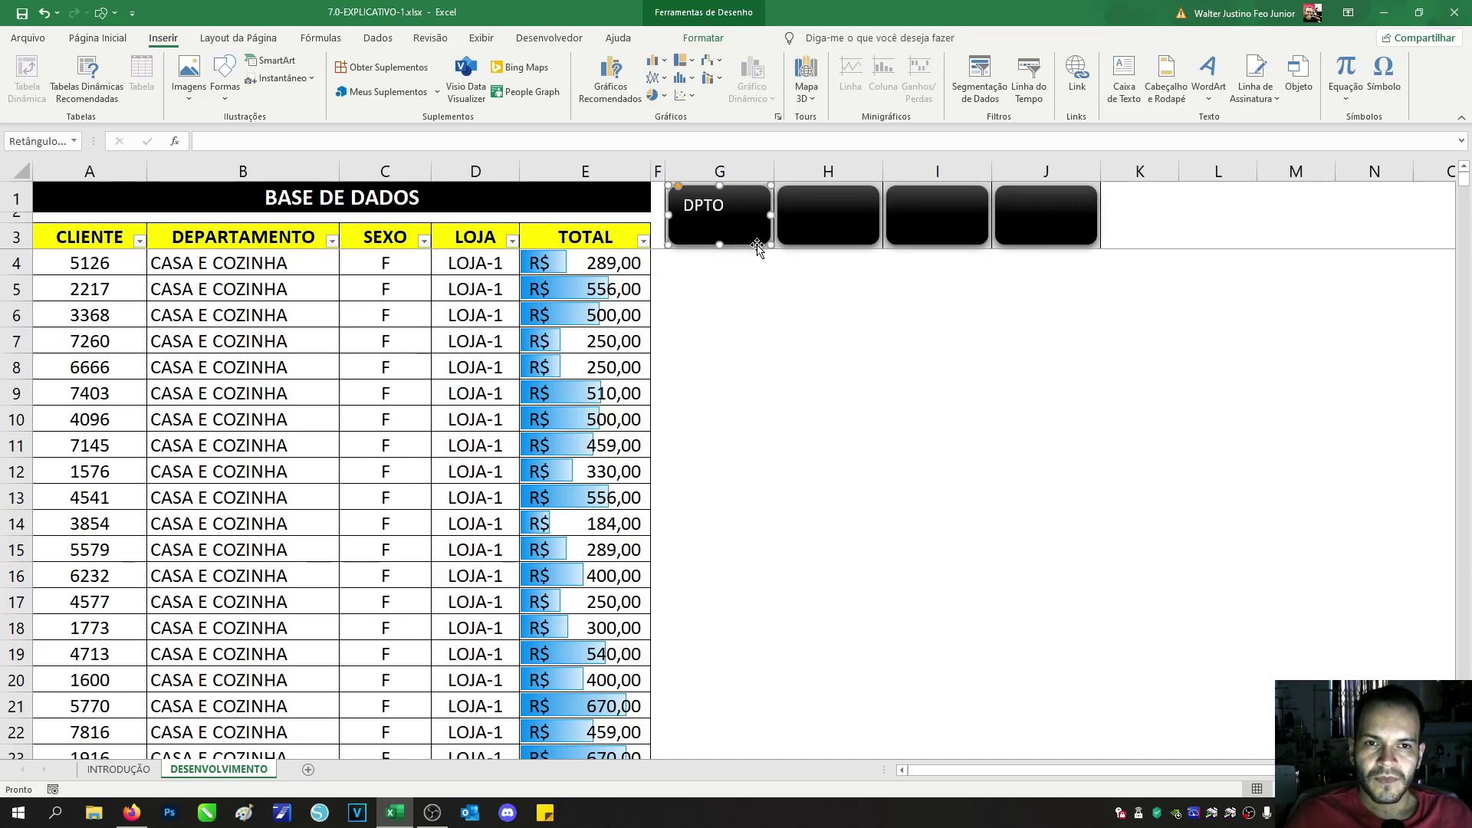
pyautogui.click(98, 38)
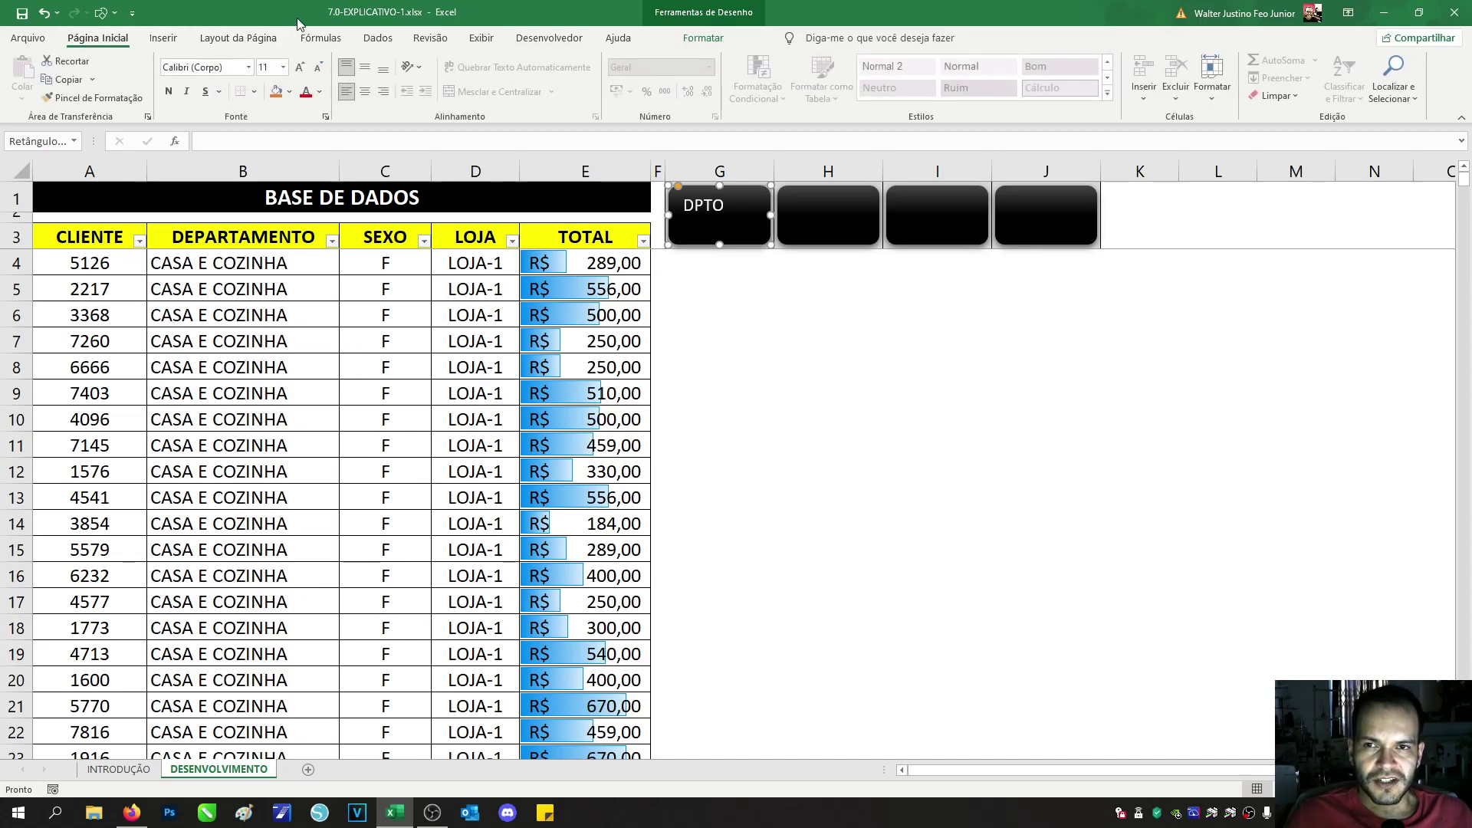
pyautogui.click(363, 70)
pyautogui.click(364, 96)
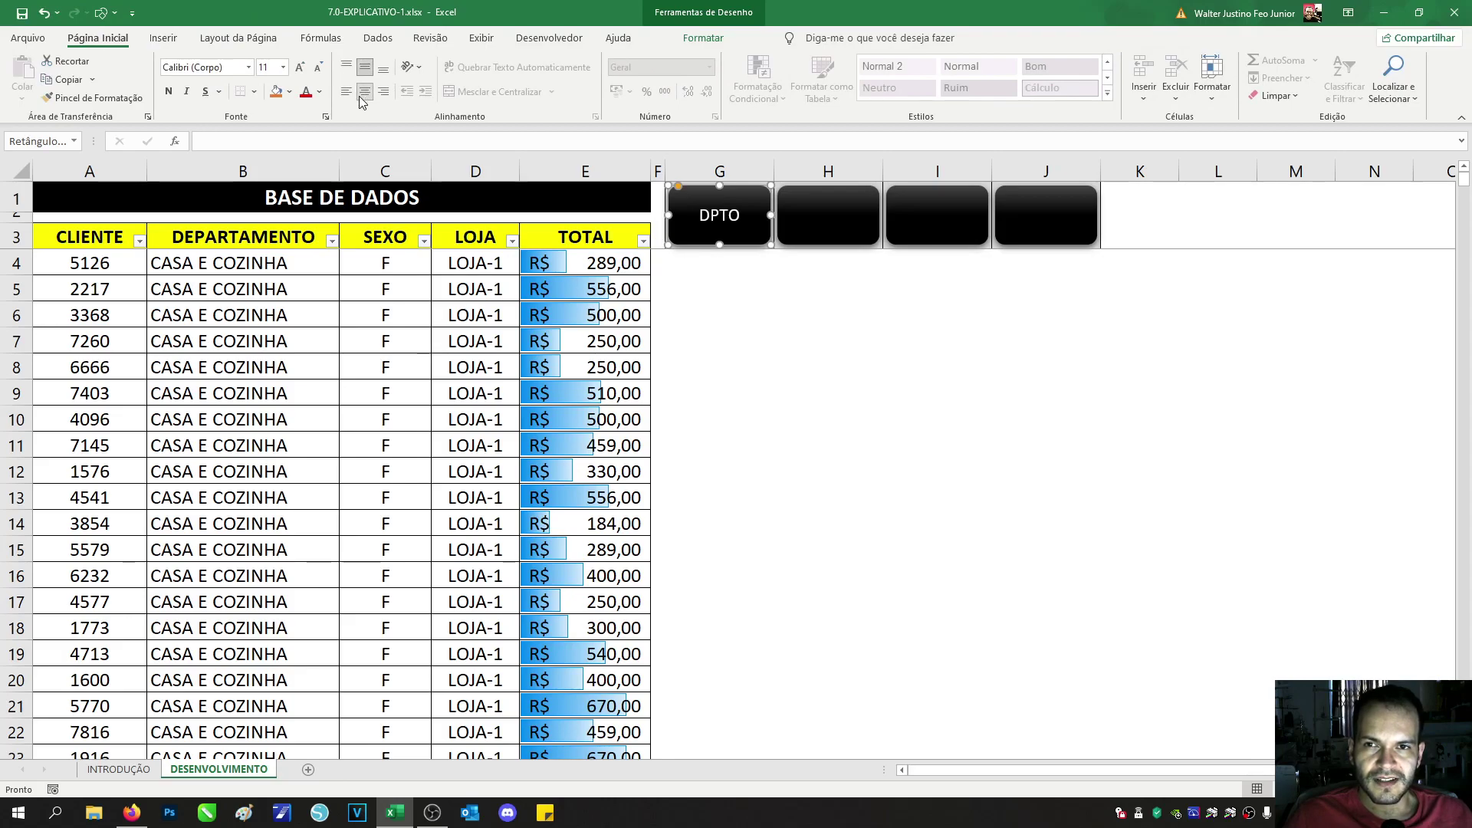
pyautogui.click(168, 92)
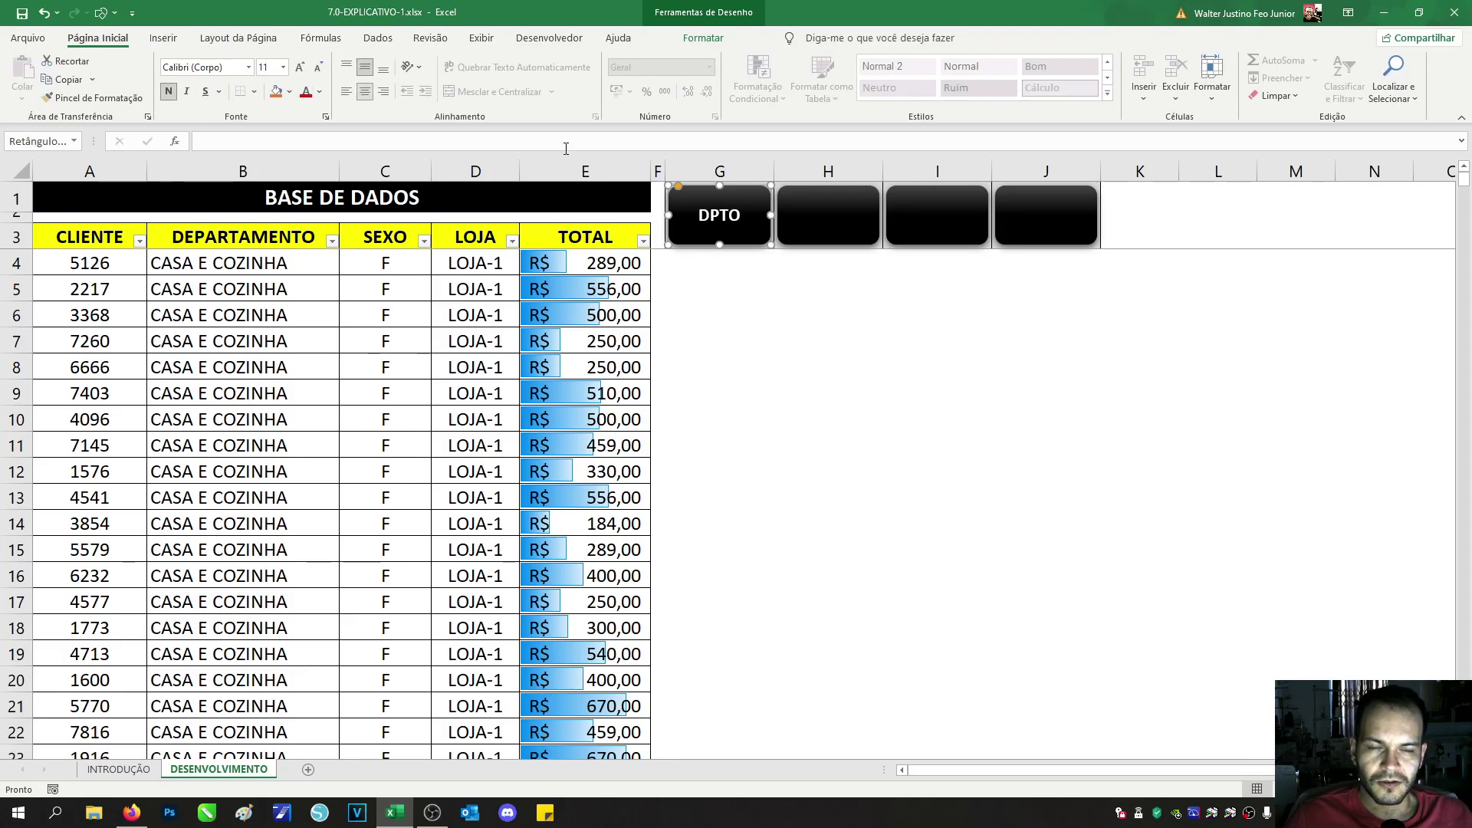
pyautogui.click(824, 234)
# Step: Label the second button SEXO, bold and centred both ways
pyautogui.rightClick(825, 232)
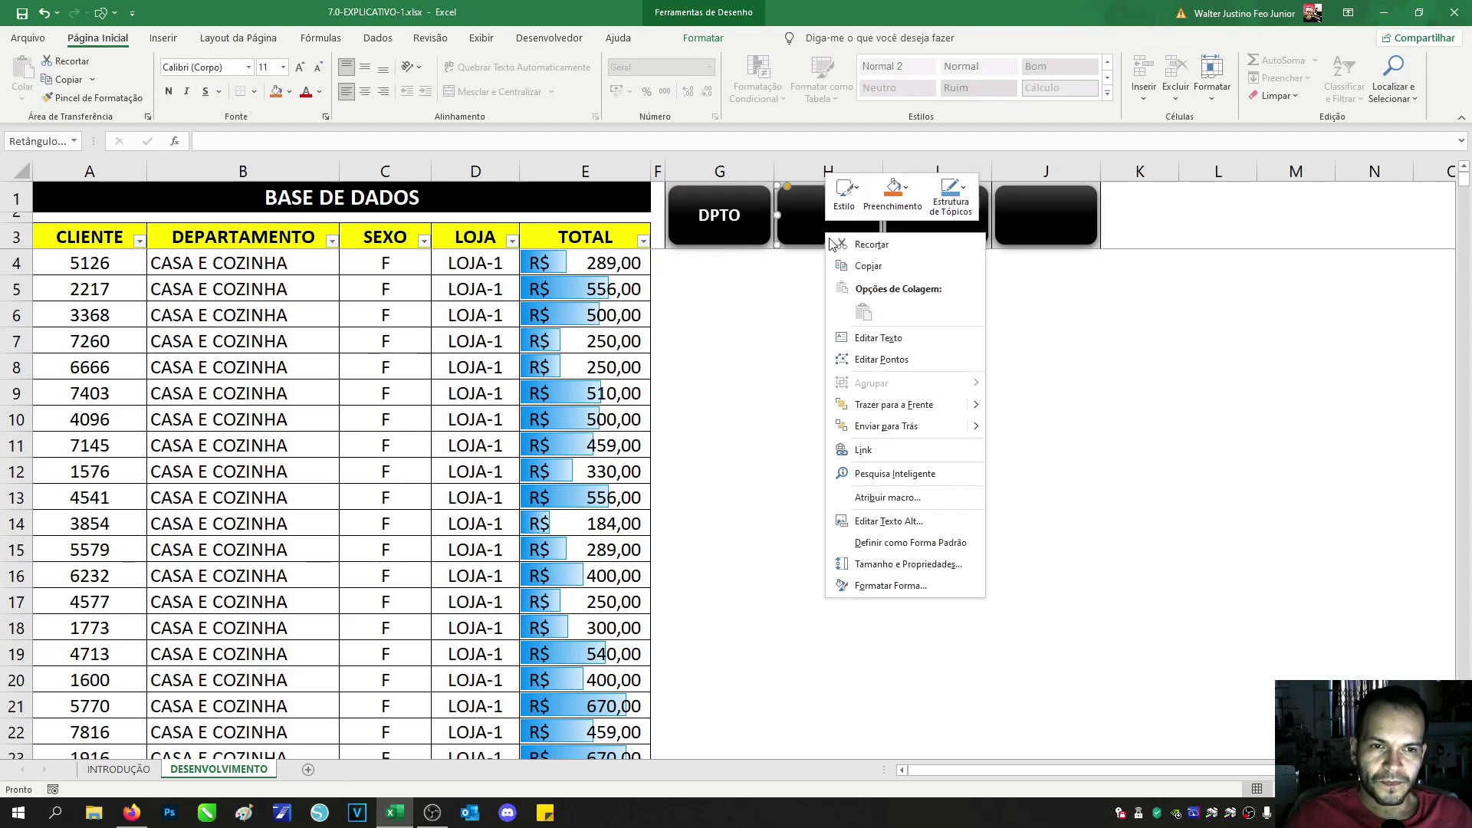
pyautogui.click(899, 337)
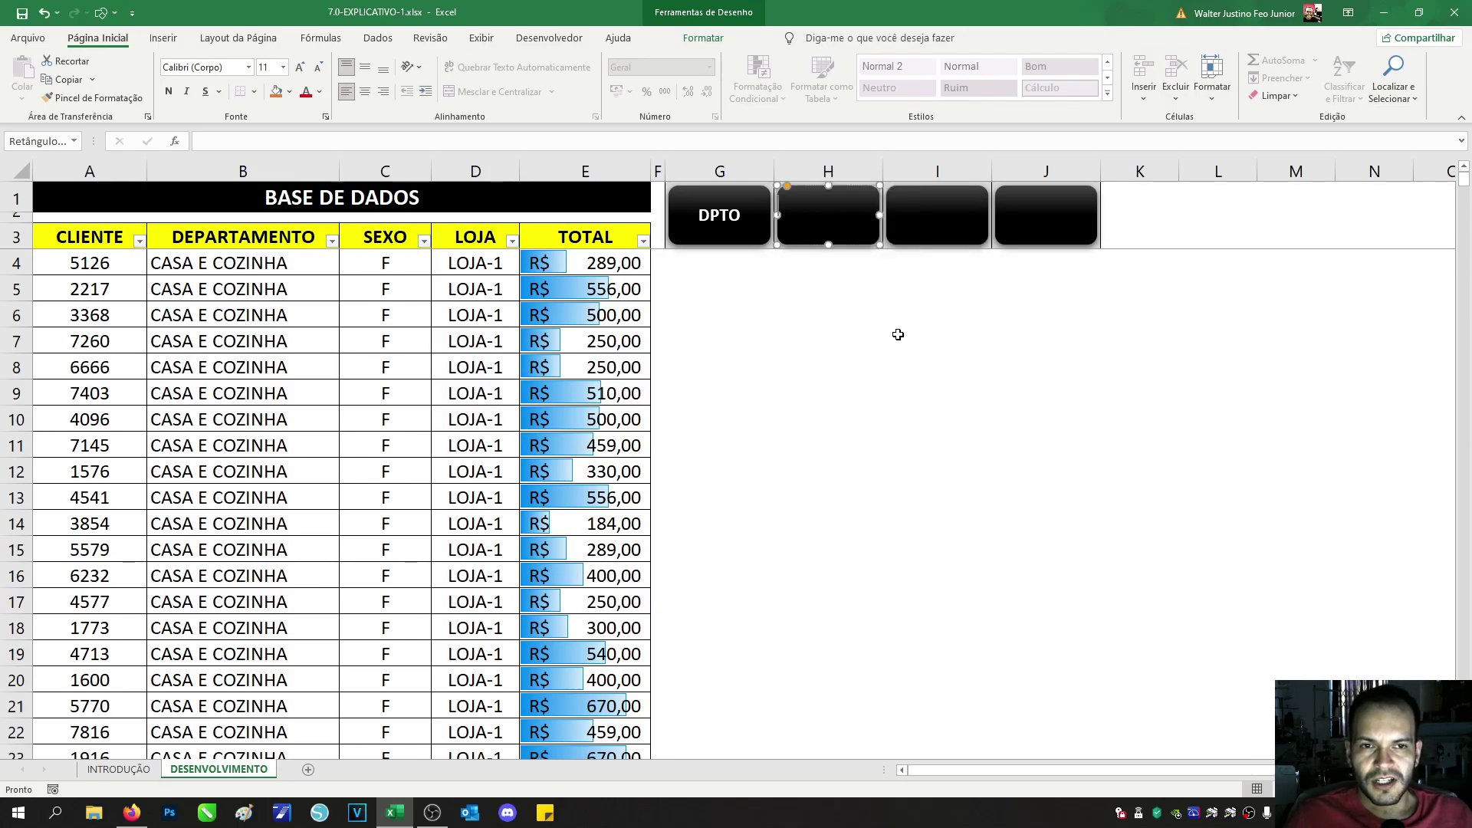
pyautogui.write('SEXO')
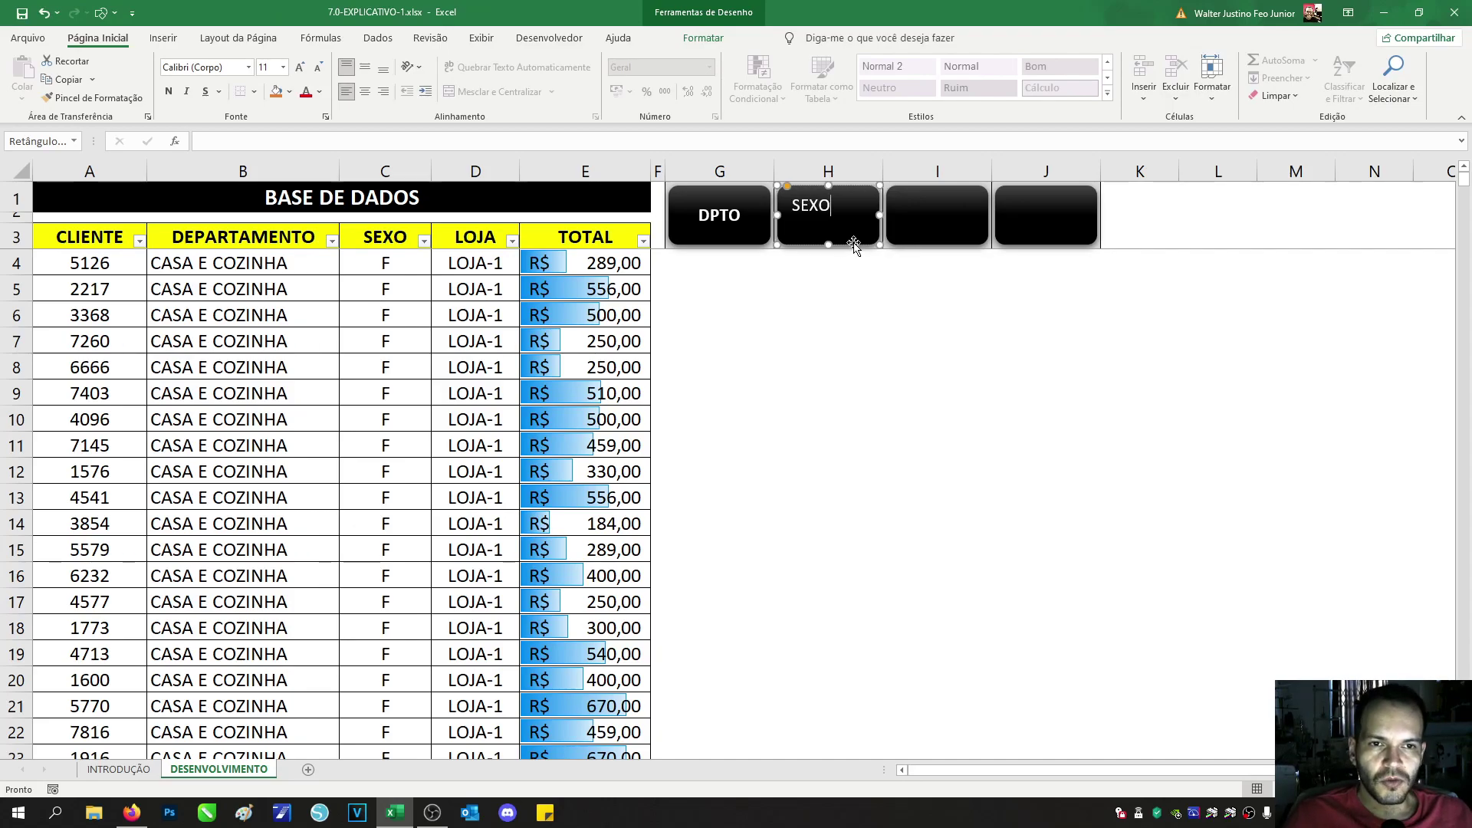
pyautogui.click(365, 67)
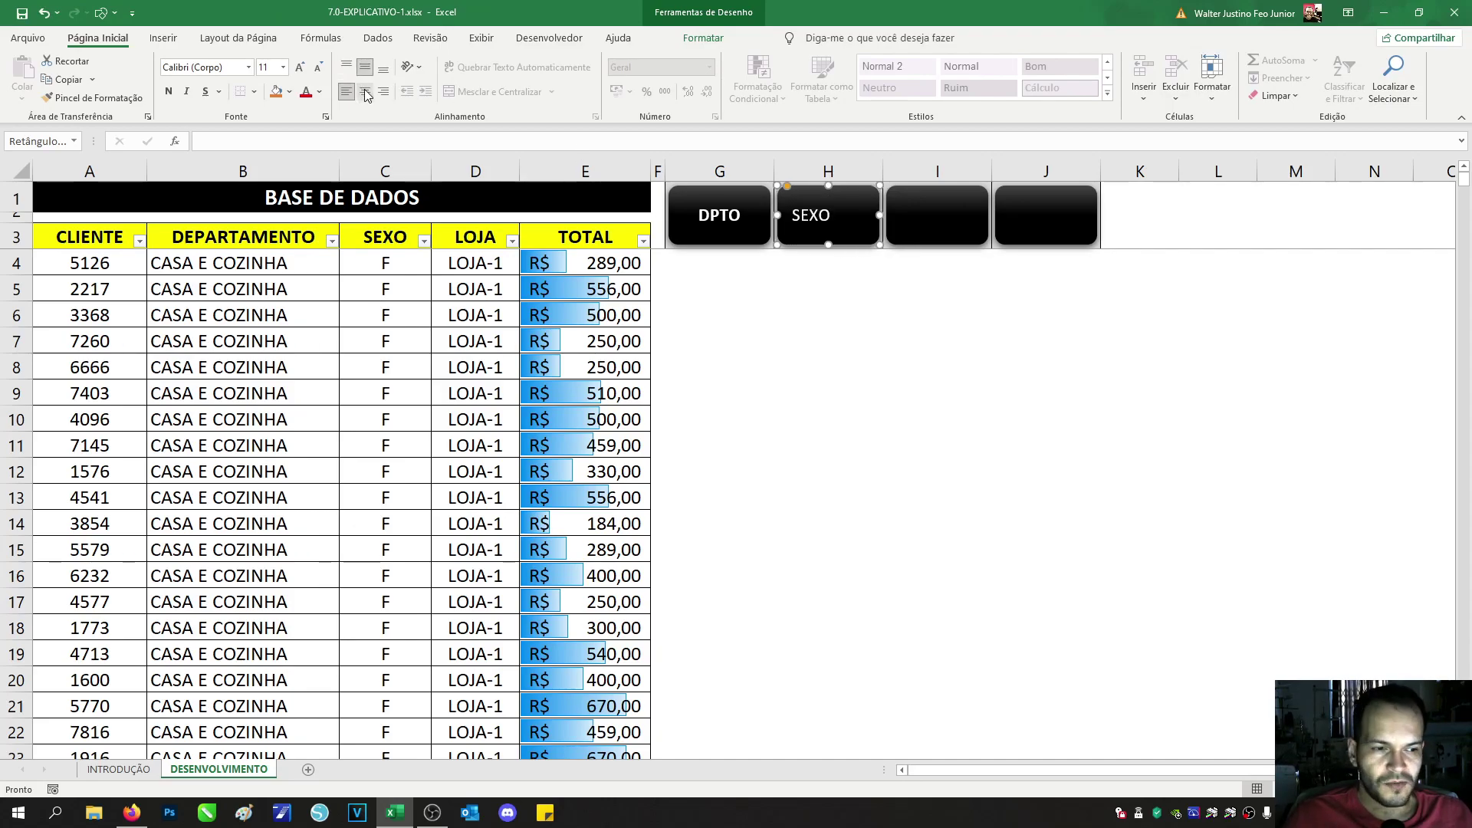
pyautogui.click(365, 92)
pyautogui.click(168, 91)
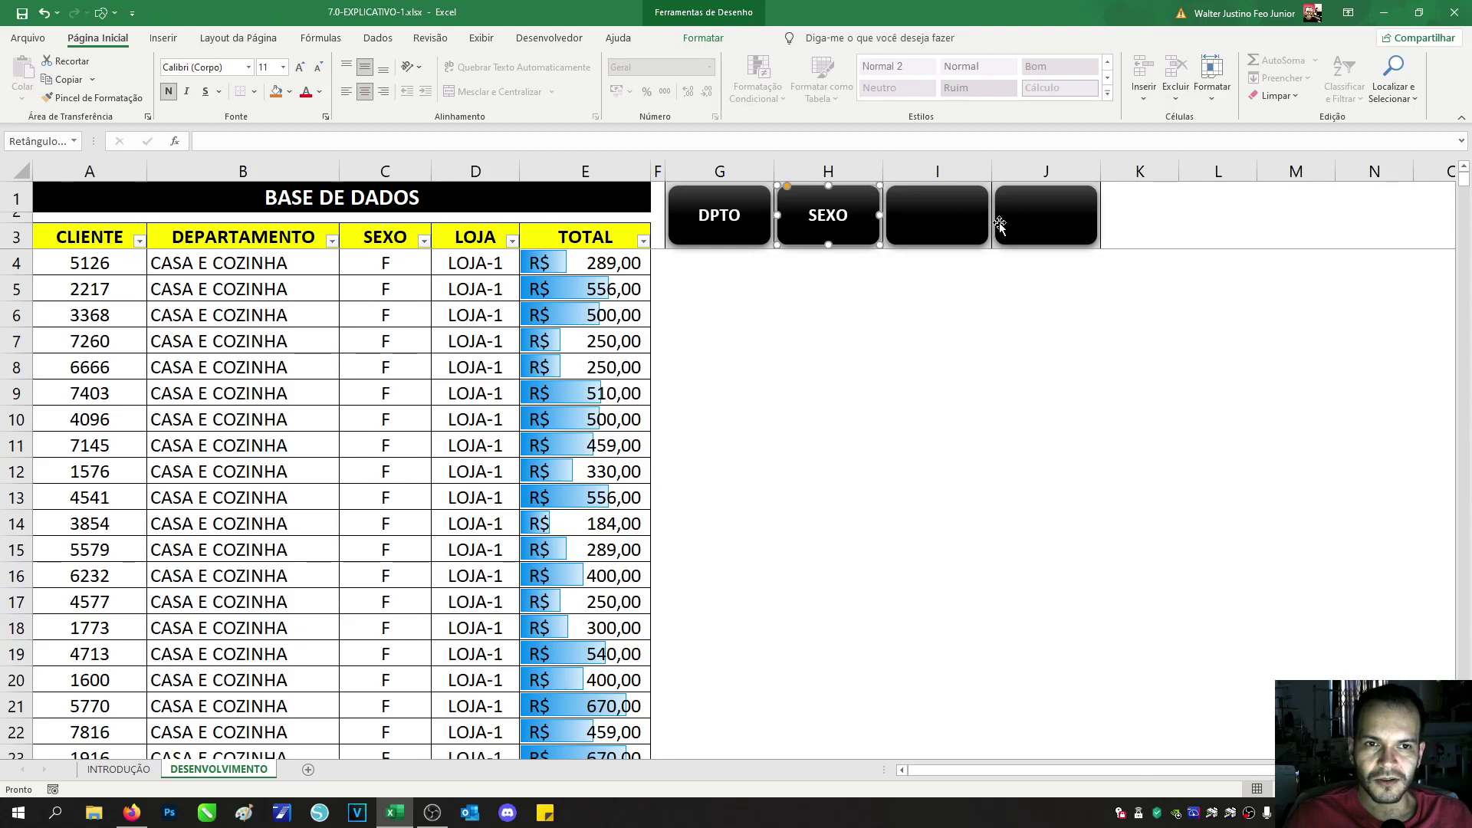
# Step: Label the third button LOJA, bold and centred both ways
pyautogui.rightClick(957, 217)
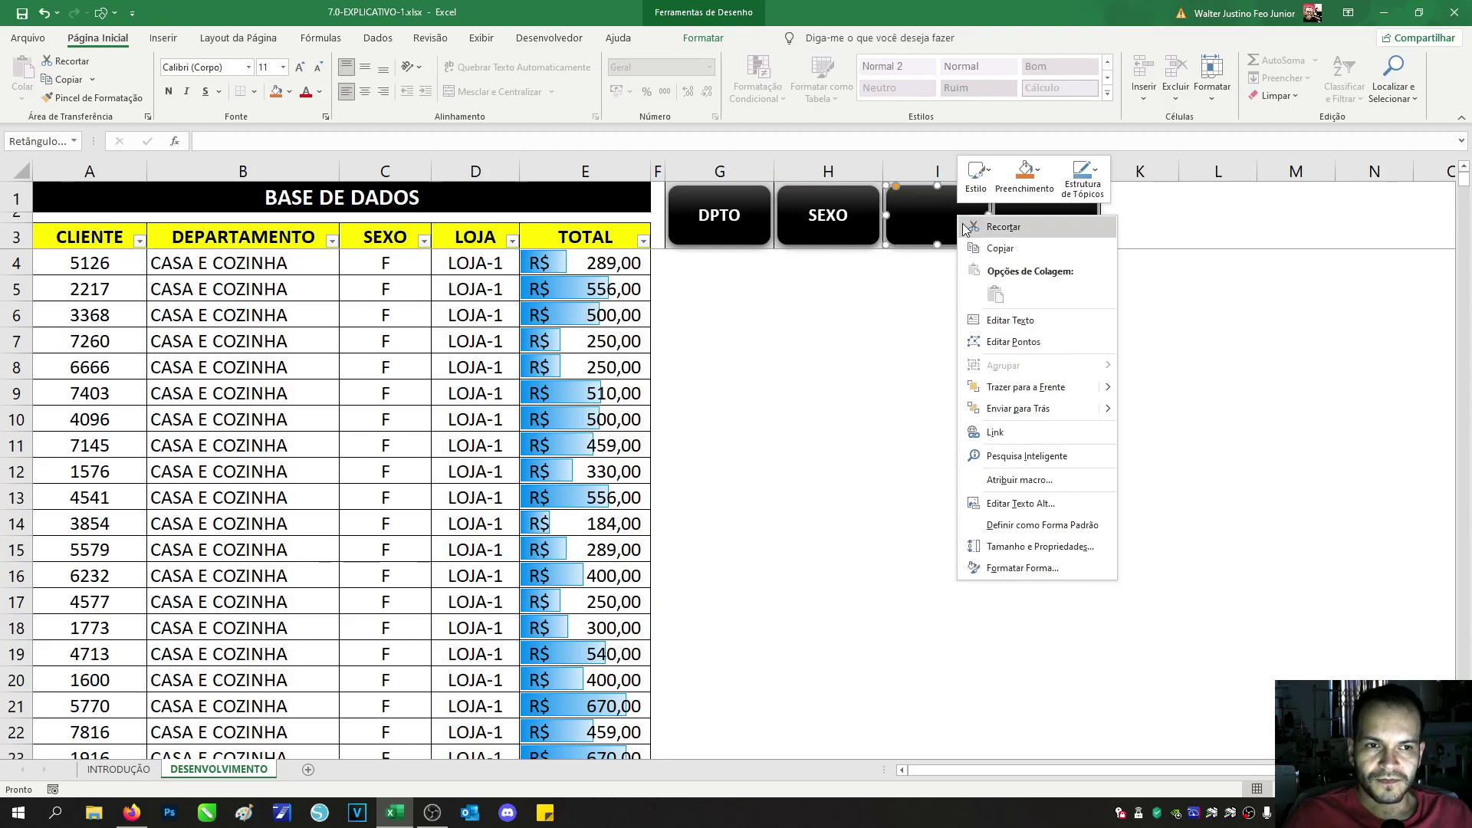
pyautogui.click(983, 306)
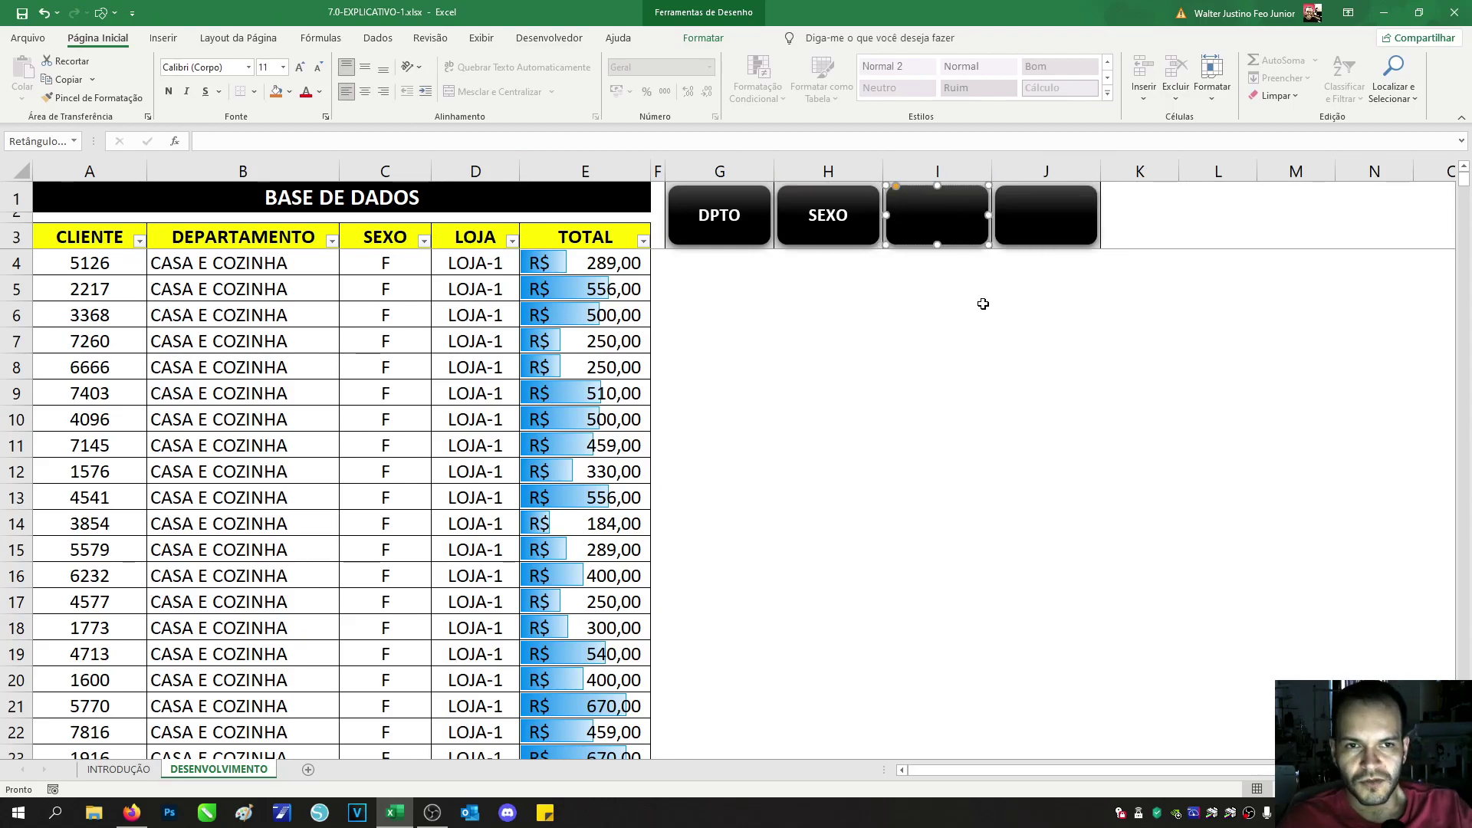
pyautogui.write('LOJA')
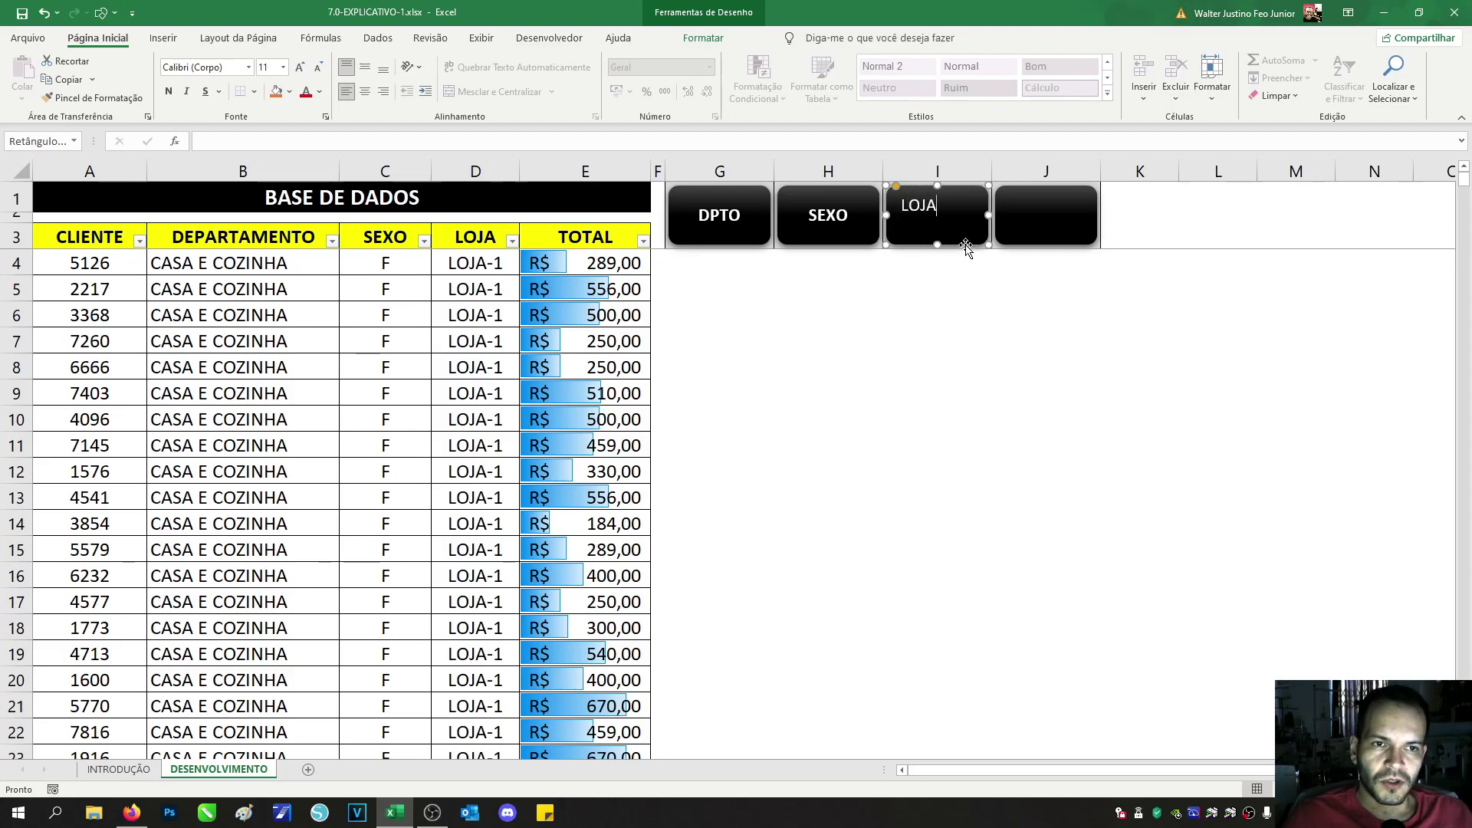
pyautogui.click(365, 67)
pyautogui.click(368, 91)
pyautogui.click(168, 92)
# Step: Label the fourth button TOTAL, bold and centred both ways
pyautogui.click(1073, 220)
pyautogui.rightClick(1073, 221)
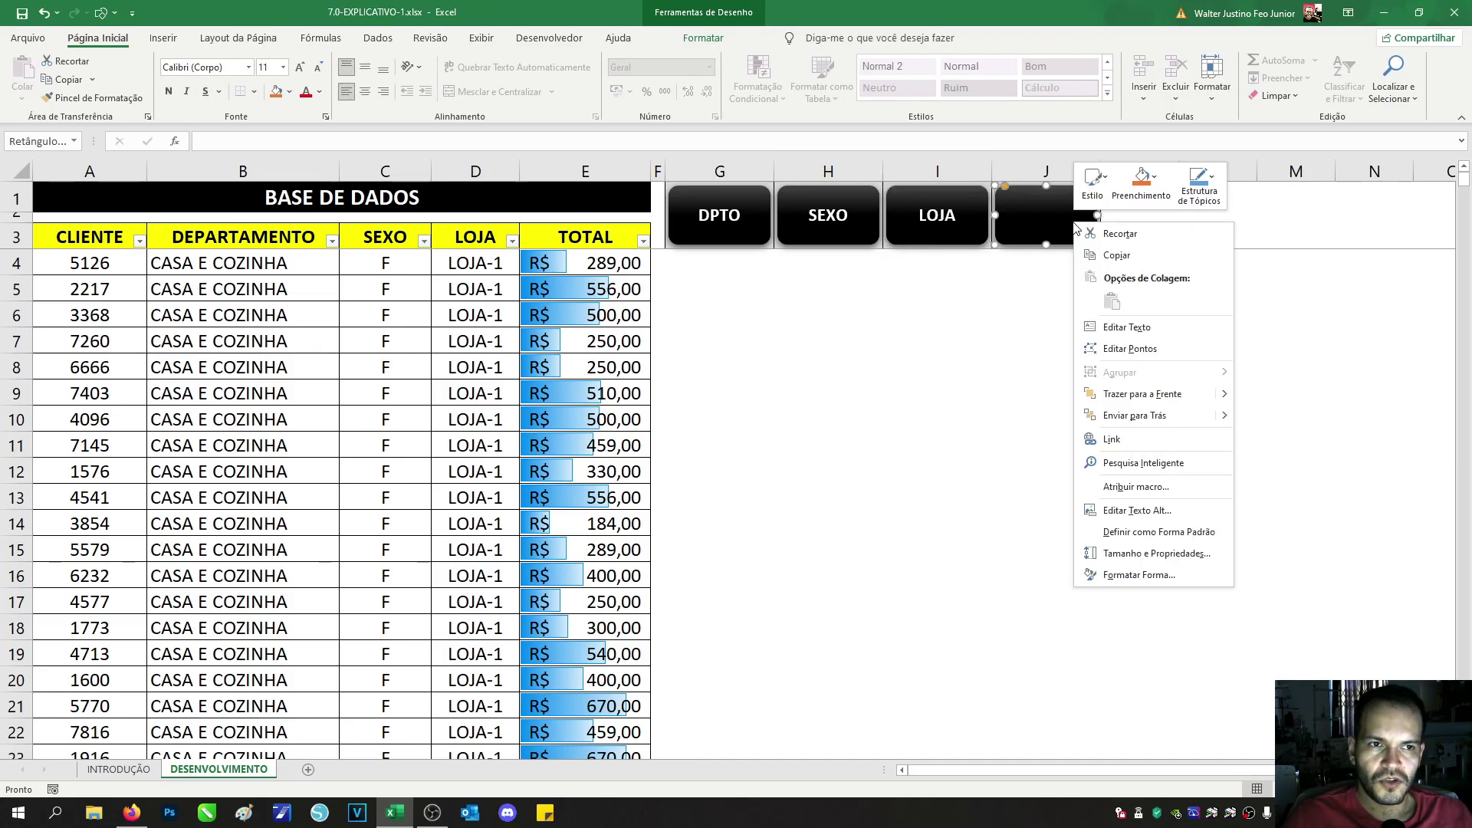
pyautogui.click(1120, 328)
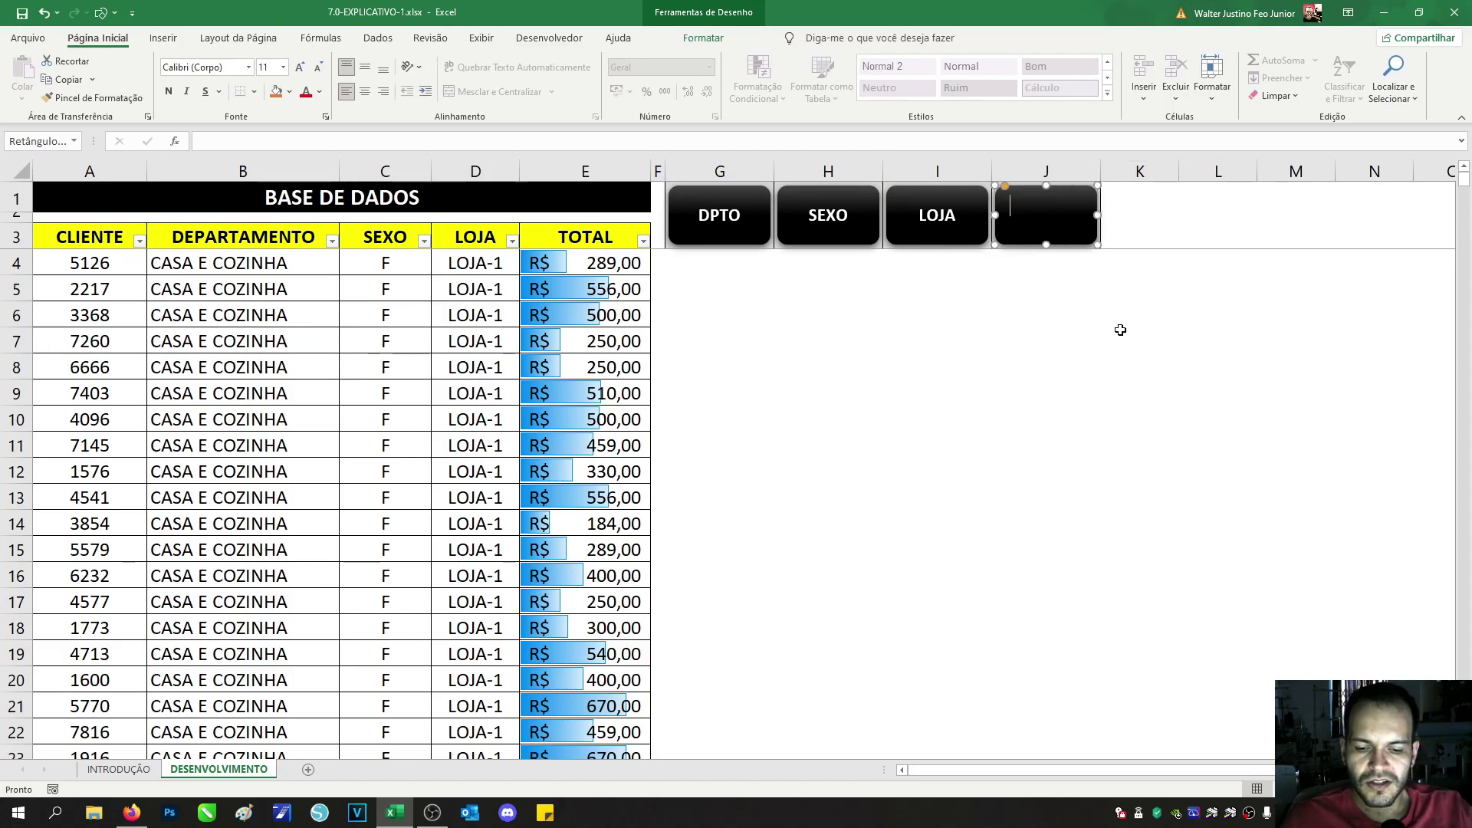
pyautogui.write('TOTAL')
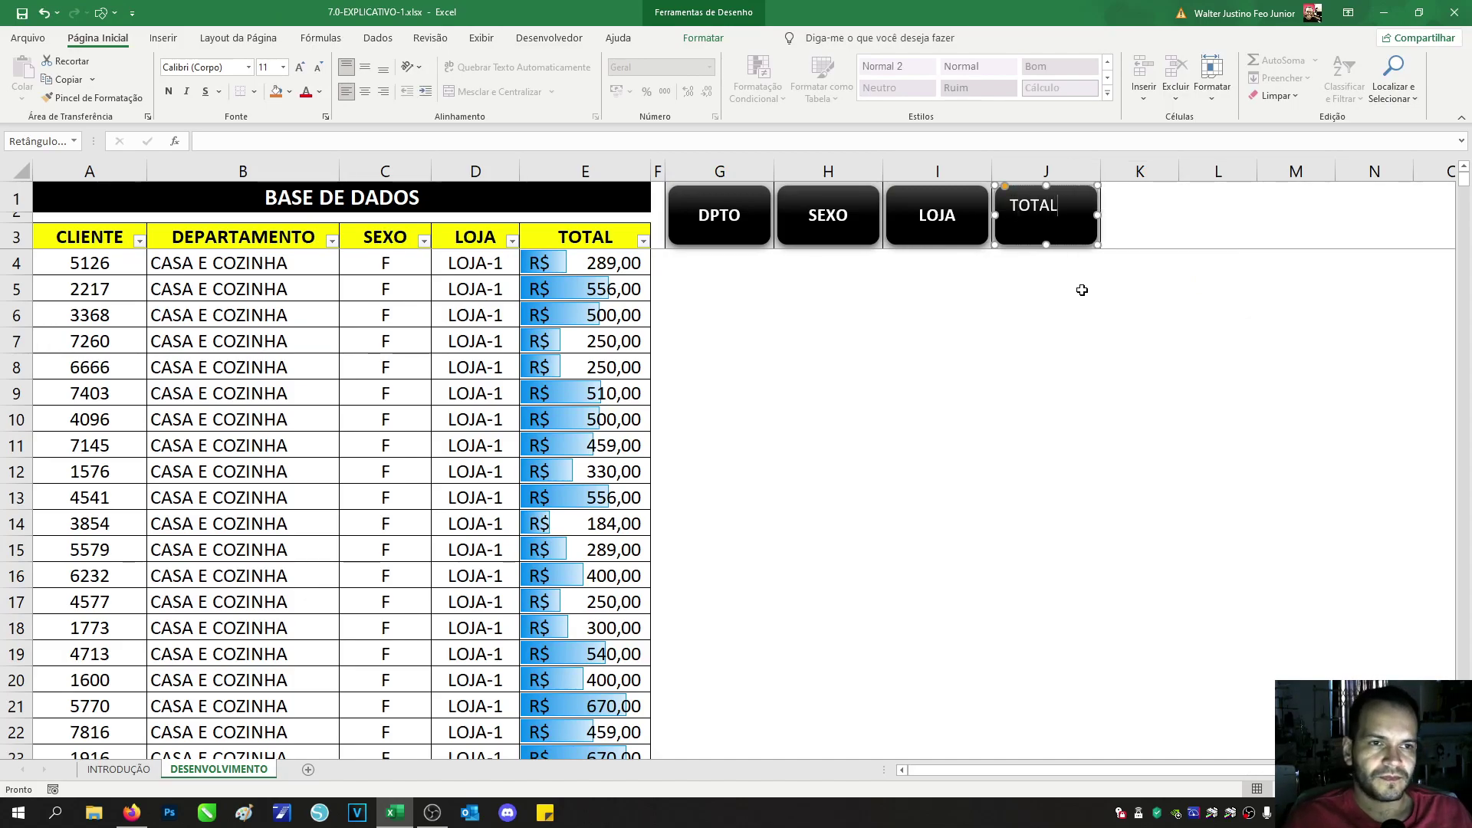
pyautogui.click(365, 91)
pyautogui.click(365, 70)
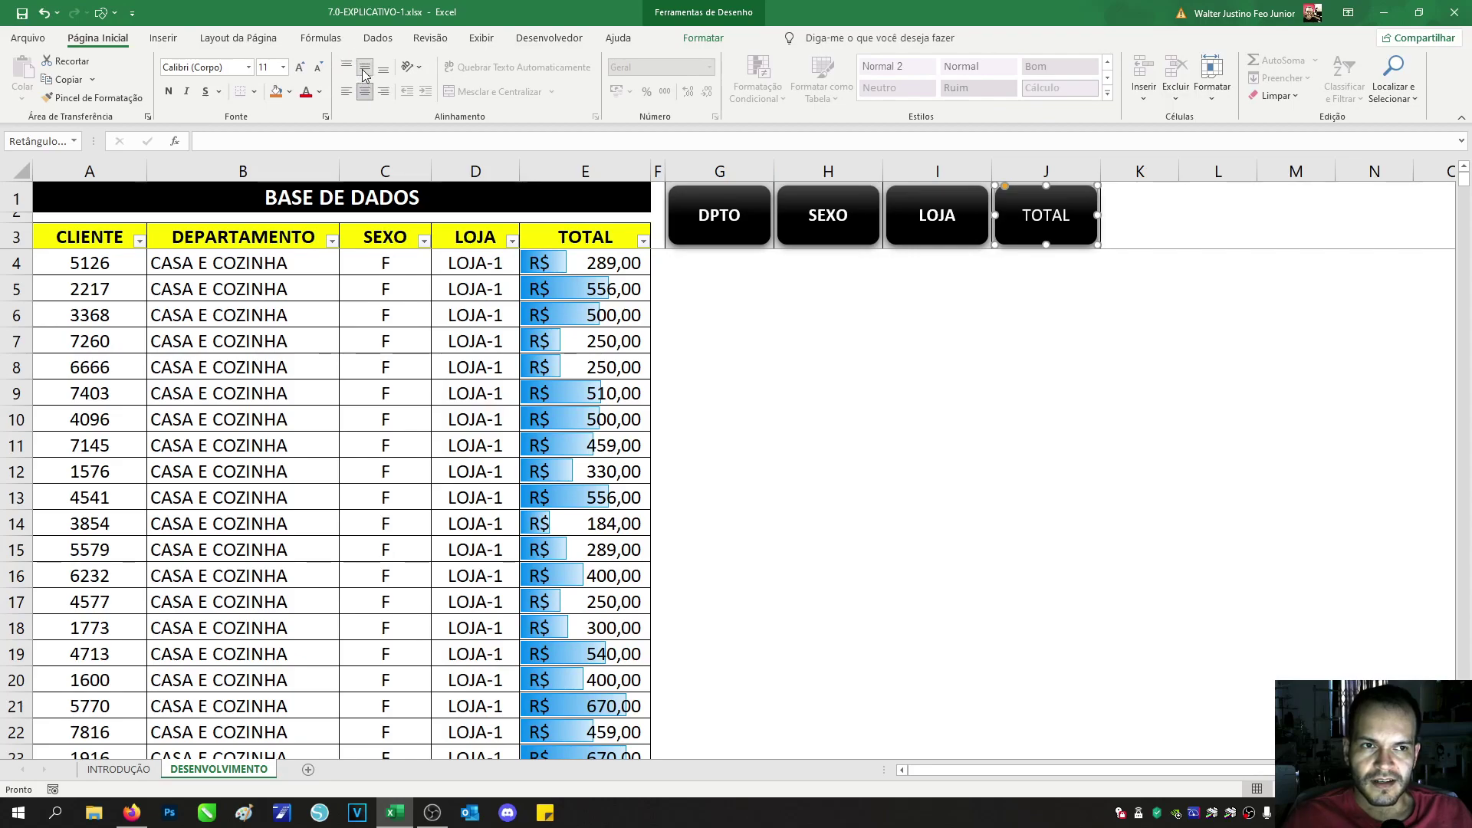
pyautogui.click(169, 92)
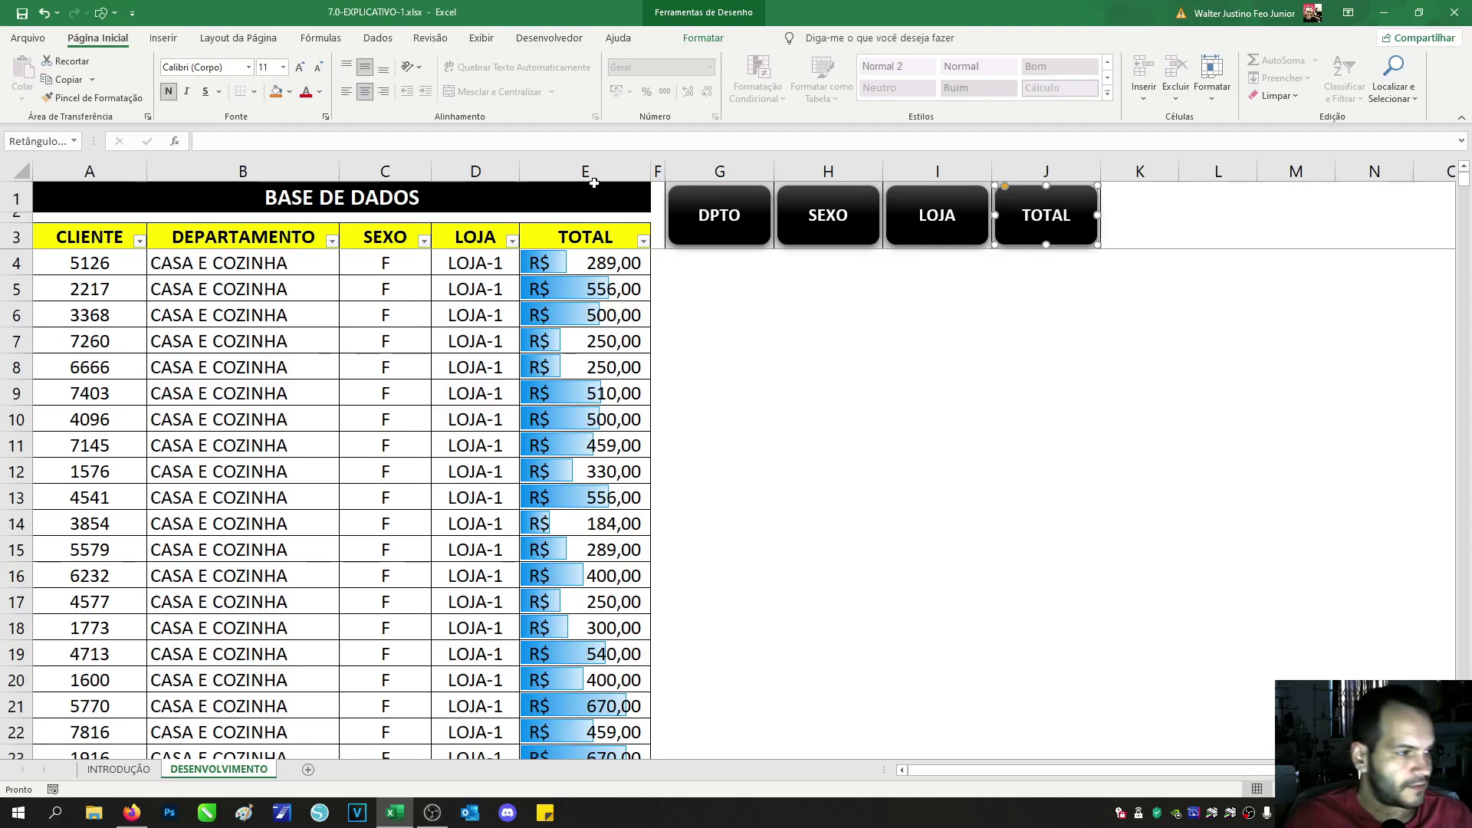
pyautogui.click(964, 367)
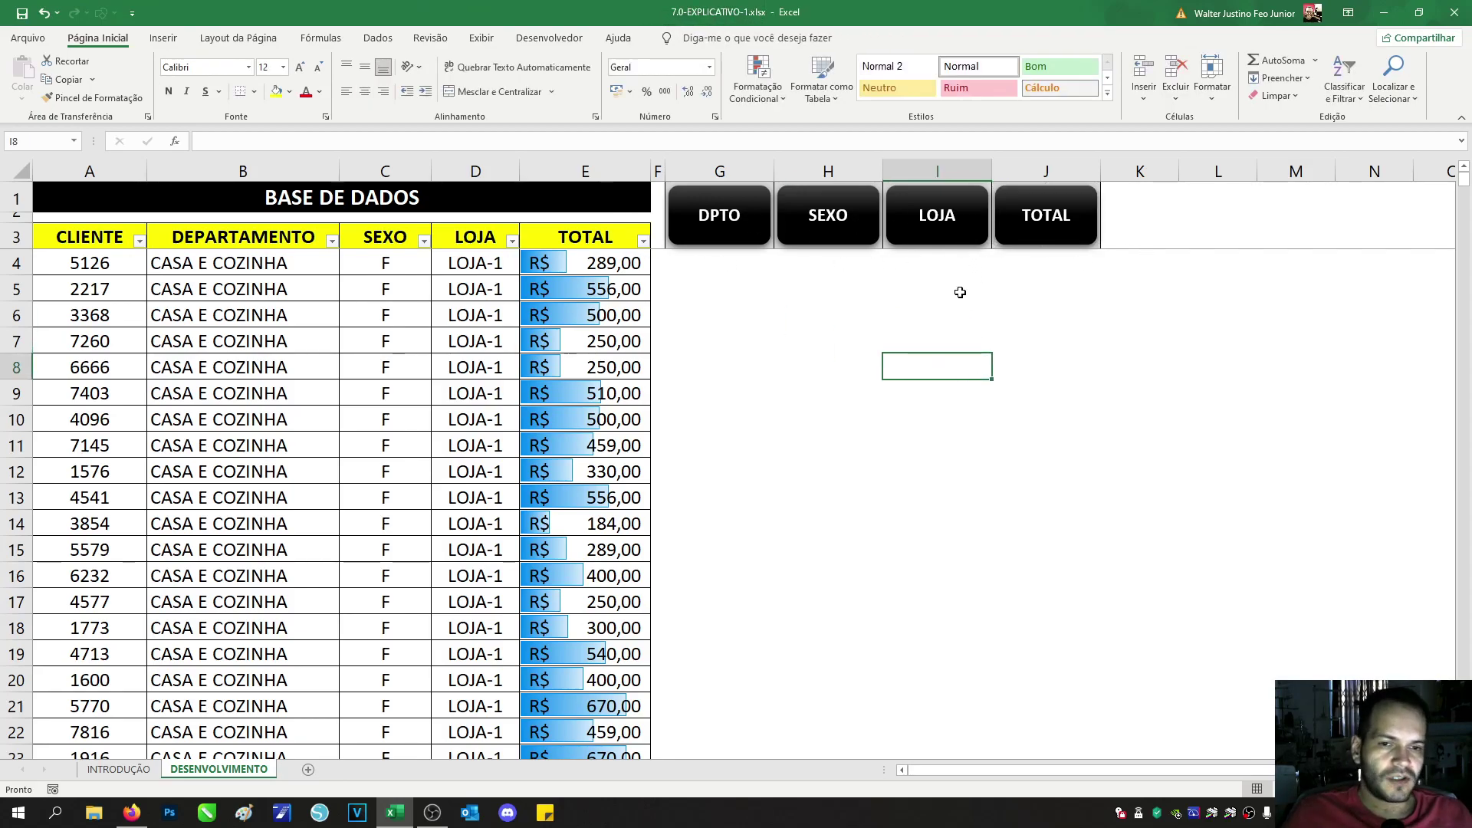
# Step: Turn off the Filtro dropdowns on the table's header row A3:E3
pyautogui.moveTo(554, 238); pyautogui.dragTo(115, 234)
pyautogui.click(378, 37)
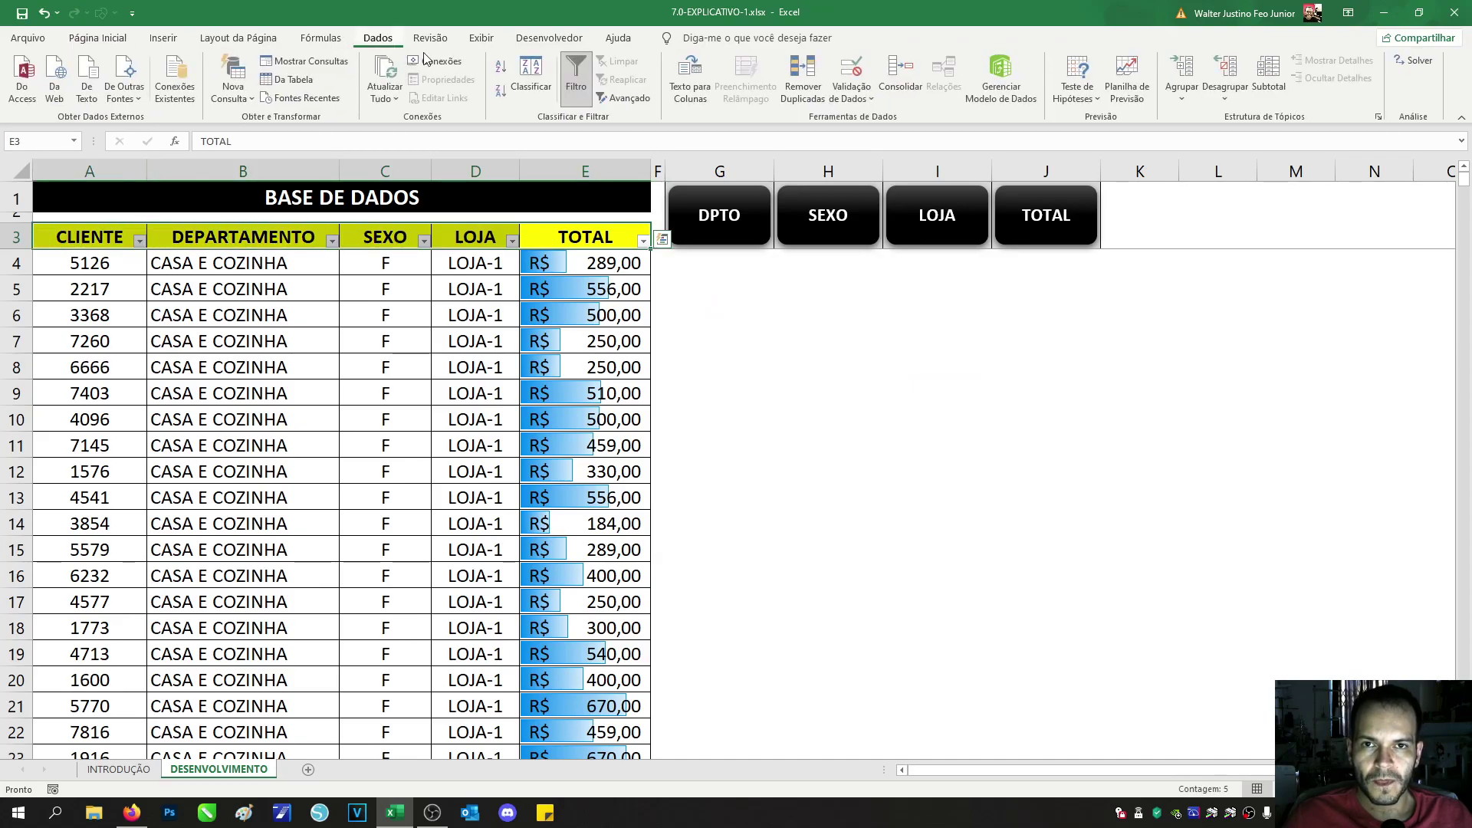
pyautogui.click(591, 81)
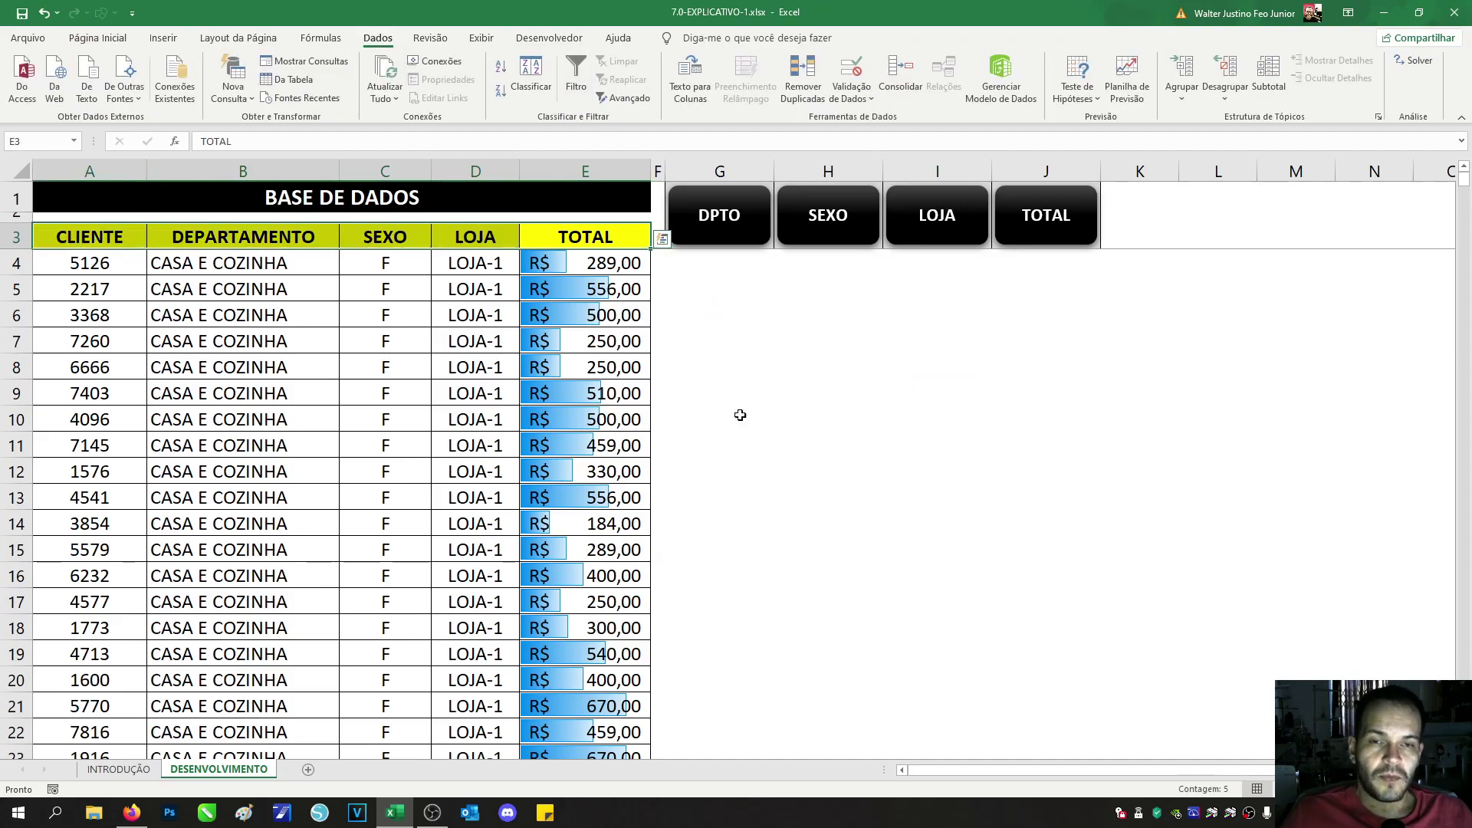
pyautogui.click(798, 344)
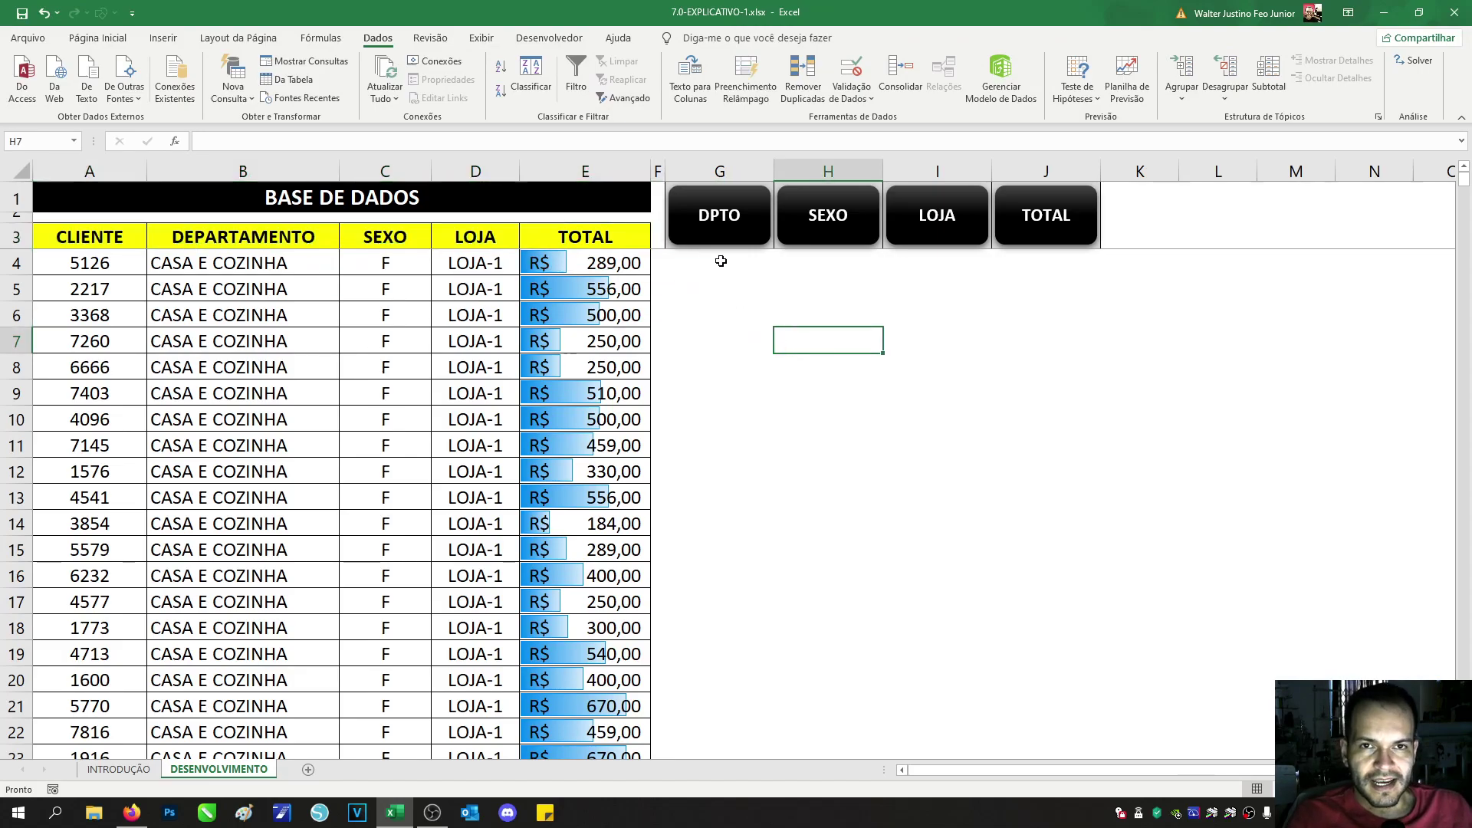
pyautogui.moveTo(130, 233); pyautogui.dragTo(661, 464)
pyautogui.click(385, 290)
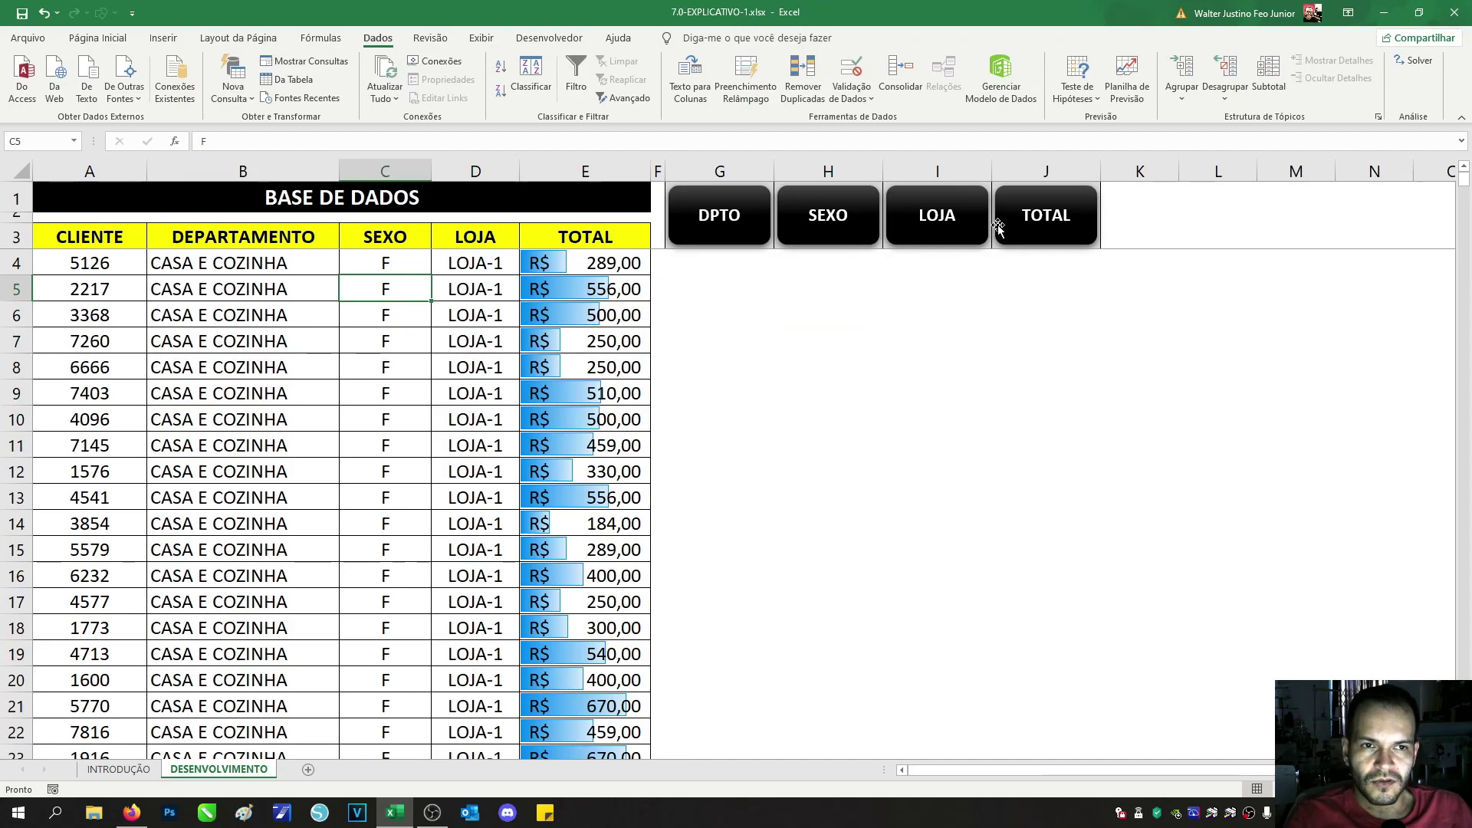
# Step: Open Classificar on the header row, then cancel without sorting
pyautogui.moveTo(94, 234); pyautogui.dragTo(565, 243)
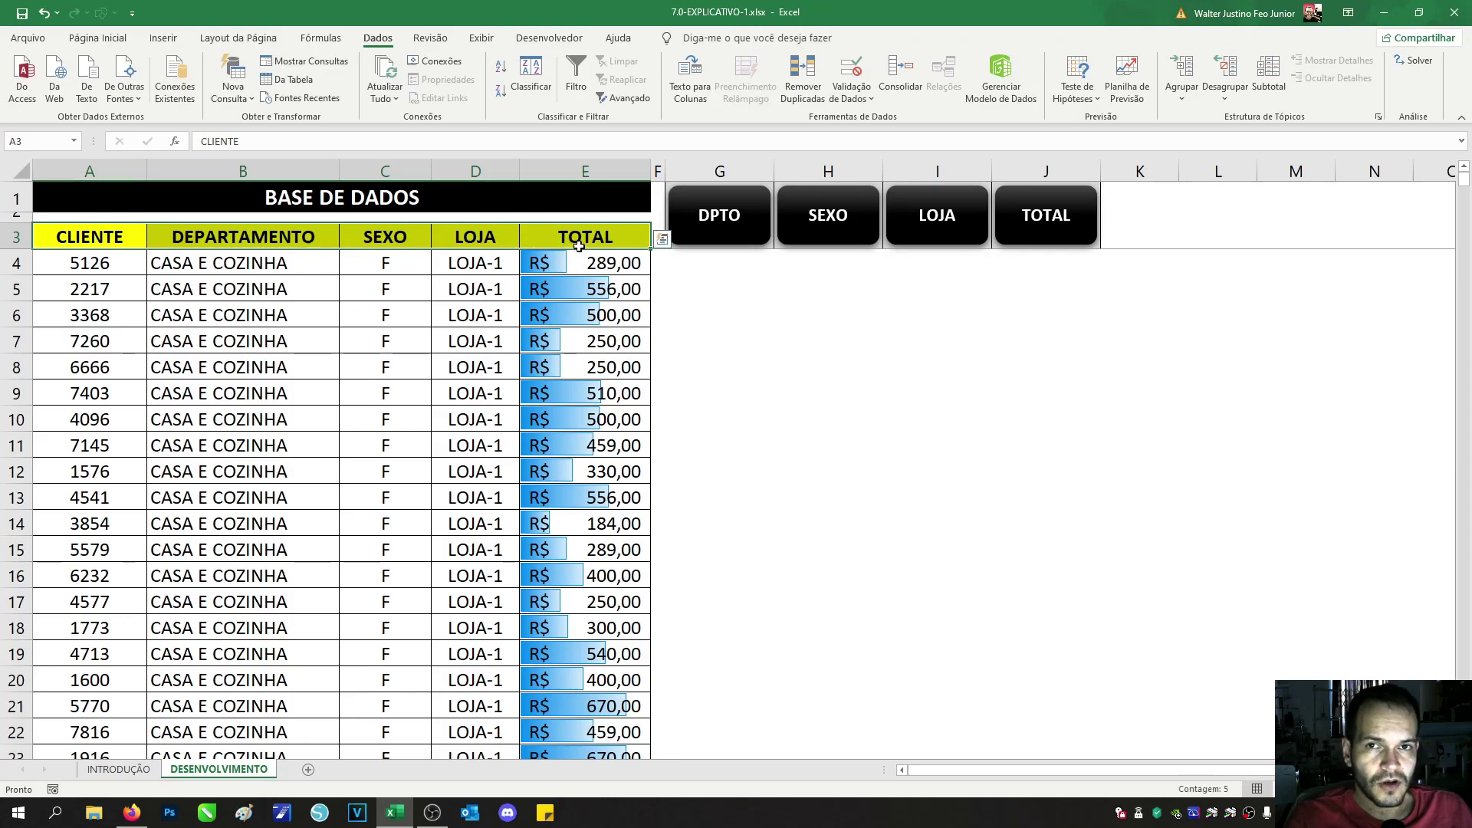
pyautogui.click(531, 76)
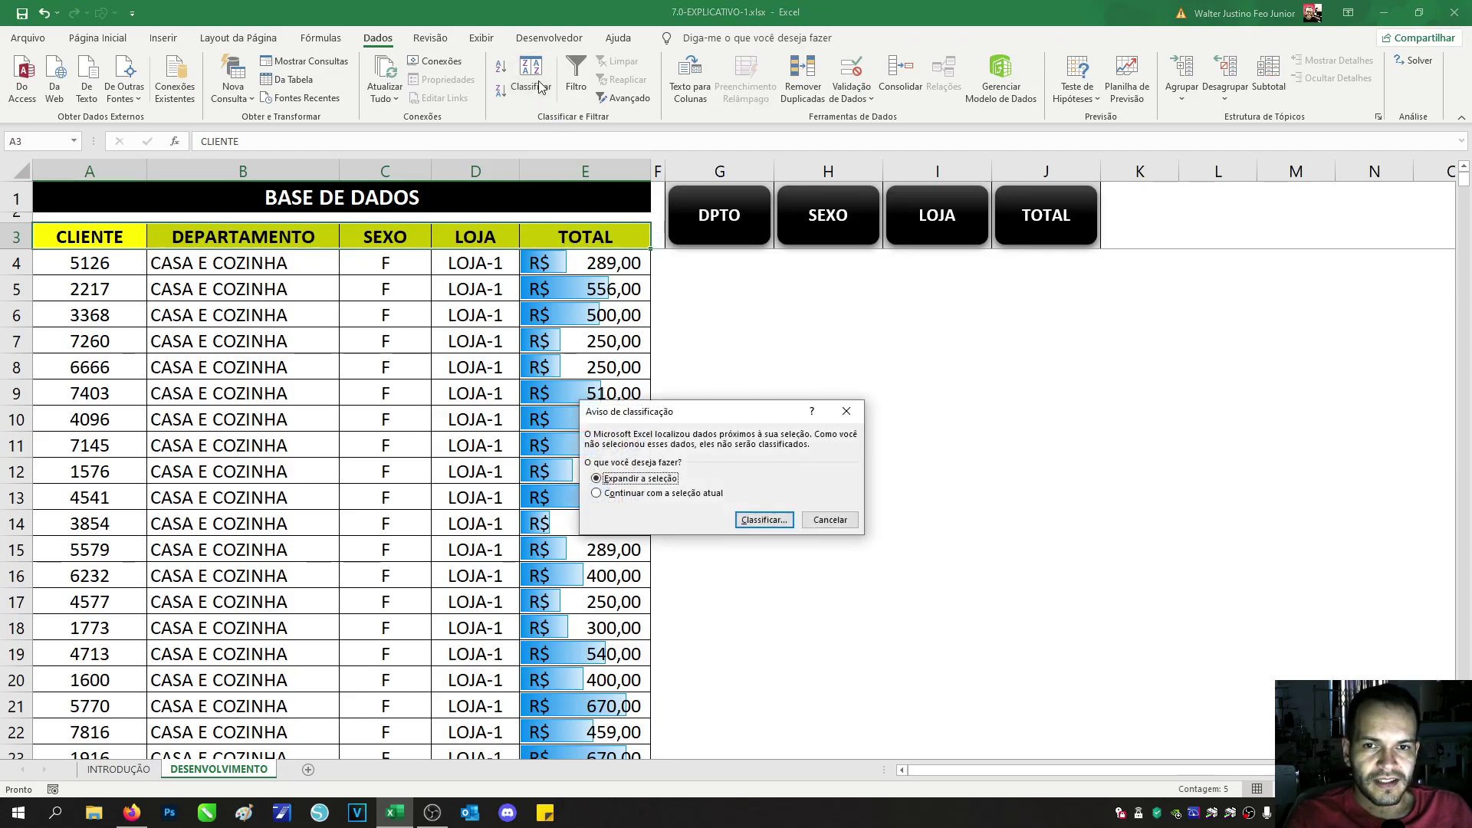
pyautogui.click(823, 525)
pyautogui.click(760, 398)
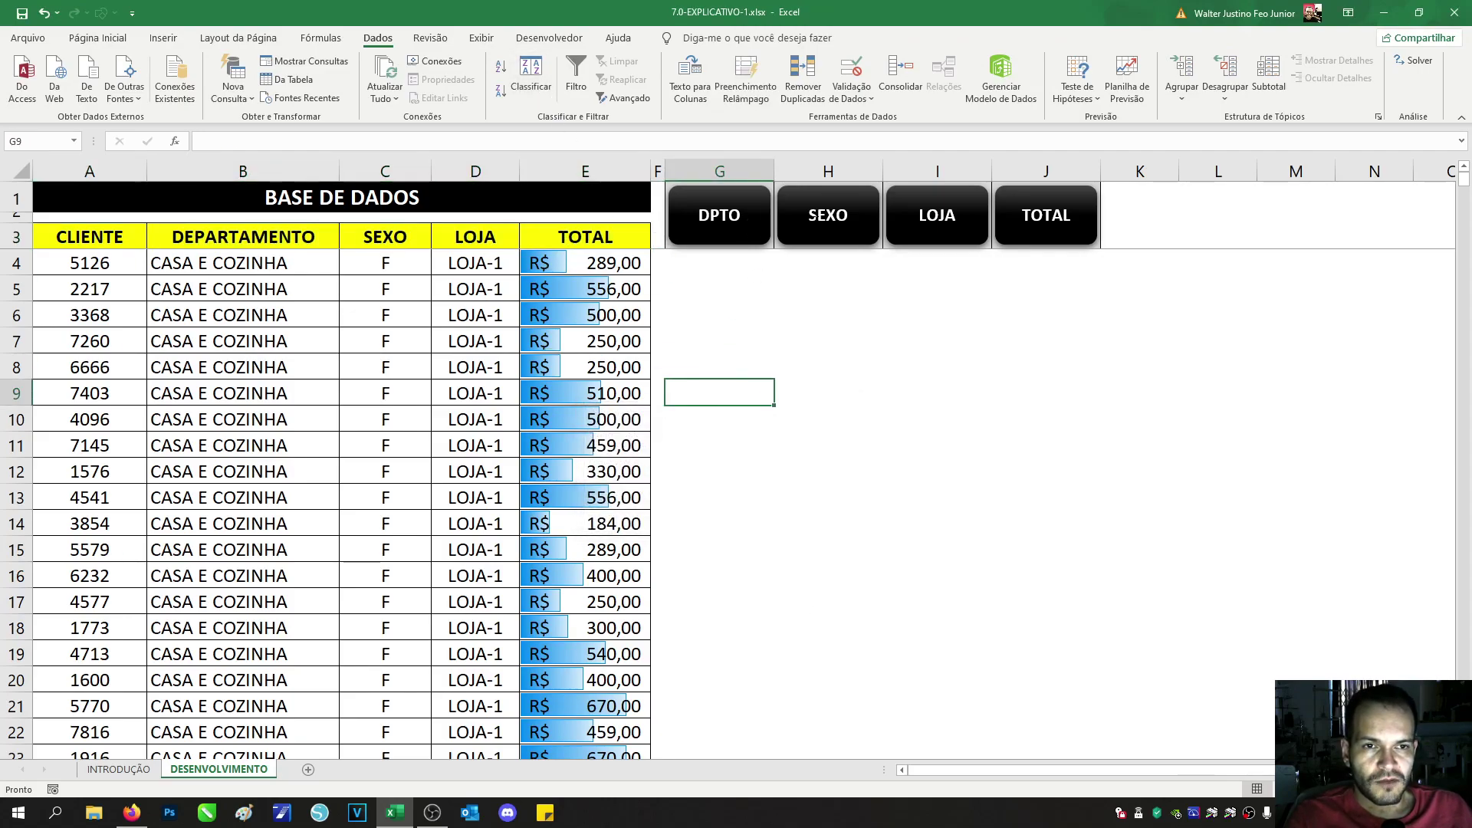
pyautogui.click(114, 770)
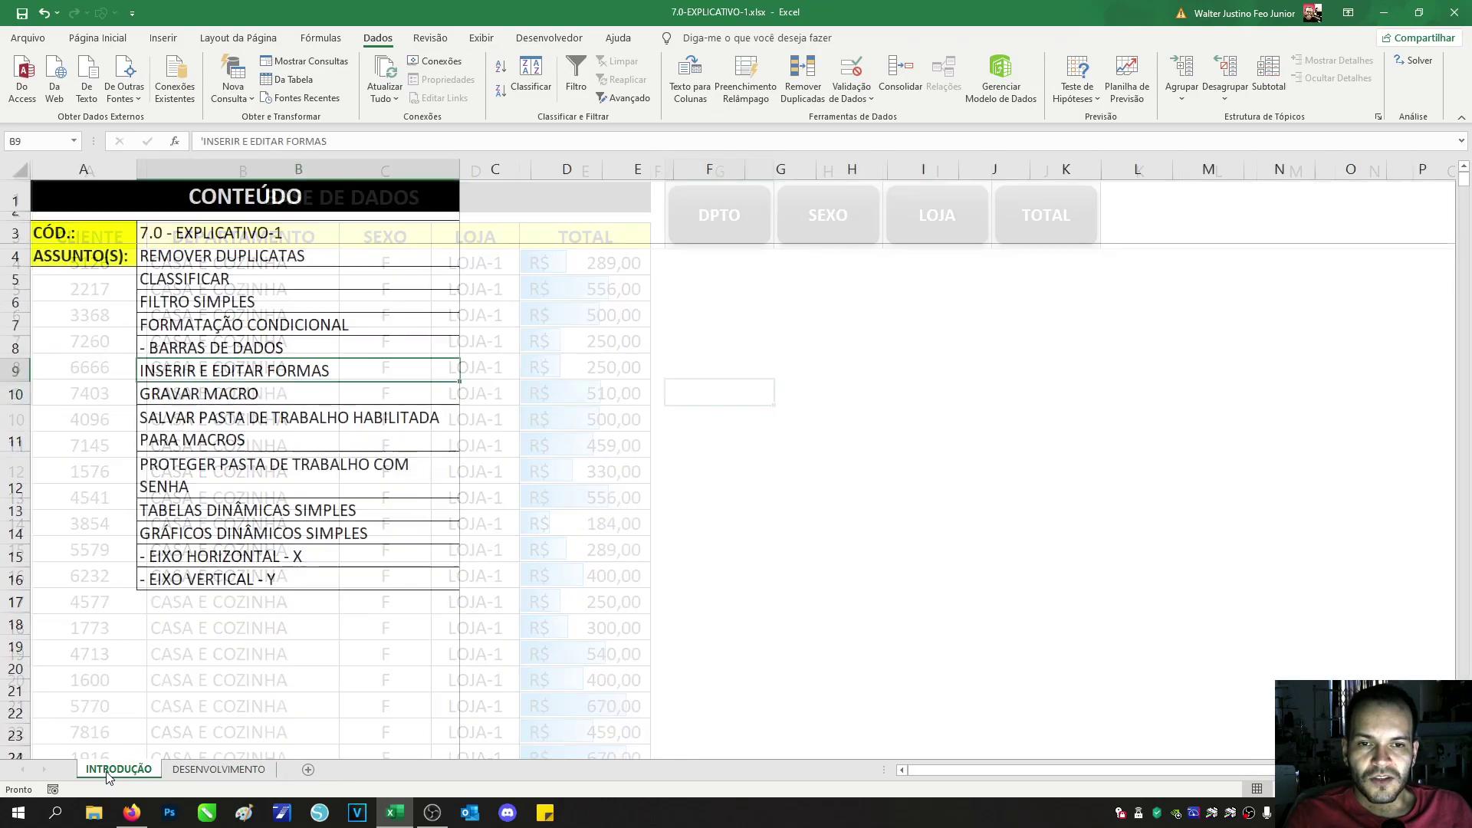
pyautogui.click(239, 394)
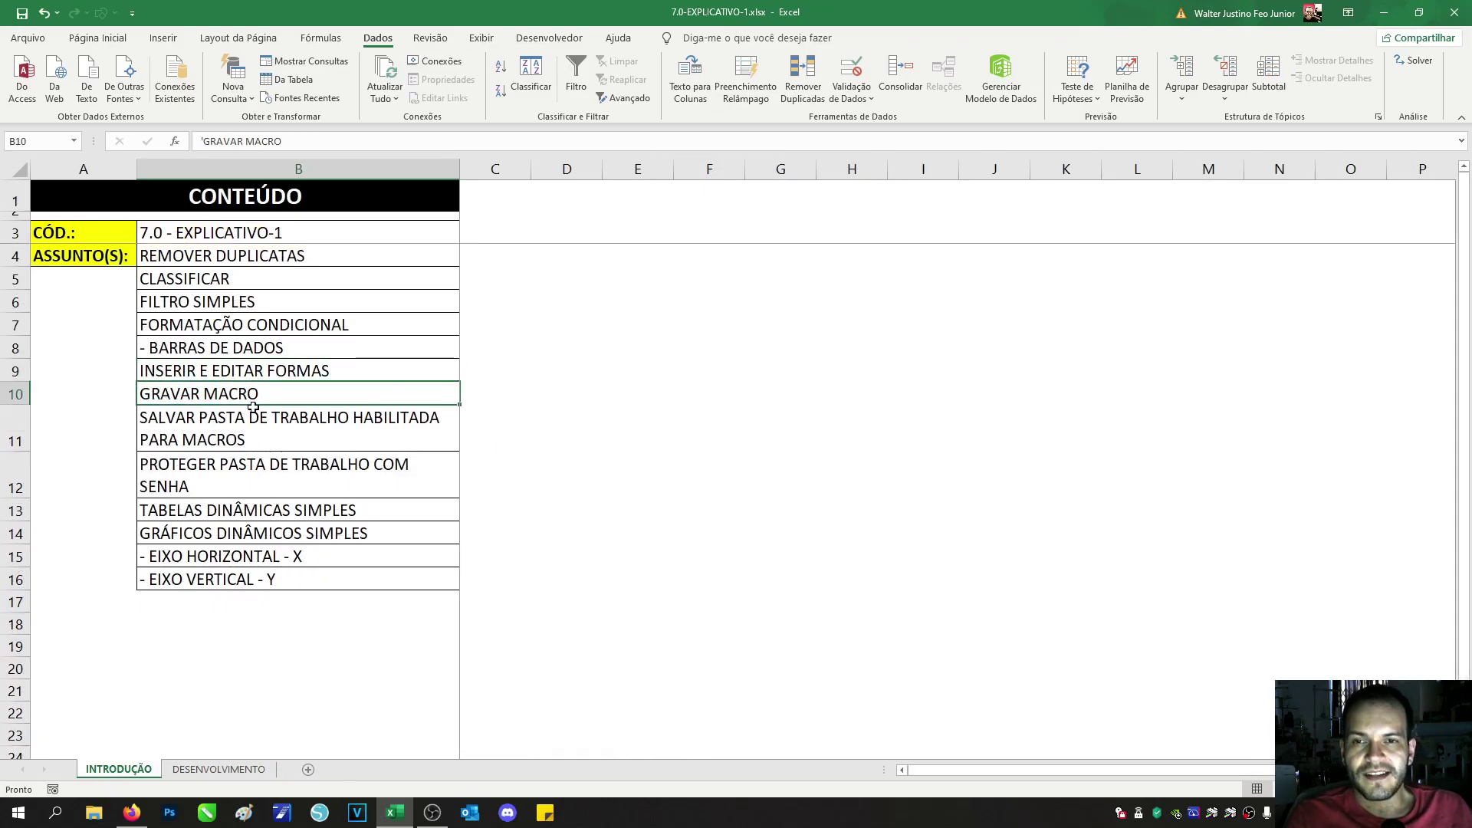
pyautogui.click(213, 771)
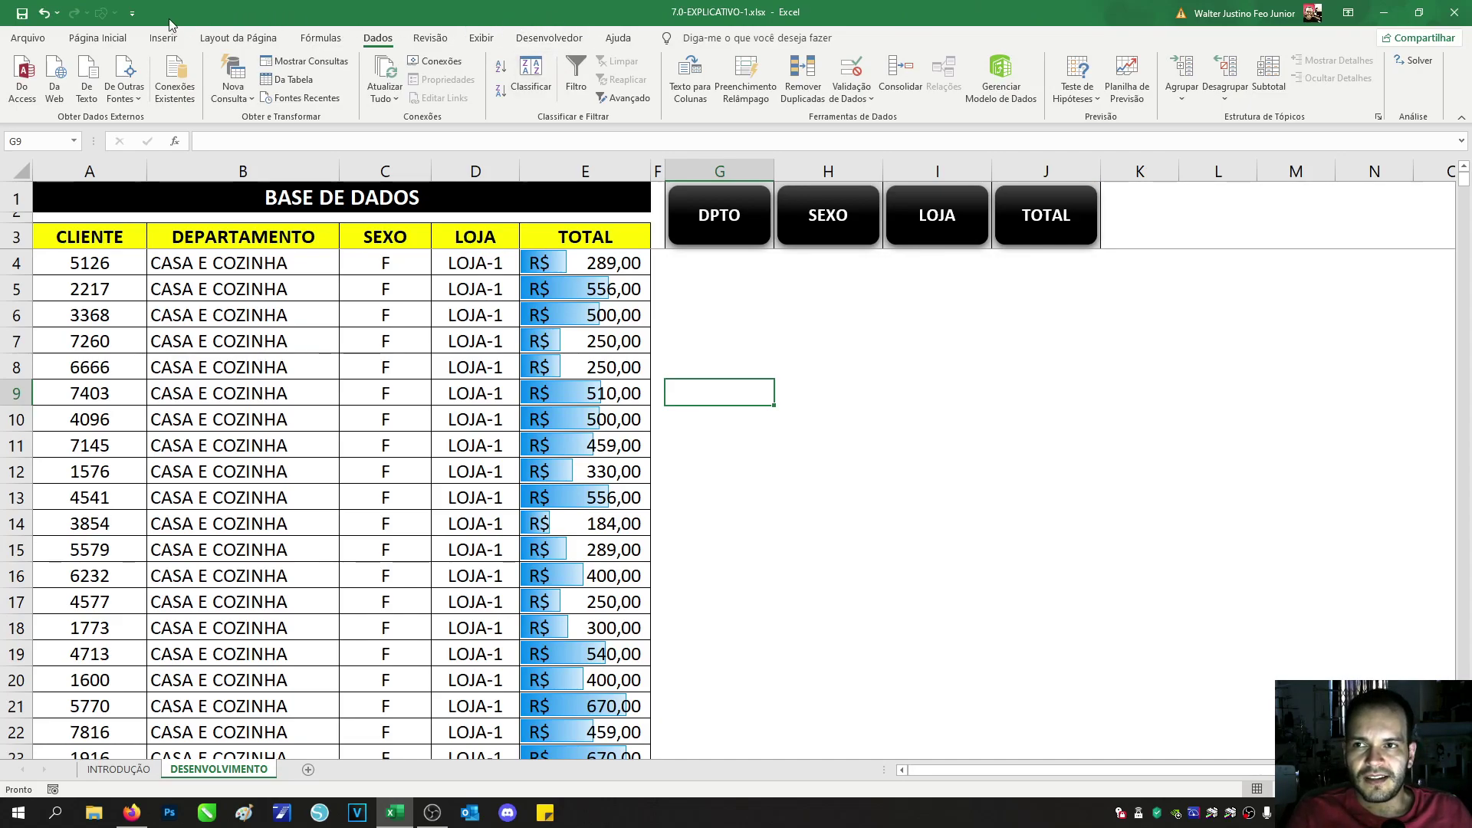
pyautogui.click(29, 38)
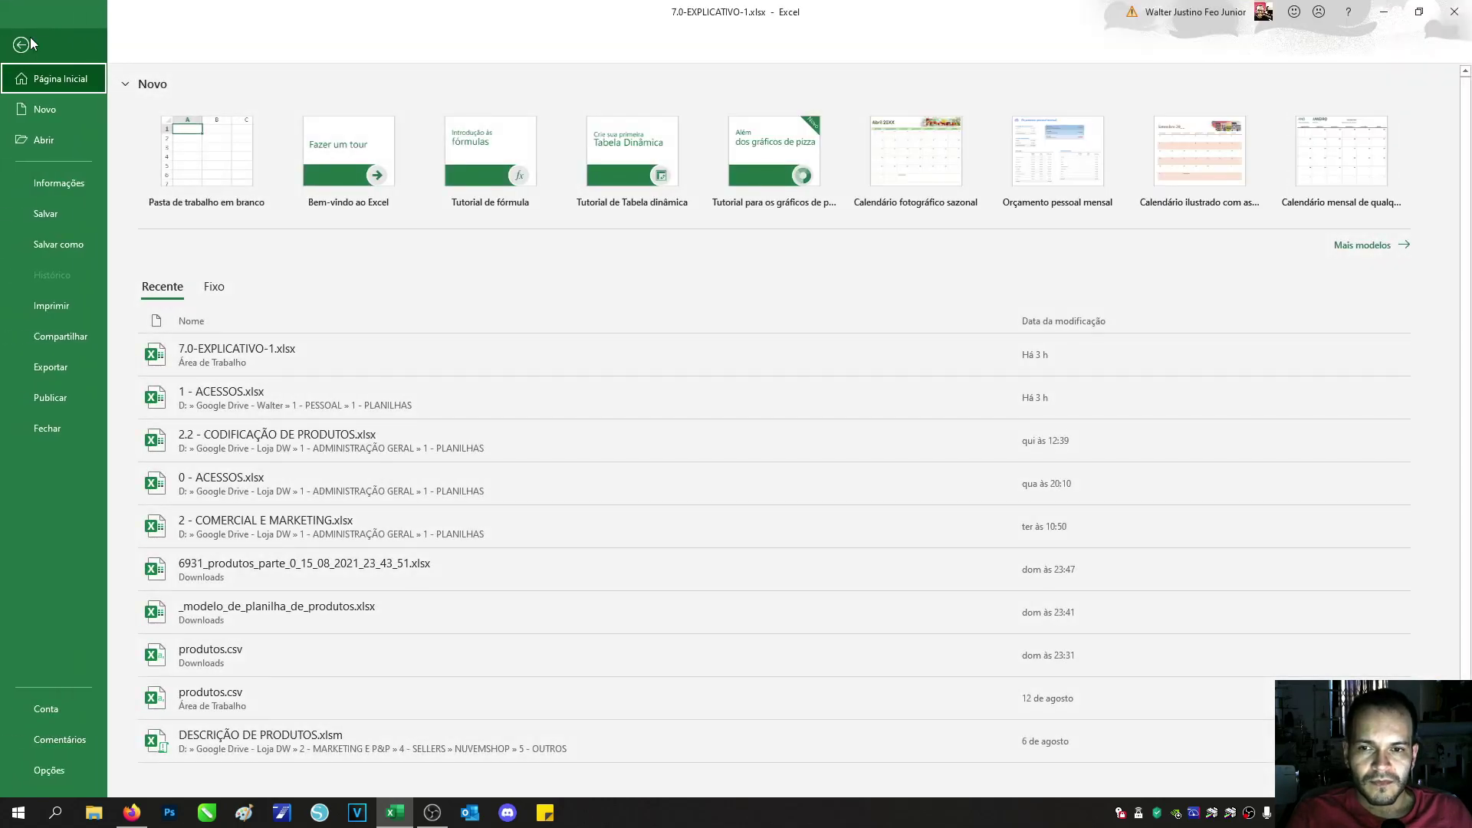
pyautogui.click(29, 45)
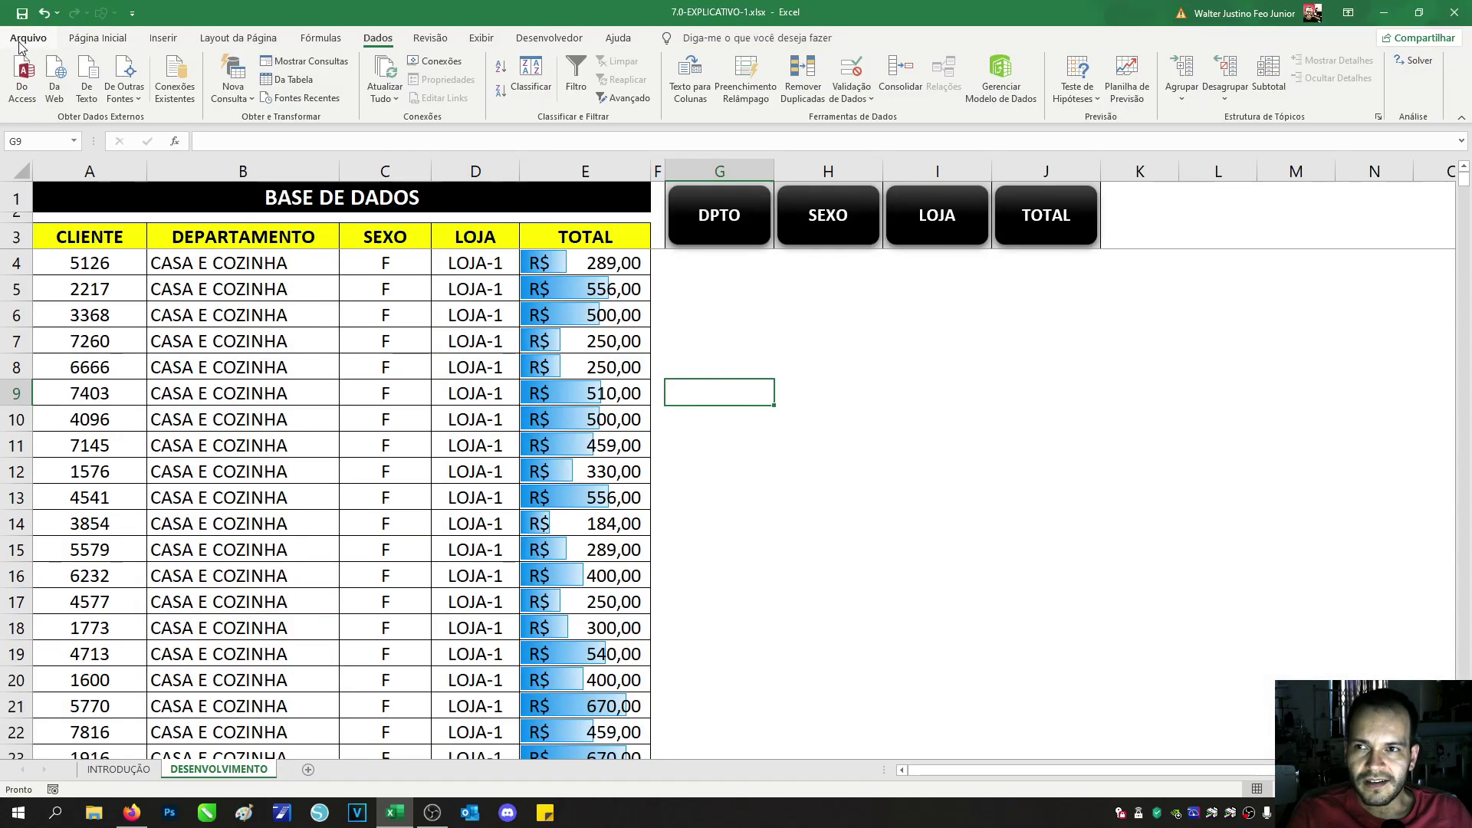
pyautogui.click(21, 45)
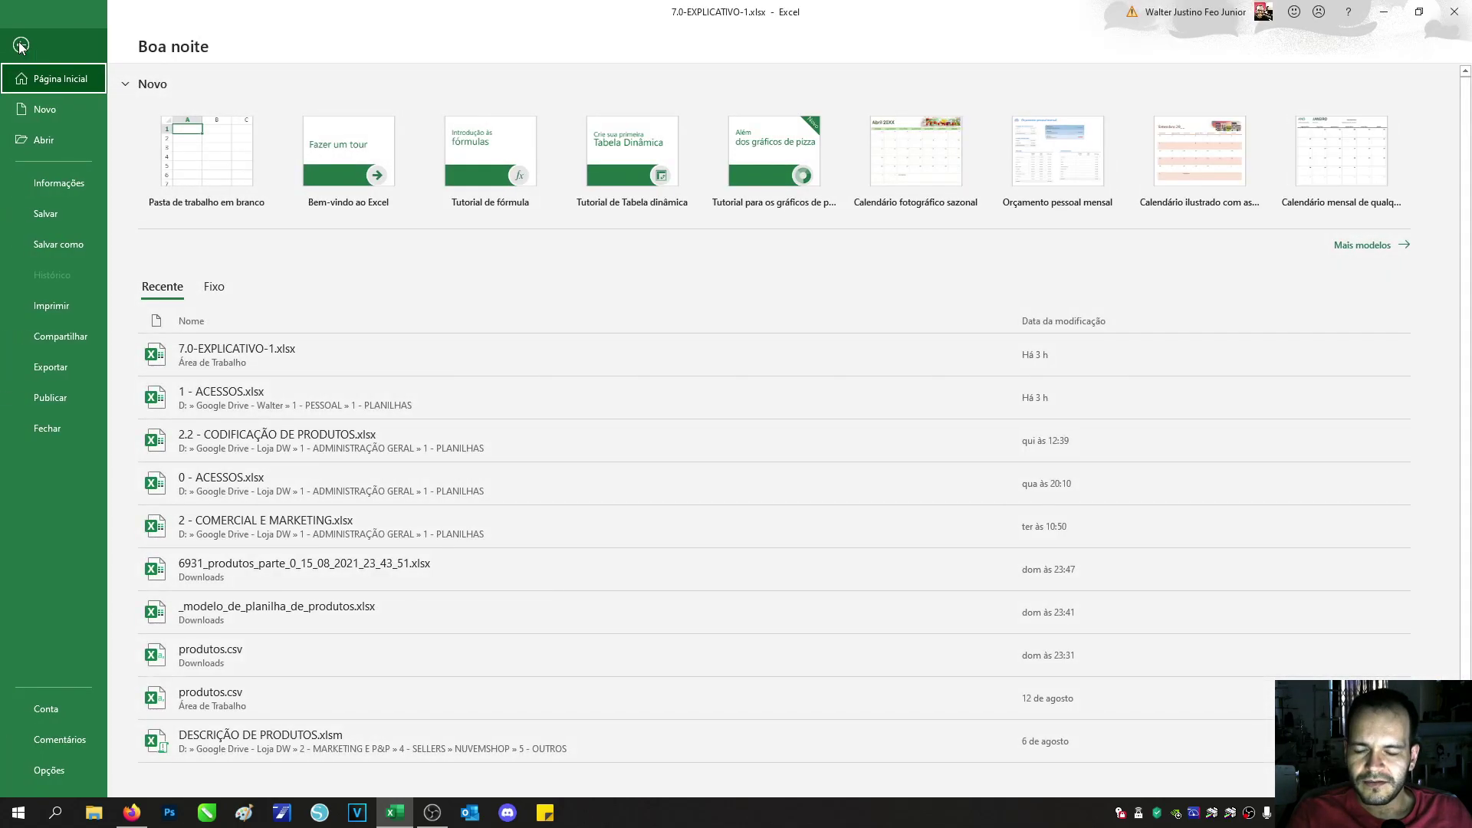
pyautogui.click(49, 769)
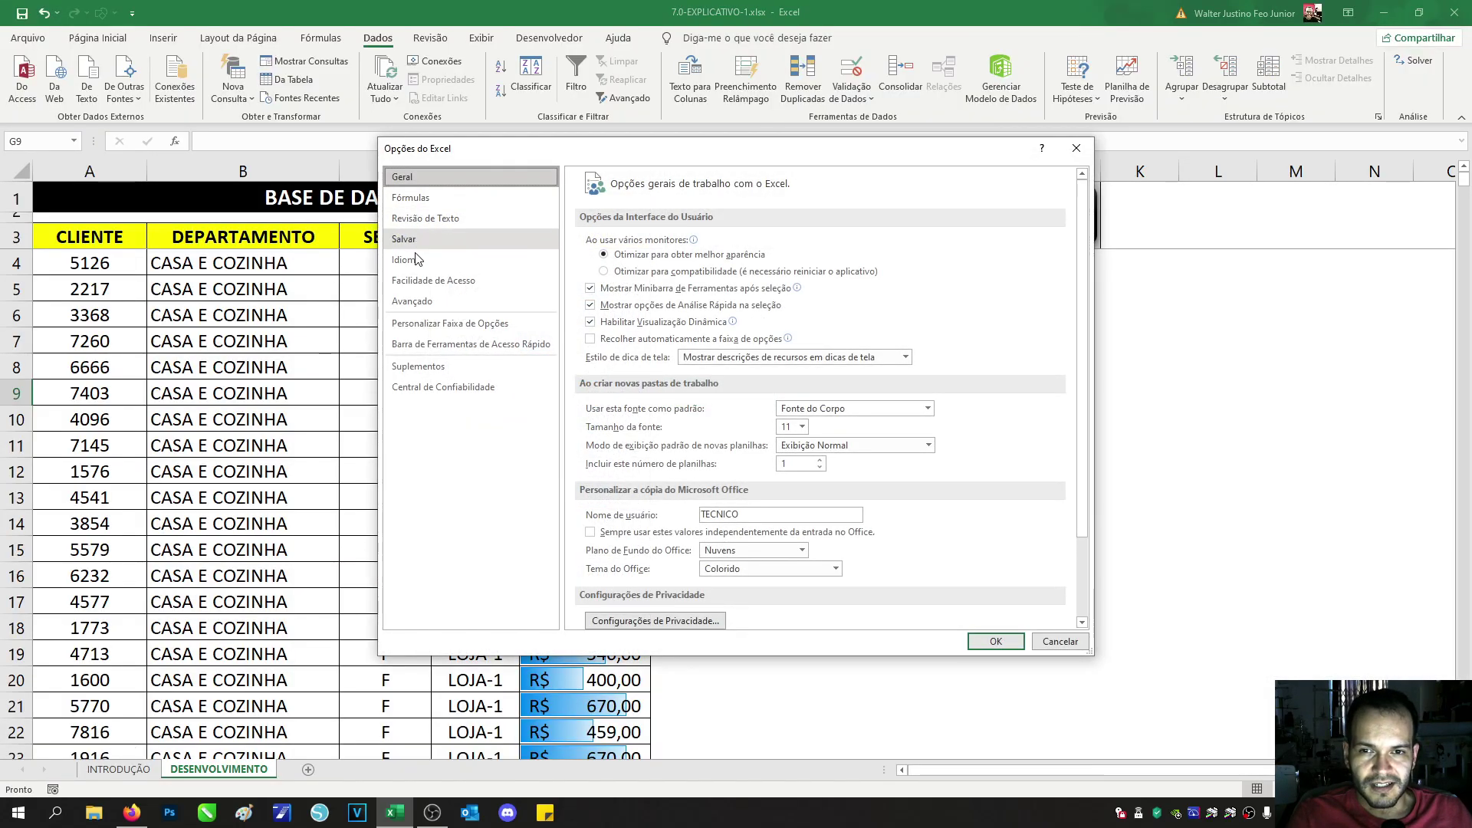
pyautogui.click(443, 325)
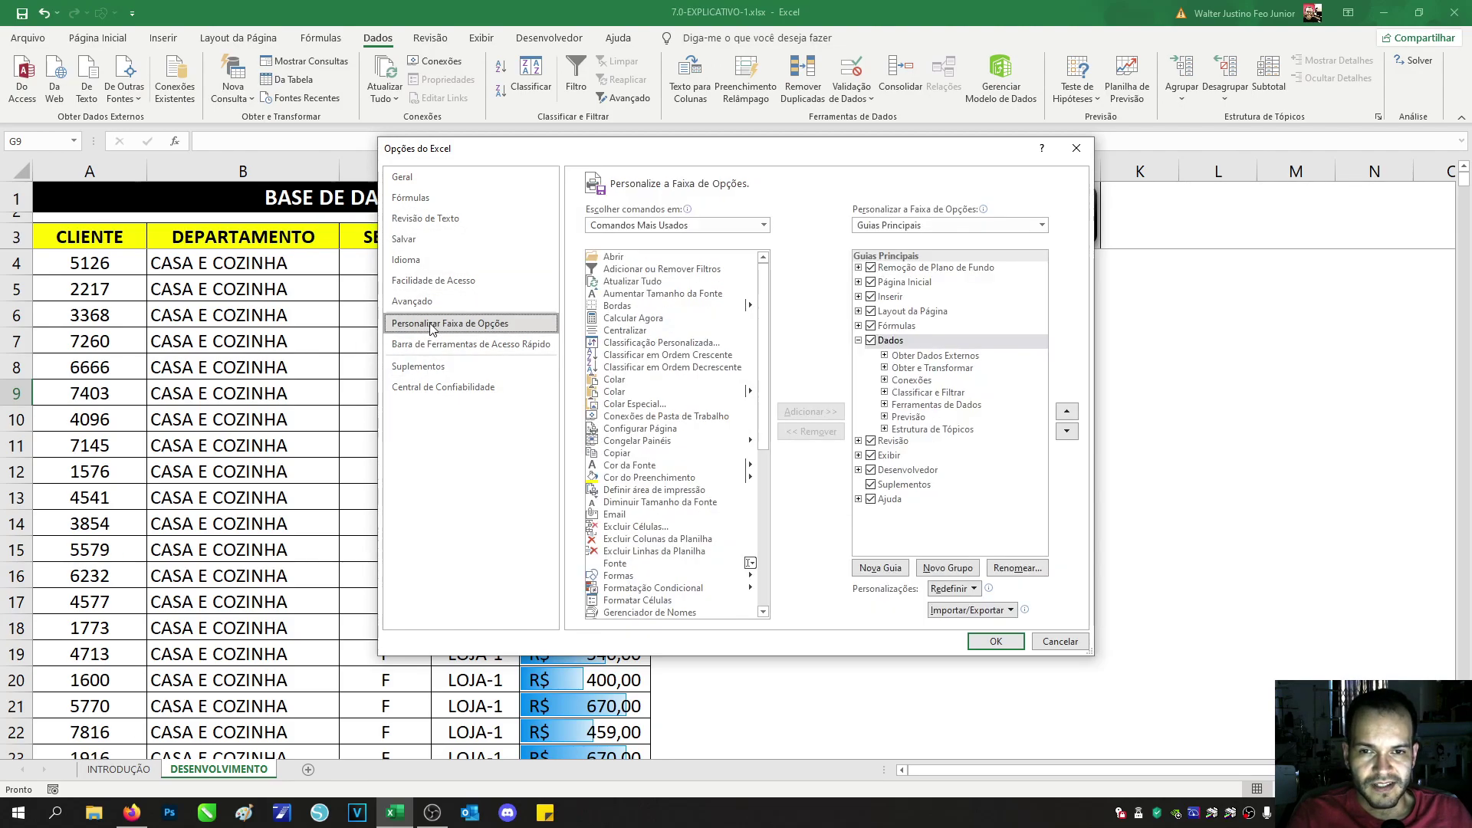
pyautogui.click(872, 470)
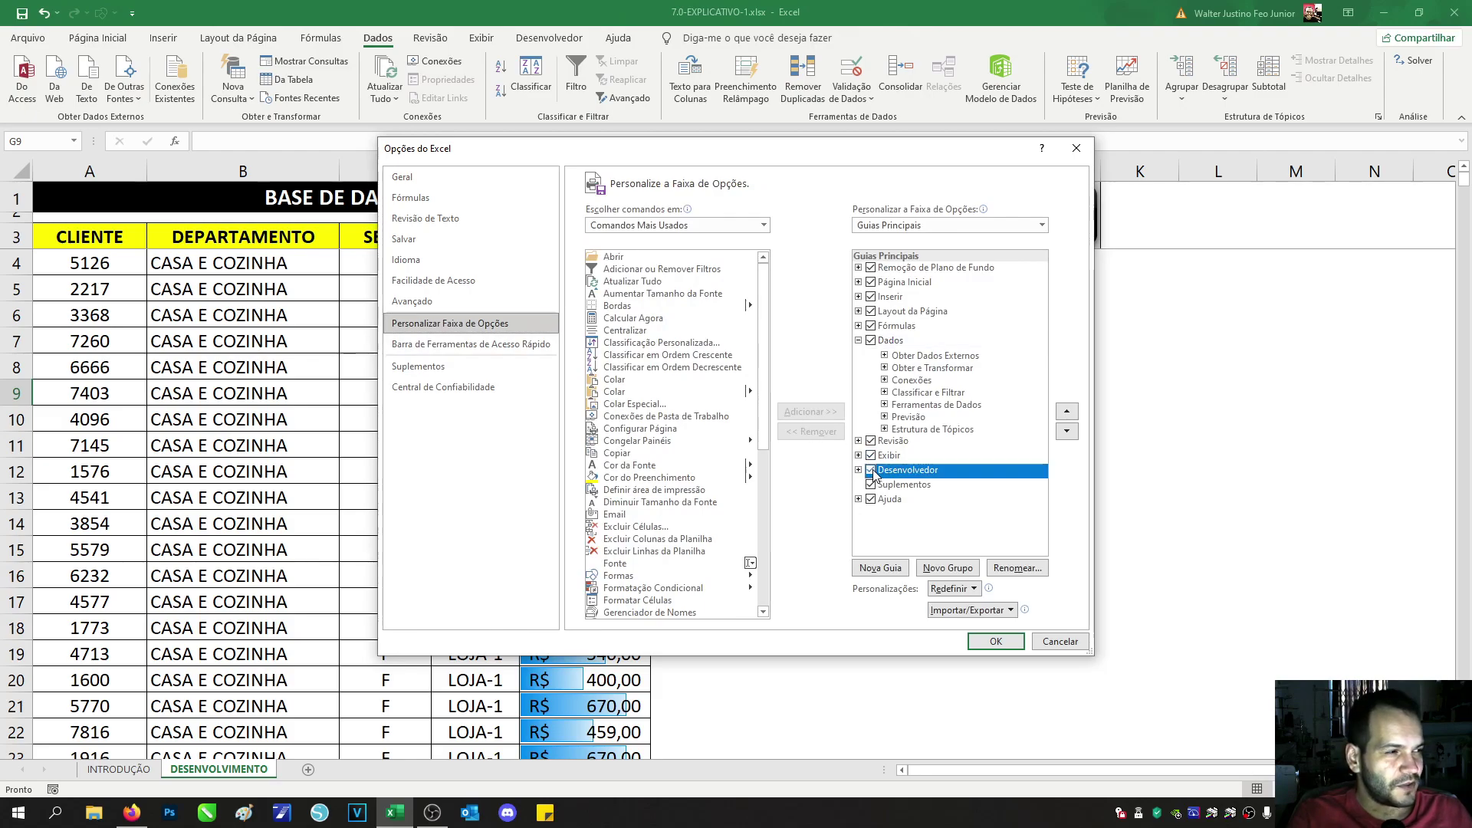
# Step: Close the options dialog and open Gravar Macro from the Desenvolvedor tab
pyautogui.click(997, 641)
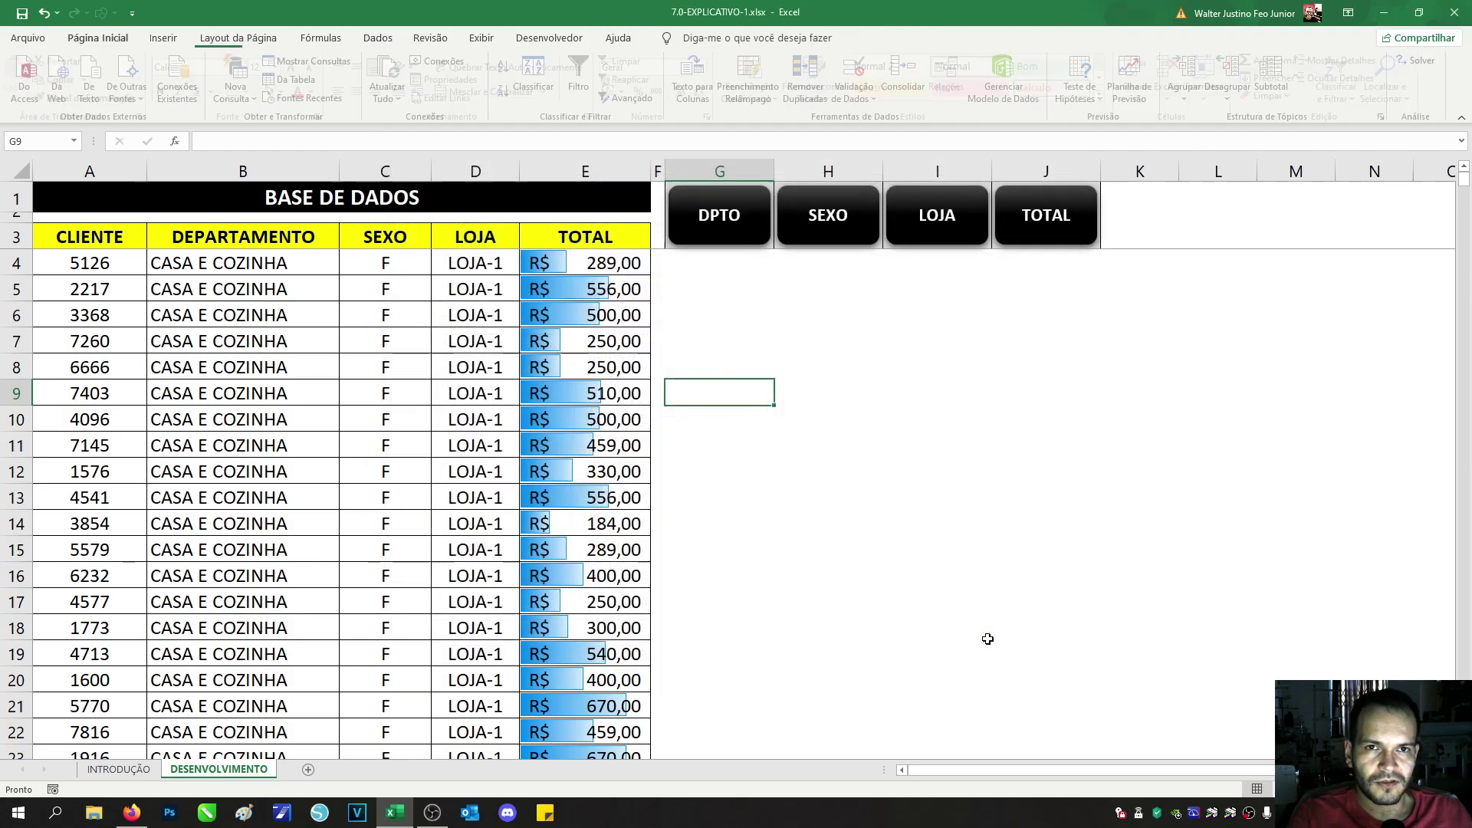
pyautogui.click(576, 42)
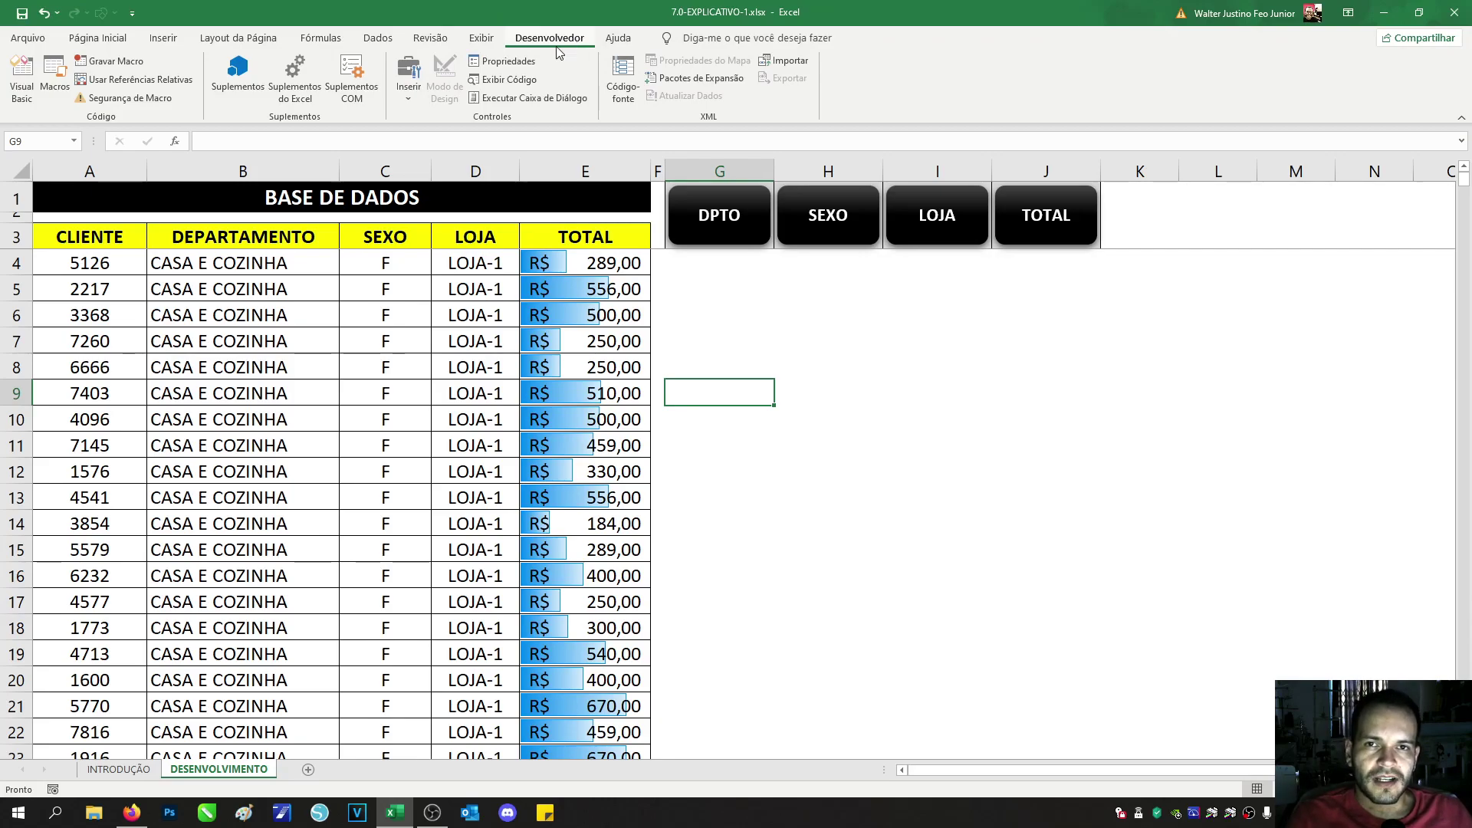
pyautogui.click(100, 62)
pyautogui.moveTo(660, 366); pyautogui.dragTo(760, 339)
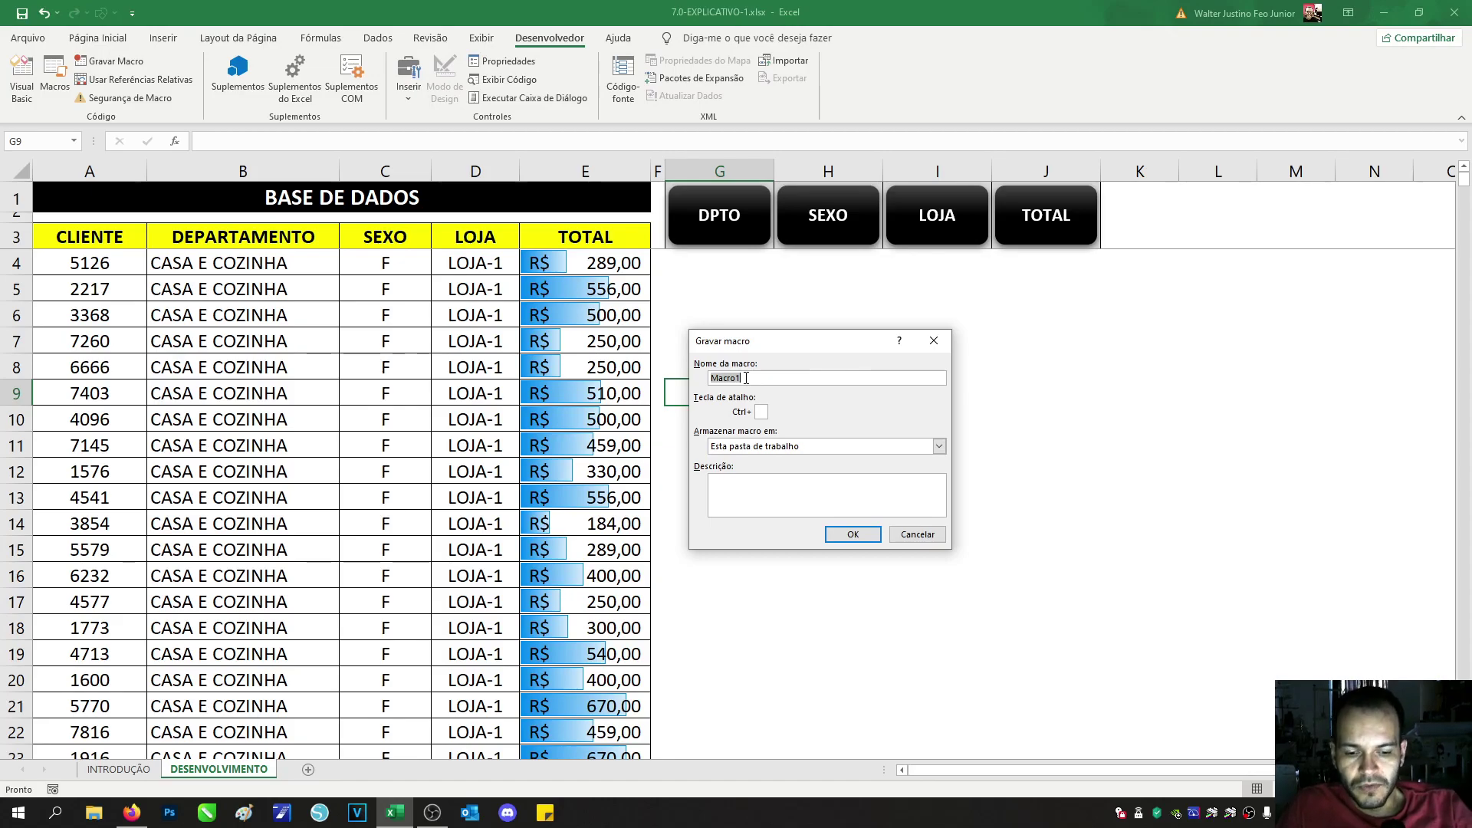
# Step: Name the macro ORG_DPTO, store it in this workbook, and start recording
pyautogui.write('ORG')
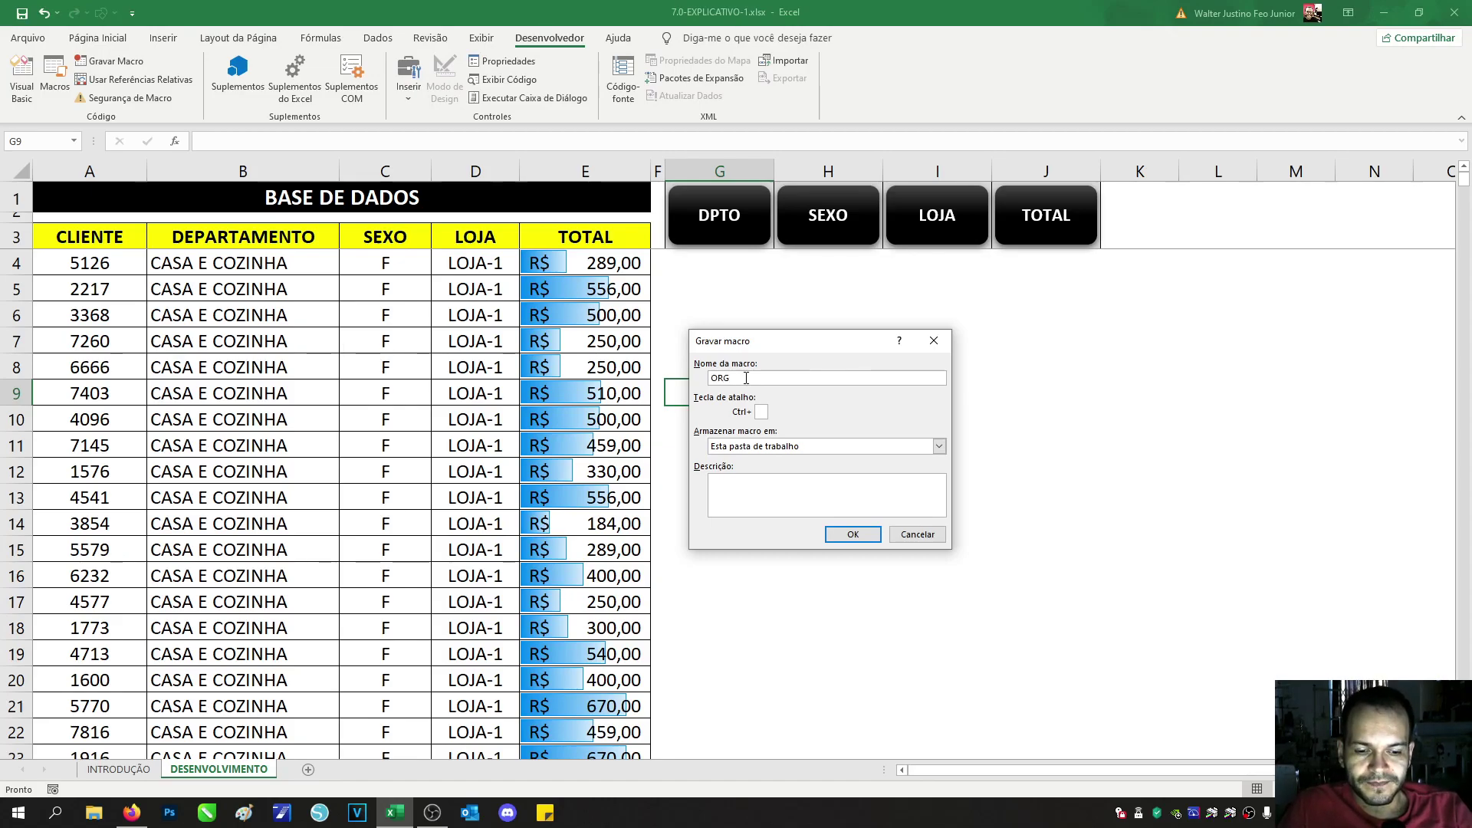
pyautogui.write('_DPTO')
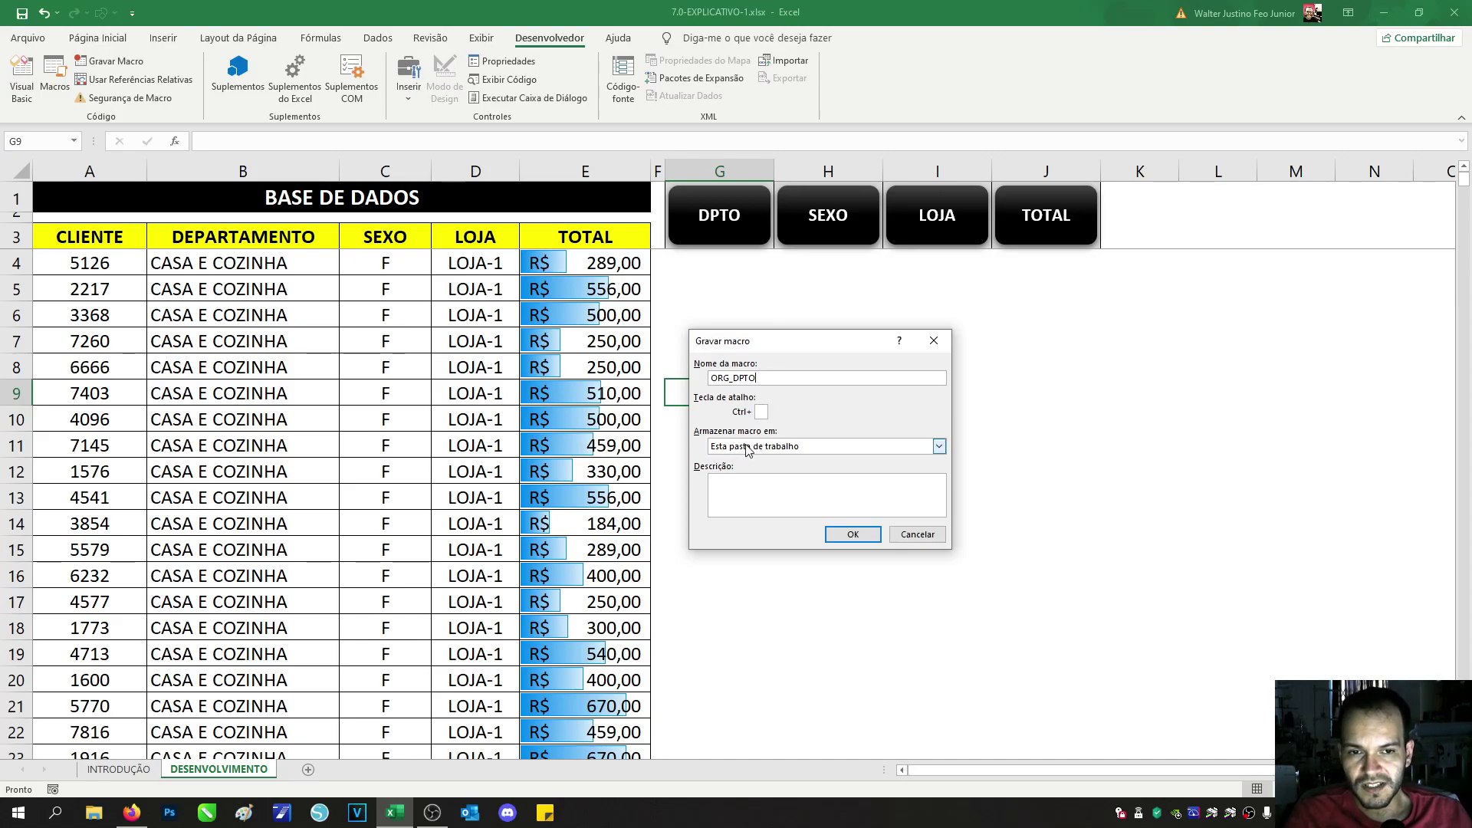
pyautogui.click(738, 479)
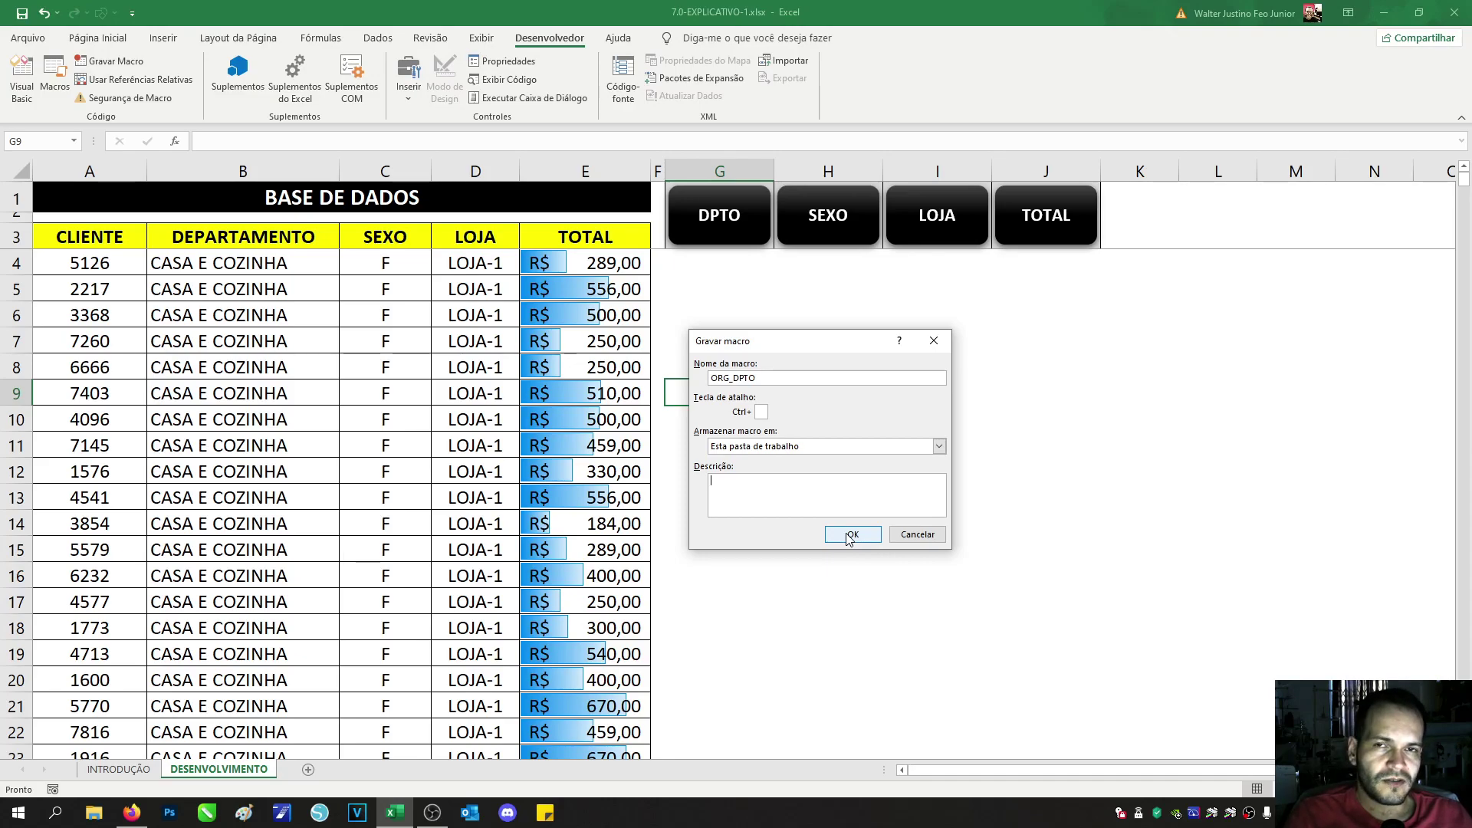
pyautogui.click(850, 536)
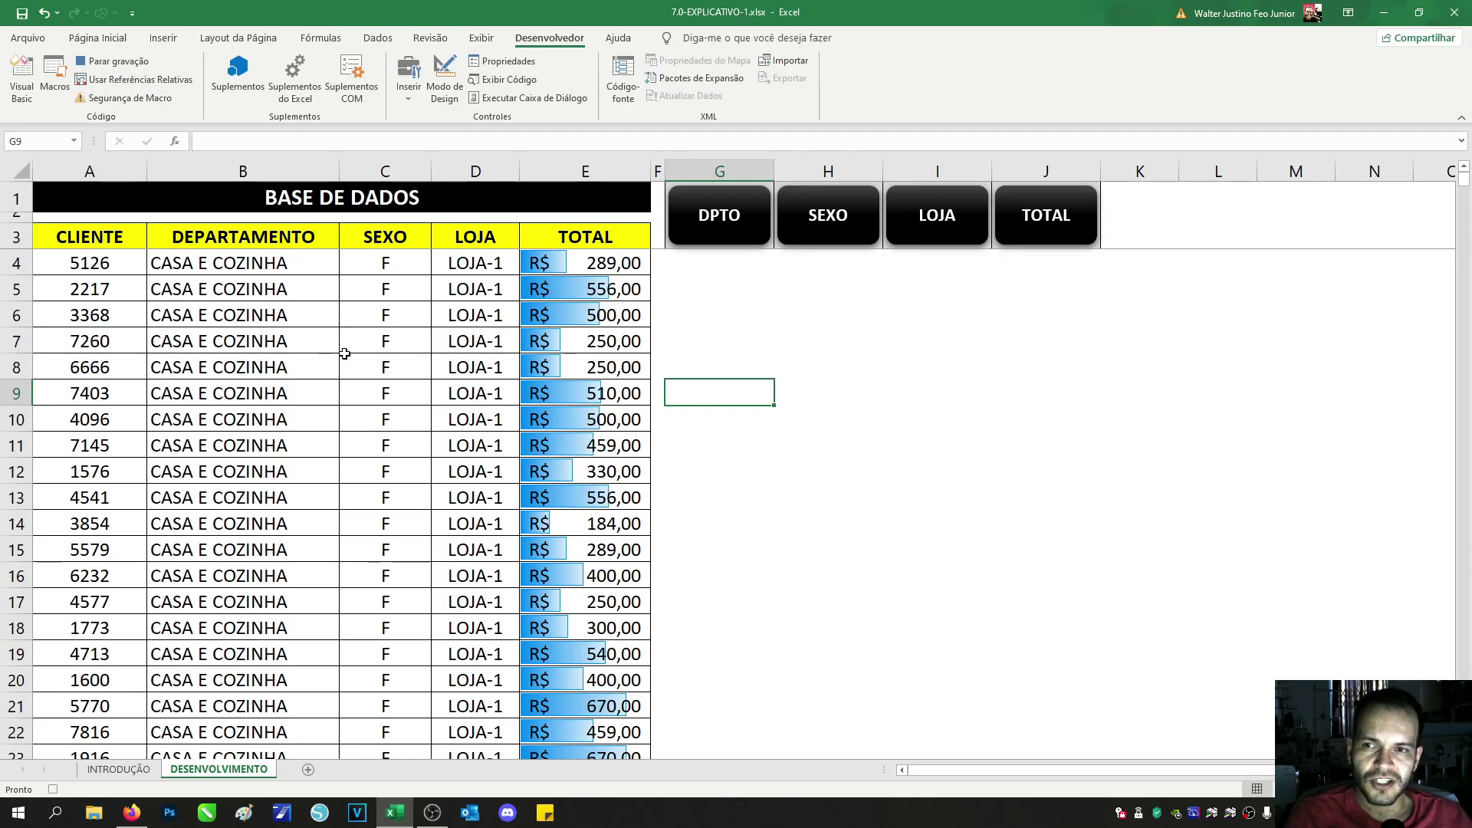
# Step: Sort the whole table from the headers down by DEPARTAMENTO, A to Z, then click A3
pyautogui.click(107, 234)
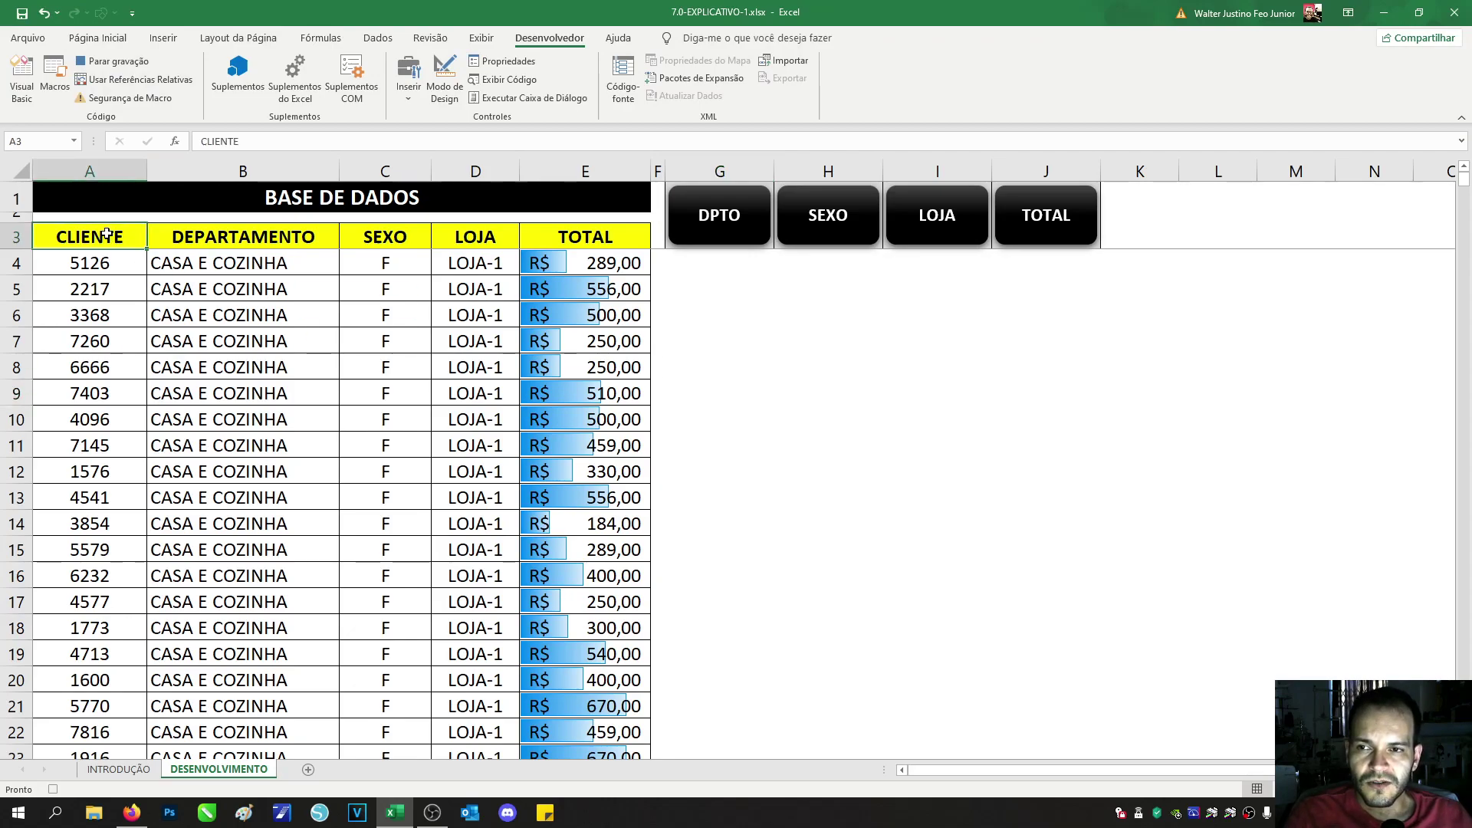
pyautogui.moveTo(106, 234); pyautogui.dragTo(575, 661)
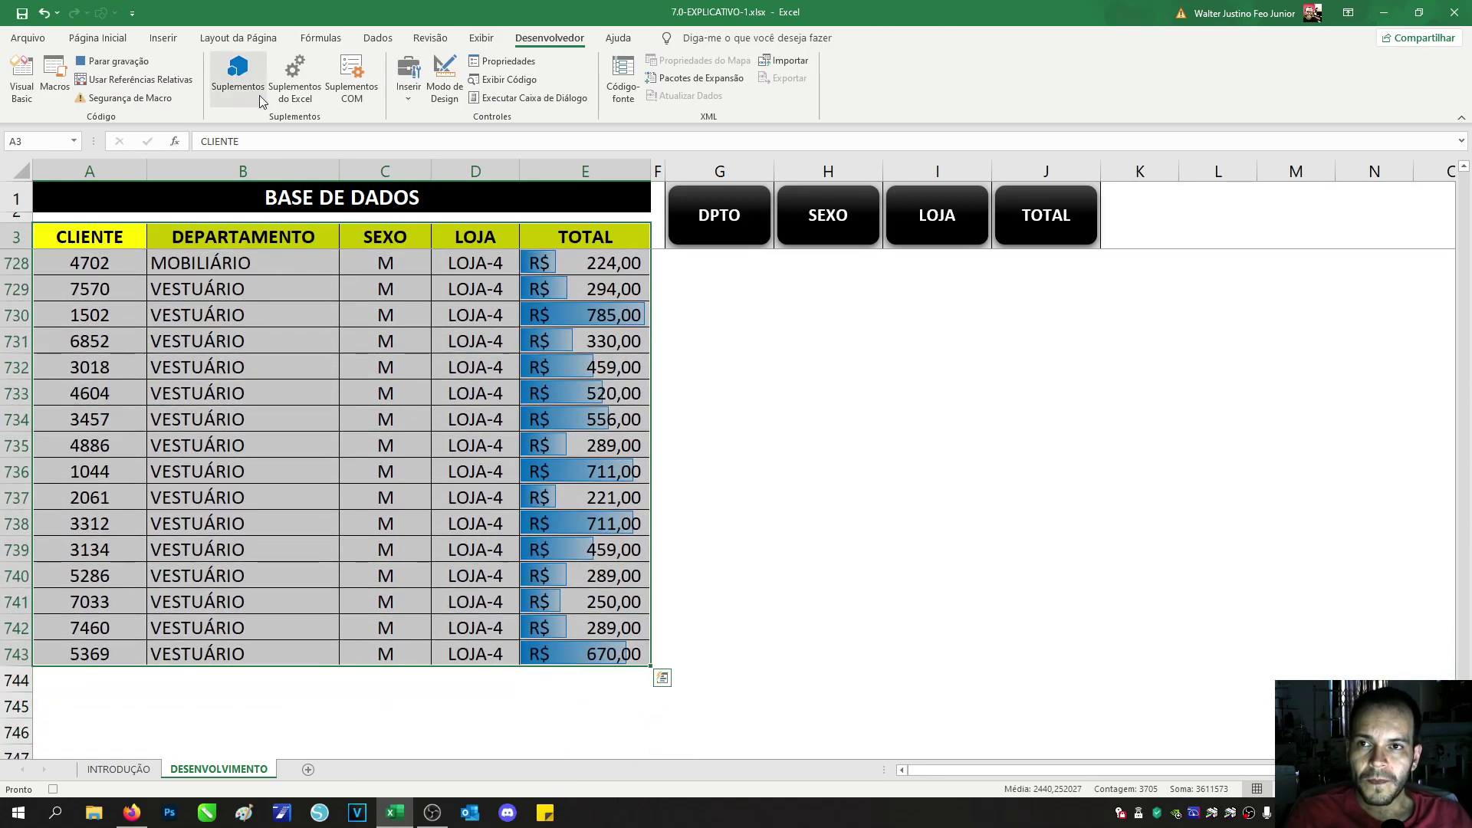
pyautogui.click(372, 43)
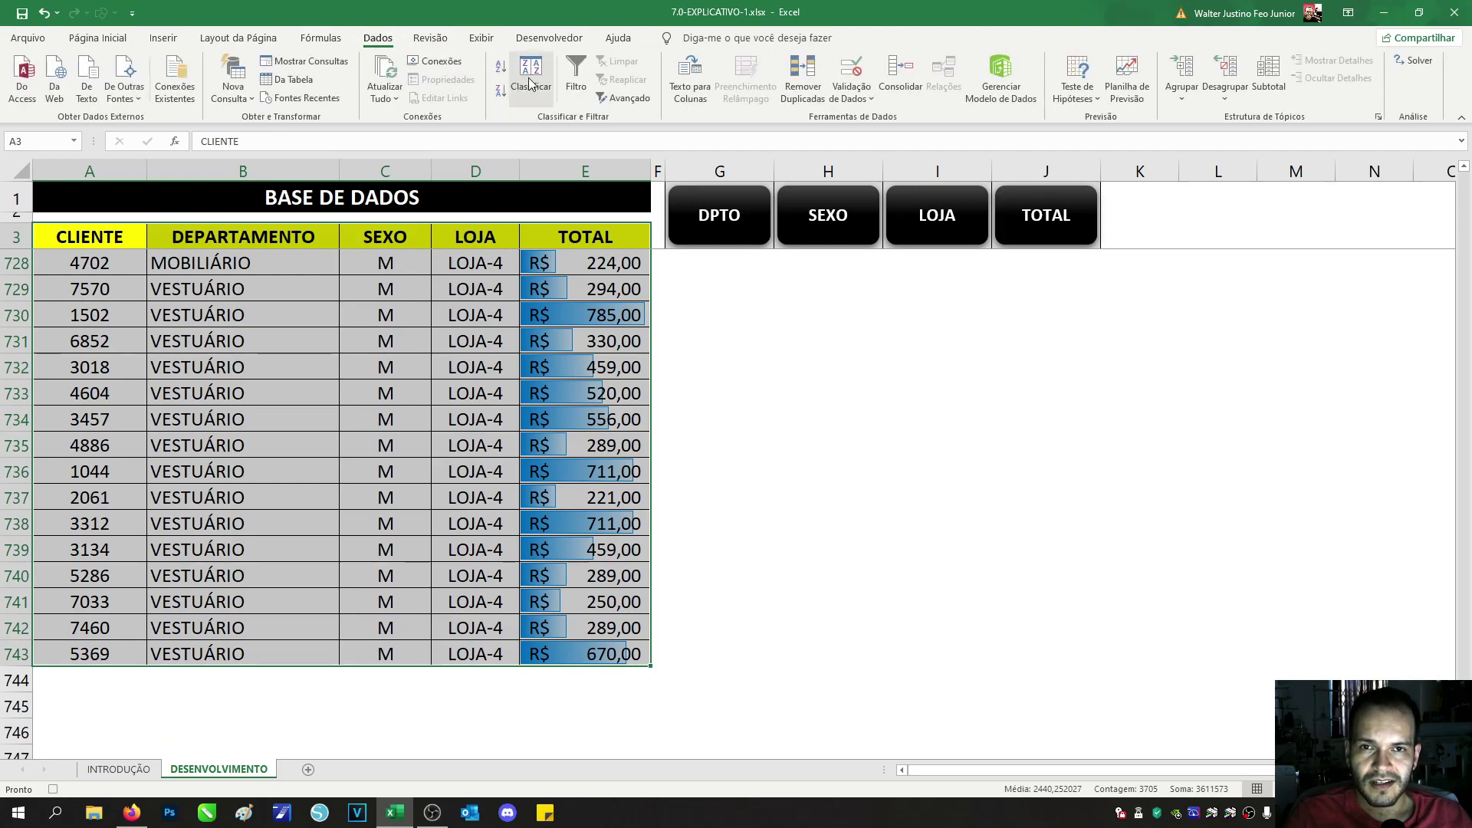
pyautogui.click(529, 84)
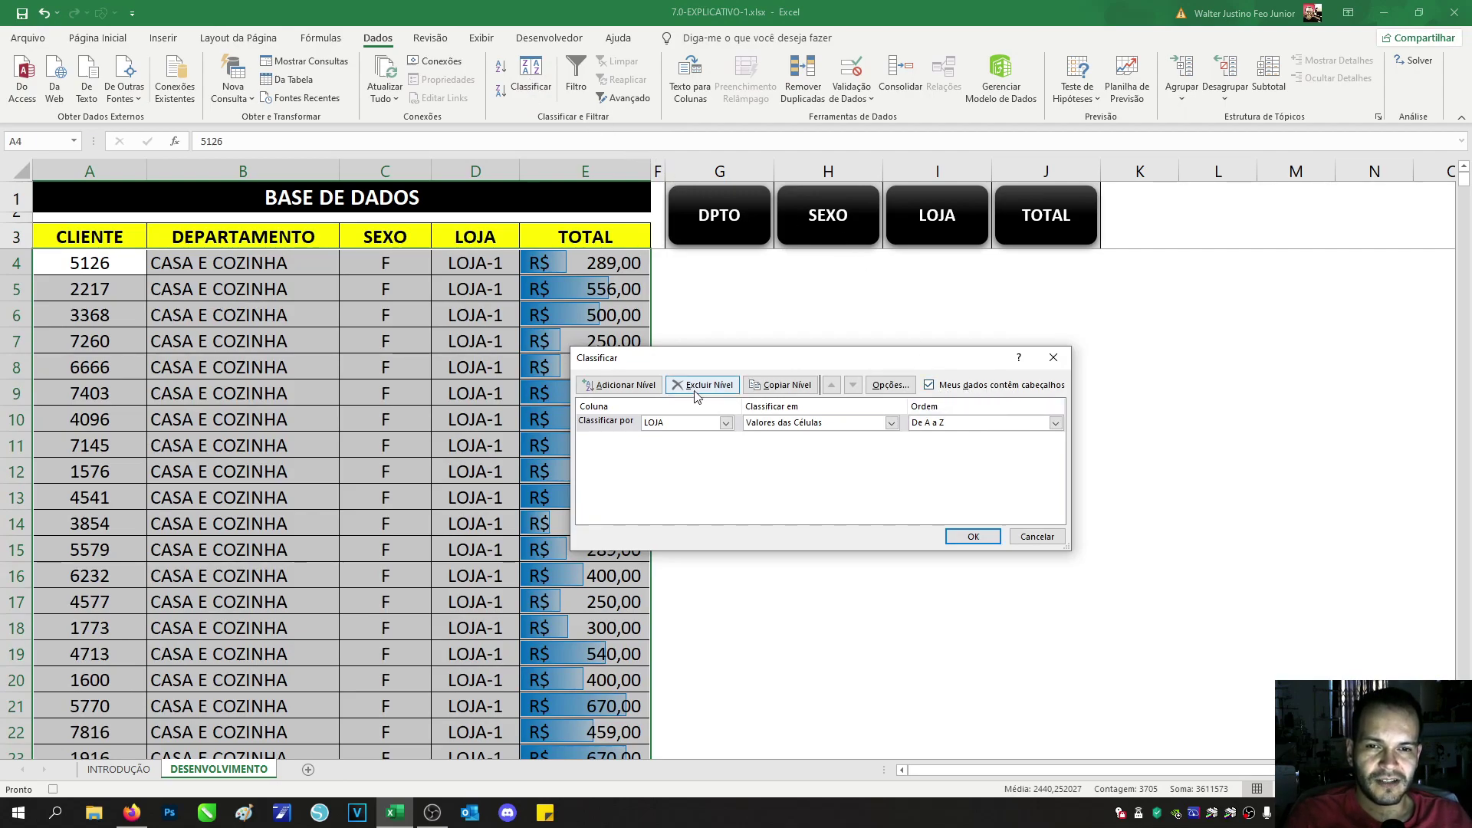
pyautogui.click(661, 422)
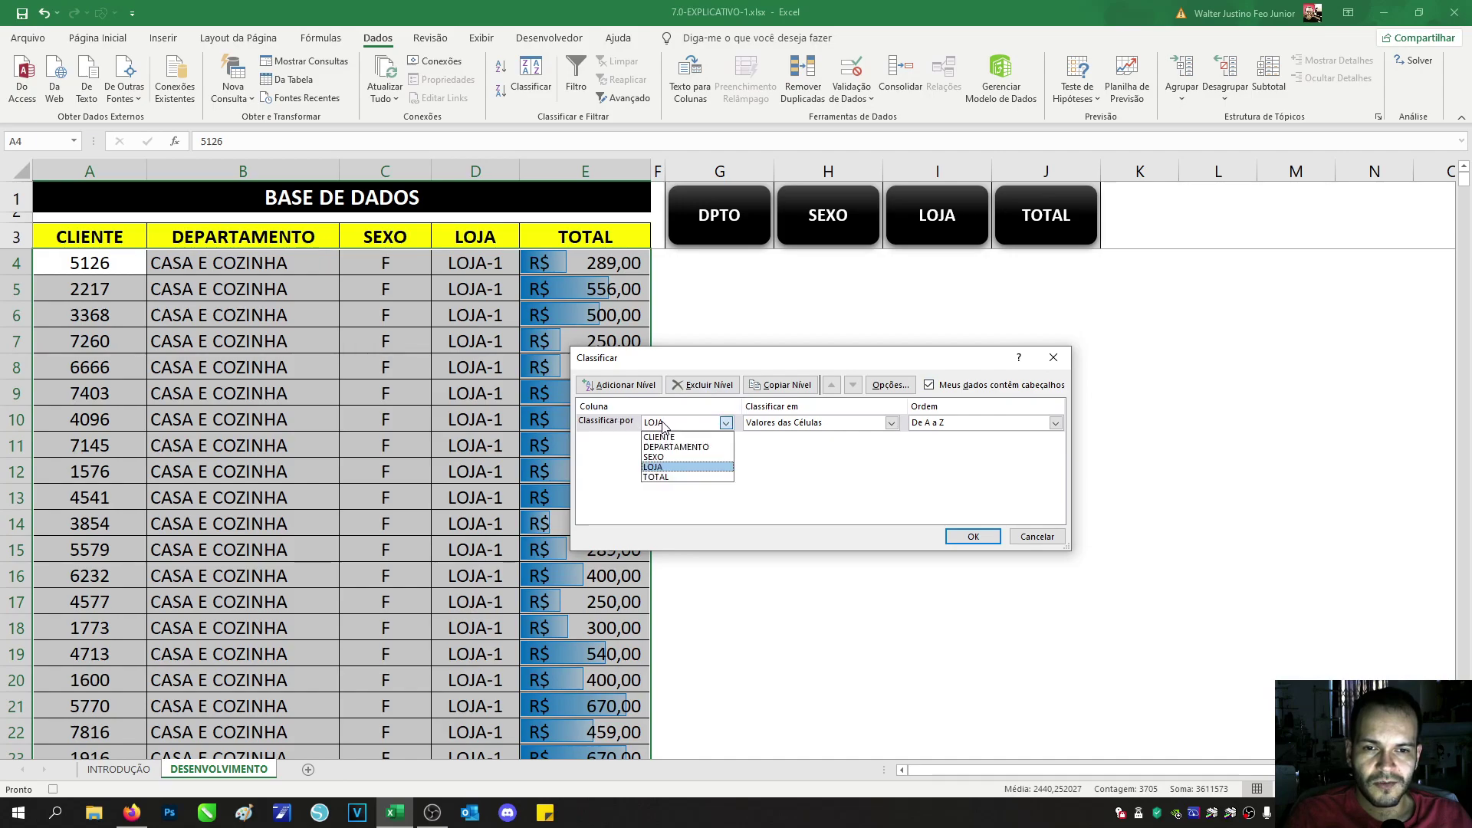
pyautogui.click(674, 451)
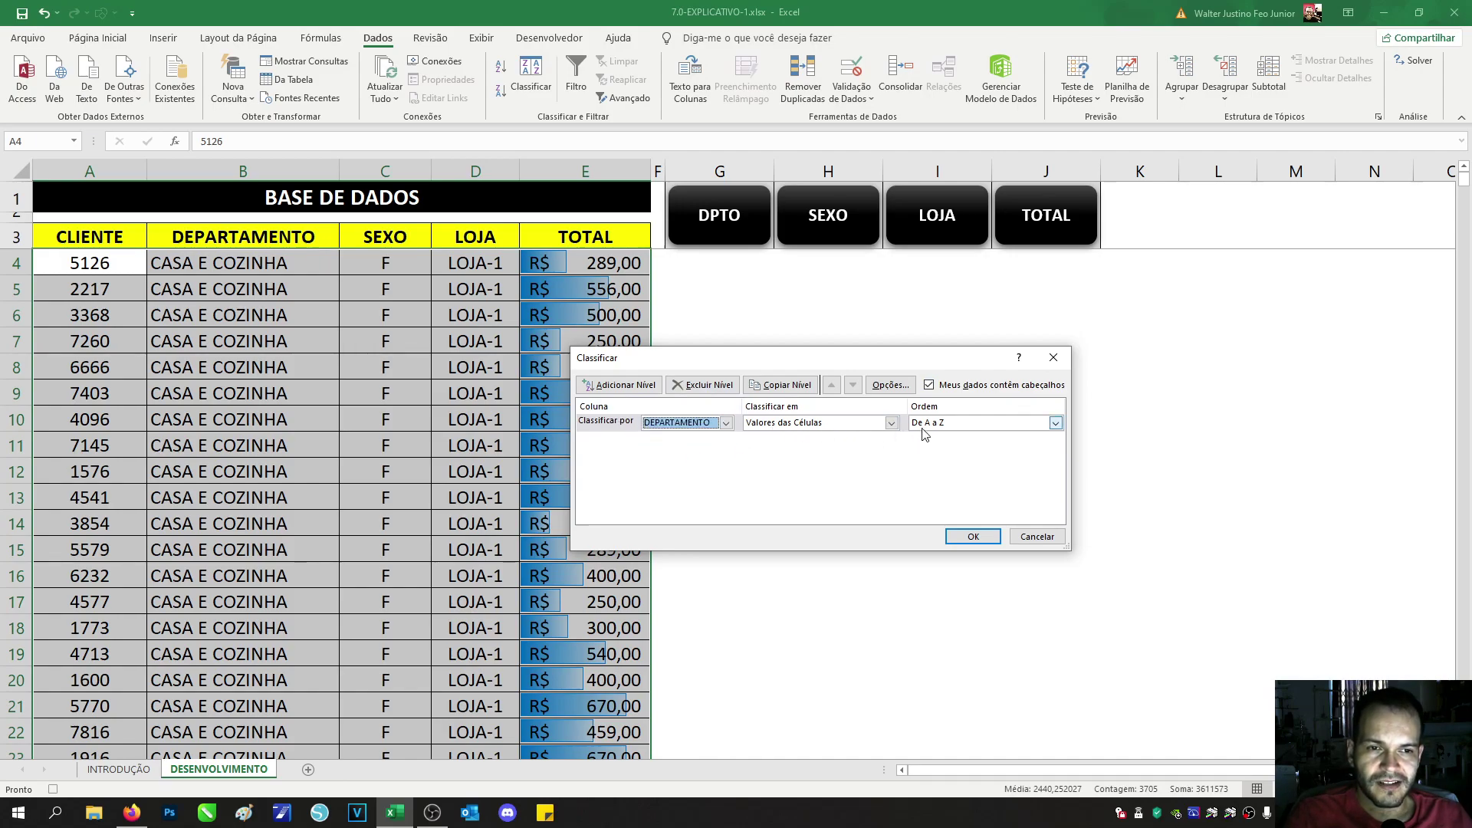
pyautogui.click(973, 538)
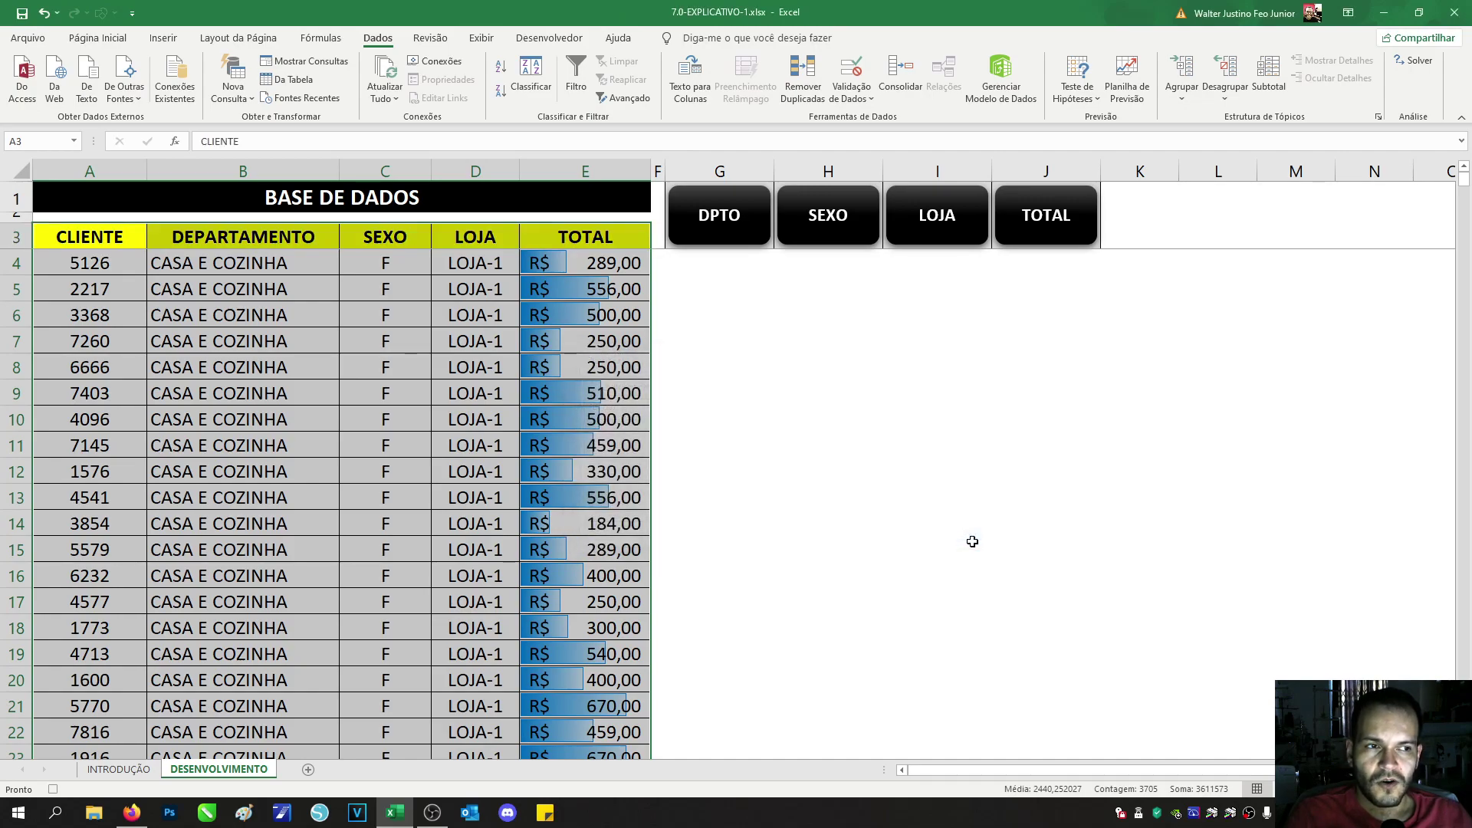
pyautogui.click(70, 235)
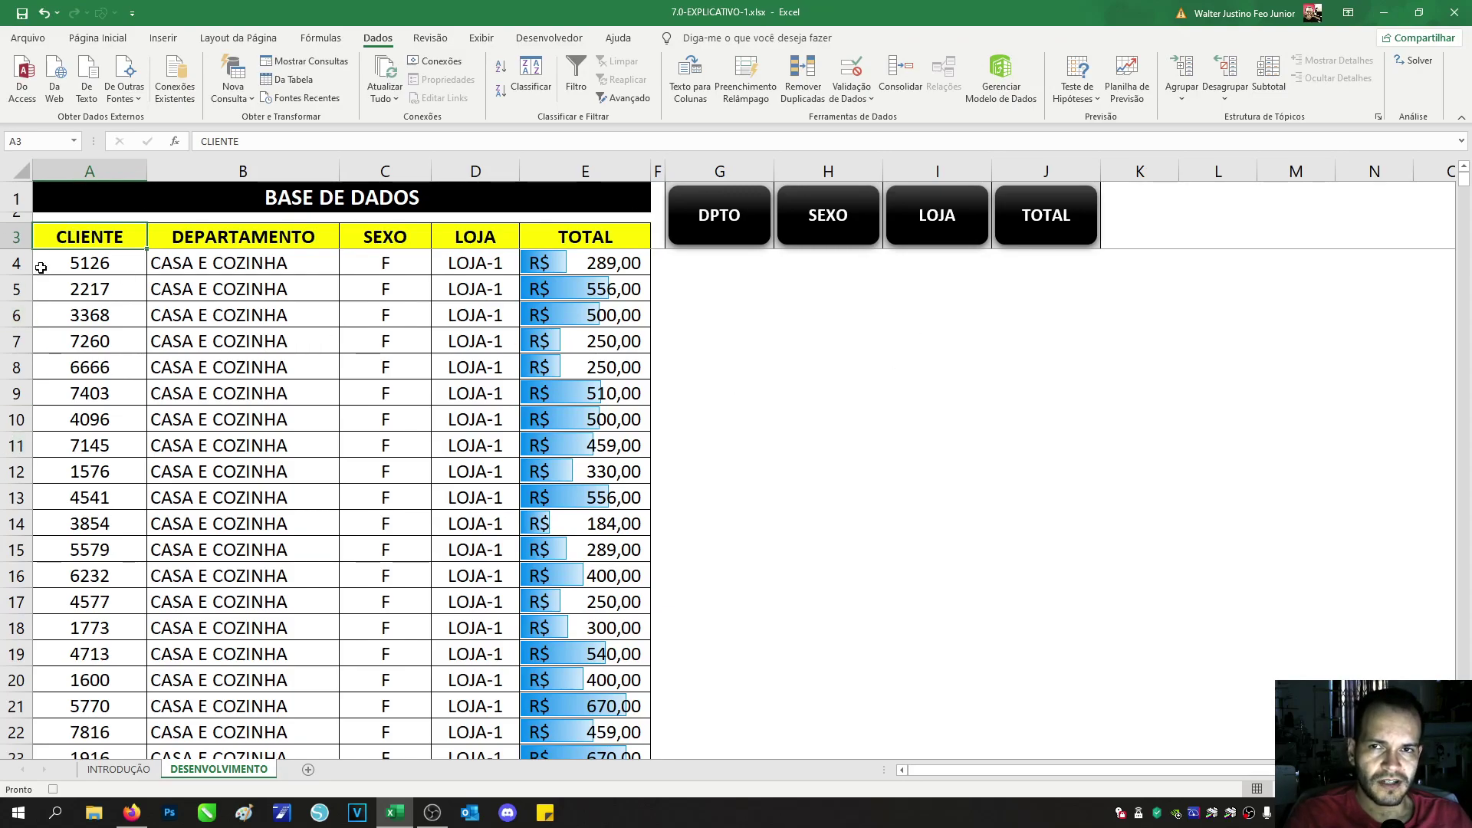
# Step: Assign the ORG_DPTO macro to the DPTO shape on the Desenvolvedor tab
pyautogui.click(530, 38)
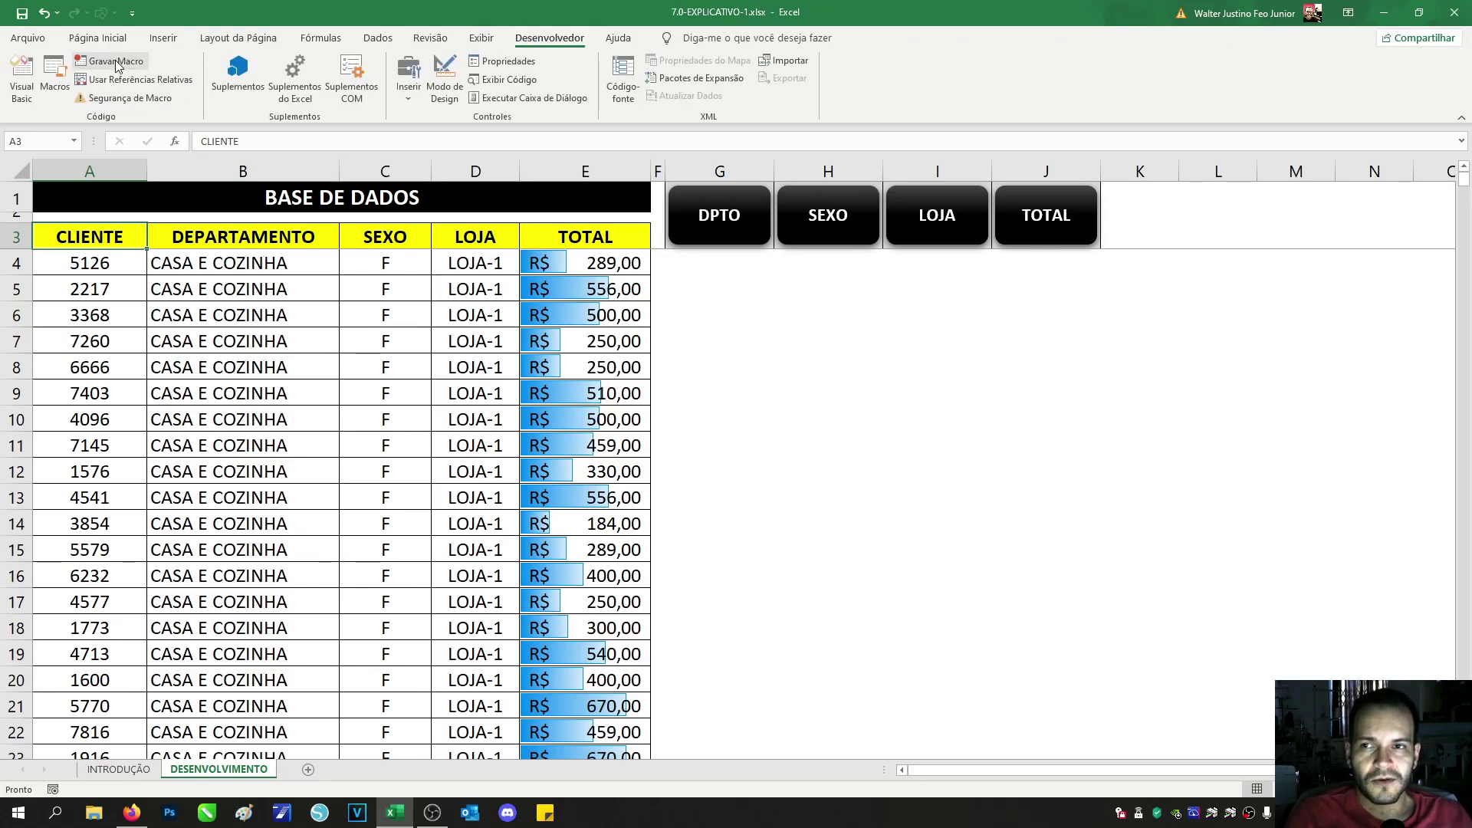
pyautogui.rightClick(736, 244)
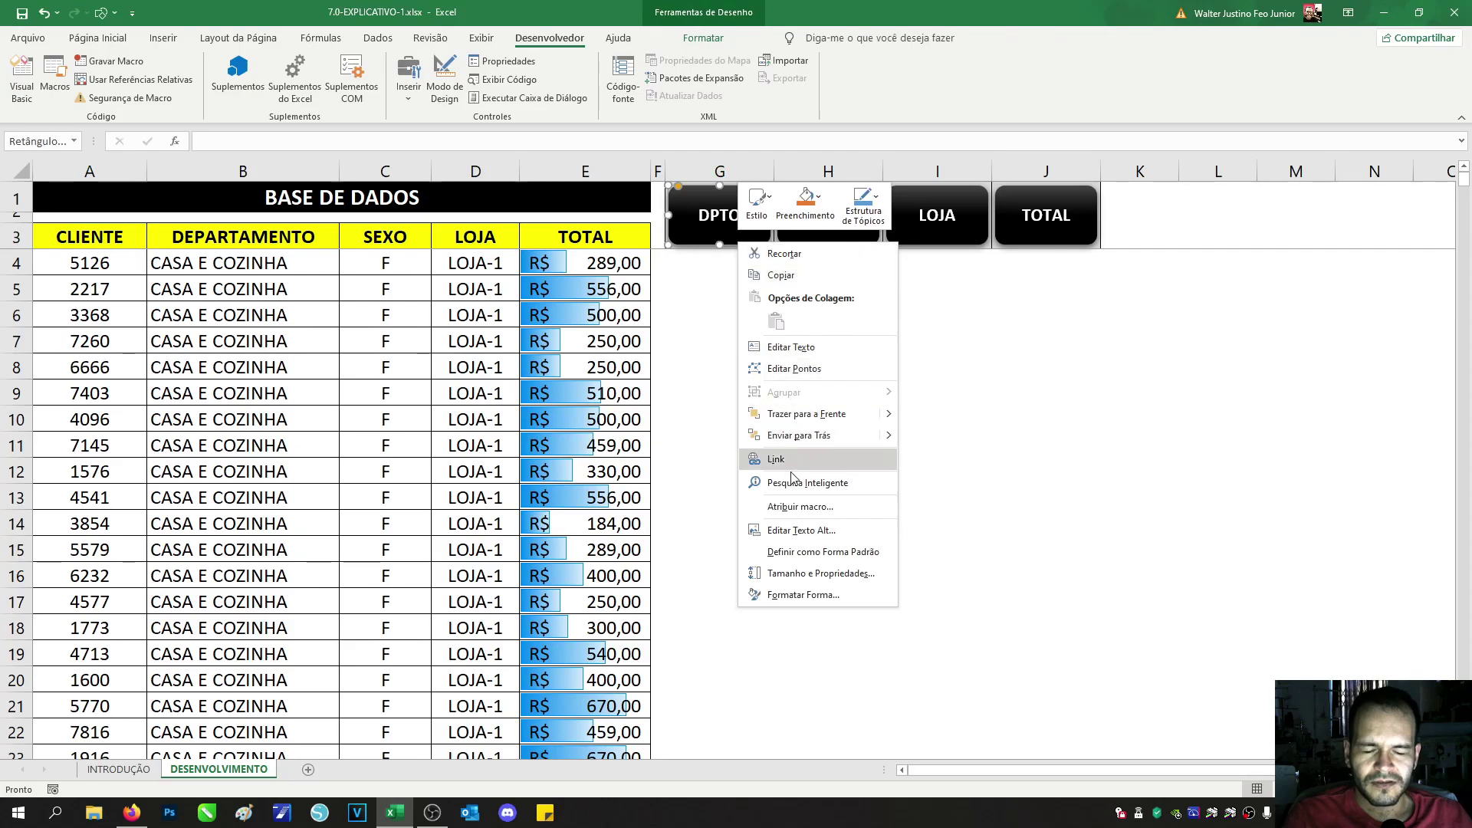
pyautogui.click(798, 507)
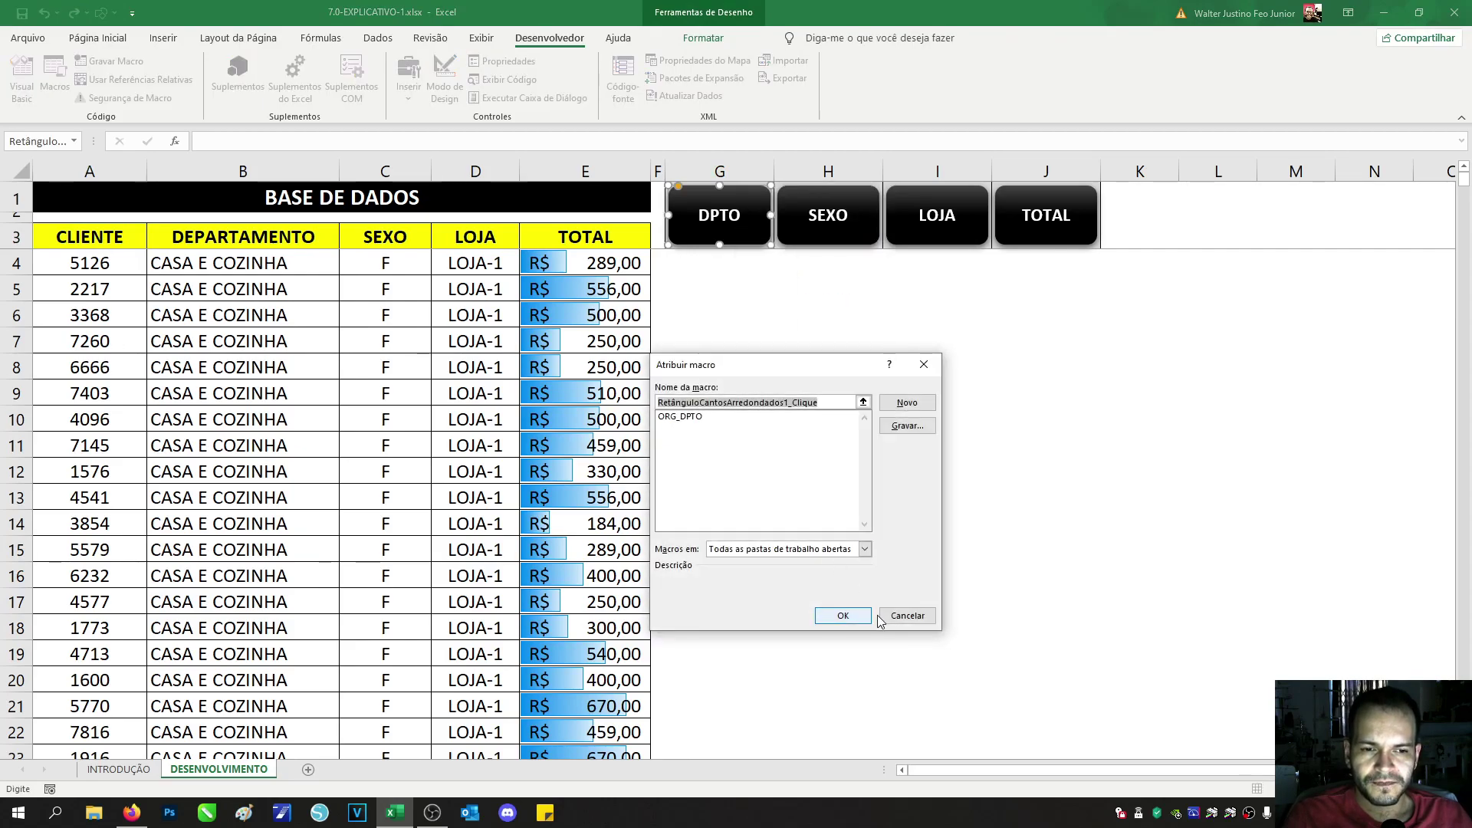
pyautogui.click(698, 417)
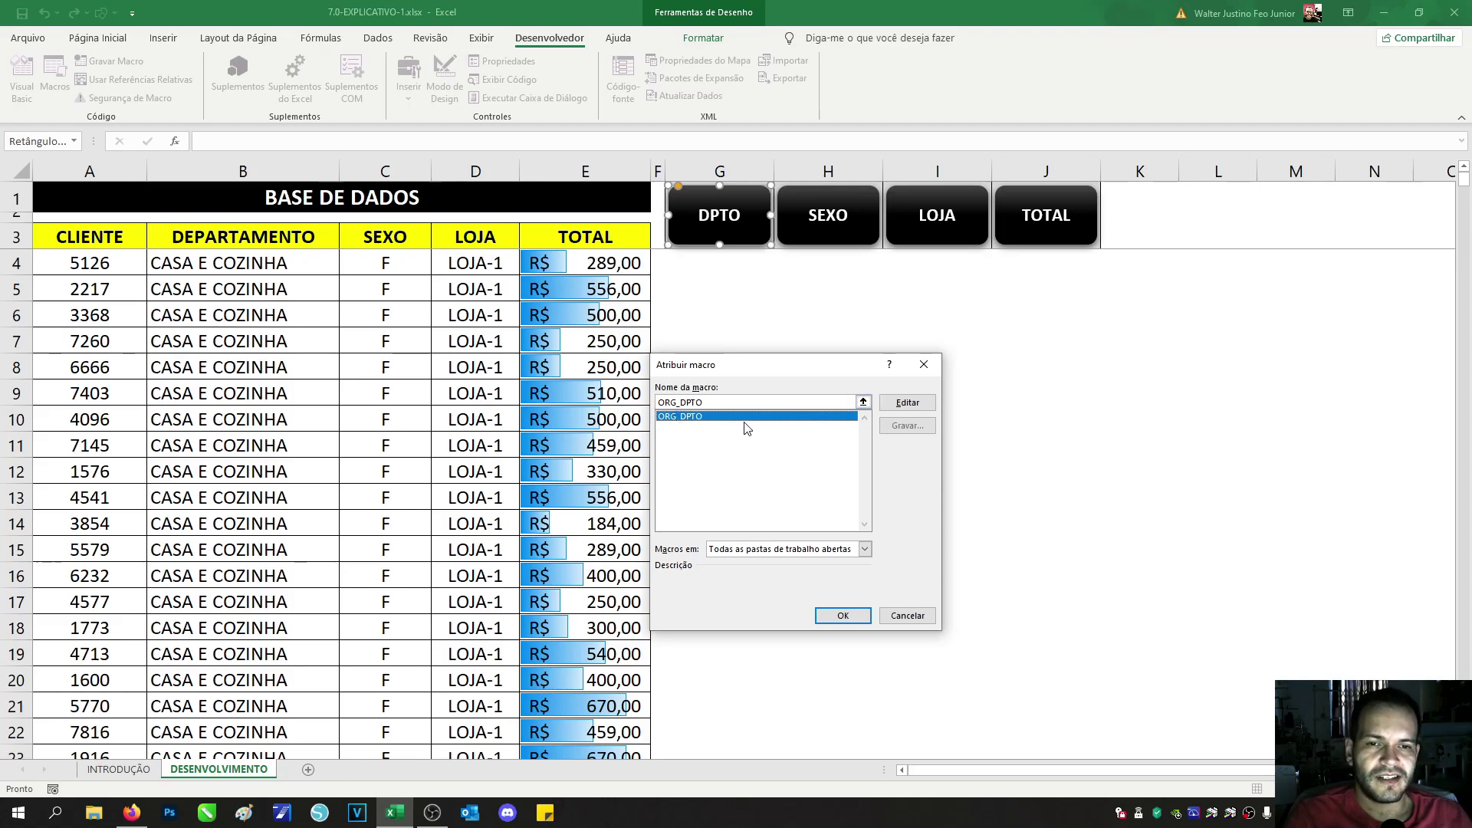
pyautogui.click(843, 615)
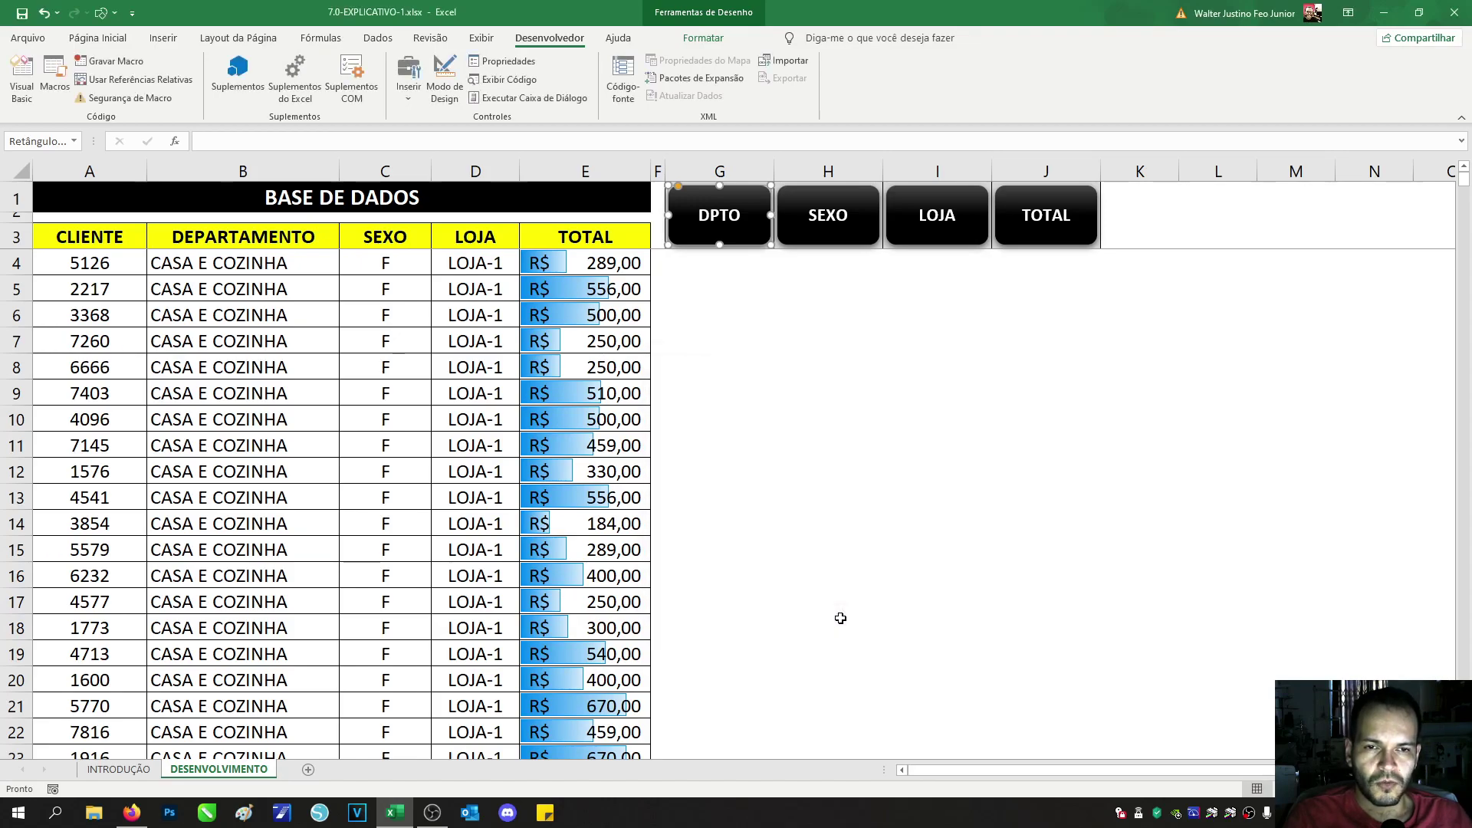
pyautogui.click(760, 290)
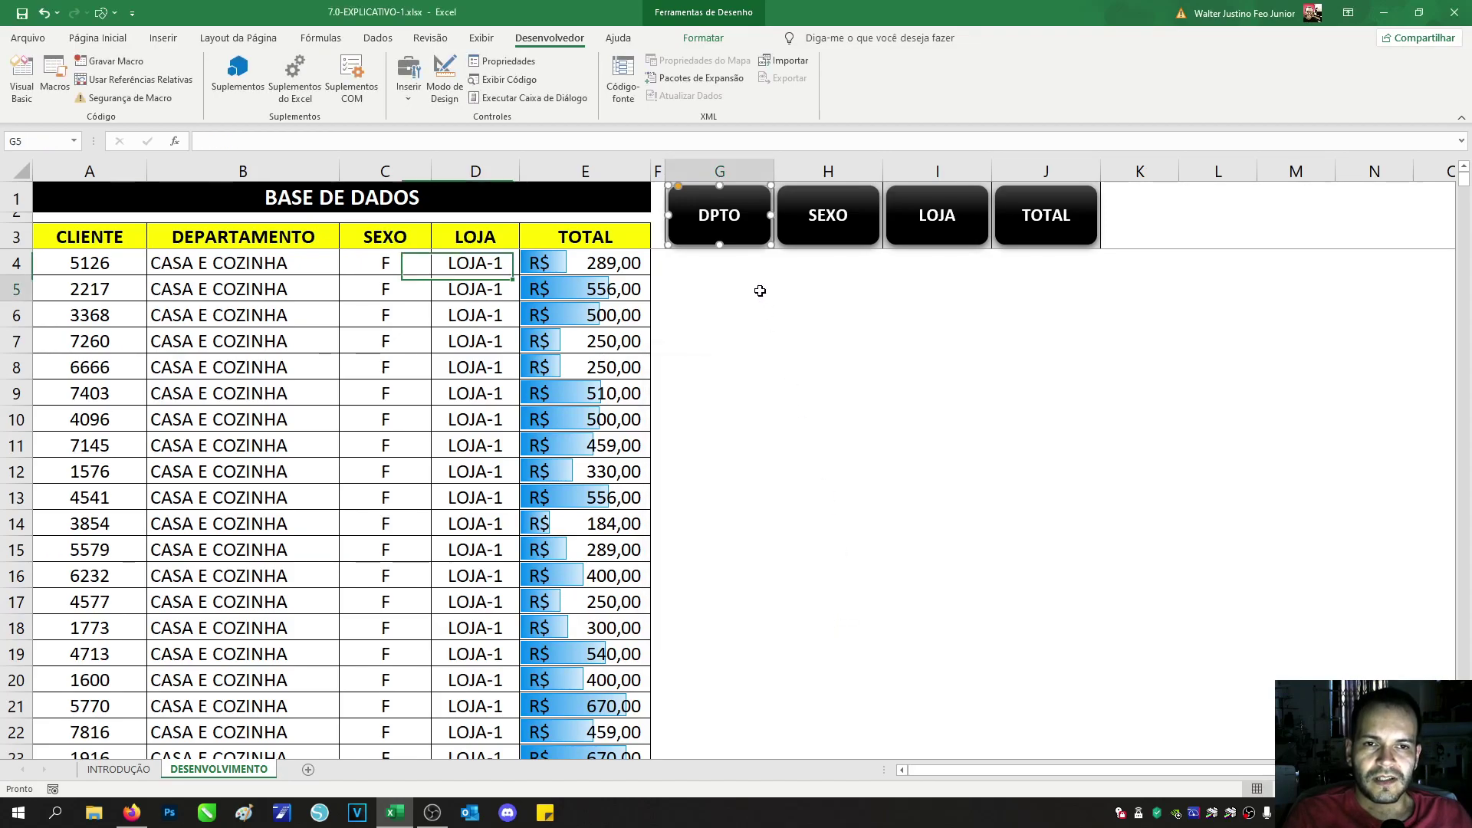
# Step: Reconfirm the ORG_DPTO assignment, then run the DPTO button to sort by DEPARTAMENTO
pyautogui.rightClick(752, 241)
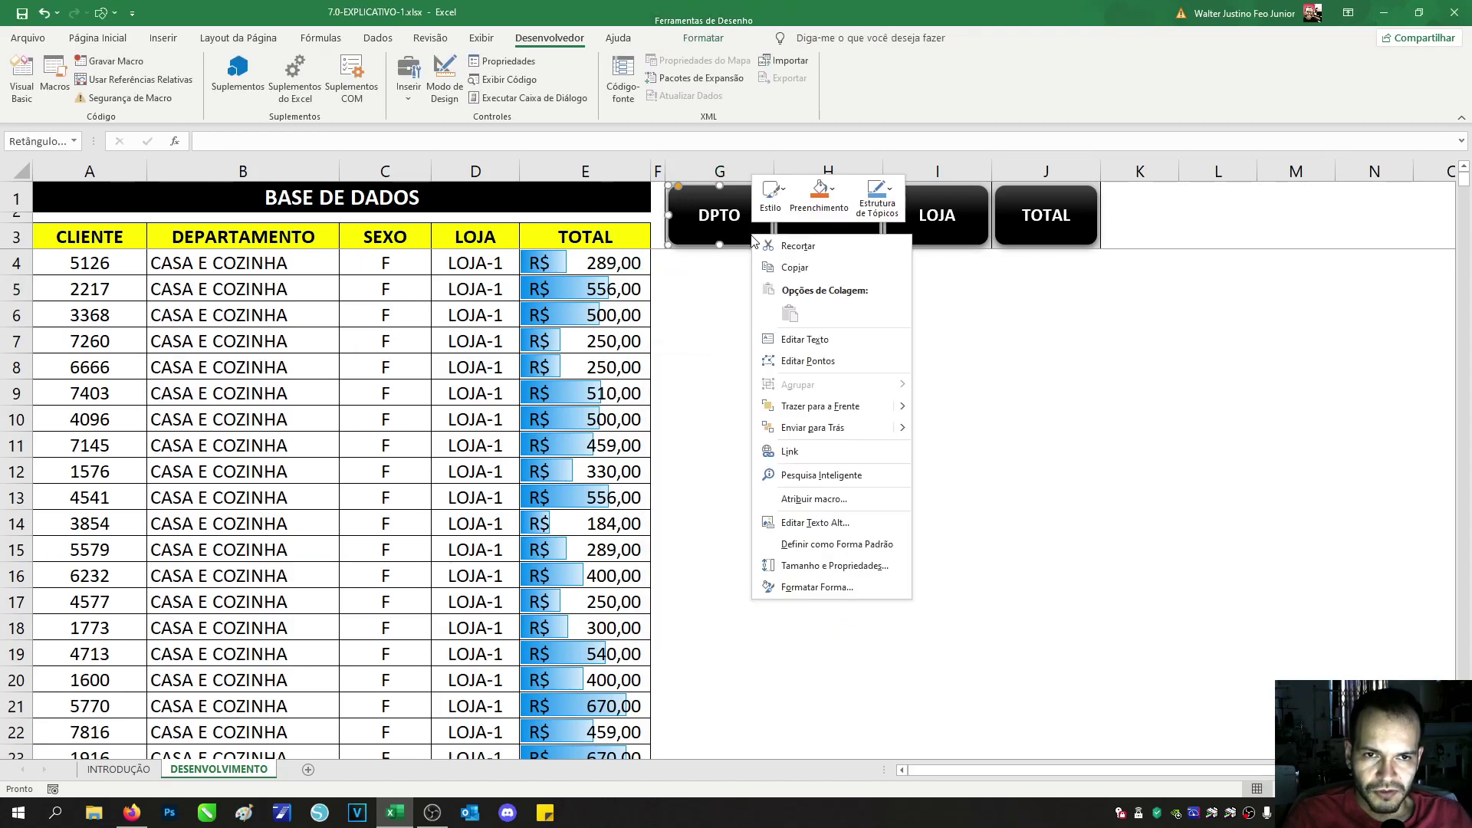
pyautogui.click(815, 499)
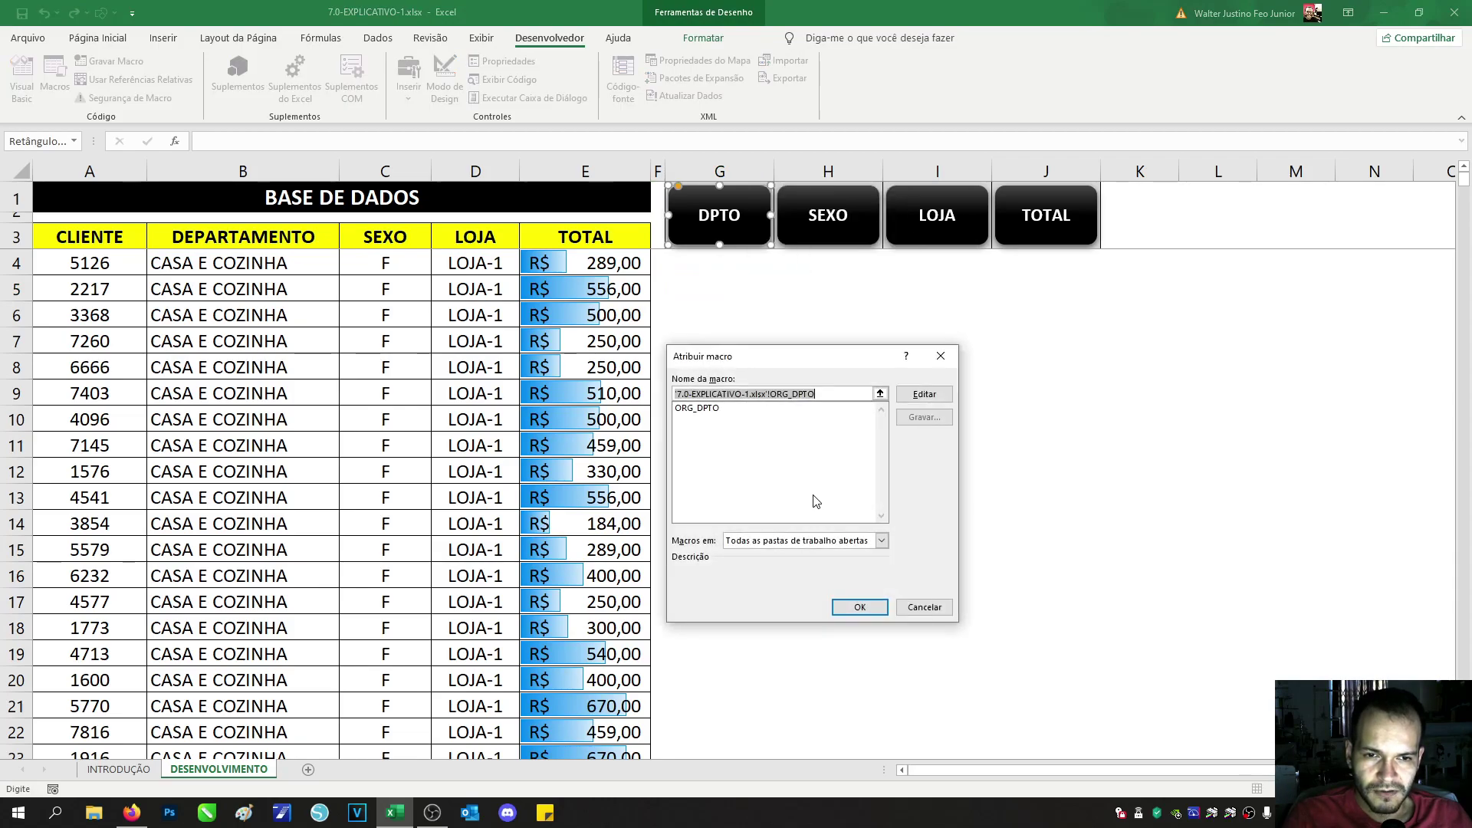
pyautogui.click(707, 409)
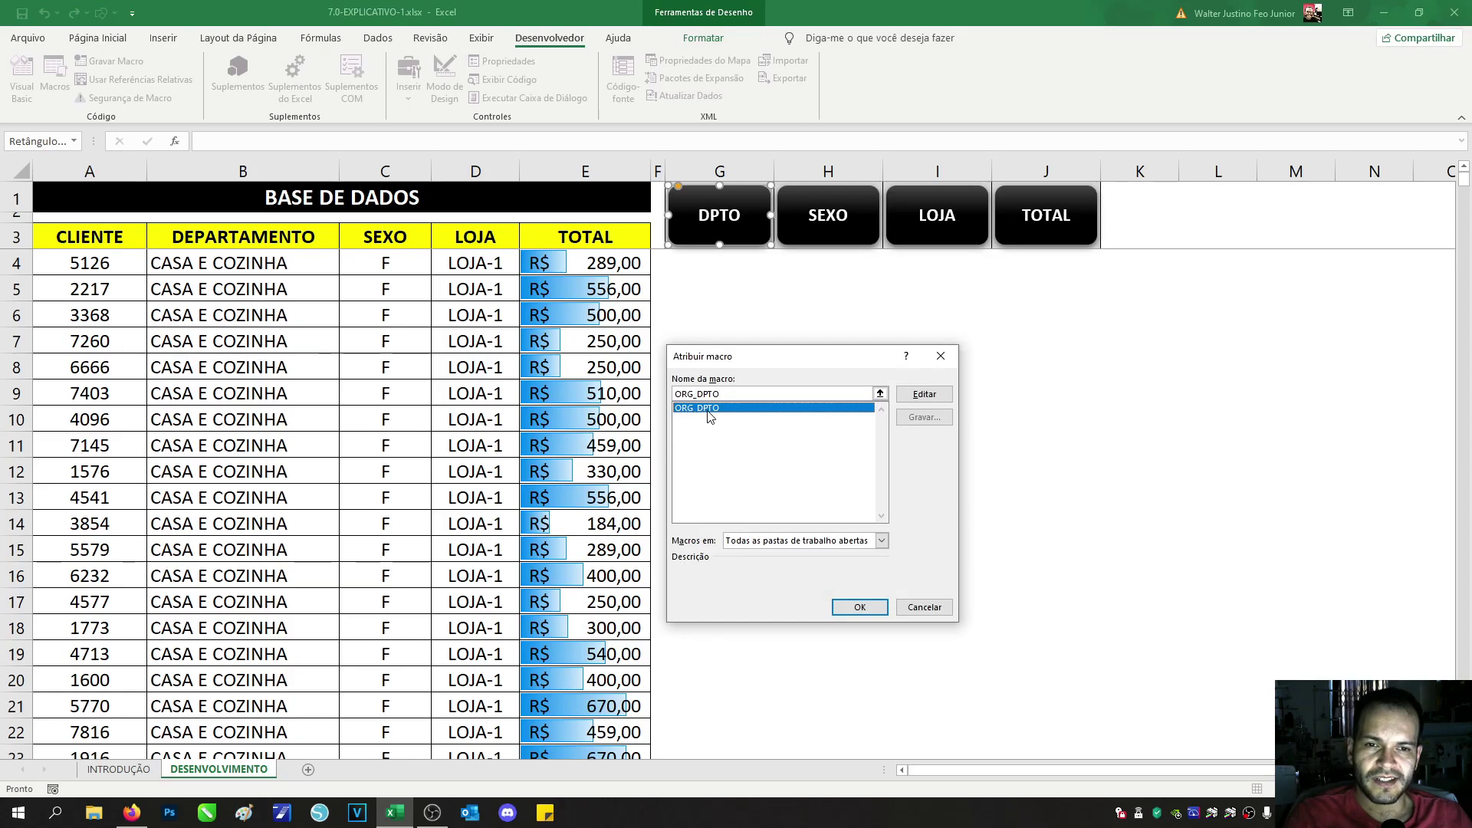
pyautogui.click(859, 606)
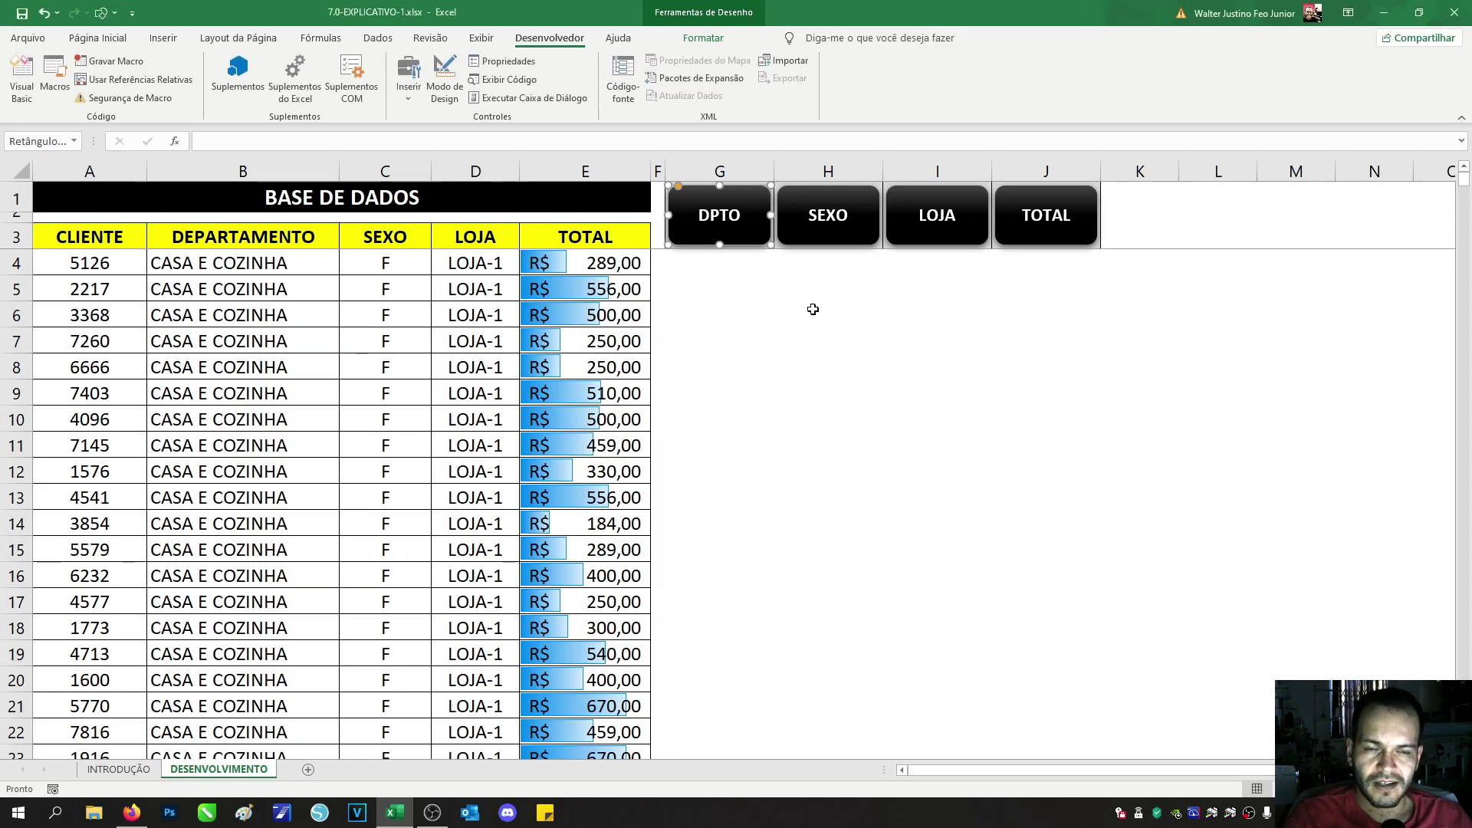
pyautogui.click(792, 300)
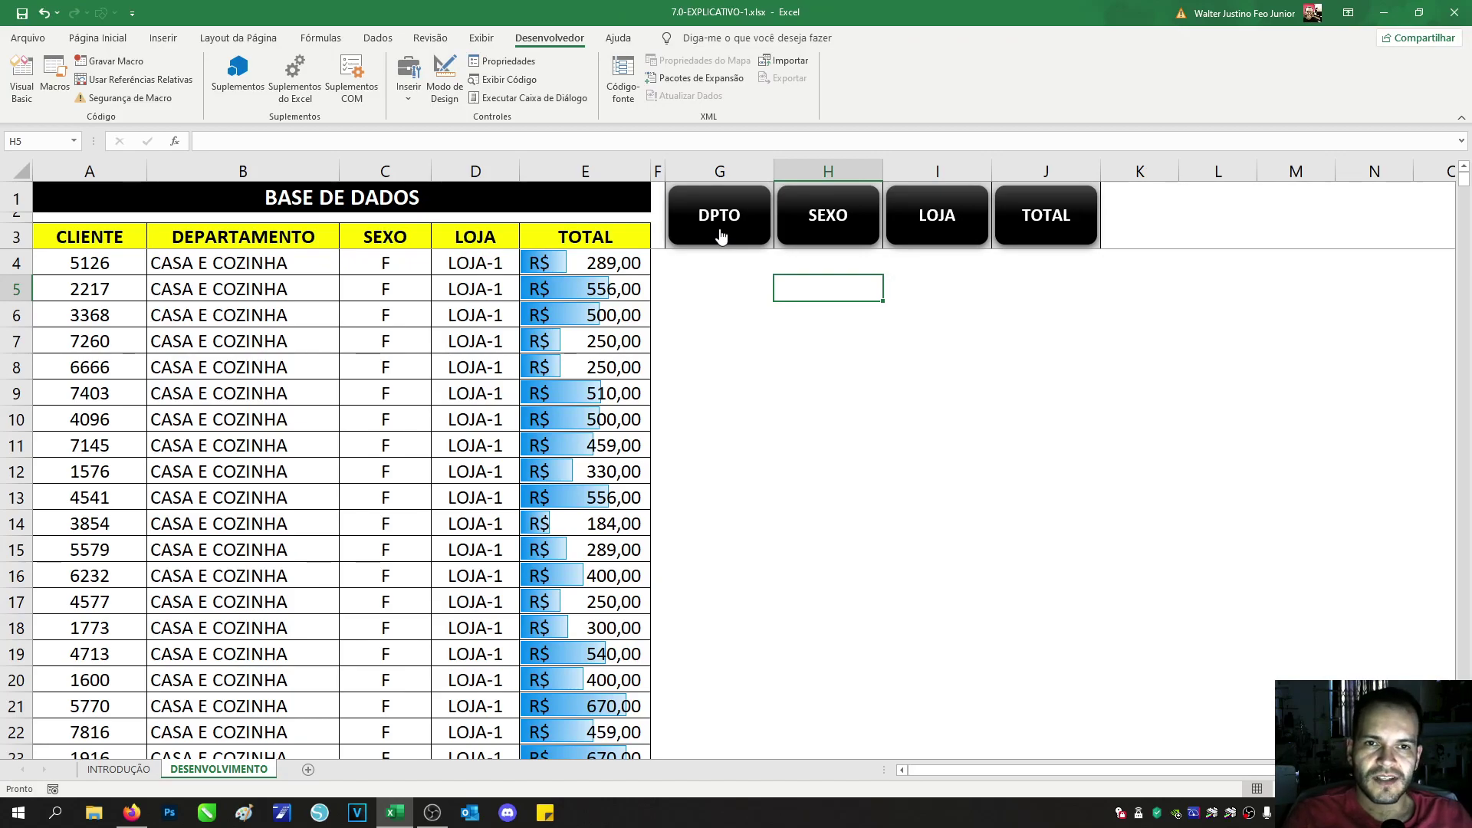
pyautogui.click(720, 235)
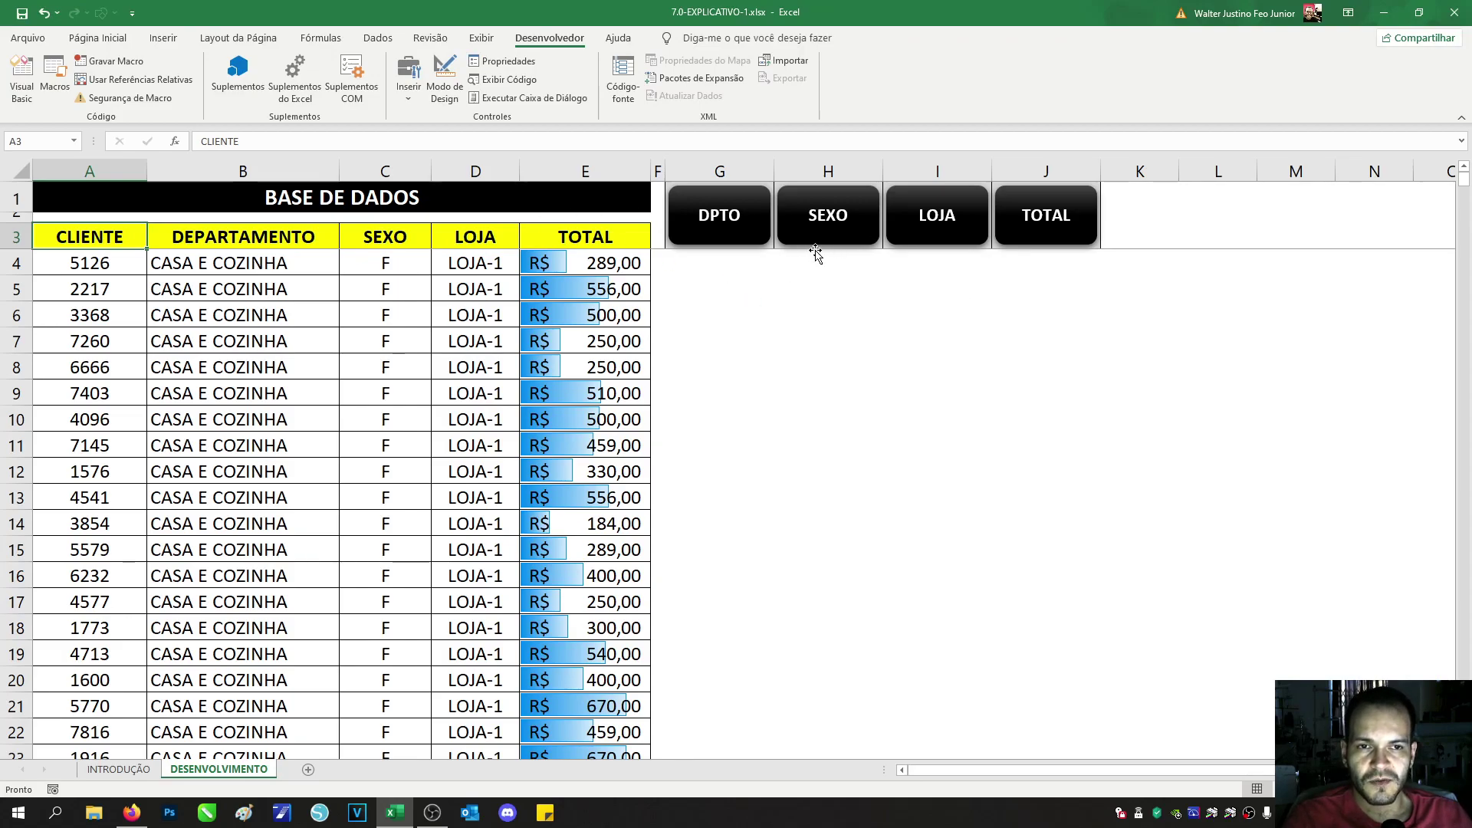
# Step: Start recording a new macro named ORG_SEXO
pyautogui.moveTo(89, 235); pyautogui.dragTo(611, 283)
pyautogui.click(717, 342)
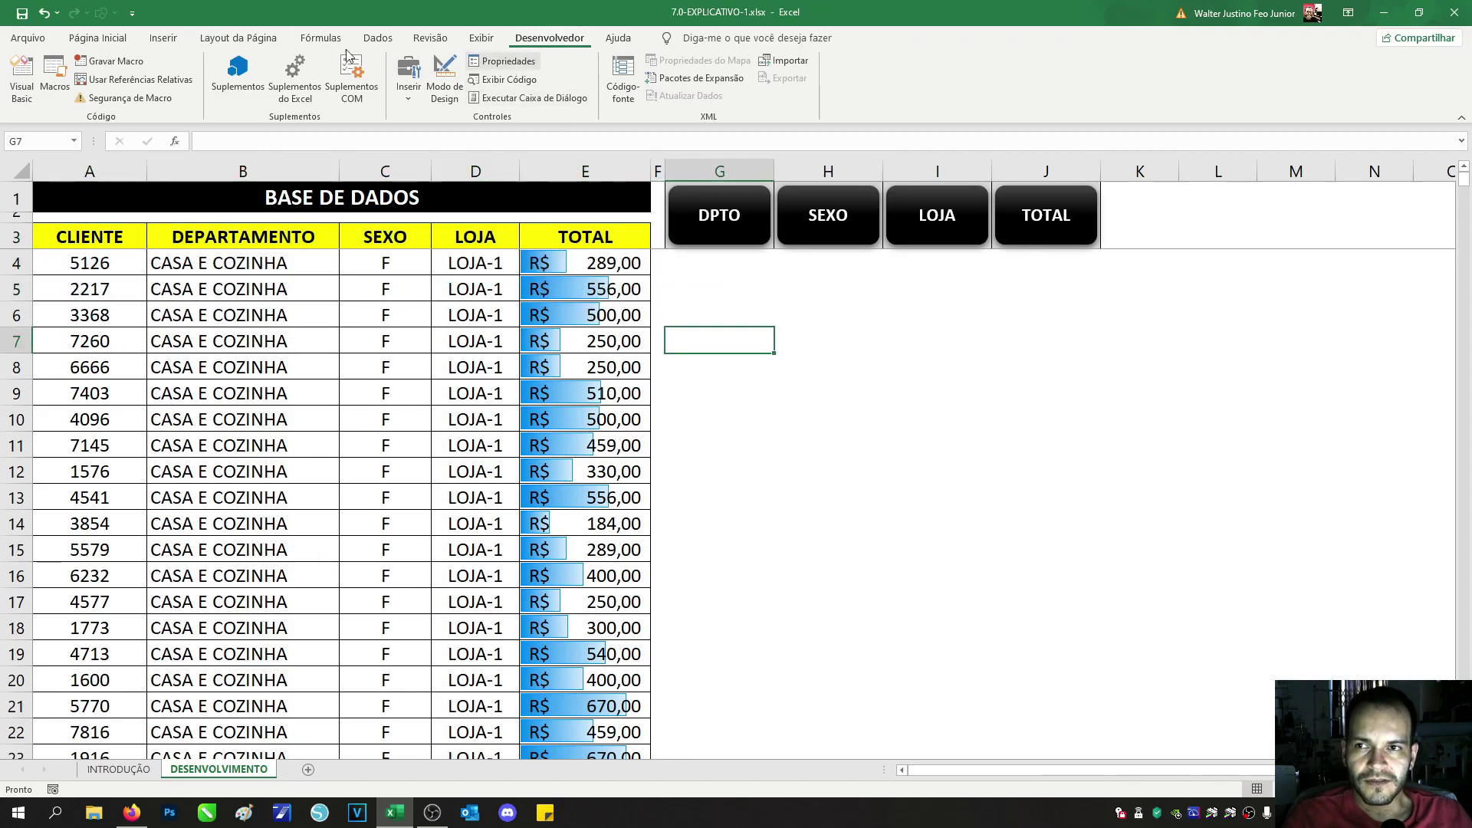
pyautogui.click(119, 62)
pyautogui.write('ORG_SEXO')
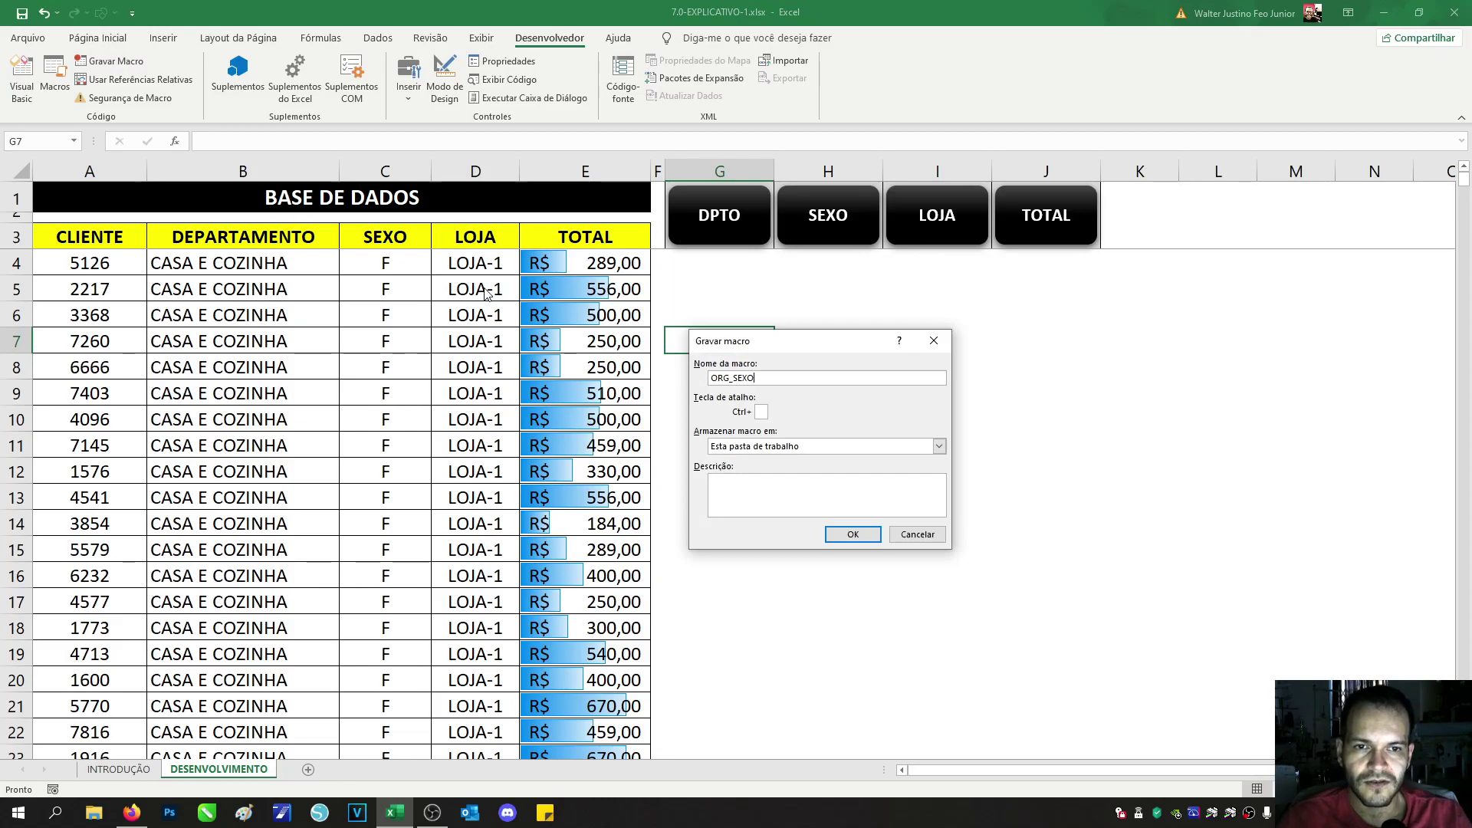
pyautogui.click(853, 535)
# Step: Select the sales table from the header down and sort it by the SEXO column
pyautogui.moveTo(116, 238); pyautogui.dragTo(506, 268)
pyautogui.moveTo(98, 239); pyautogui.dragTo(614, 717)
pyautogui.click(377, 37)
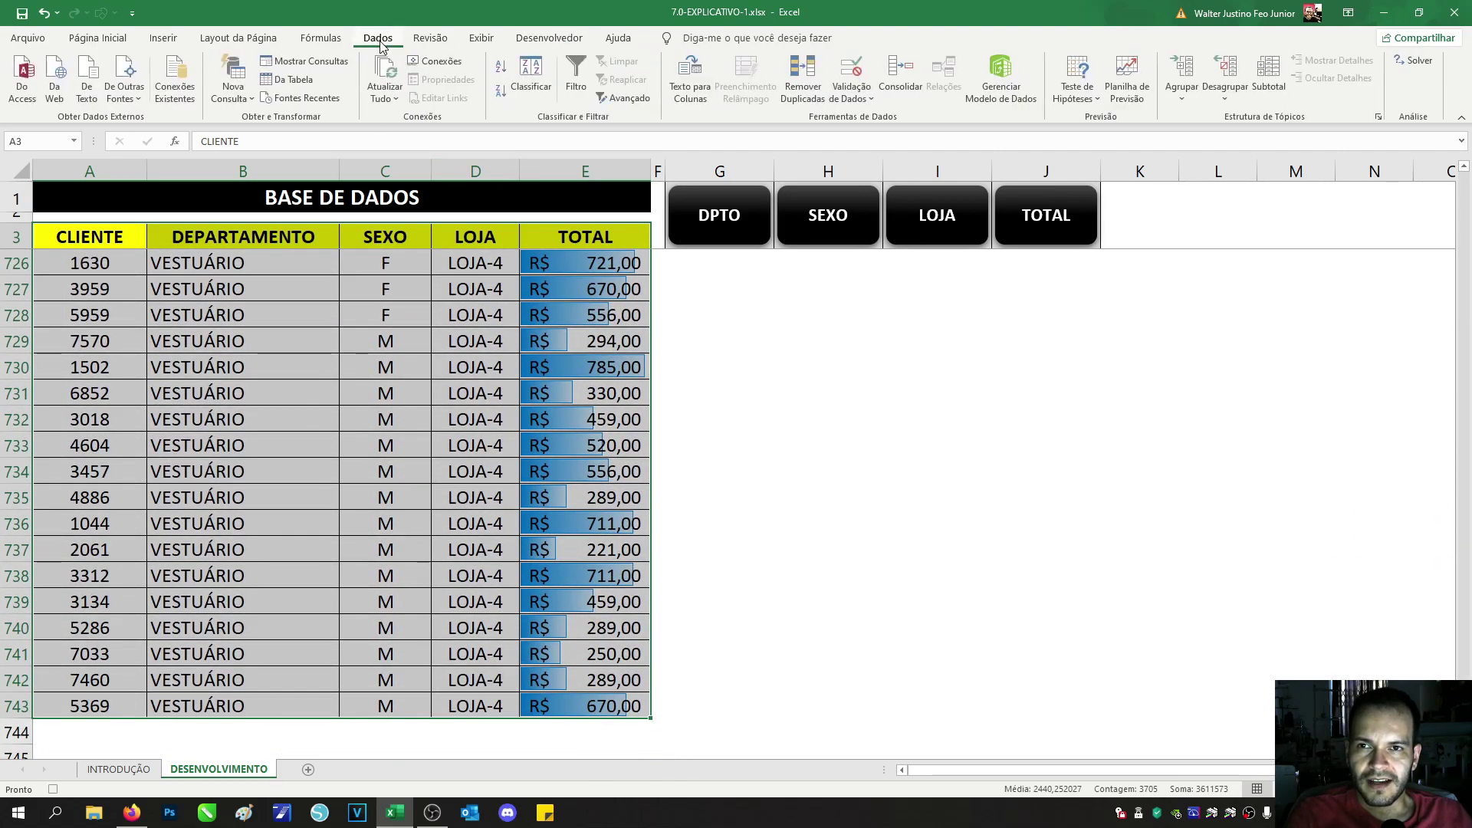
pyautogui.click(531, 77)
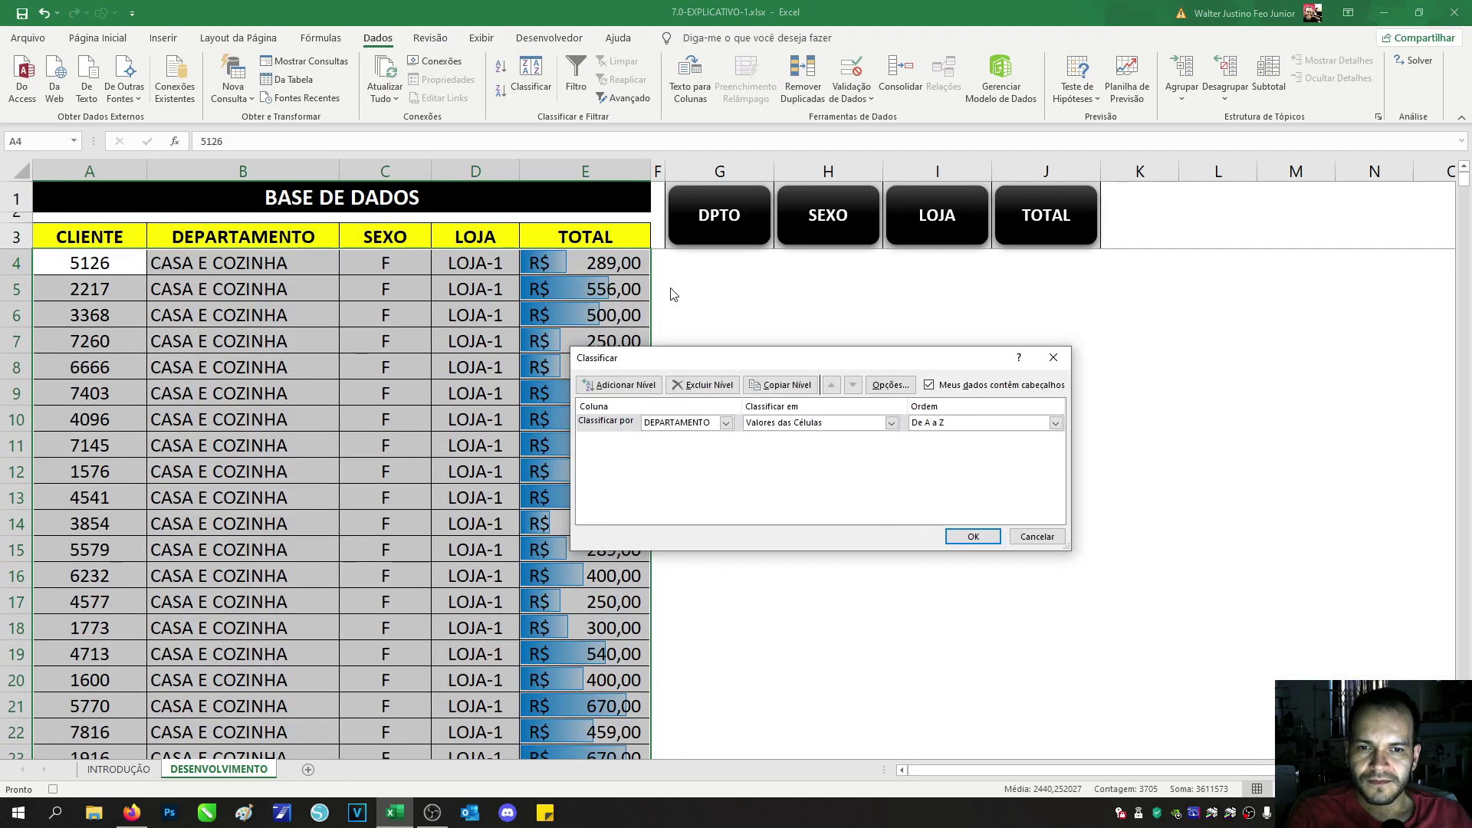
pyautogui.click(725, 423)
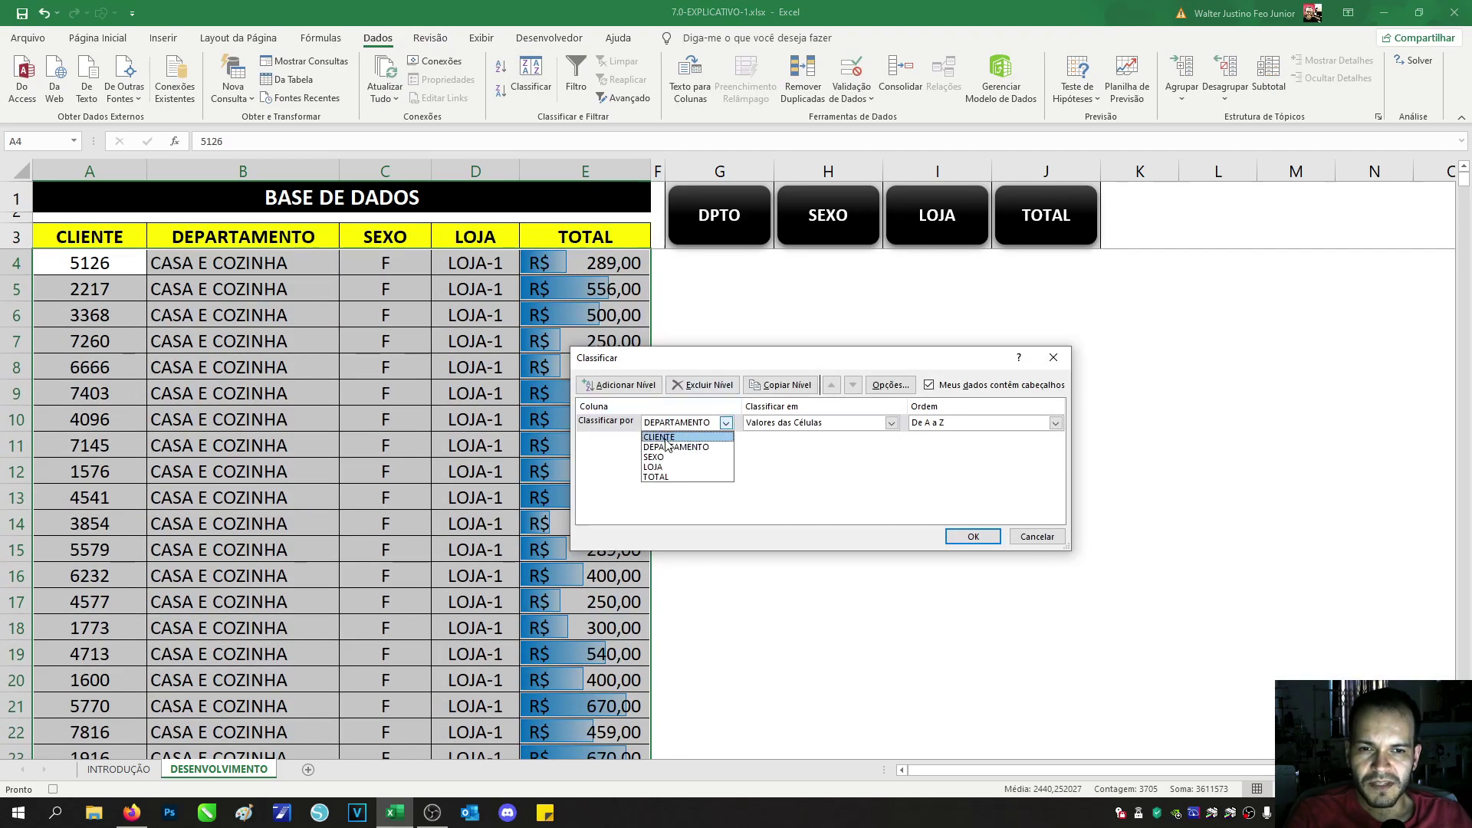
pyautogui.click(665, 458)
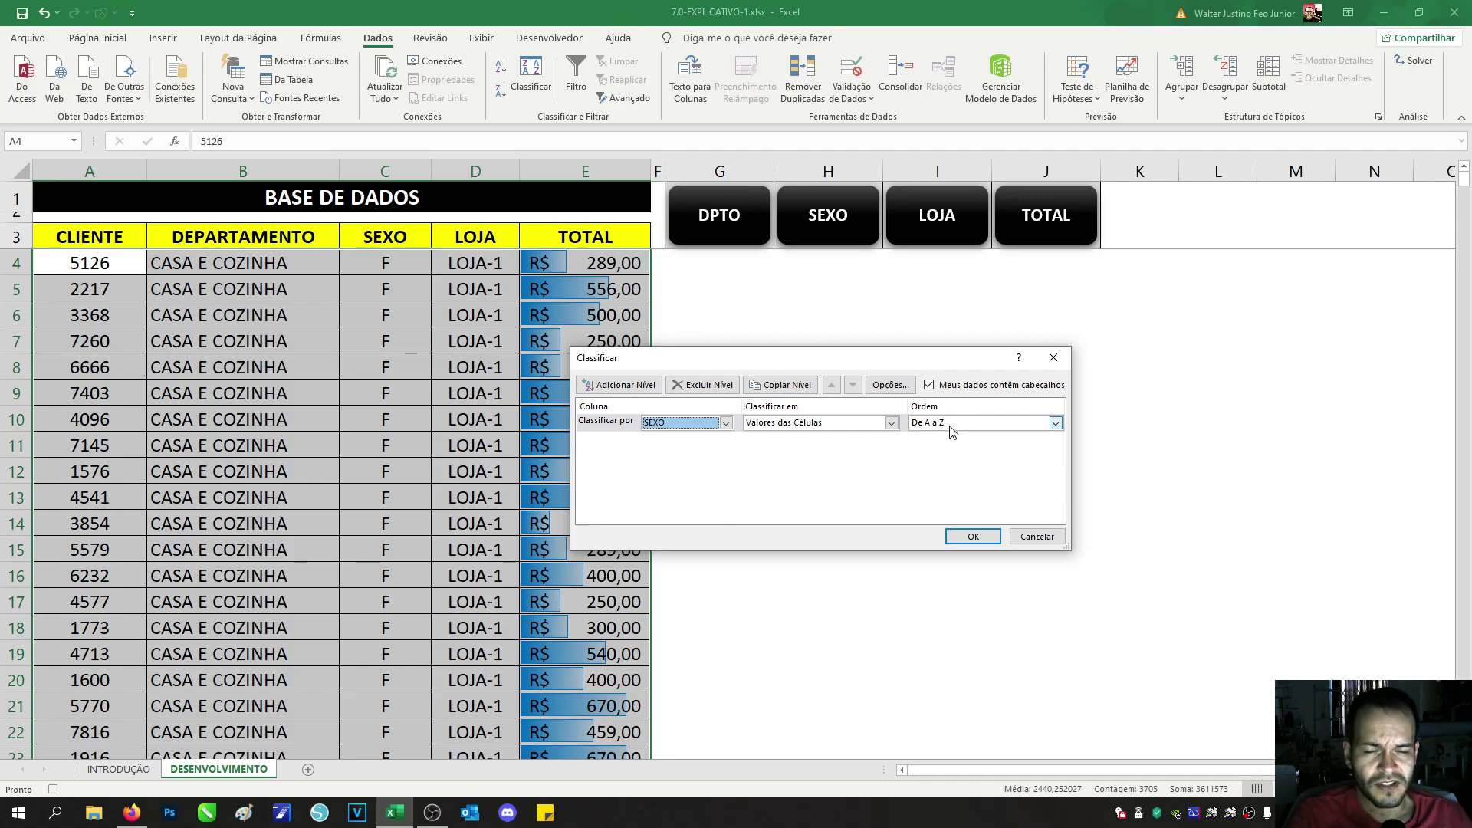
pyautogui.click(968, 538)
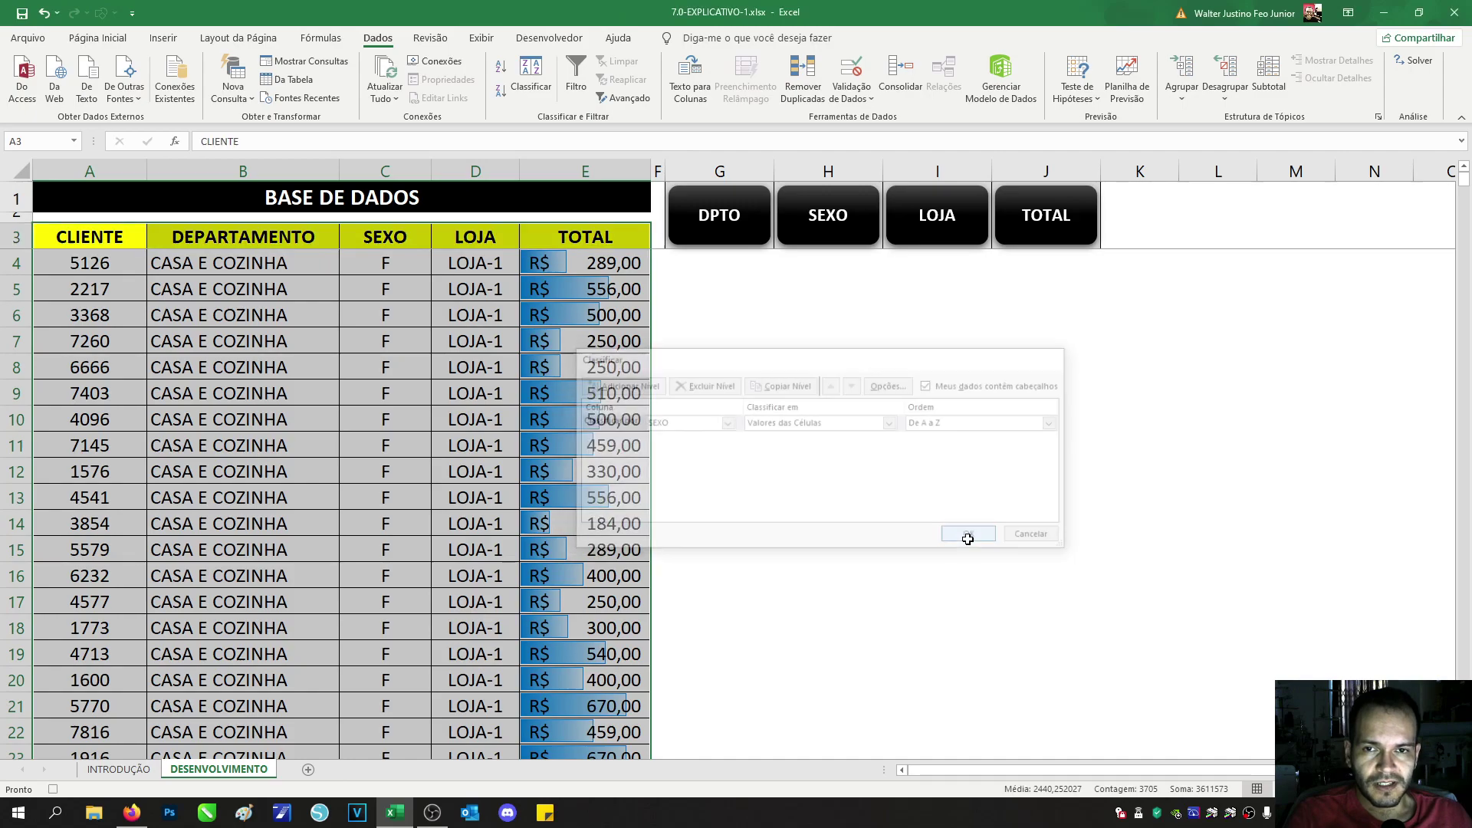
pyautogui.click(63, 238)
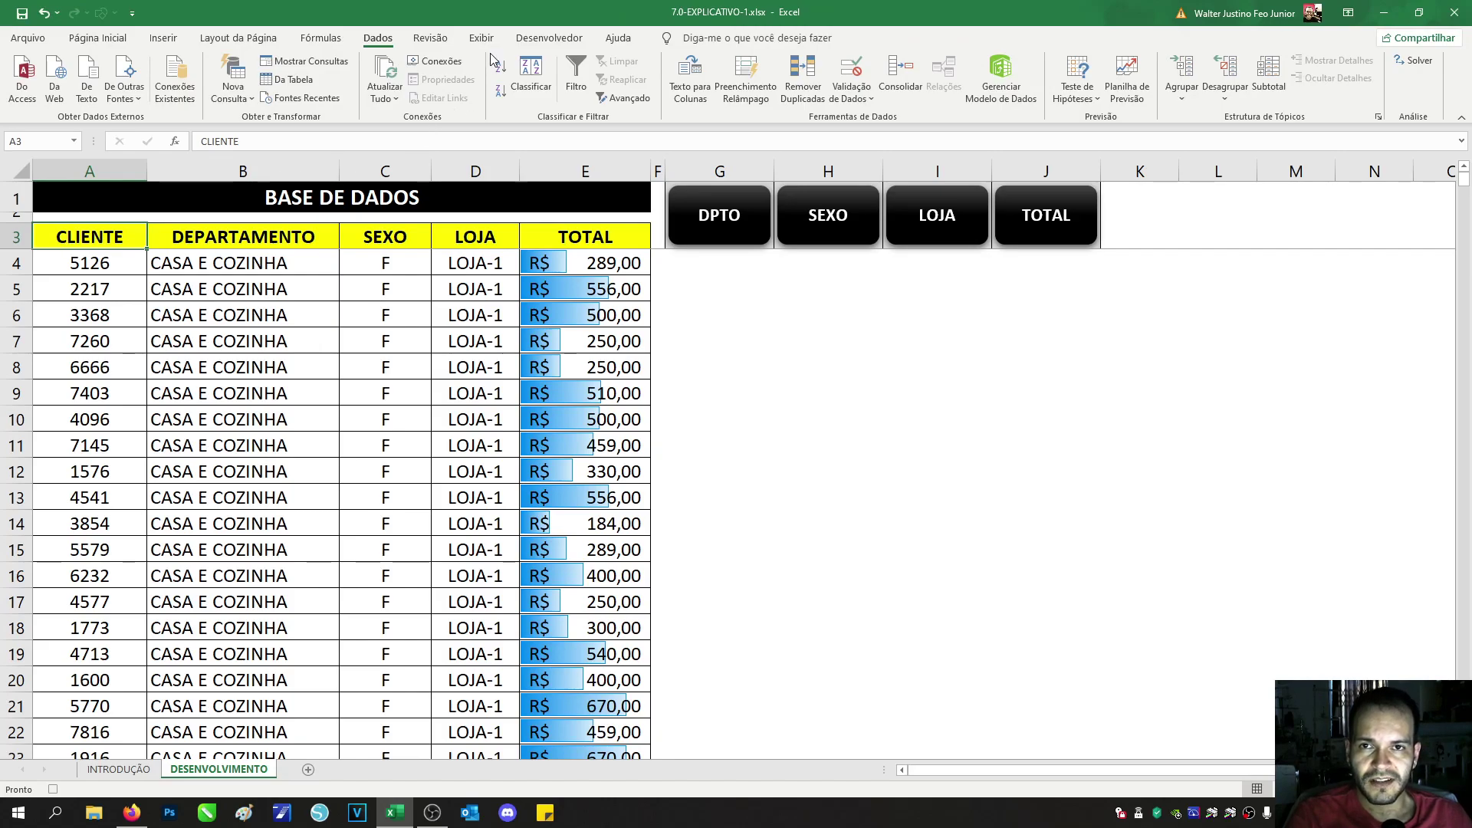
# Step: Stop the ORG_SEXO recording and assign ORG_SEXO to the SEXO shape
pyautogui.click(521, 40)
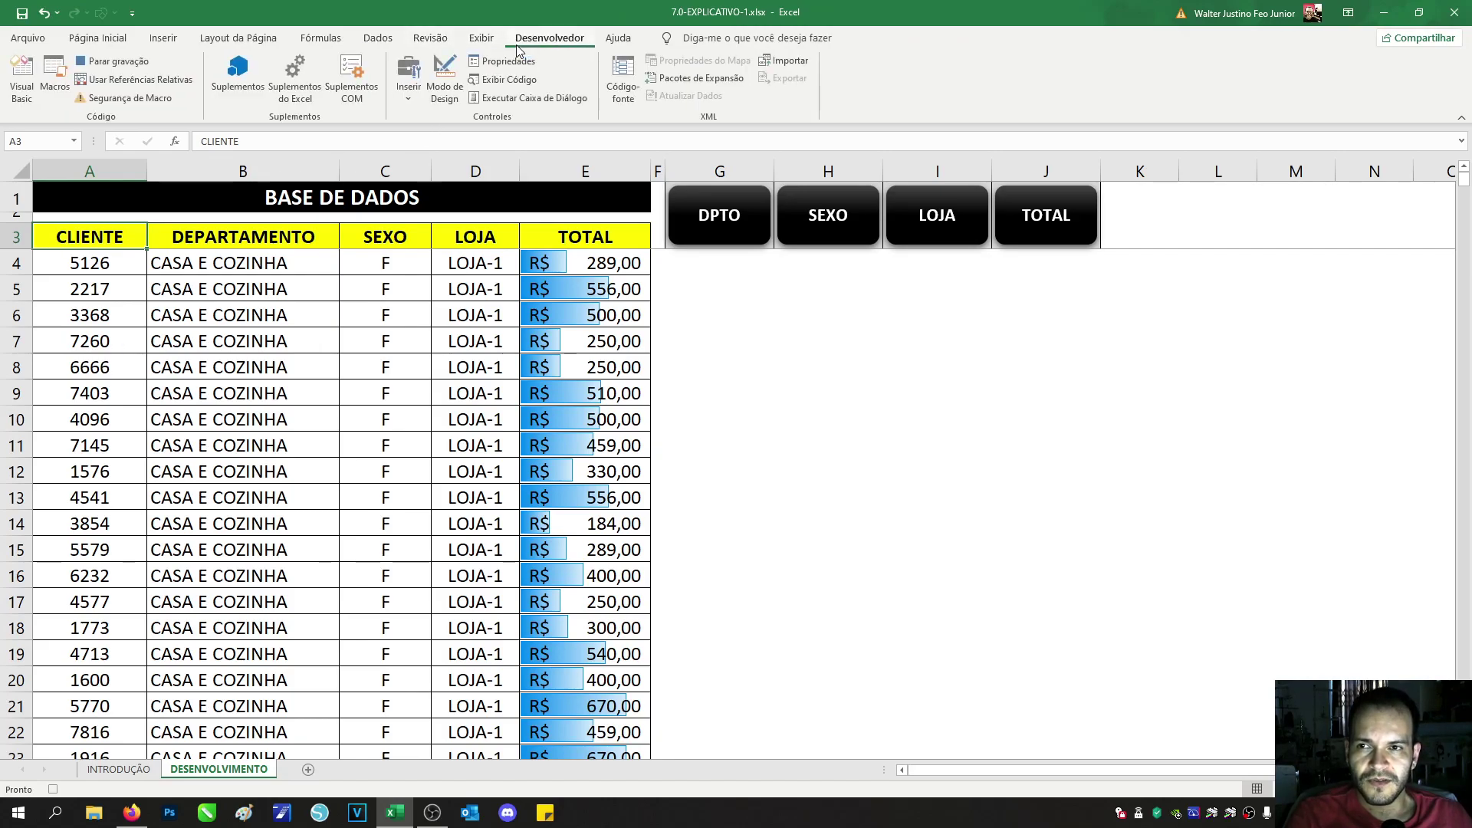
pyautogui.click(107, 63)
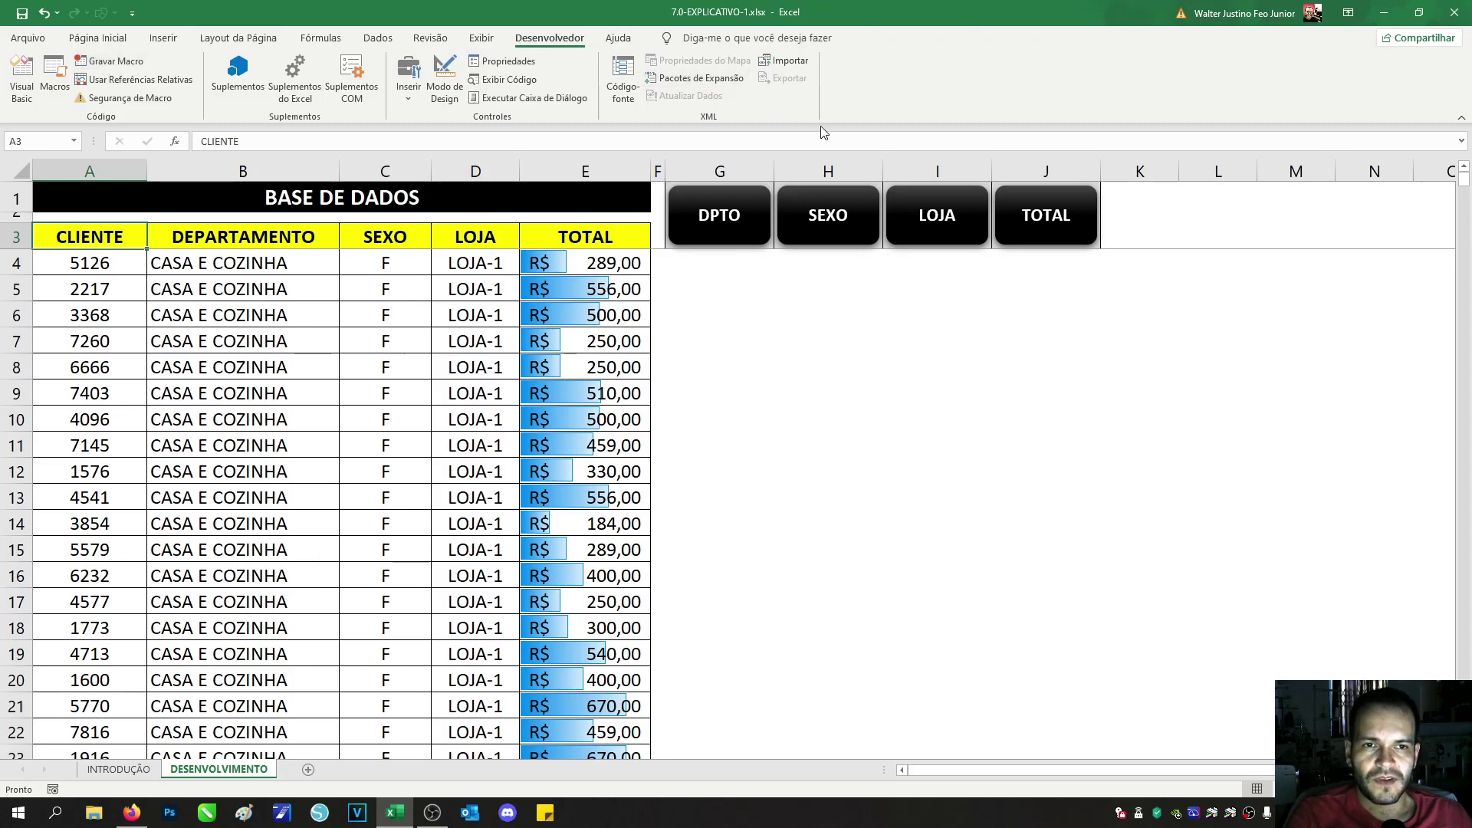
pyautogui.rightClick(857, 242)
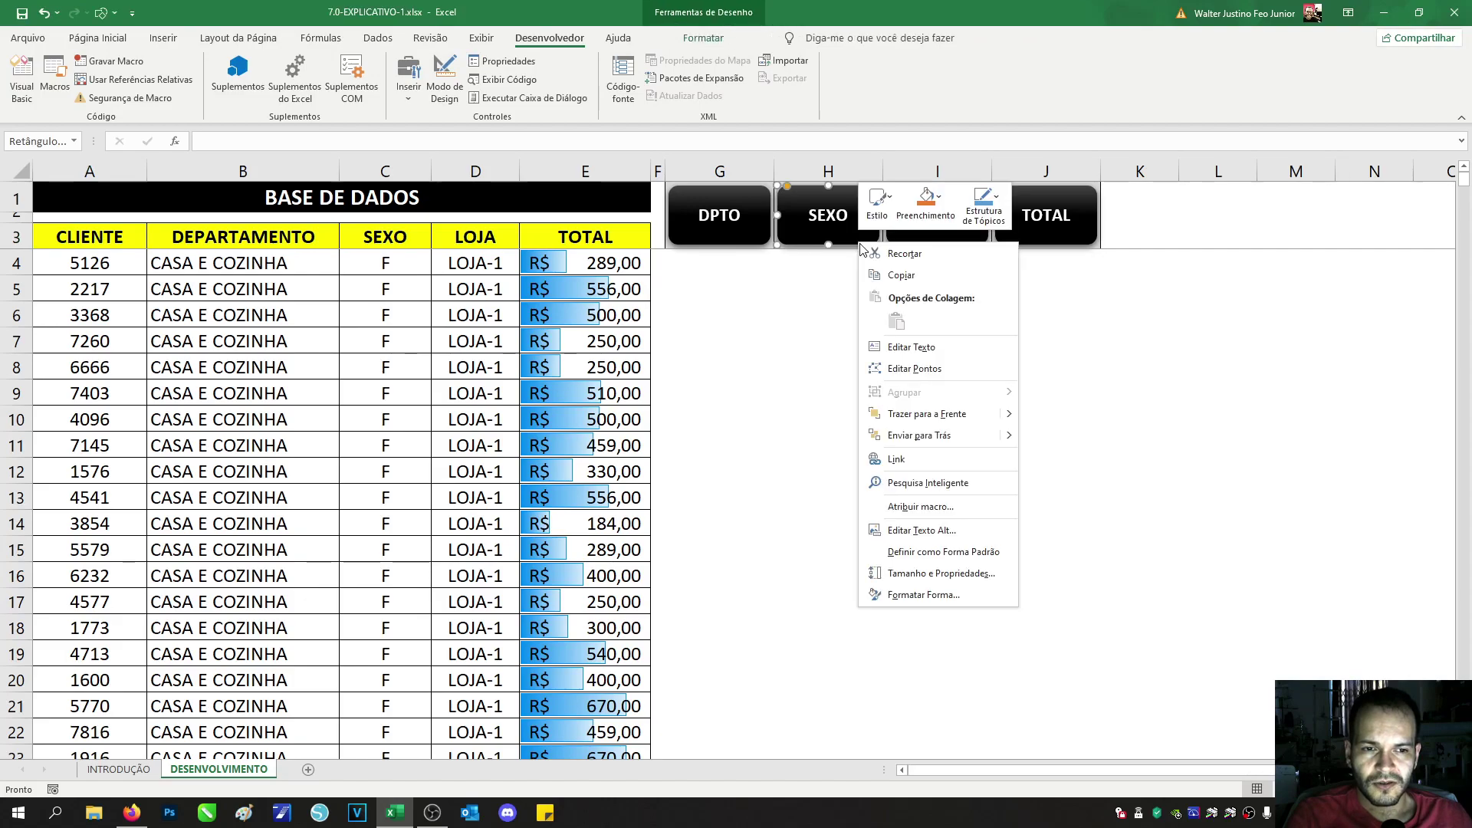
pyautogui.click(920, 508)
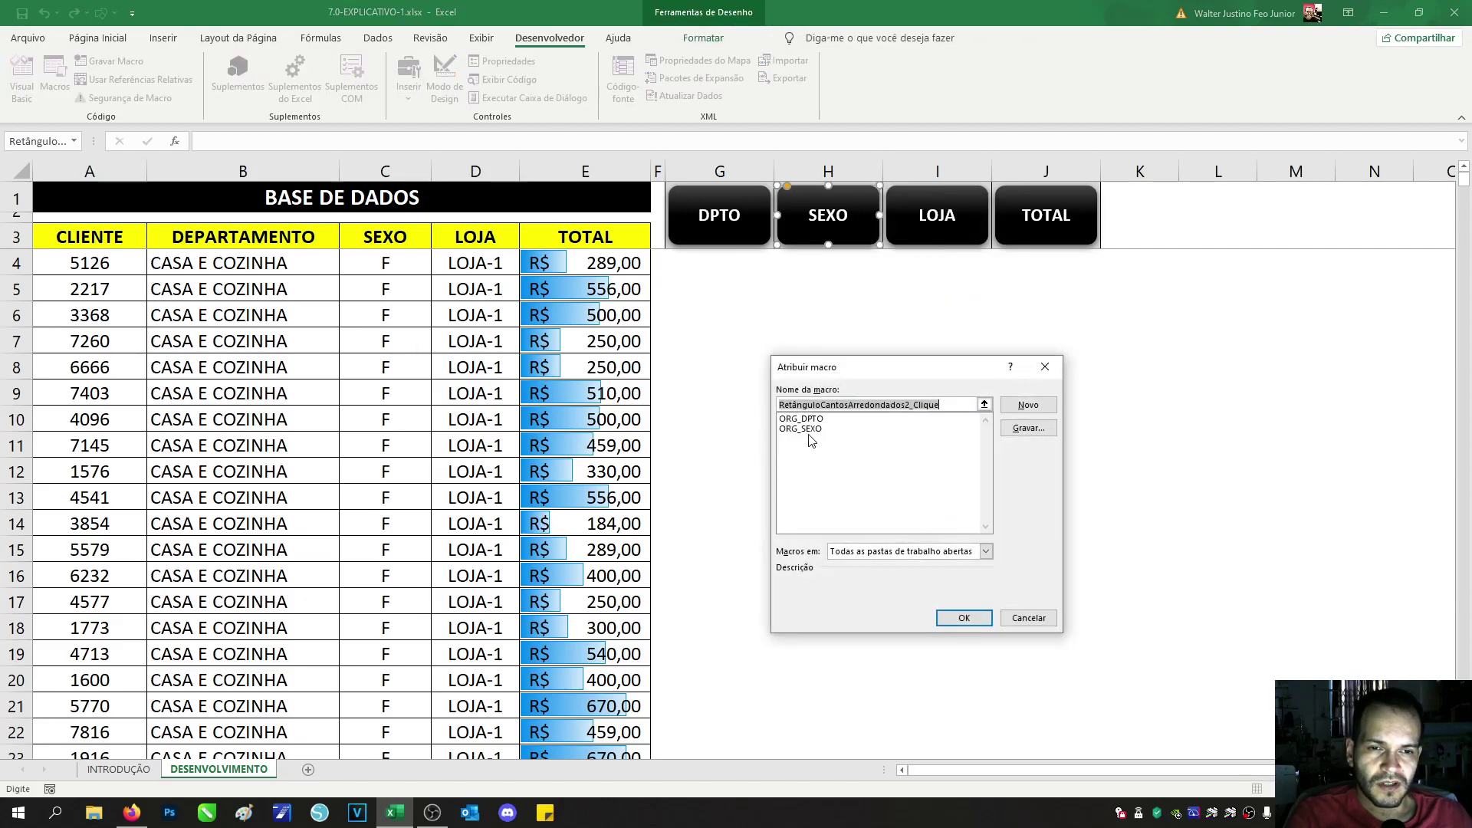
pyautogui.click(806, 430)
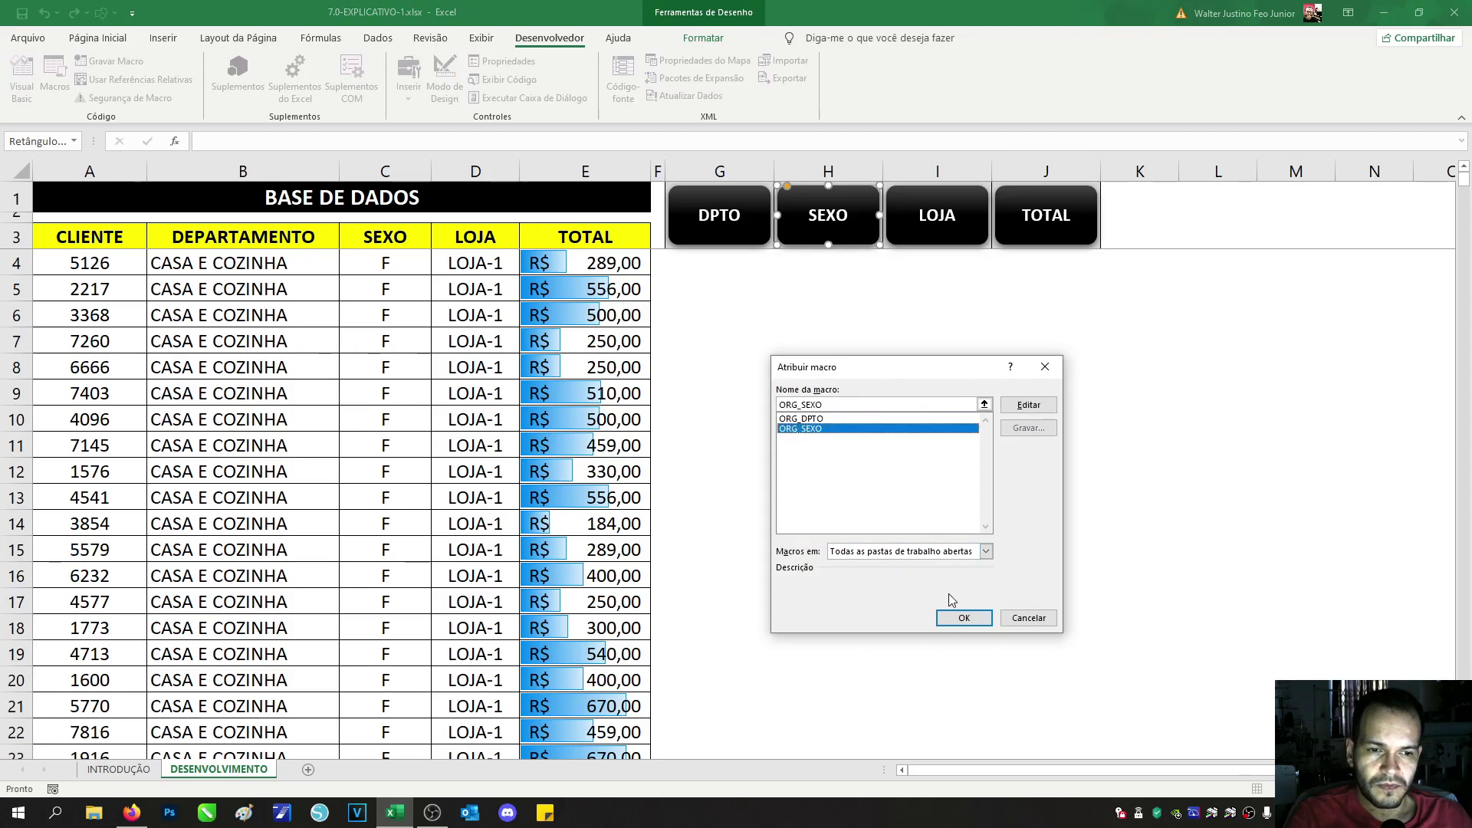
pyautogui.click(963, 618)
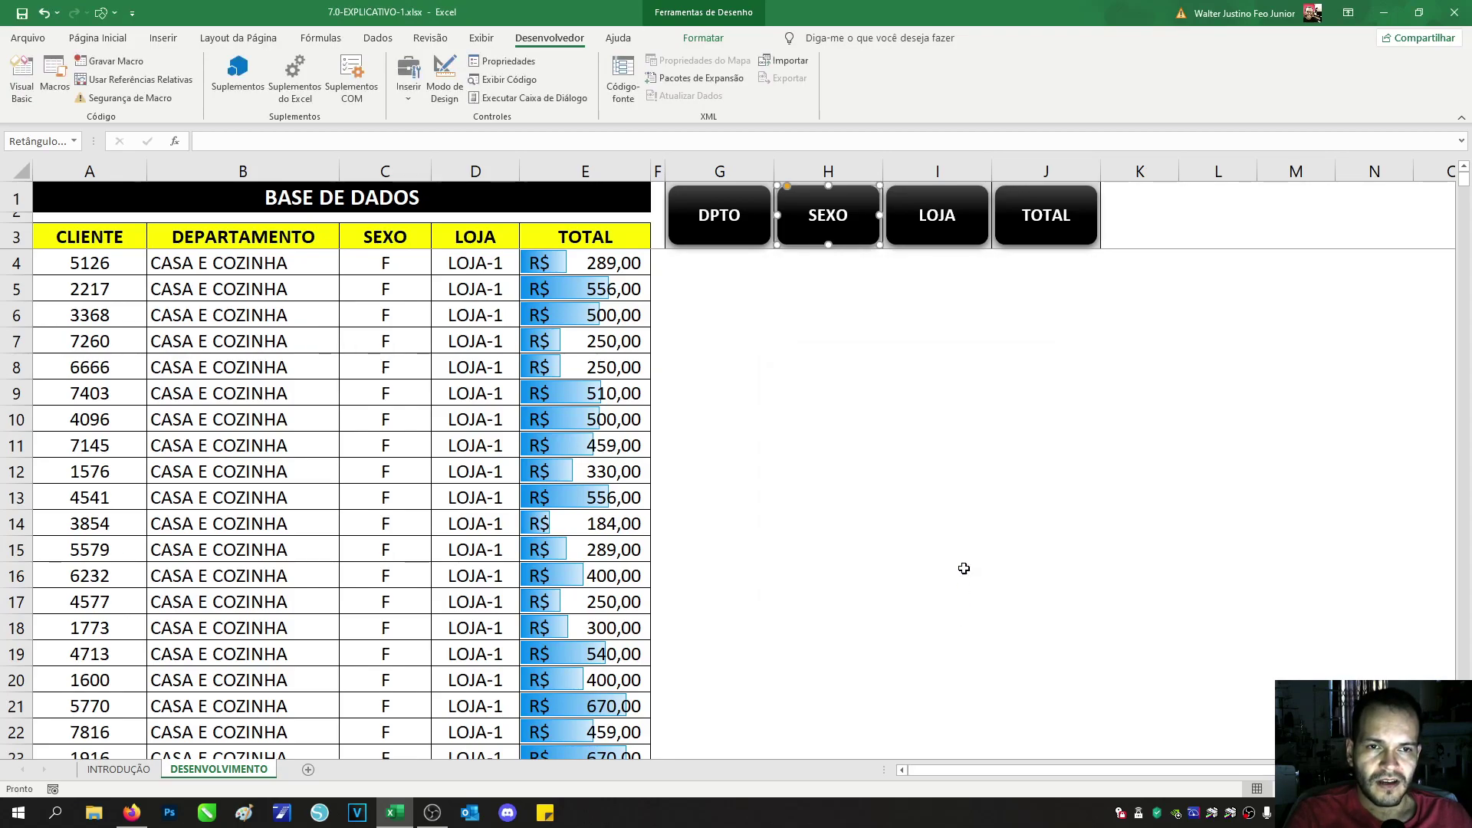
pyautogui.click(784, 318)
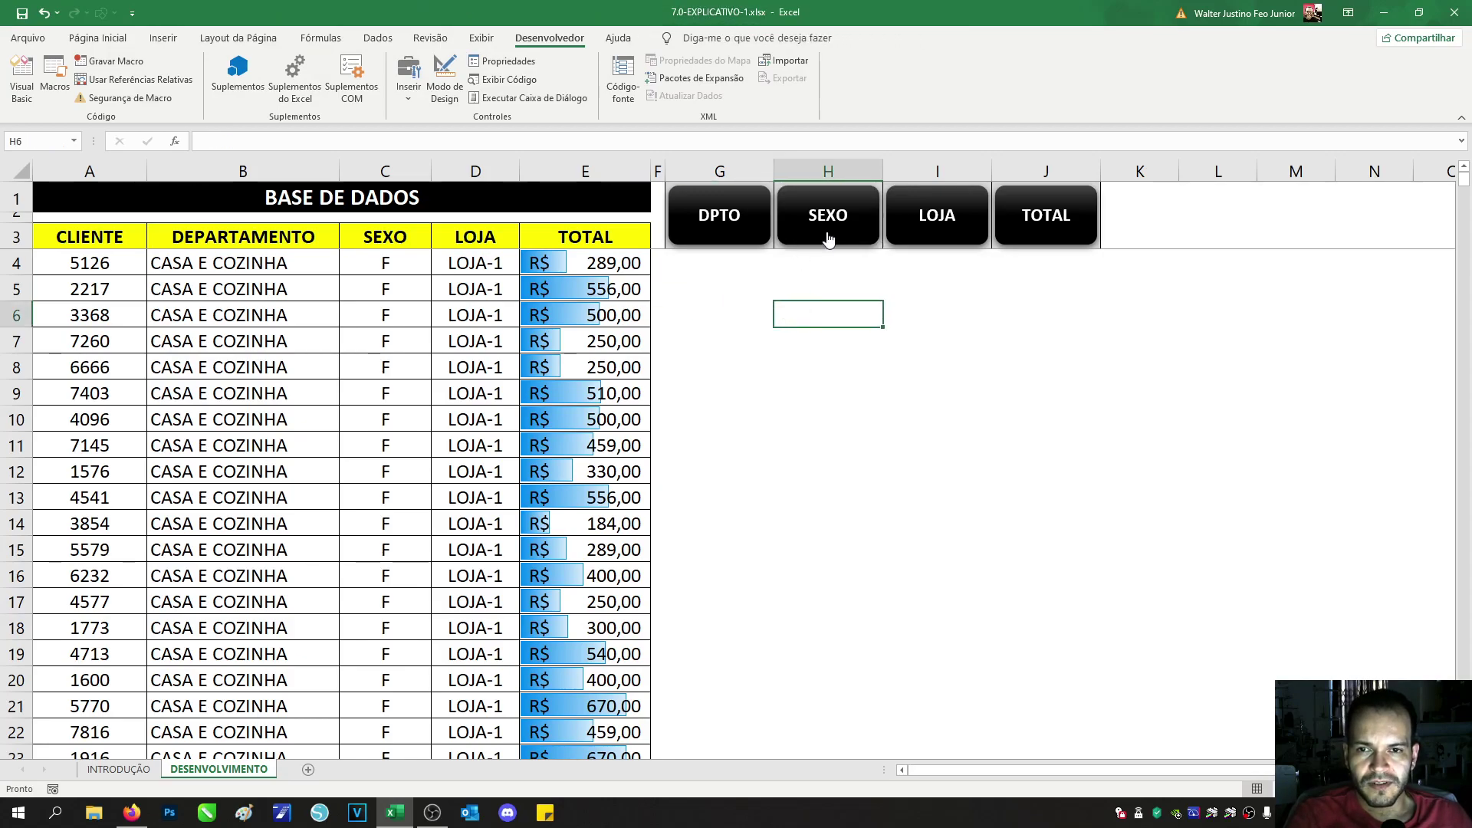
# Step: Test the SEXO button, then the DPTO button
pyautogui.click(828, 240)
pyautogui.click(718, 229)
pyautogui.click(843, 224)
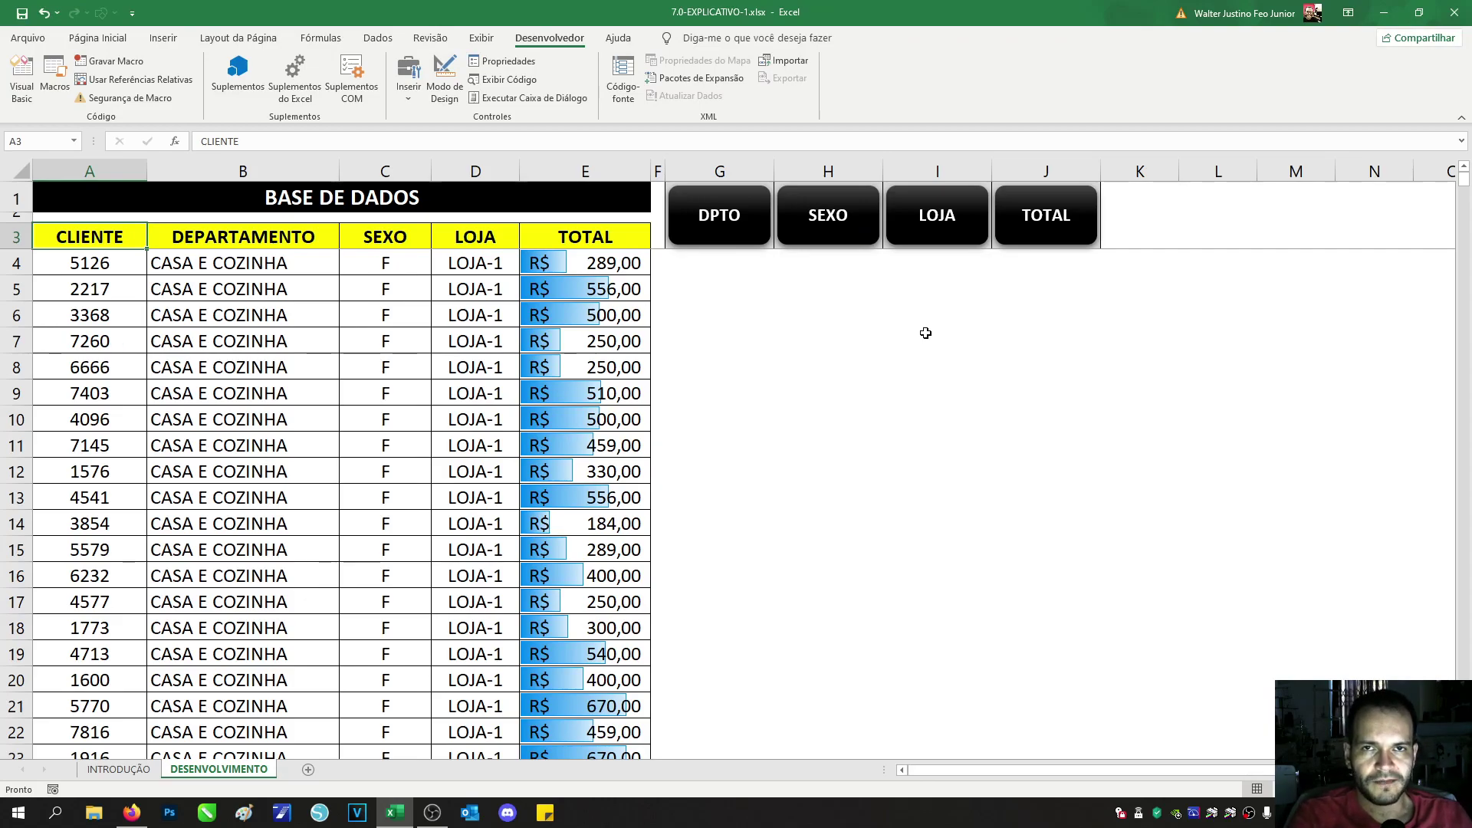
# Step: Run the TOTAL, DPTO, SEXO and LOJA sort buttons repeatedly, finishing with DPTO
pyautogui.click(1046, 222)
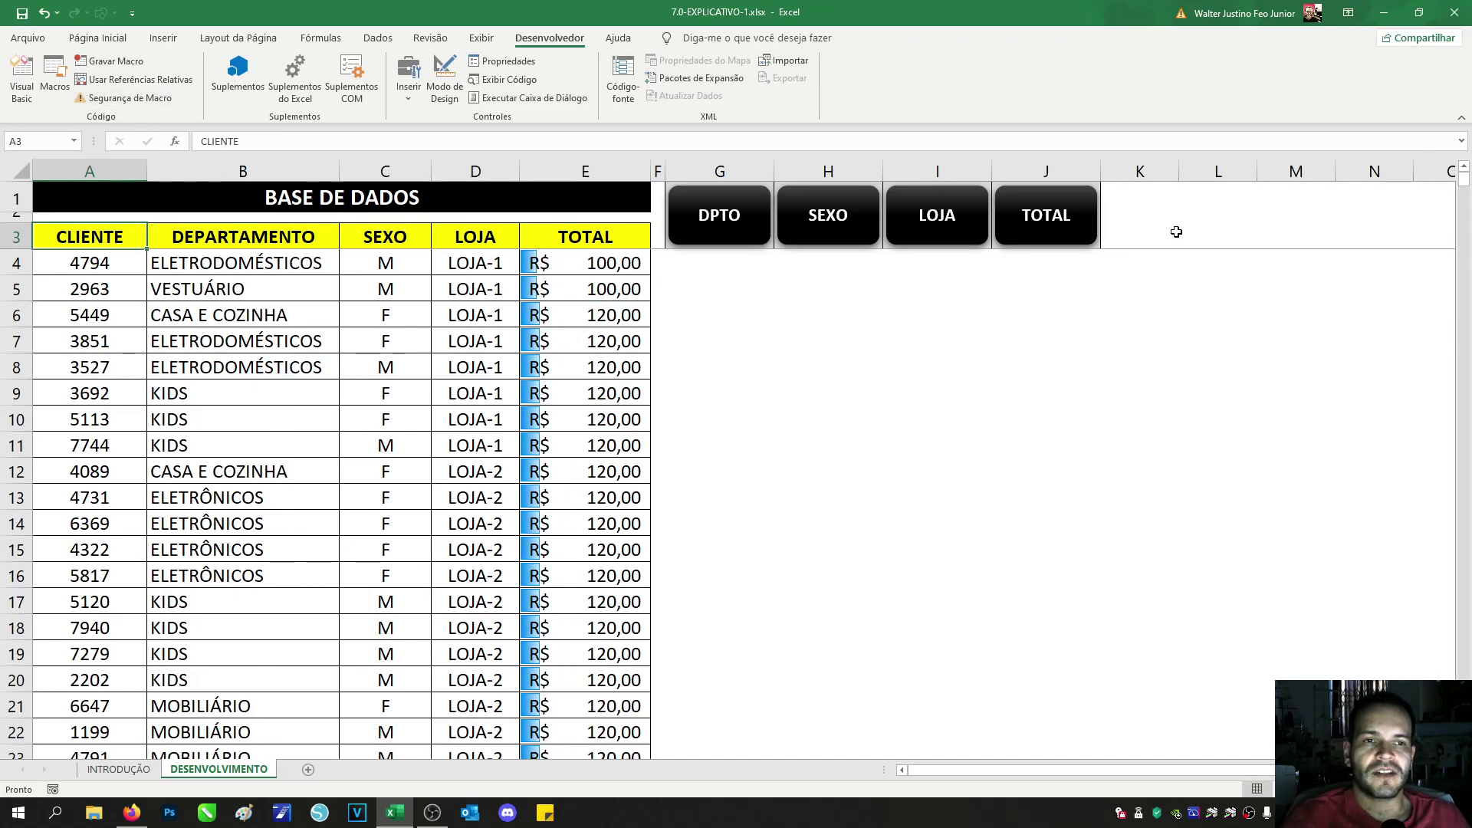
pyautogui.click(711, 223)
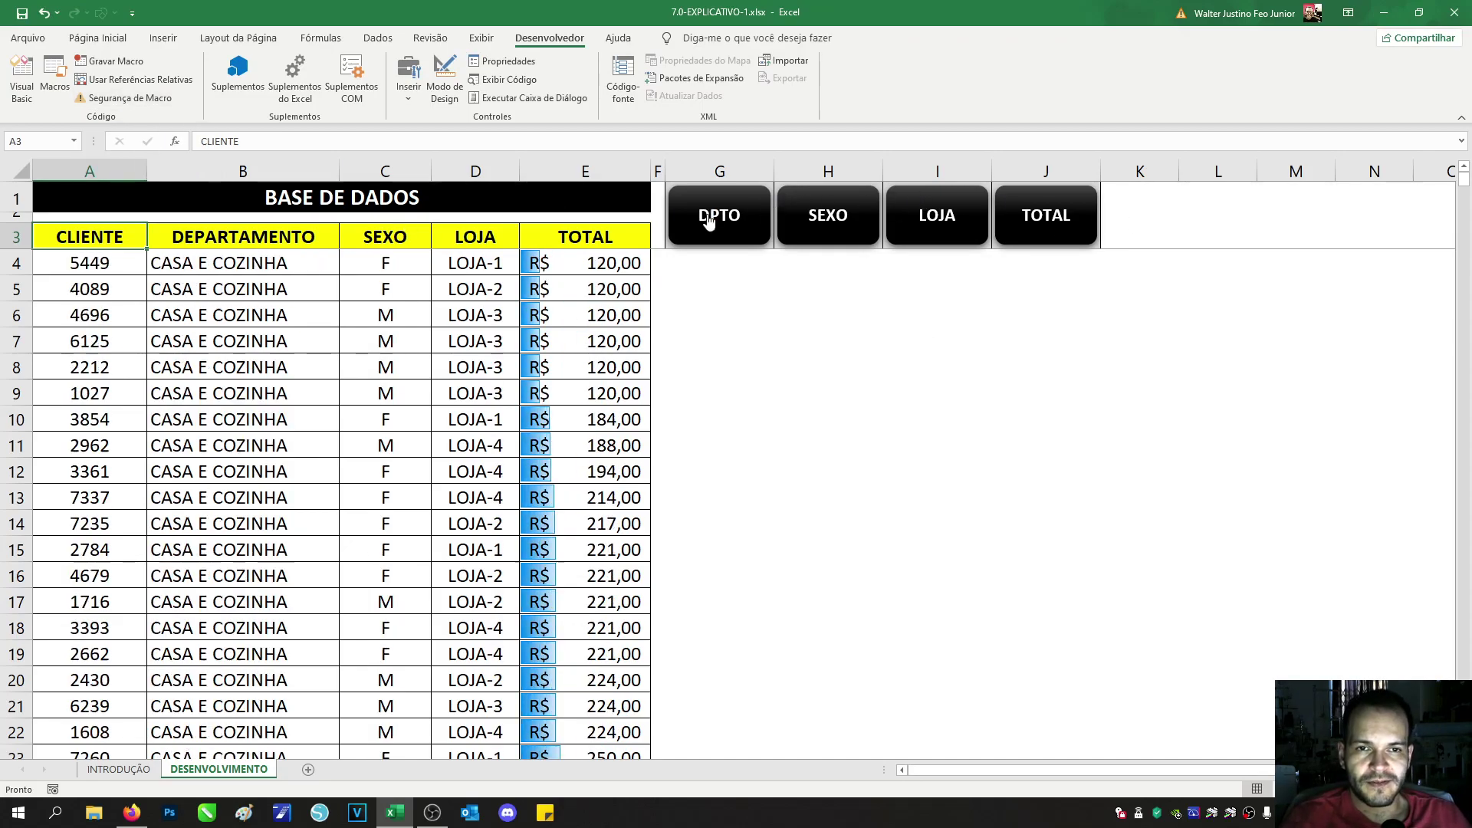
pyautogui.click(835, 230)
pyautogui.click(940, 224)
pyautogui.click(1034, 217)
pyautogui.click(954, 213)
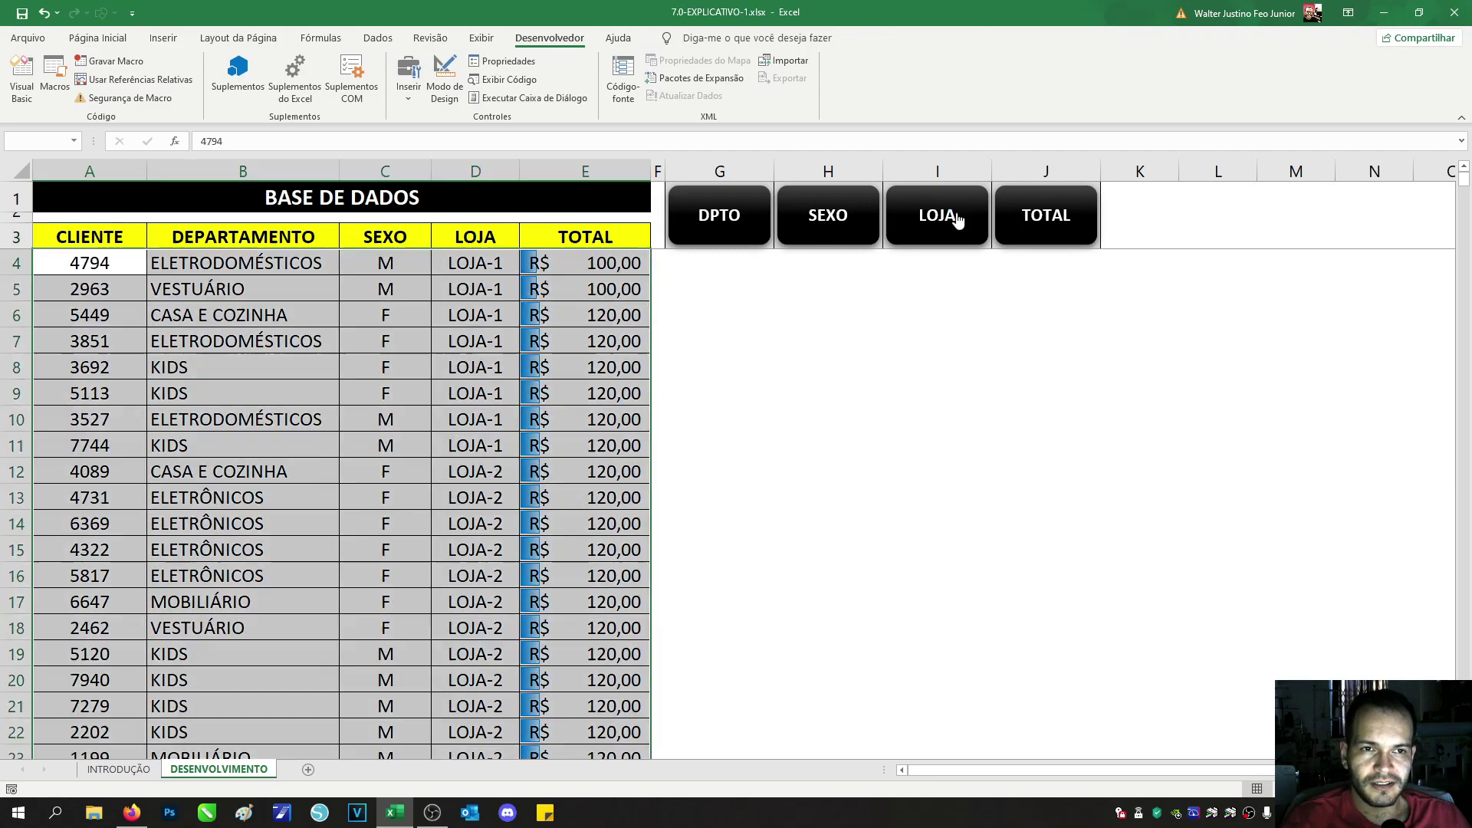
pyautogui.click(813, 219)
pyautogui.click(717, 219)
pyautogui.click(836, 217)
pyautogui.click(923, 213)
pyautogui.click(1012, 216)
pyautogui.click(933, 219)
pyautogui.click(840, 218)
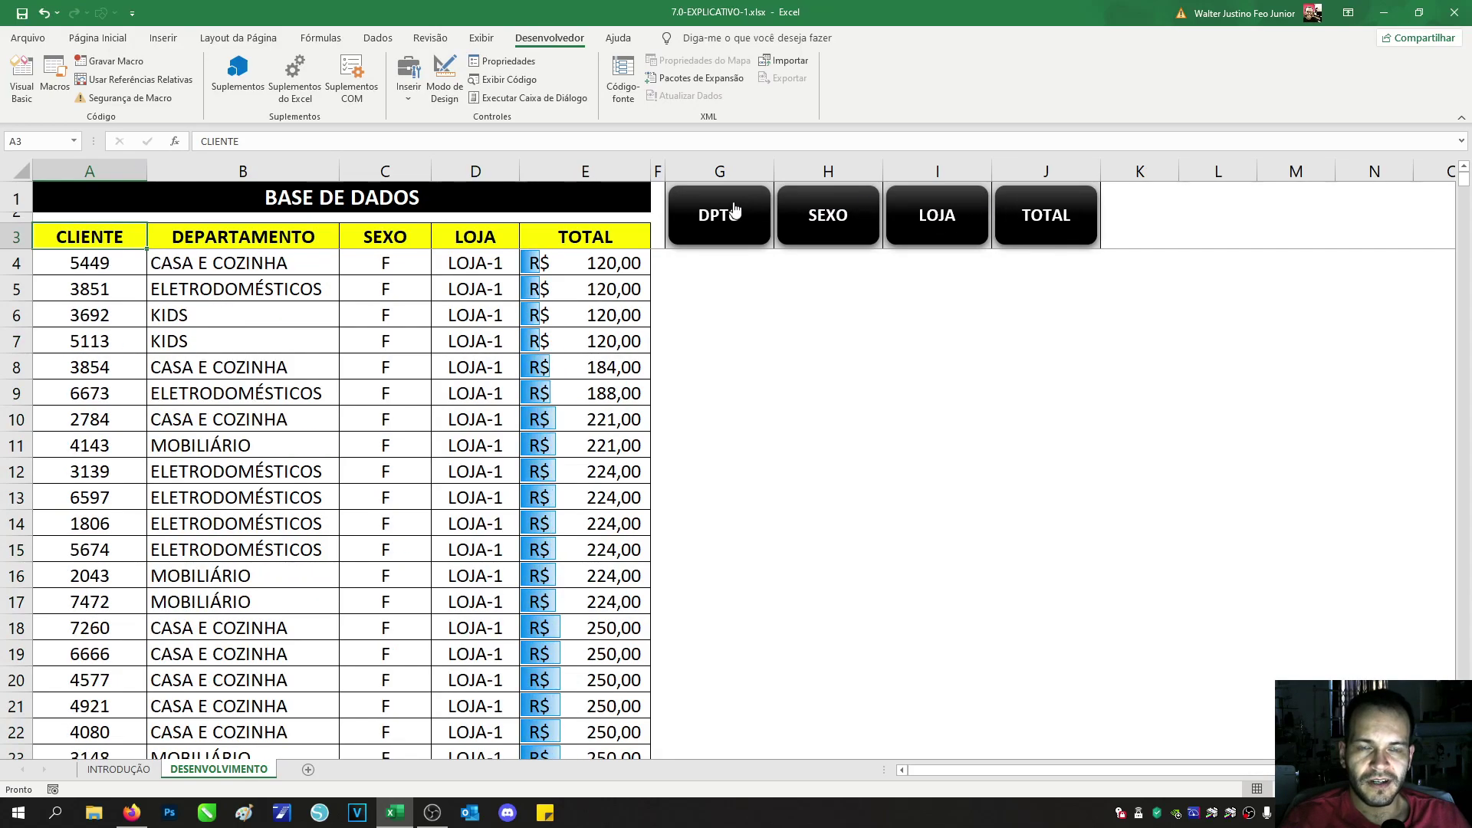
pyautogui.click(735, 208)
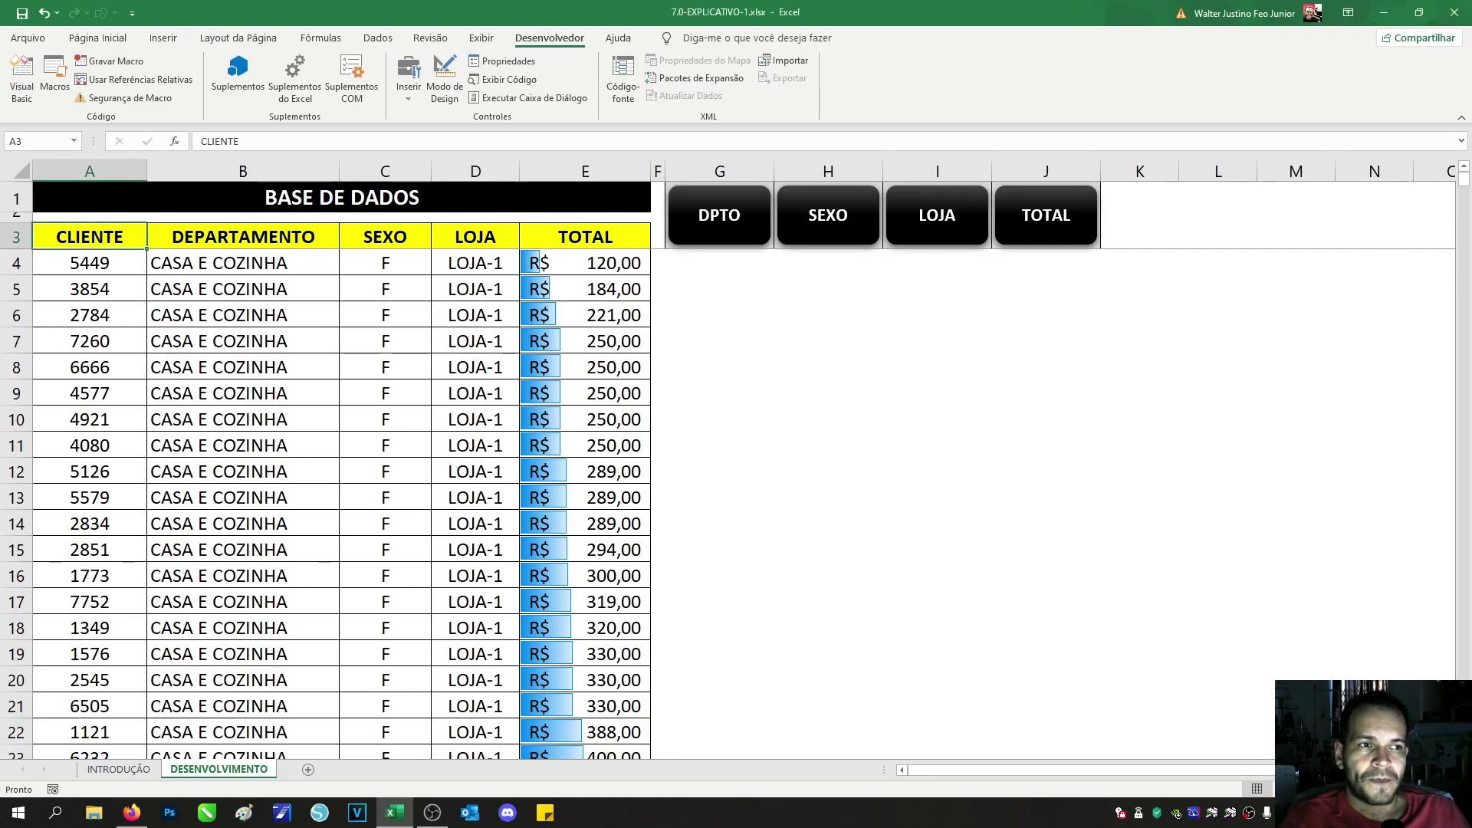
pyautogui.moveTo(1466, 183); pyautogui.dragTo(1464, 748)
pyautogui.moveTo(97, 452); pyautogui.dragTo(575, 438)
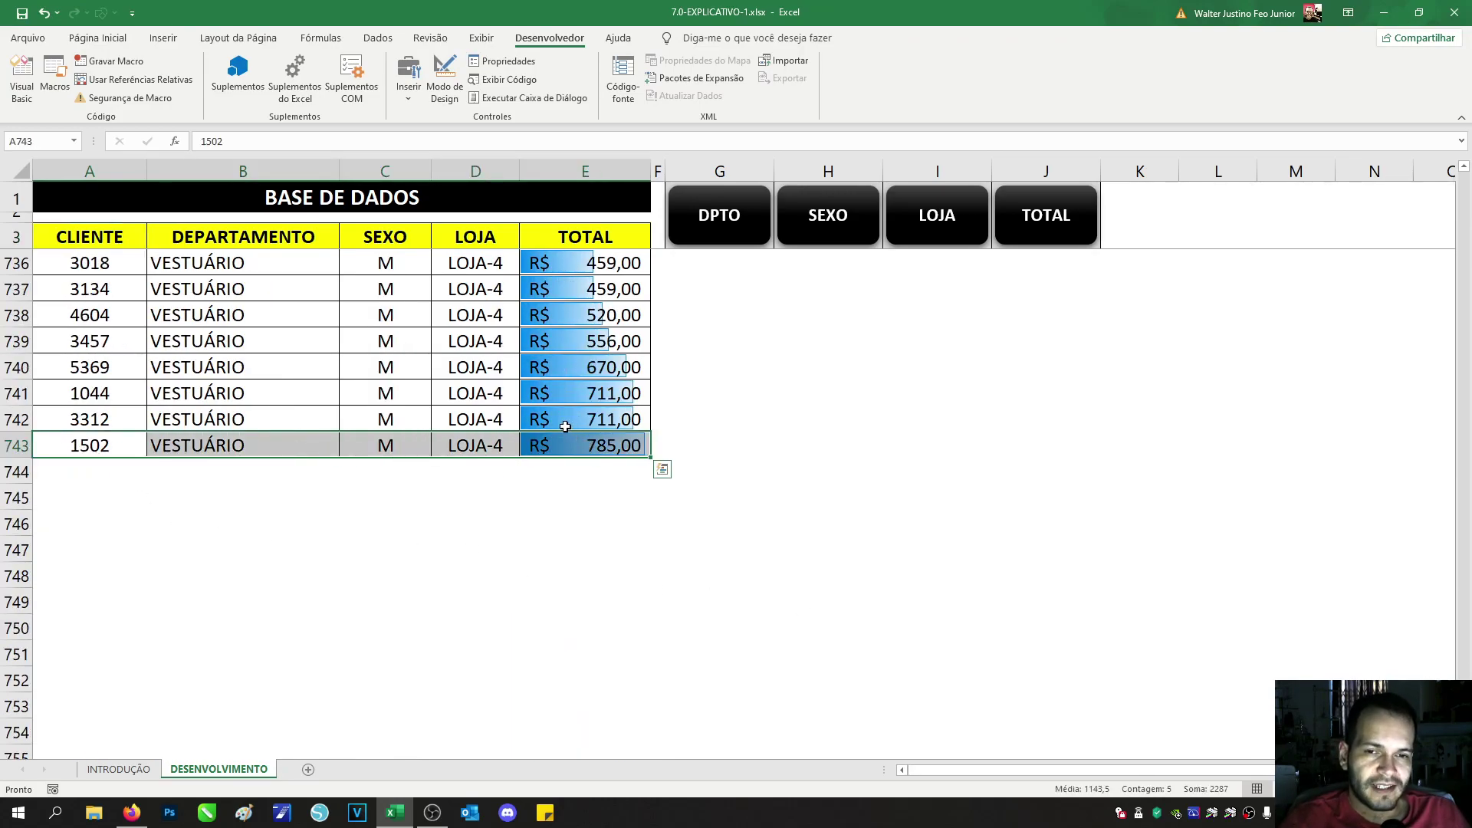
pyautogui.moveTo(73, 470); pyautogui.dragTo(596, 604)
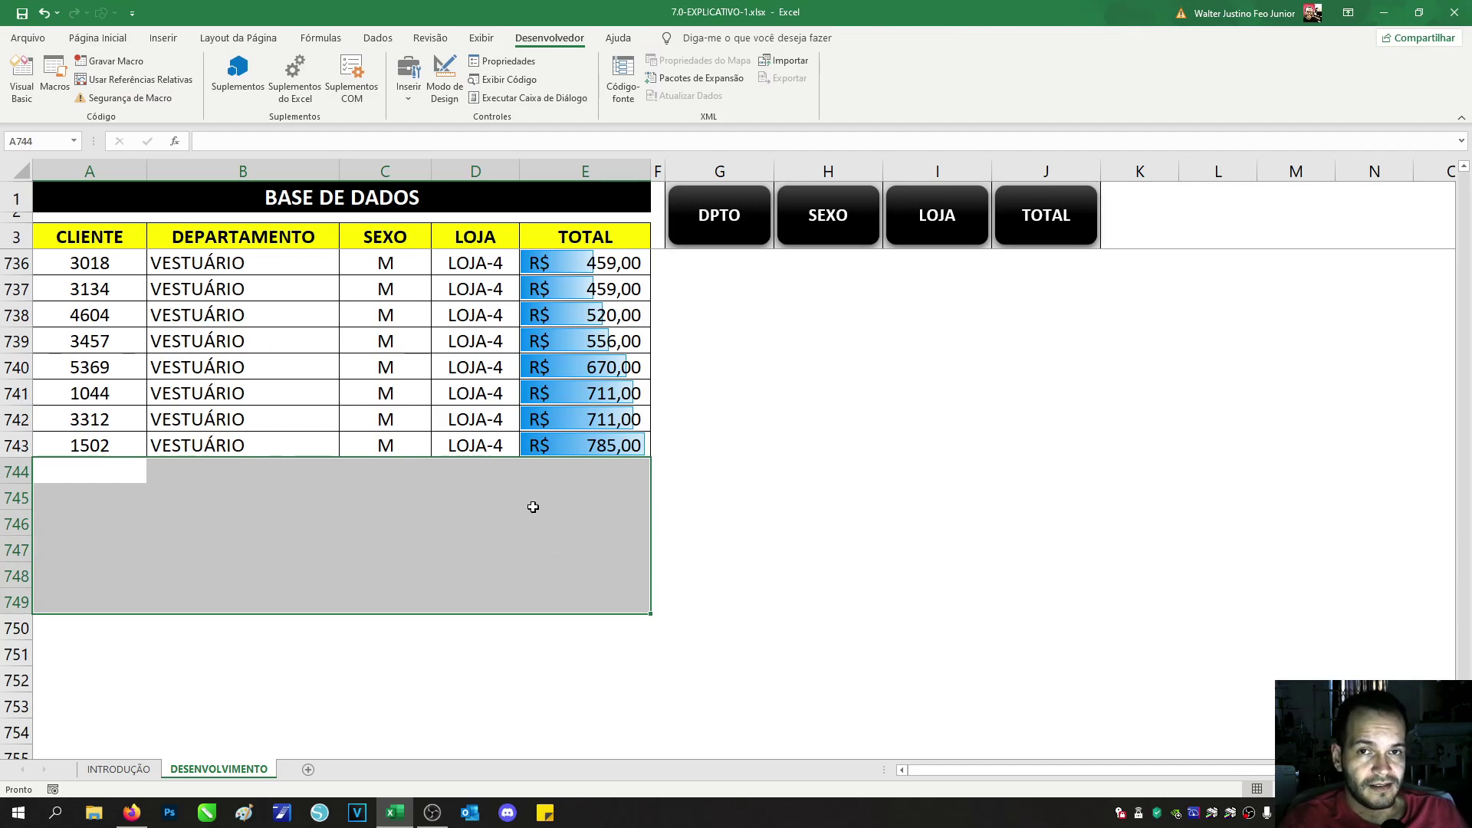
pyautogui.moveTo(66, 438); pyautogui.dragTo(584, 450)
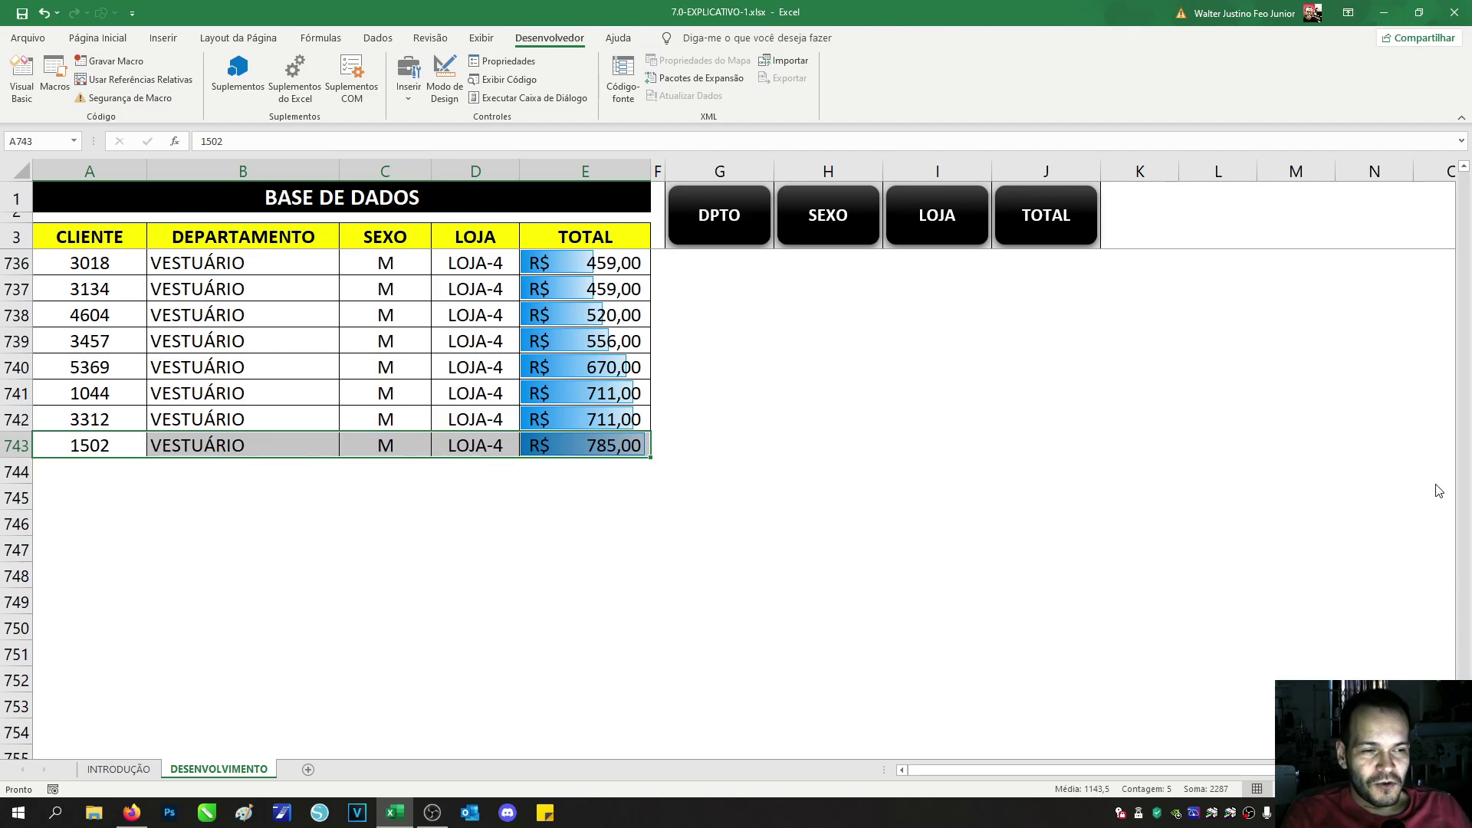
pyautogui.scroll(20, 1436, 516)
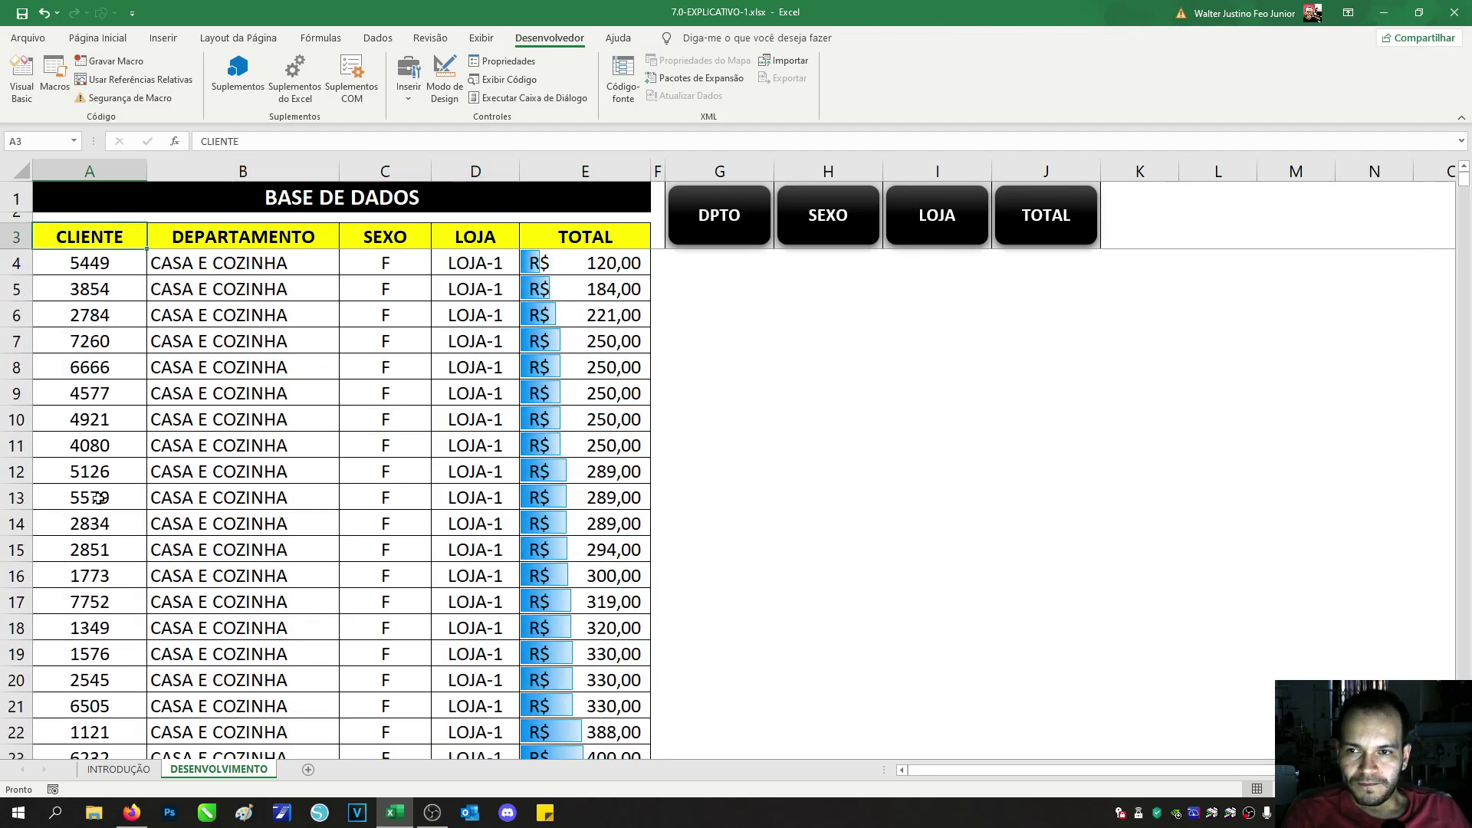
# Step: Go to the INTRODUÇÃO sheet and save, triggering the VB project macro-free warning
pyautogui.click(126, 770)
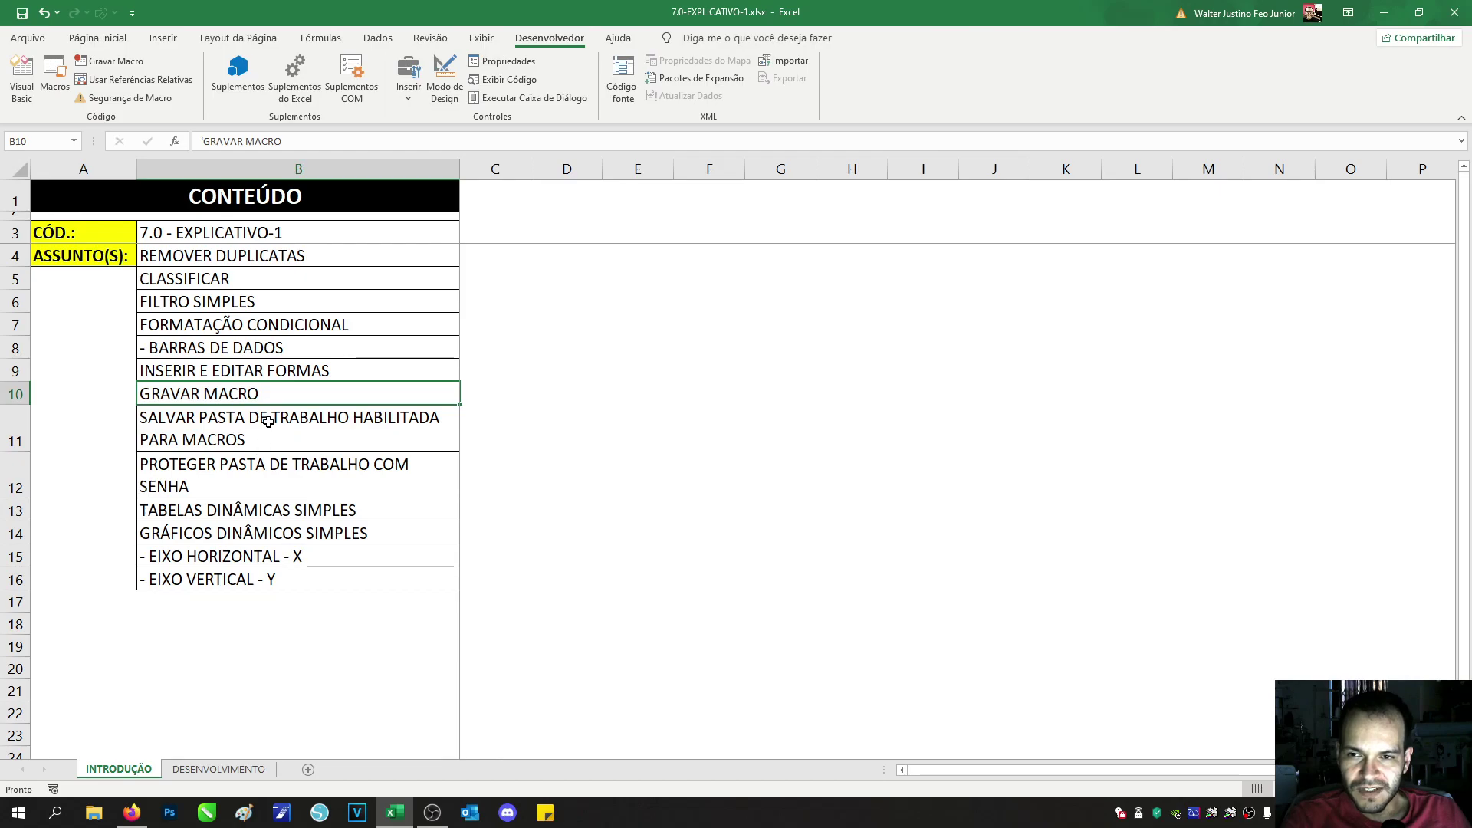
pyautogui.press('Down')
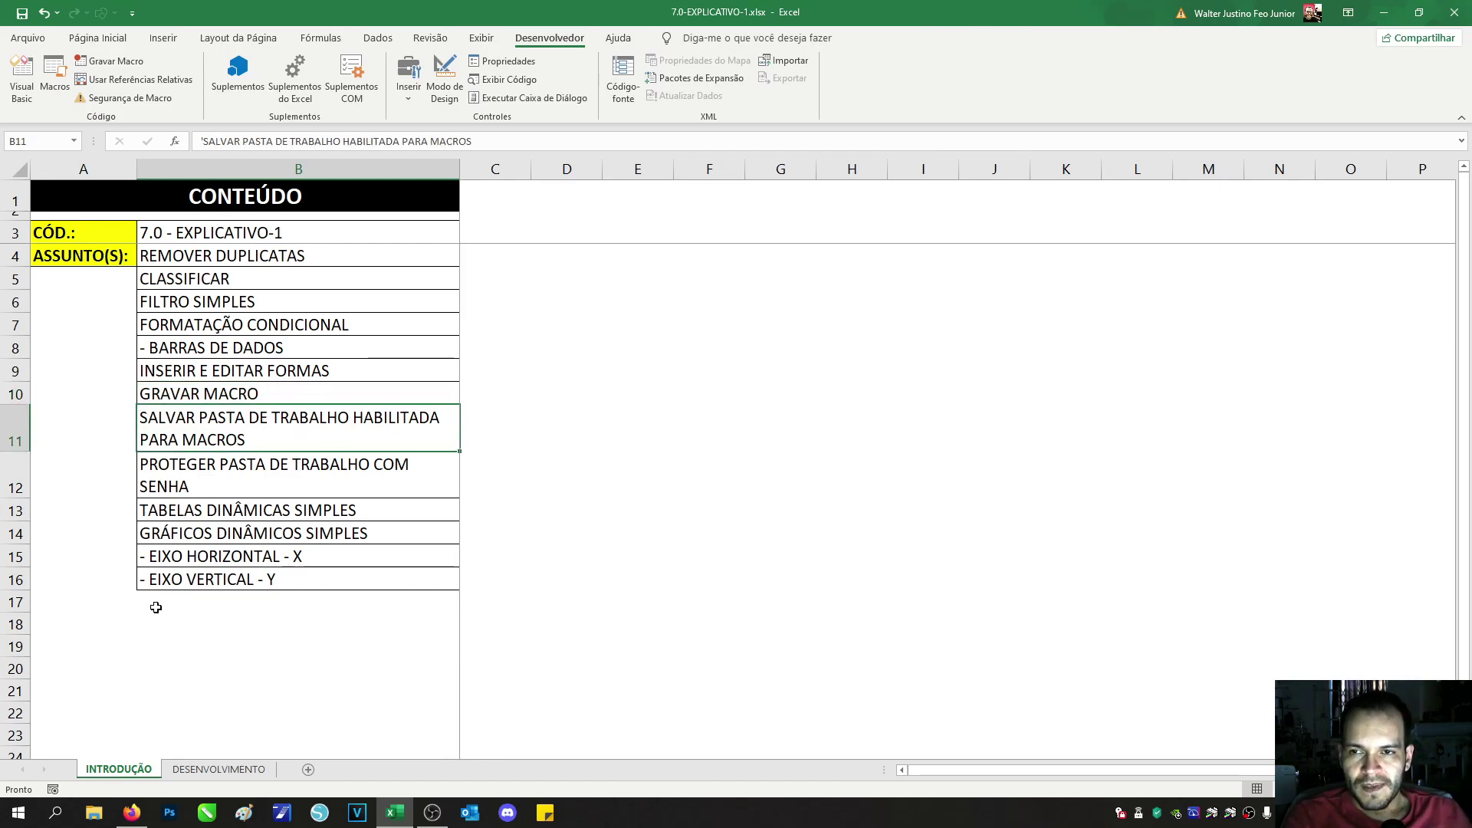
pyautogui.click(22, 13)
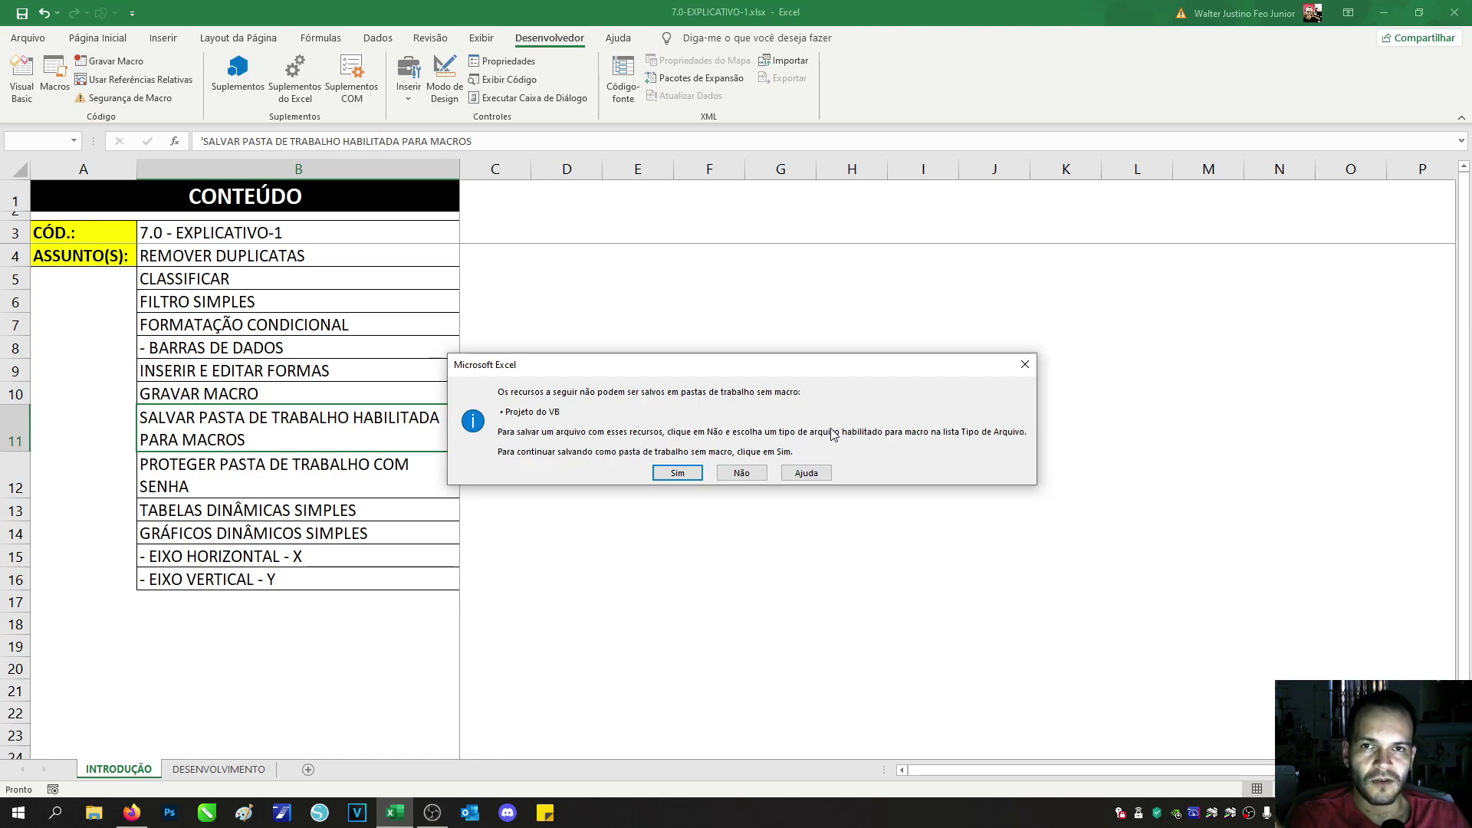
# Step: Decline the macro-free save and save to the desktop as Excel Macro-Enabled Workbook 7.0-EXPLICATIVO-1.xlsm
pyautogui.click(727, 479)
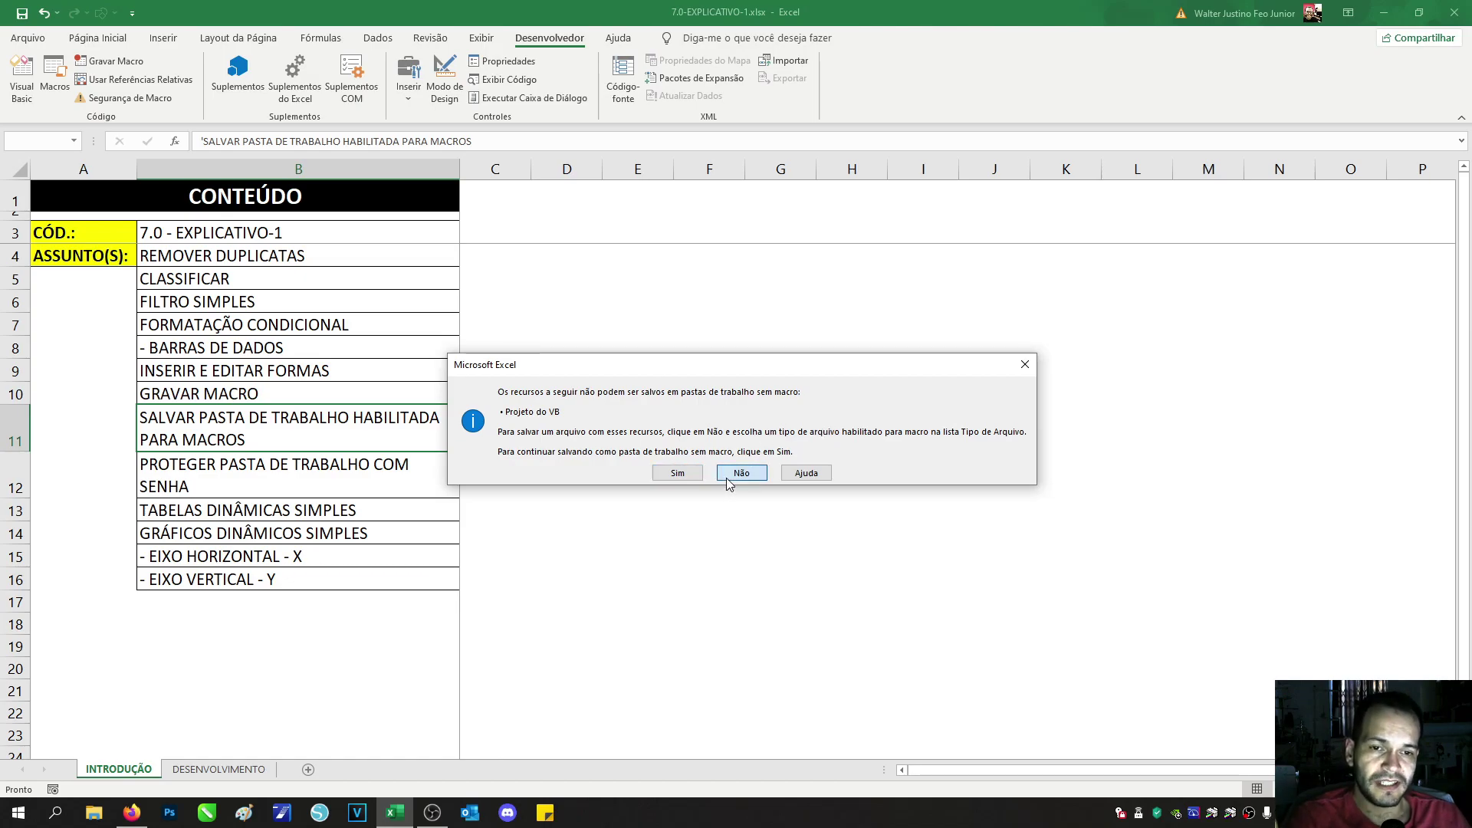
pyautogui.moveTo(335, 15); pyautogui.dragTo(700, 187)
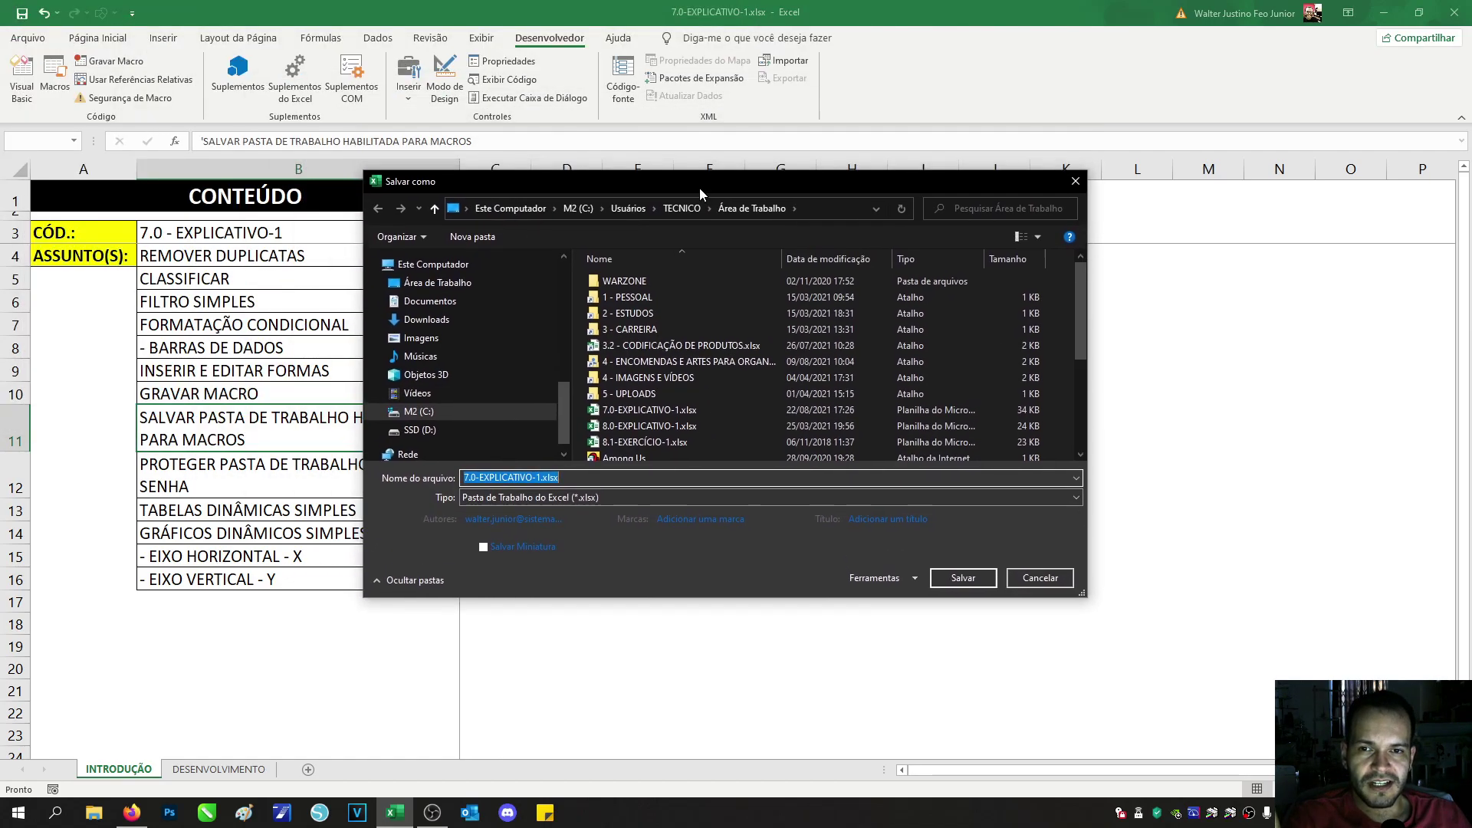
pyautogui.click(448, 286)
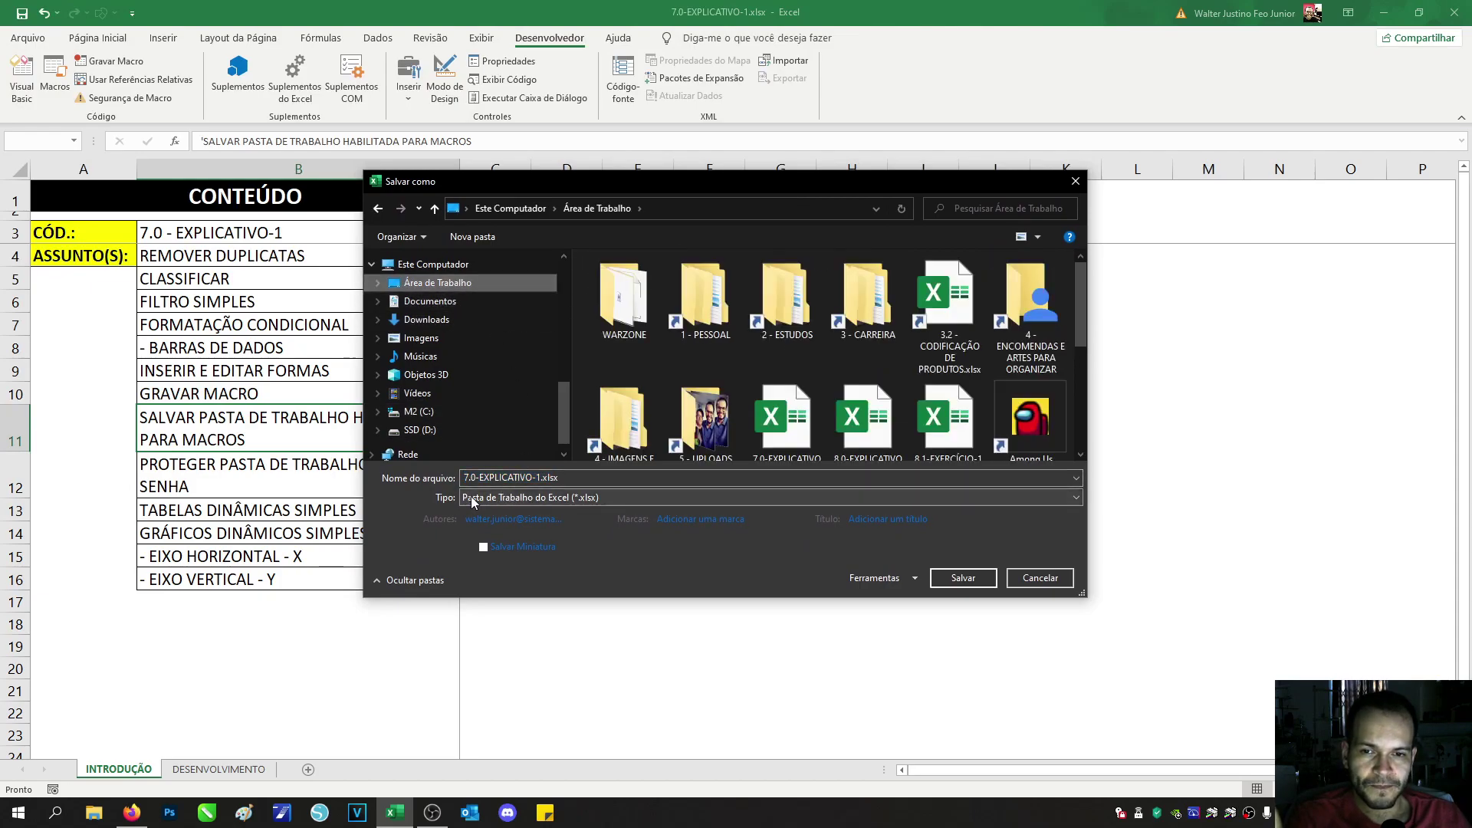
pyautogui.click(537, 499)
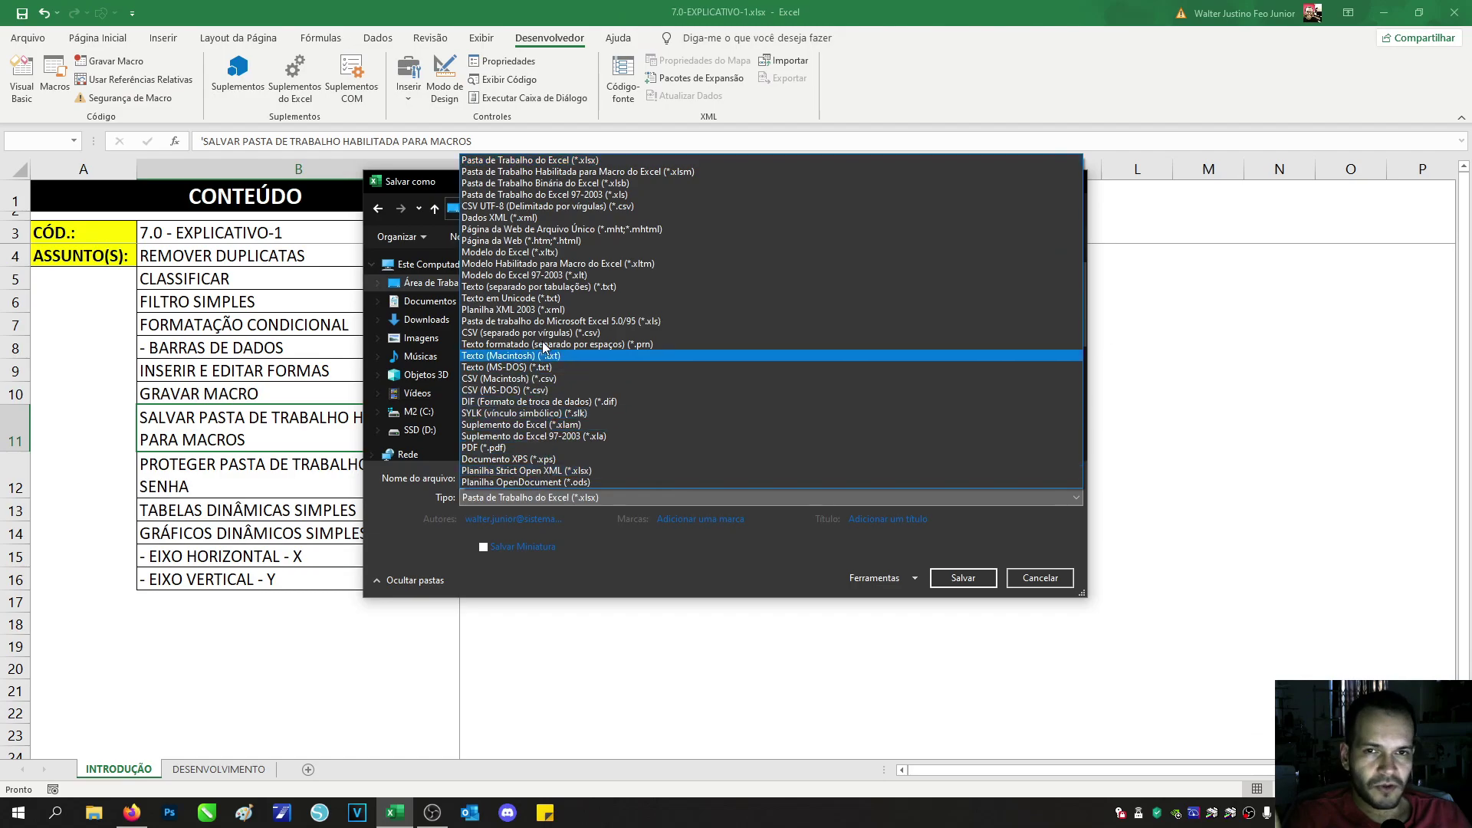
pyautogui.click(582, 174)
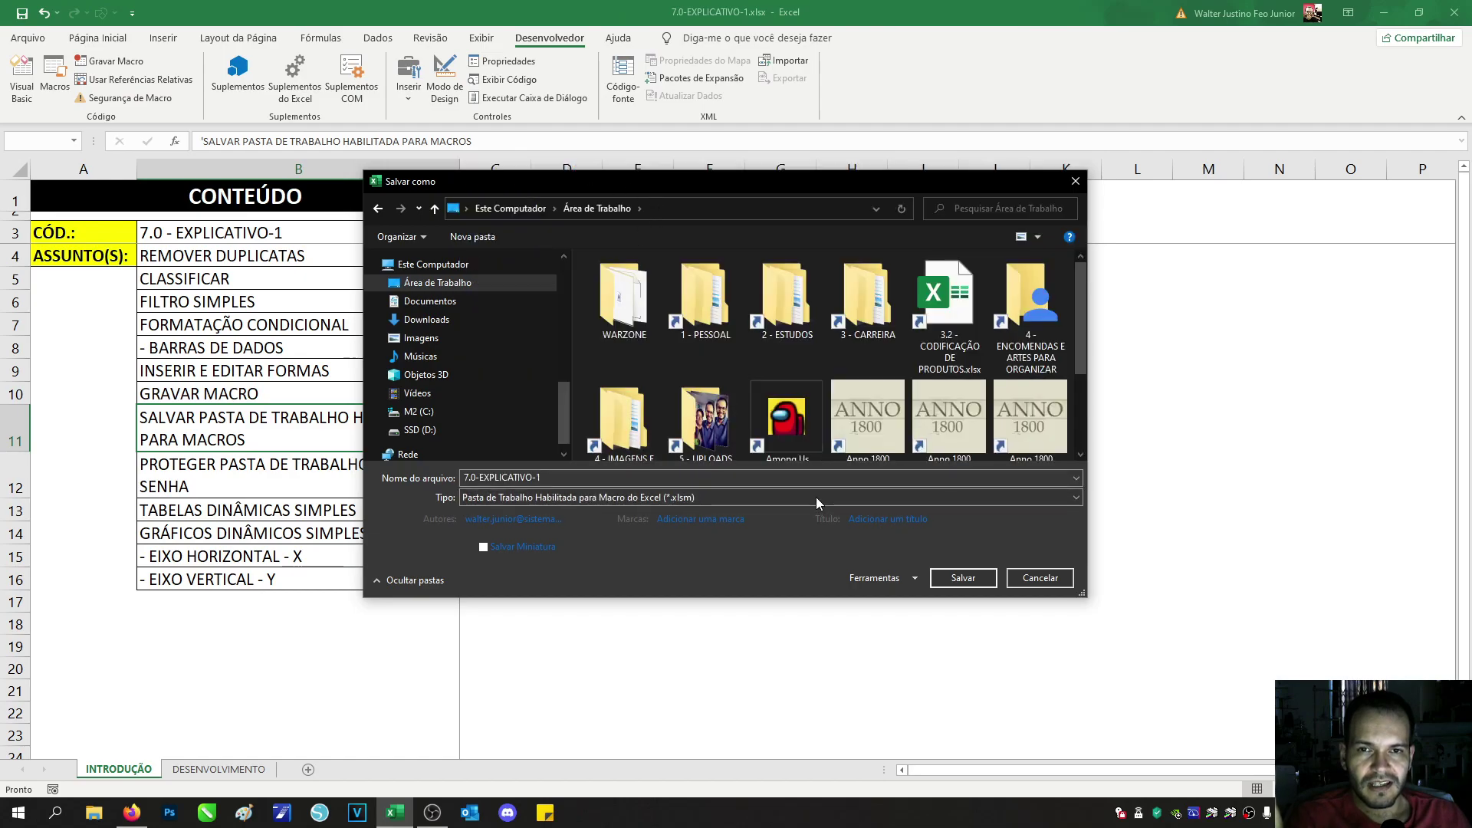
pyautogui.click(963, 578)
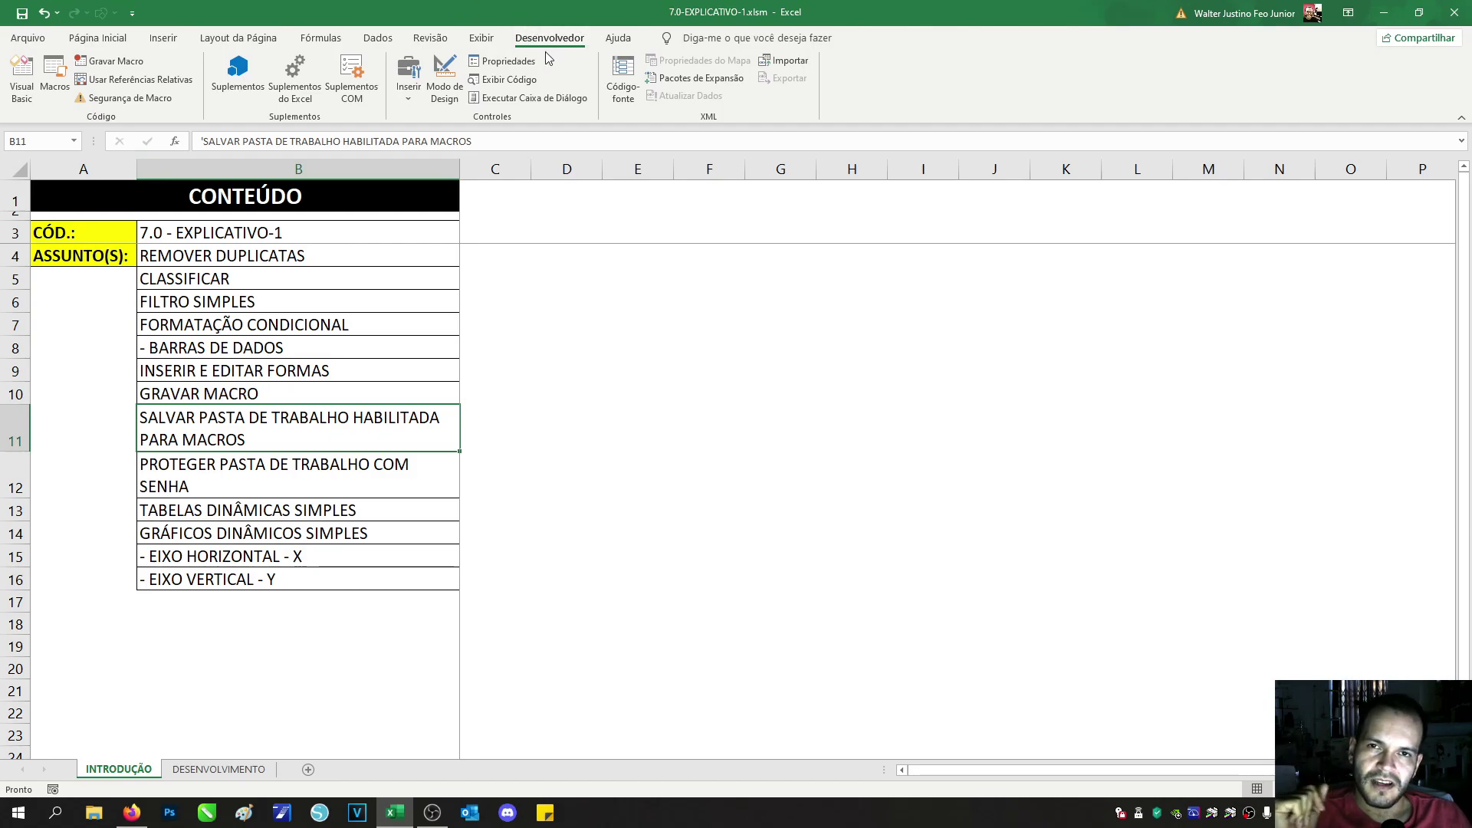
# Step: Open the Visual Basic editor and display Módulo1 from the Módulos folder
pyautogui.click(30, 86)
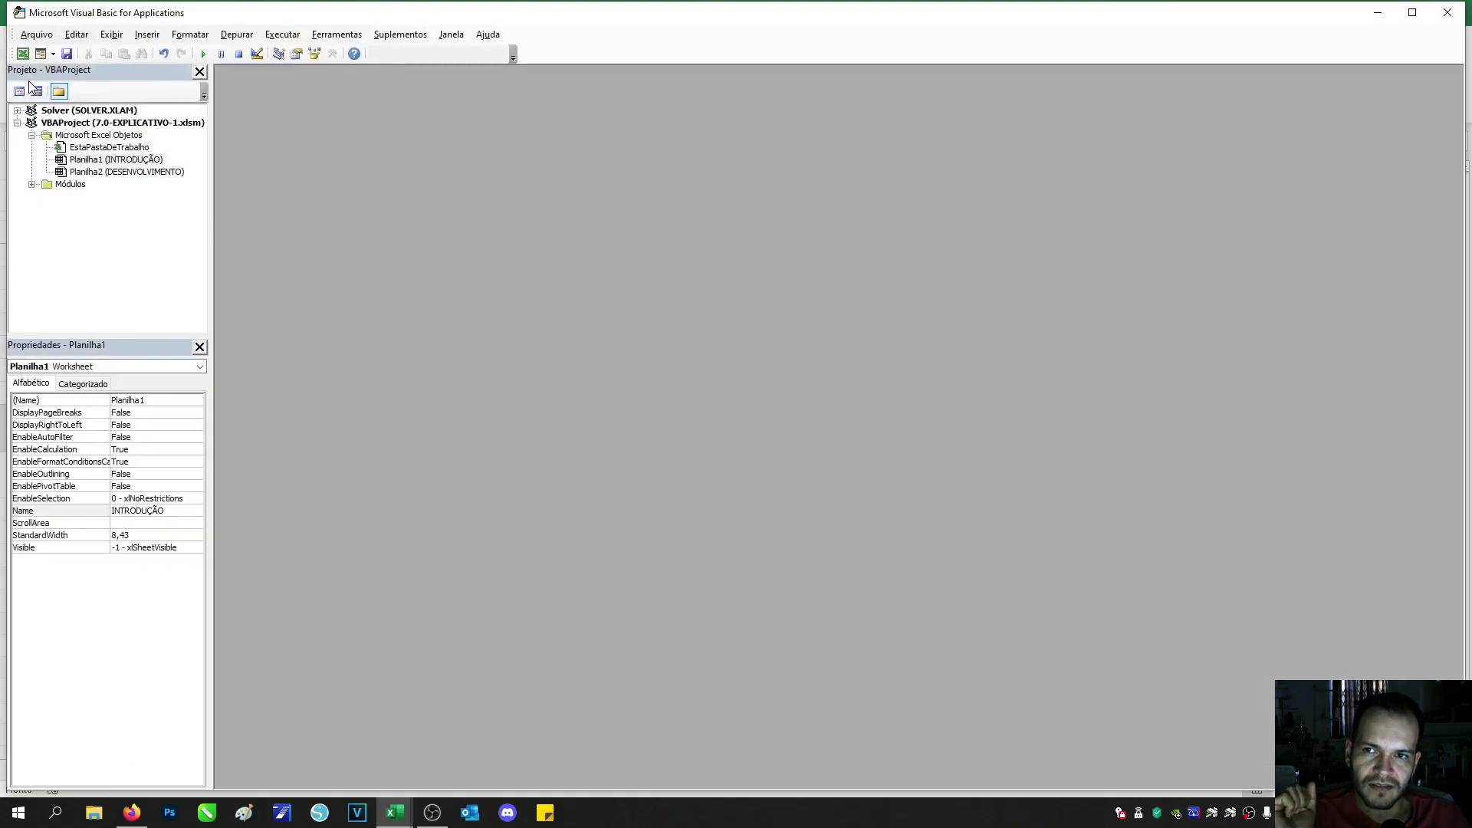
pyautogui.click(32, 186)
pyautogui.click(32, 185)
pyautogui.doubleClick(86, 198)
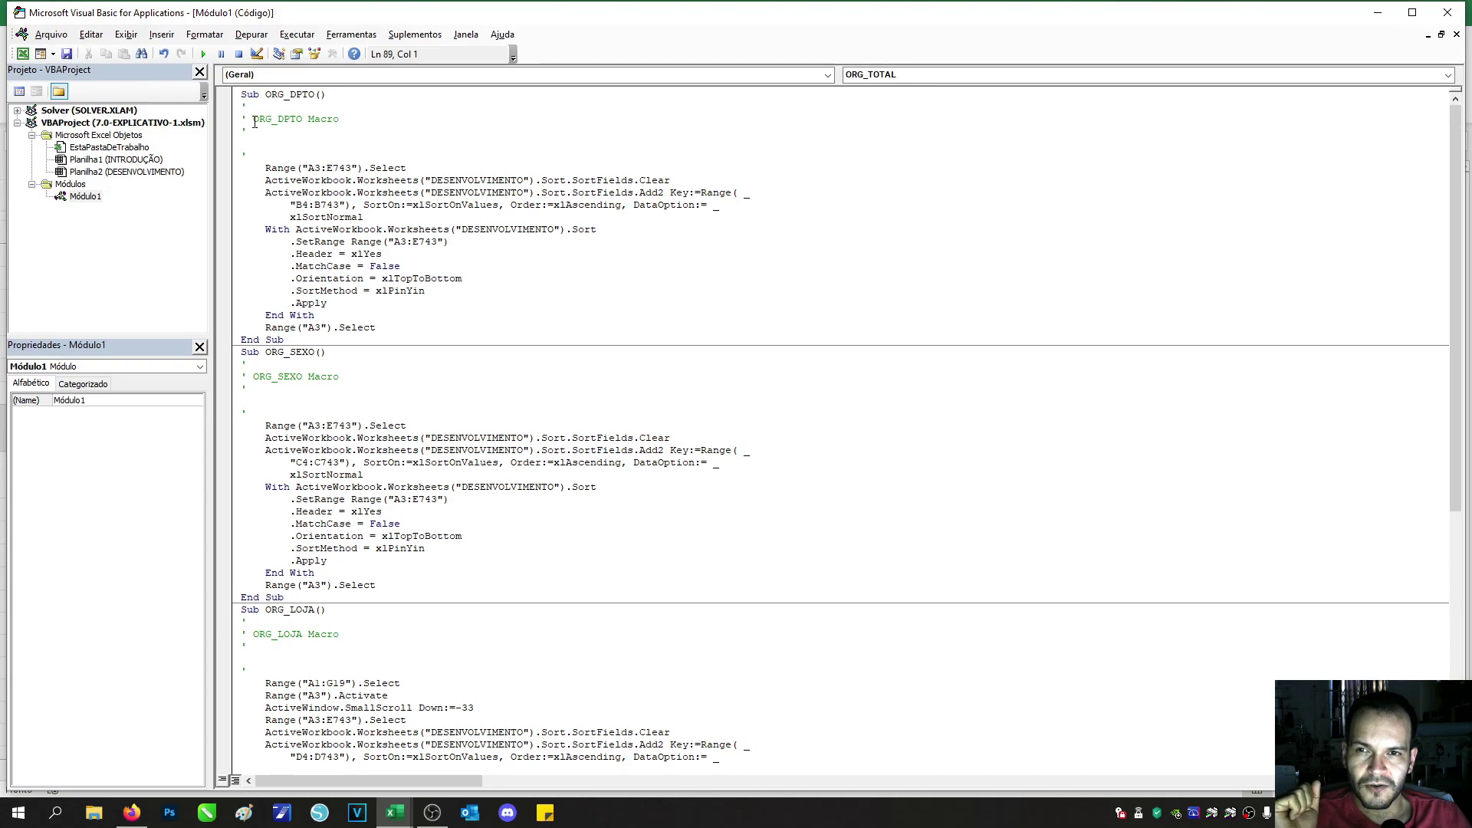
# Step: Highlight the ORG_DPTO macro's comment and its sorting code for review
pyautogui.moveTo(253, 123); pyautogui.dragTo(343, 125)
pyautogui.click(316, 191)
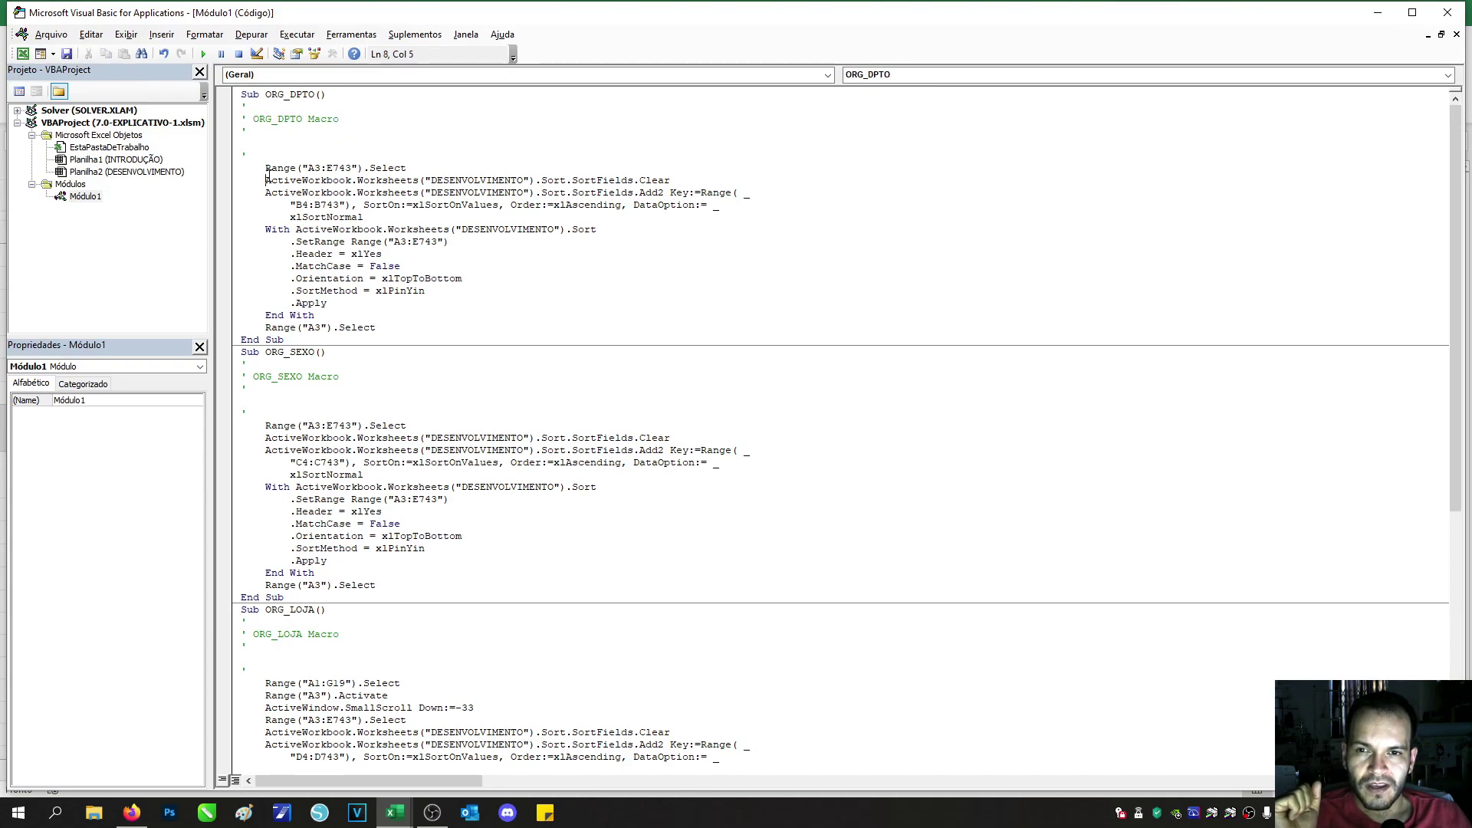
pyautogui.moveTo(266, 180); pyautogui.dragTo(370, 338)
pyautogui.click(392, 298)
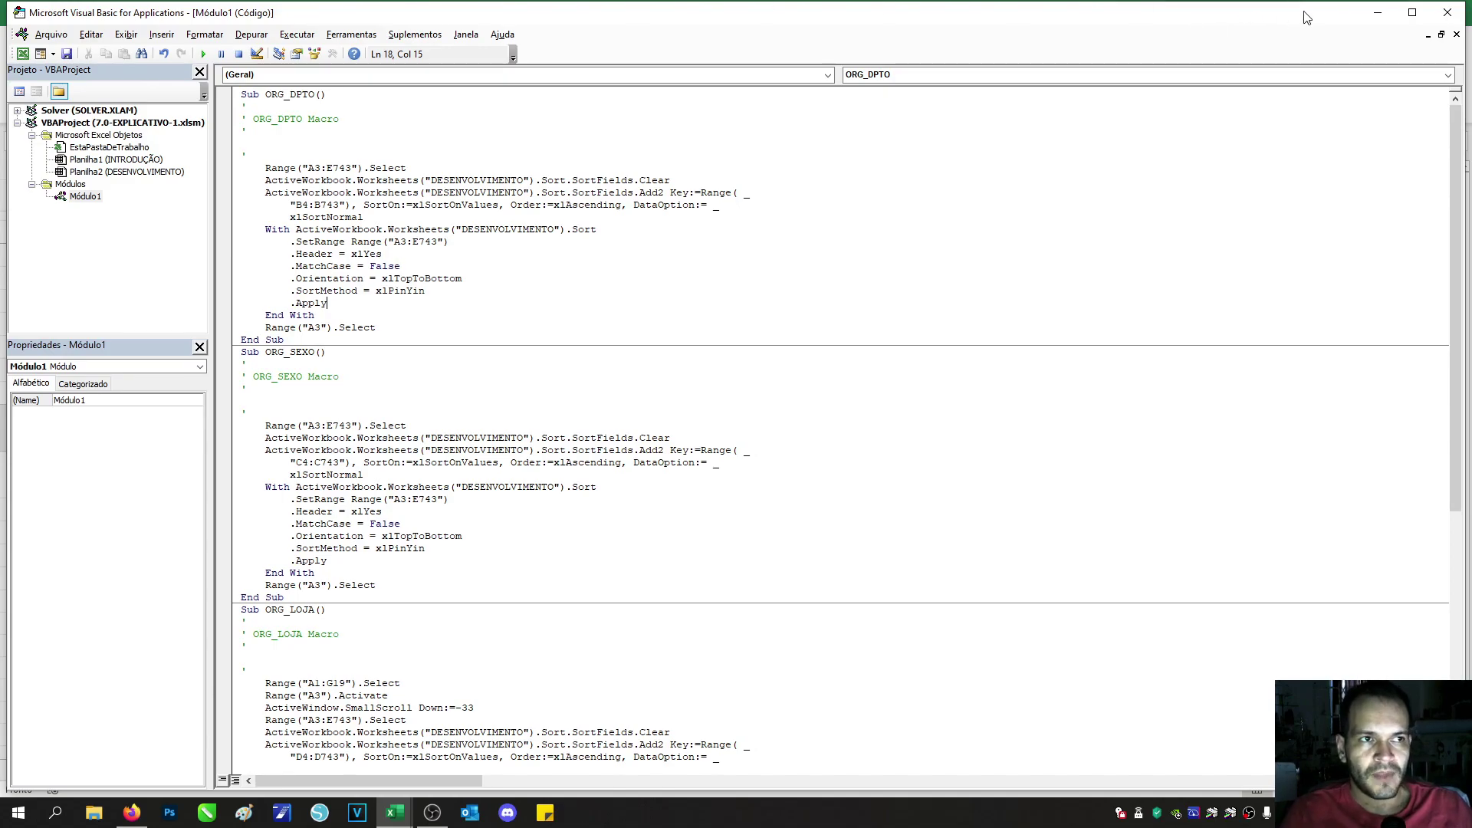
# Step: Close the VBA editor and select the password protection topic in cell B12
pyautogui.click(1446, 14)
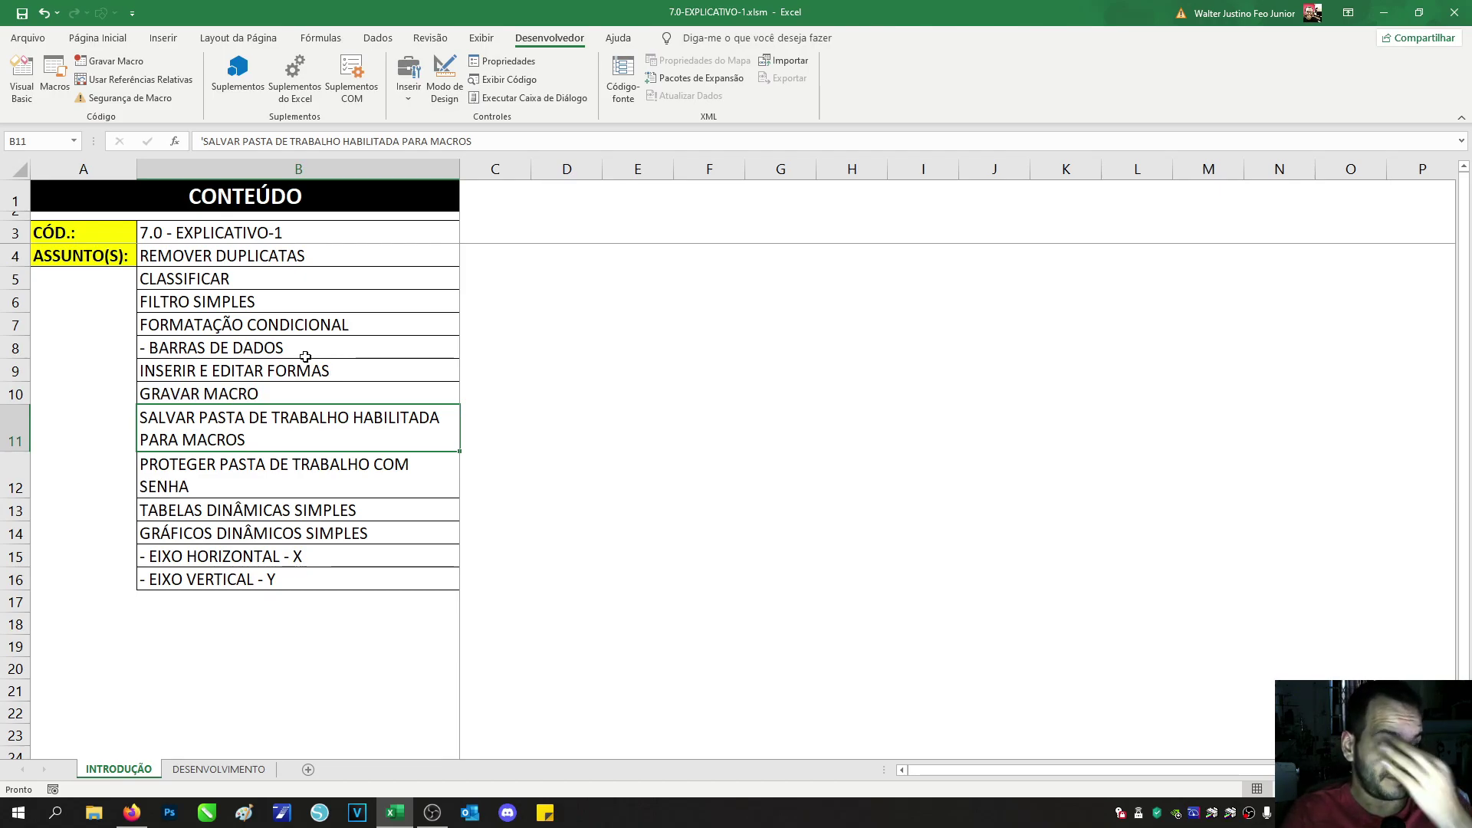
pyautogui.click(268, 482)
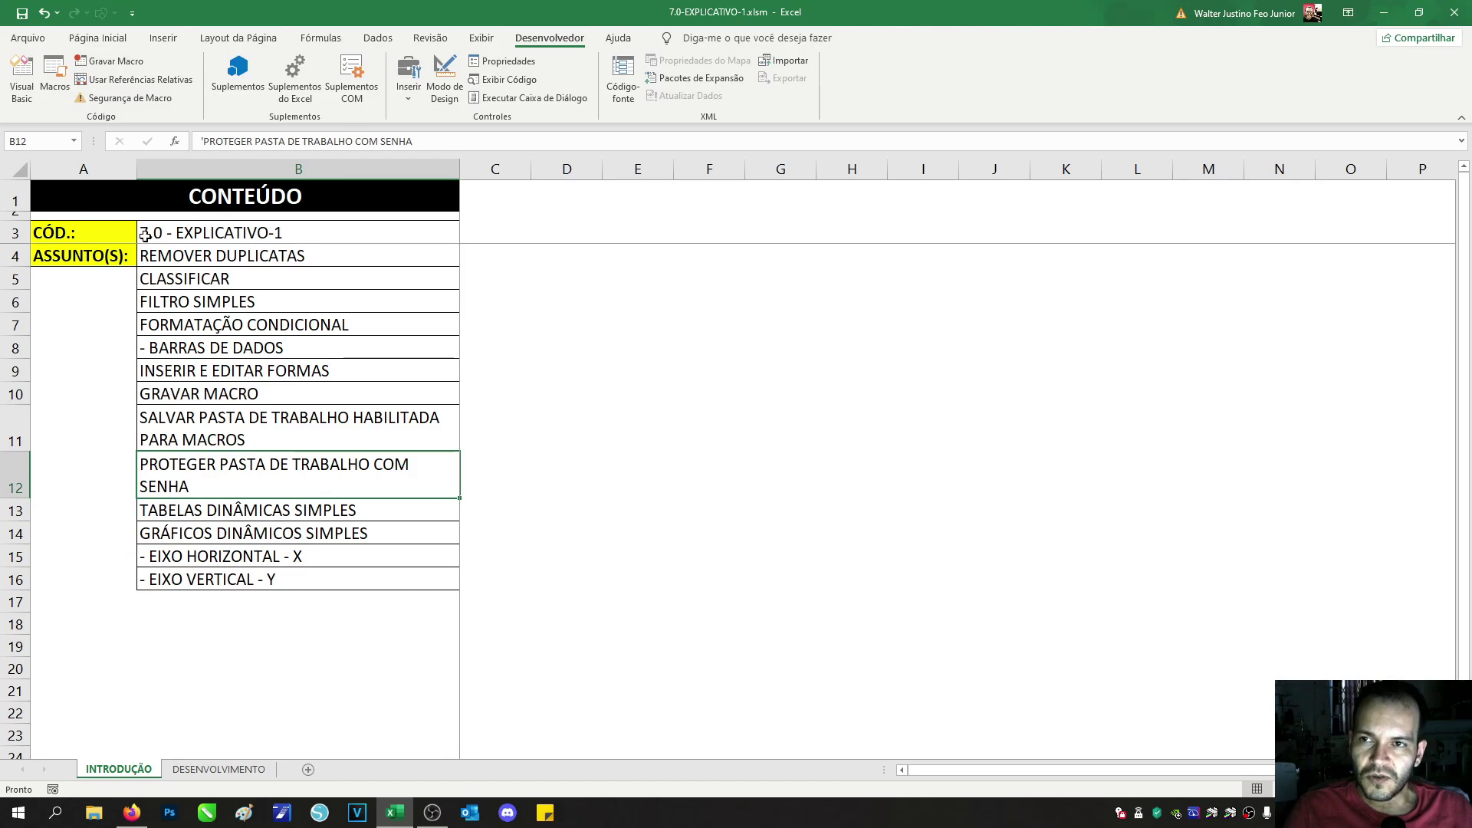
# Step: Encrypt the workbook with an opening password via Criptografar com Senha, then save it
pyautogui.click(38, 40)
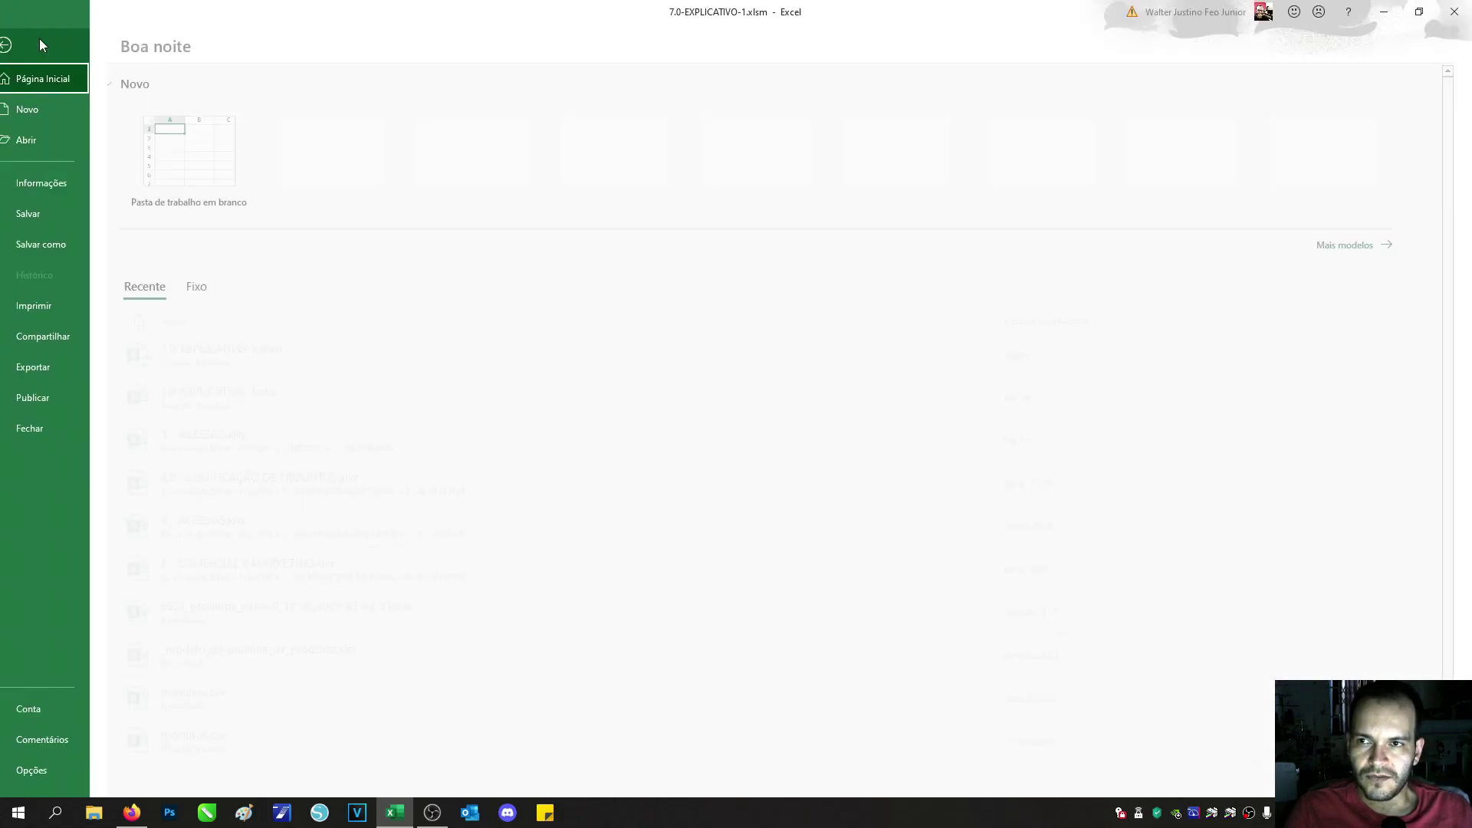
pyautogui.click(76, 182)
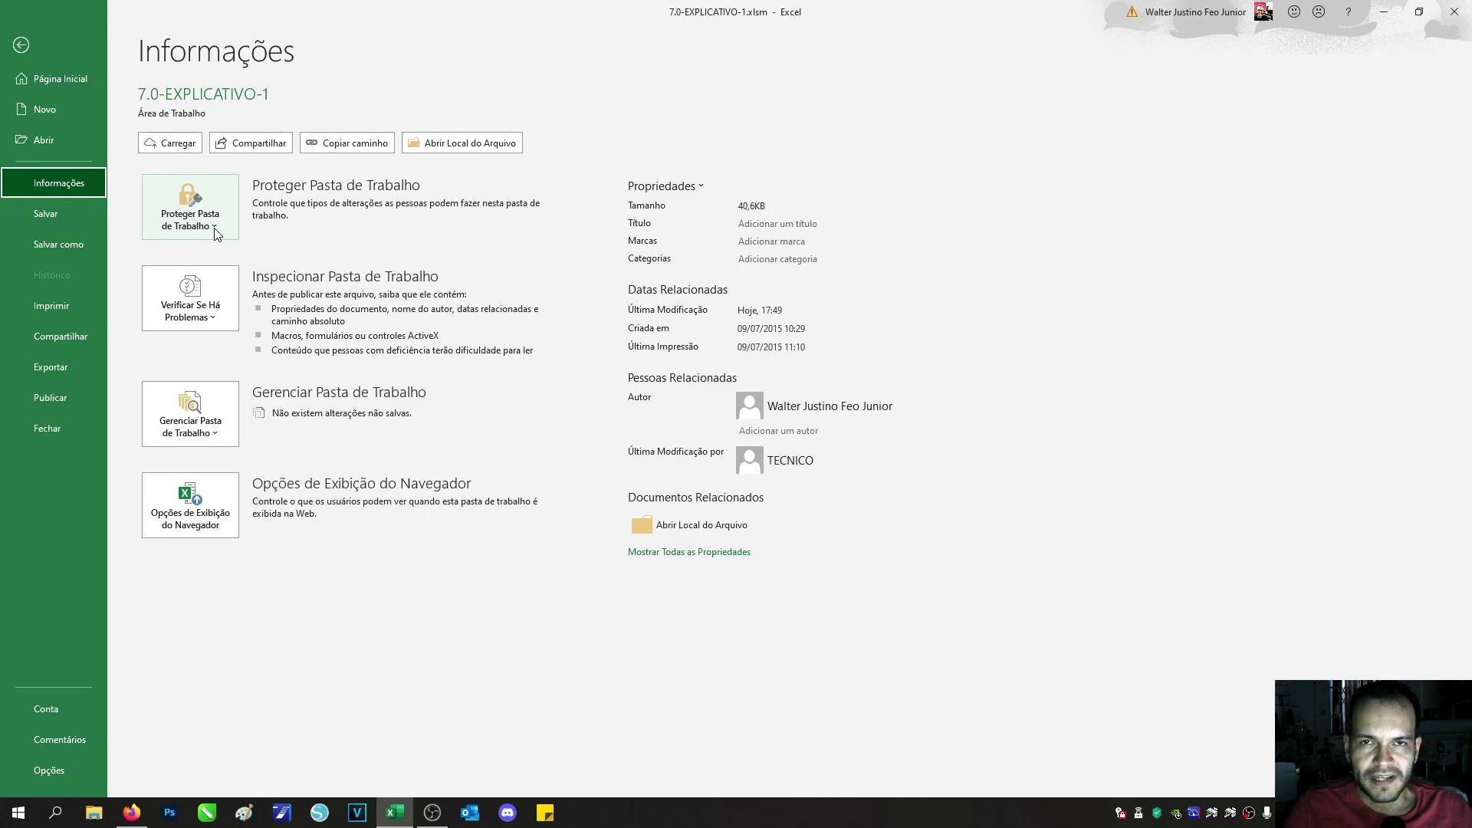
pyautogui.click(215, 229)
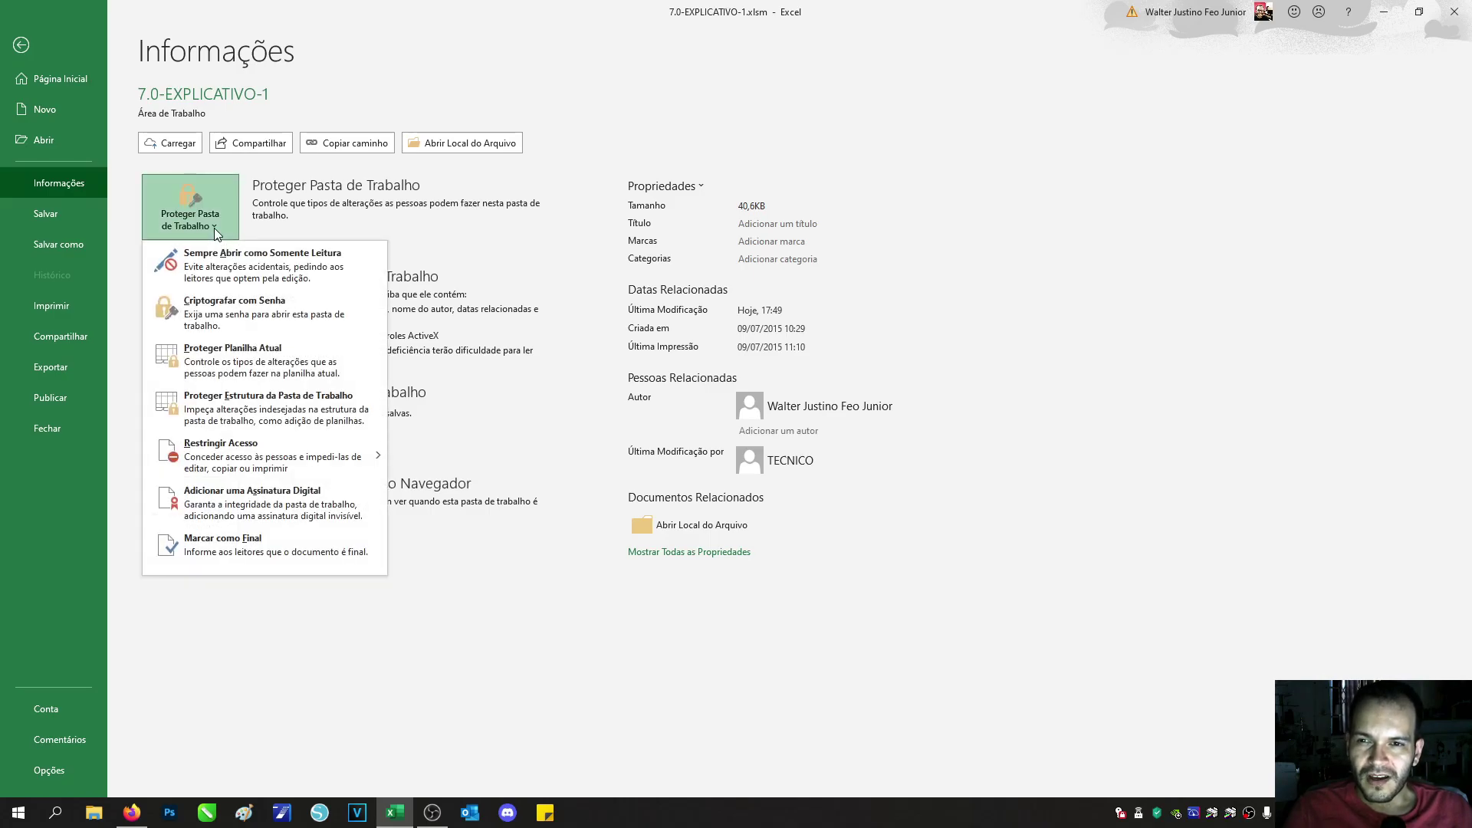
pyautogui.click(228, 321)
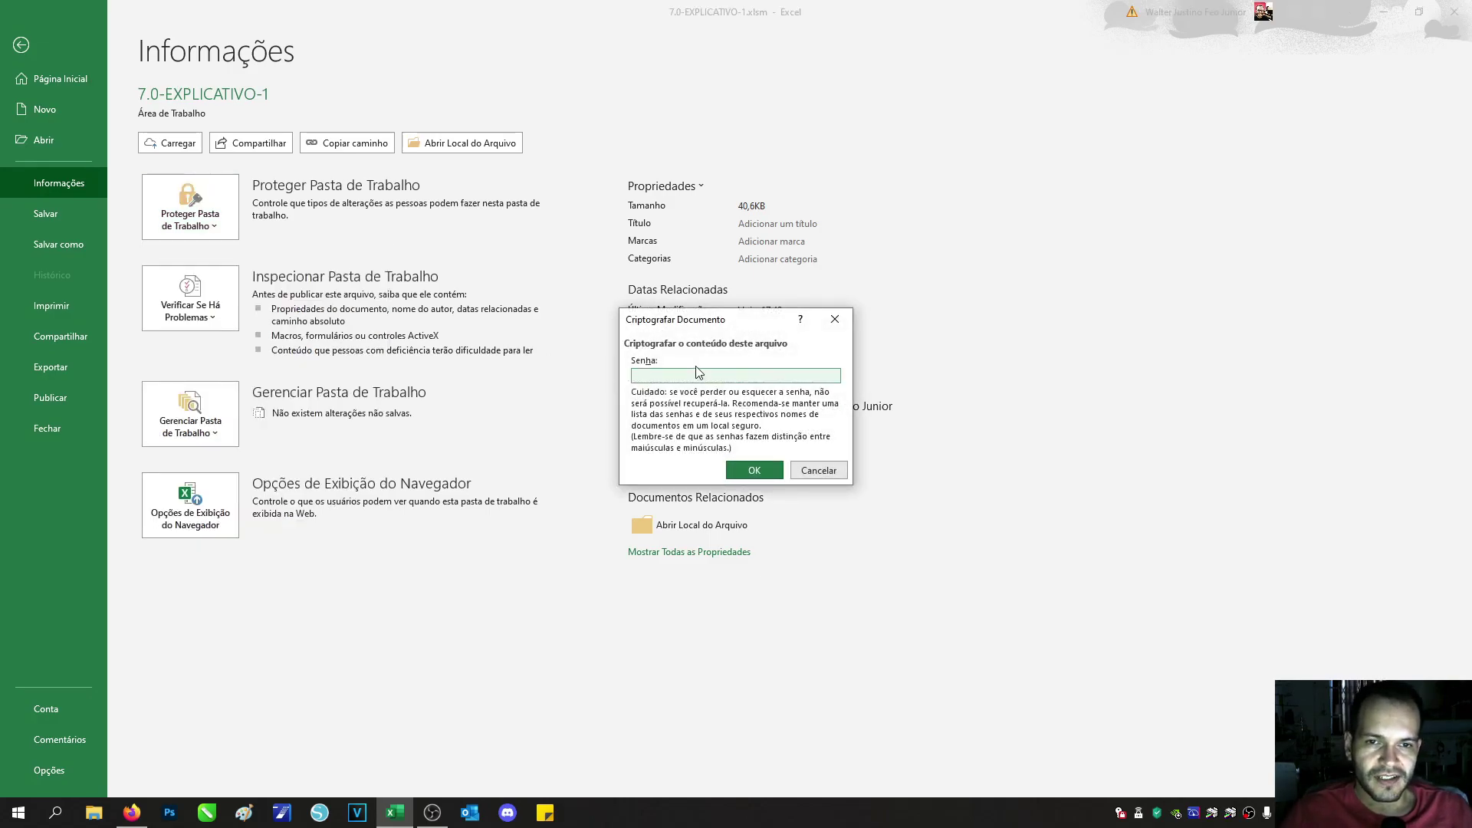
pyautogui.write('1')
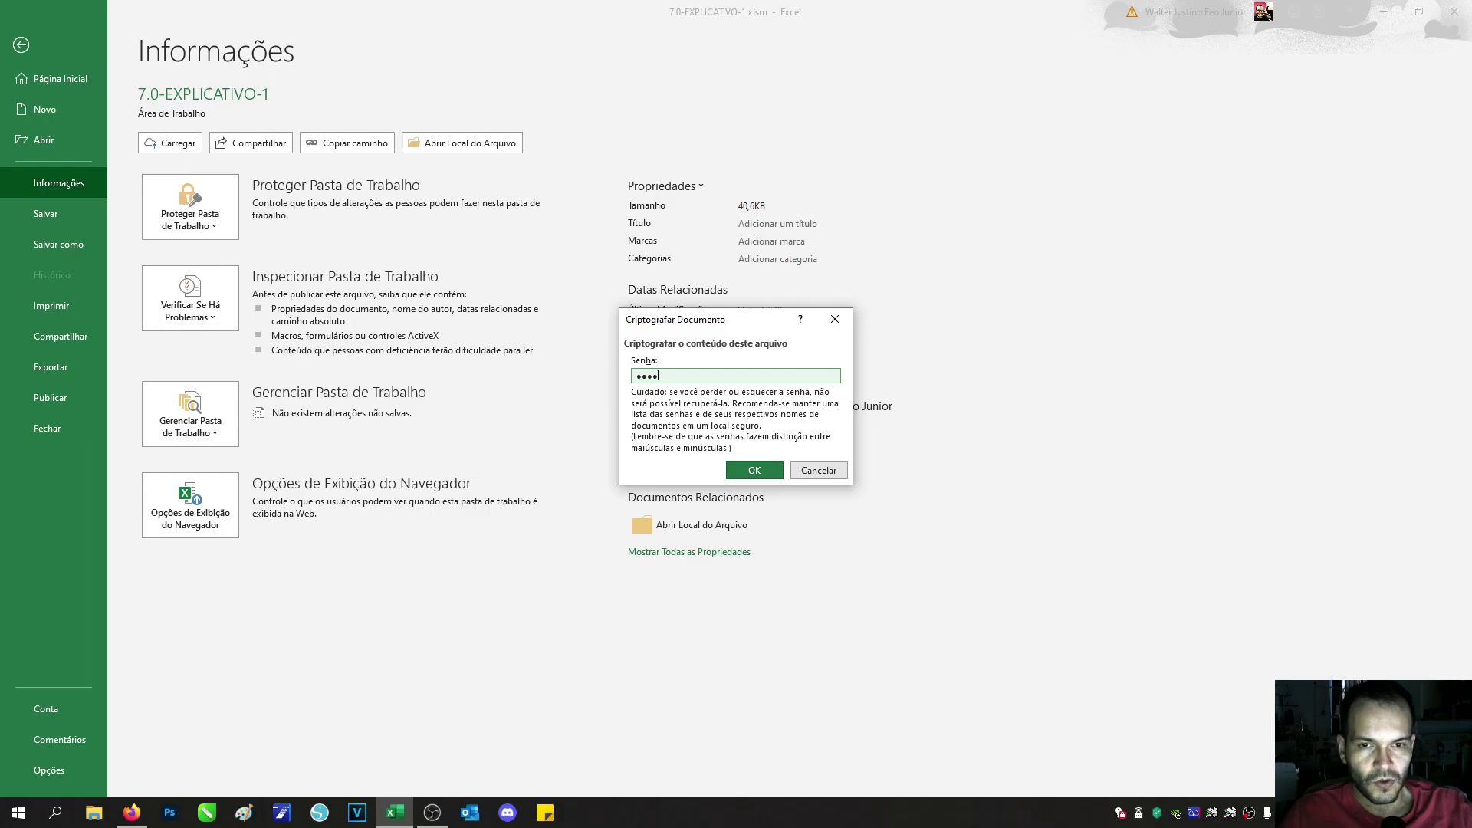
pyautogui.click(759, 470)
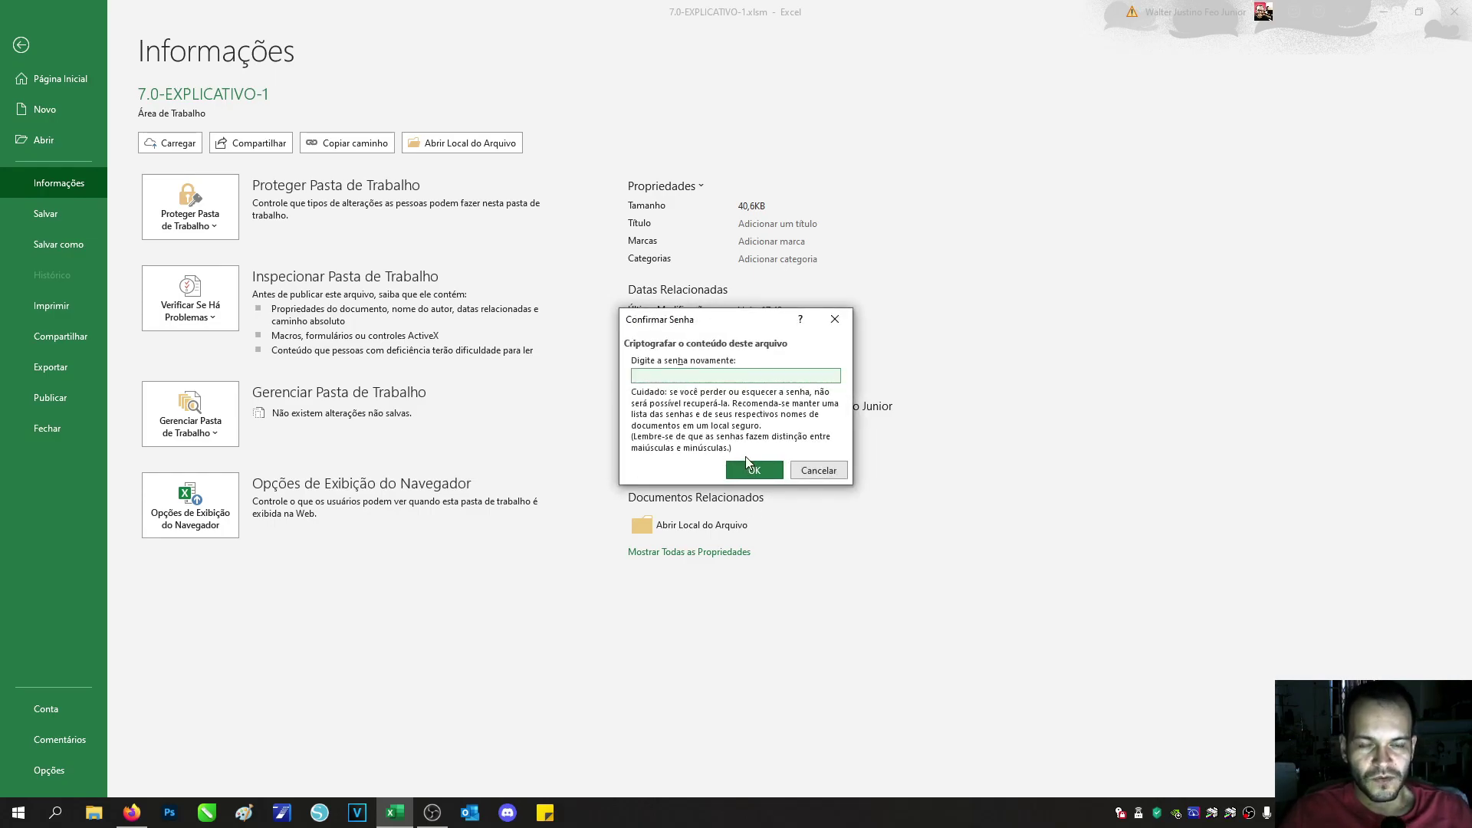
pyautogui.write('12')
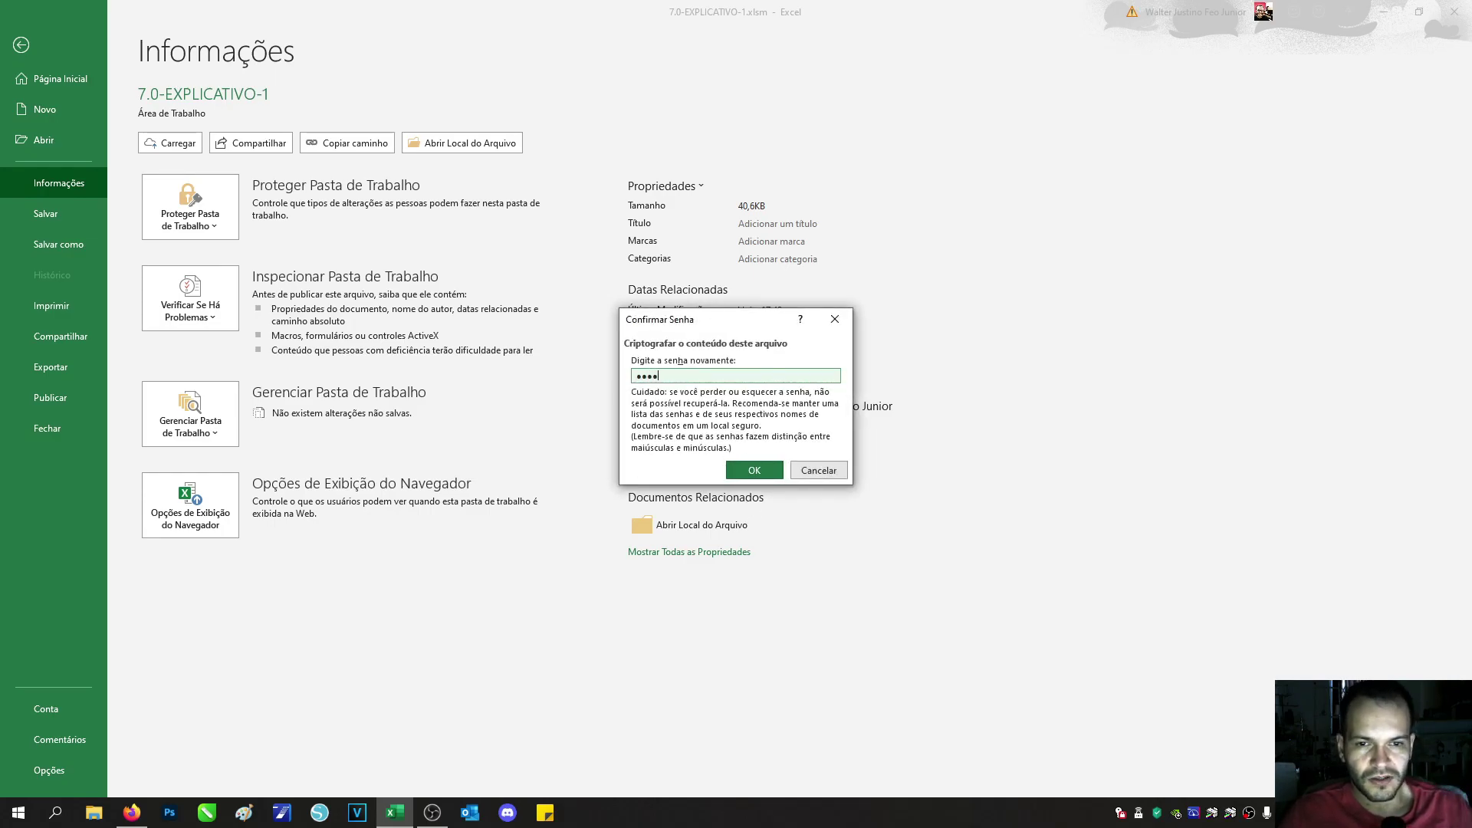
pyautogui.click(755, 471)
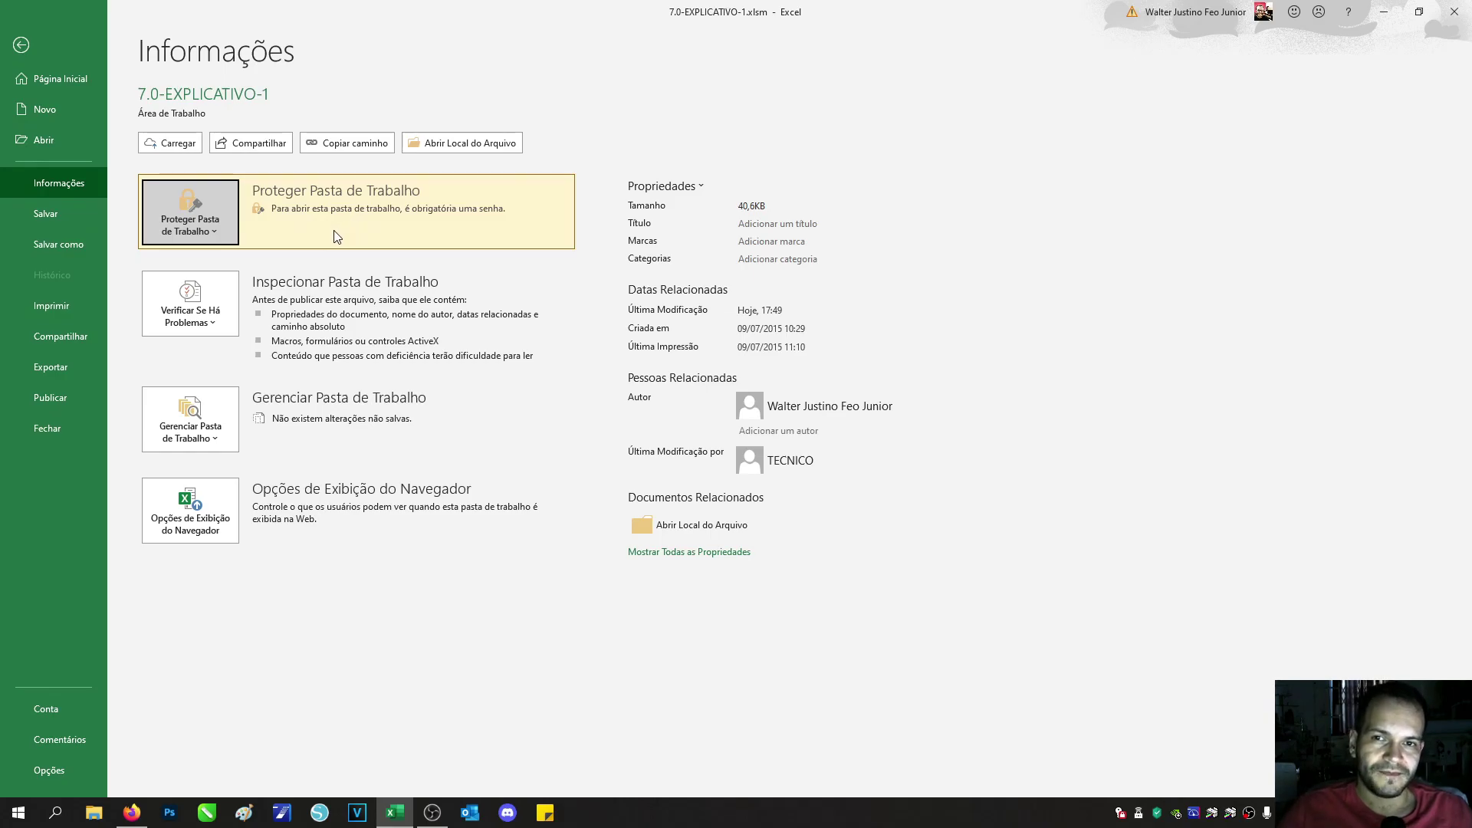
pyautogui.click(60, 212)
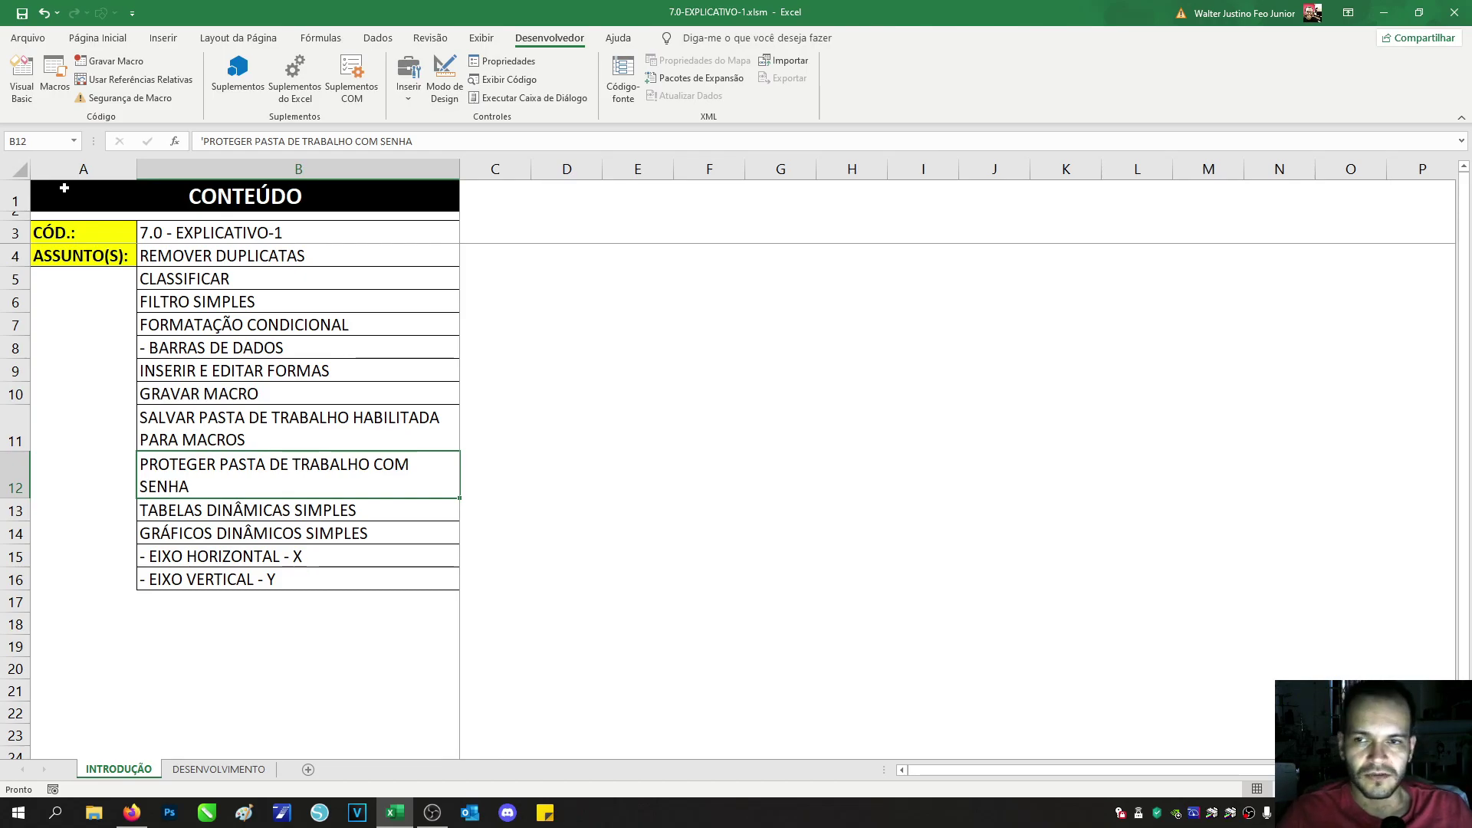
# Step: Close Excel, then briefly open and close 7.0-EXPLICATIVO-1.xlsx
pyautogui.click(1465, 8)
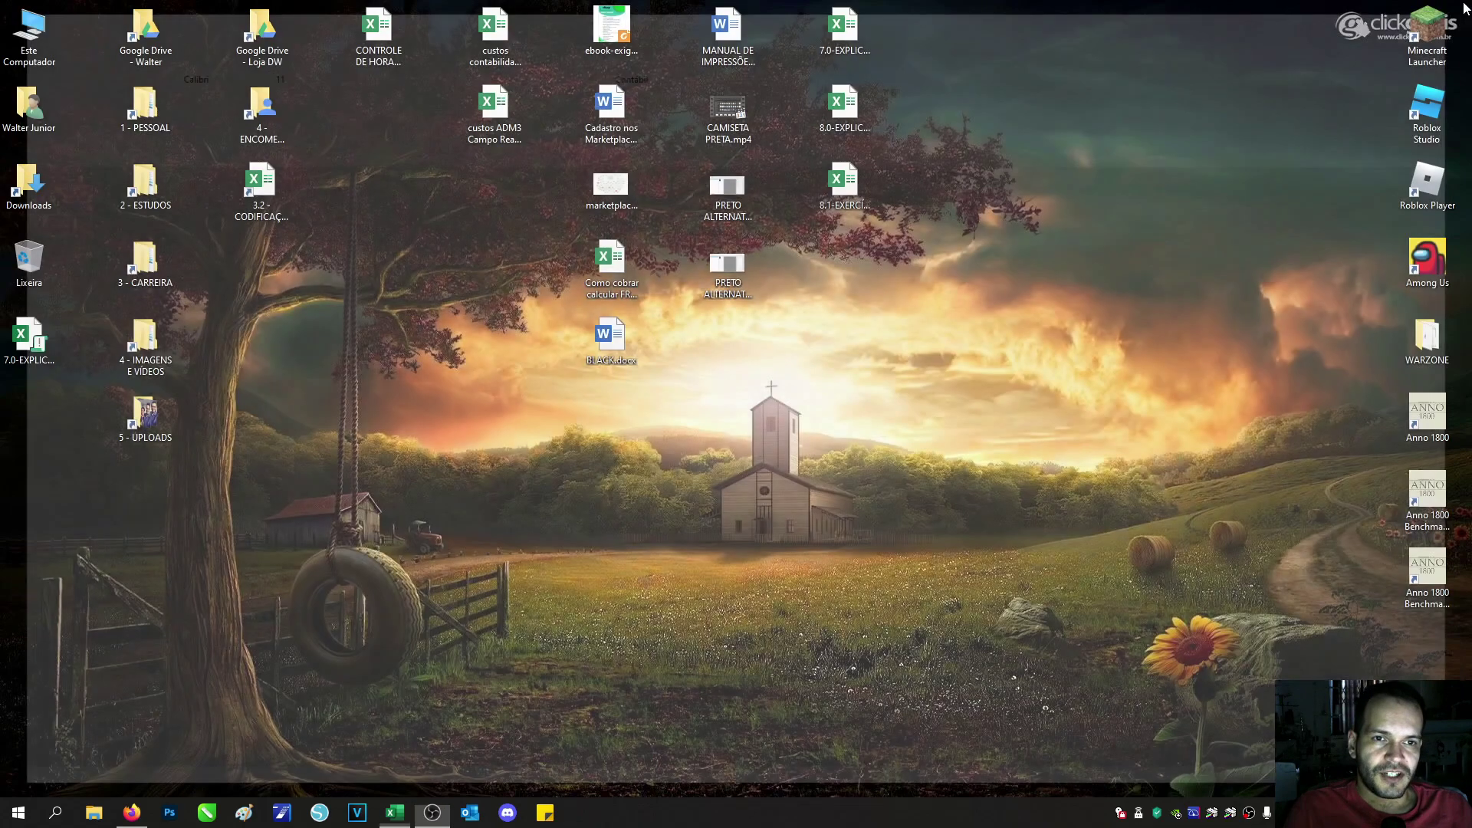
pyautogui.doubleClick(855, 42)
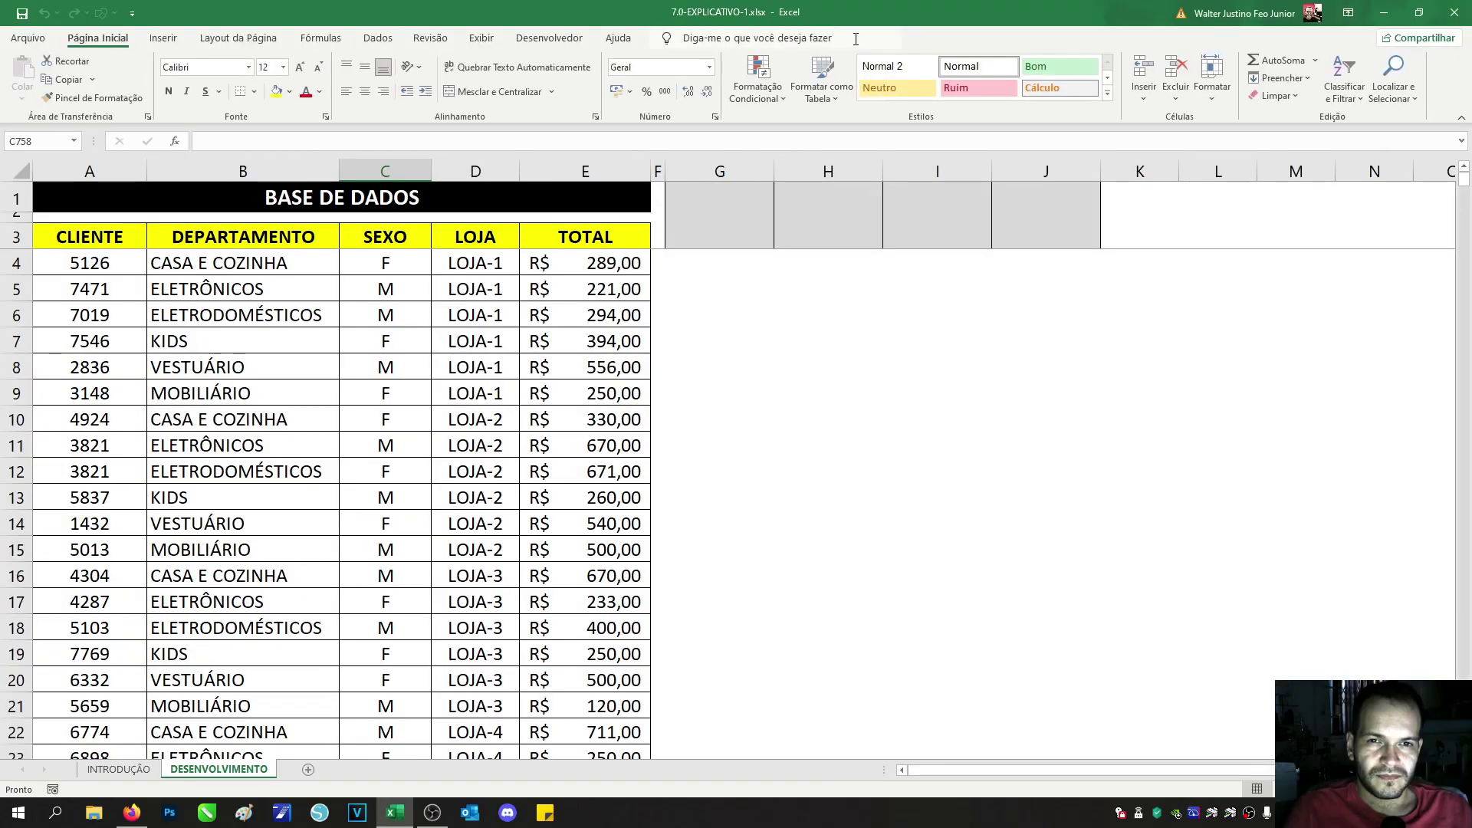
pyautogui.click(1455, 12)
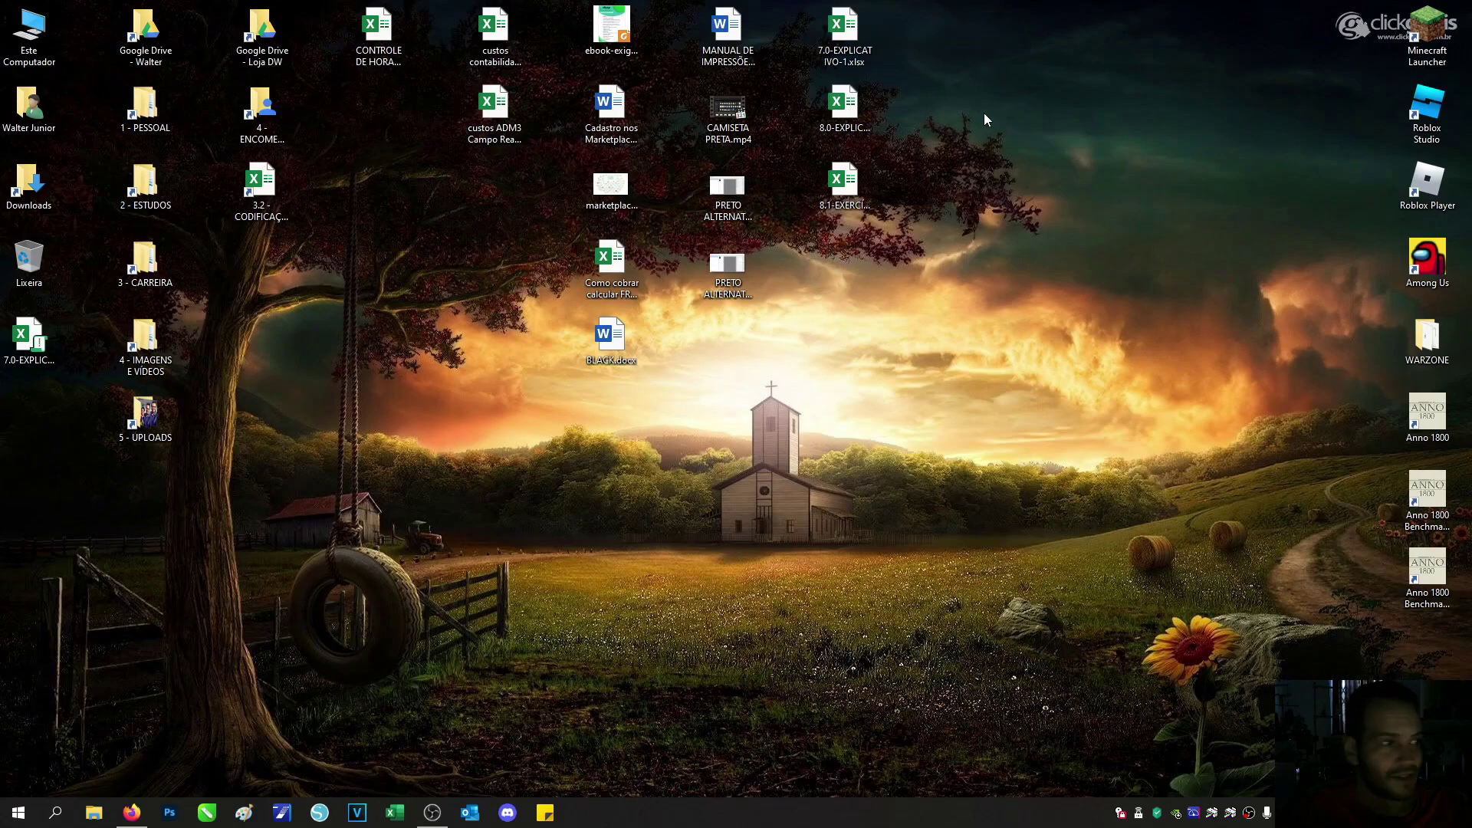
# Step: Move the .xlsm icon beside the lesson files, place 8.0/8.1 below, and reopen the .xlsm
pyautogui.moveTo(34, 339); pyautogui.dragTo(813, 300)
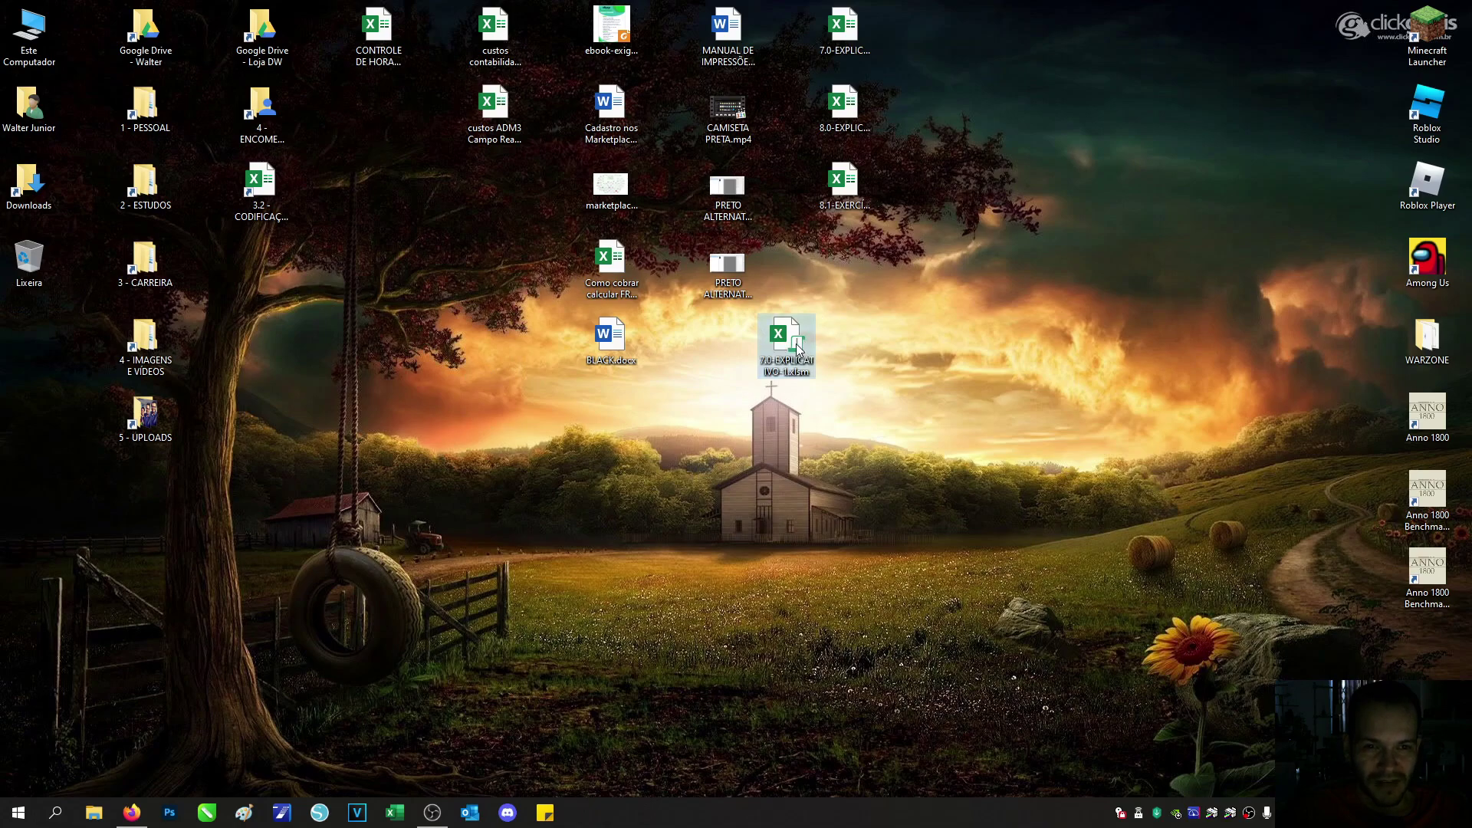
pyautogui.moveTo(784, 347); pyautogui.dragTo(844, 268)
pyautogui.moveTo(909, 89)
pyautogui.mouseDown()
pyautogui.moveTo(871, 200)
pyautogui.moveTo(816, 212)
pyautogui.mouseUp()
pyautogui.moveTo(840, 106); pyautogui.dragTo(861, 339)
pyautogui.moveTo(843, 268); pyautogui.dragTo(837, 112)
pyautogui.moveTo(882, 296); pyautogui.dragTo(828, 419)
pyautogui.moveTo(842, 336); pyautogui.dragTo(838, 187)
pyautogui.click(953, 153)
pyautogui.doubleClick(851, 109)
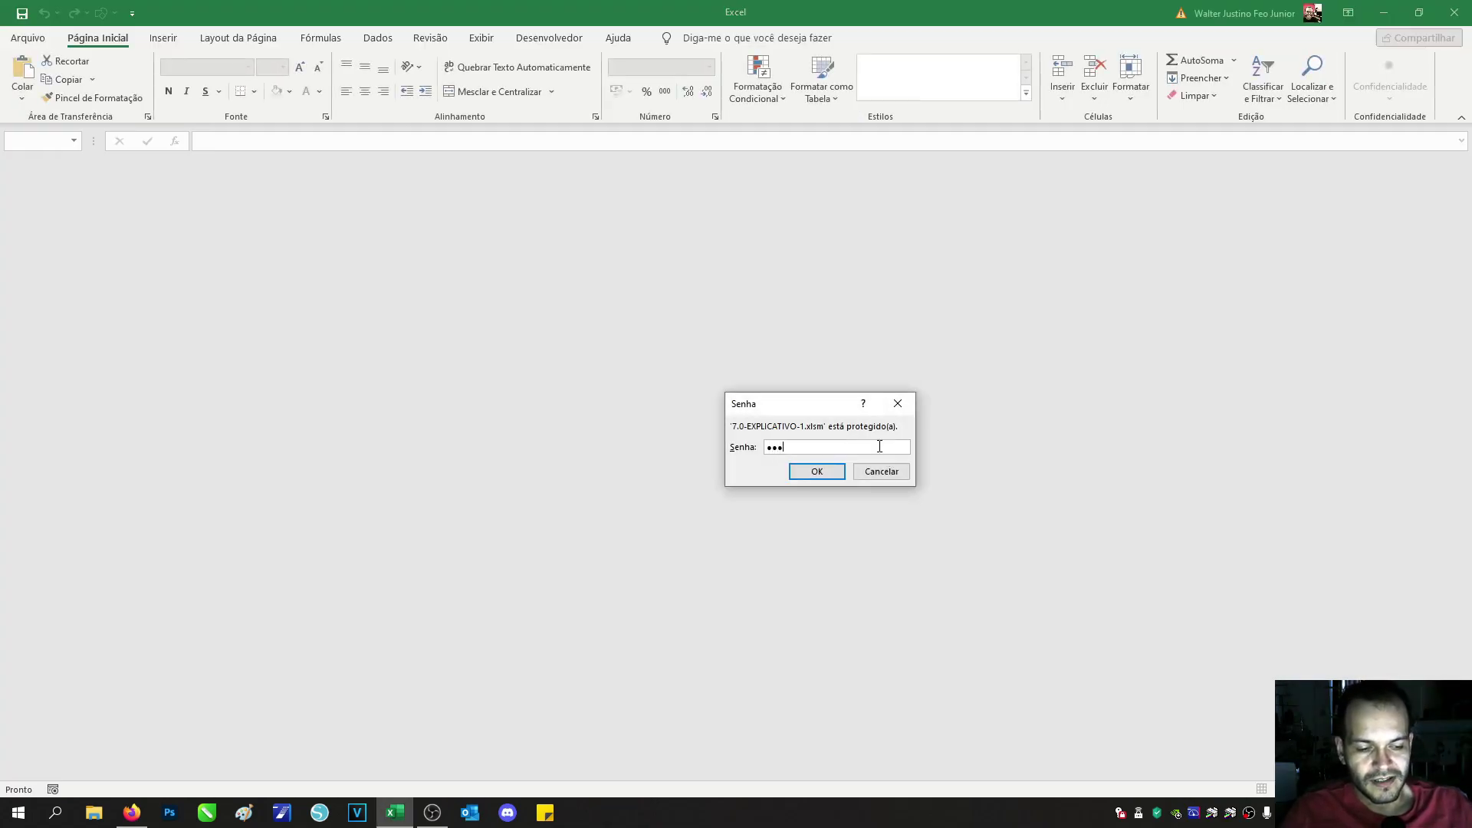
# Step: Enter the password for 7.0-EXPLICATIVO-1.xlsm, enable its macros (Habilitar Conteúdo), and go to Arquivo
pyautogui.press('Return')
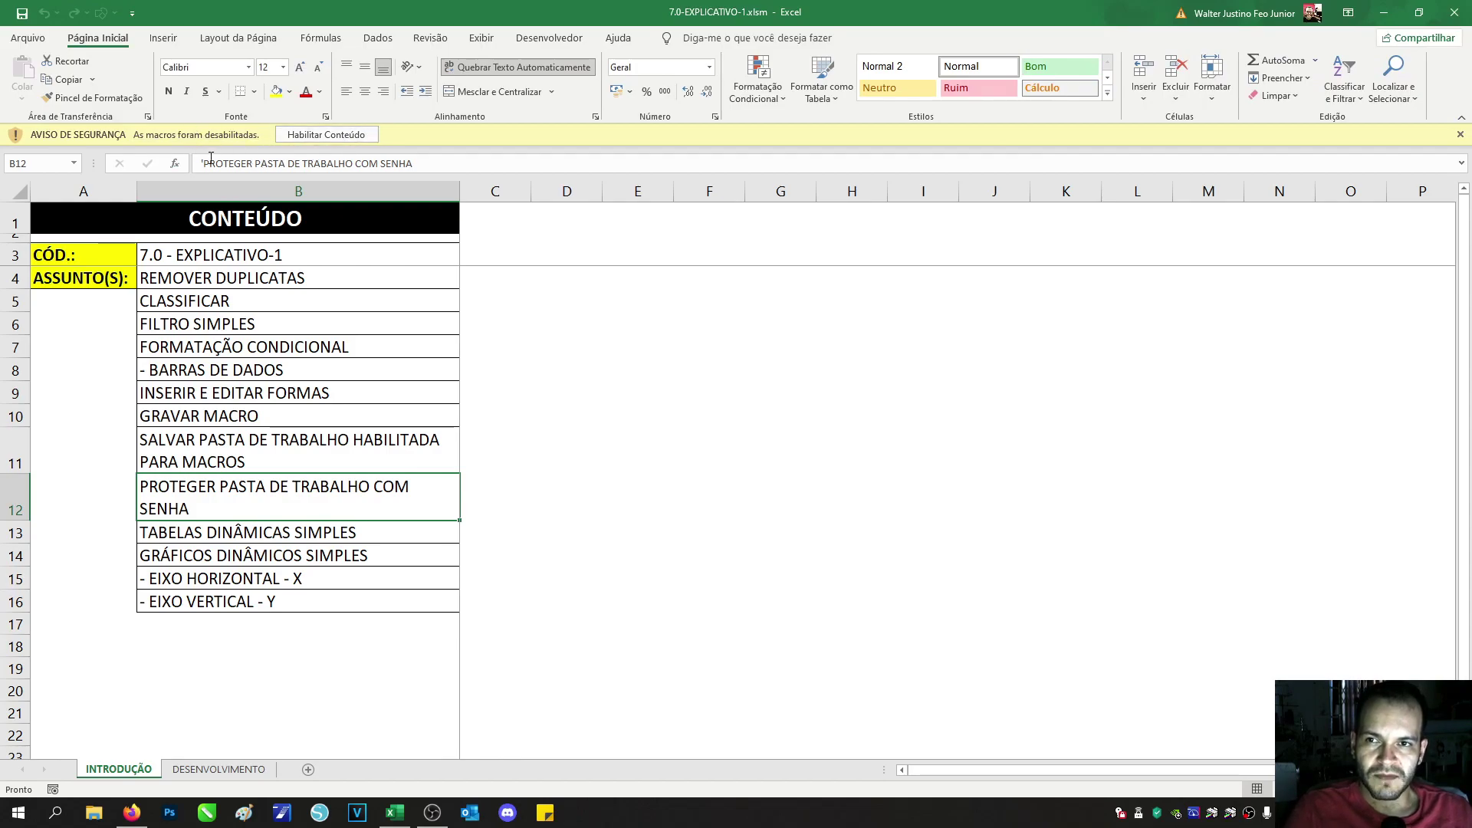
pyautogui.click(310, 137)
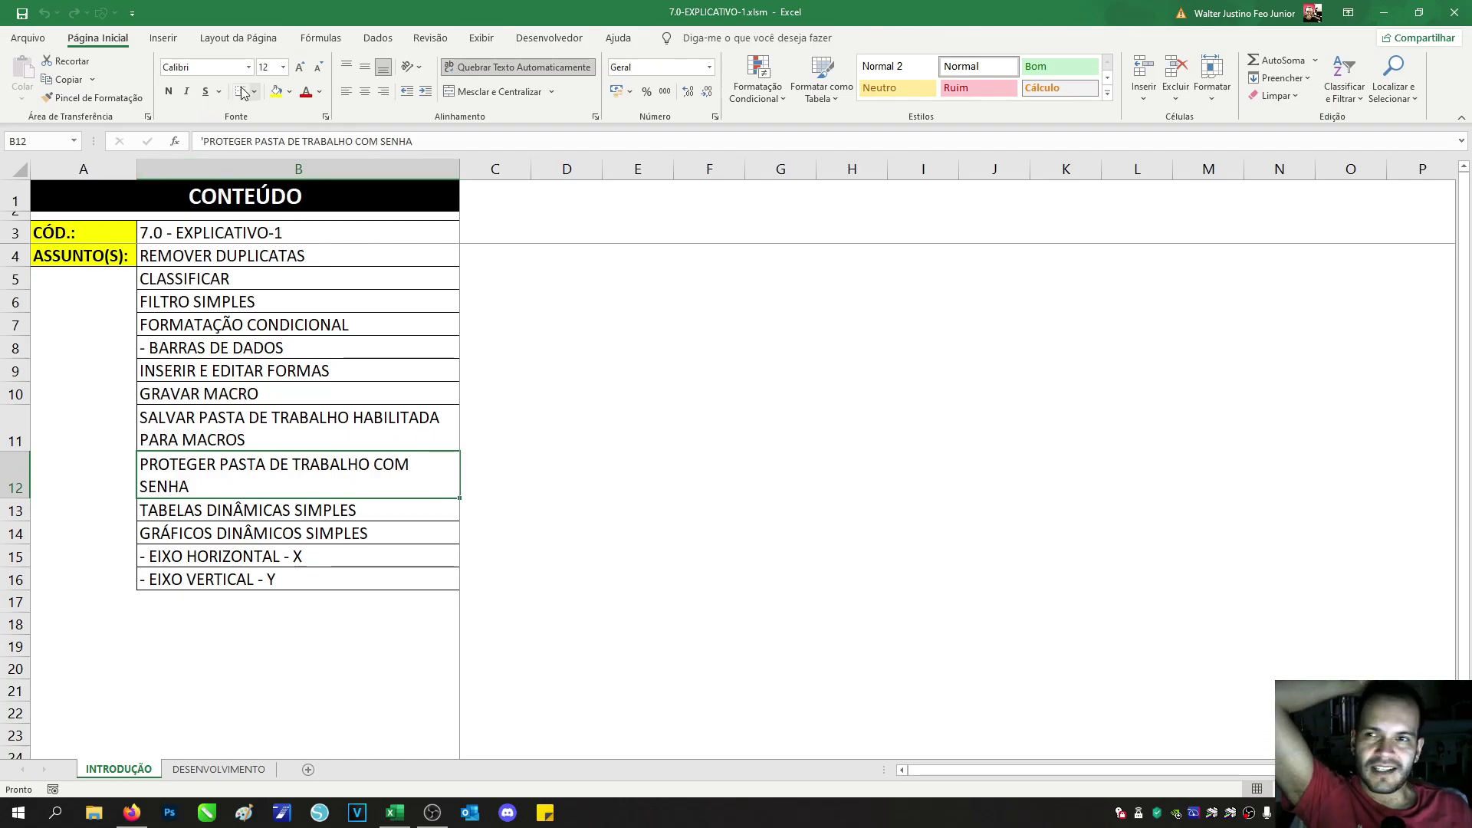
pyautogui.click(28, 37)
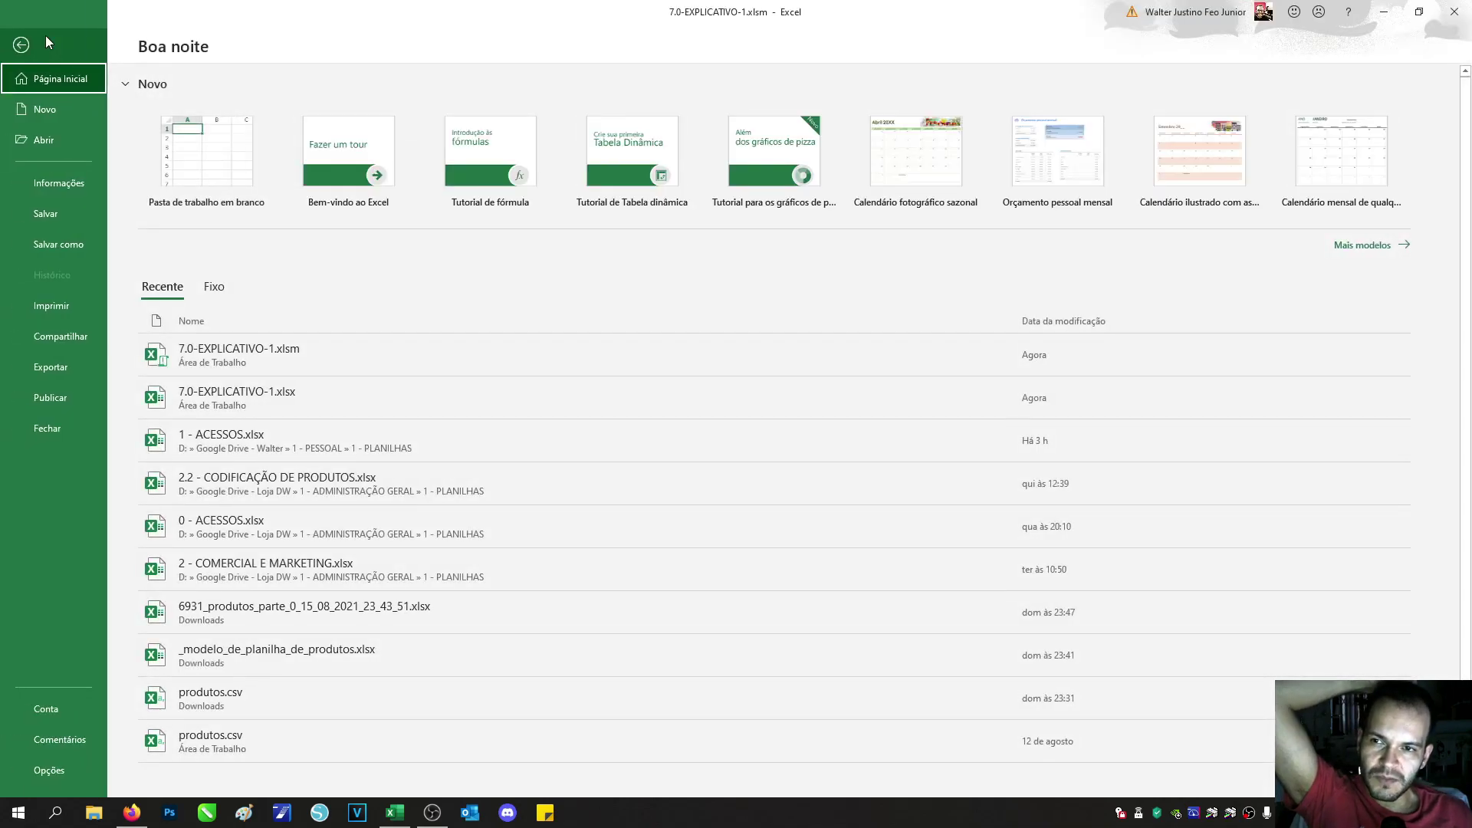
# Step: Delete the Criptografar com Senha password from 7.0-EXPLICATIVO-1.xlsm and save the workbook
pyautogui.click(59, 179)
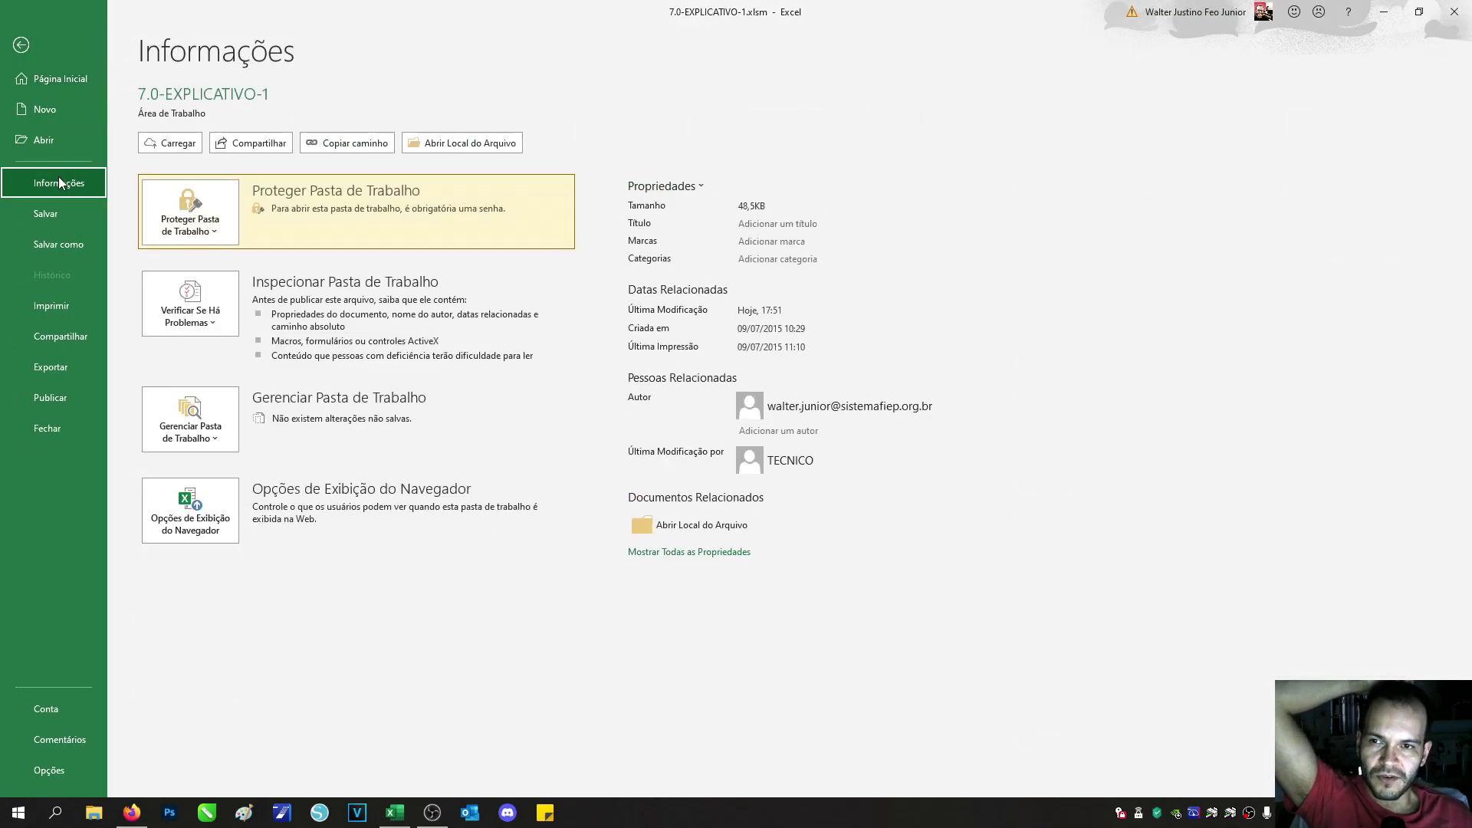
pyautogui.click(212, 222)
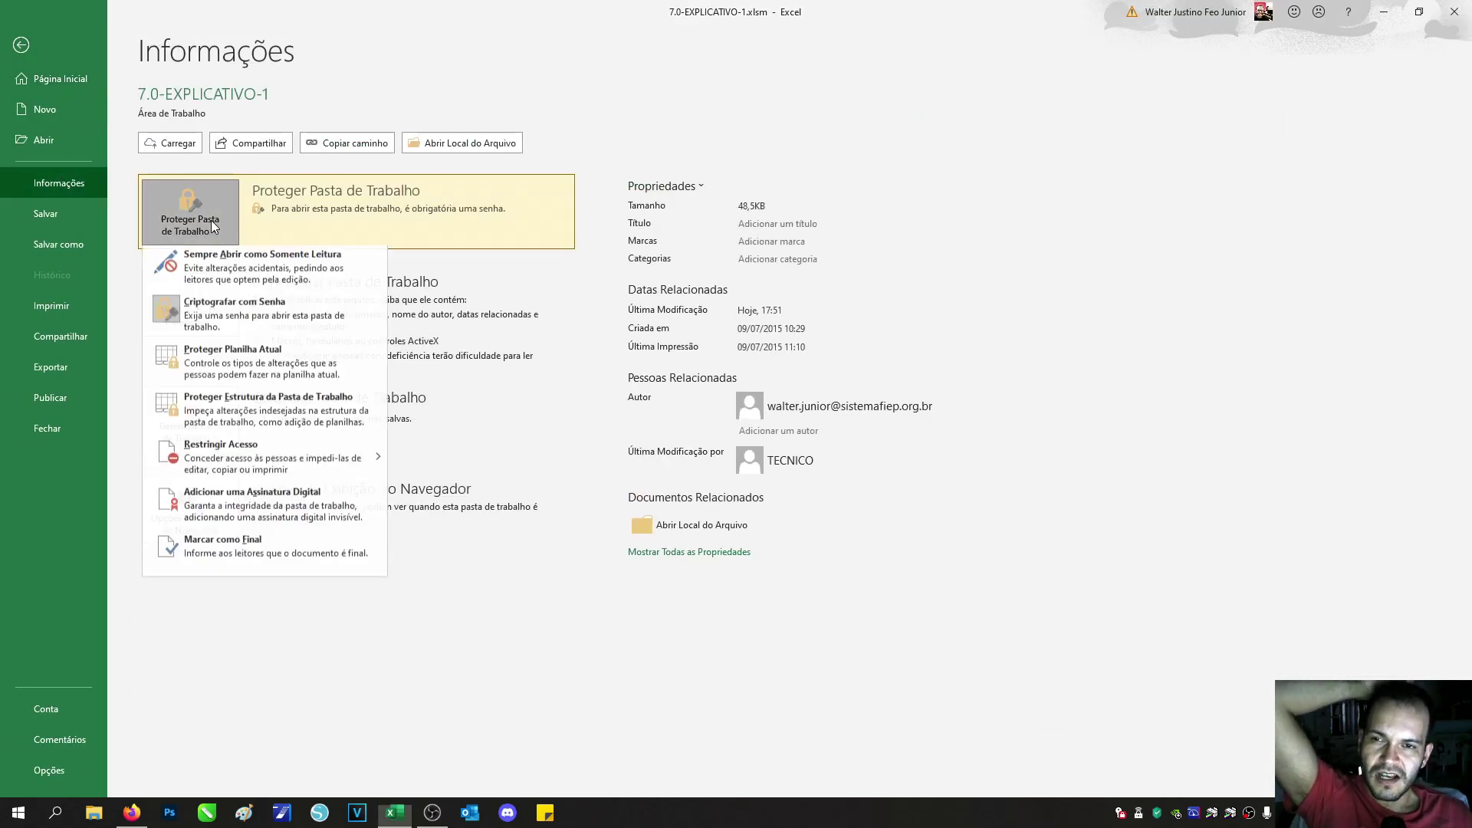
pyautogui.click(207, 315)
pyautogui.moveTo(686, 376); pyautogui.dragTo(529, 370)
pyautogui.press('BackSpace')
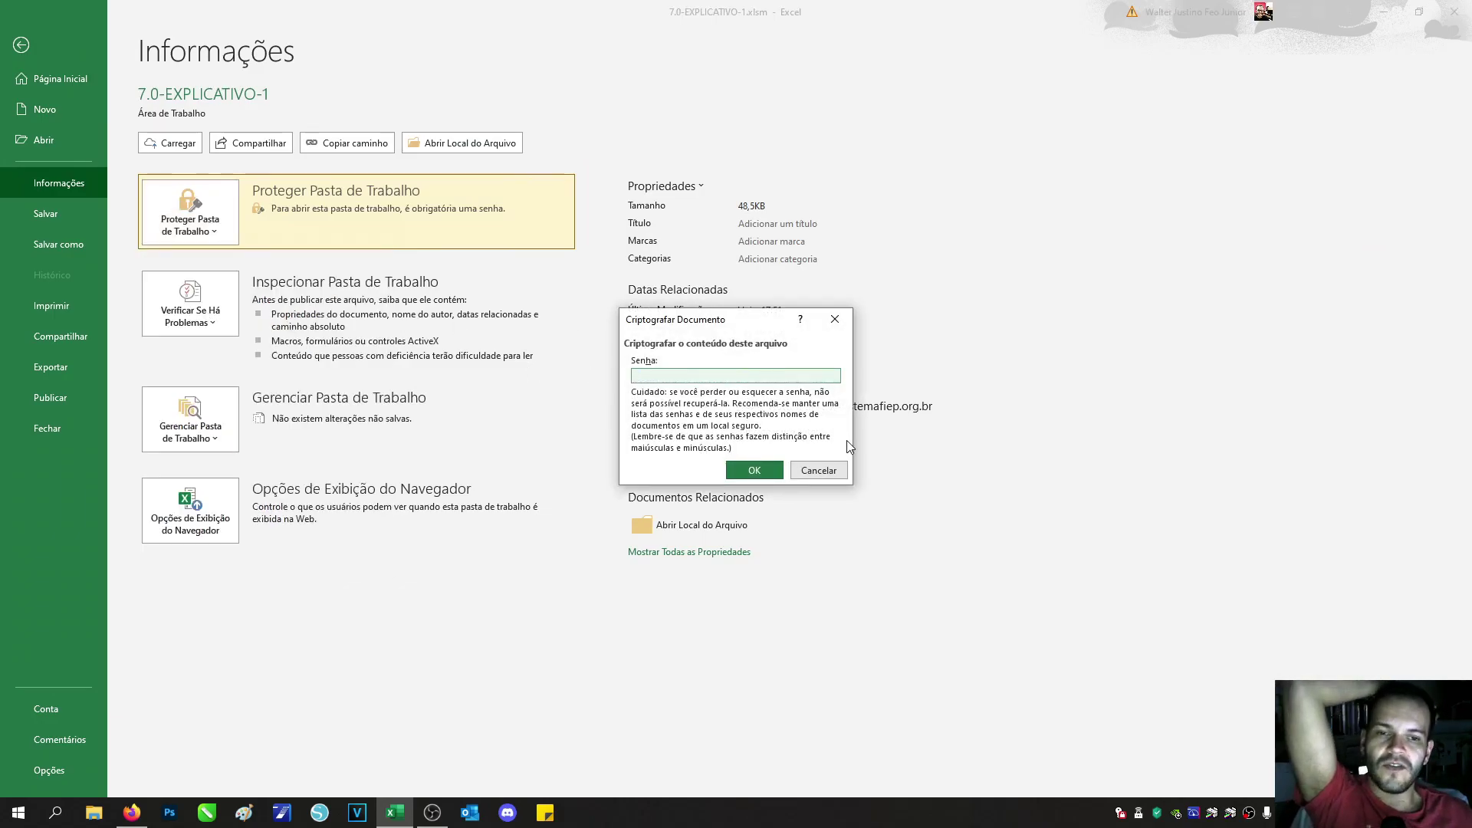
pyautogui.click(773, 472)
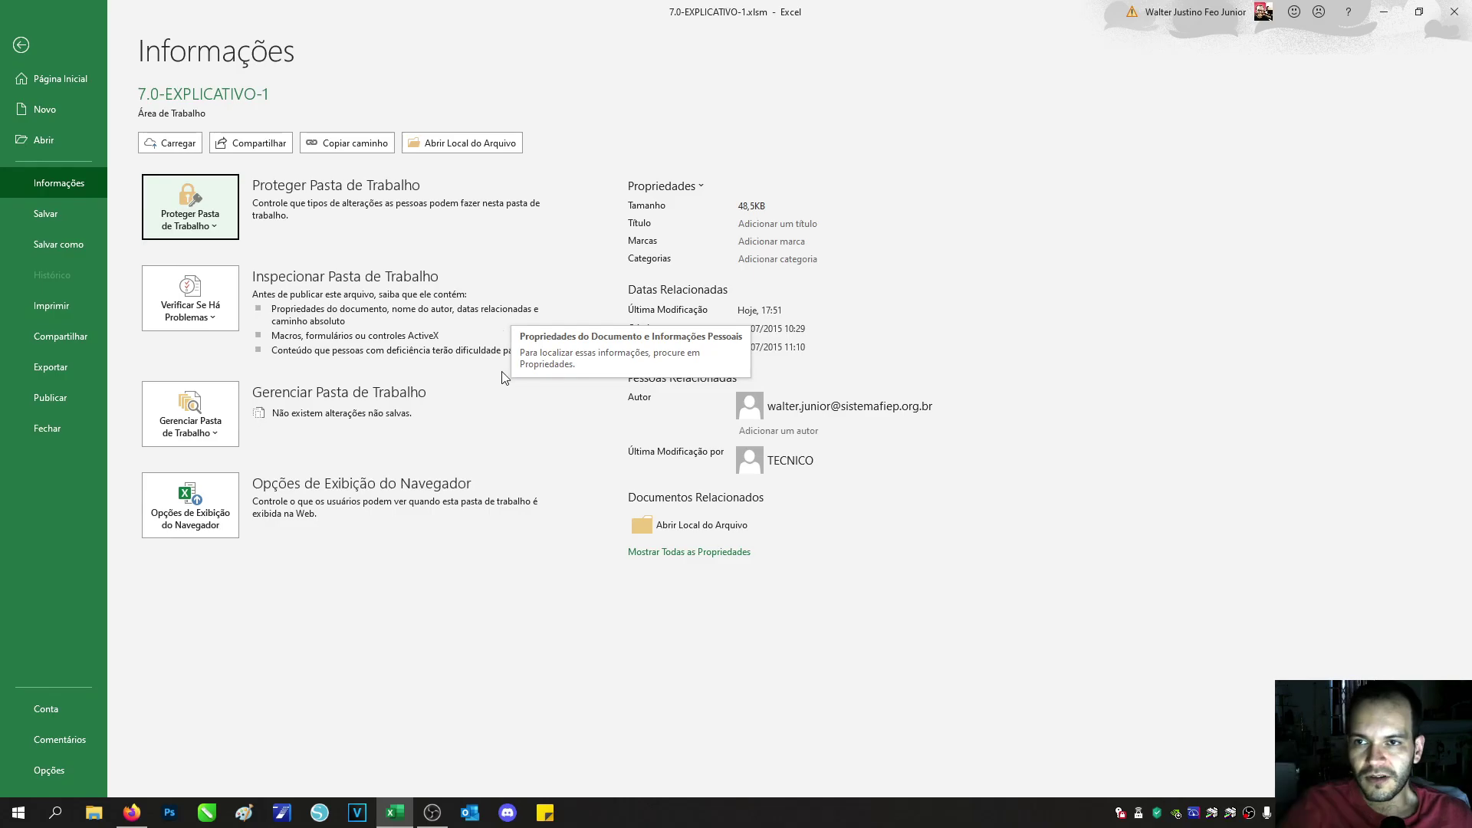
pyautogui.click(46, 213)
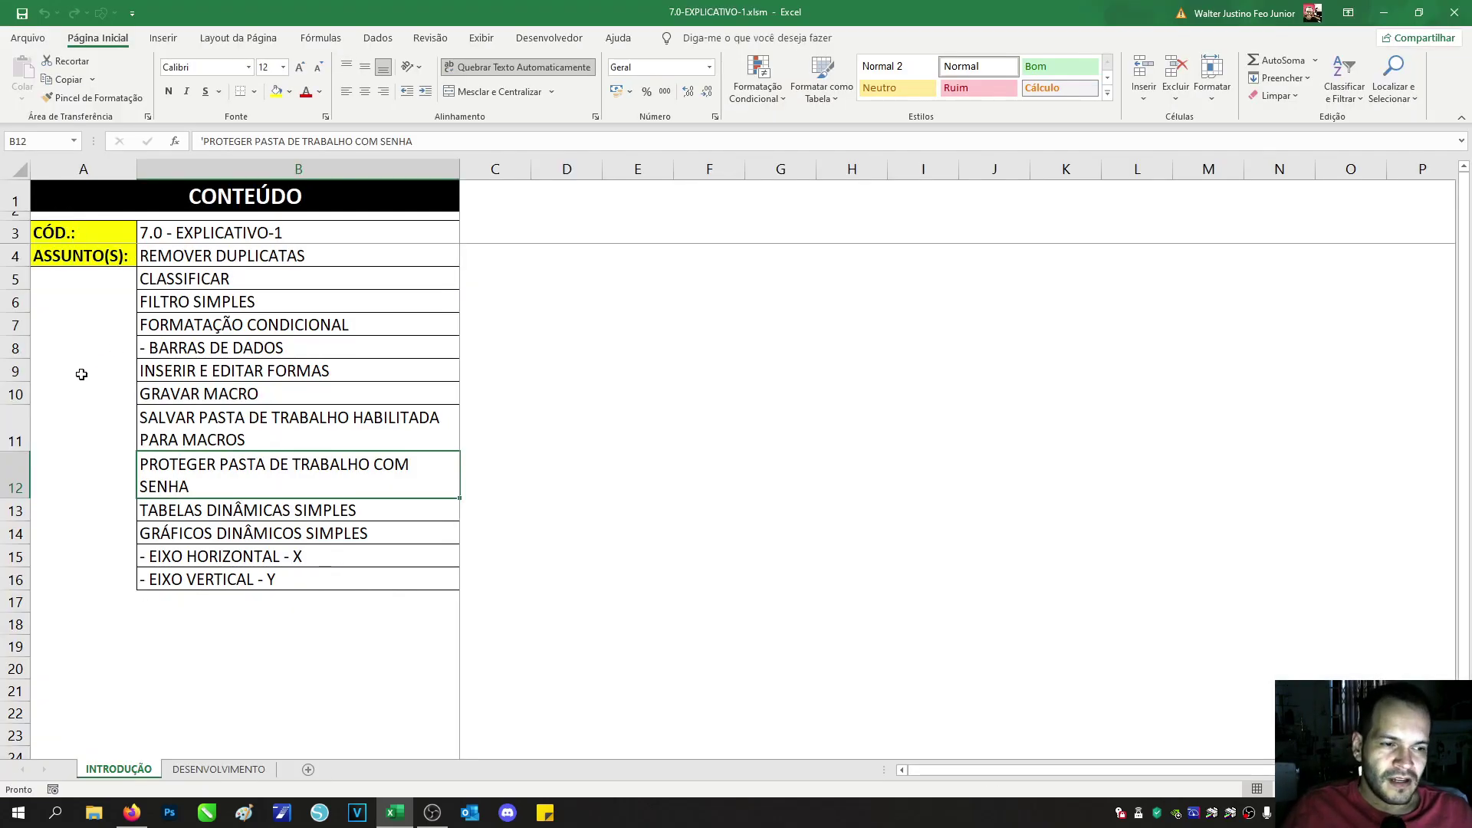
# Step: Highlight the covered topics on the INTRODUÇÃO sheet, then move to the DESENVOLVIMENTO sheet
pyautogui.moveTo(200, 260); pyautogui.dragTo(221, 465)
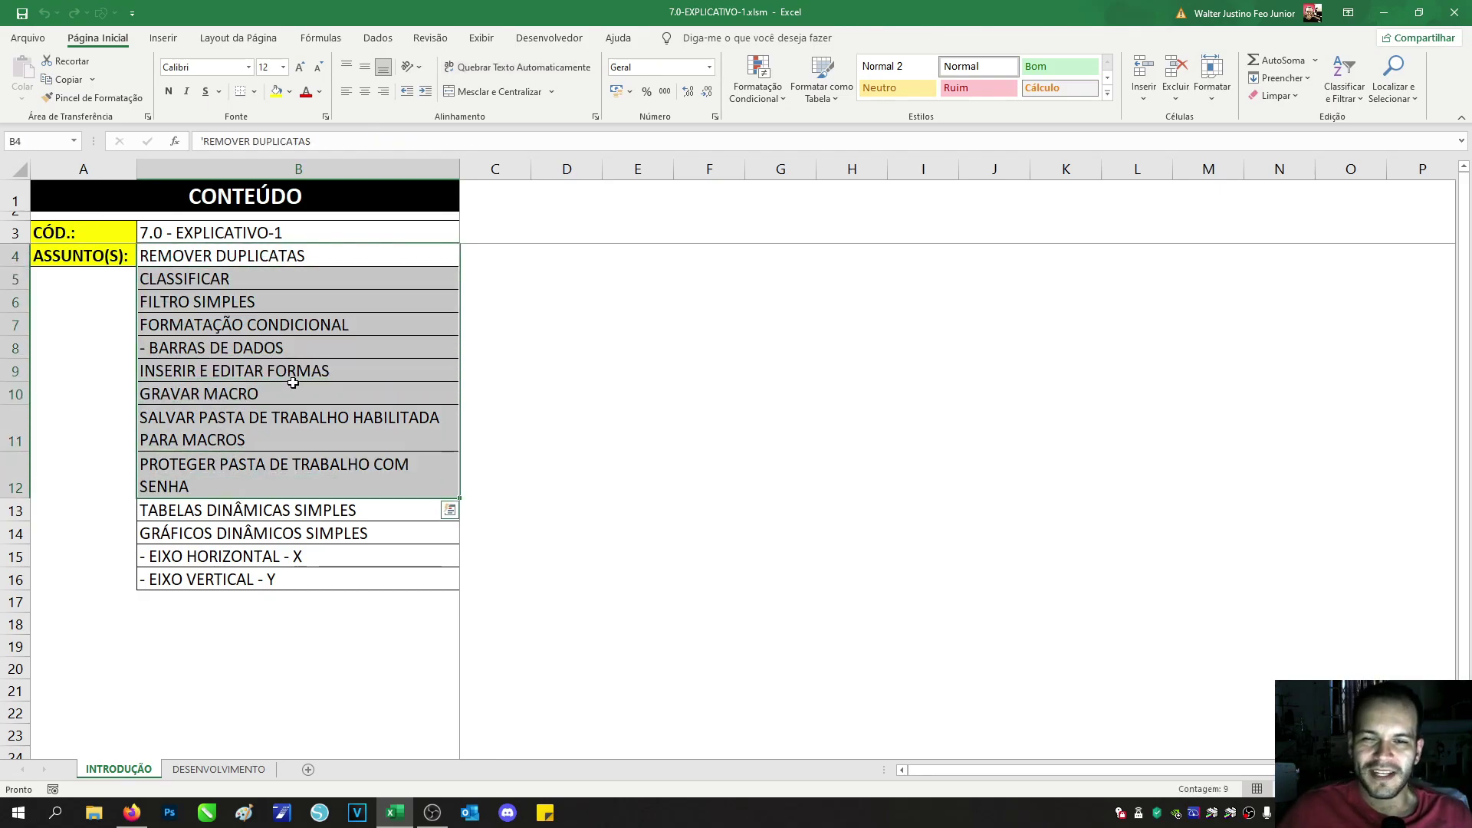
pyautogui.click(312, 524)
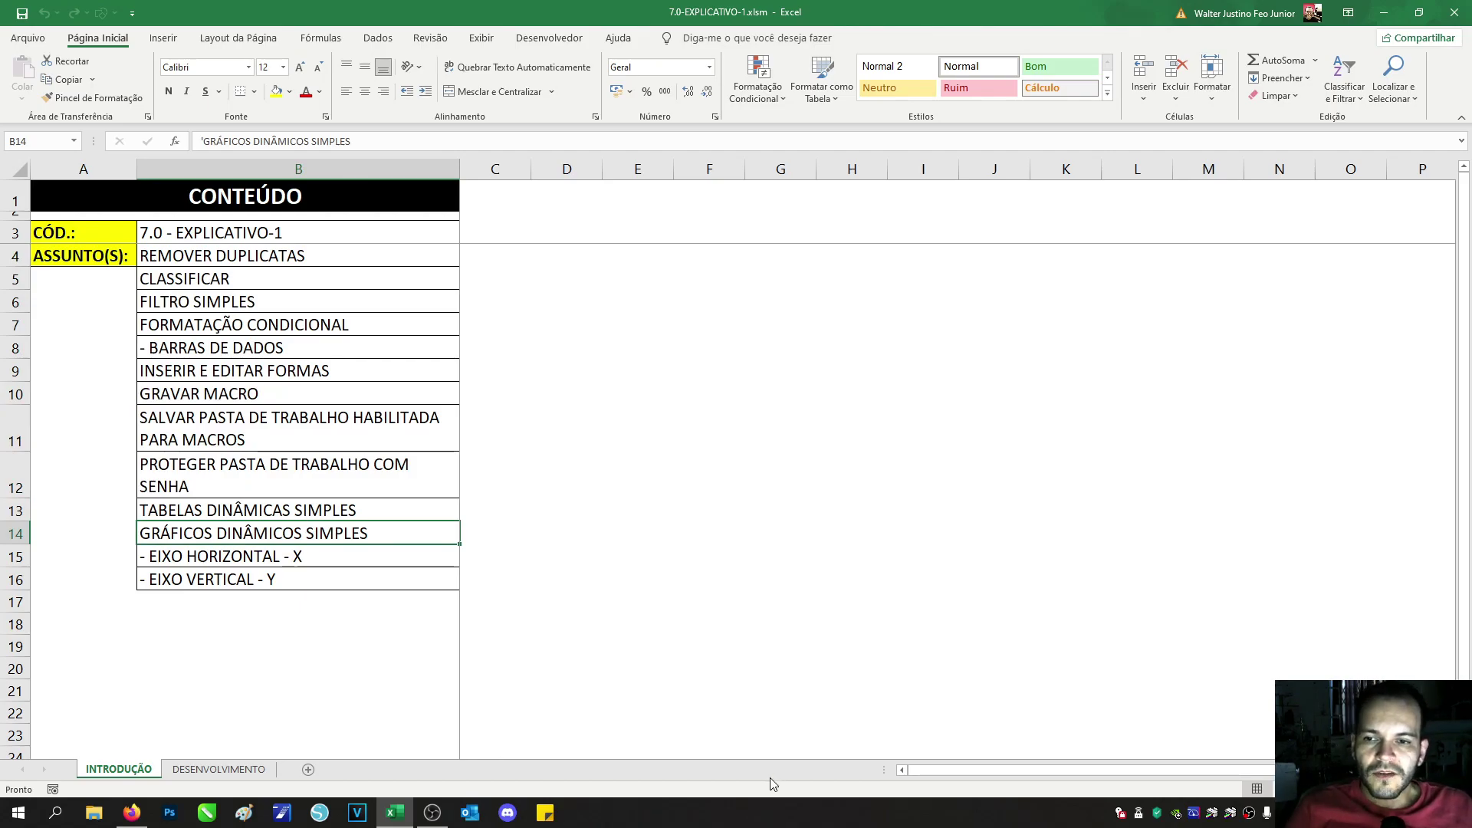
pyautogui.click(222, 770)
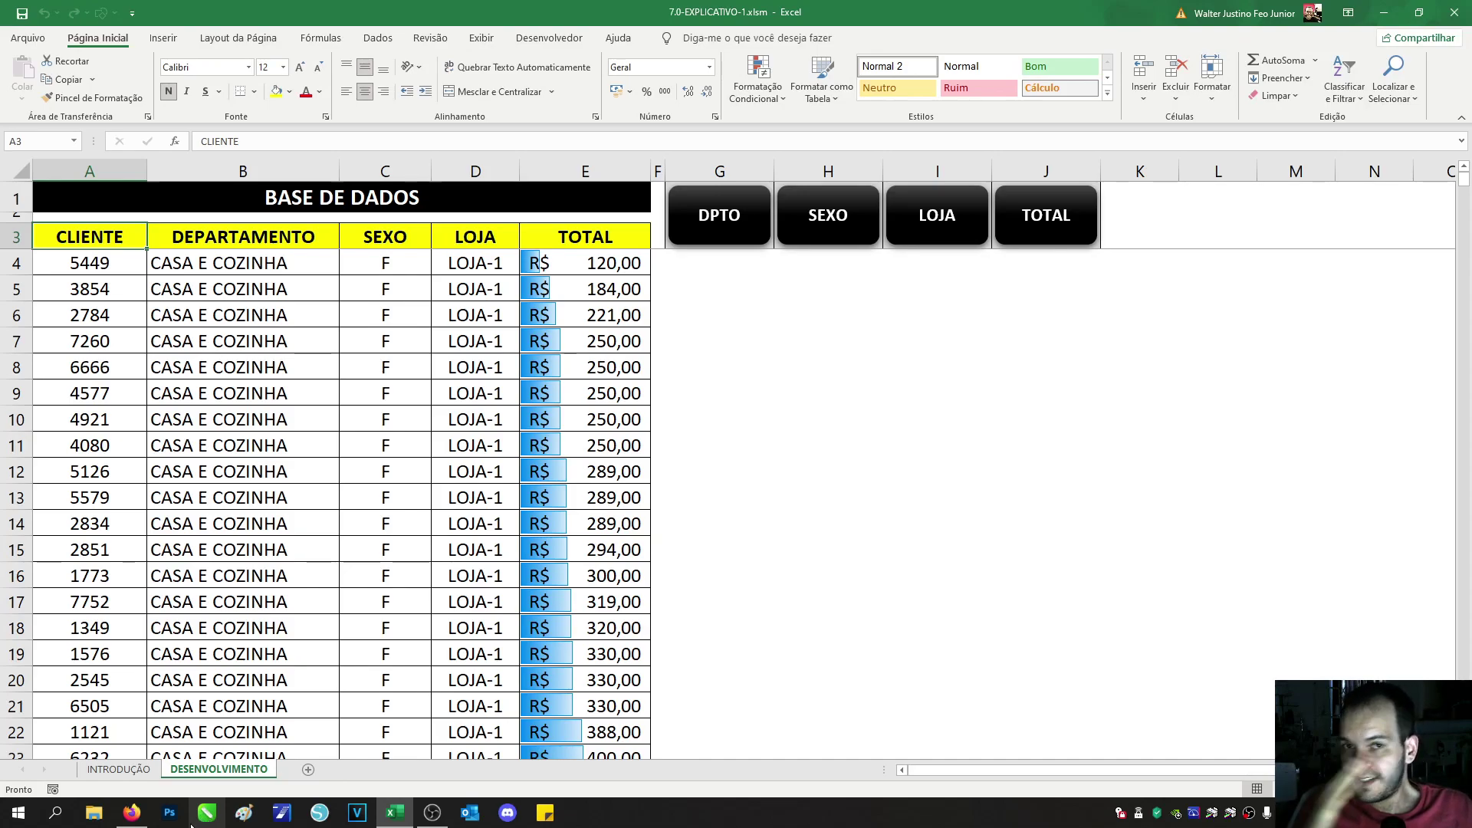
# Step: Select rows of the BASE DE DADOS sales table, then place the cursor in cell A4
pyautogui.moveTo(129, 237); pyautogui.dragTo(552, 550)
pyautogui.moveTo(89, 342); pyautogui.dragTo(564, 502)
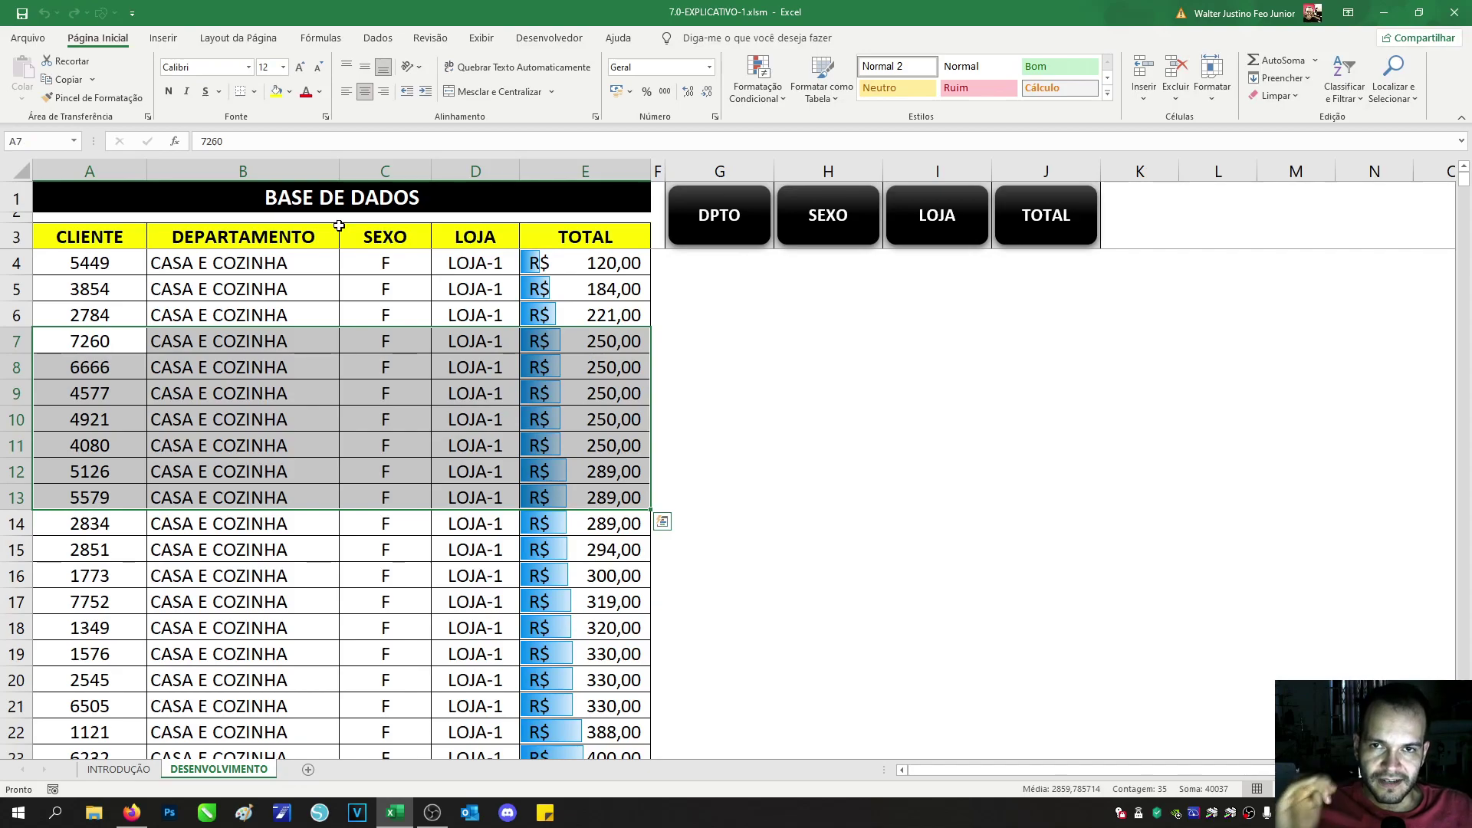
pyautogui.click(353, 198)
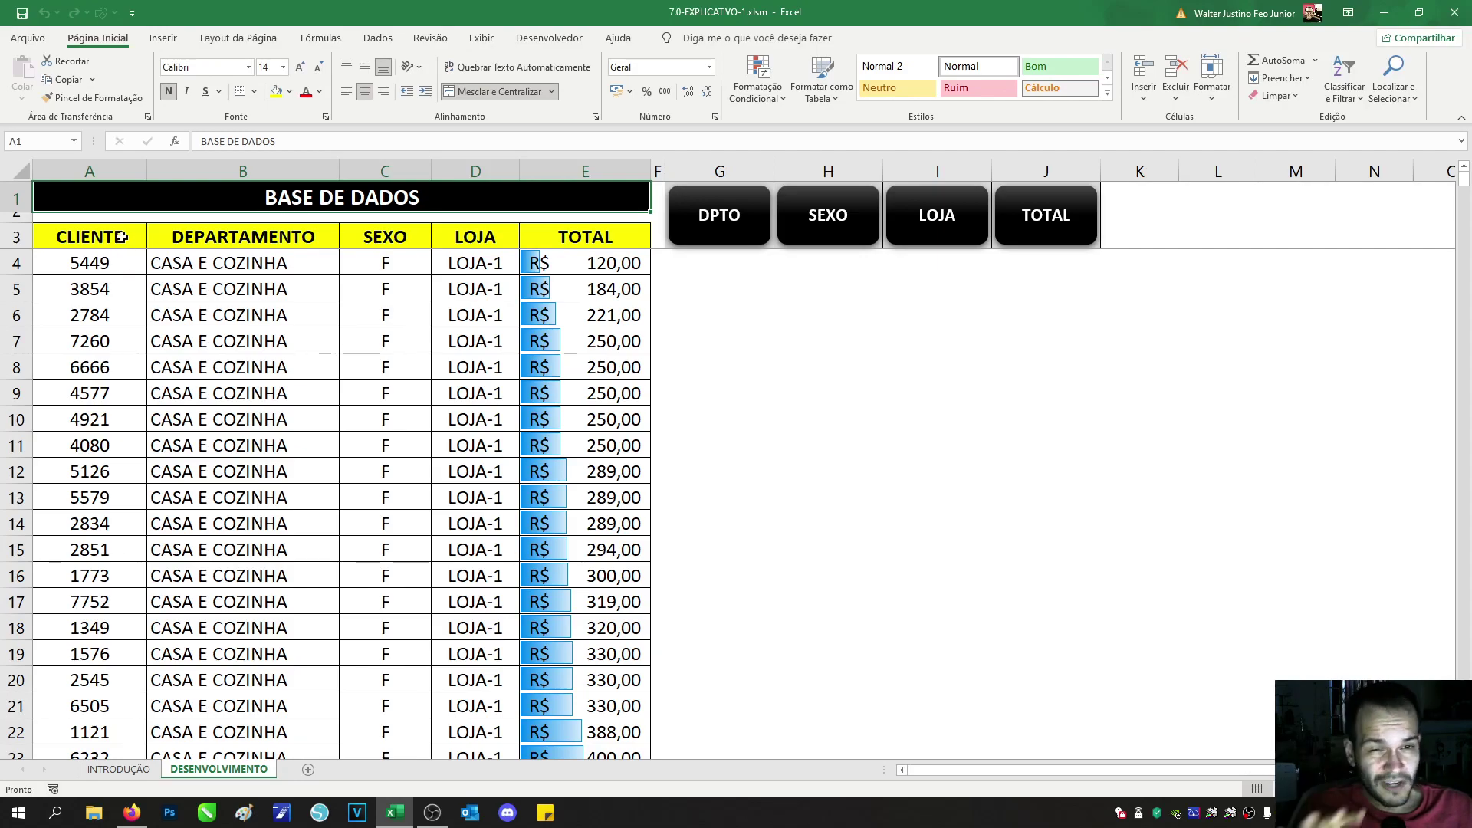
pyautogui.click(123, 299)
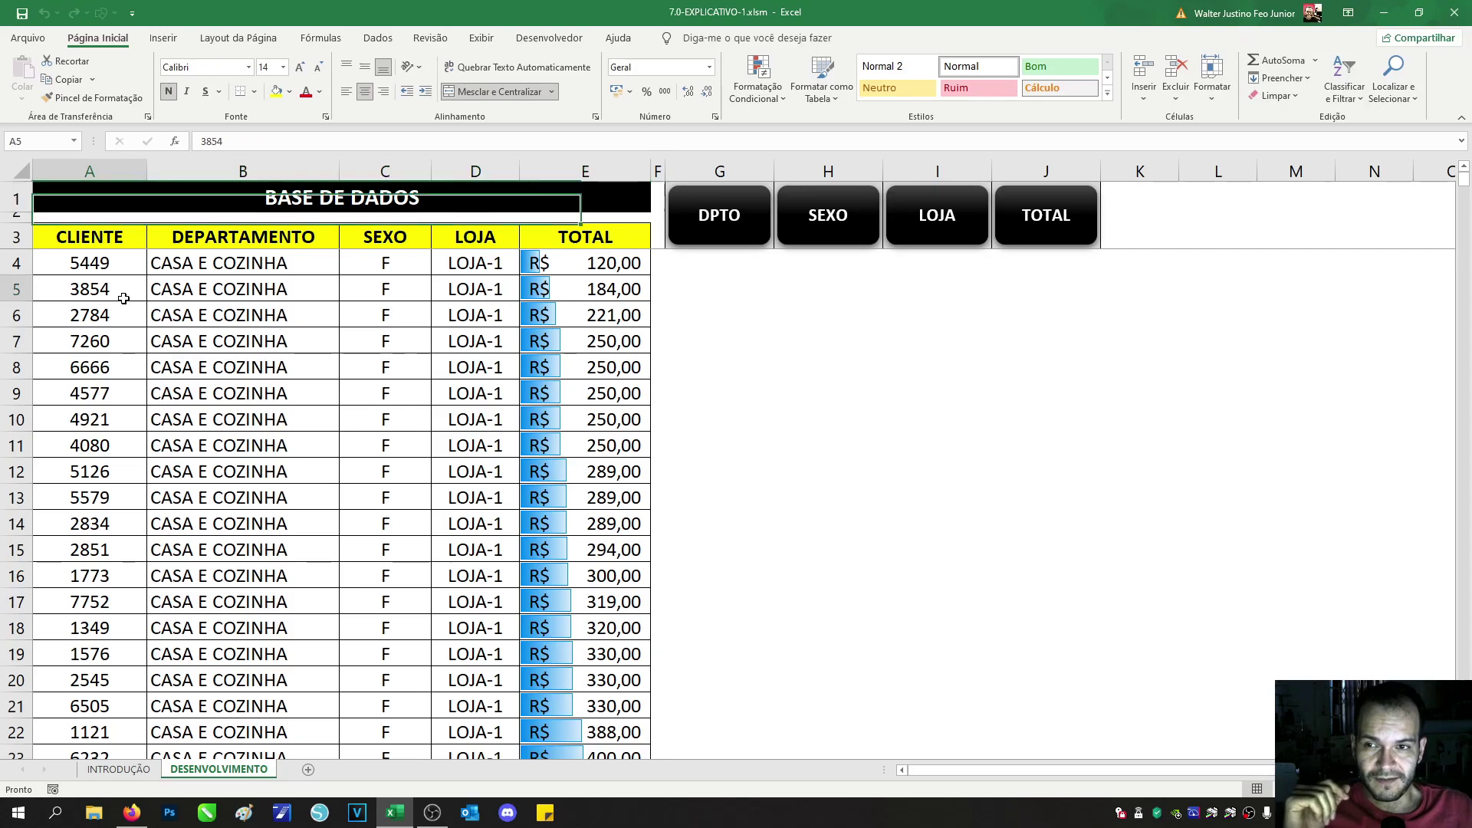
pyautogui.click(111, 259)
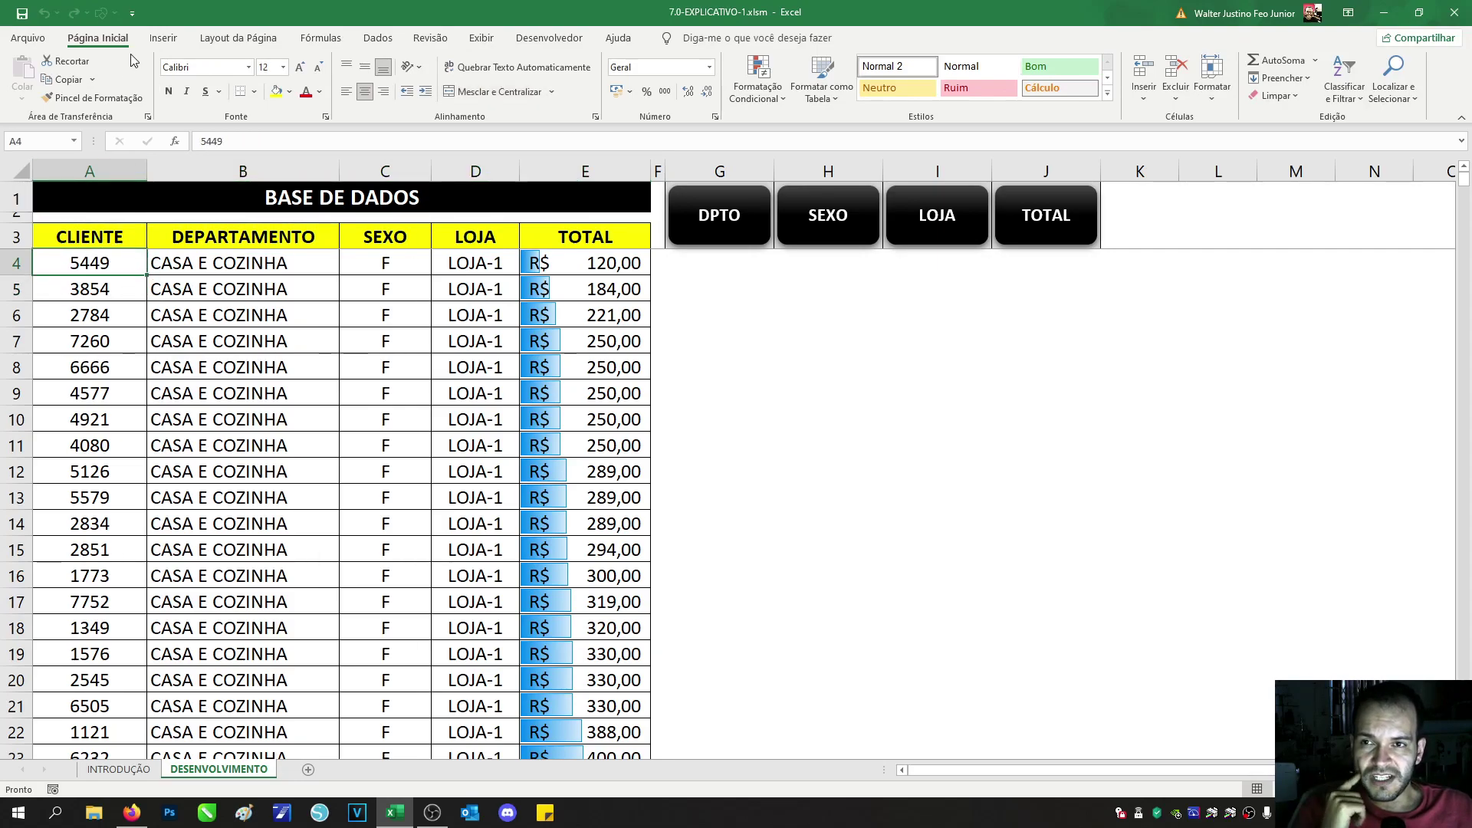
# Step: Insert a pivot table sourced from DESENVOLVIMENTO!$A$3:$E$743, placed on a Nova Planilha
pyautogui.click(162, 40)
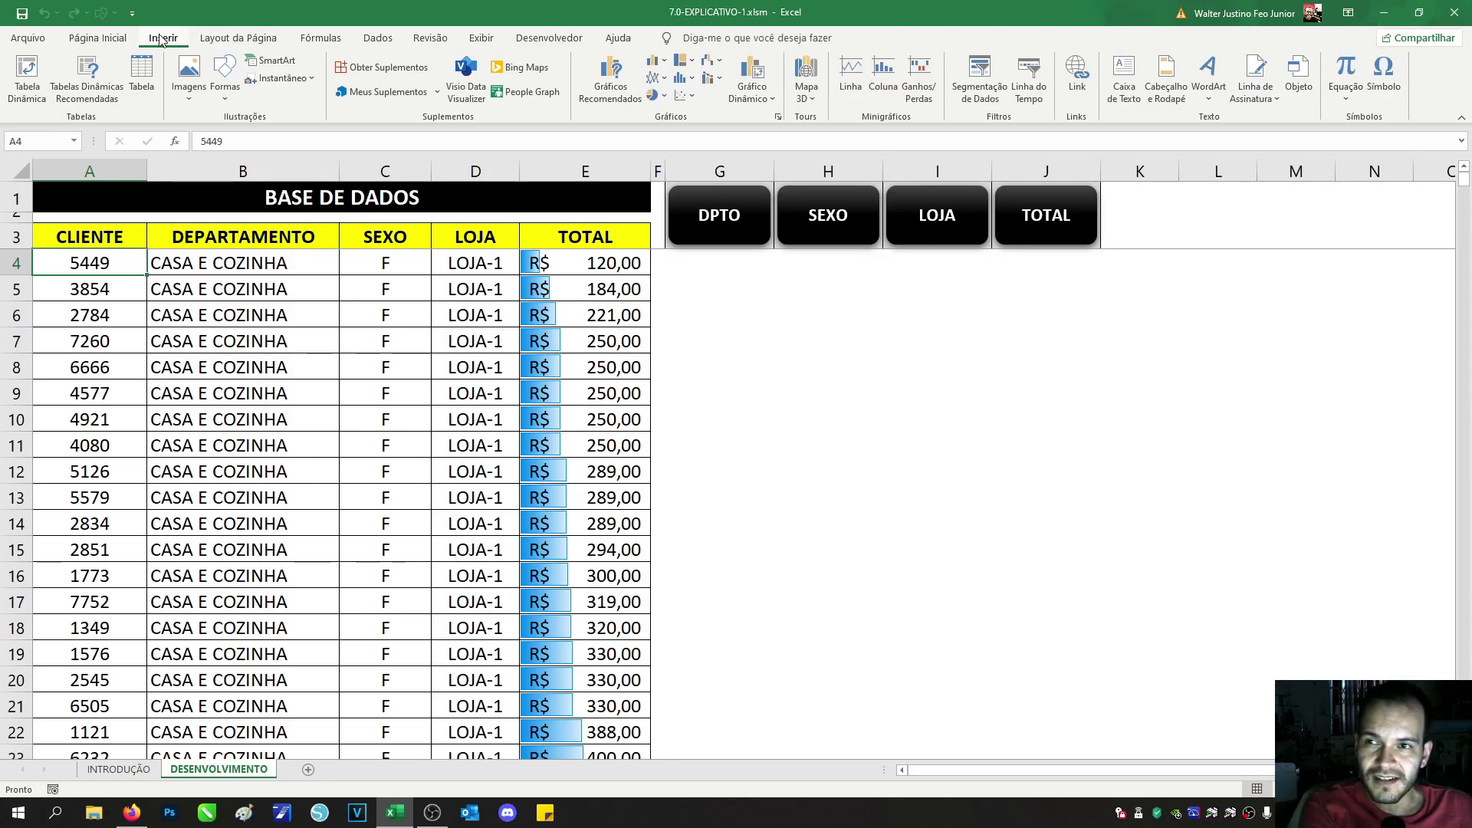
pyautogui.click(38, 71)
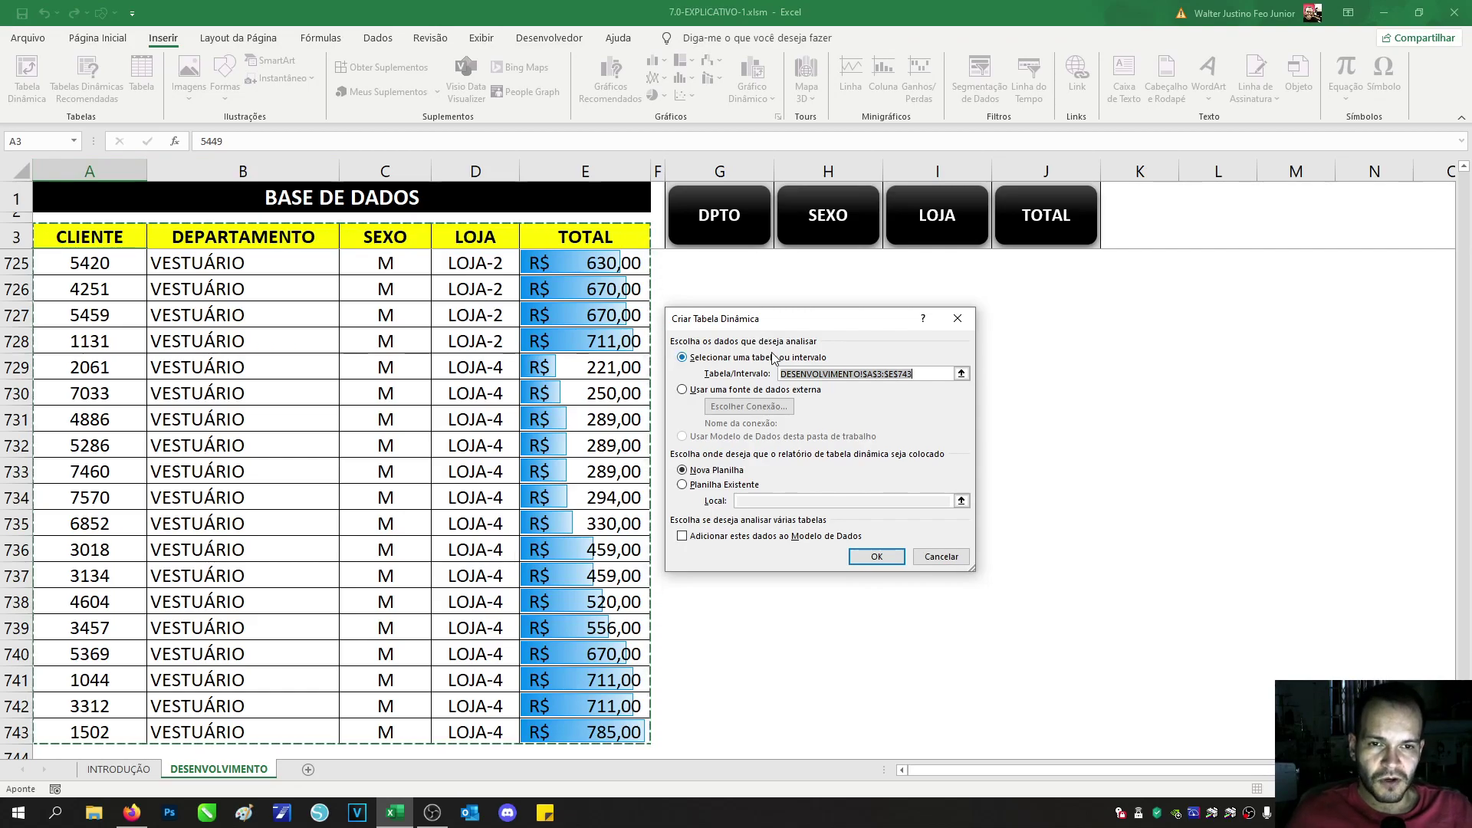
pyautogui.moveTo(721, 322); pyautogui.dragTo(727, 337)
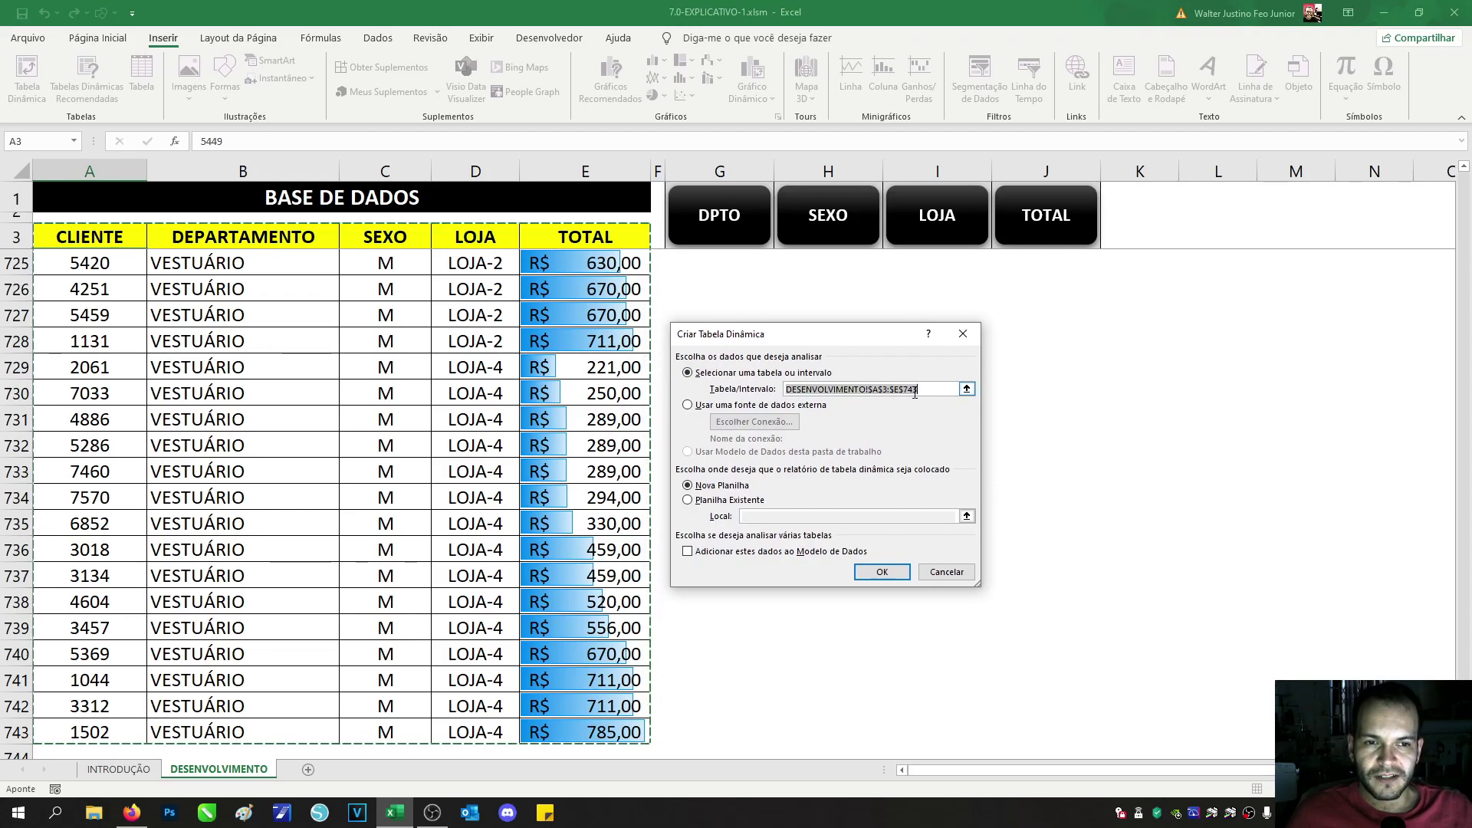
pyautogui.press('BackSpace')
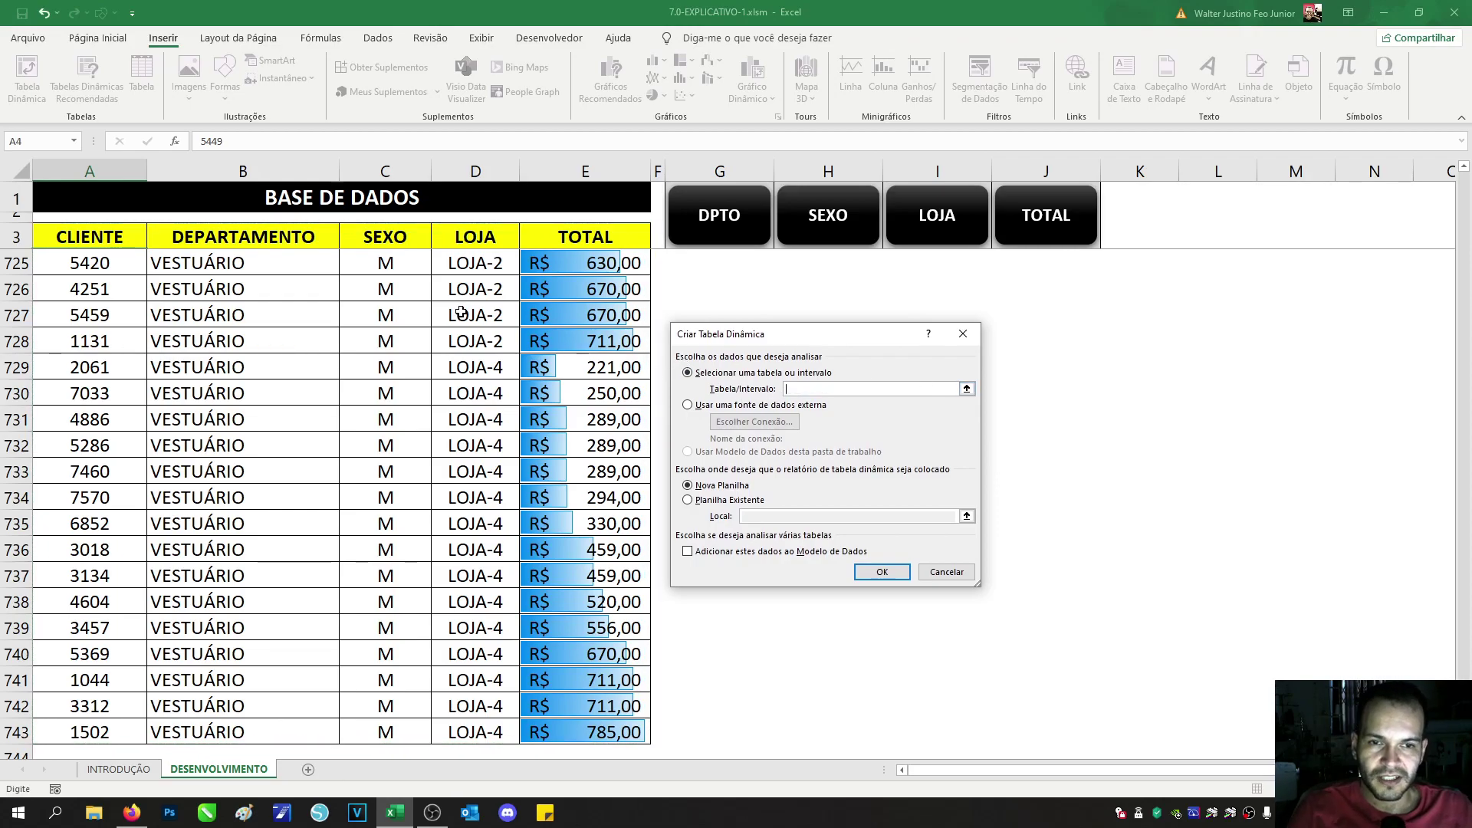
pyautogui.moveTo(125, 239); pyautogui.dragTo(587, 704)
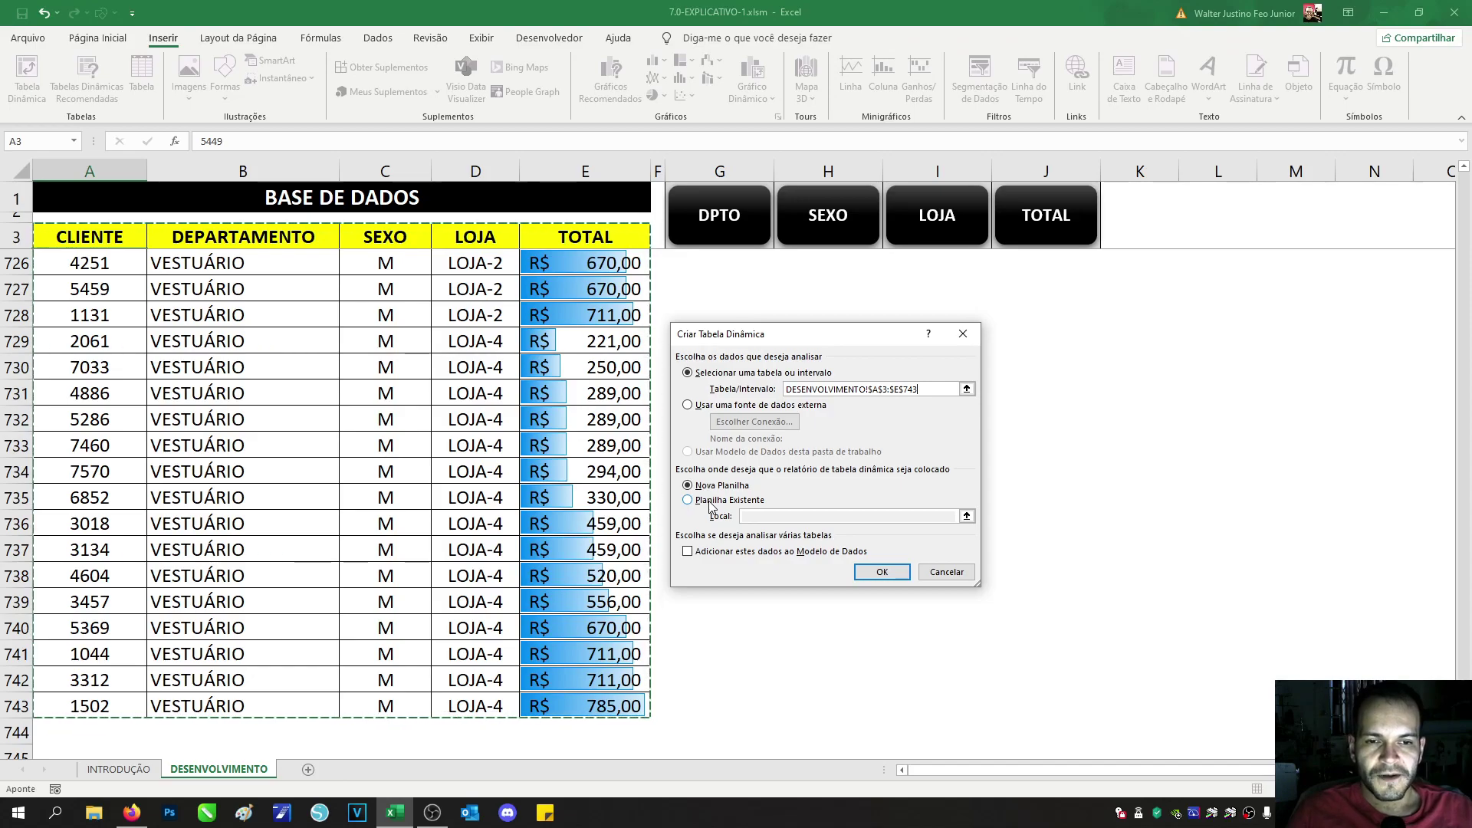
pyautogui.click(724, 489)
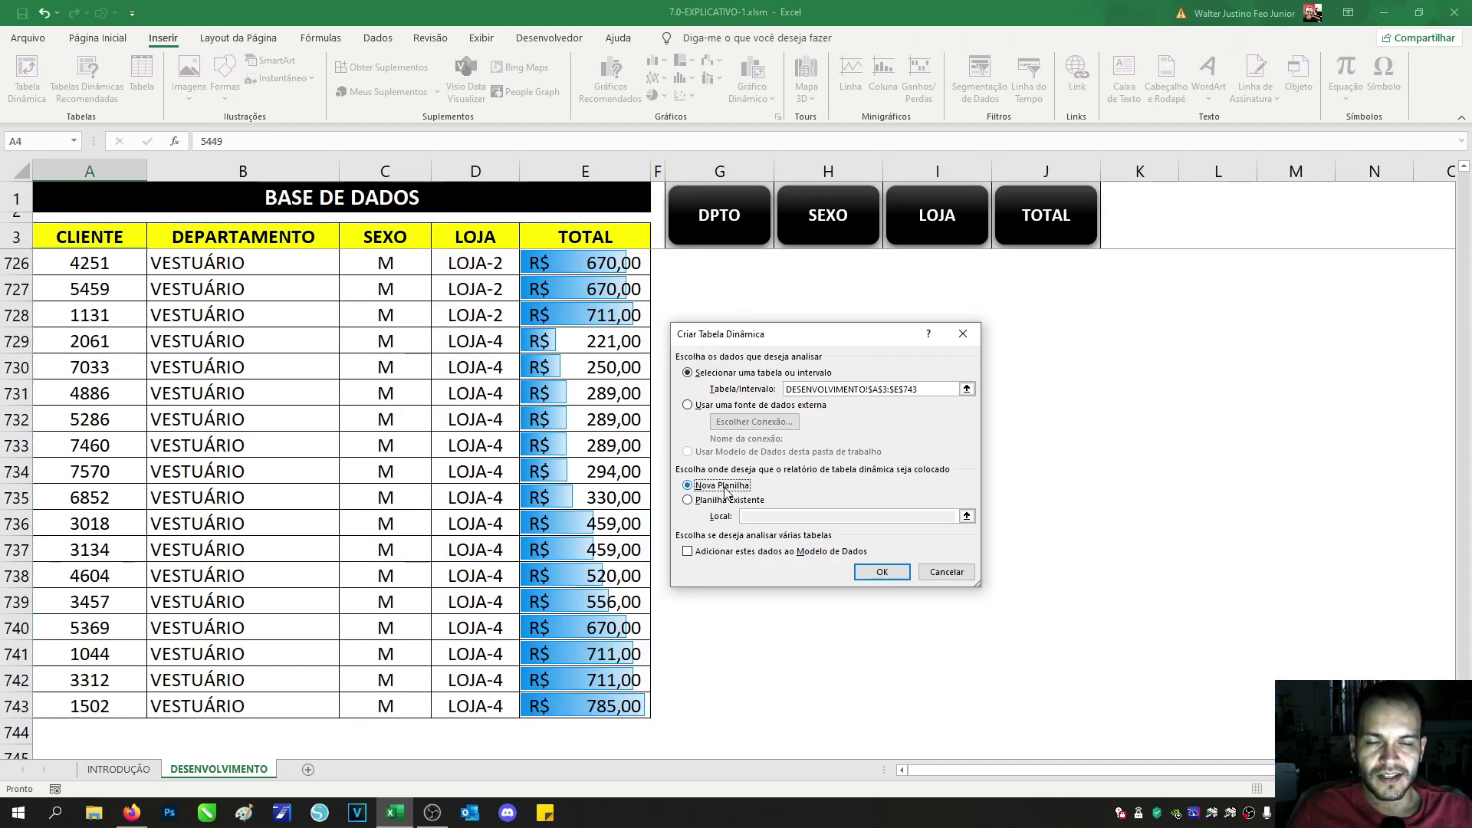
pyautogui.click(858, 575)
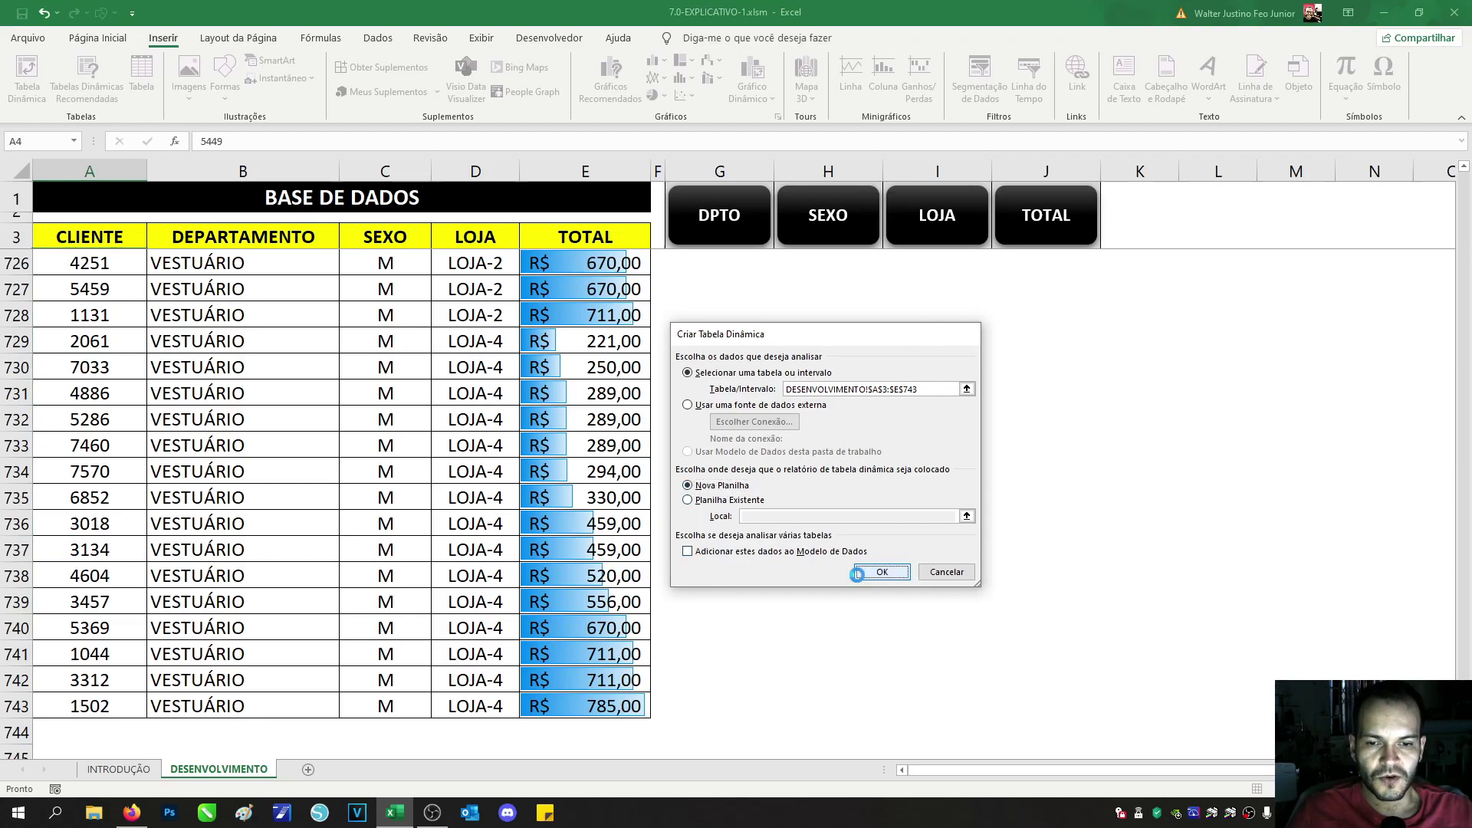
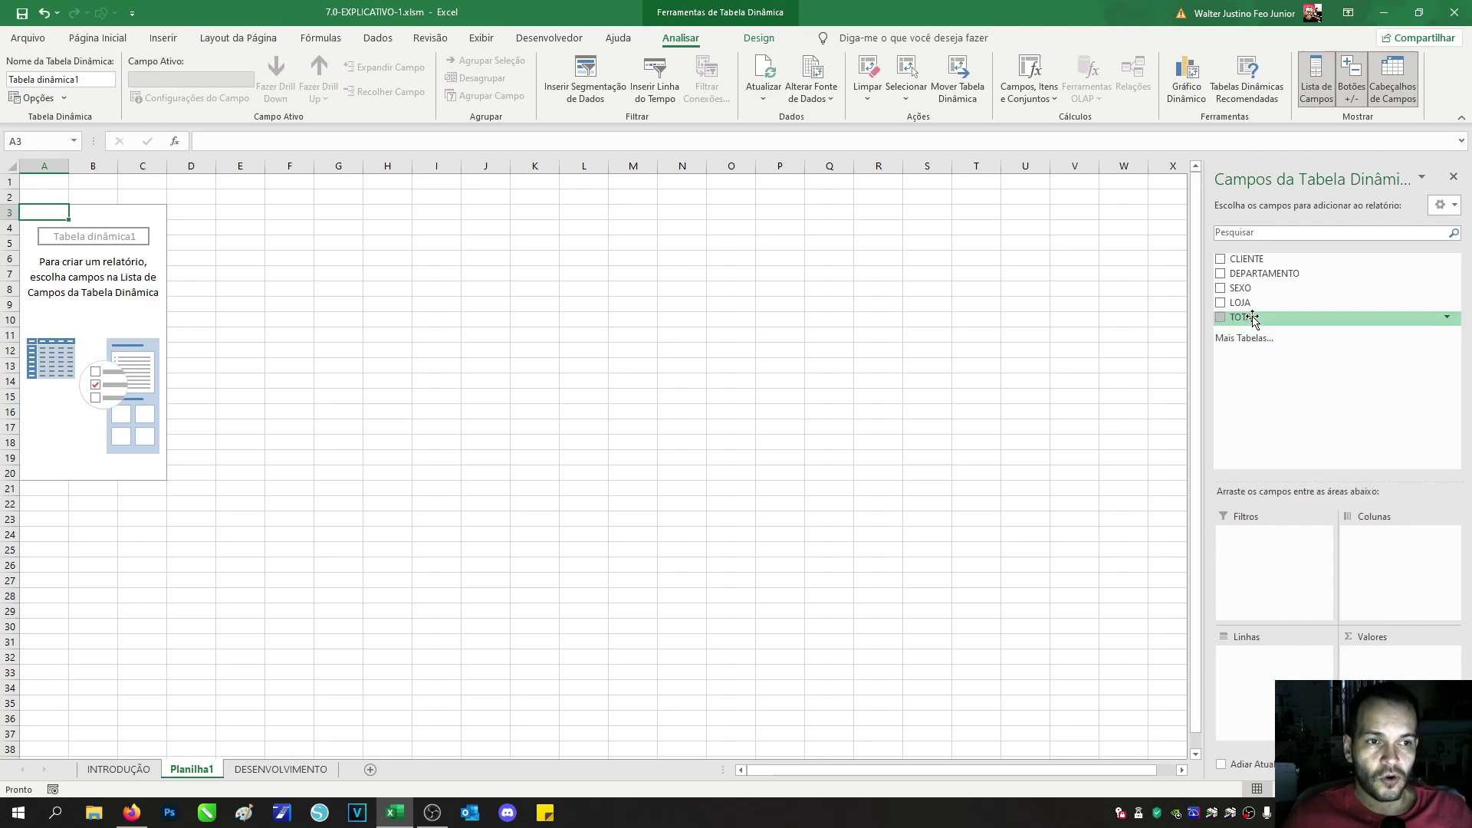
# Step: Put Soma de TOTAL in Valores and DEPARTAMENTO in Linhas, giving a 291484 grand total
pyautogui.moveTo(1249, 319); pyautogui.dragTo(1380, 664)
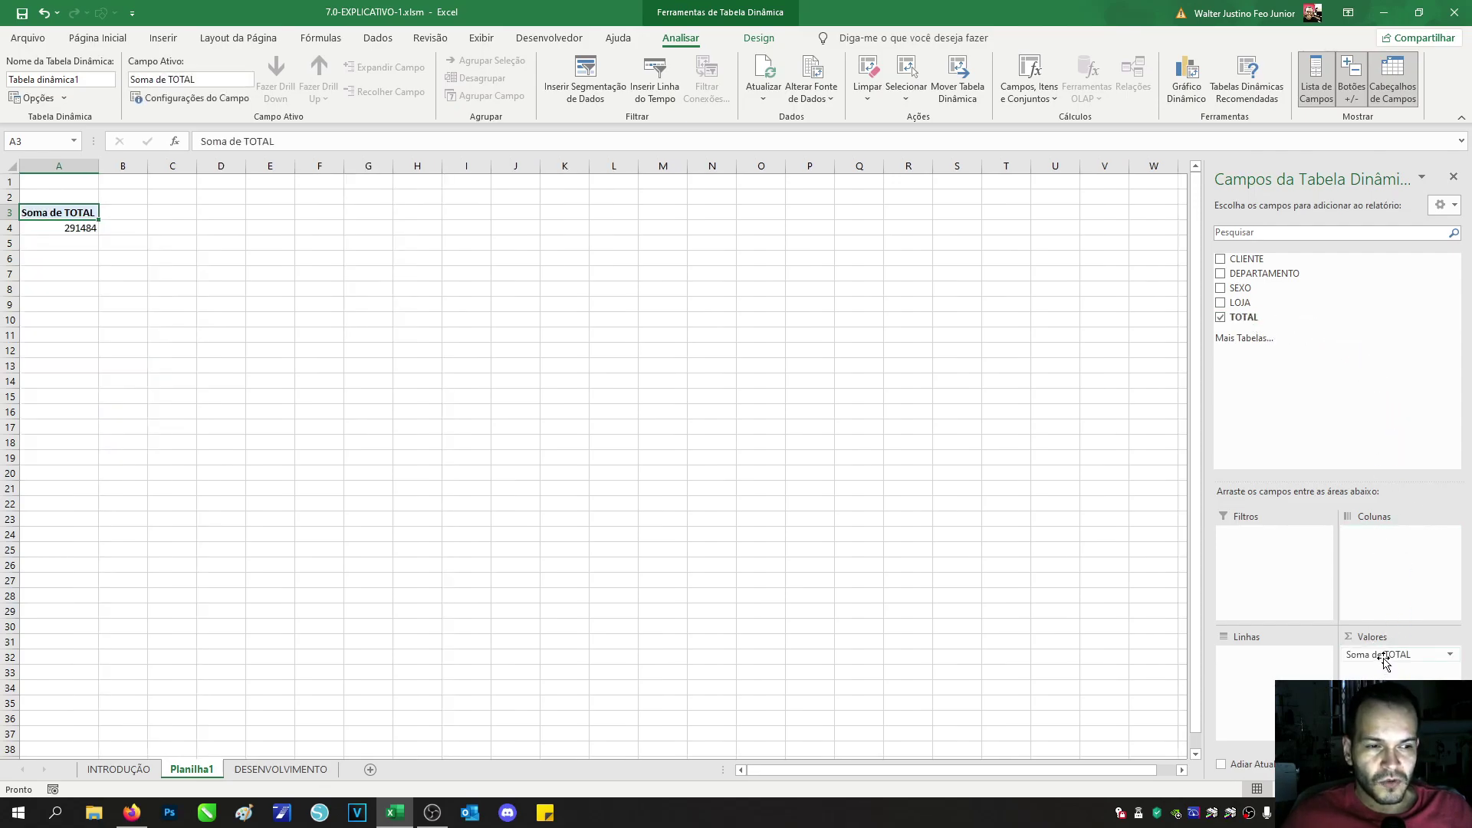
pyautogui.moveTo(1385, 661)
pyautogui.mouseDown()
pyautogui.moveTo(1383, 589)
pyautogui.moveTo(1250, 318)
pyautogui.moveTo(1400, 605)
pyautogui.moveTo(1403, 679)
pyautogui.mouseUp()
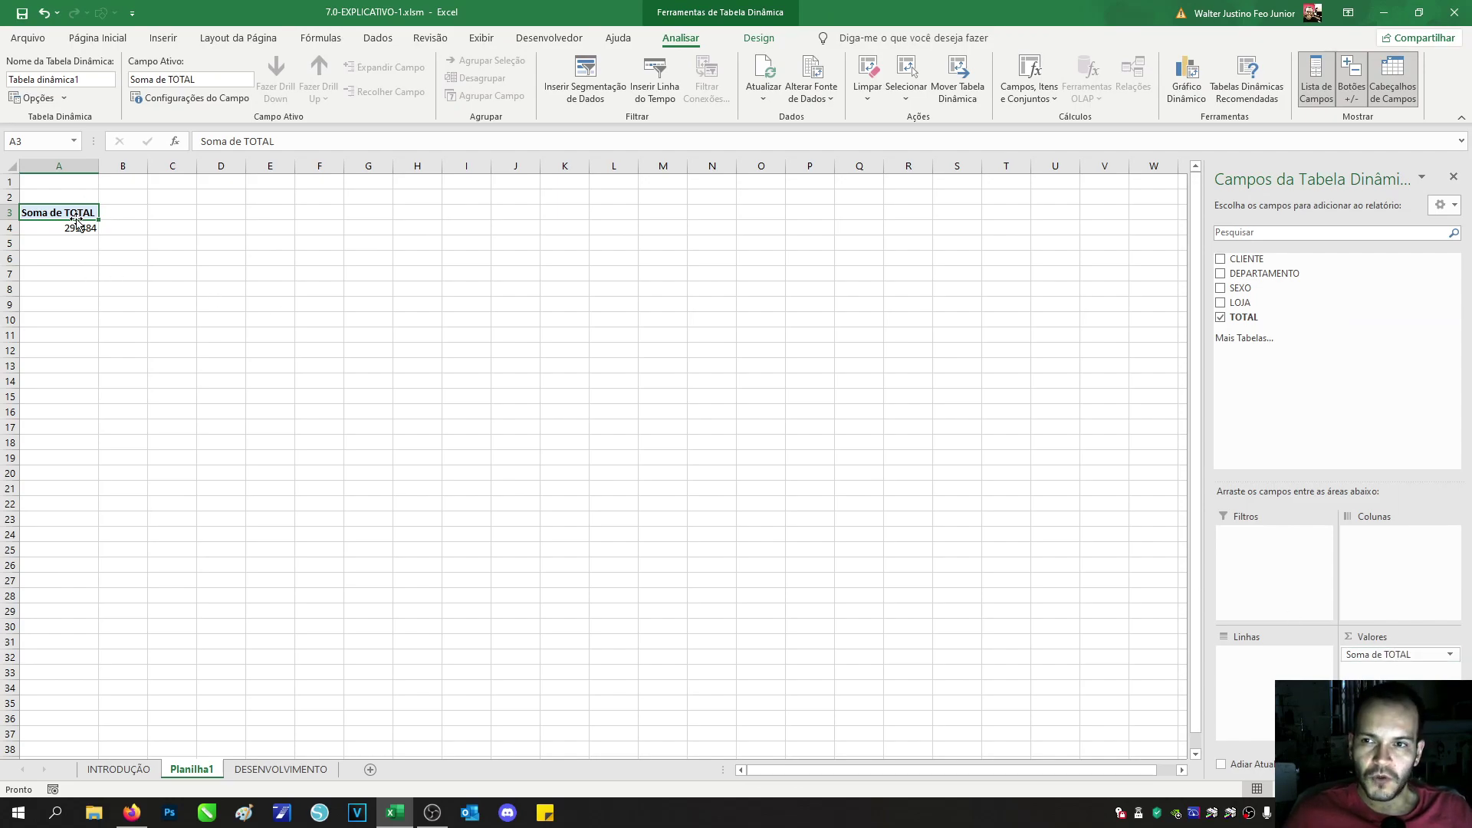
pyautogui.moveTo(84, 228)
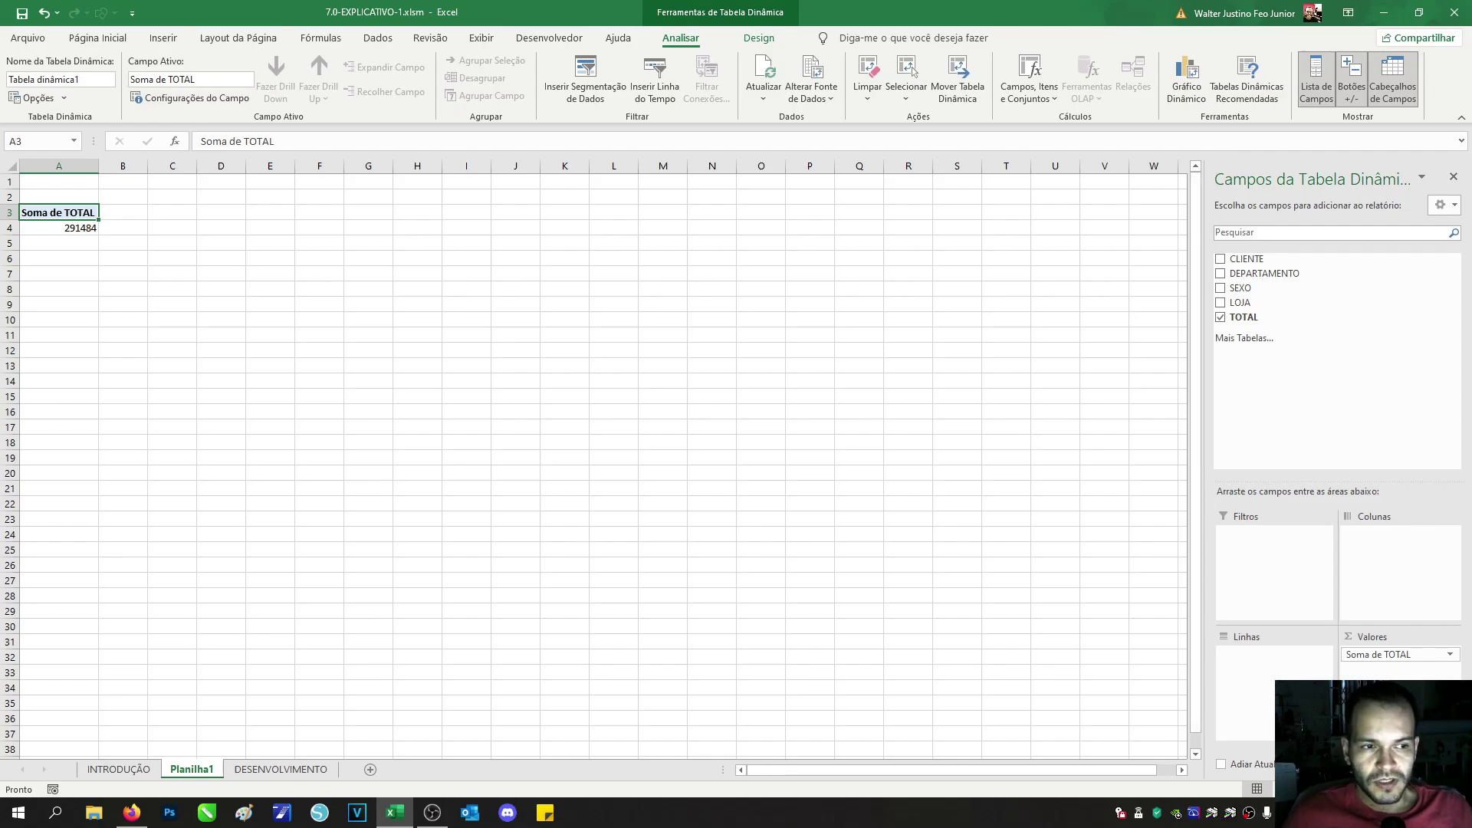
pyautogui.moveTo(1264, 274); pyautogui.dragTo(1302, 676)
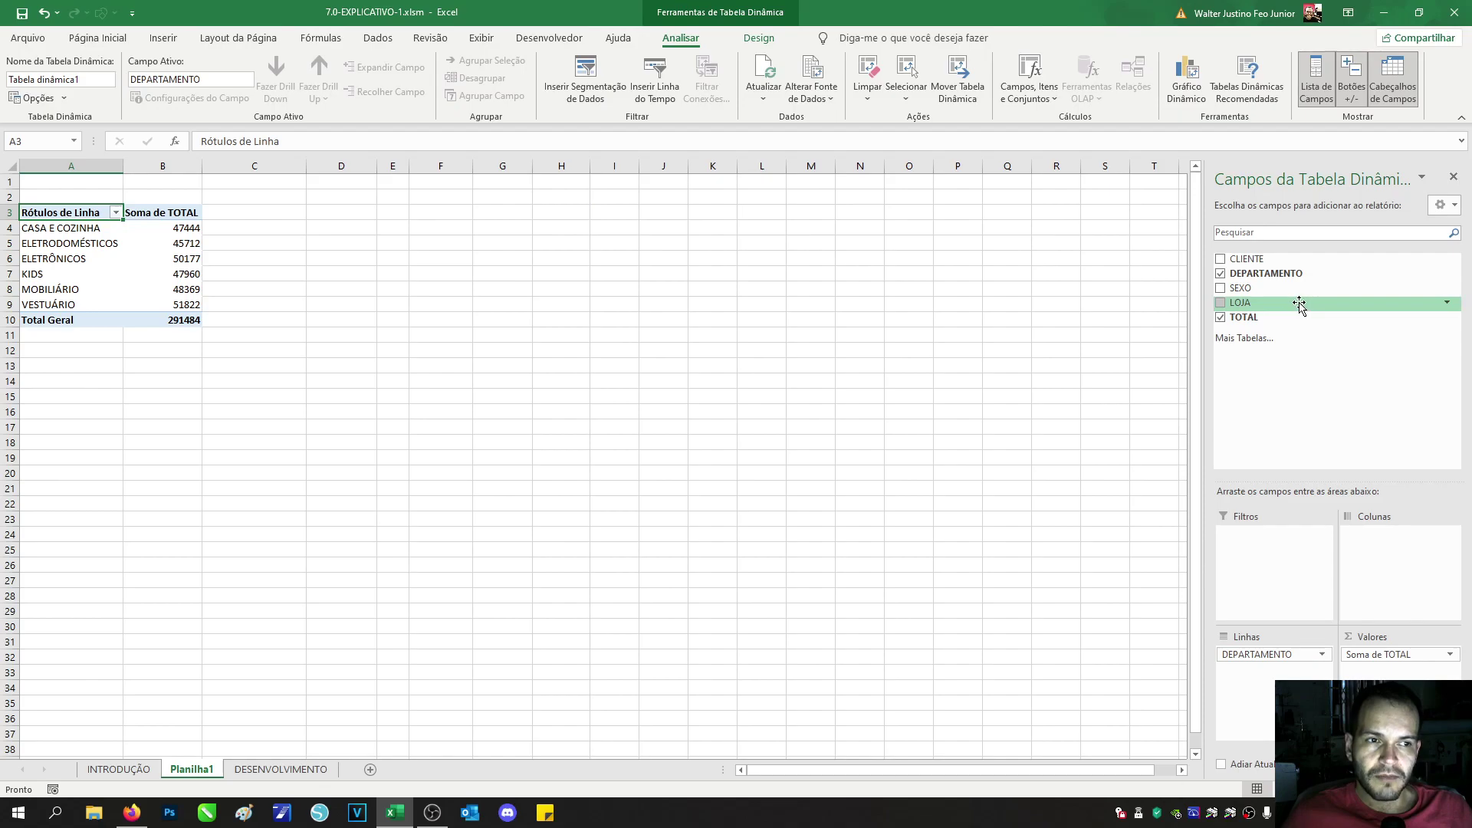
# Step: Add LOJA as the column field so totals split across LOJA-1 to LOJA-4
pyautogui.moveTo(1296, 304); pyautogui.dragTo(1390, 542)
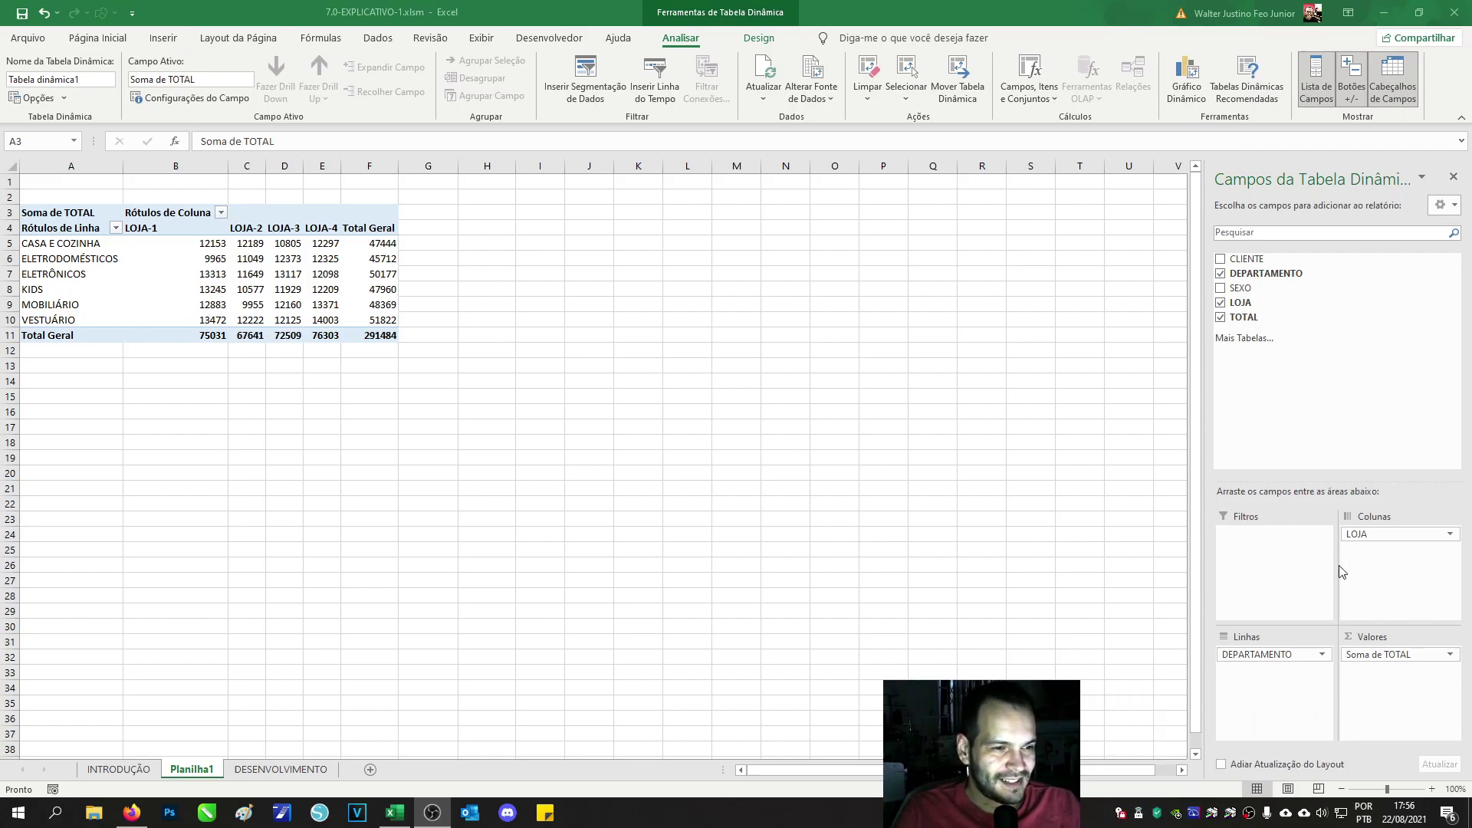
pyautogui.click(1398, 699)
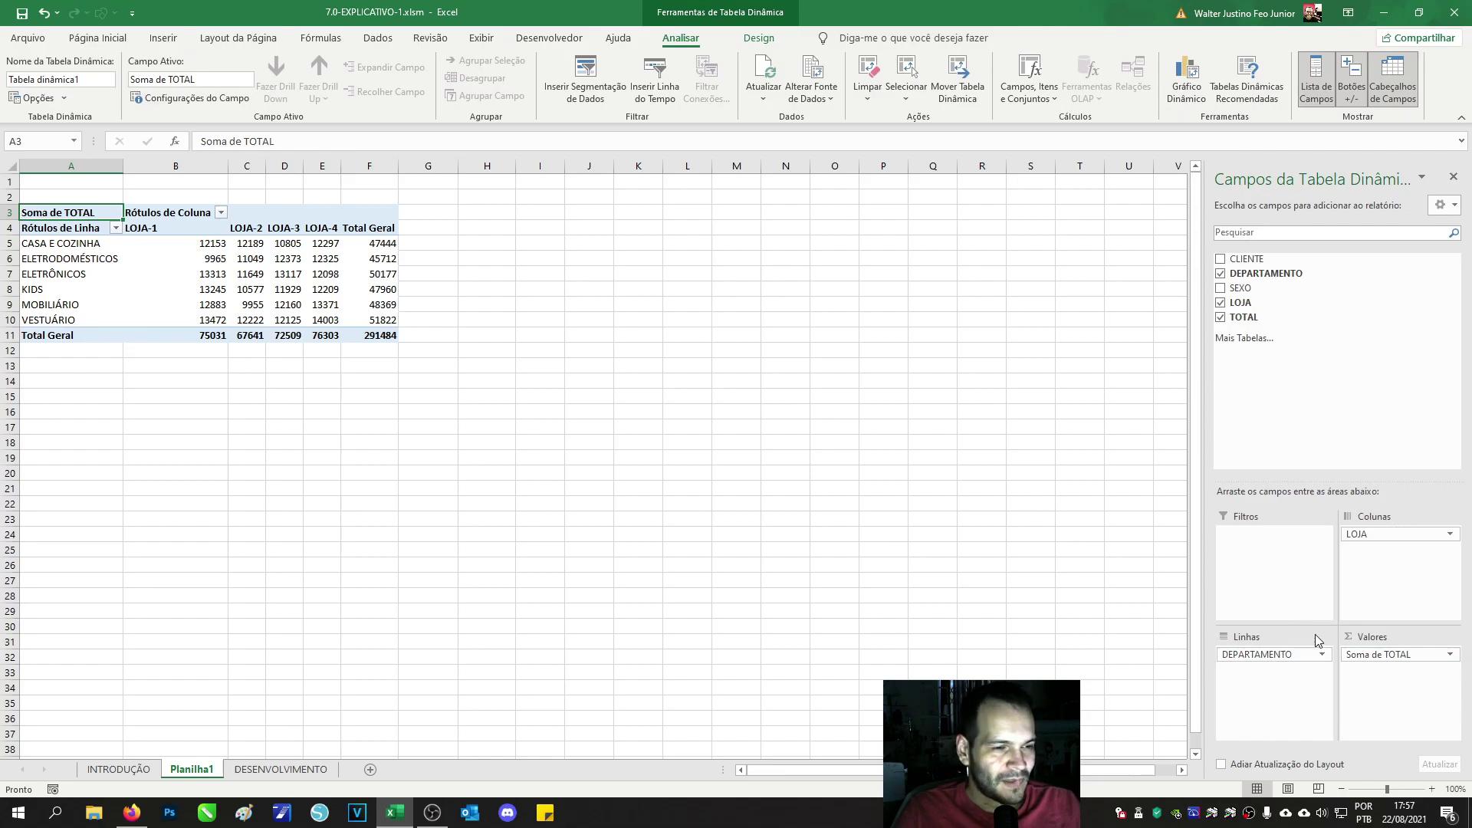
# Step: Keep Soma for TOTAL and set its number format to Contábil with R$, two decimals
pyautogui.click(1450, 657)
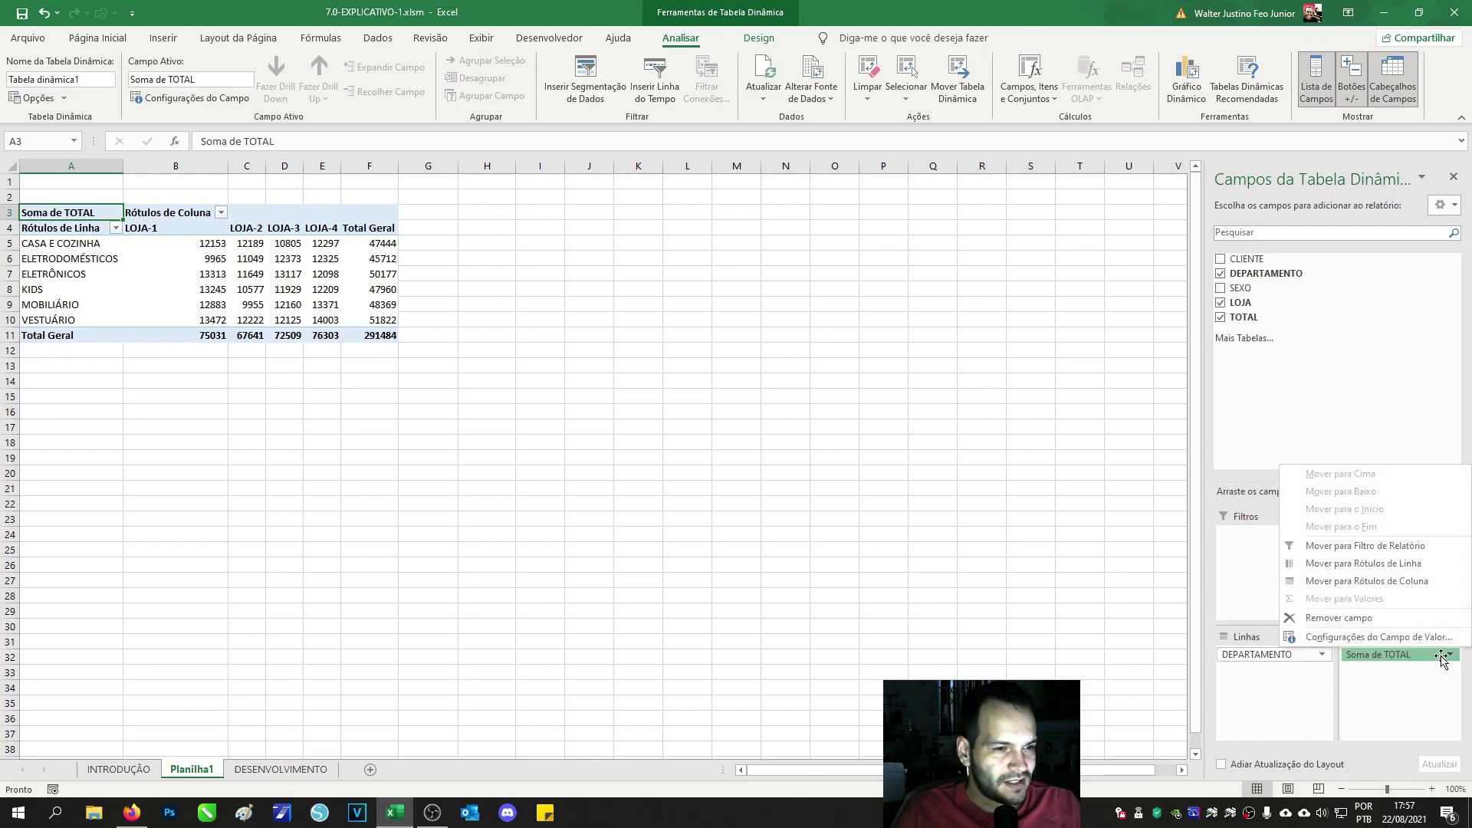
pyautogui.click(1377, 641)
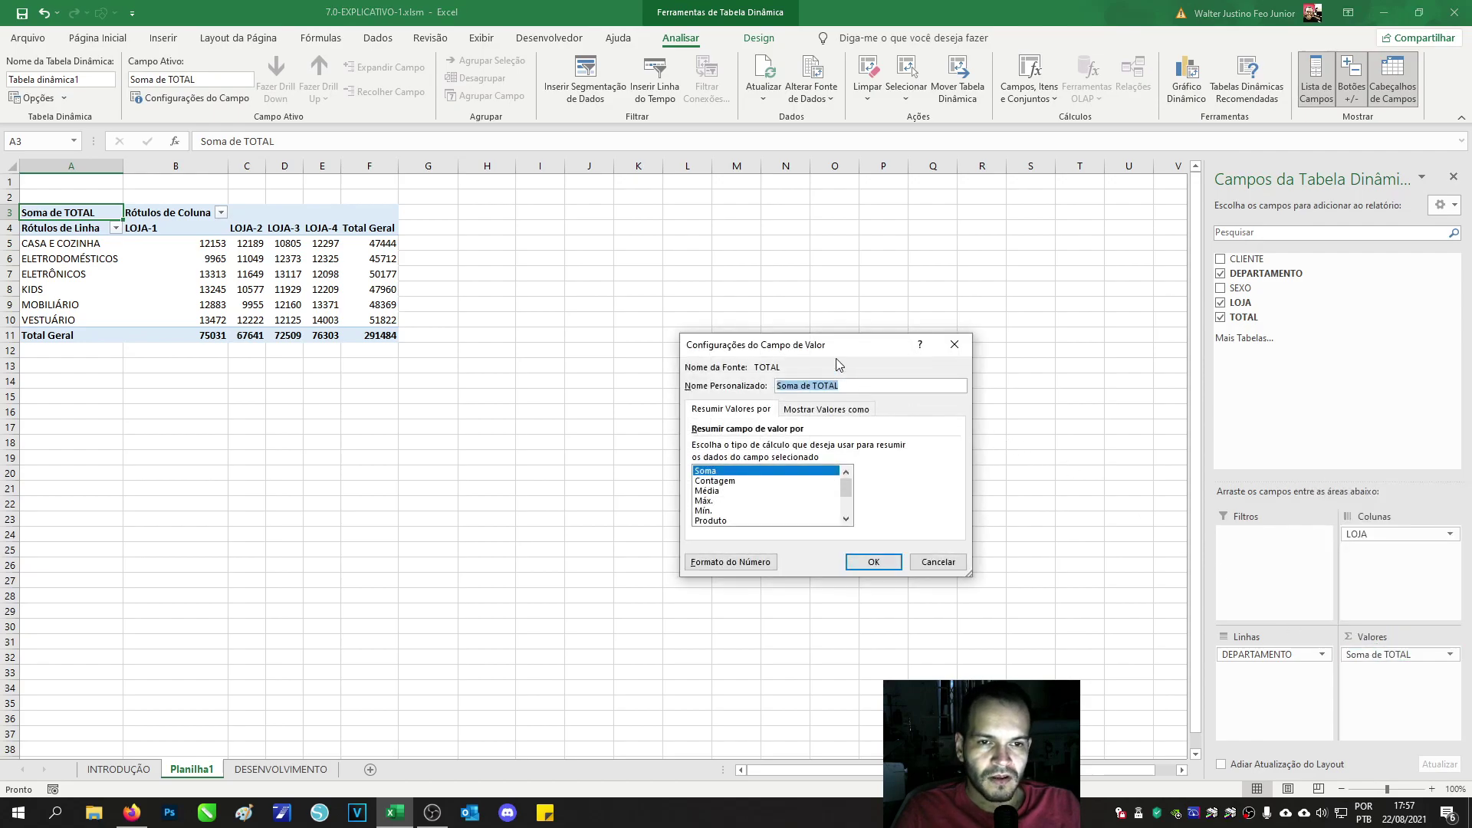
pyautogui.moveTo(839, 351); pyautogui.dragTo(759, 255)
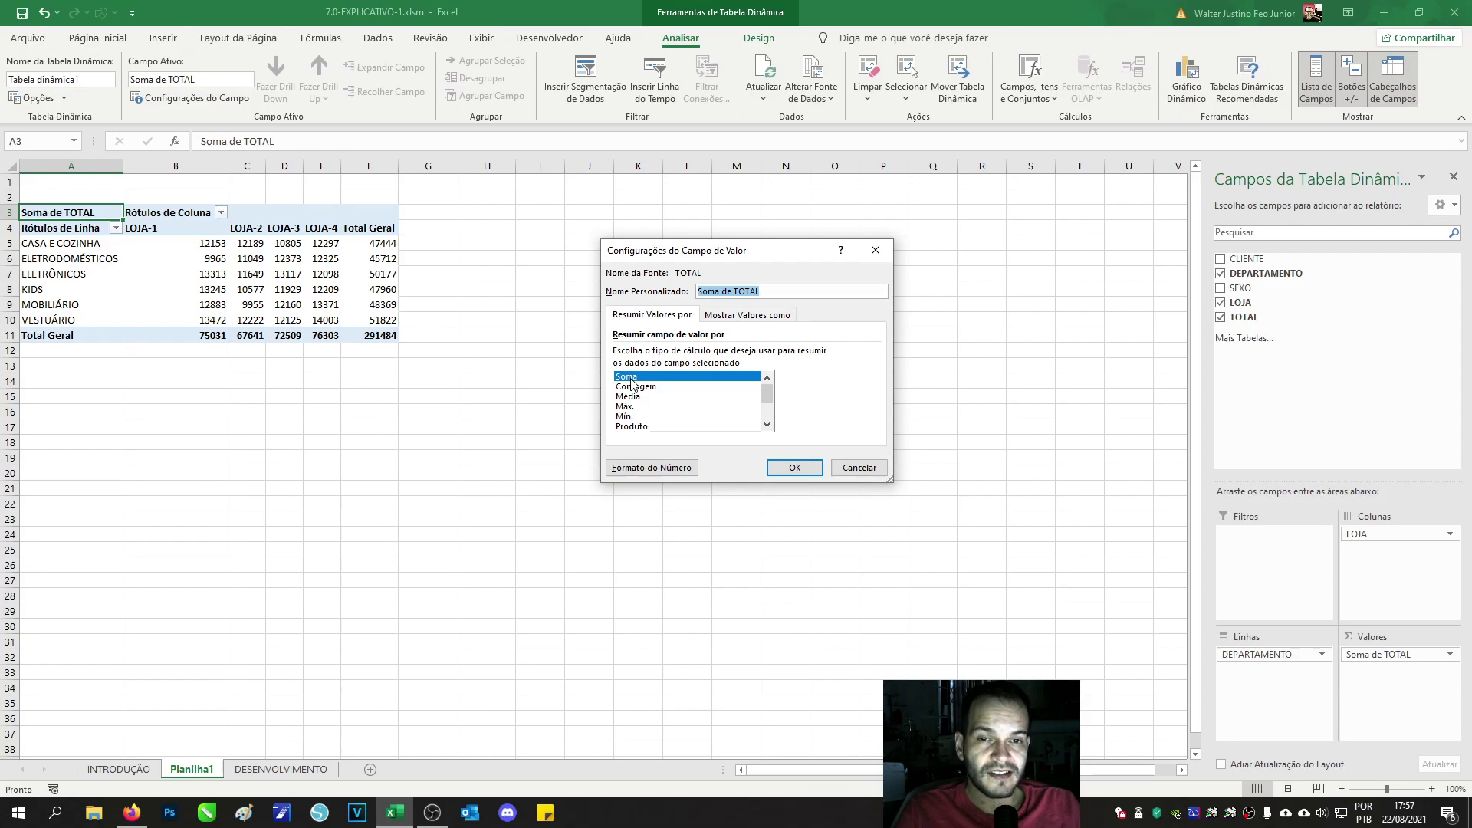
pyautogui.scroll(-2, 639, 393)
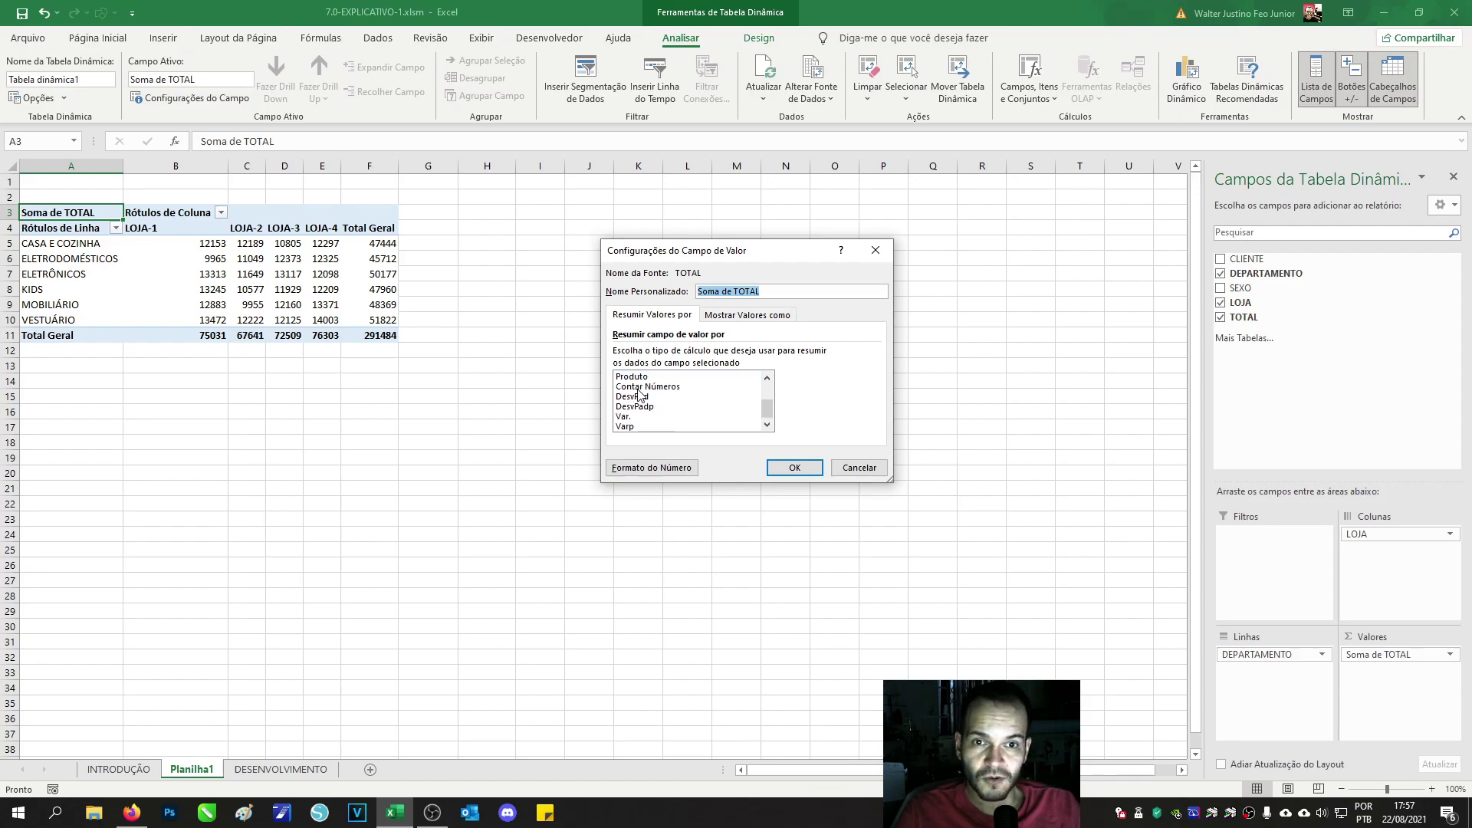
pyautogui.scroll(2, 639, 394)
pyautogui.click(644, 378)
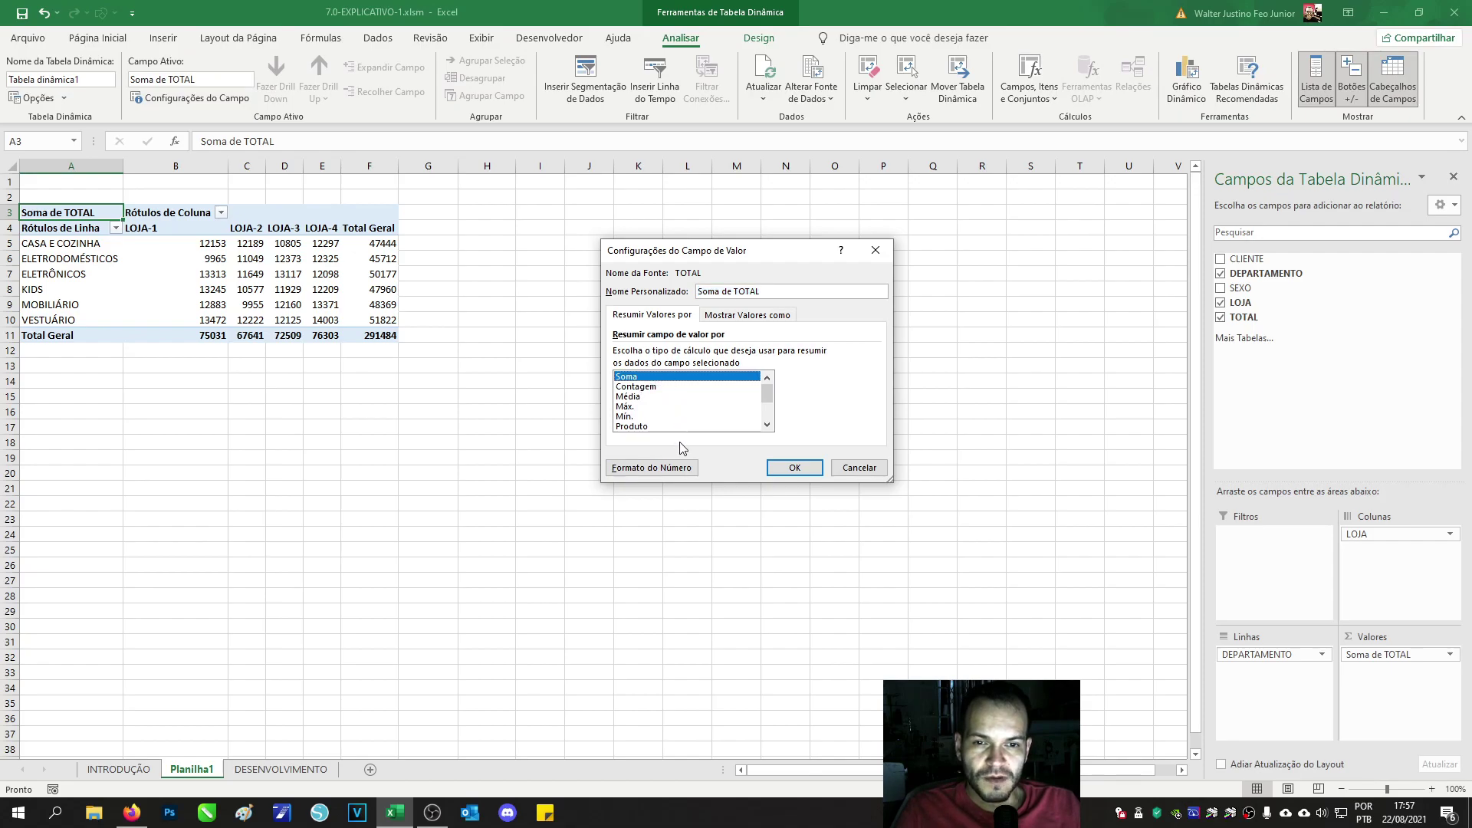
pyautogui.click(674, 479)
pyautogui.moveTo(702, 282); pyautogui.dragTo(238, 201)
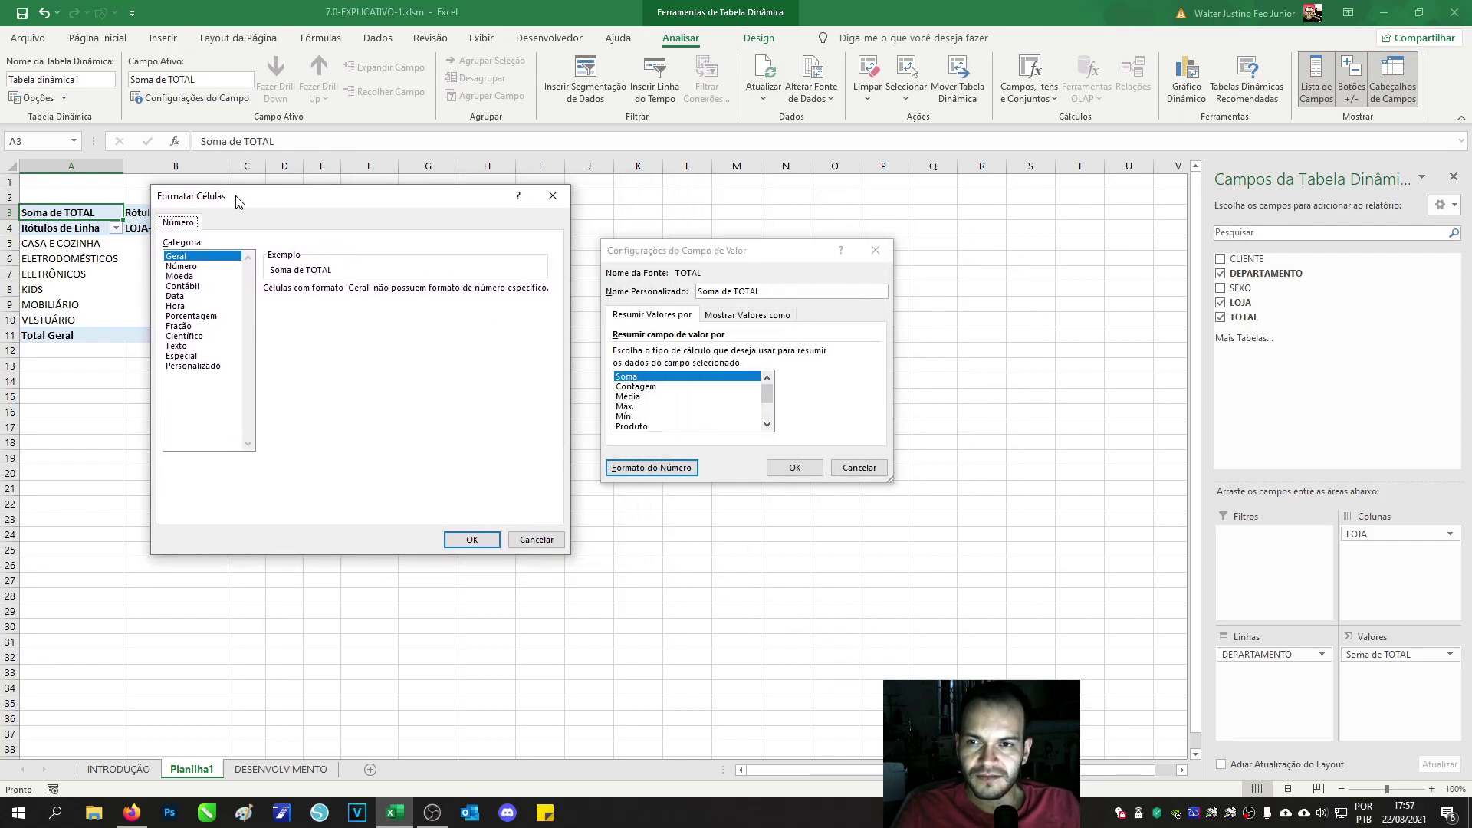
pyautogui.click(191, 287)
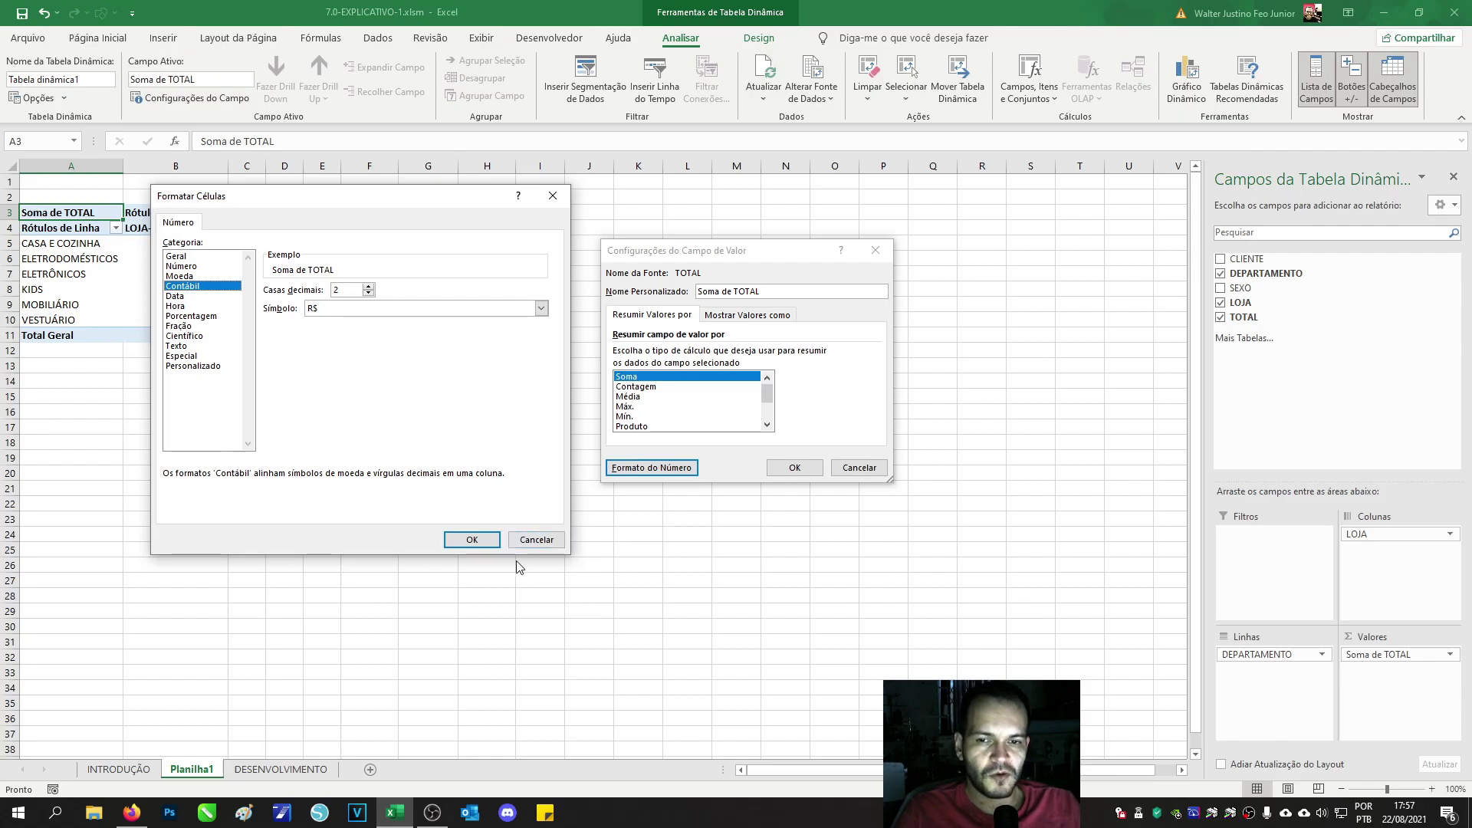
pyautogui.click(471, 540)
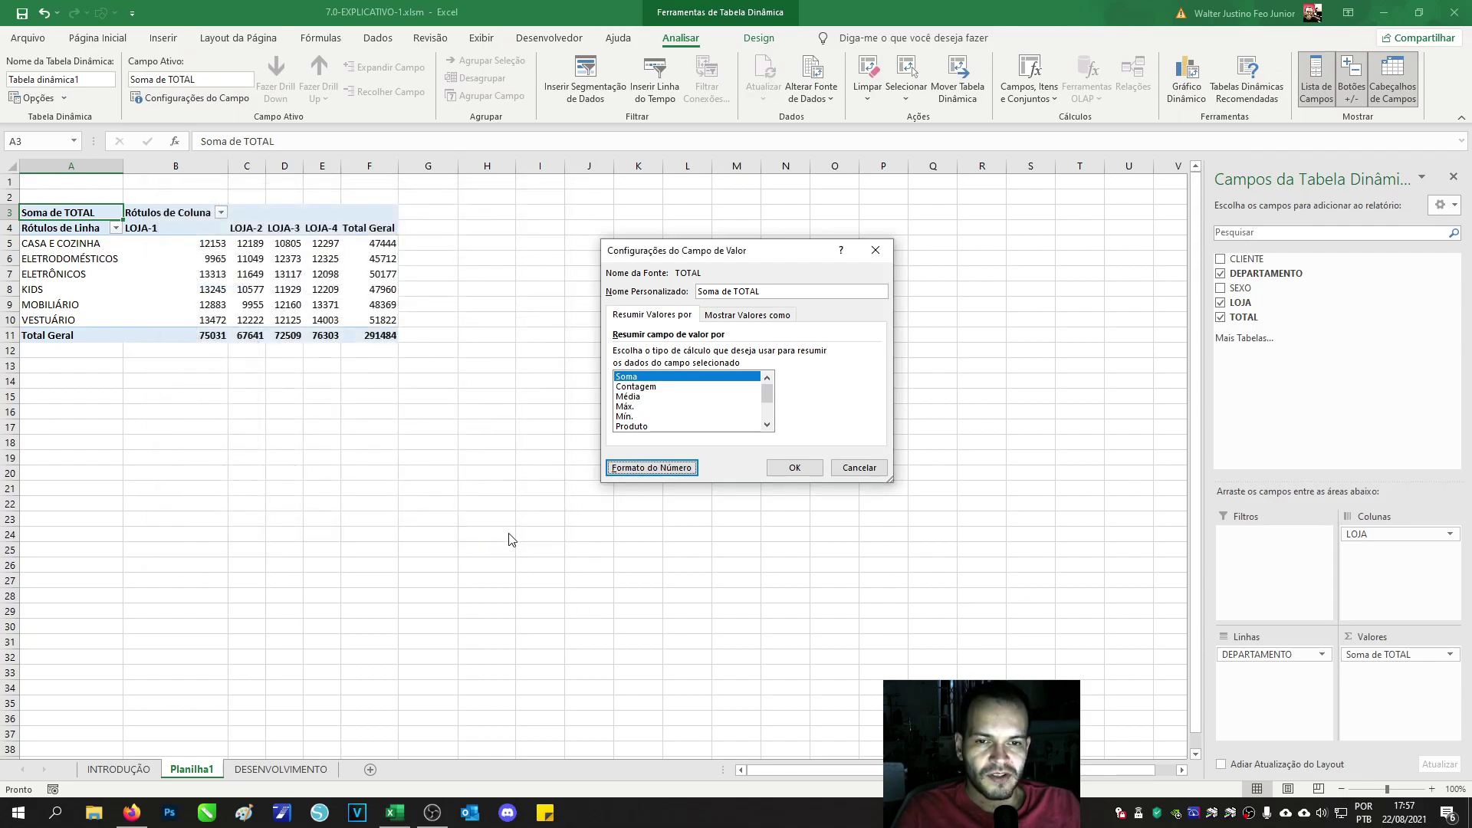
pyautogui.click(792, 468)
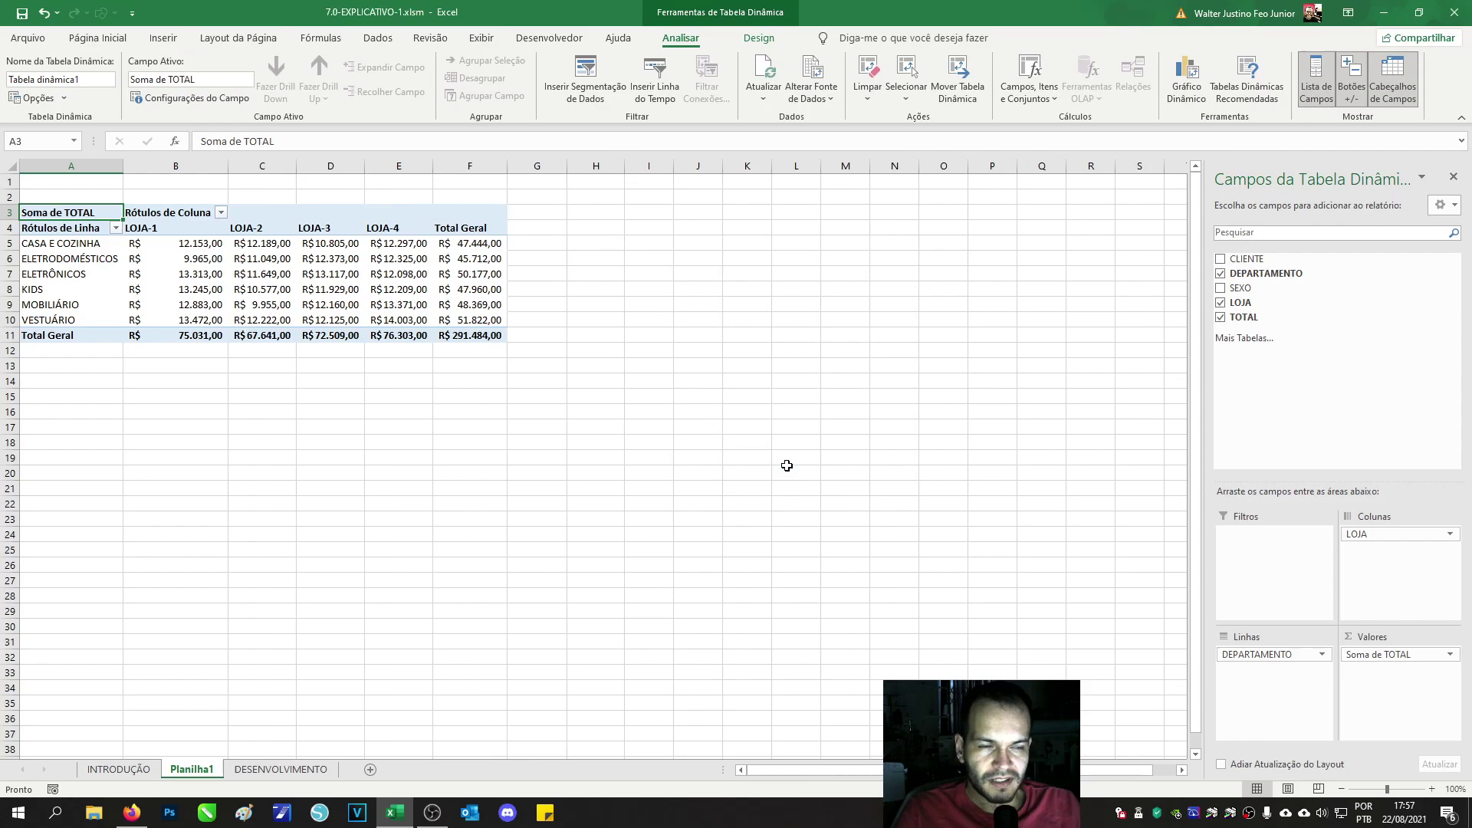
pyautogui.click(410, 338)
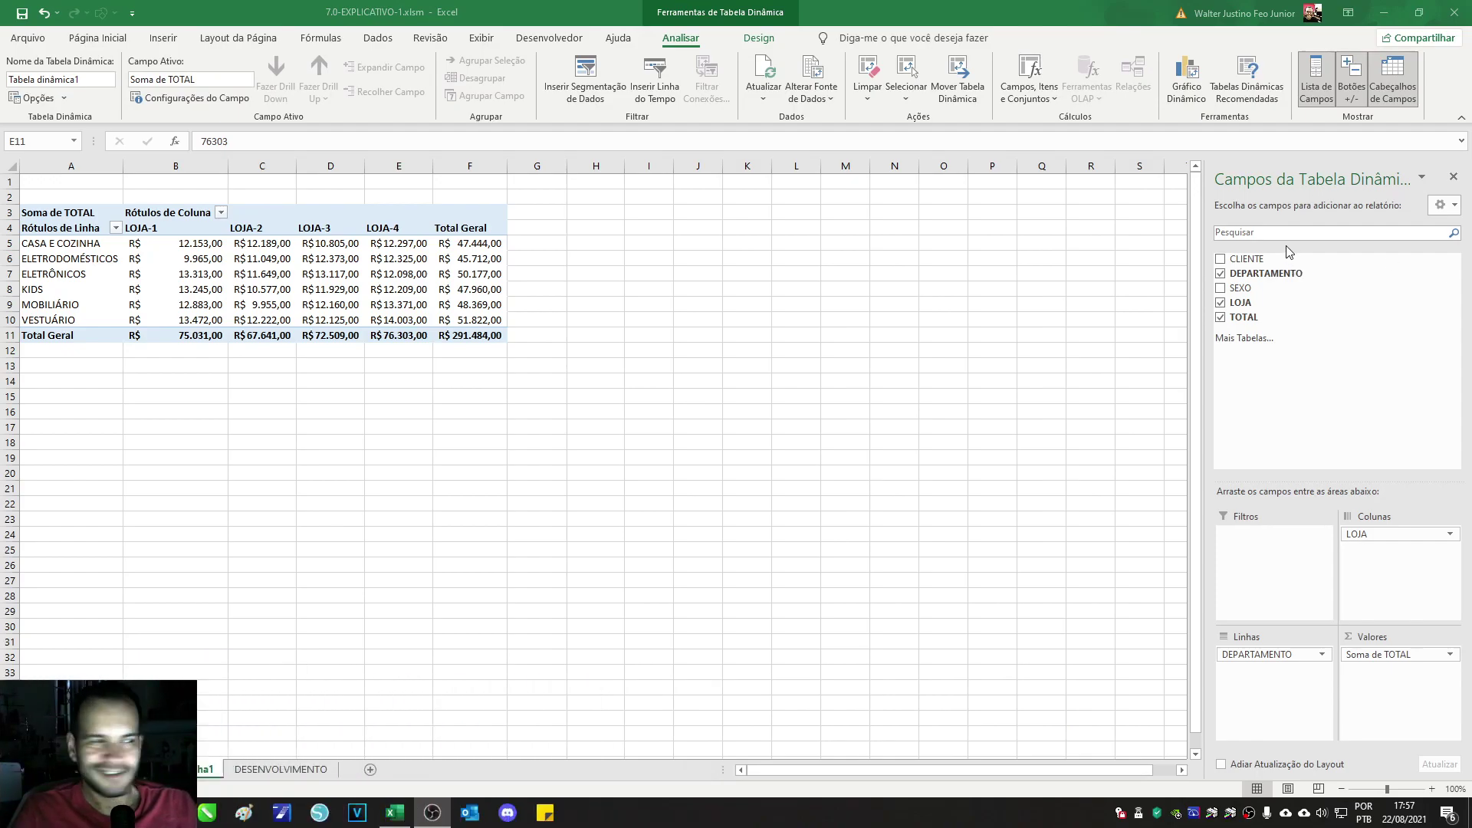
pyautogui.click(871, 431)
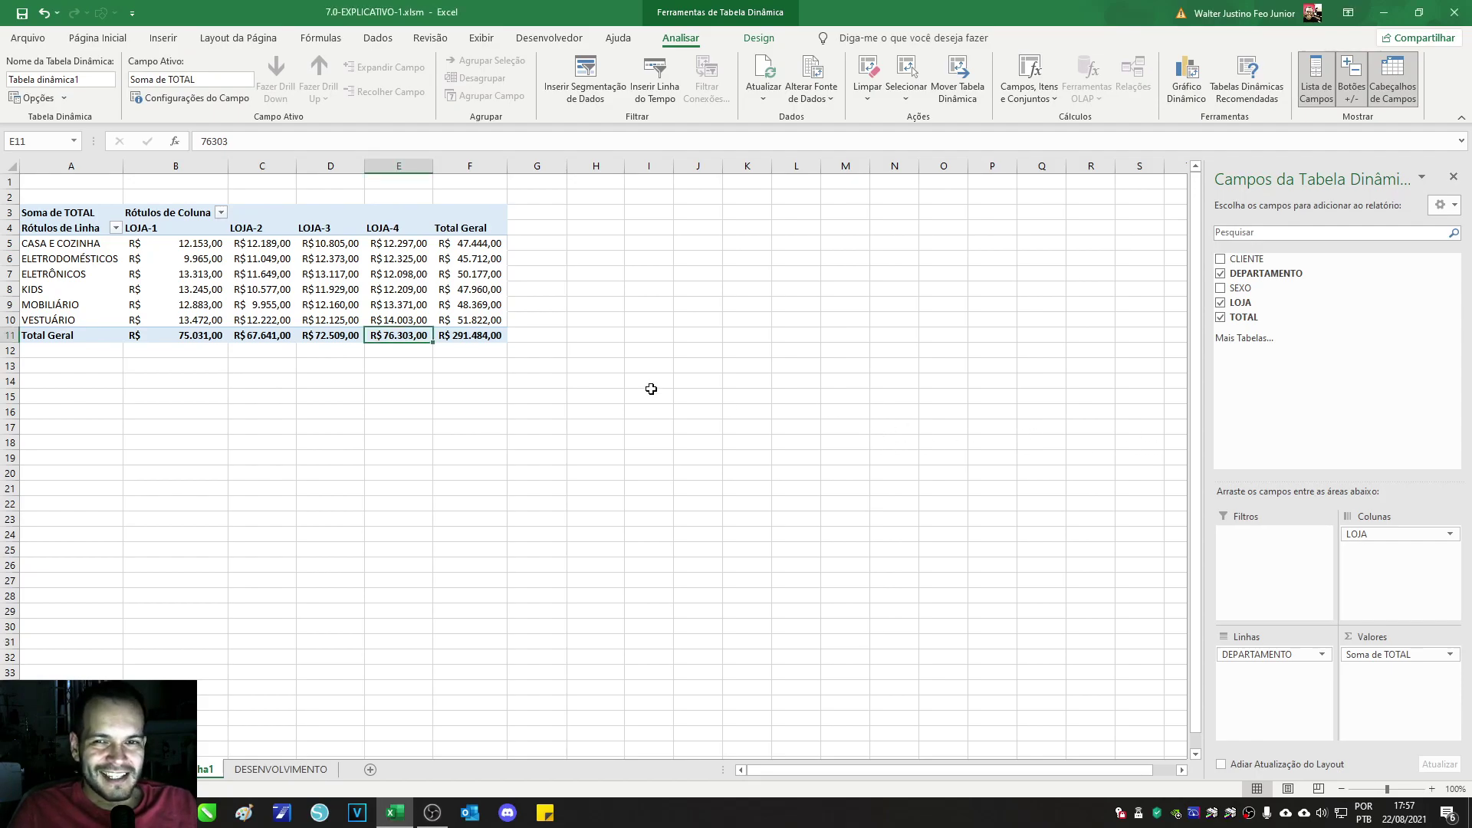
pyautogui.click(368, 414)
pyautogui.click(251, 285)
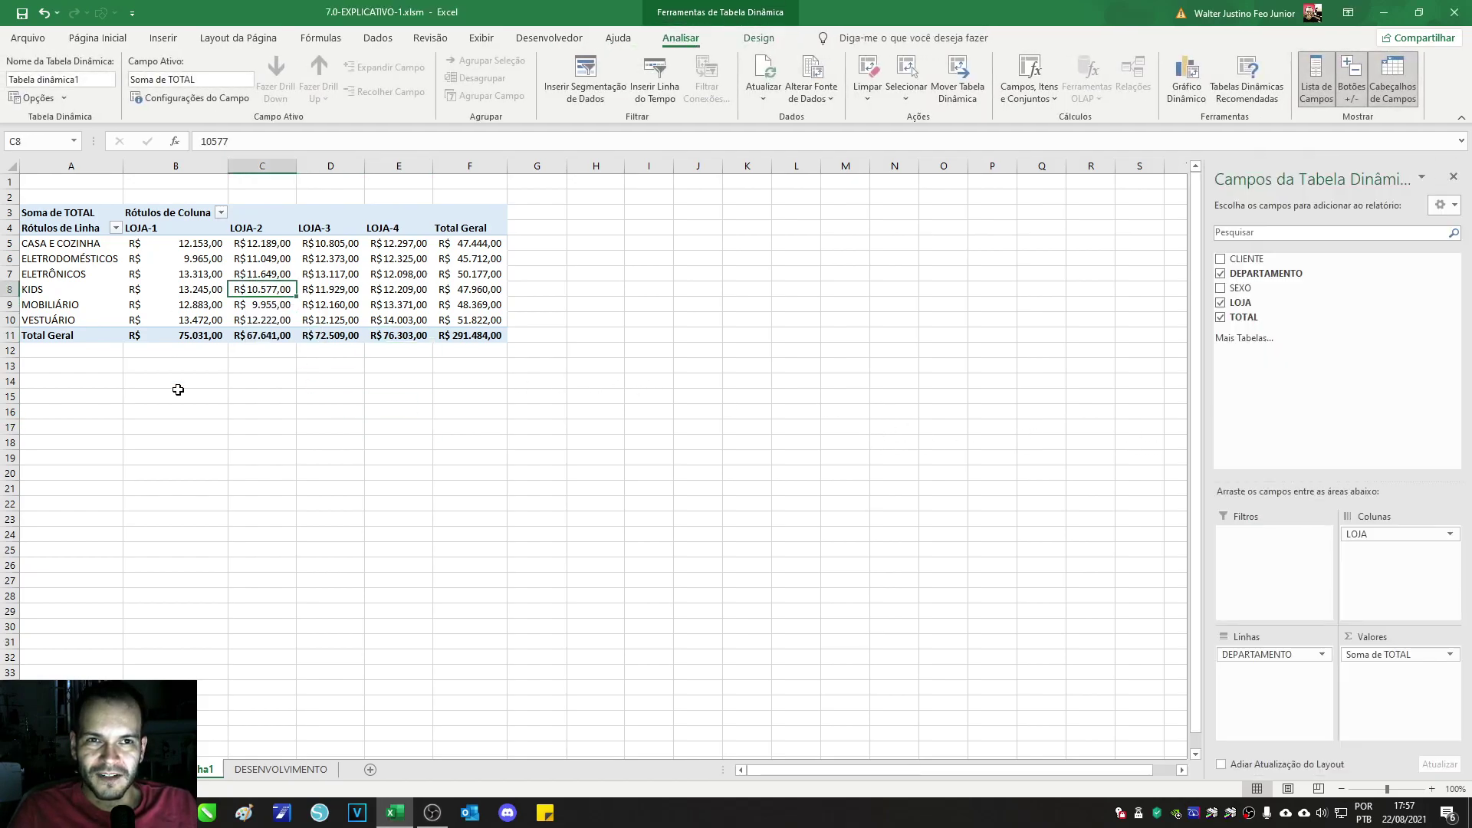
pyautogui.click(217, 442)
pyautogui.click(289, 273)
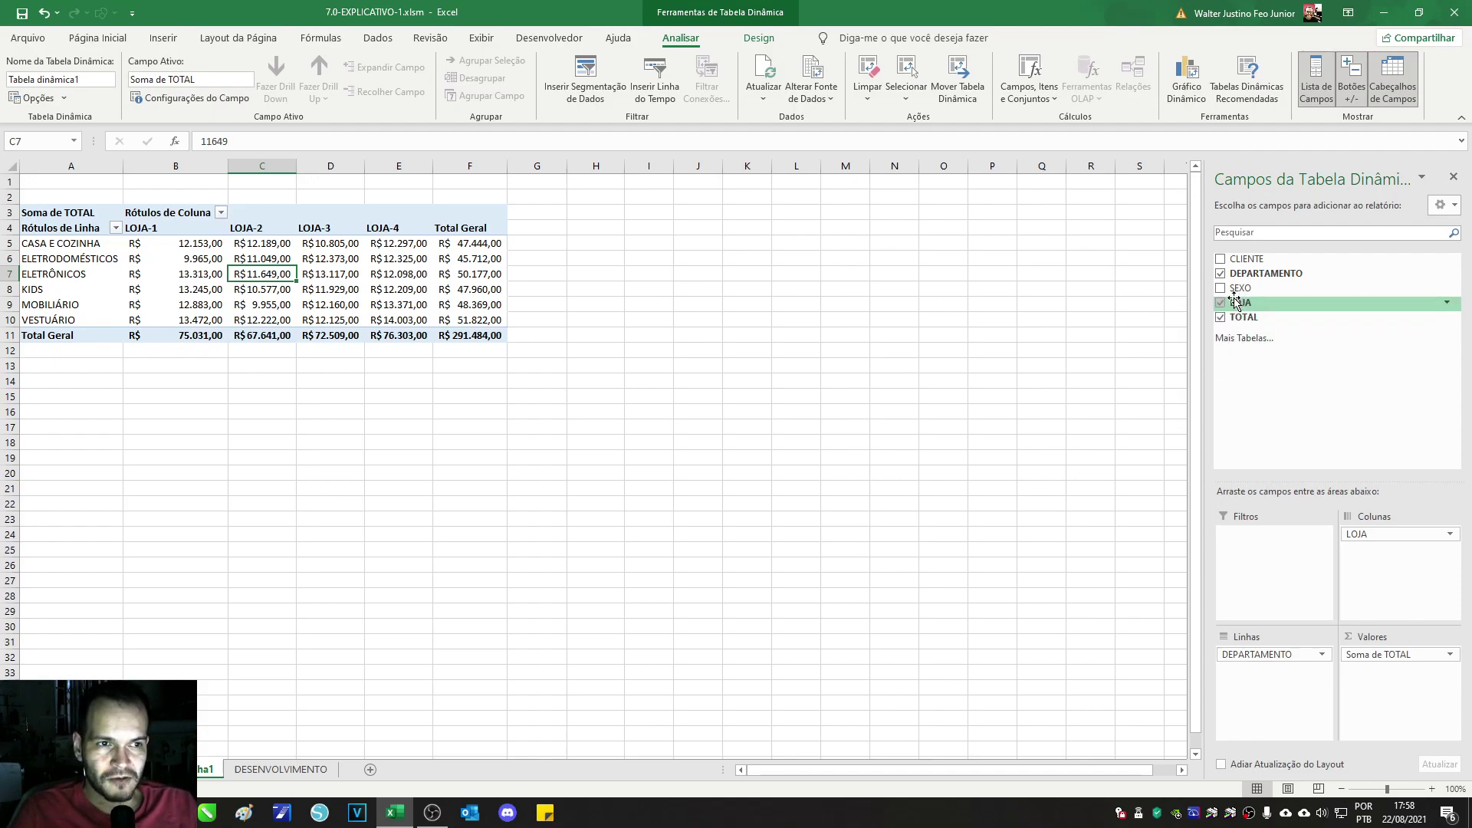
# Step: Add SEXO as a report filter set to F only, and move LOJA into rows above DEPARTAMENTO
pyautogui.moveTo(1240, 288); pyautogui.dragTo(1286, 566)
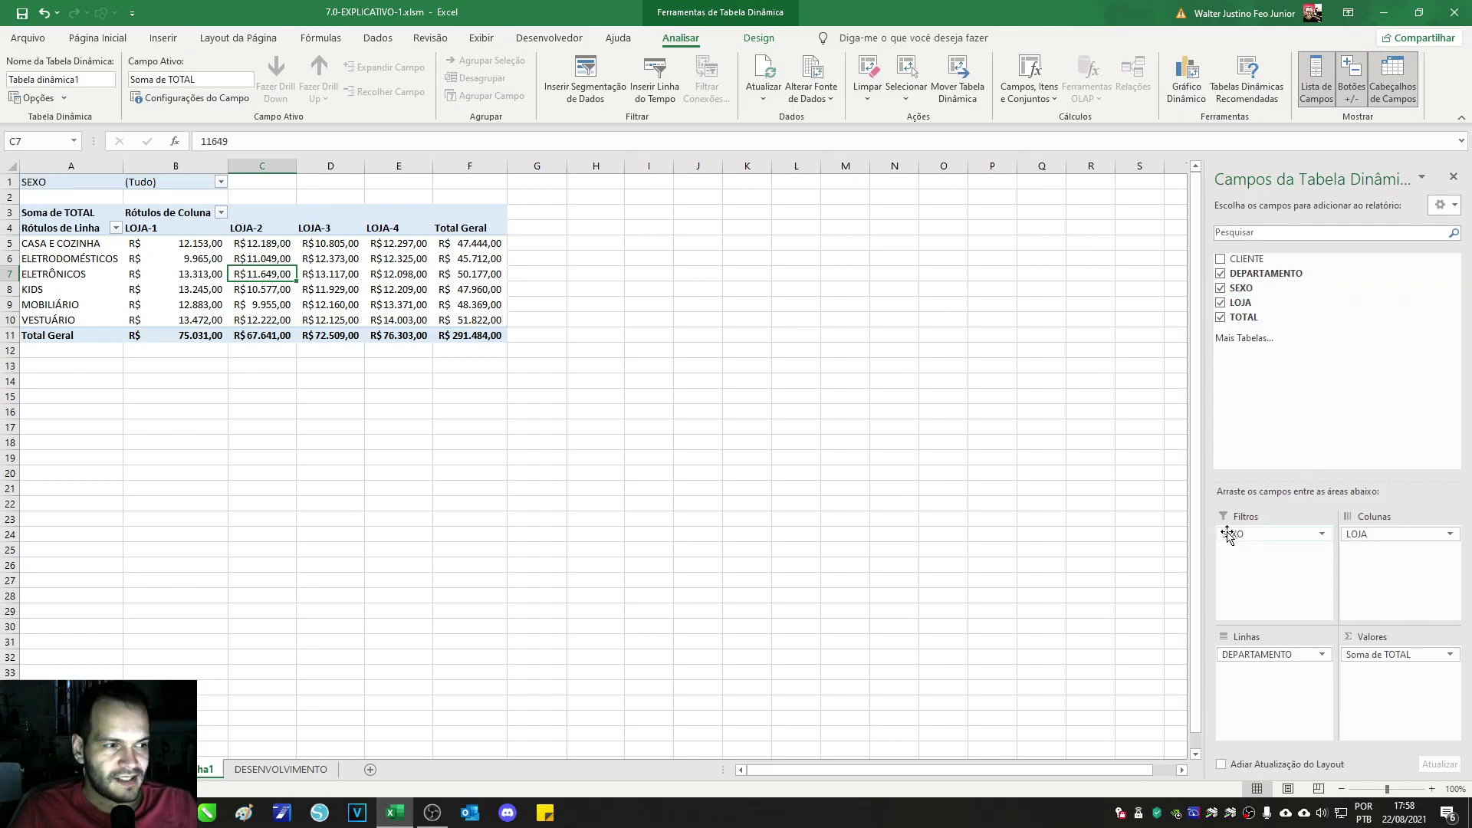
pyautogui.click(91, 182)
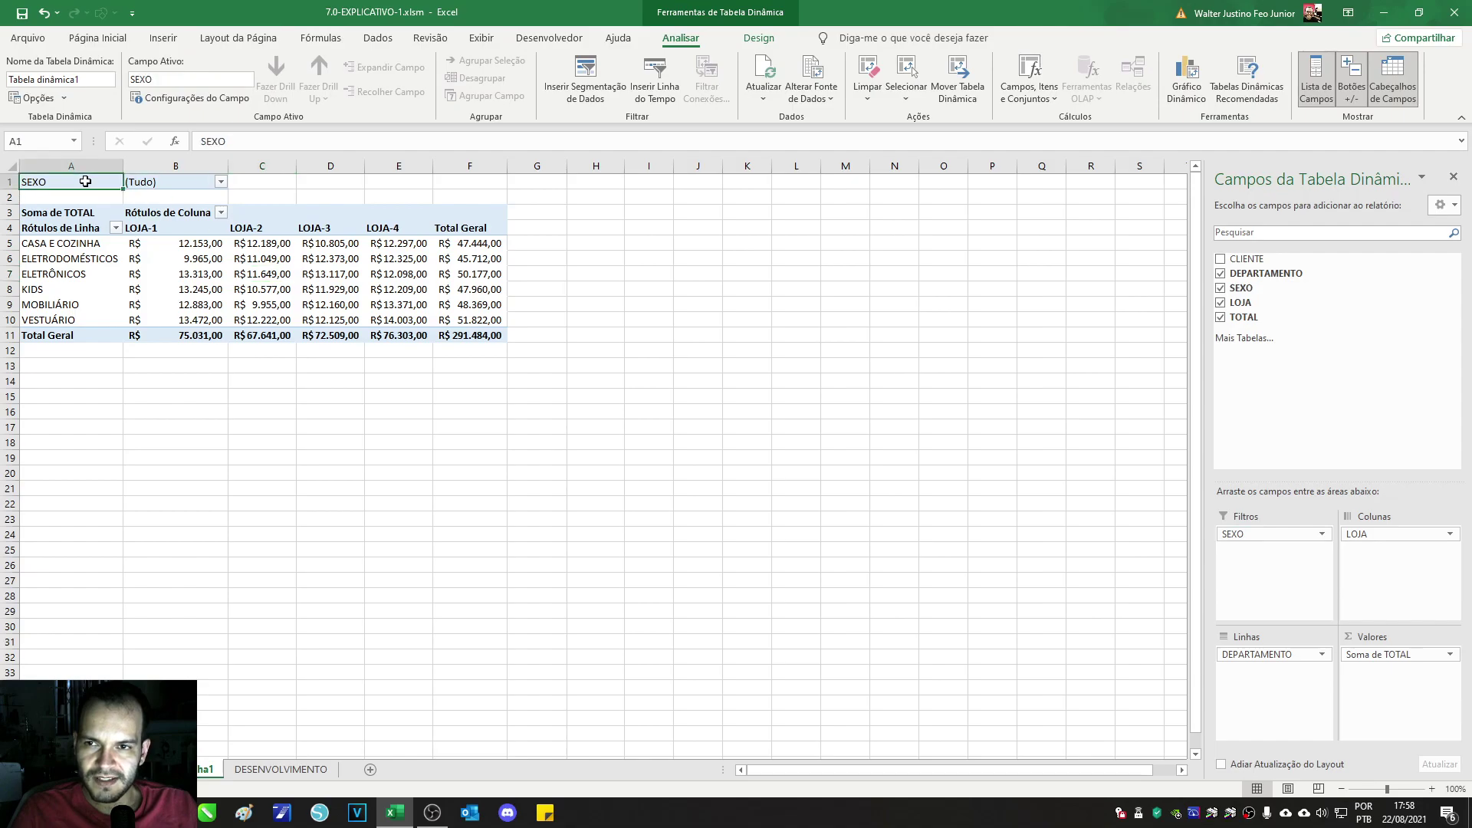
pyautogui.click(162, 183)
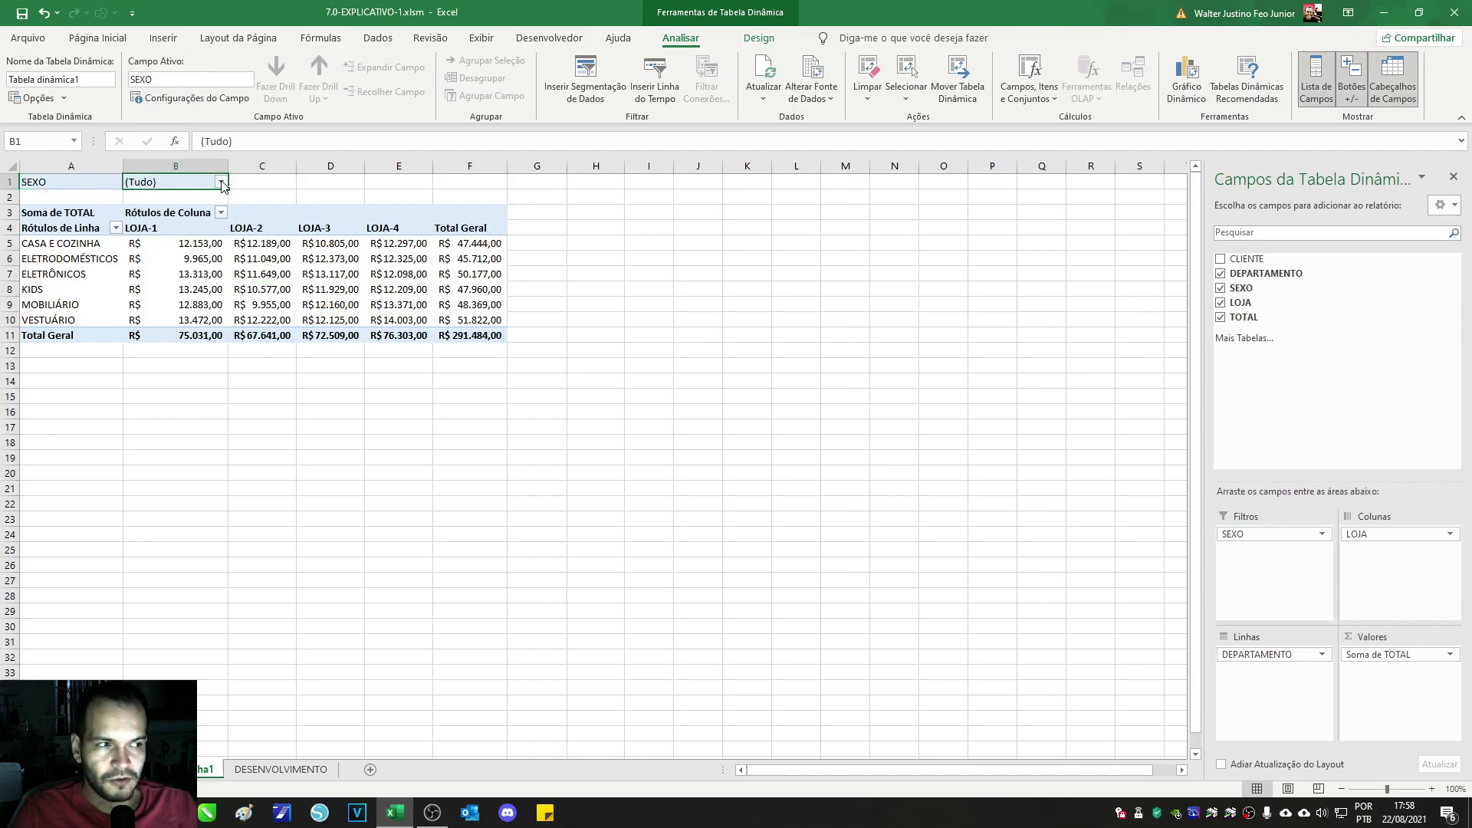
pyautogui.click(222, 182)
pyautogui.click(96, 353)
pyautogui.click(69, 245)
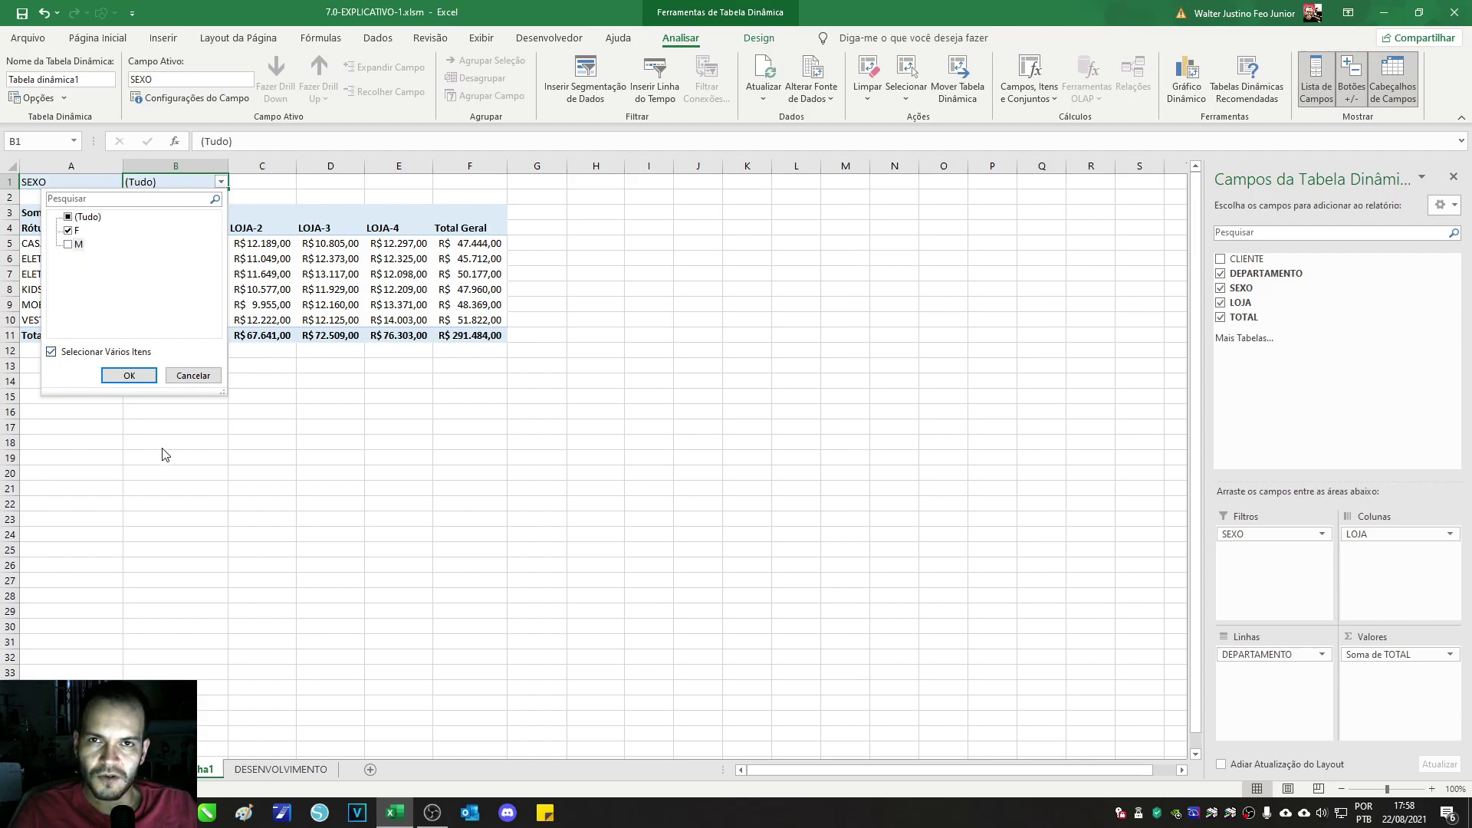
pyautogui.click(129, 376)
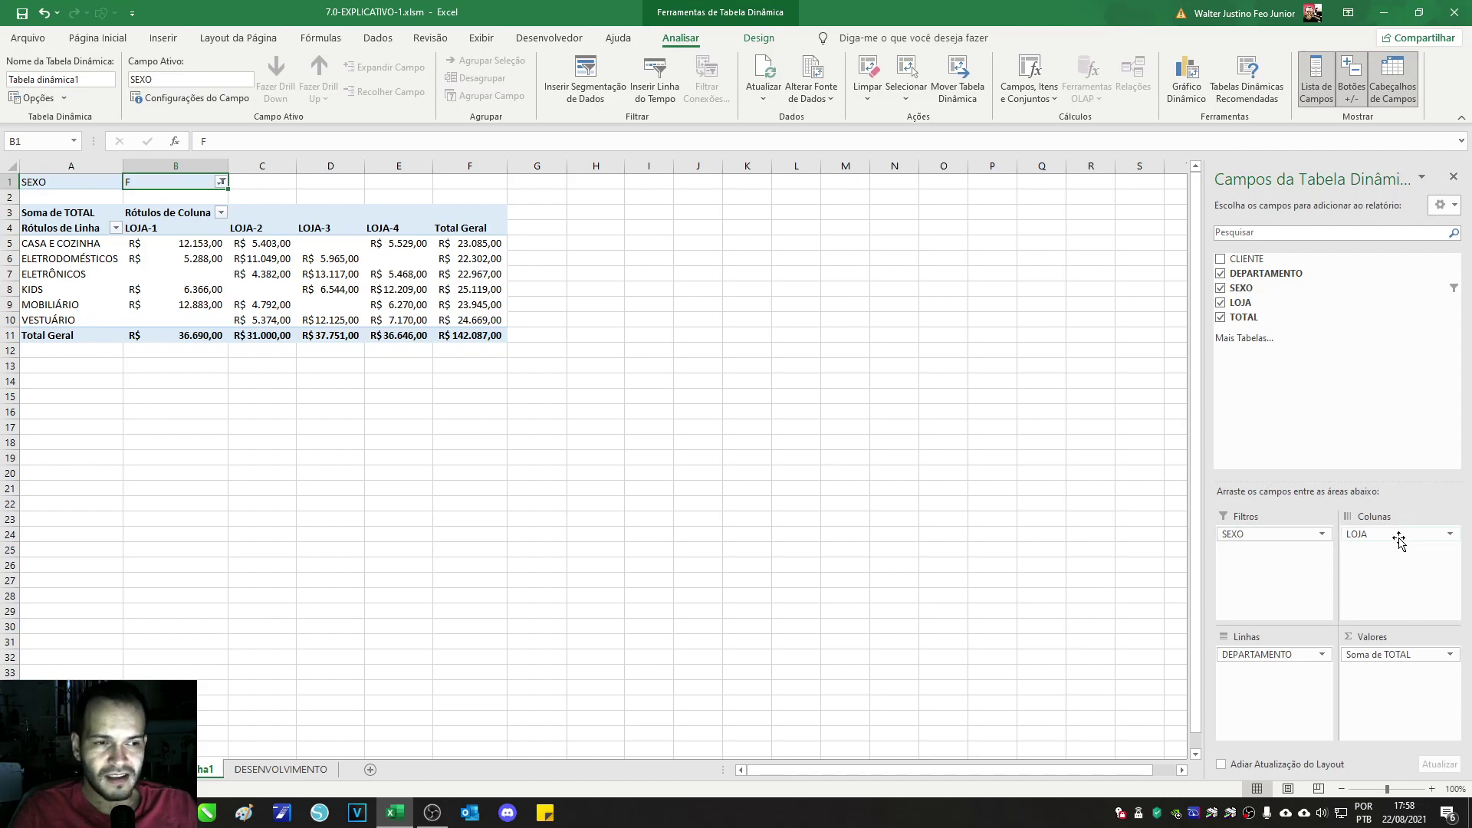
pyautogui.moveTo(1402, 535); pyautogui.dragTo(1273, 652)
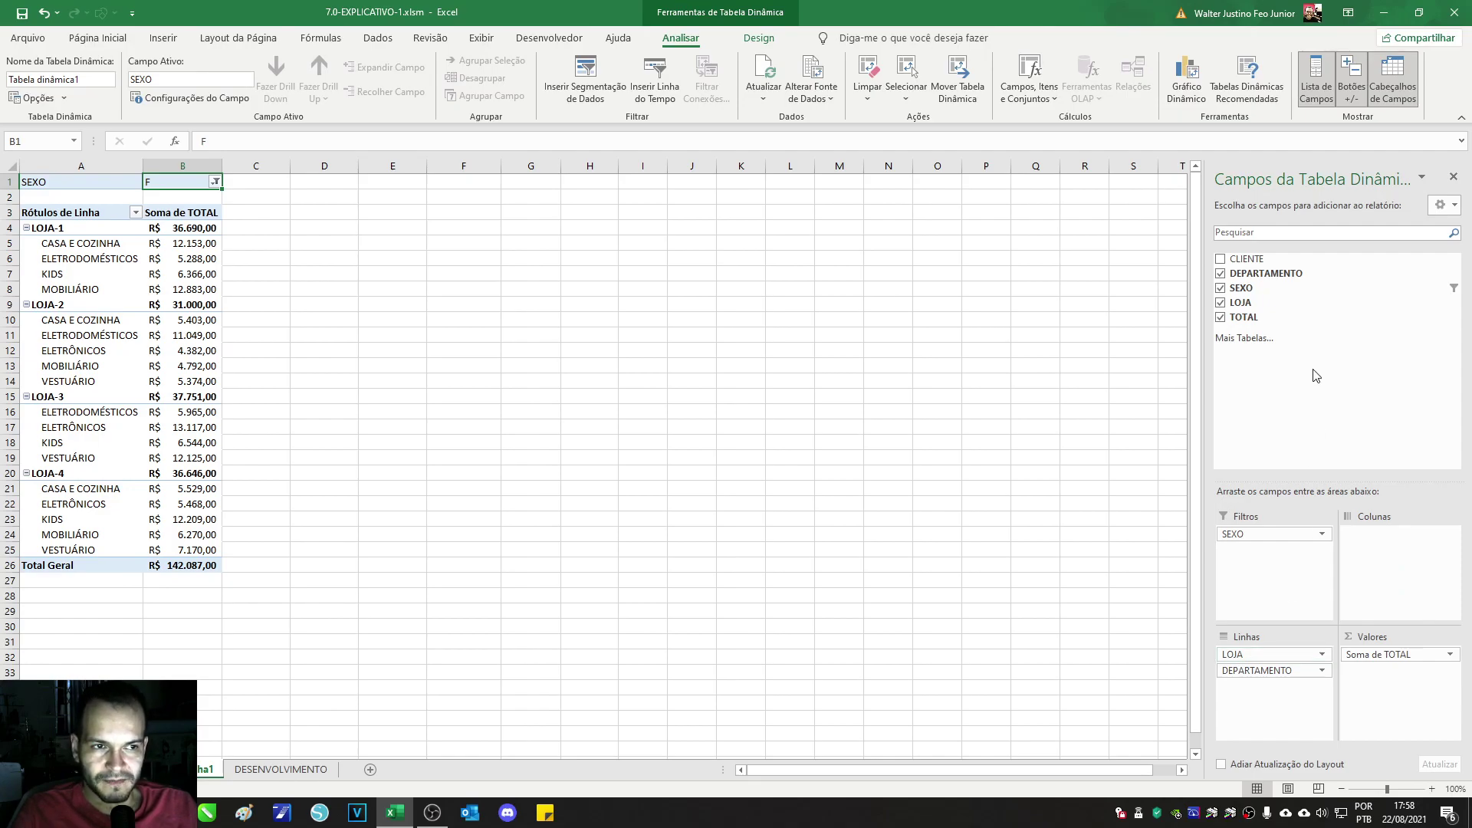
# Step: Move SEXO into Colunas and re-include M so both F and M columns show
pyautogui.moveTo(1254, 535); pyautogui.dragTo(1381, 539)
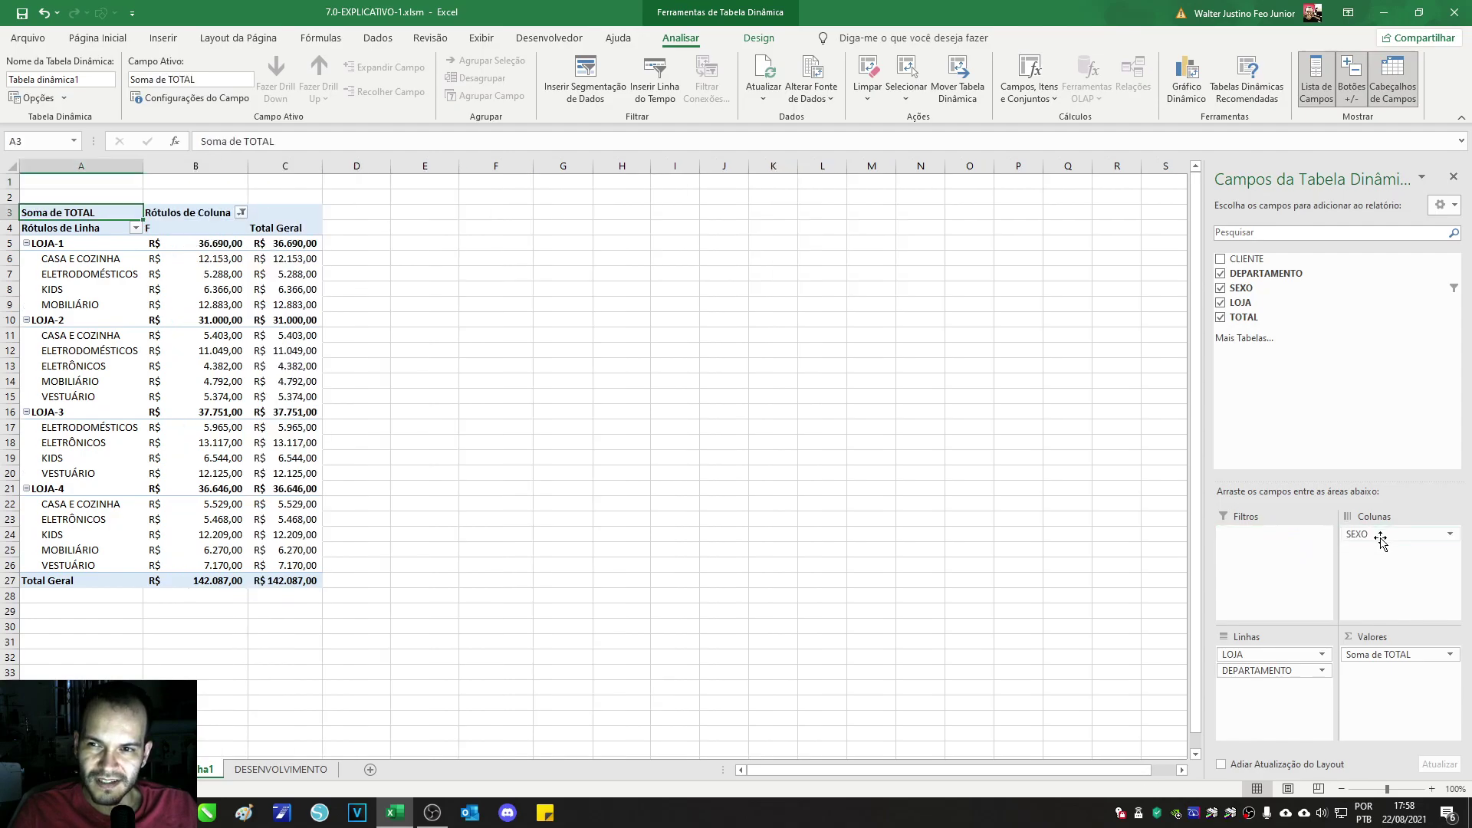
pyautogui.click(155, 222)
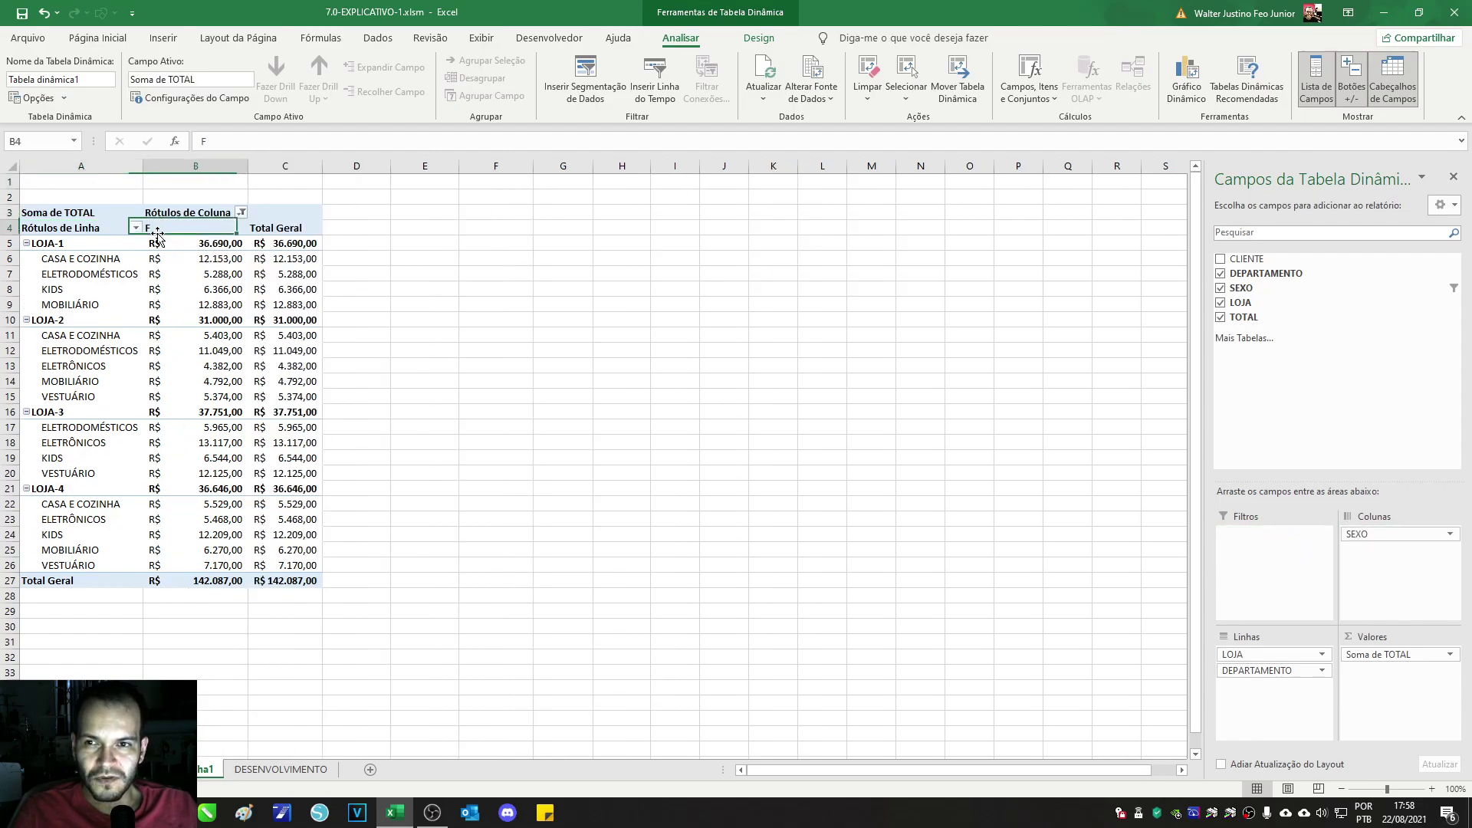
pyautogui.click(242, 212)
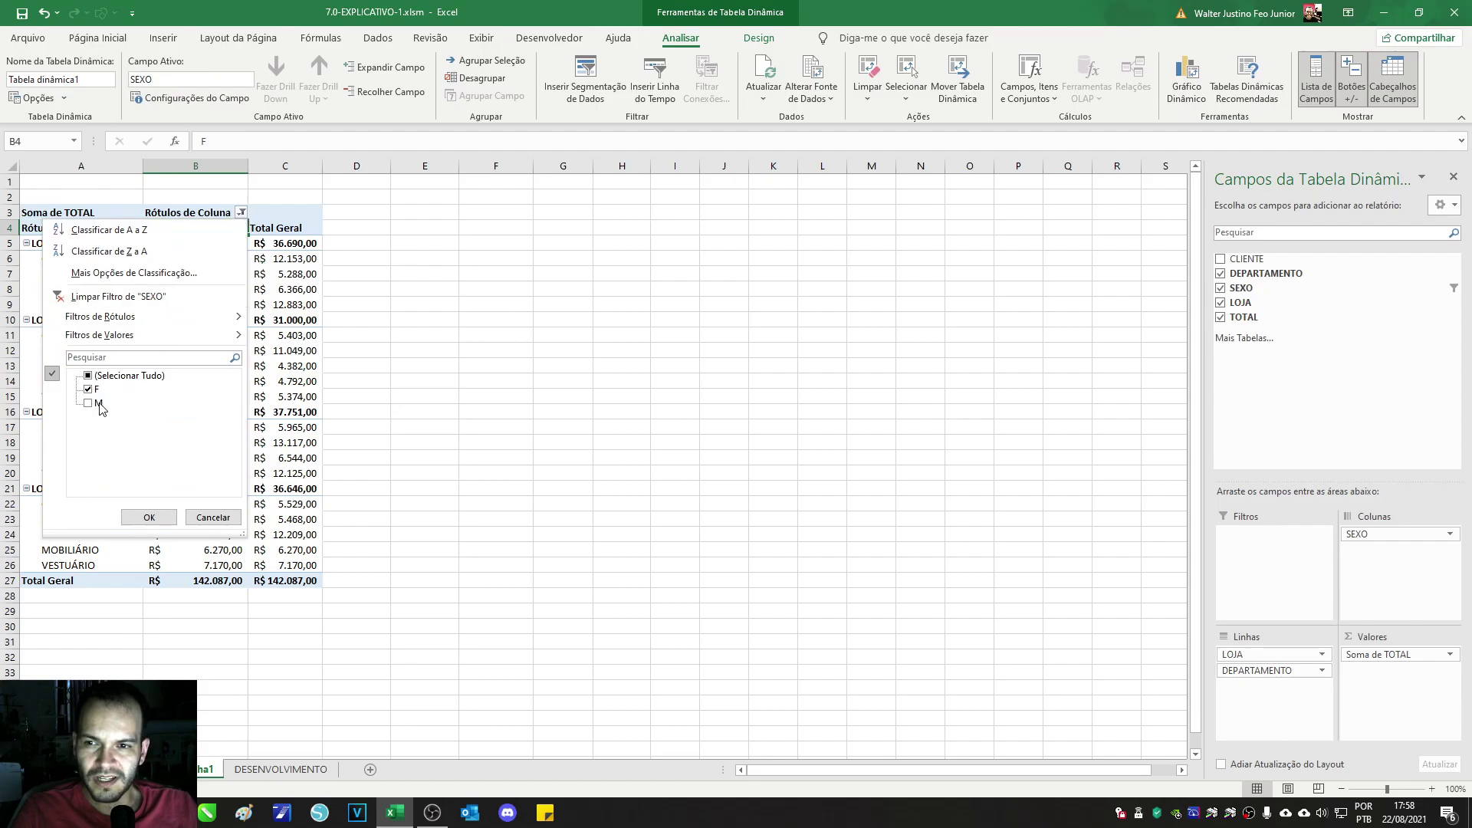
pyautogui.click(241, 216)
pyautogui.click(239, 217)
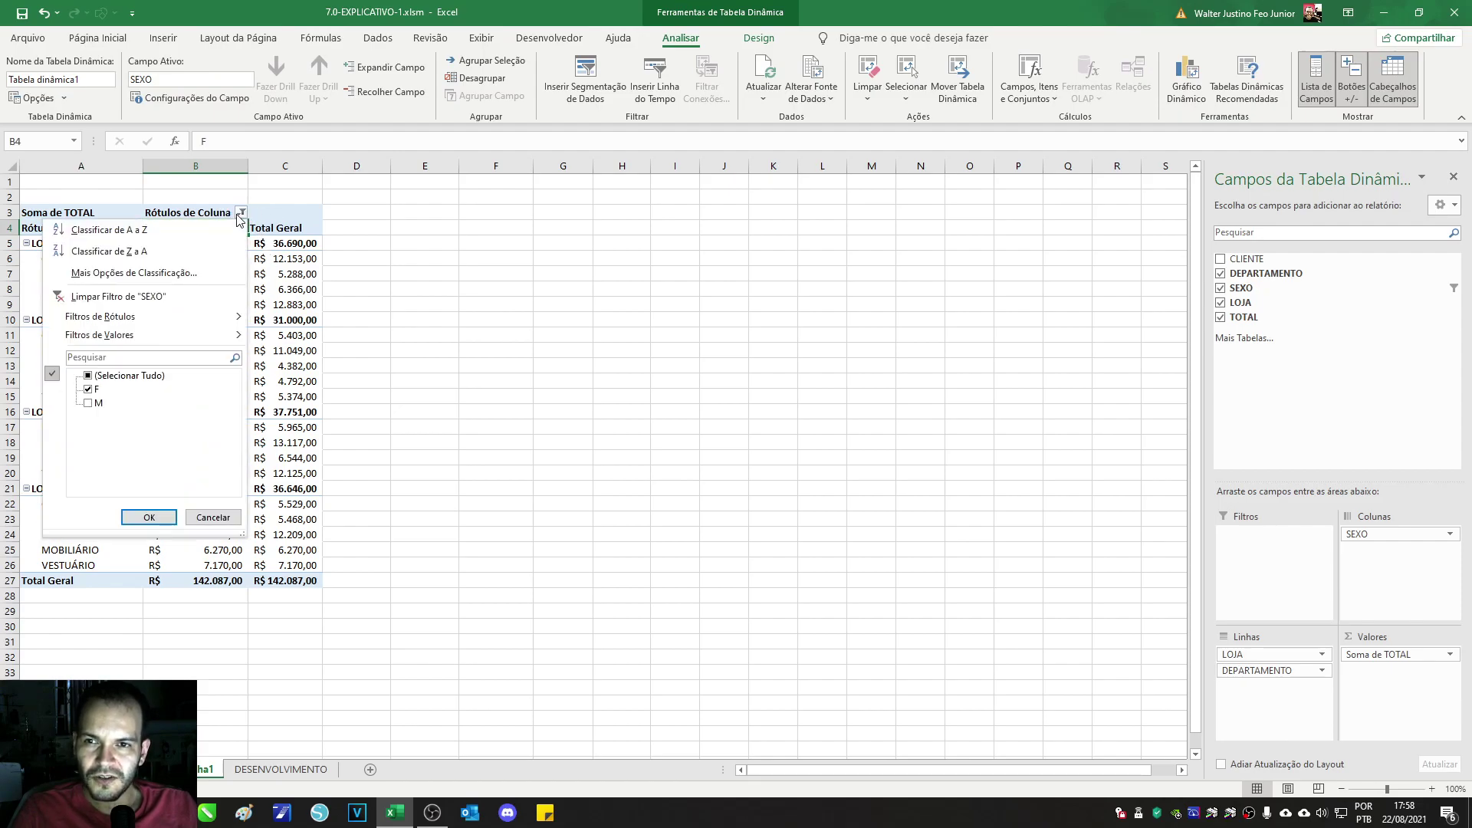
pyautogui.click(98, 404)
pyautogui.click(150, 517)
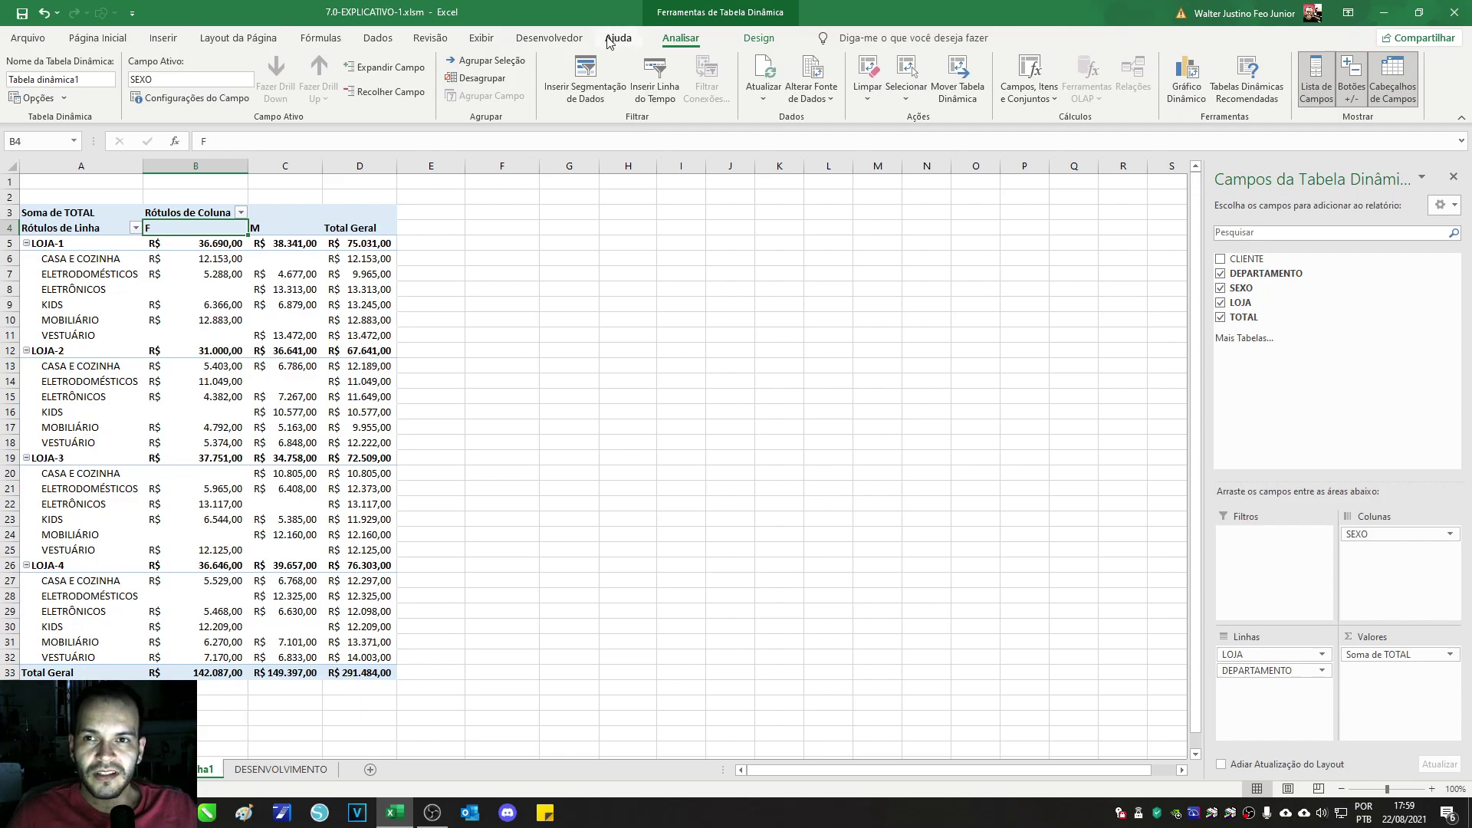
# Step: Apply a blue Medium PivotTable style from the Design gallery
pyautogui.click(767, 37)
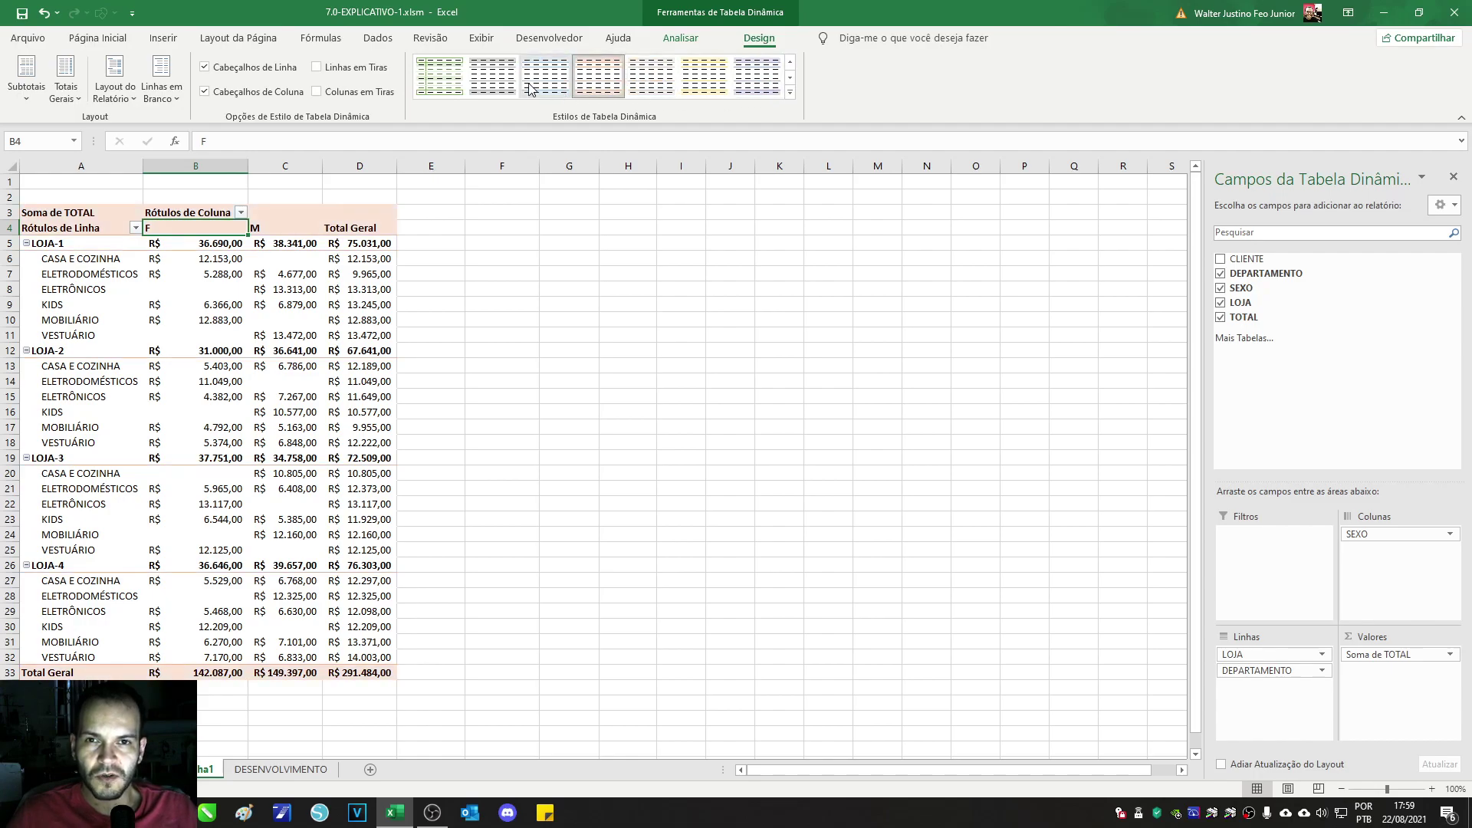
pyautogui.click(790, 92)
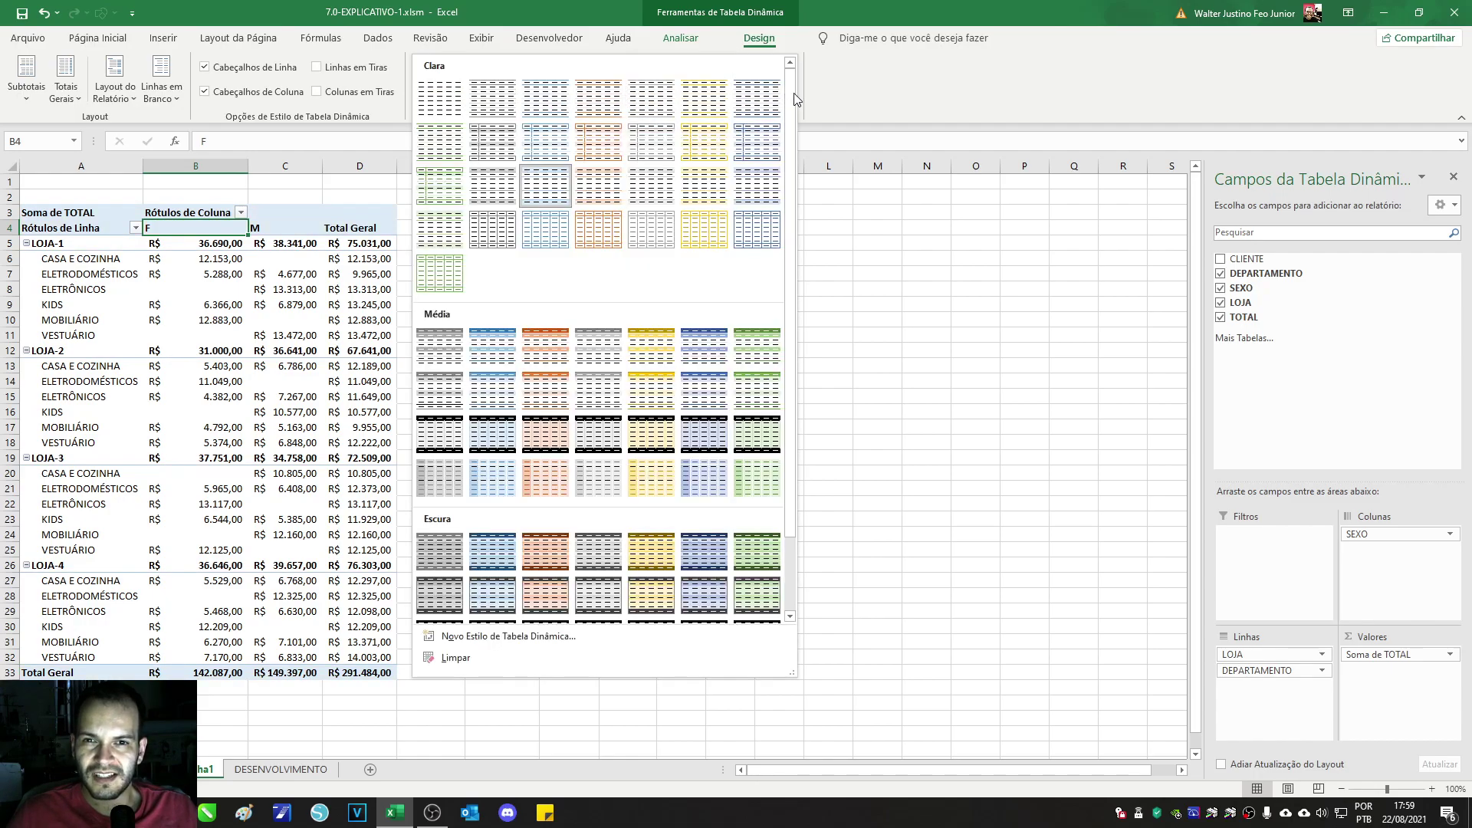
pyautogui.click(490, 342)
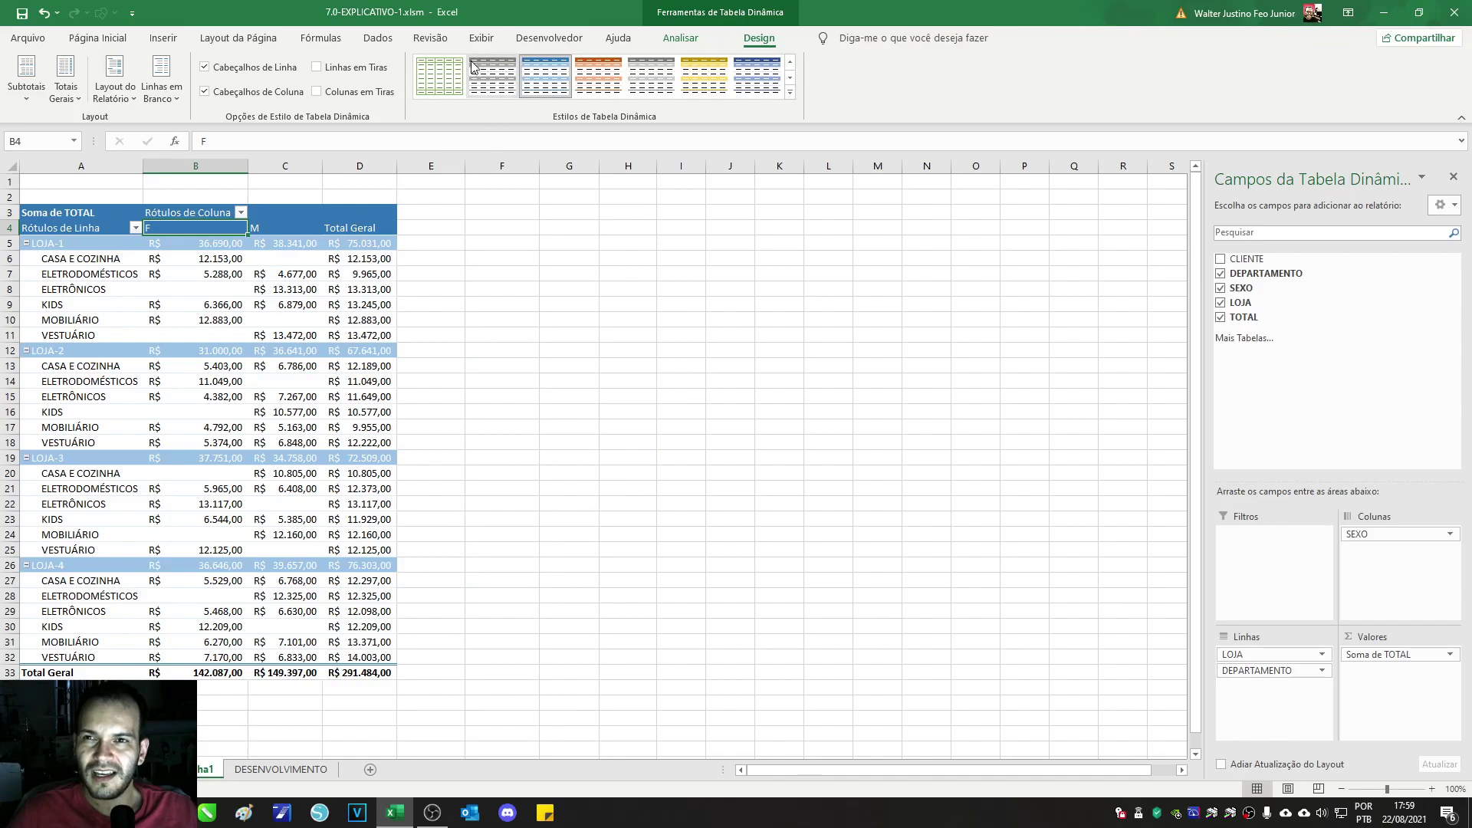
# Step: Browse the Subtotals, Grand Totals and Report Layout menus without changing anything
pyautogui.click(18, 104)
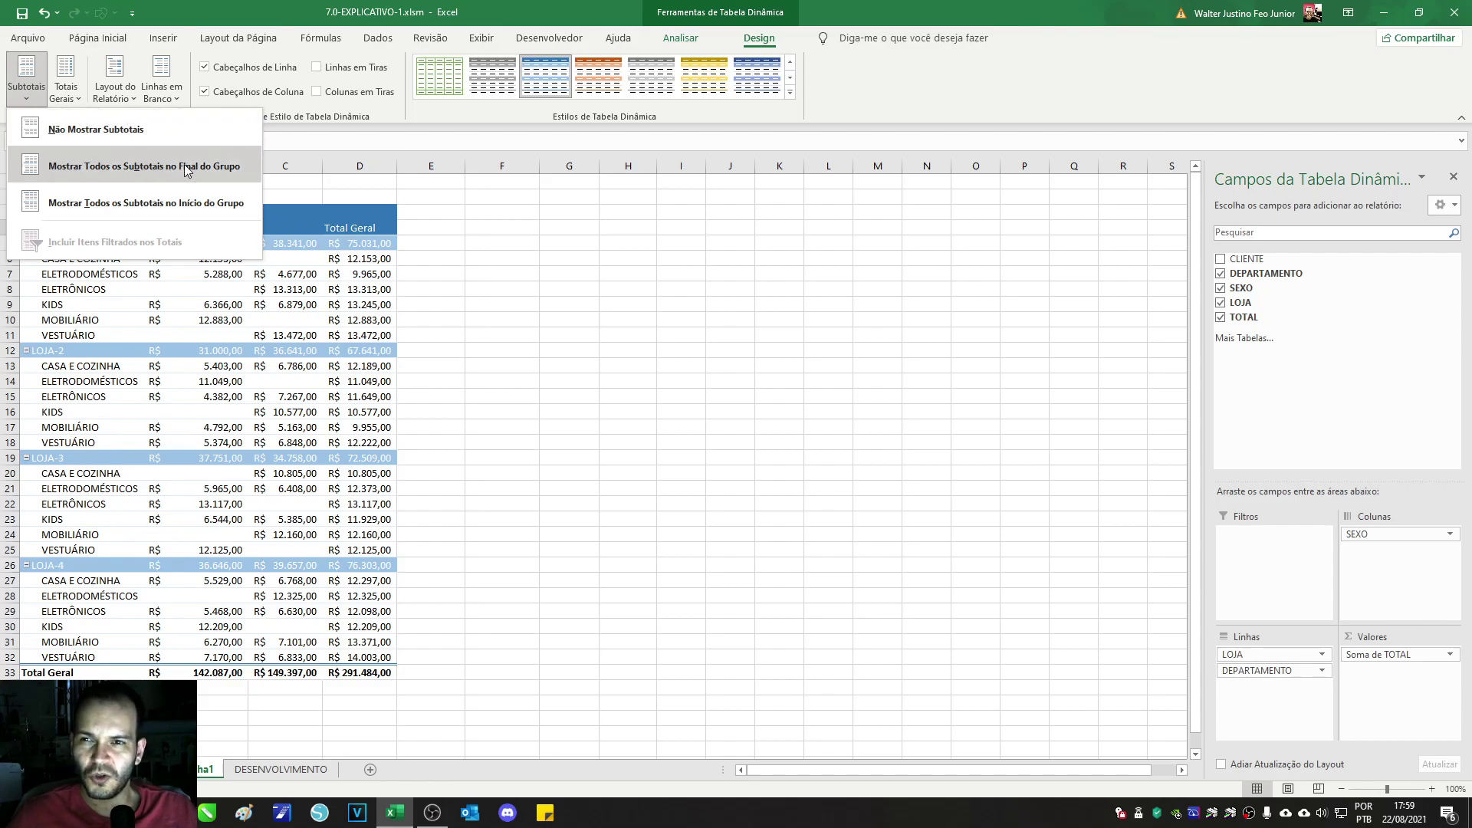
pyautogui.click(75, 96)
pyautogui.click(115, 100)
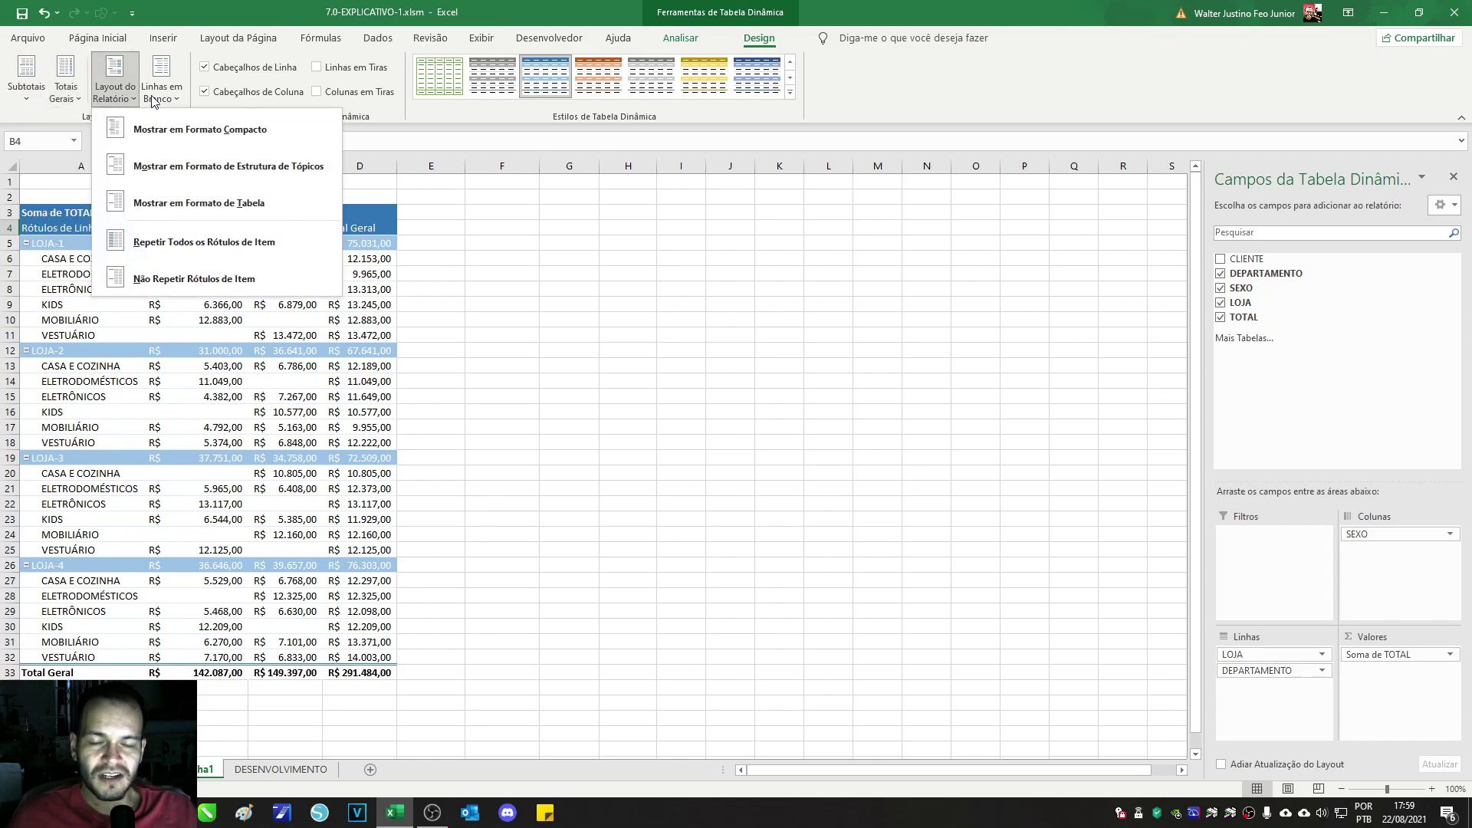
pyautogui.click(542, 250)
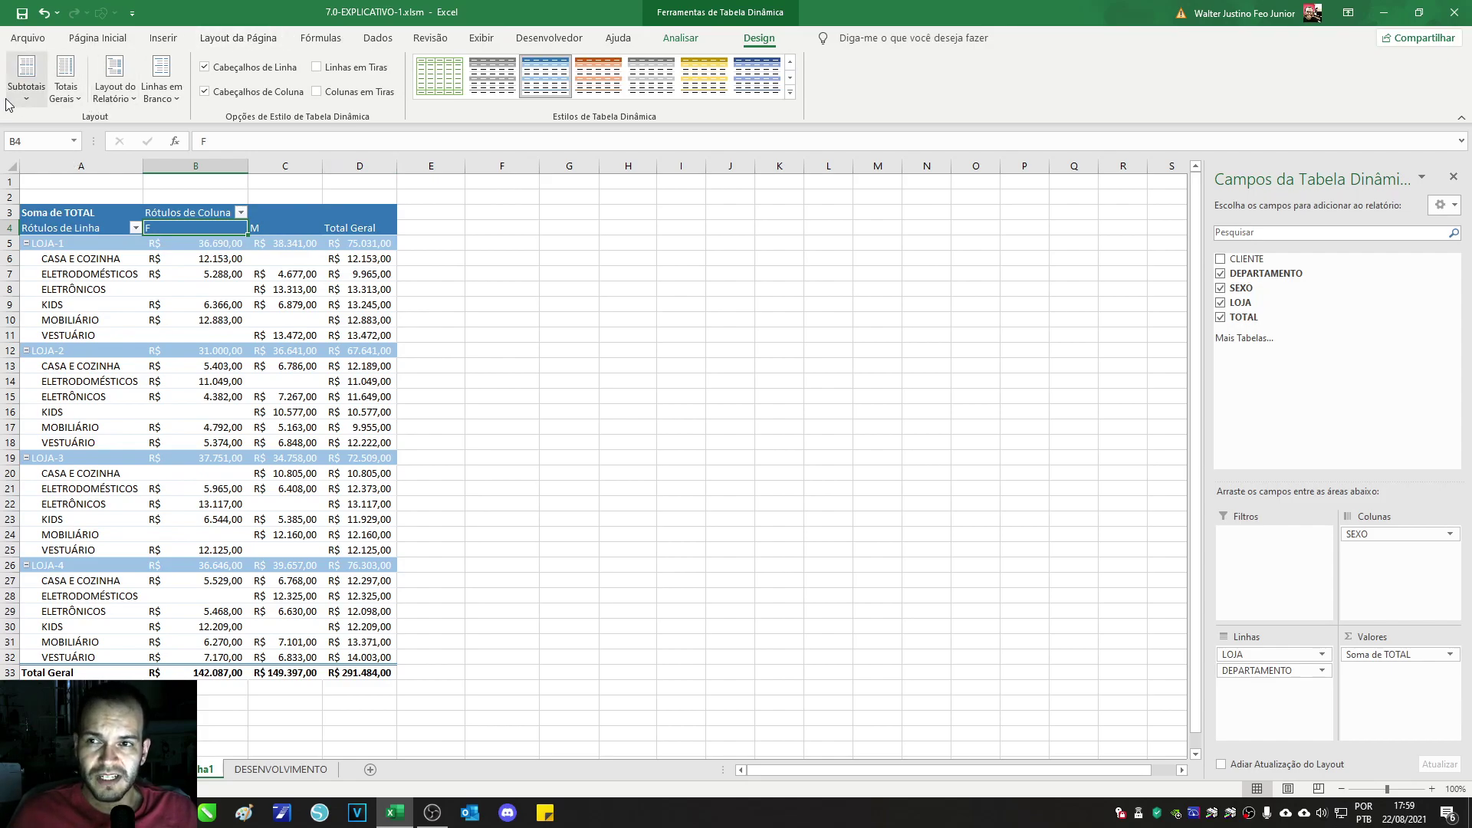
pyautogui.click(678, 47)
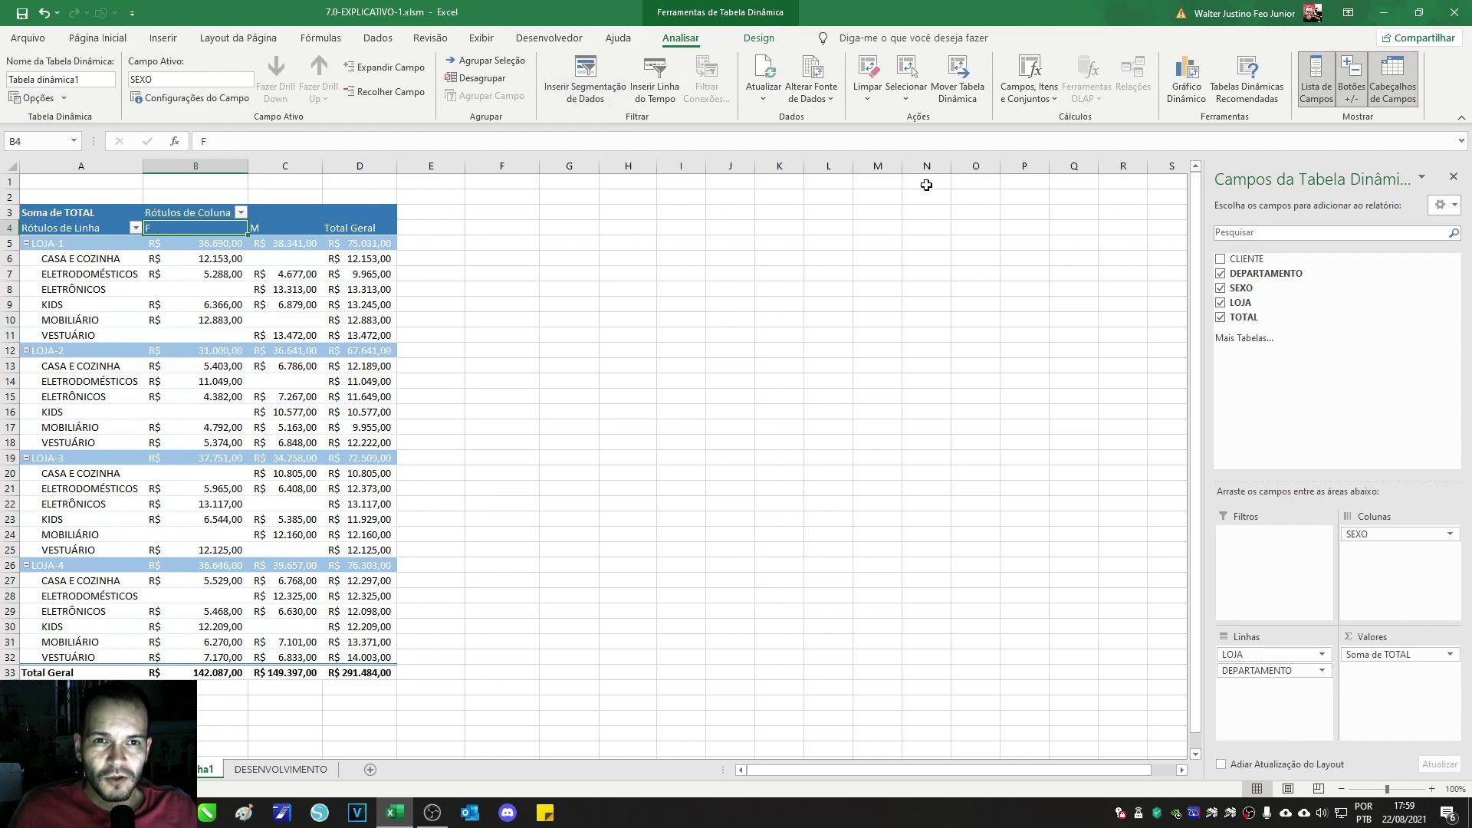
pyautogui.click(750, 95)
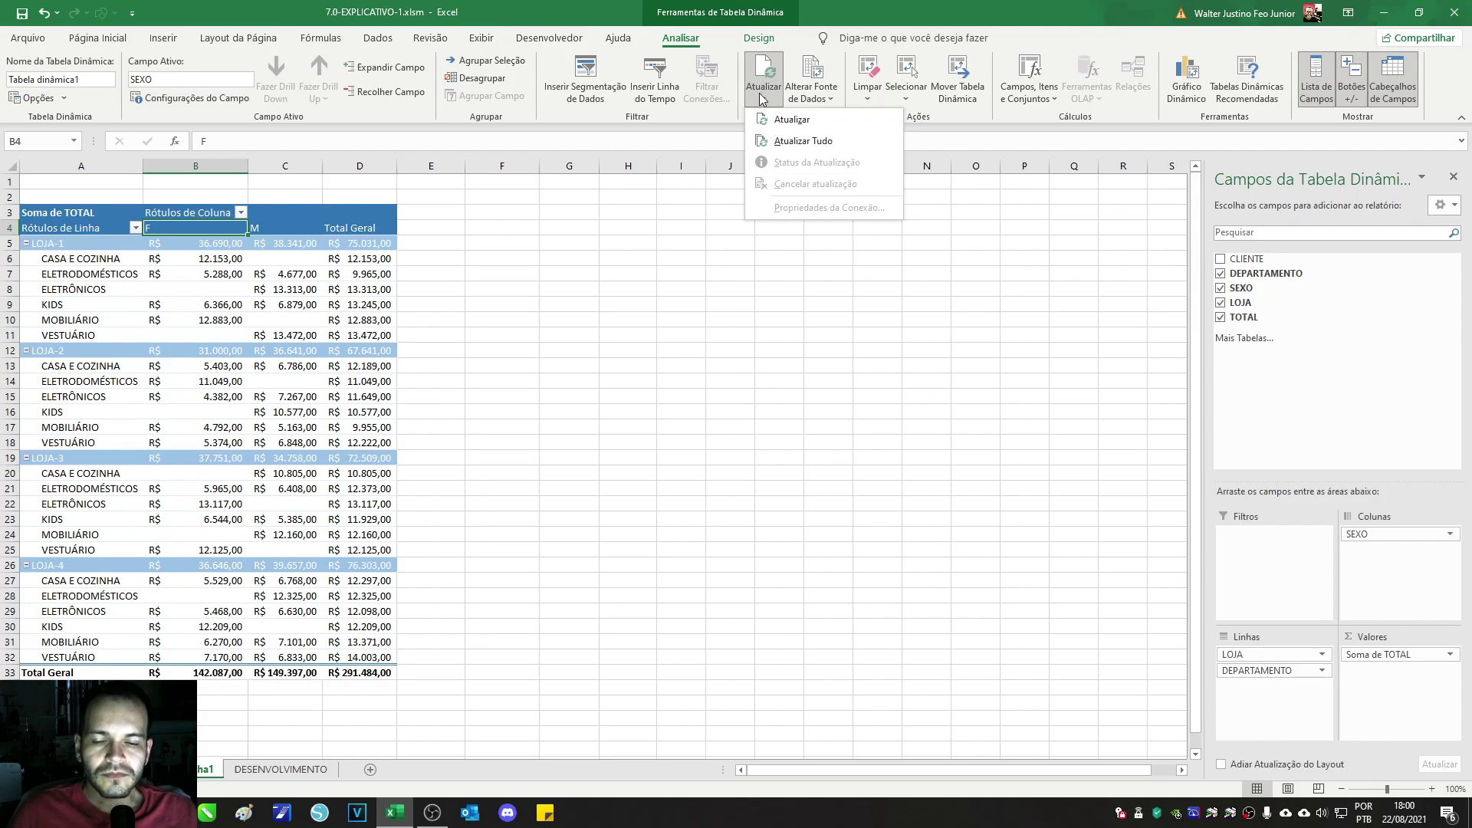
pyautogui.click(115, 770)
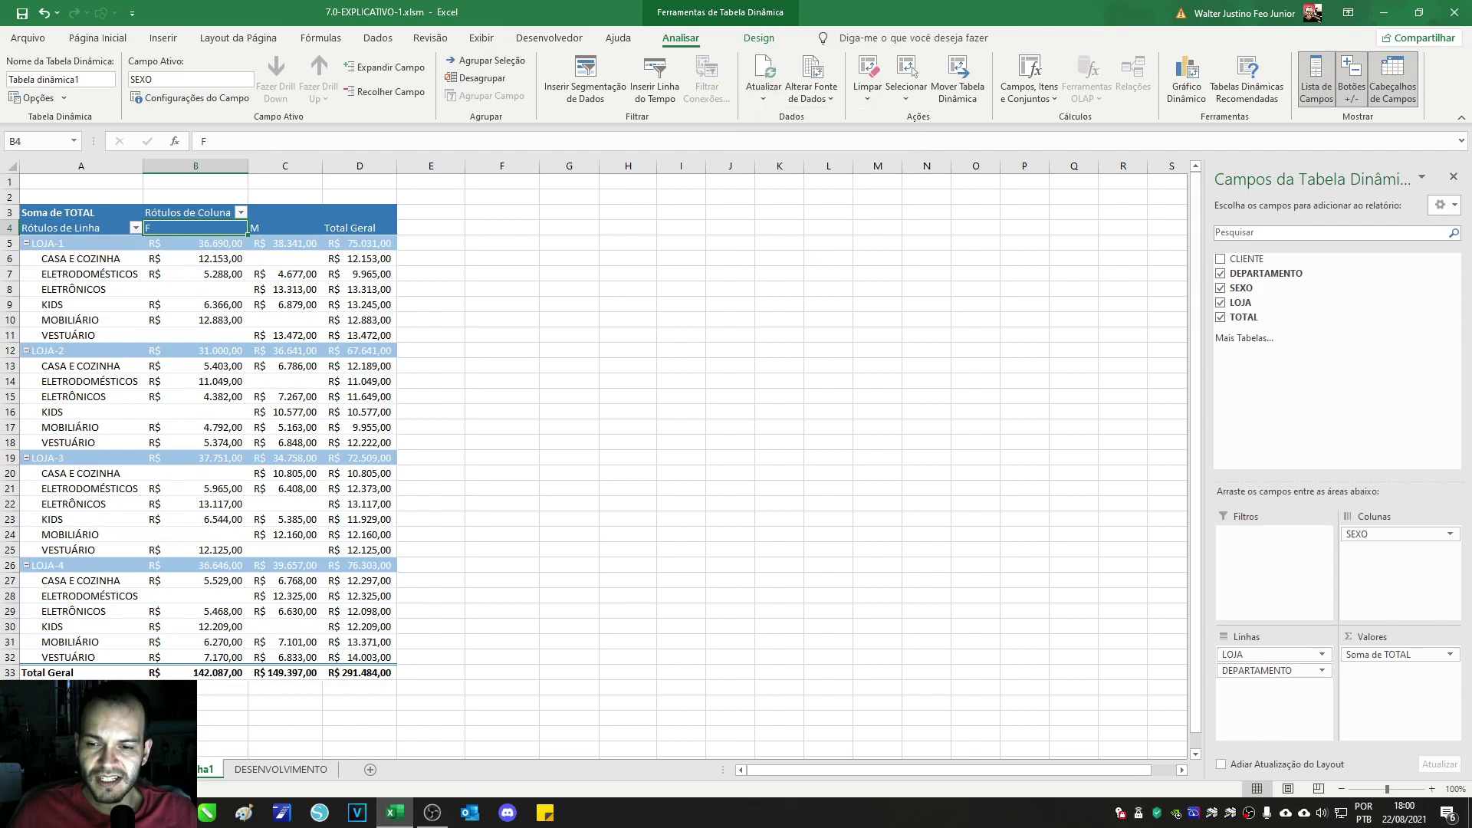
pyautogui.click(115, 769)
pyautogui.click(280, 769)
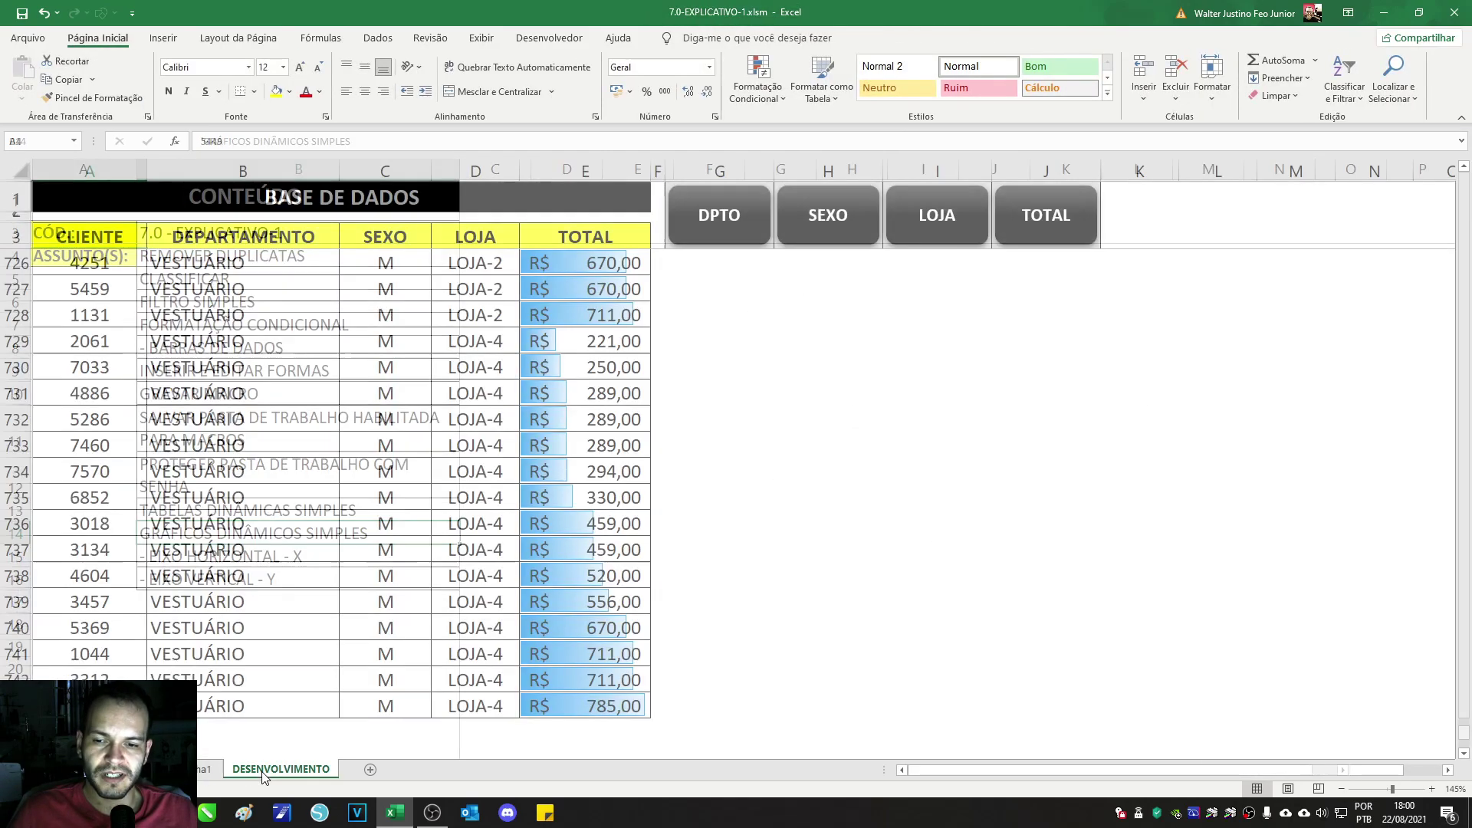
pyautogui.scroll(-4, 115, 455)
pyautogui.moveTo(56, 424); pyautogui.dragTo(583, 606)
pyautogui.click(204, 769)
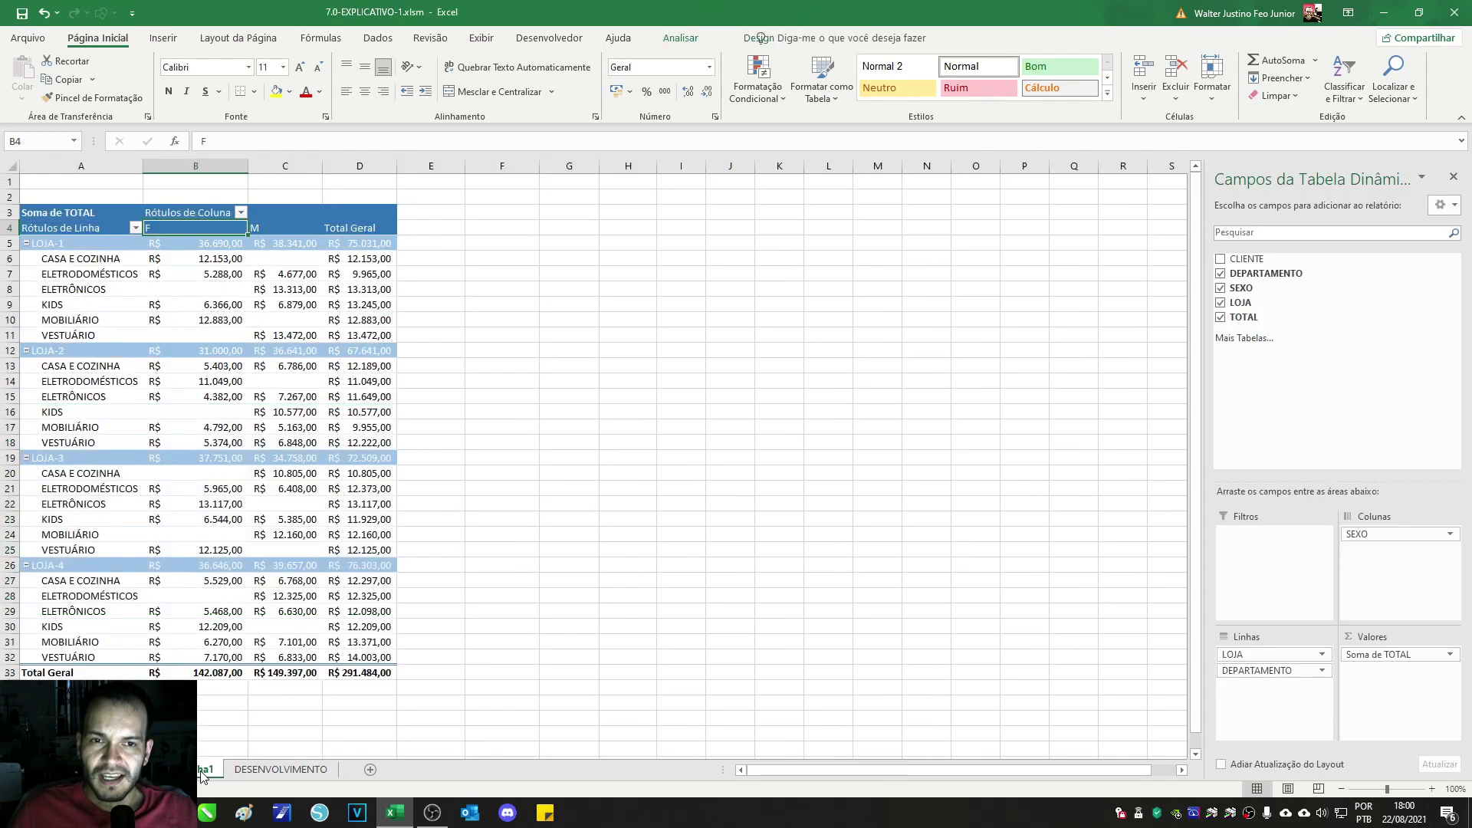
pyautogui.click(268, 356)
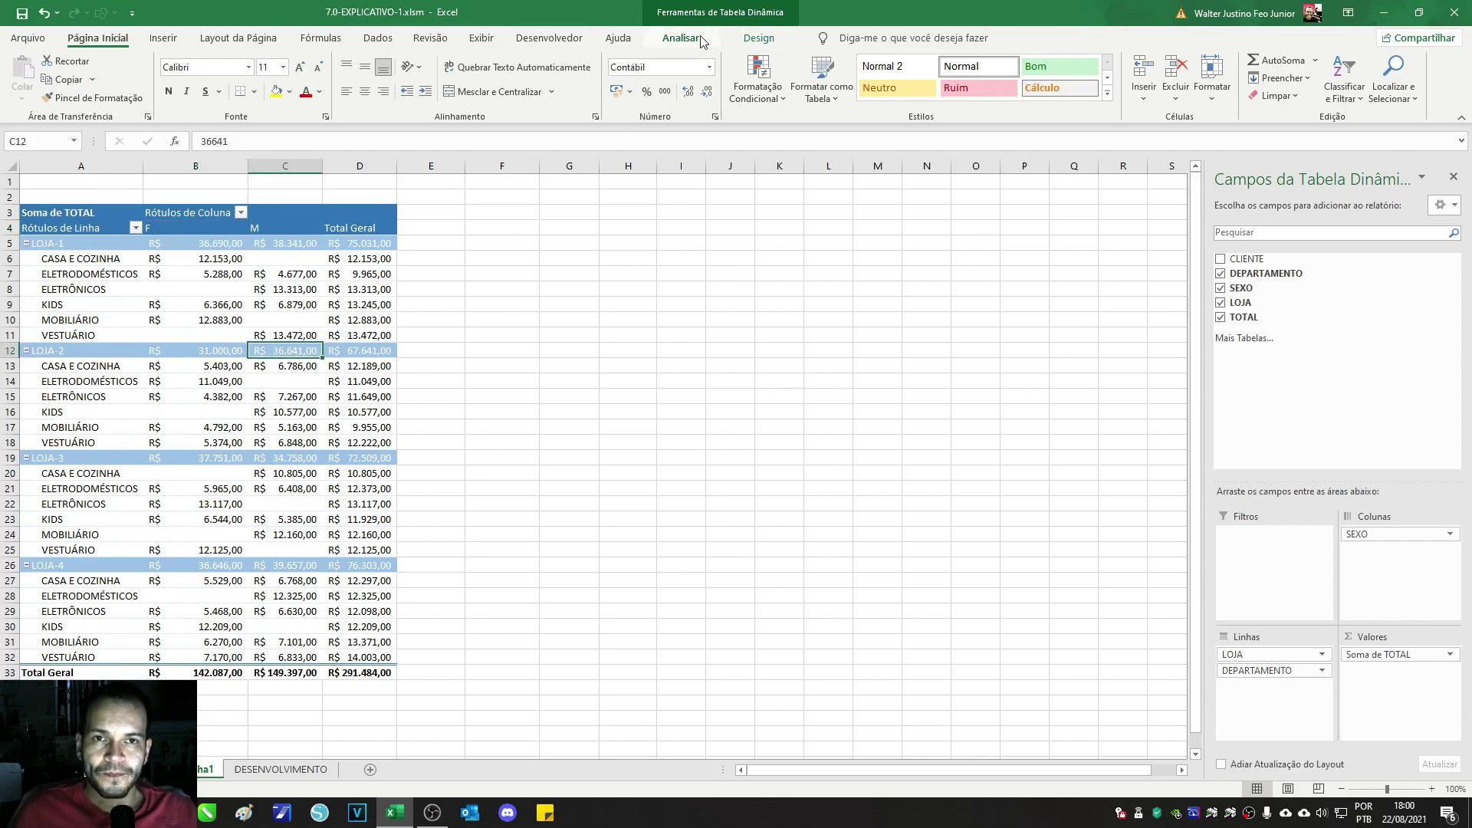
pyautogui.click(681, 38)
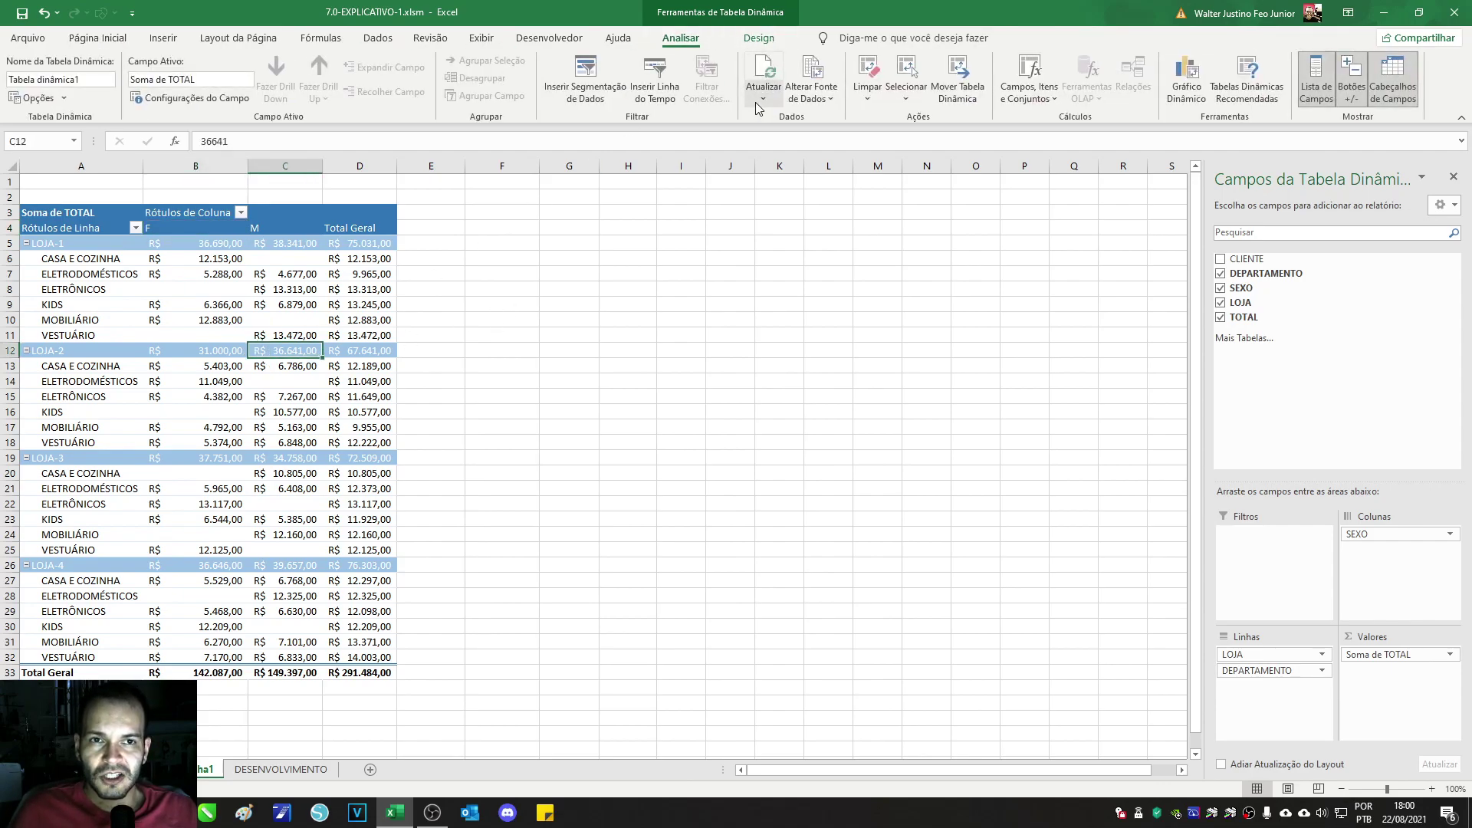
pyautogui.click(758, 101)
pyautogui.click(791, 120)
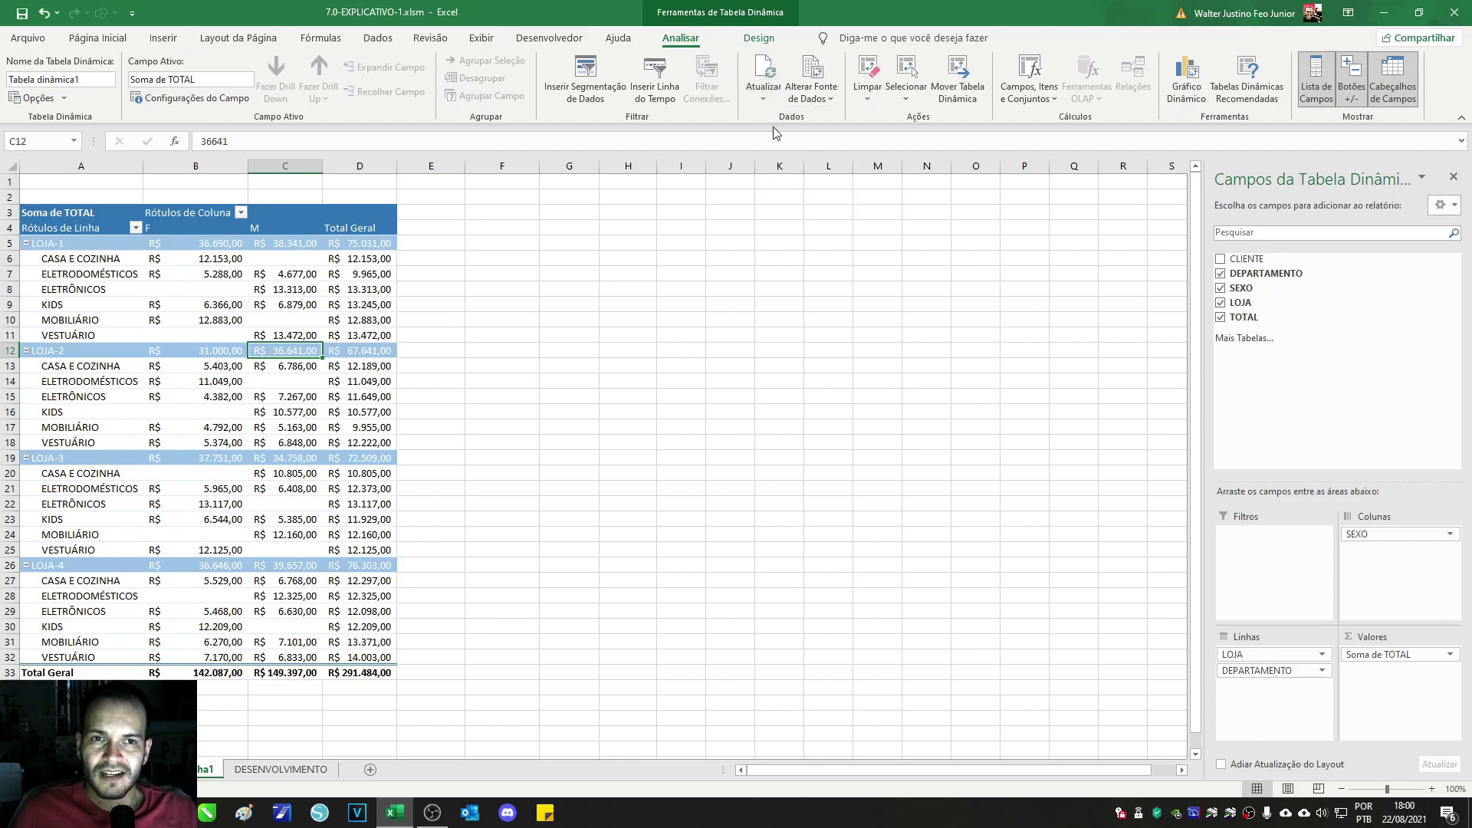
pyautogui.click(815, 100)
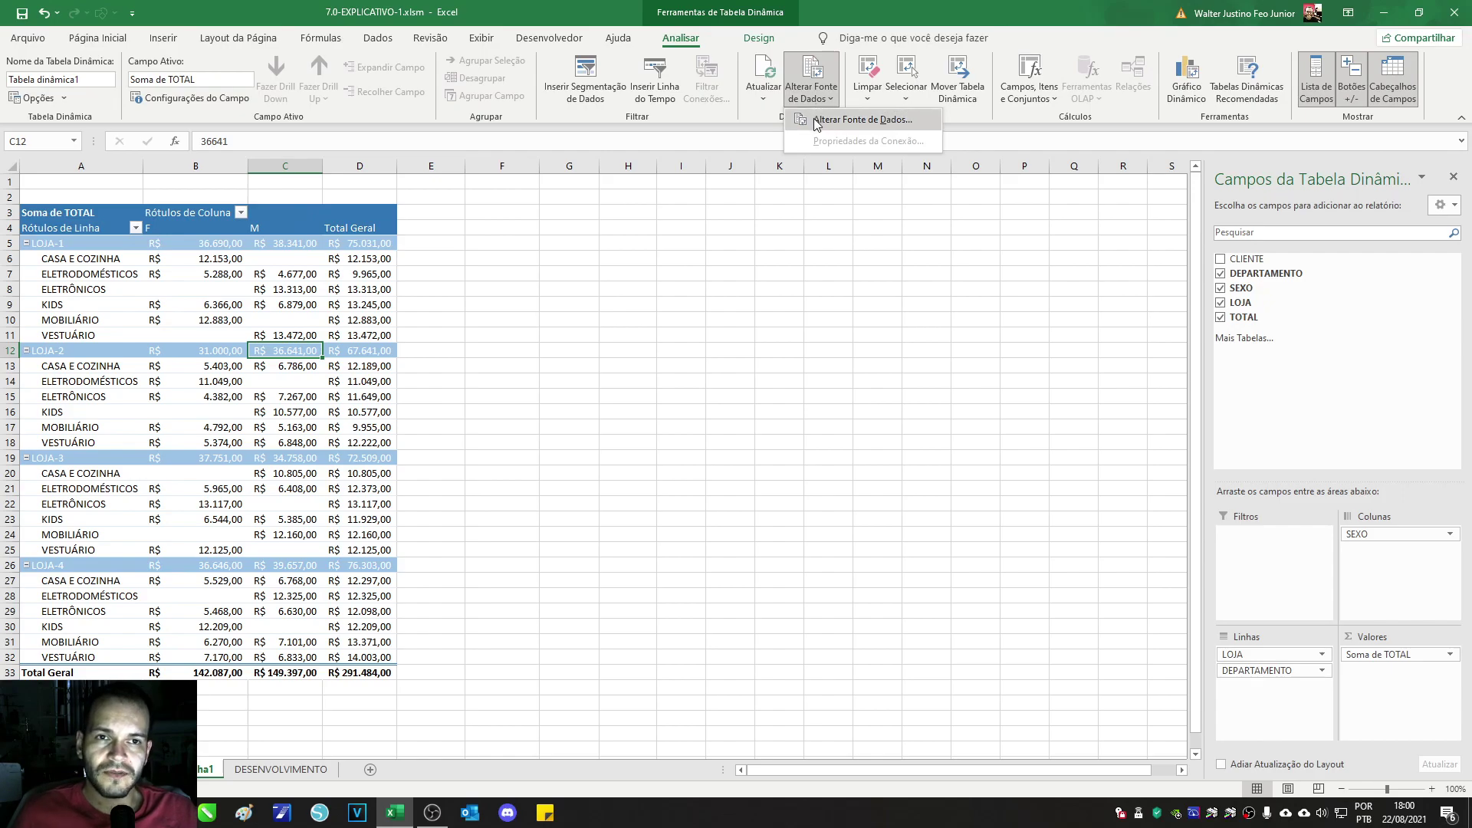
pyautogui.click(862, 123)
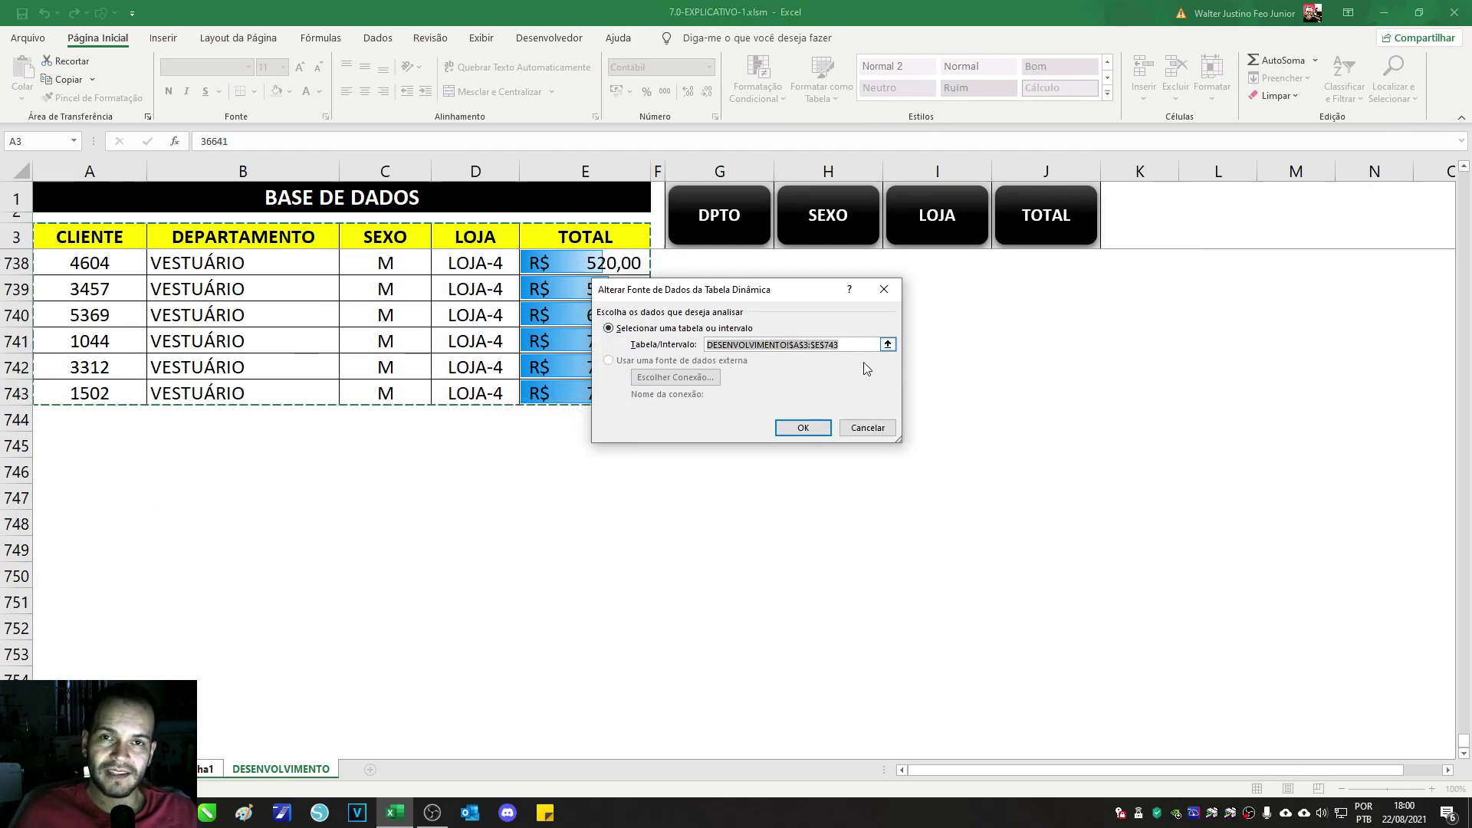
pyautogui.click(802, 428)
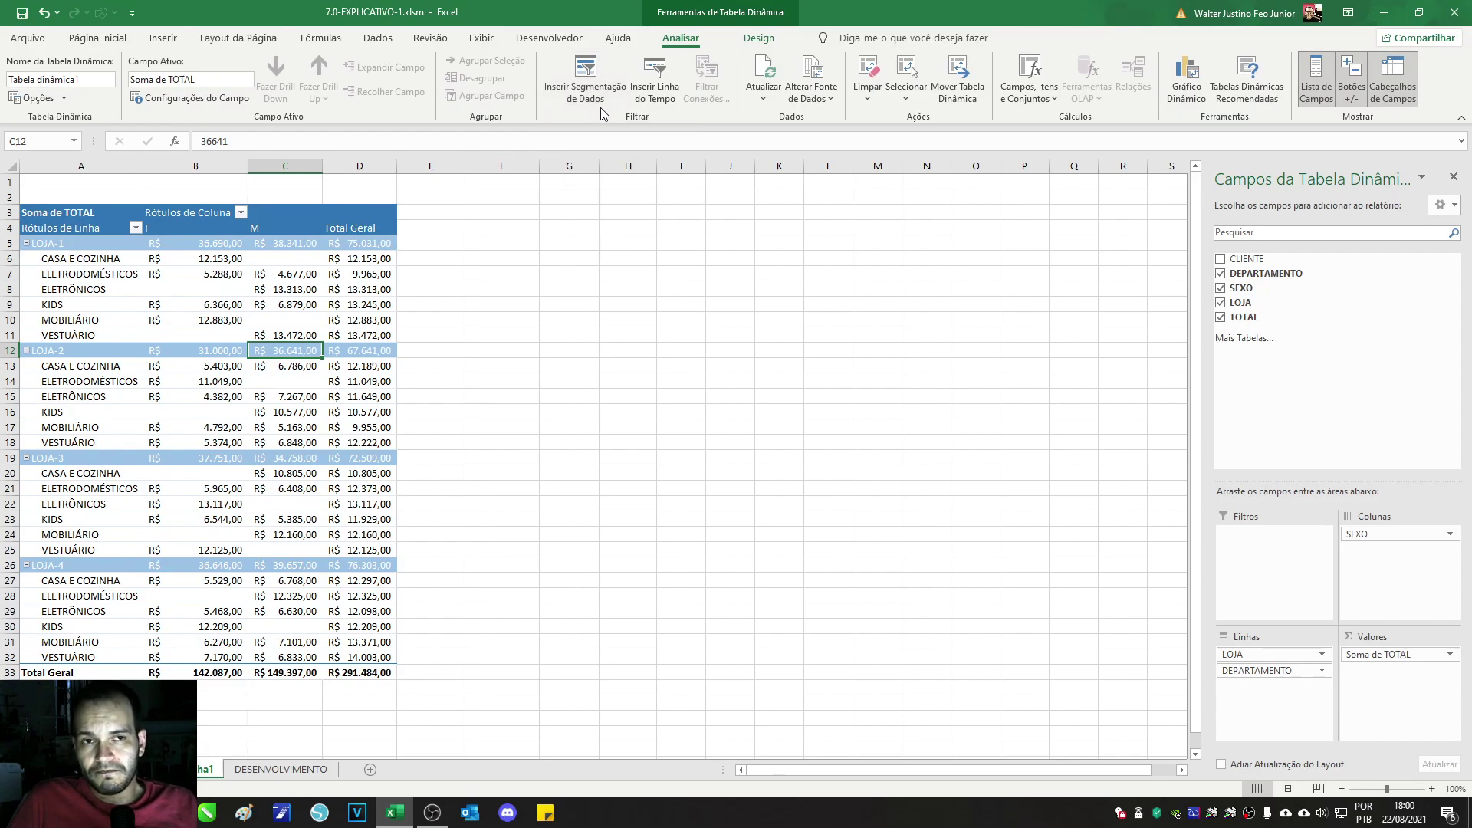
pyautogui.click(281, 769)
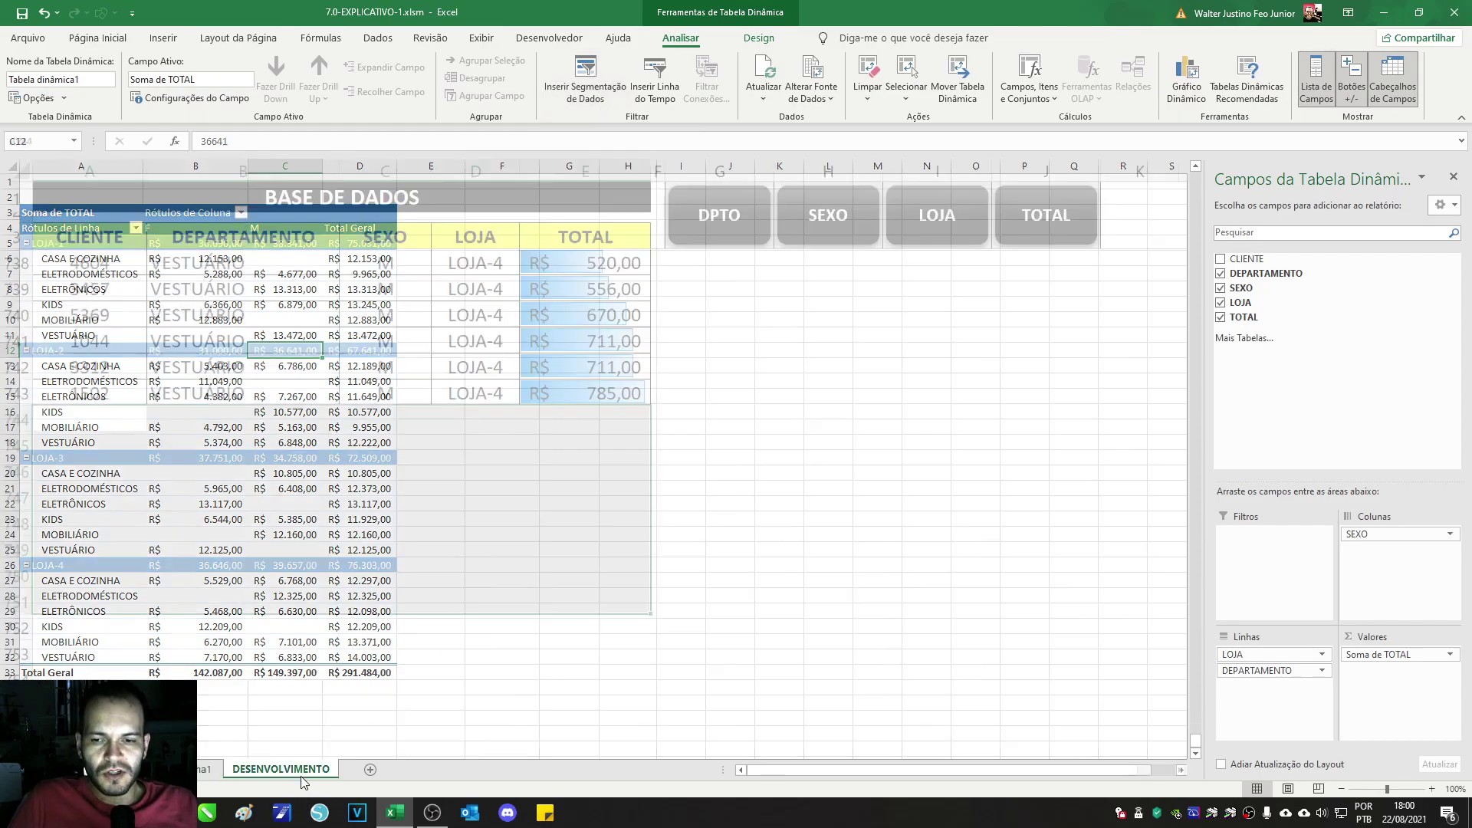
pyautogui.moveTo(92, 424); pyautogui.dragTo(605, 425)
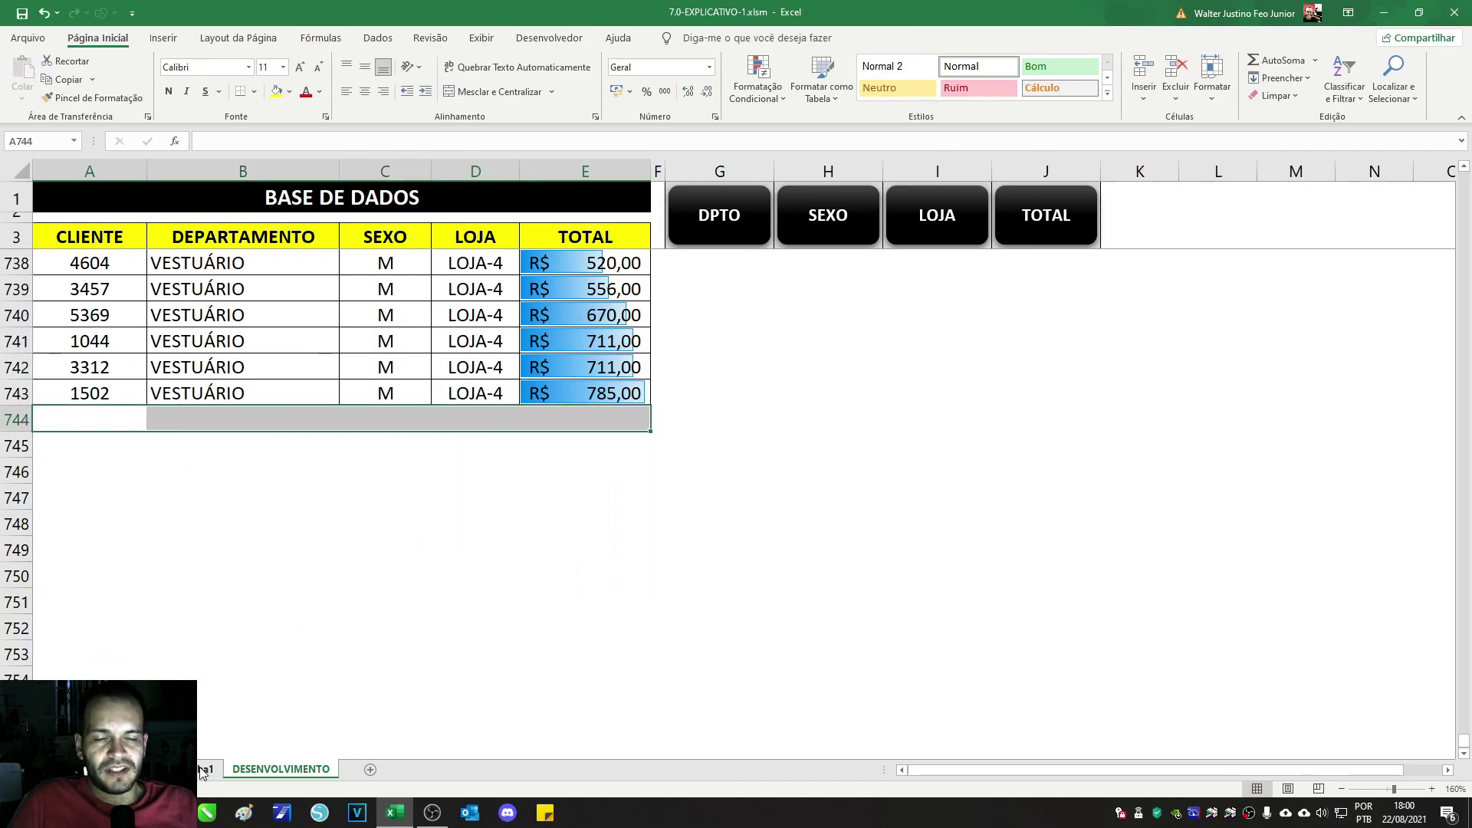
pyautogui.moveTo(125, 425); pyautogui.dragTo(570, 575)
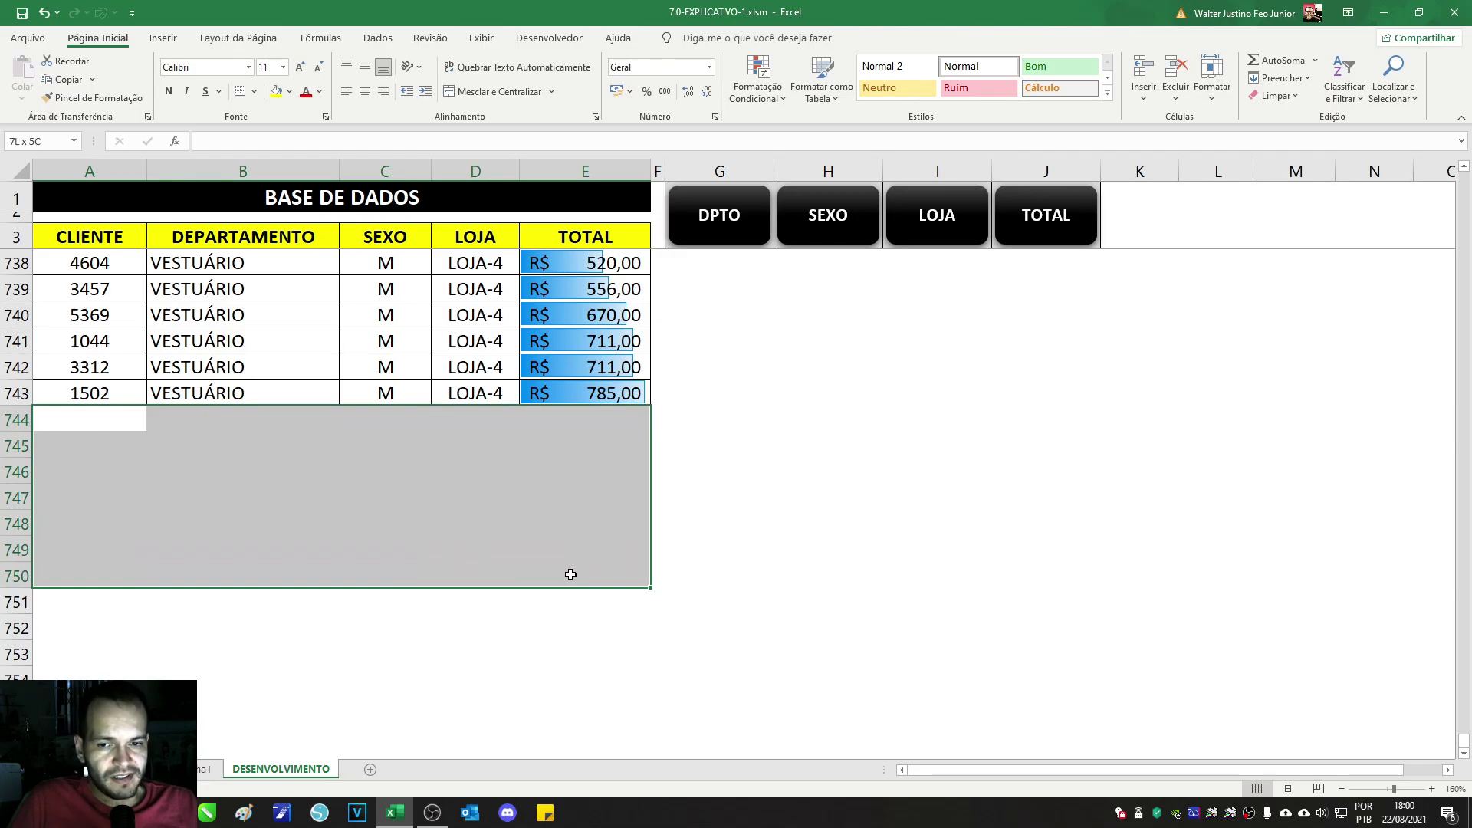
pyautogui.click(206, 770)
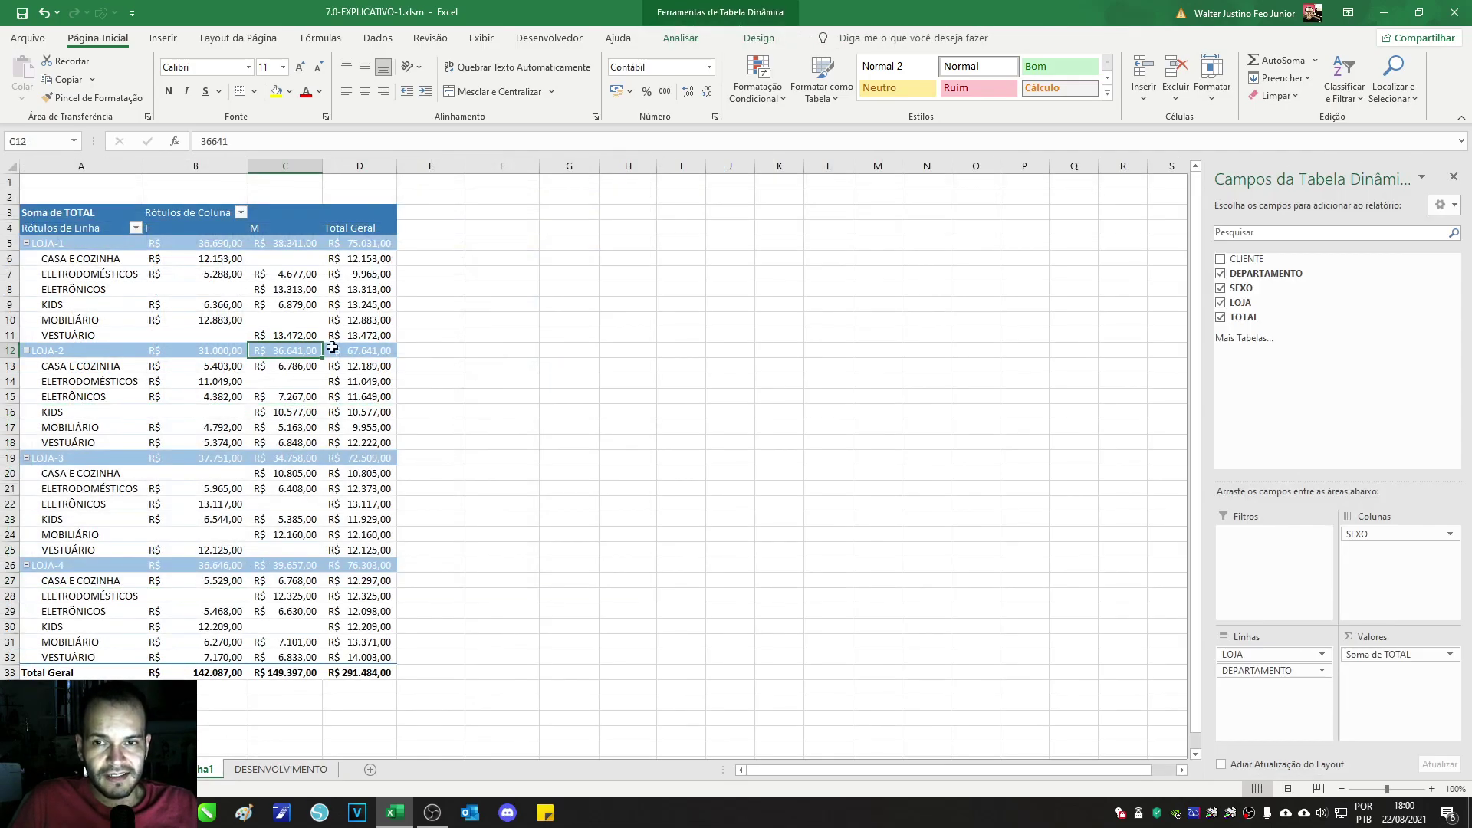
pyautogui.click(360, 304)
pyautogui.click(680, 38)
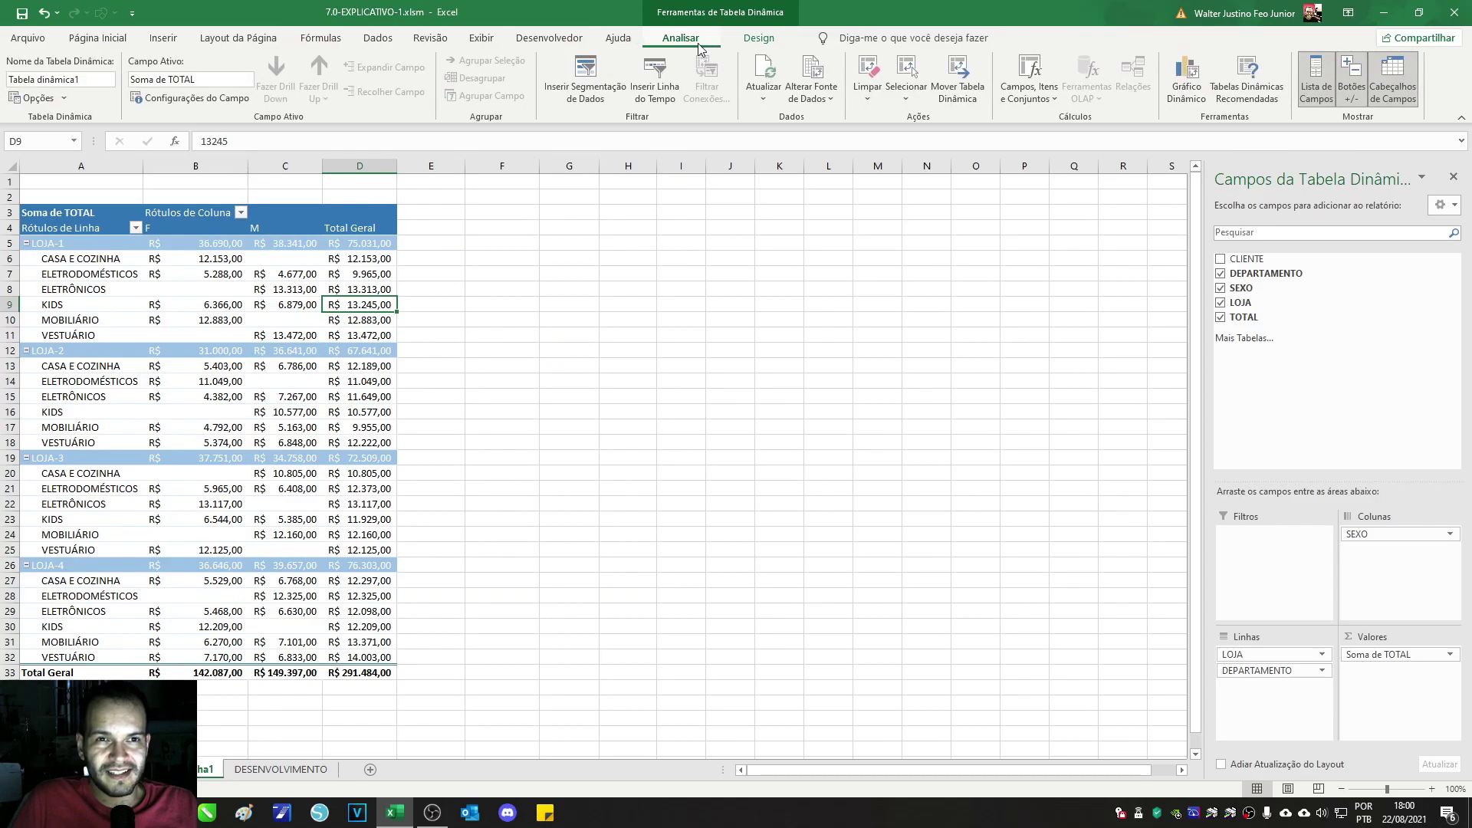
pyautogui.click(814, 73)
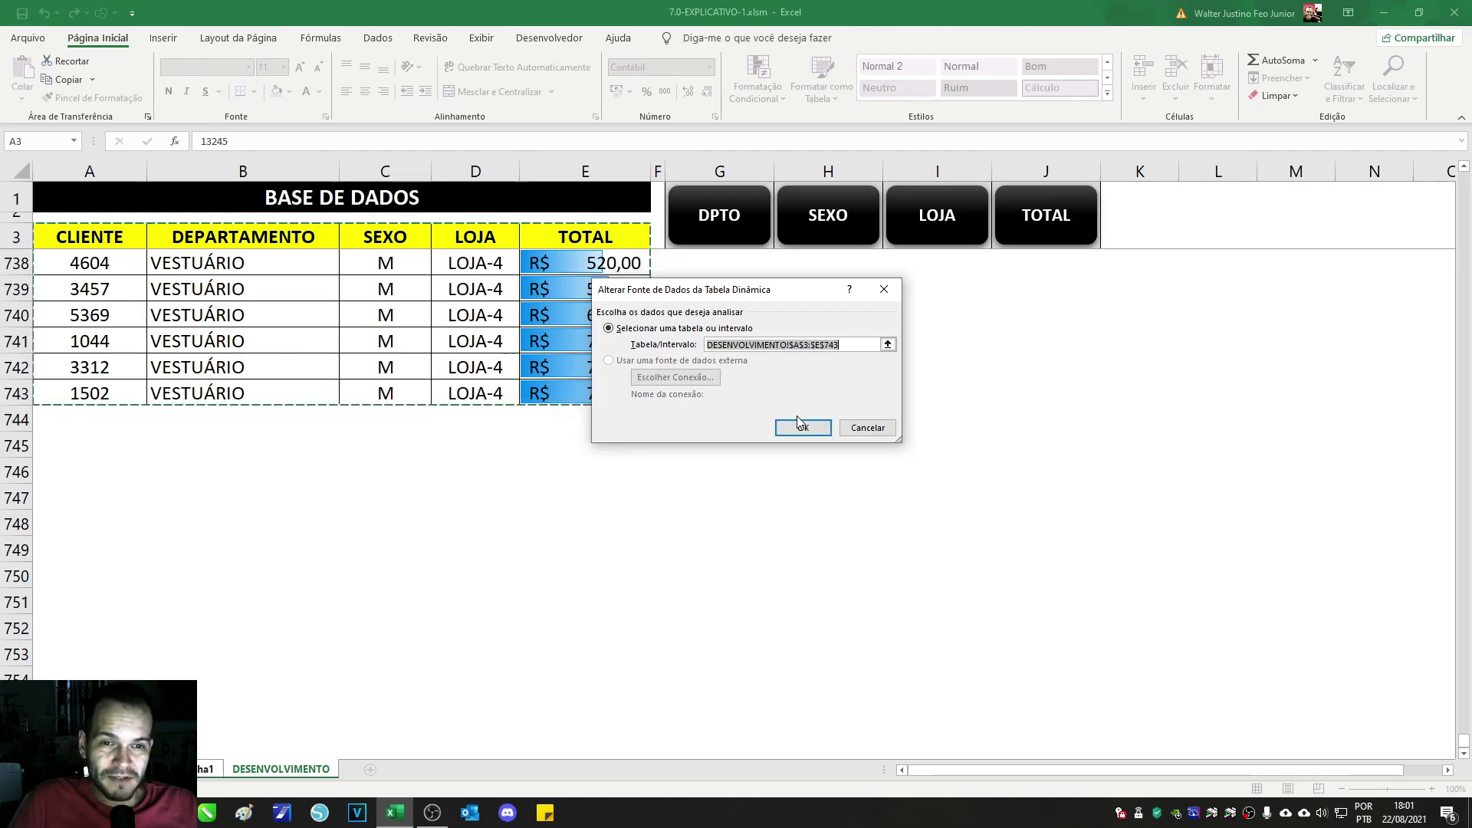
pyautogui.click(800, 431)
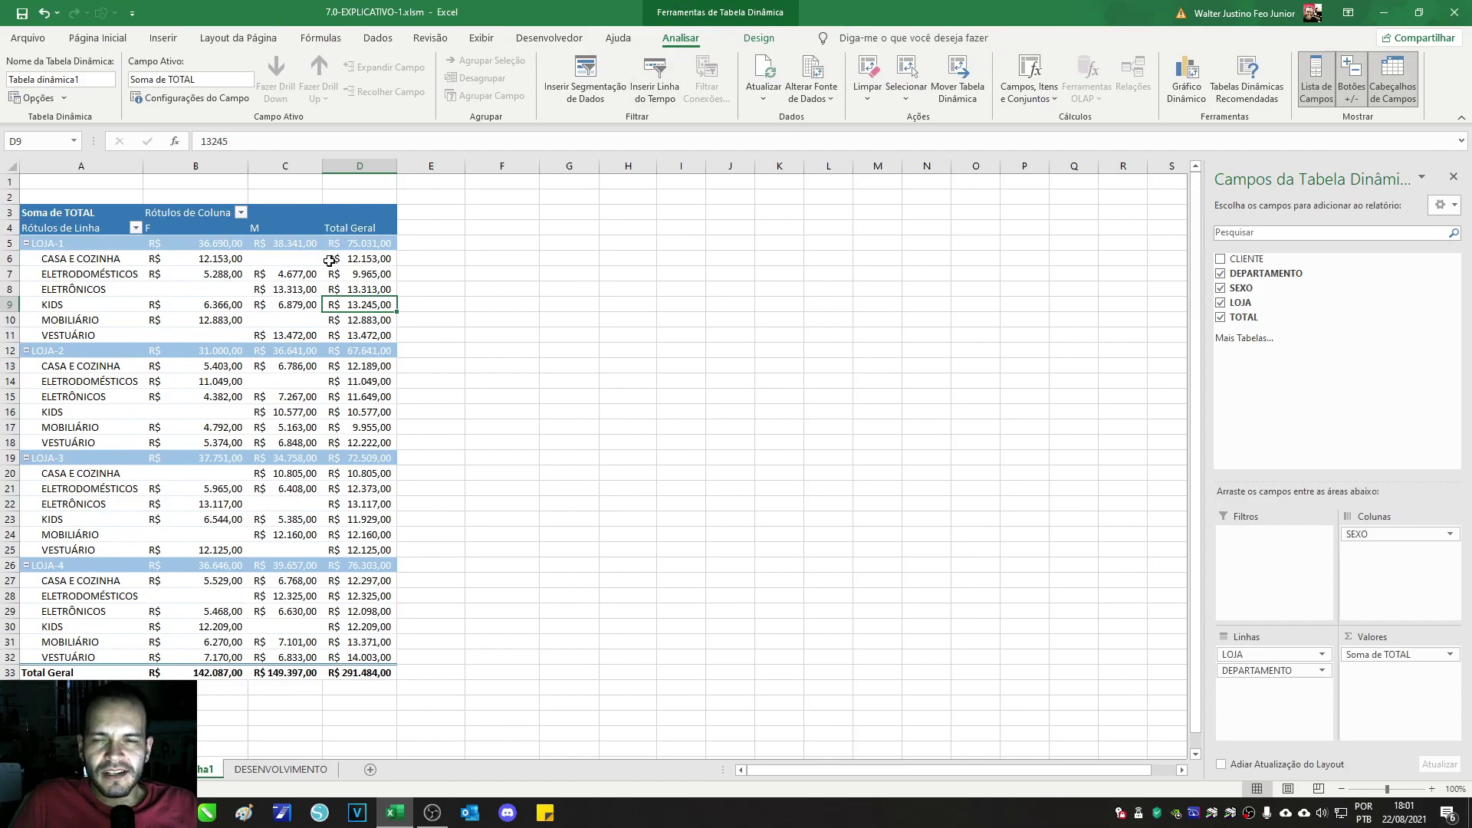
# Step: Insert a DEPARTAMENTO slicer and place it beside the pivot table
pyautogui.click(584, 86)
pyautogui.moveTo(682, 230); pyautogui.dragTo(561, 219)
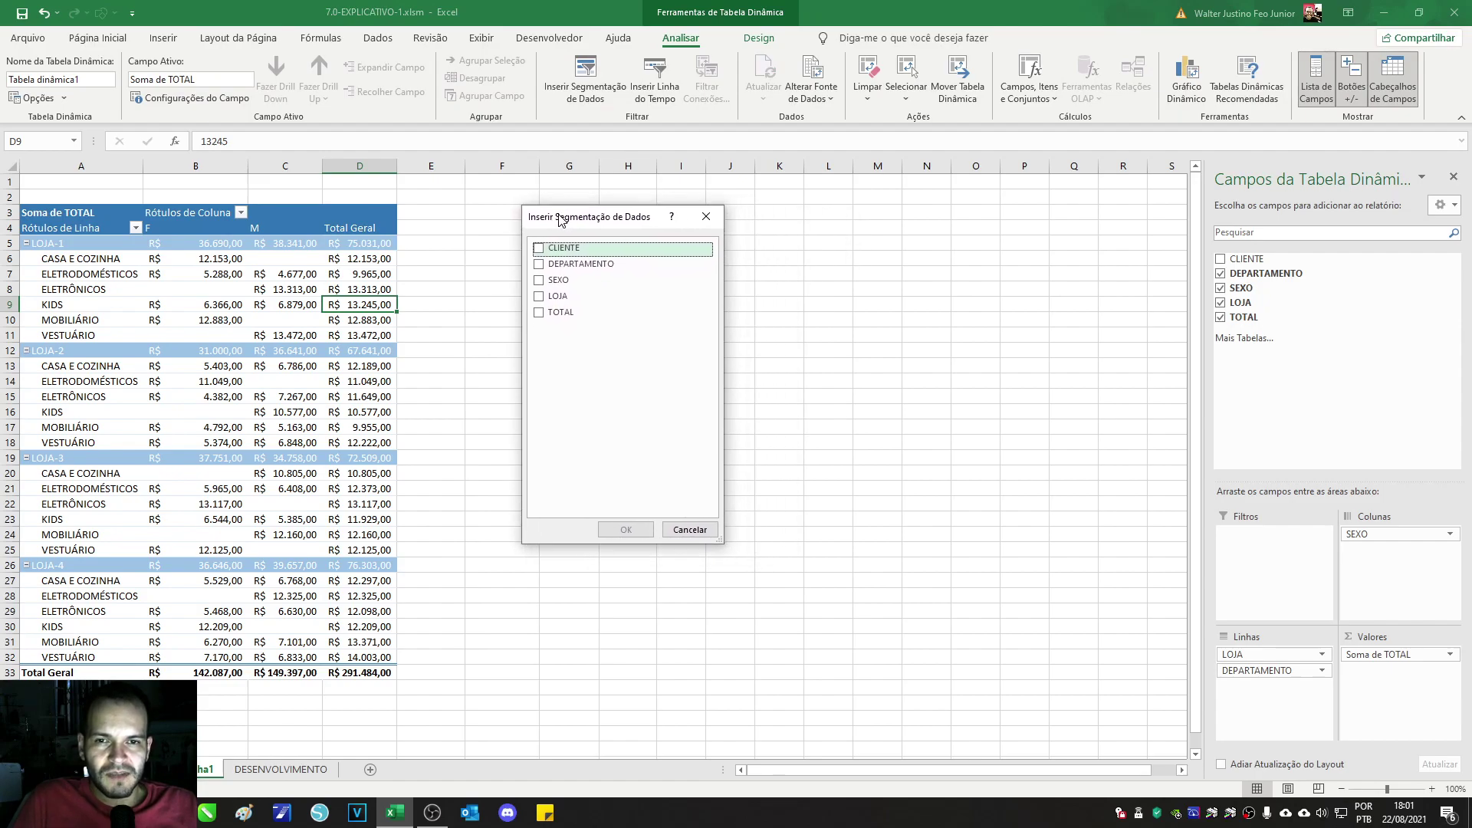
pyautogui.click(540, 264)
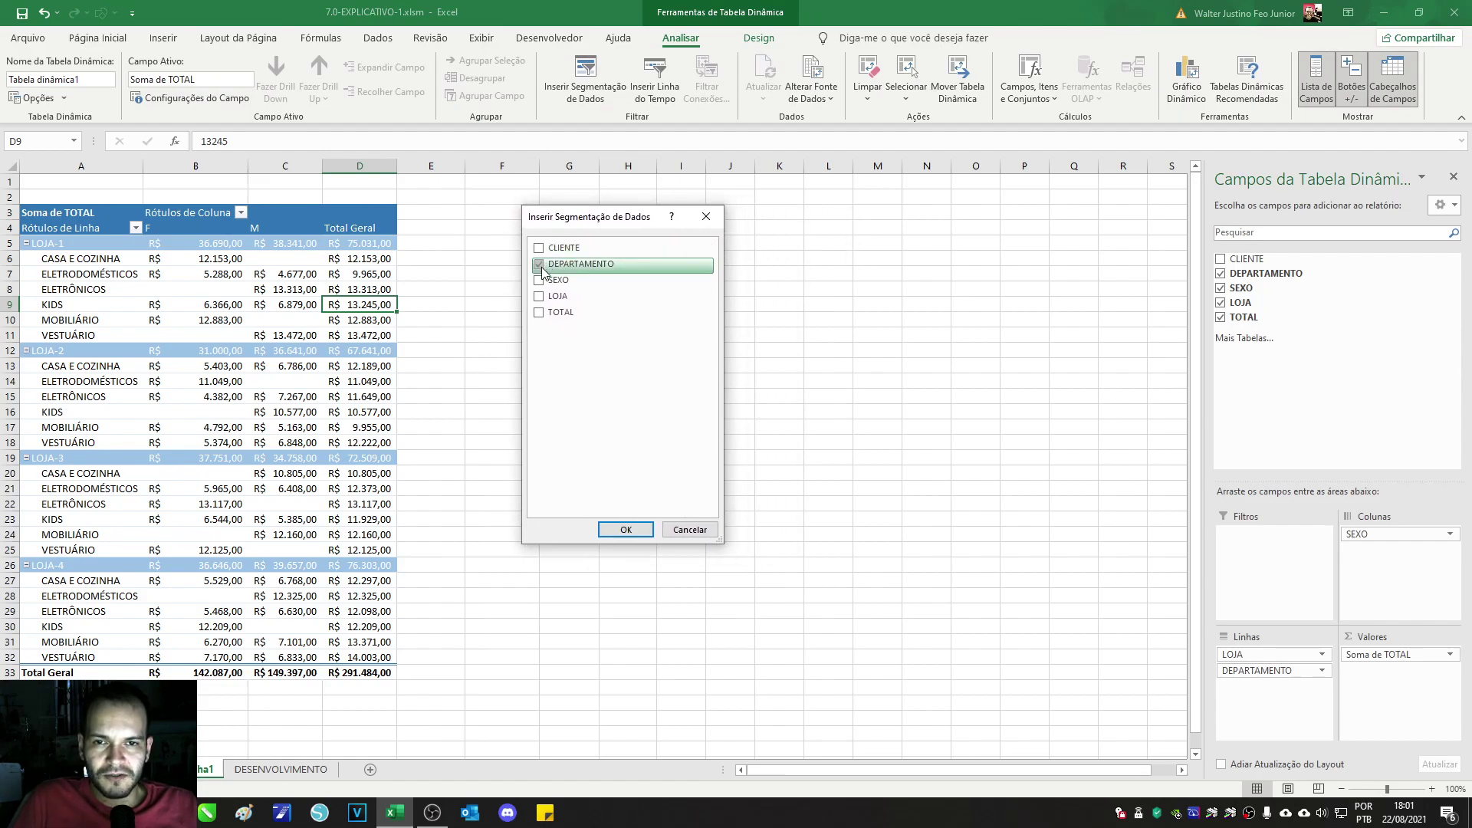
pyautogui.click(624, 530)
pyautogui.moveTo(589, 379); pyautogui.dragTo(456, 215)
# Step: Test the slicer with CASA E COZINHA and ELETRODOMÉSTICOS, then clear its filter
pyautogui.click(453, 244)
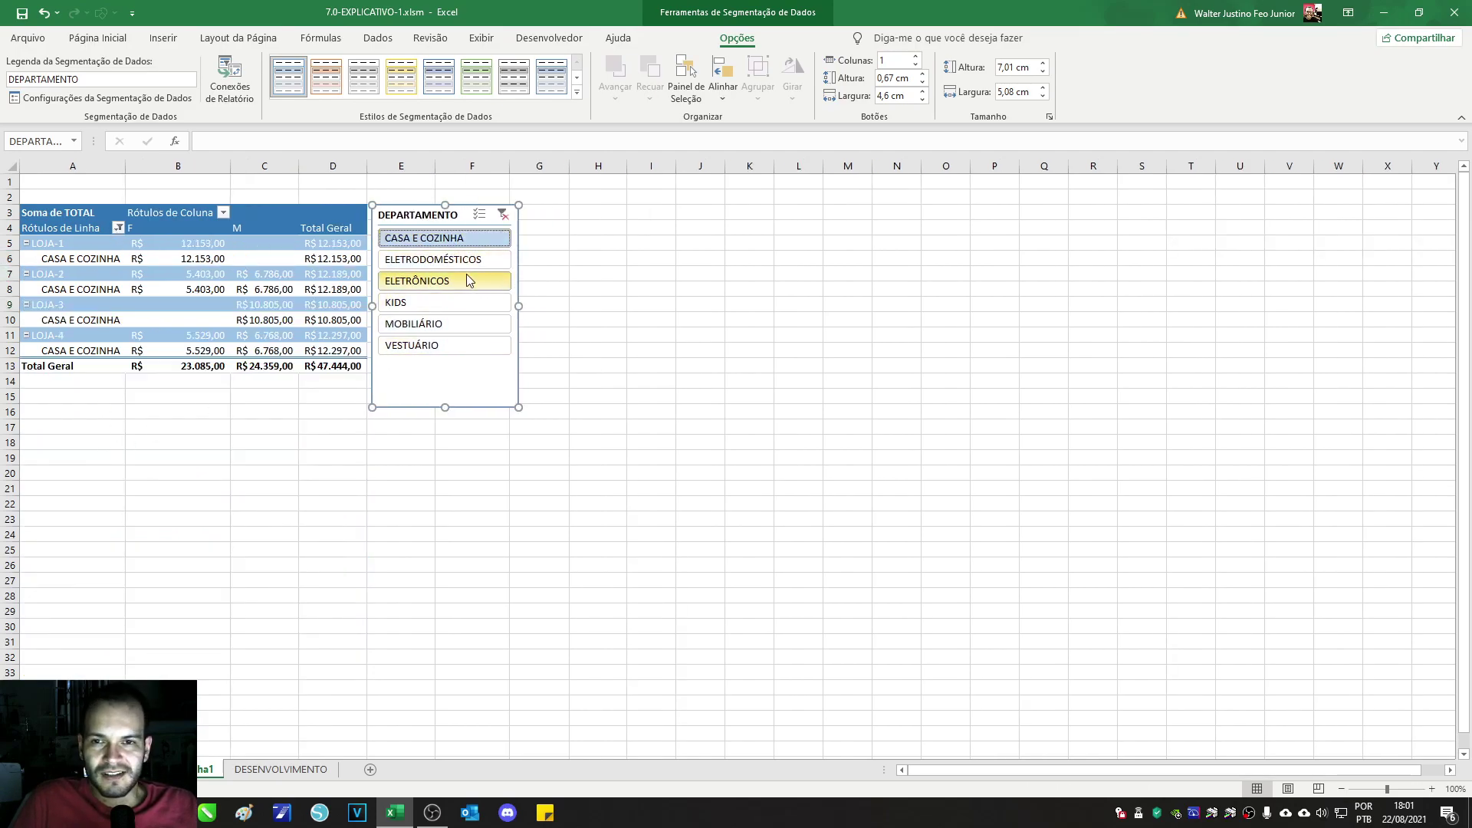
pyautogui.click(462, 261)
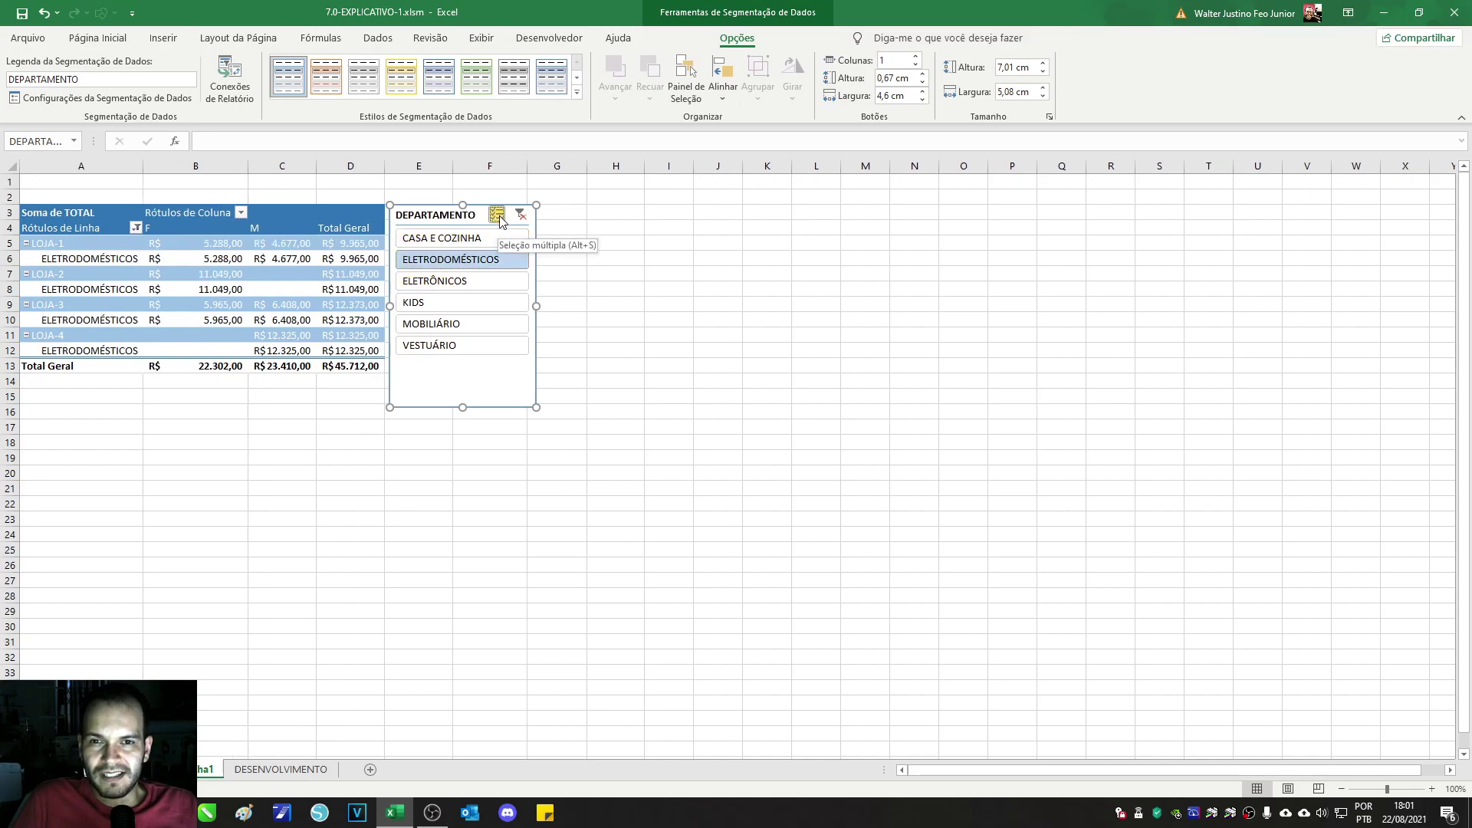
pyautogui.click(497, 215)
pyautogui.click(479, 239)
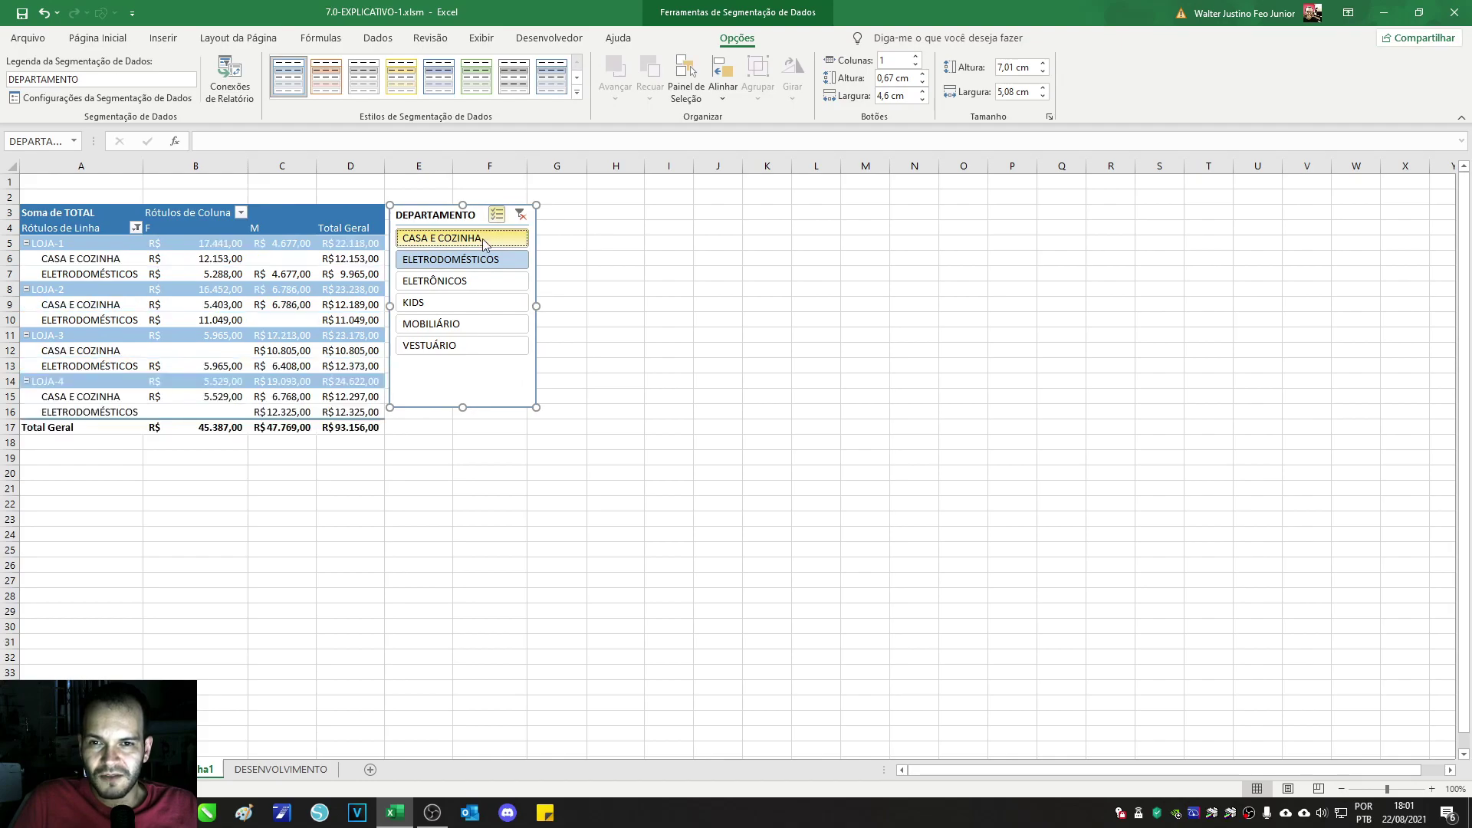
pyautogui.click(483, 259)
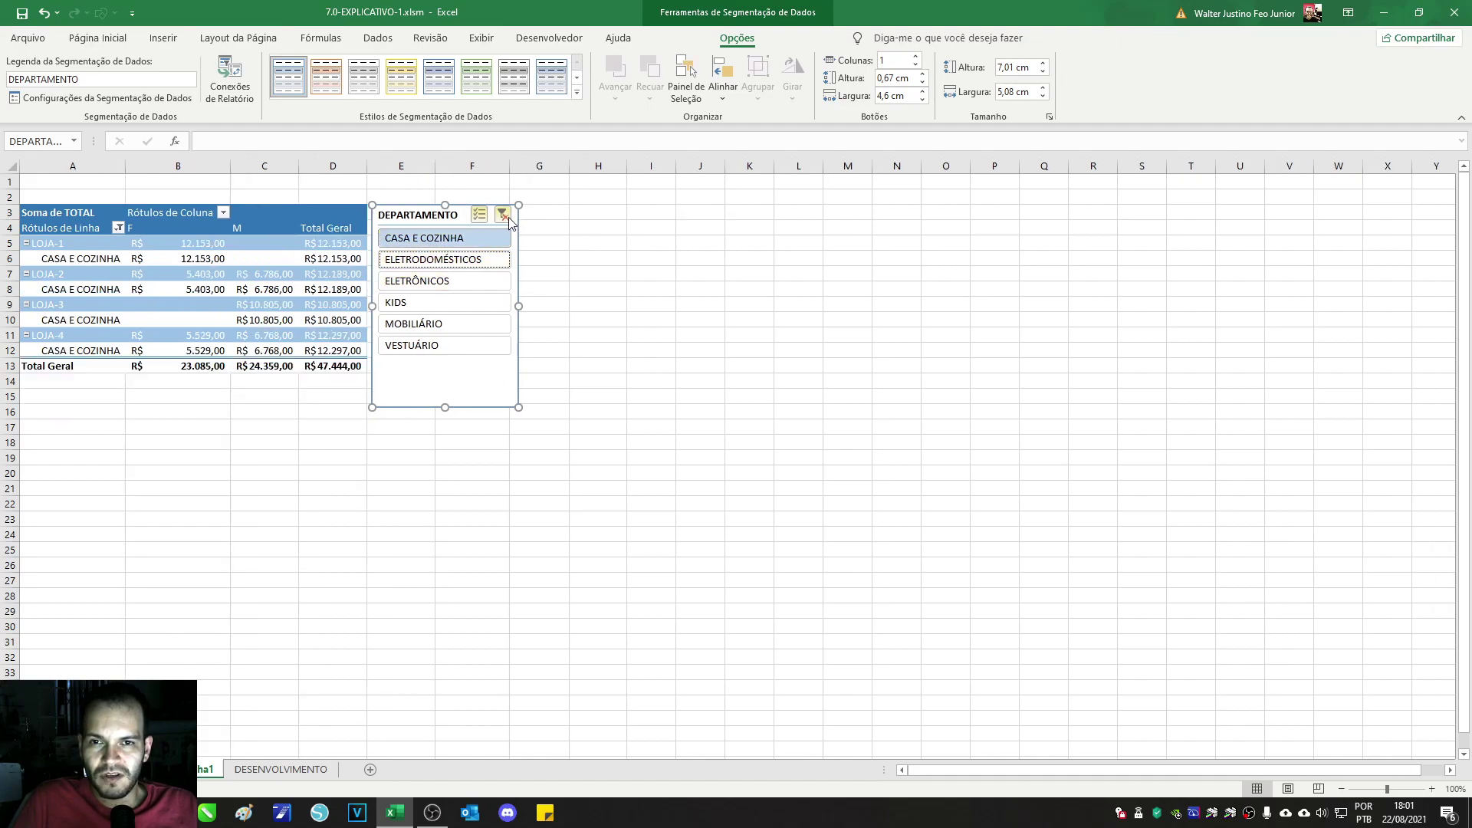
pyautogui.click(503, 215)
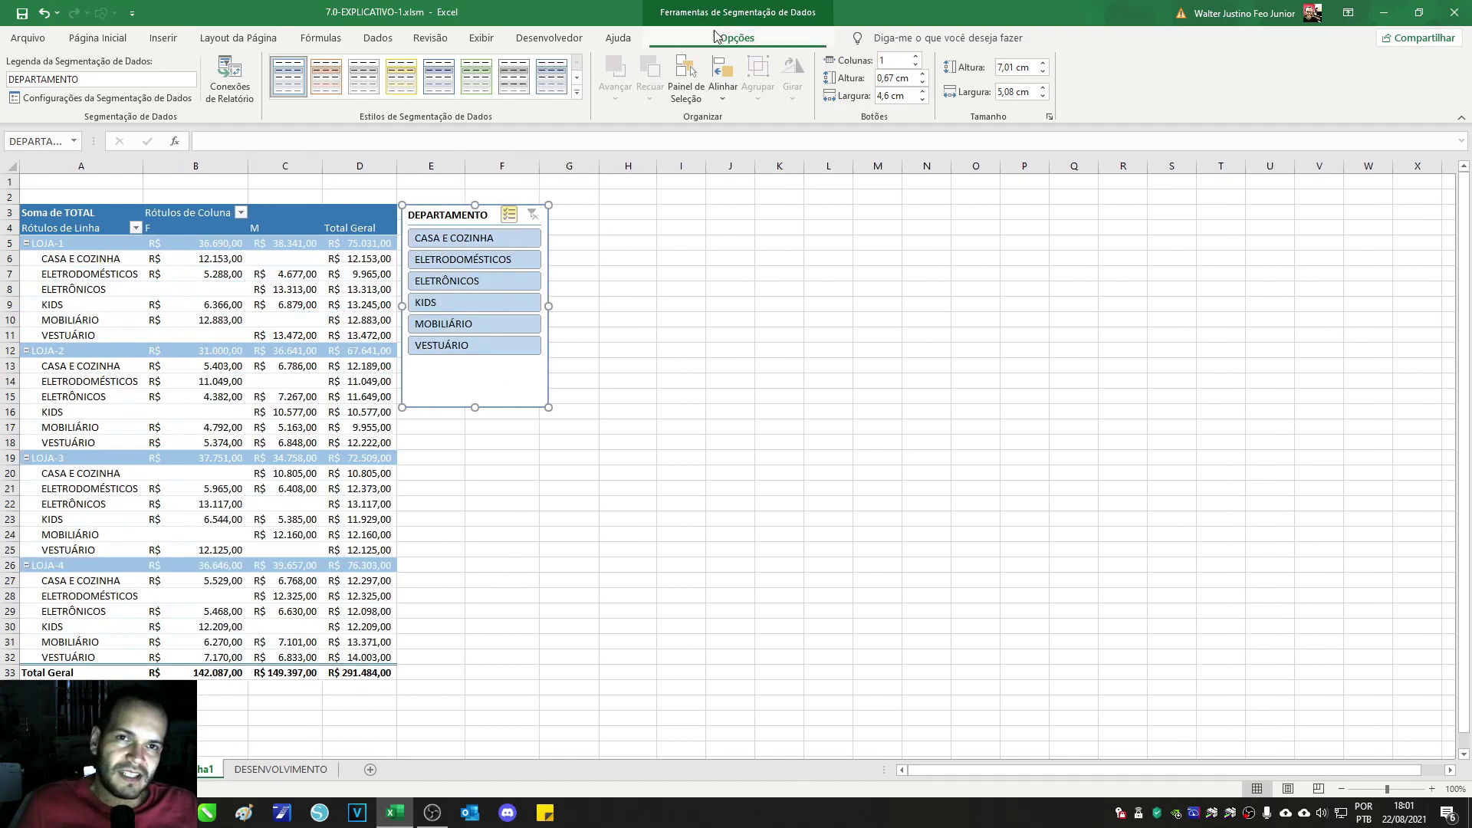
pyautogui.click(286, 258)
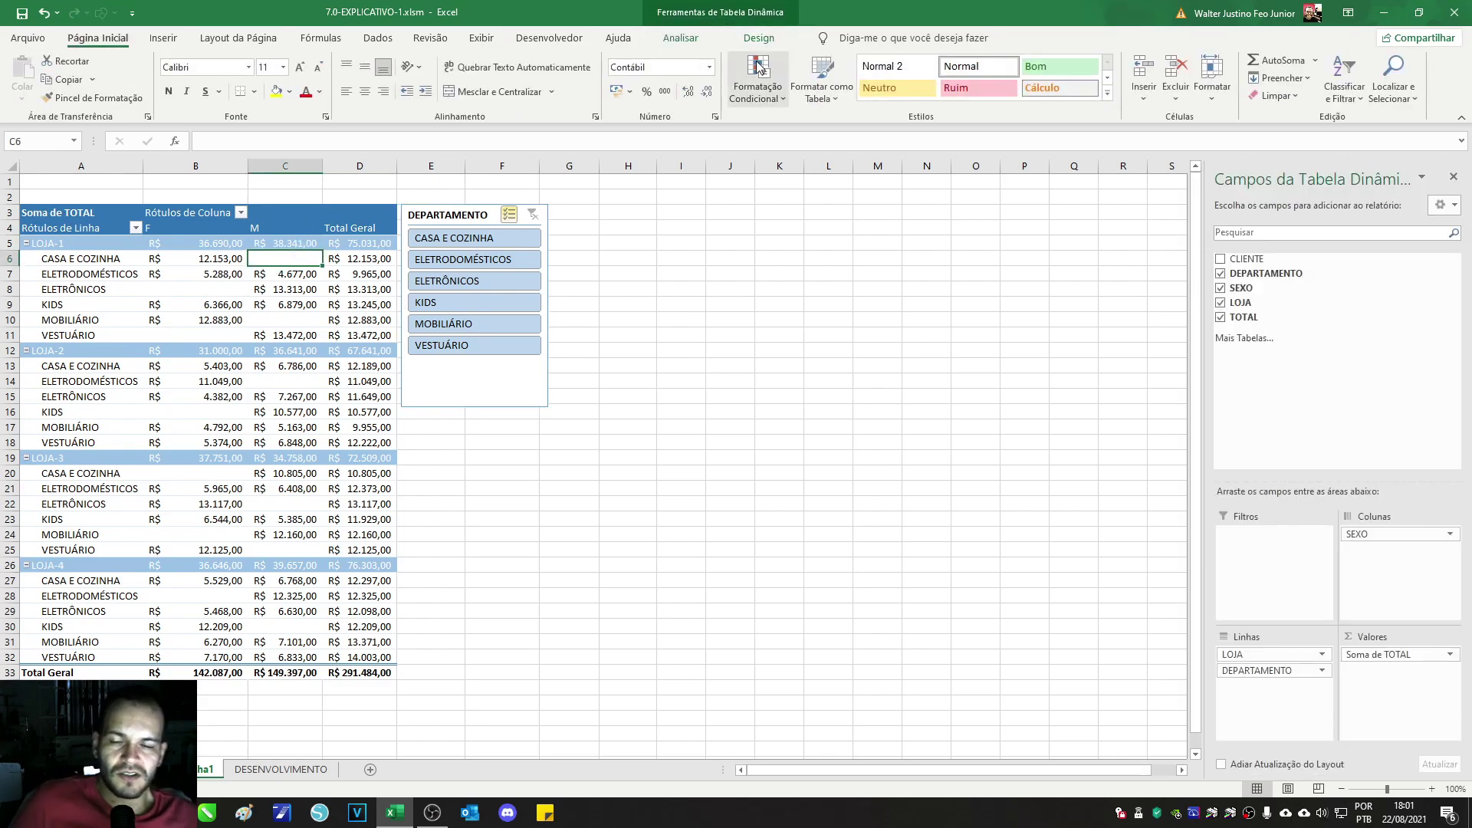
# Step: Toggle CASA E COZINHA in the slicer, then view the GRÁFICOS DINÂMICOS SIMPLES topic on CONTEÚDO
pyautogui.click(706, 40)
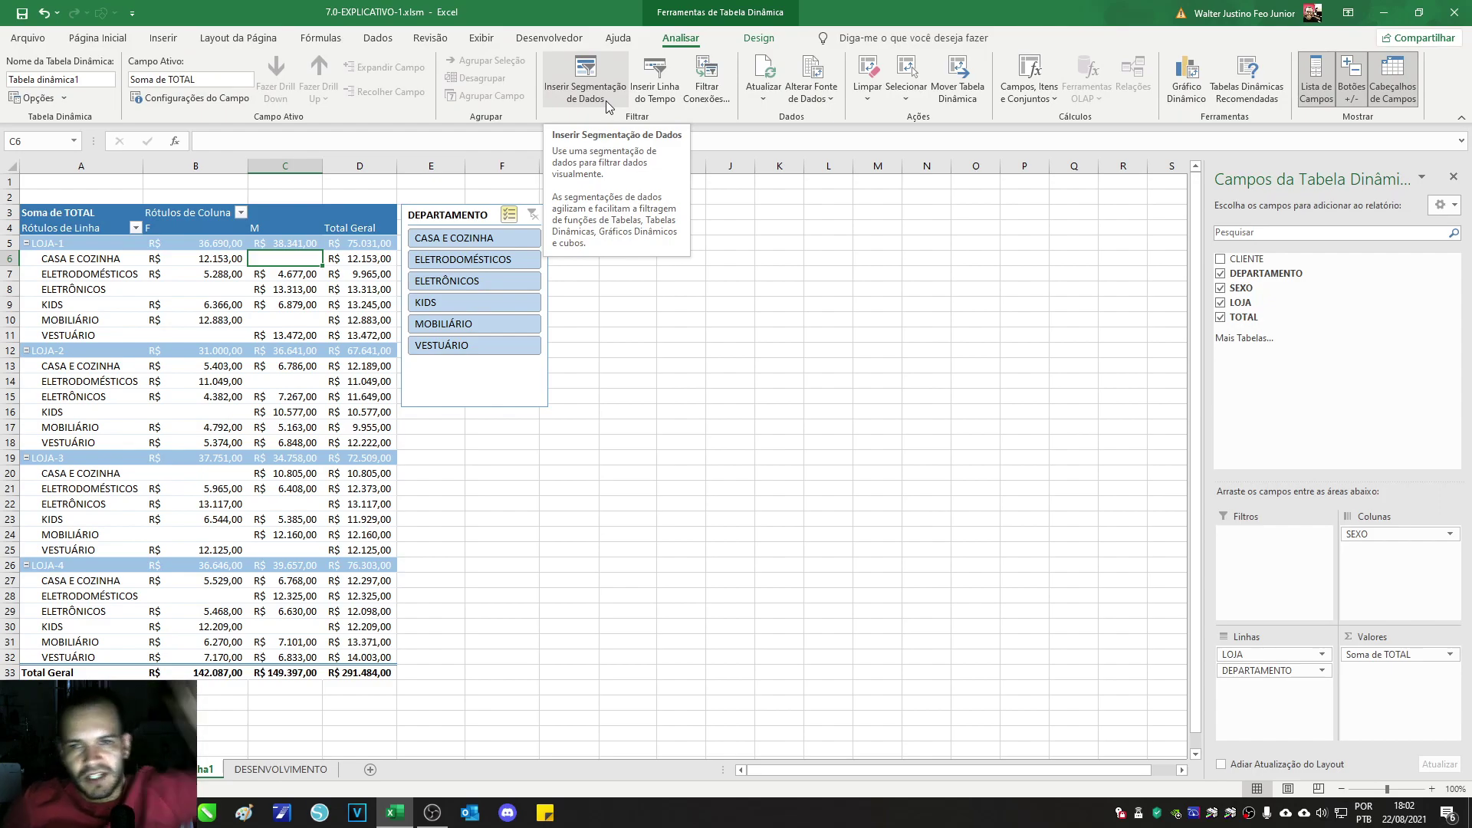
pyautogui.click(481, 239)
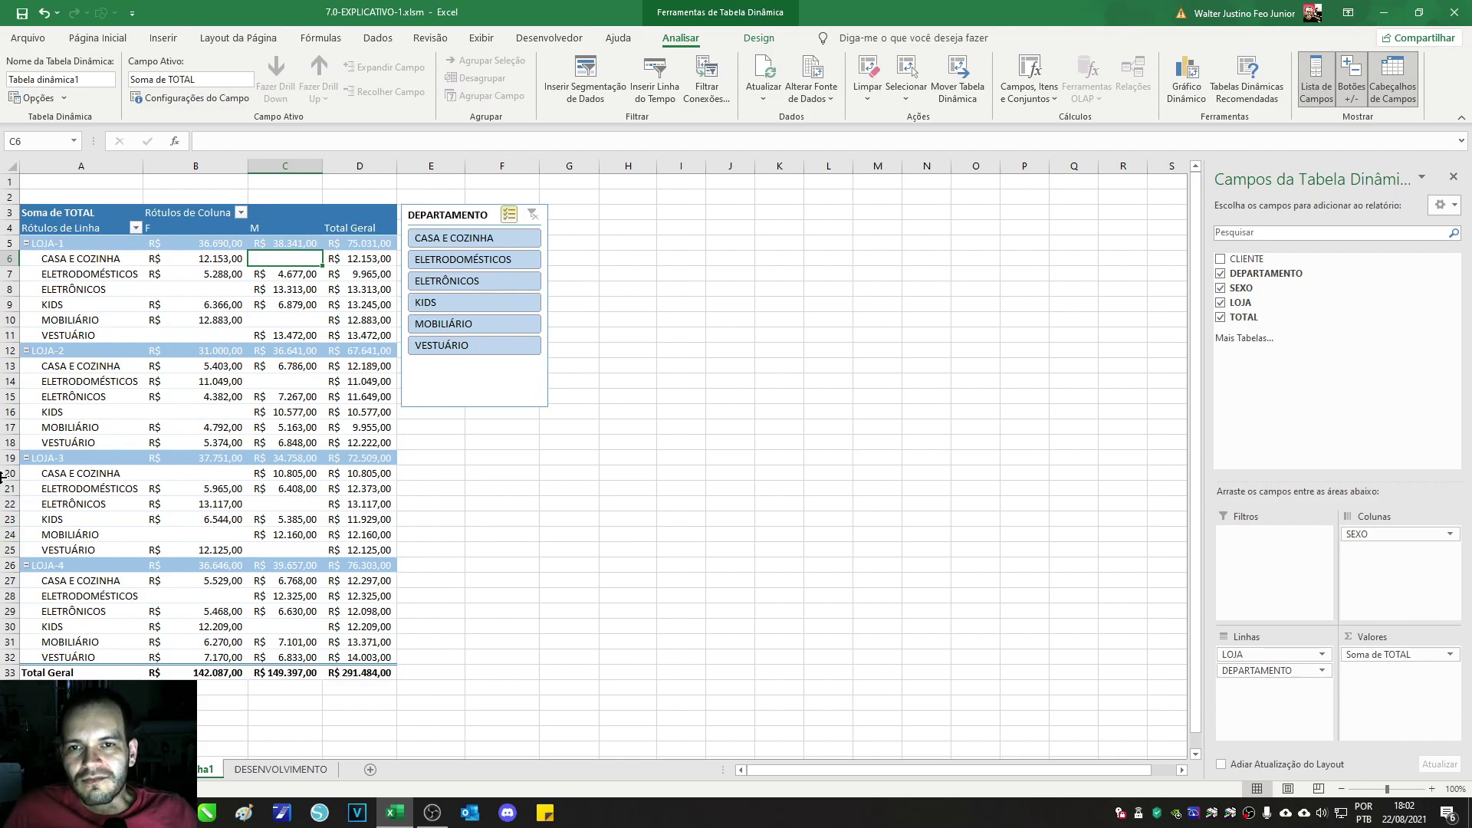
pyautogui.click(120, 769)
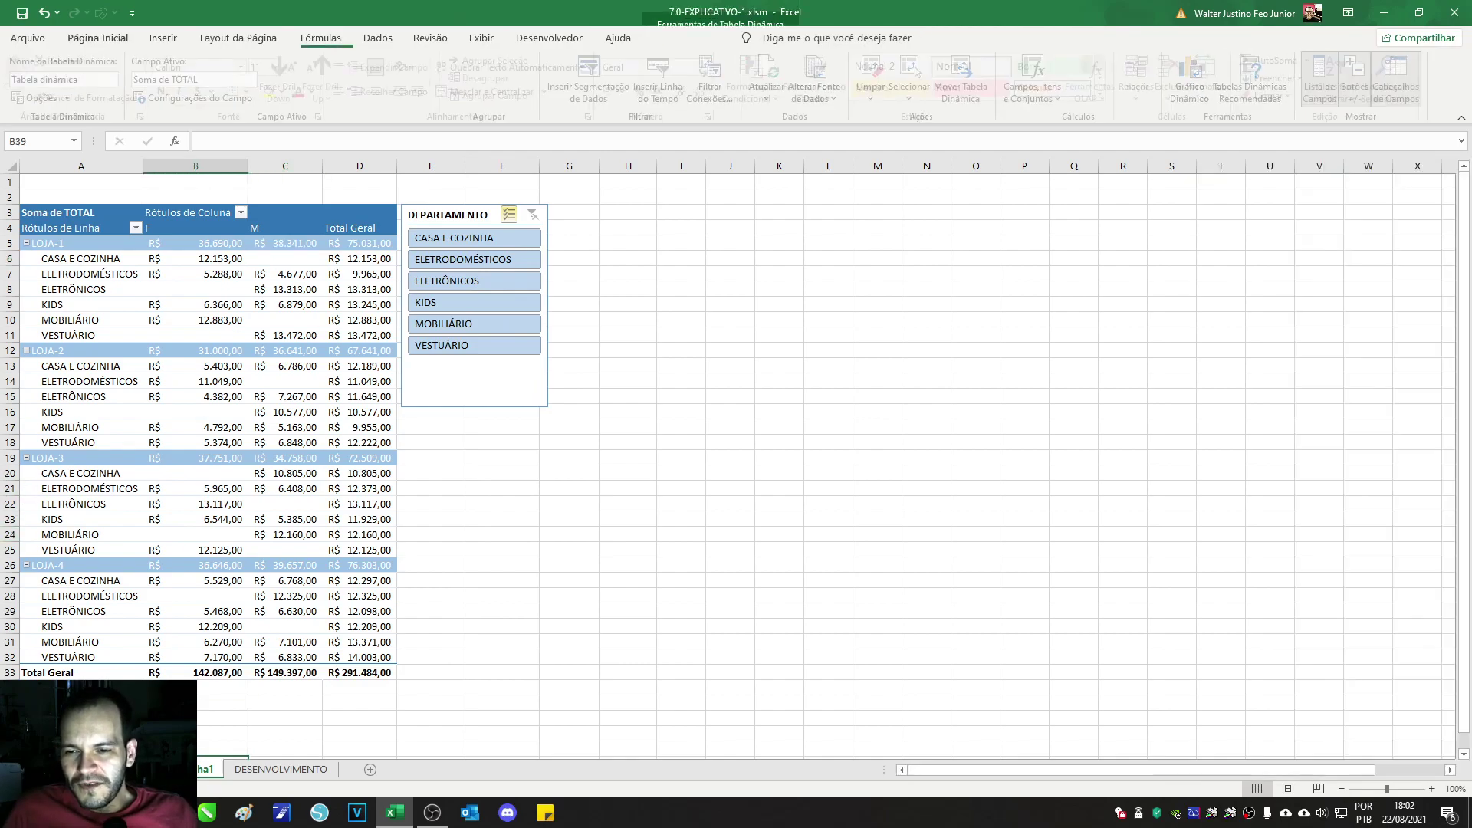
pyautogui.click(221, 555)
pyautogui.click(220, 539)
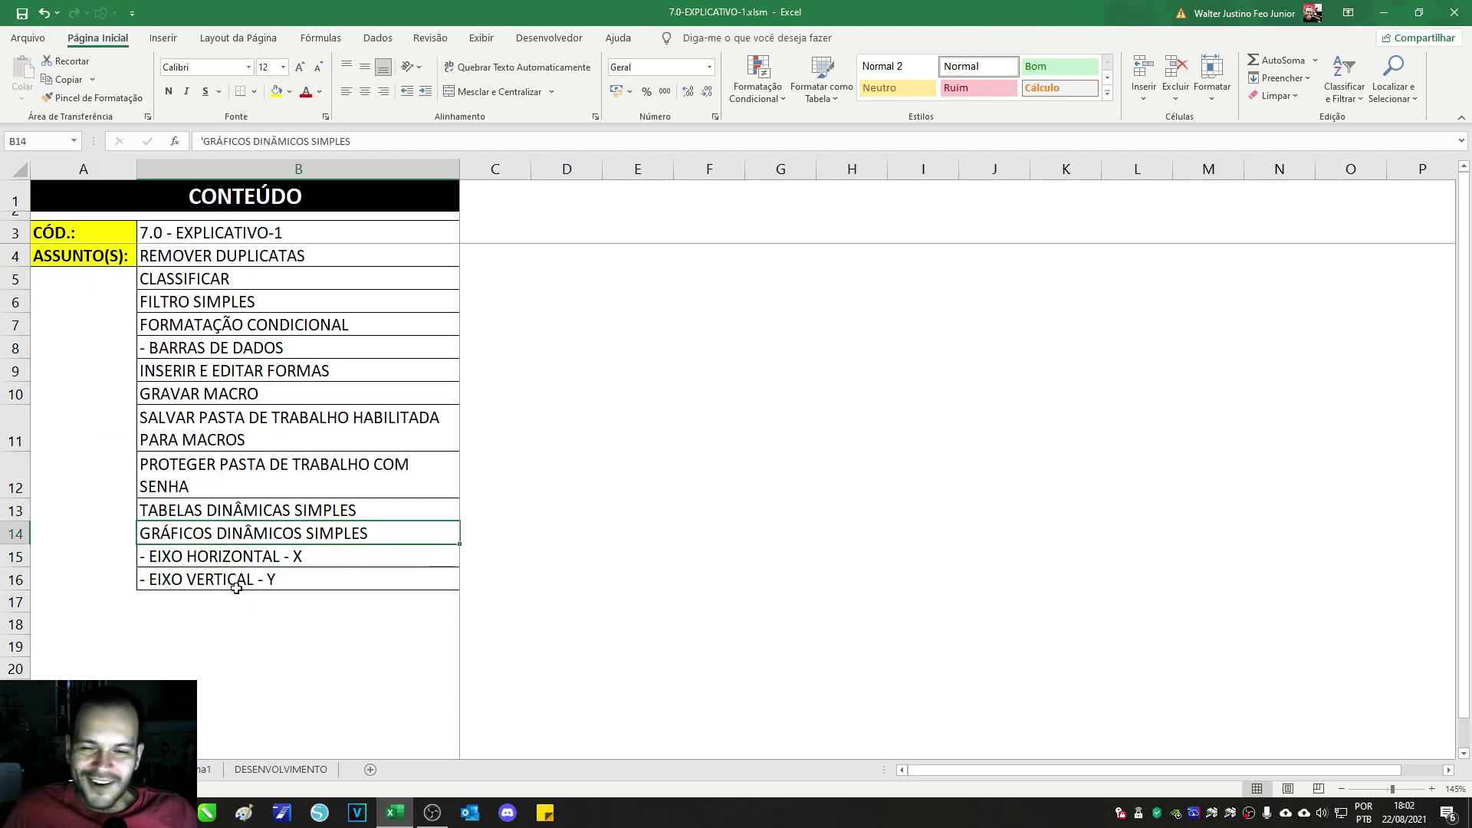
# Step: Return briefly to the pivot, then select cell B744 below the DESENVOLVIMENTO data
pyautogui.click(281, 769)
pyautogui.click(204, 769)
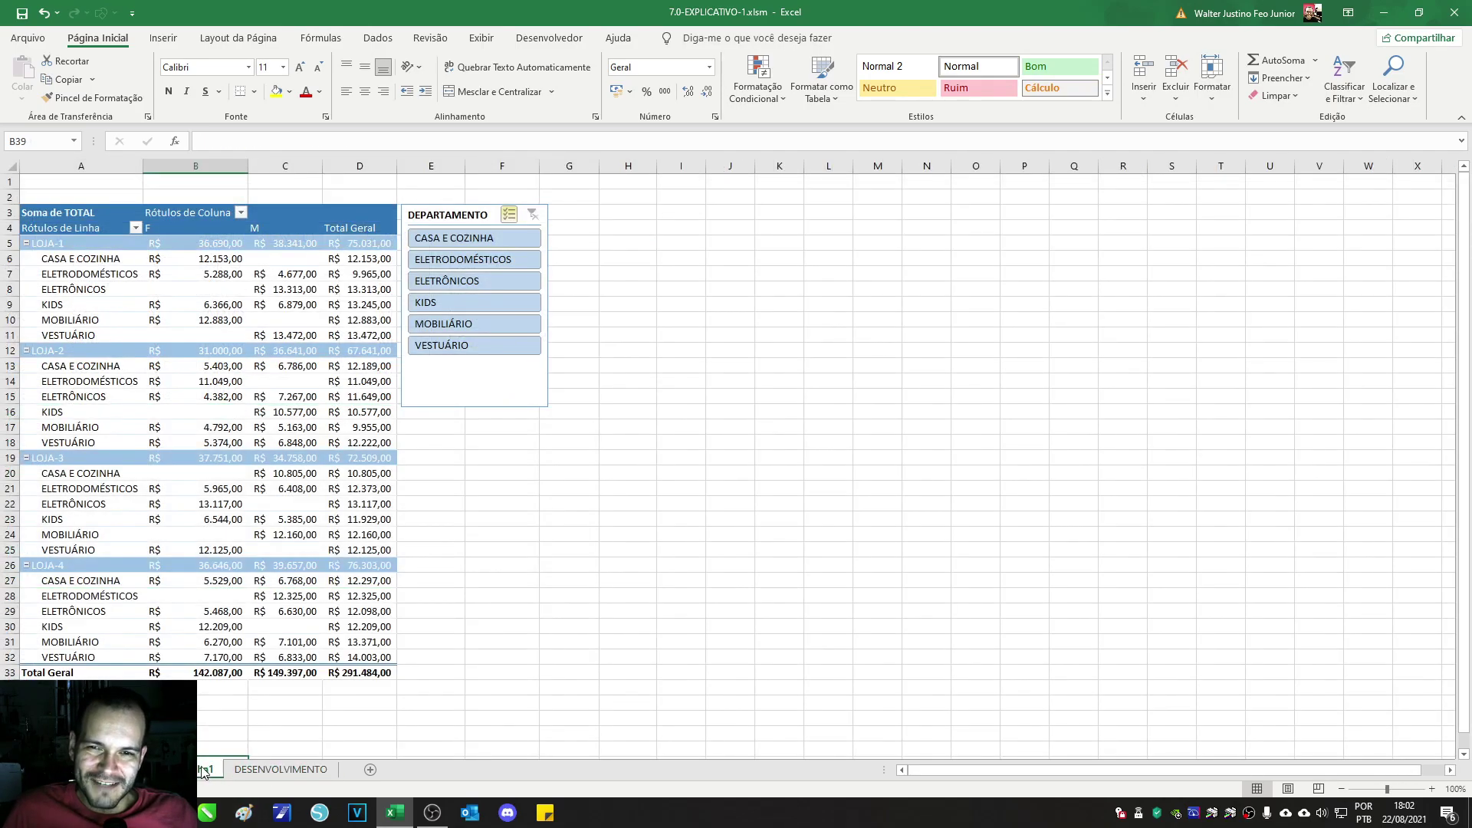
pyautogui.click(240, 364)
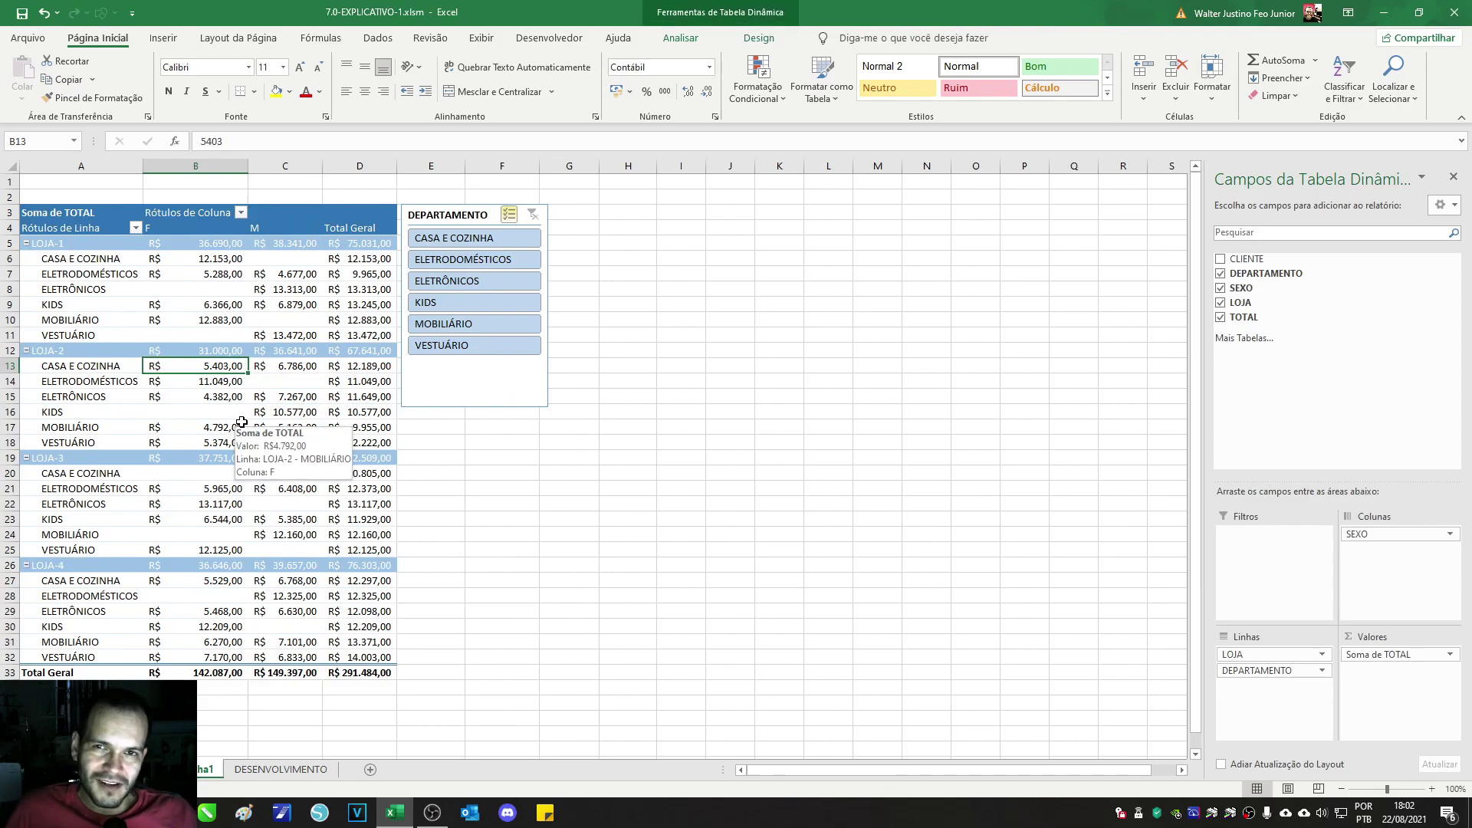
pyautogui.click(123, 770)
pyautogui.click(308, 770)
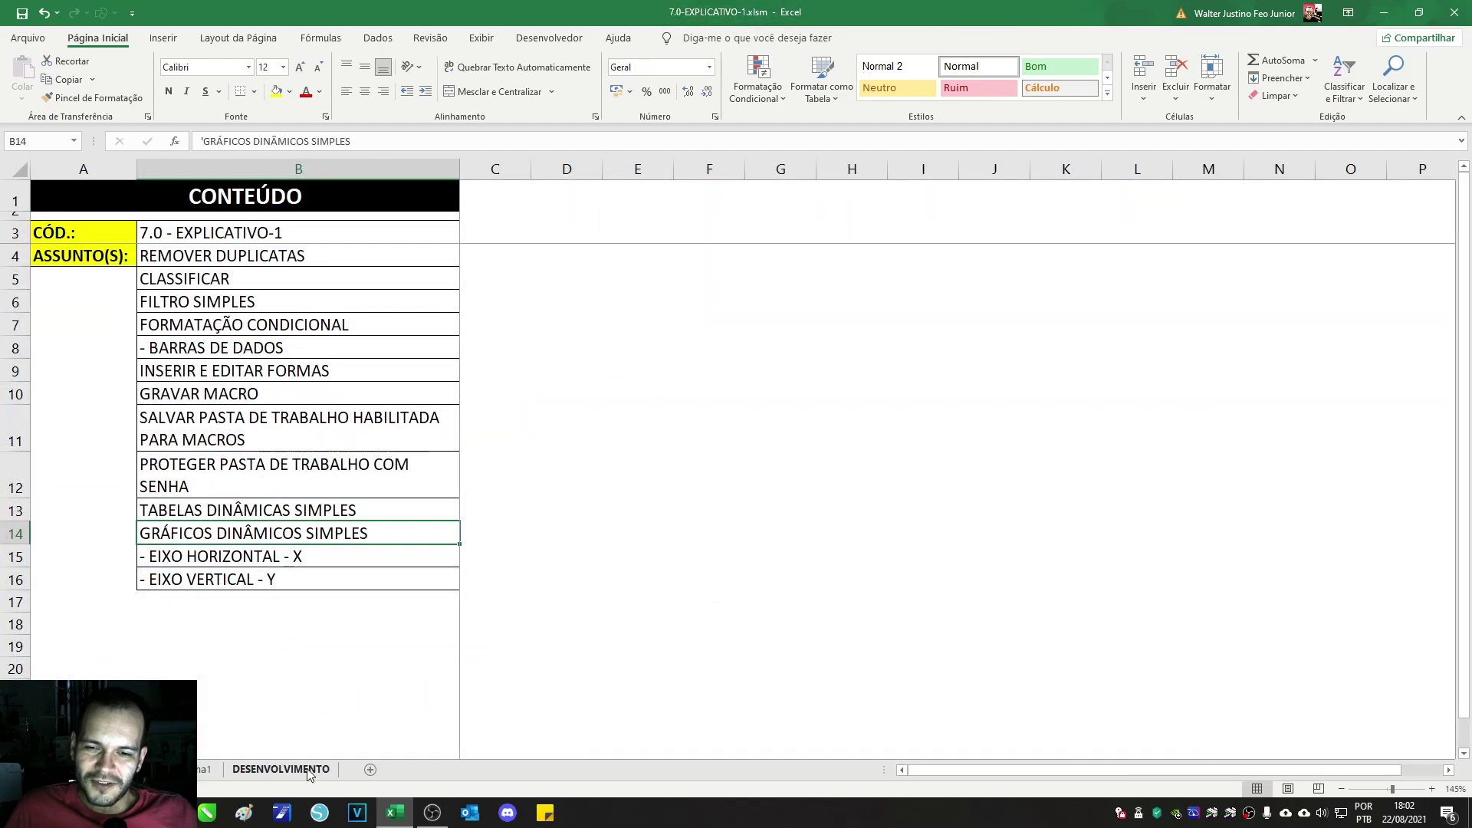
pyautogui.click(256, 414)
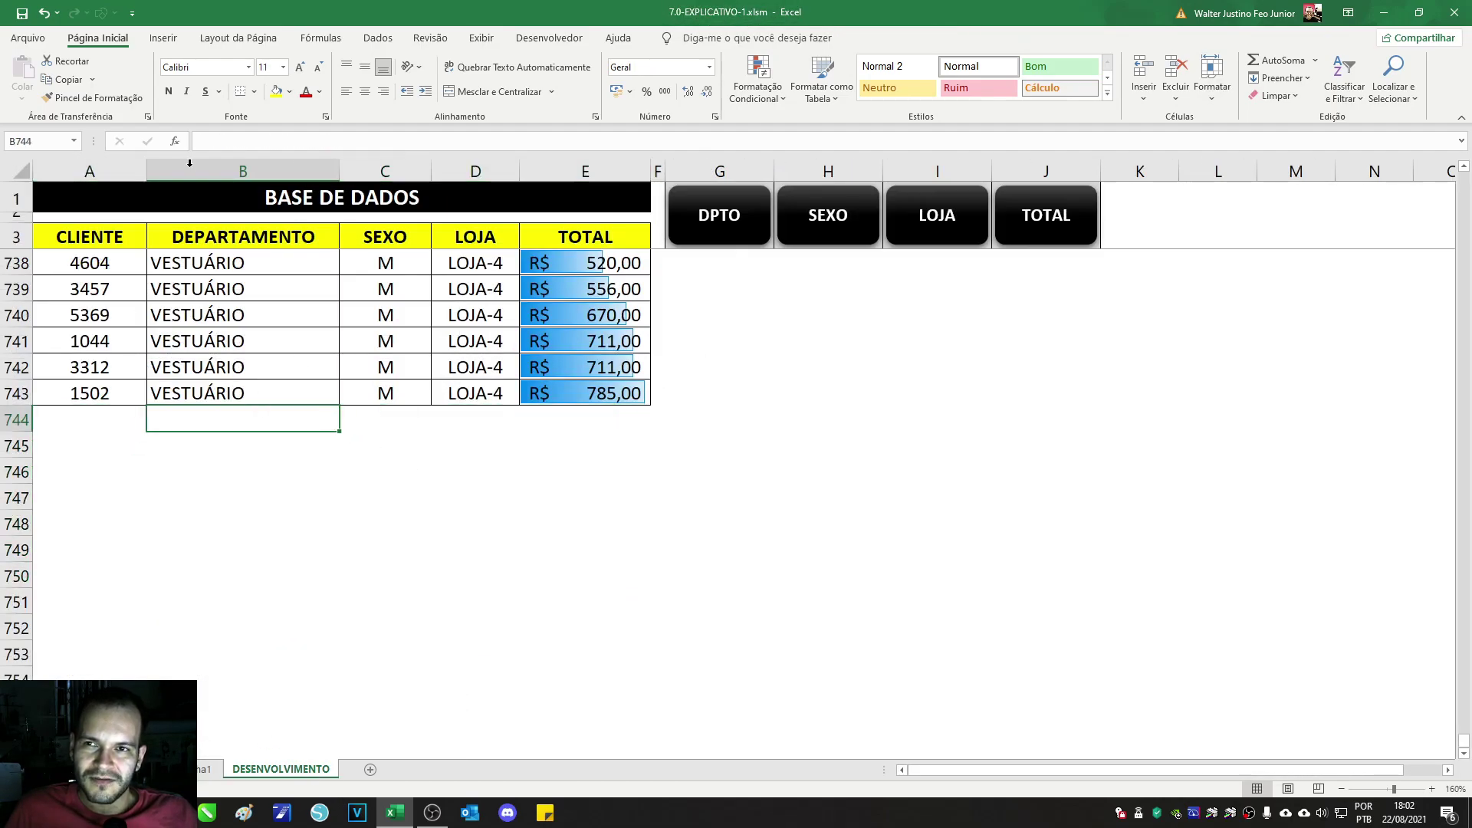
# Step: Insert a Gráfico Dinâmico e Tabela Dinâmica at B744 on the existing sheet
pyautogui.click(163, 37)
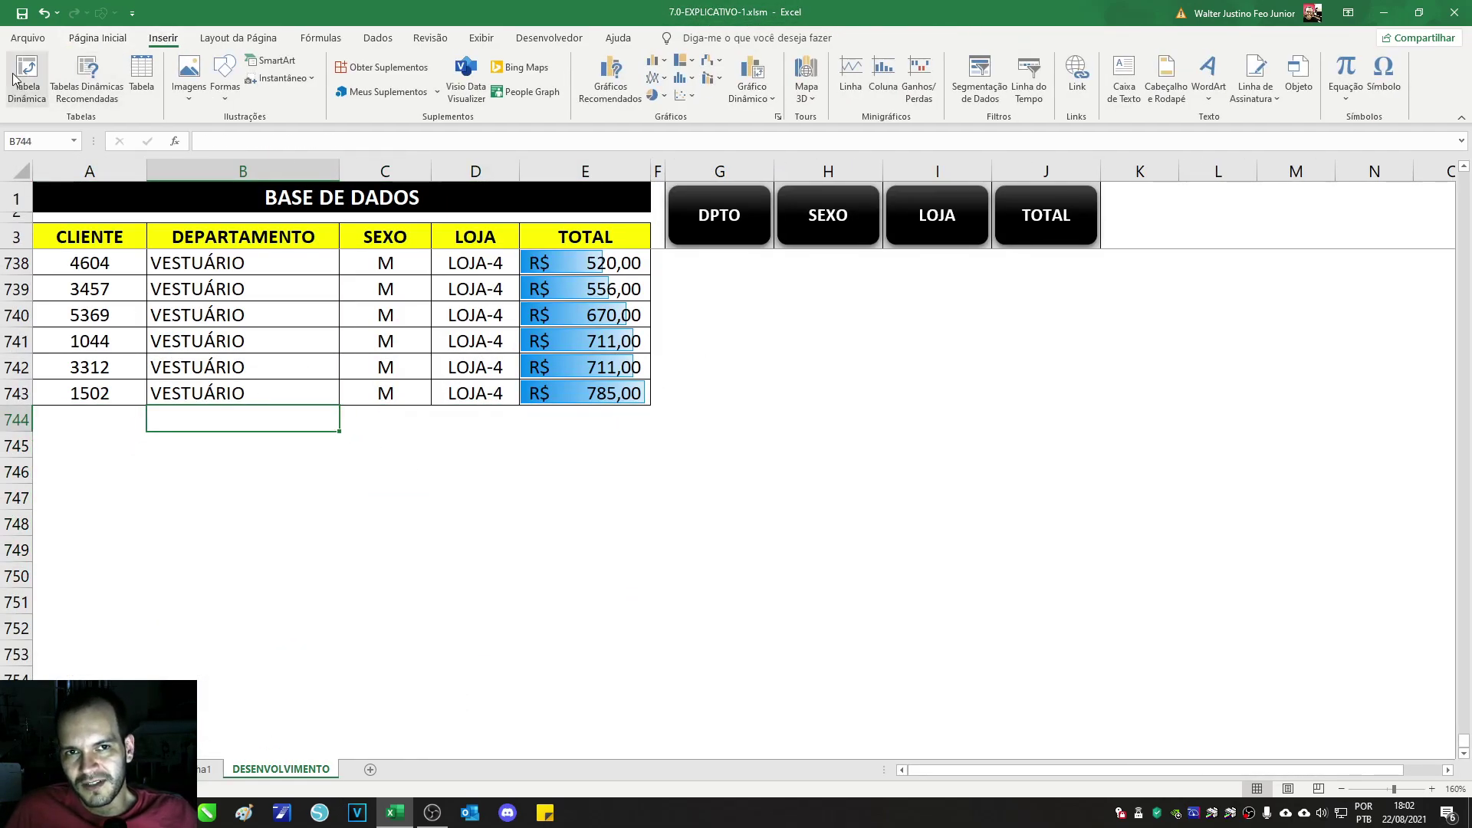
pyautogui.click(762, 91)
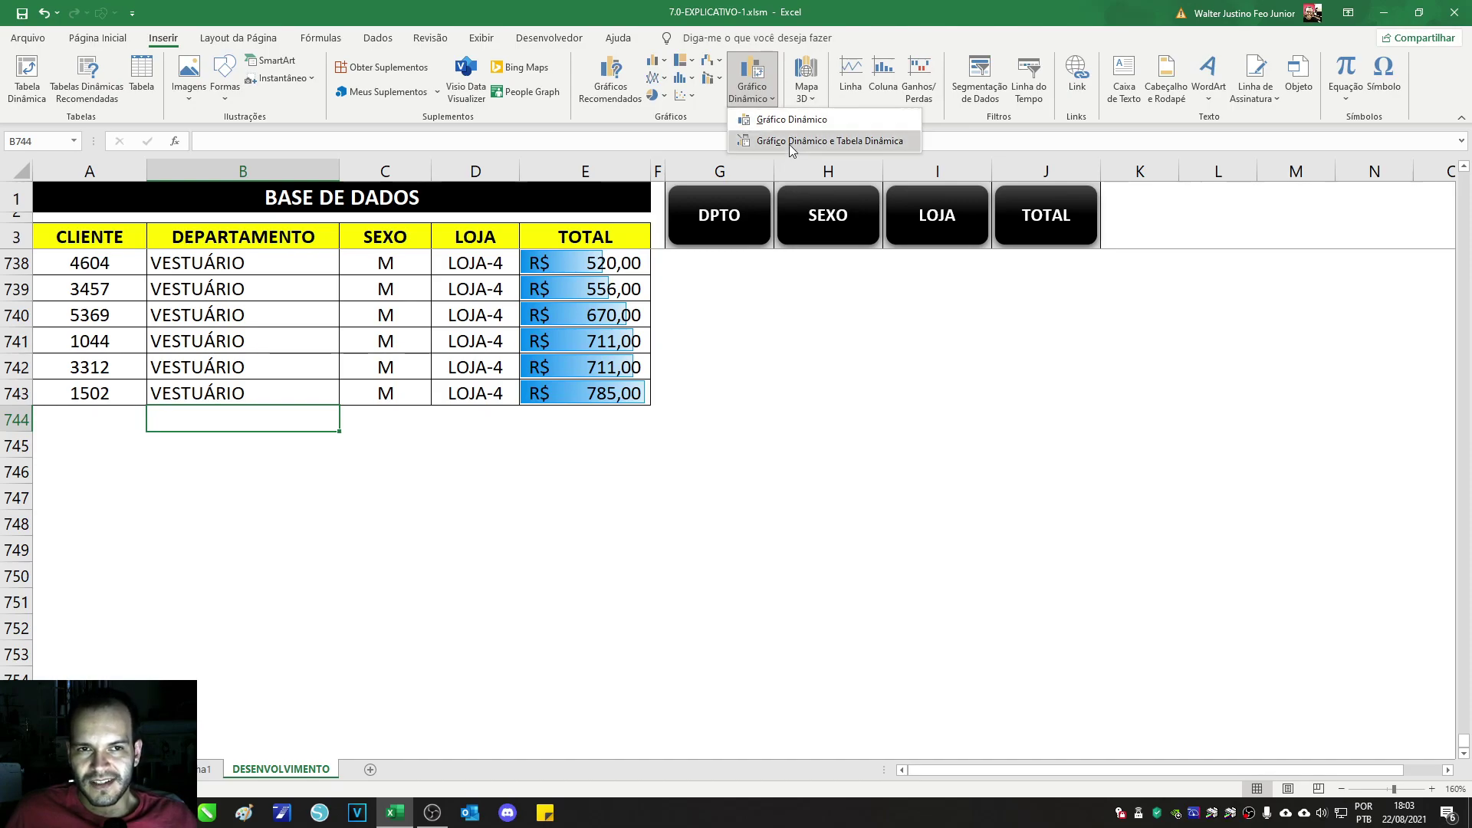
pyautogui.click(790, 143)
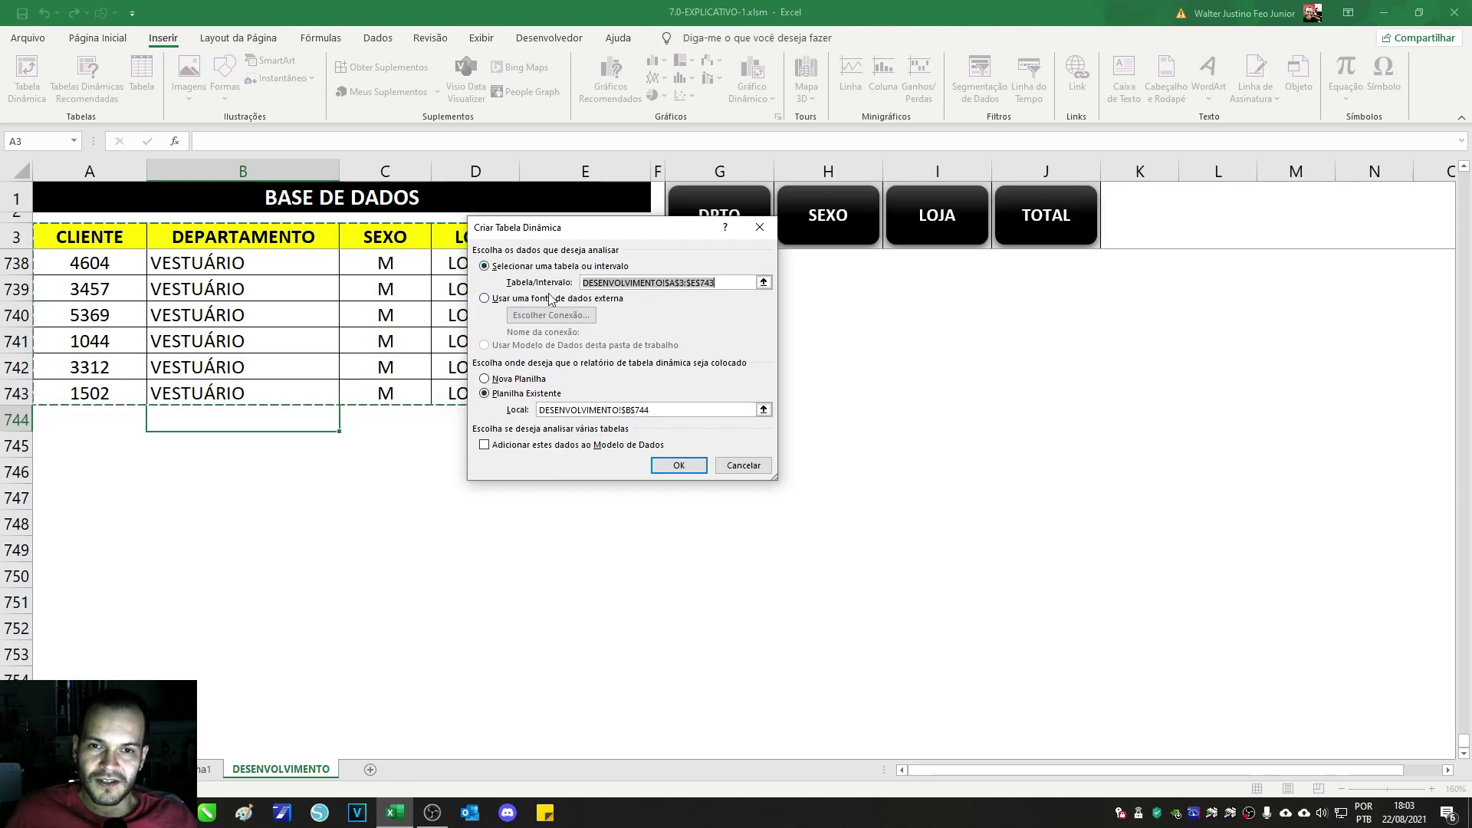
pyautogui.click(658, 468)
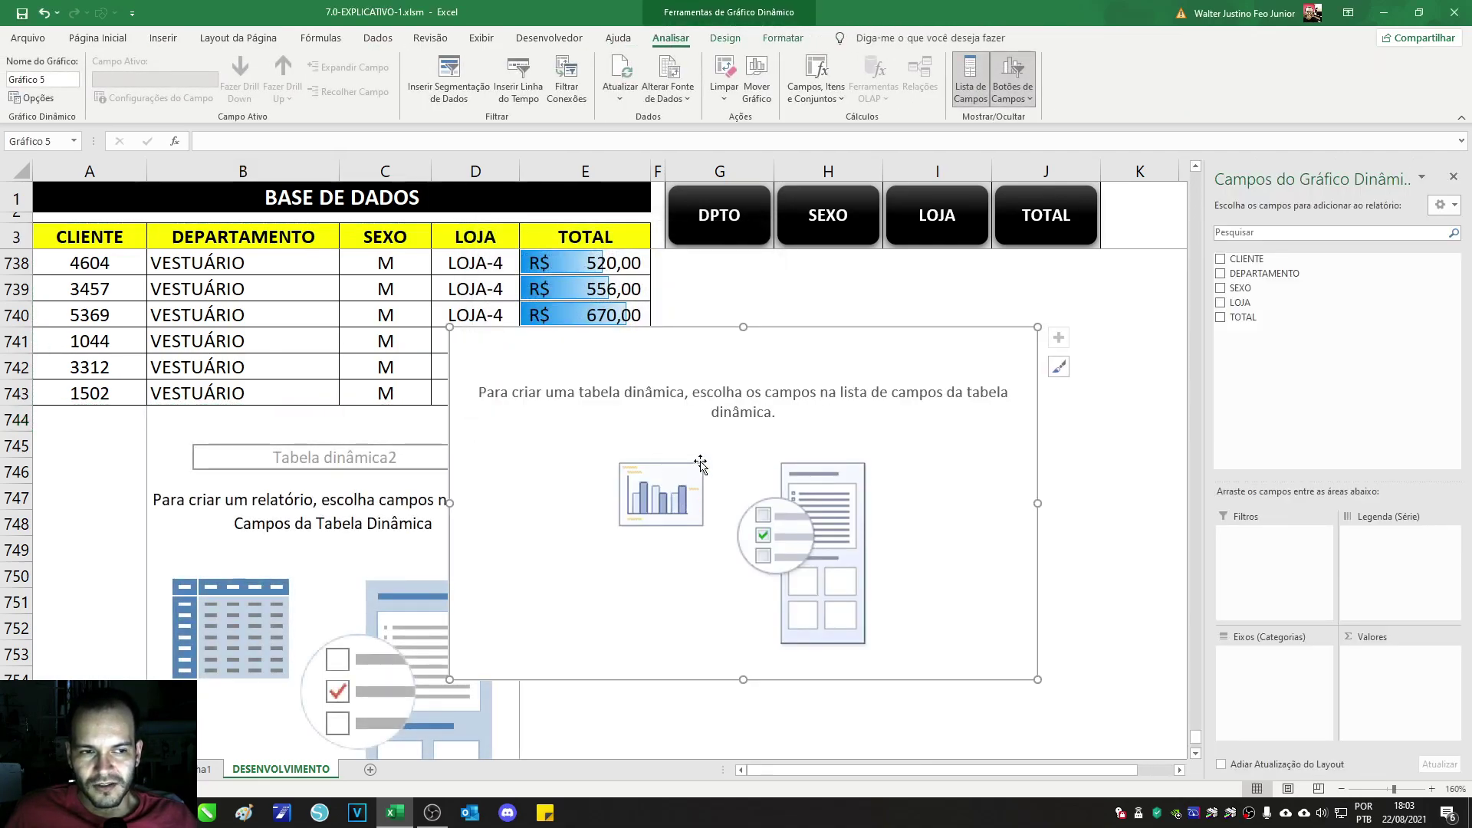
# Step: Delete the empty pivot chart and close the PivotTable Fields pane
pyautogui.press('Delete')
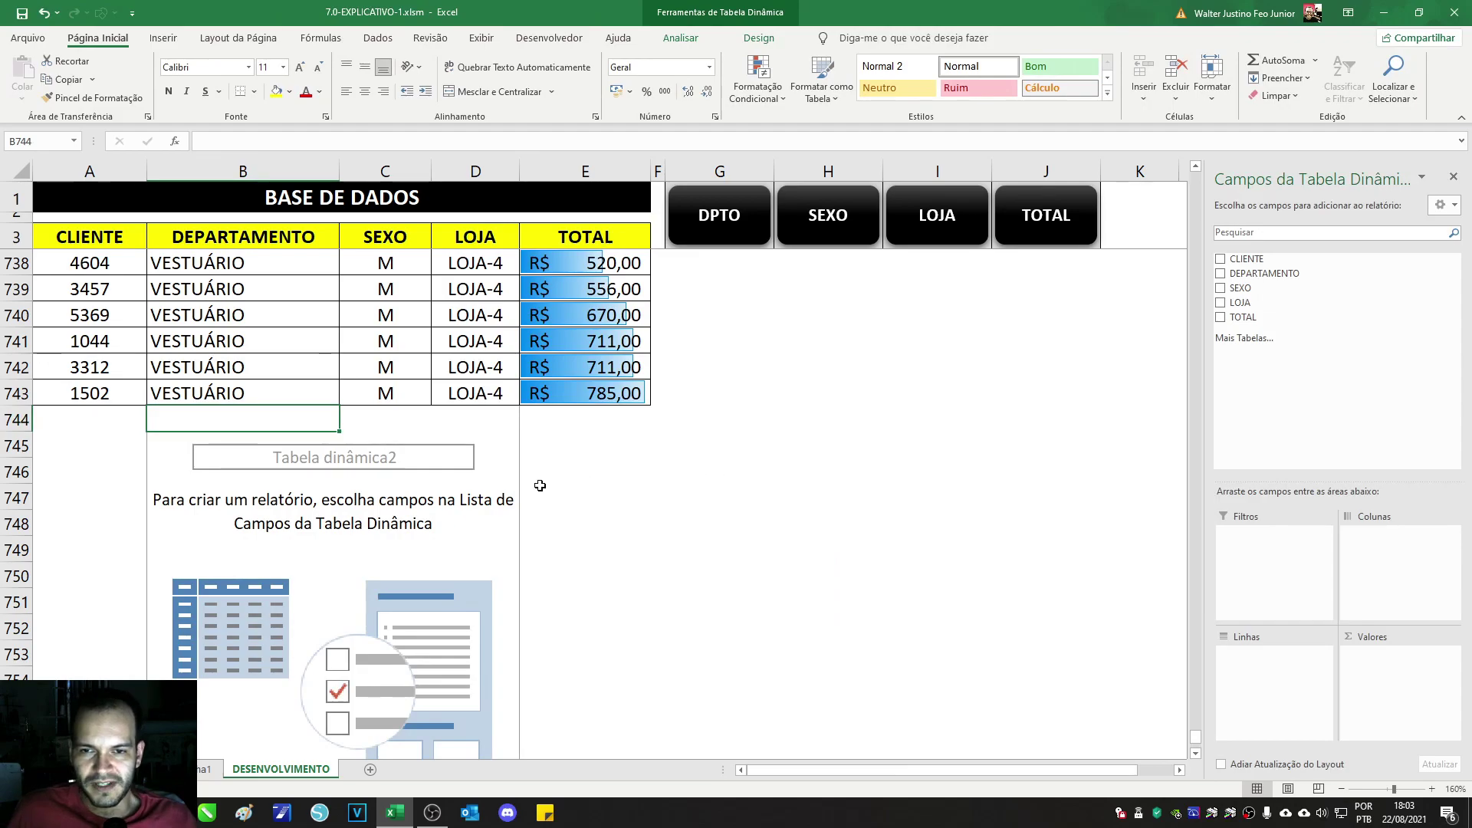
pyautogui.click(448, 493)
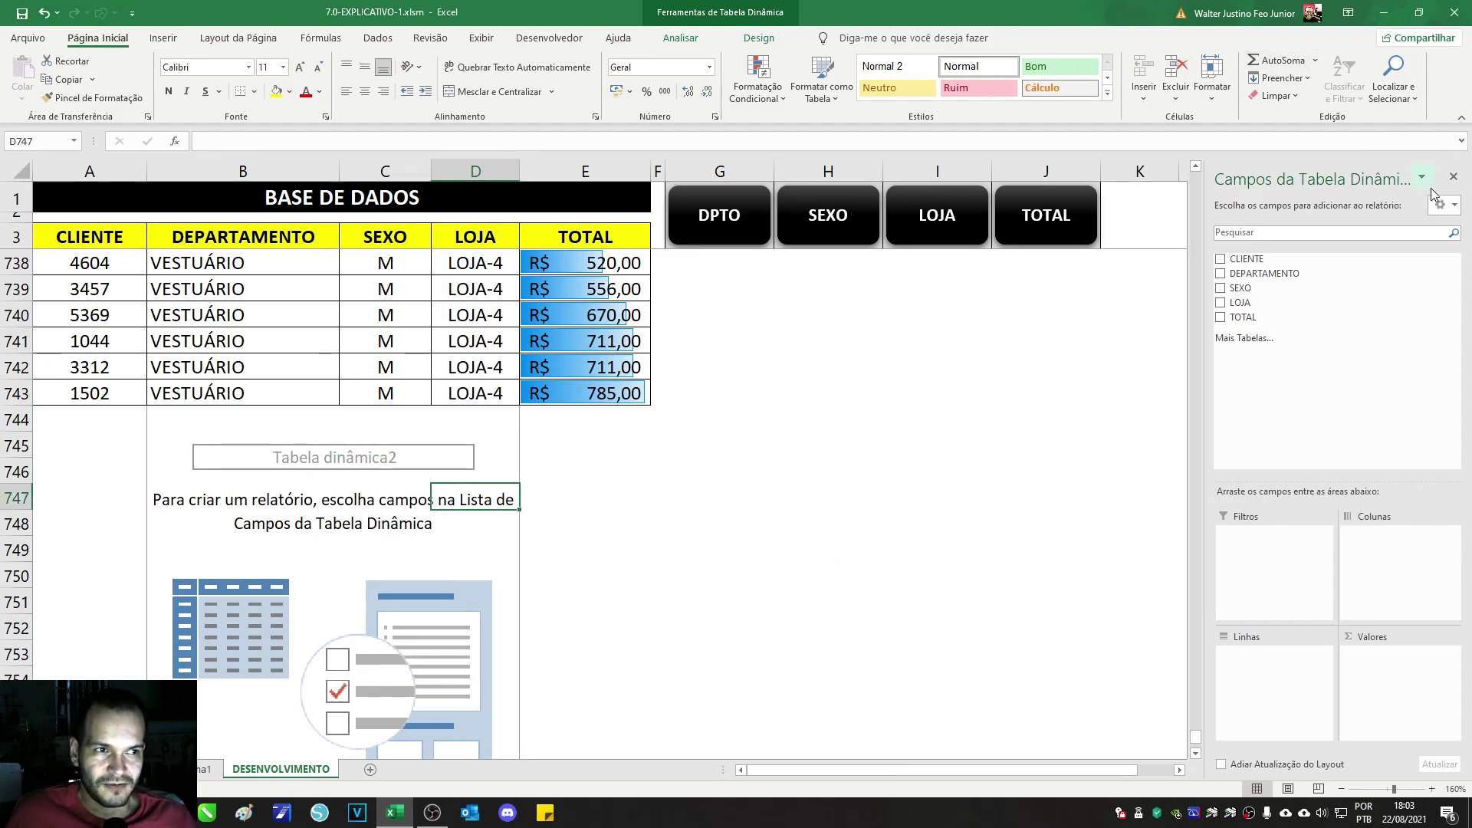
pyautogui.click(1452, 178)
pyautogui.click(639, 512)
pyautogui.click(470, 419)
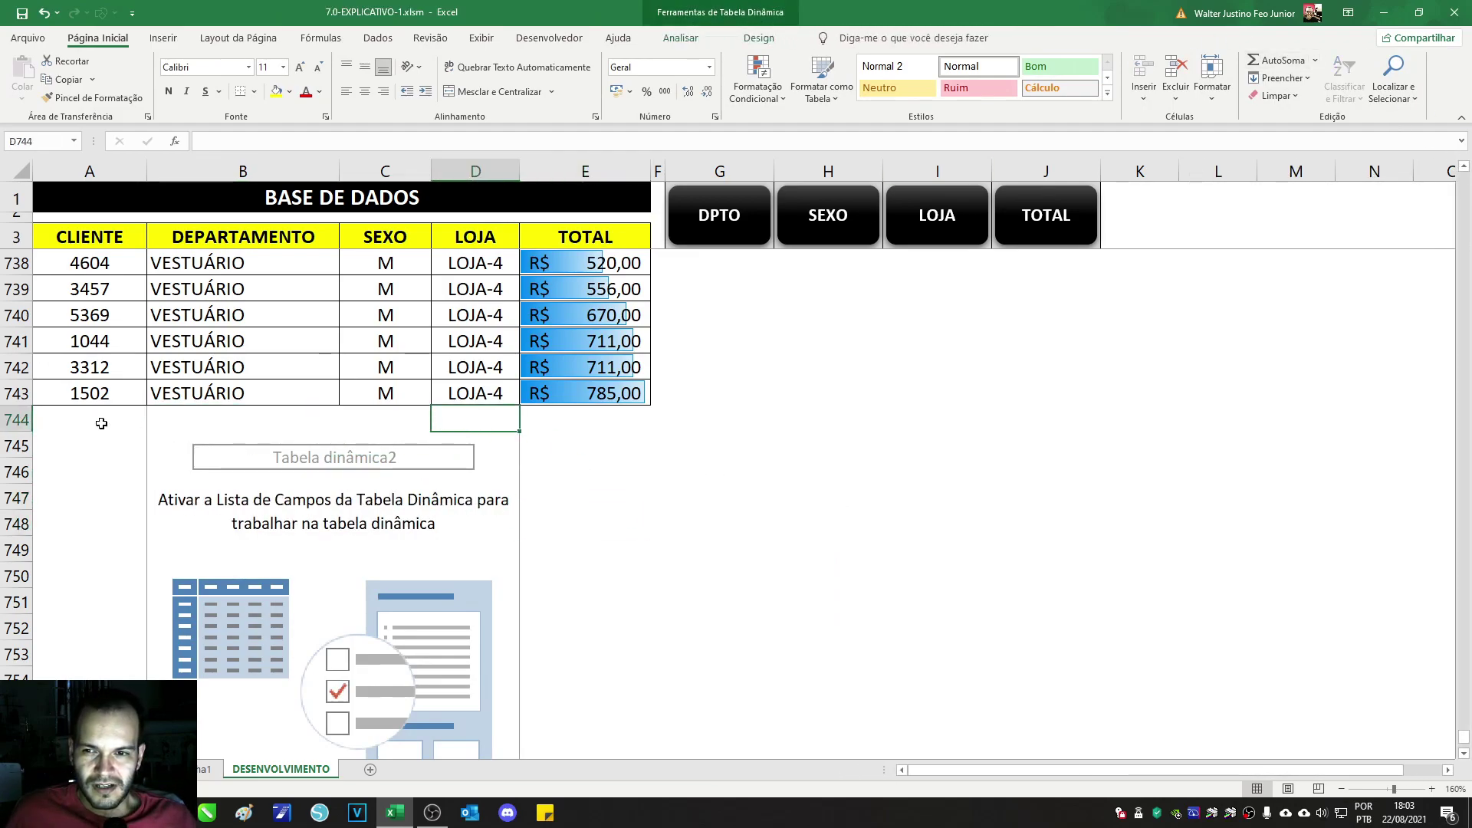
# Step: Delete rows 744–761 that hold the empty Tabela dinâmica2
pyautogui.click(168, 418)
pyautogui.moveTo(18, 421); pyautogui.dragTo(24, 704)
pyautogui.rightClick(25, 700)
pyautogui.click(68, 575)
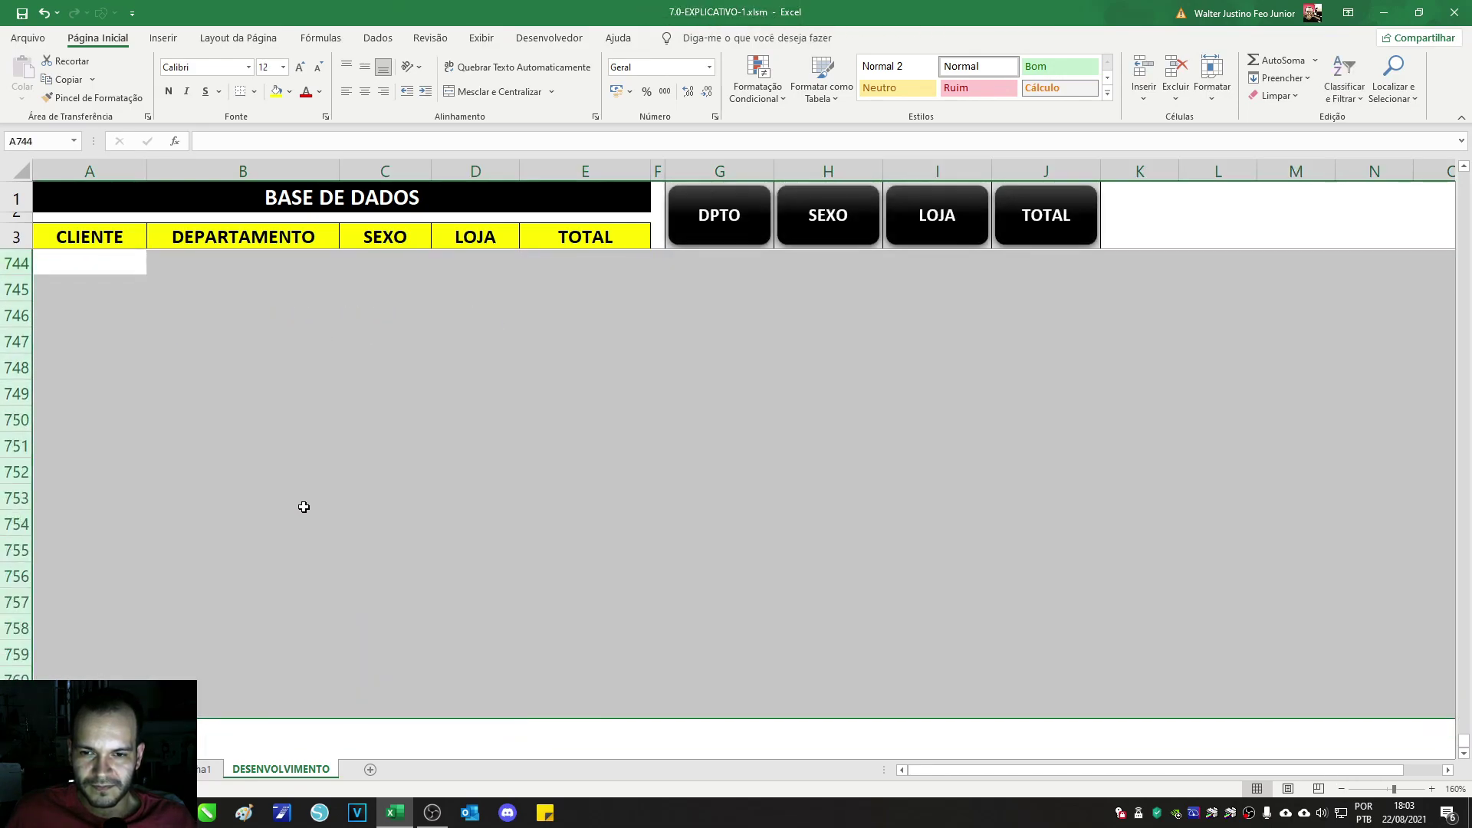
pyautogui.click(302, 507)
pyautogui.scroll(7, 291, 537)
pyautogui.scroll(-3, 288, 557)
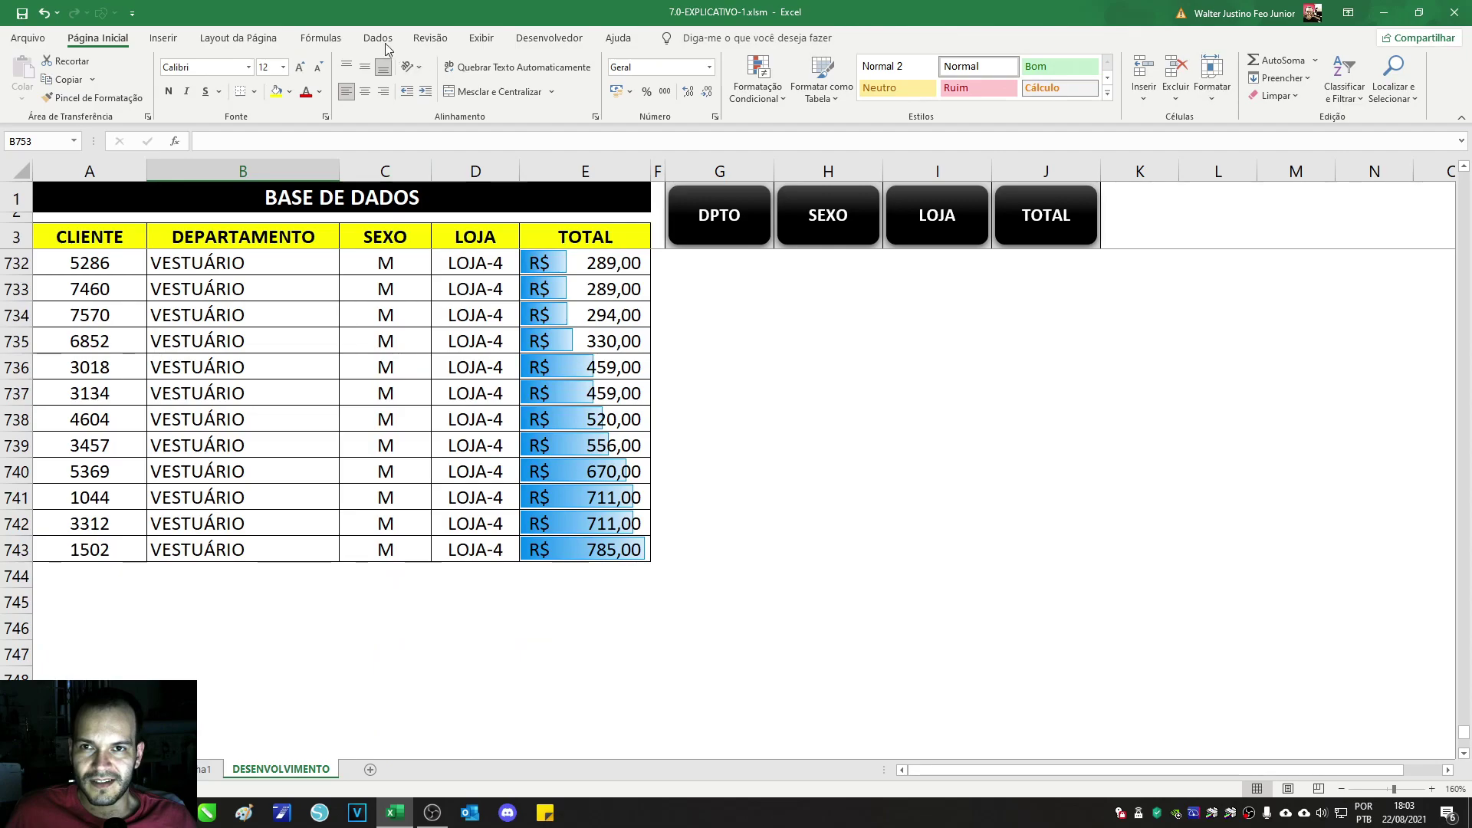
# Step: Insert a PivotChart and PivotTable on a new worksheet sourced from BASE DE DADOS range A3:E743
pyautogui.click(163, 38)
pyautogui.click(752, 88)
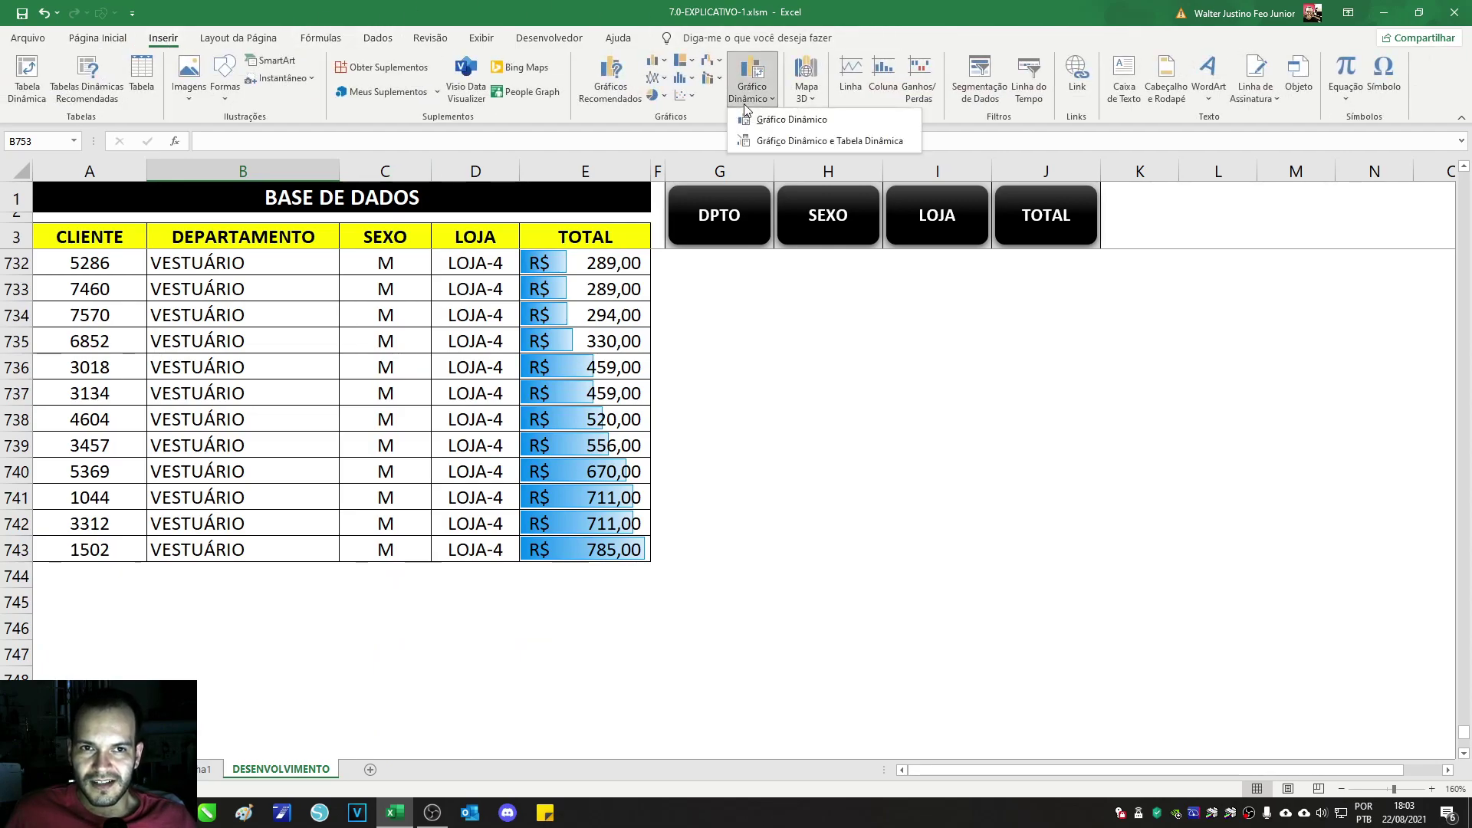
pyautogui.click(764, 141)
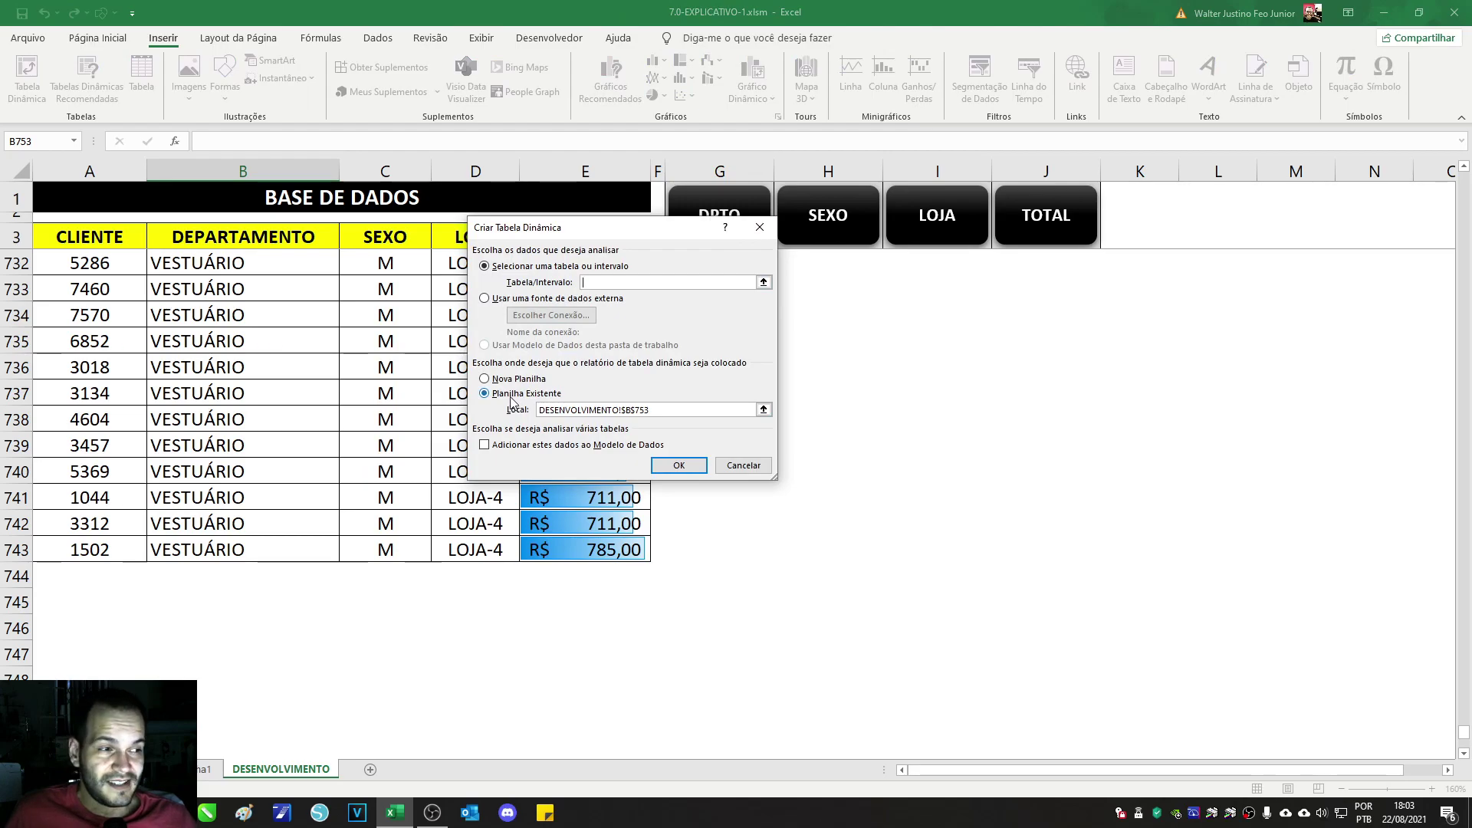
pyautogui.click(533, 379)
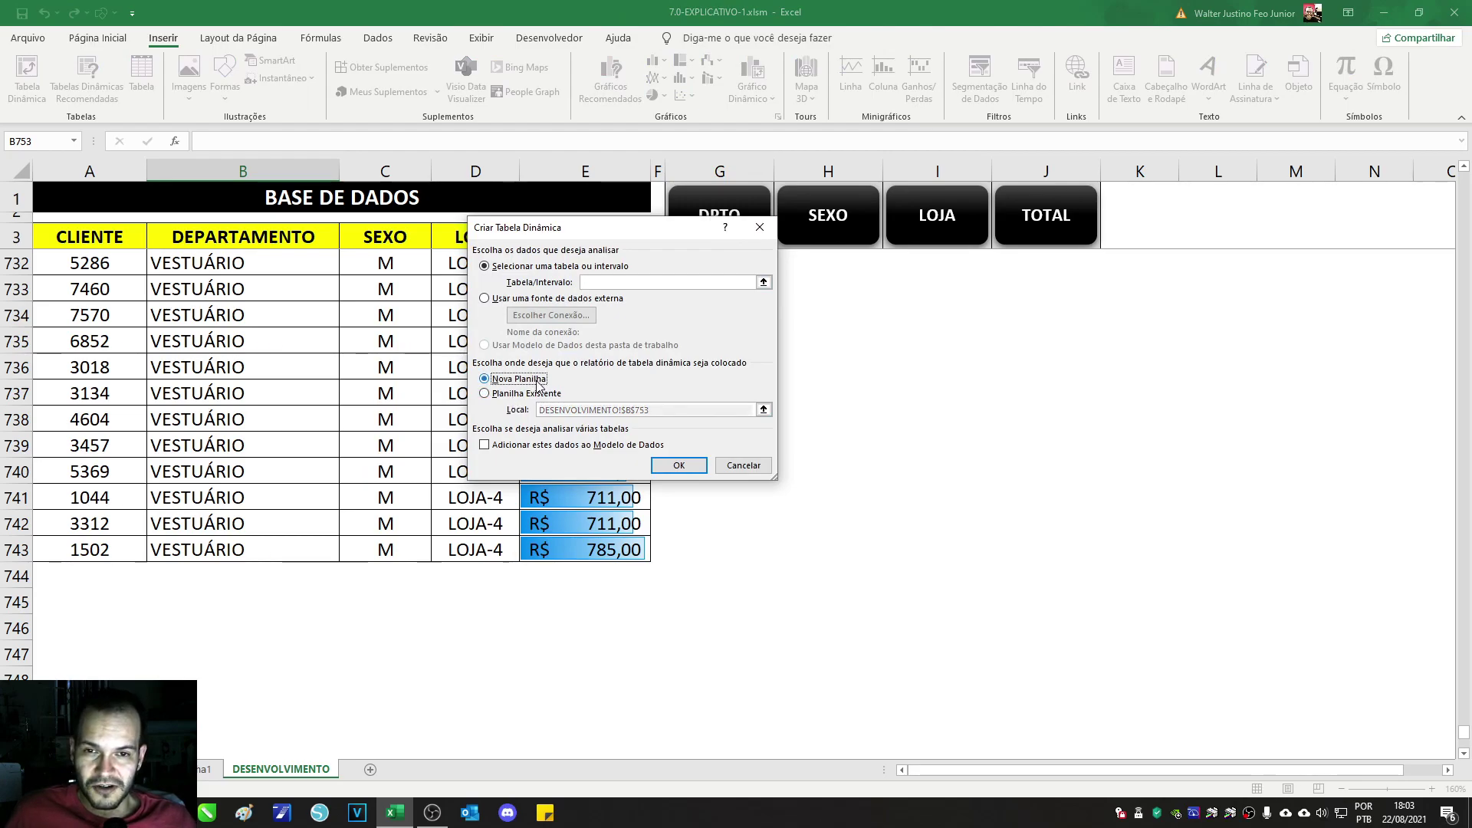
pyautogui.click(674, 467)
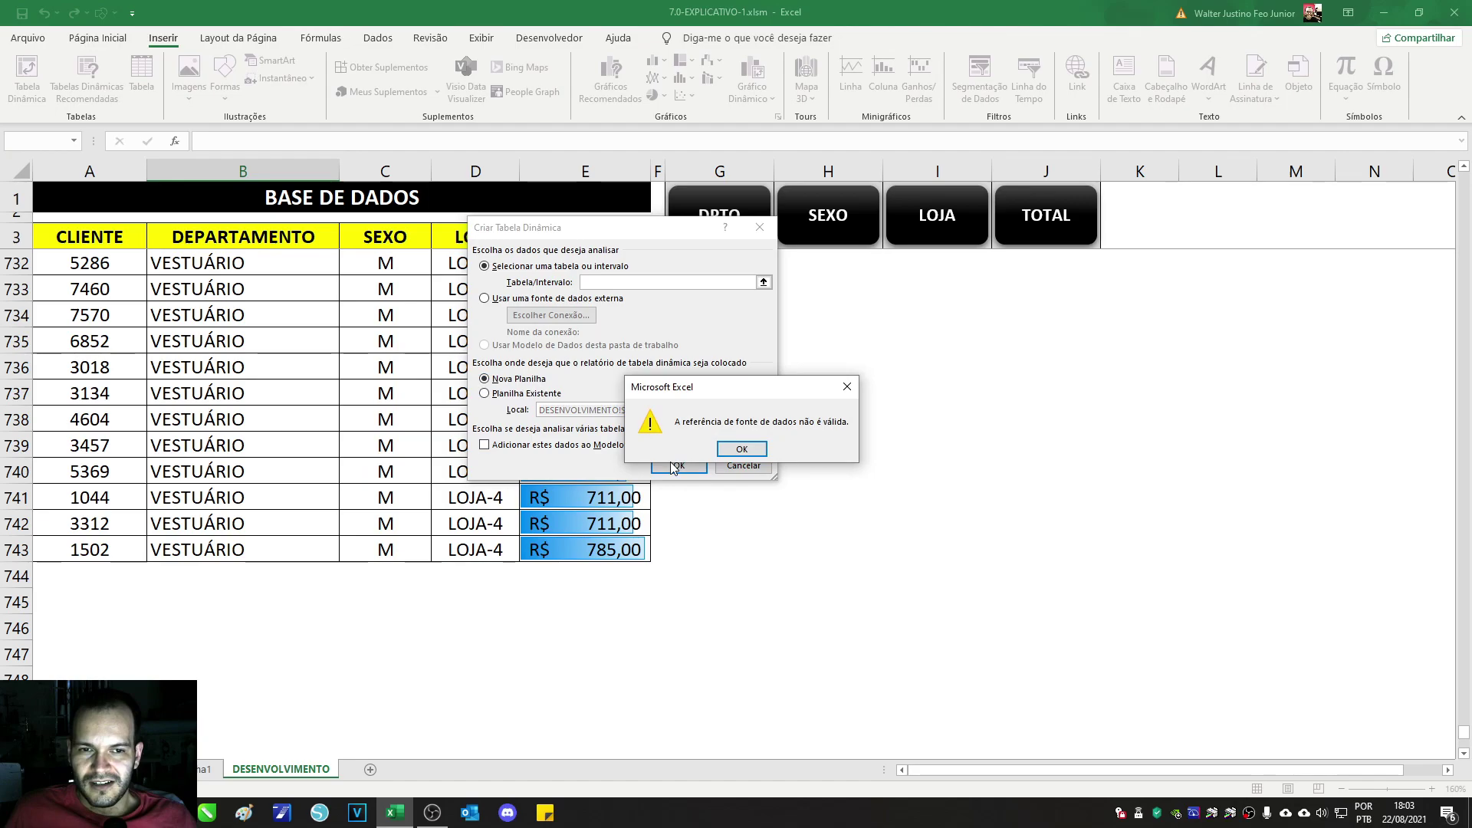
pyautogui.click(741, 450)
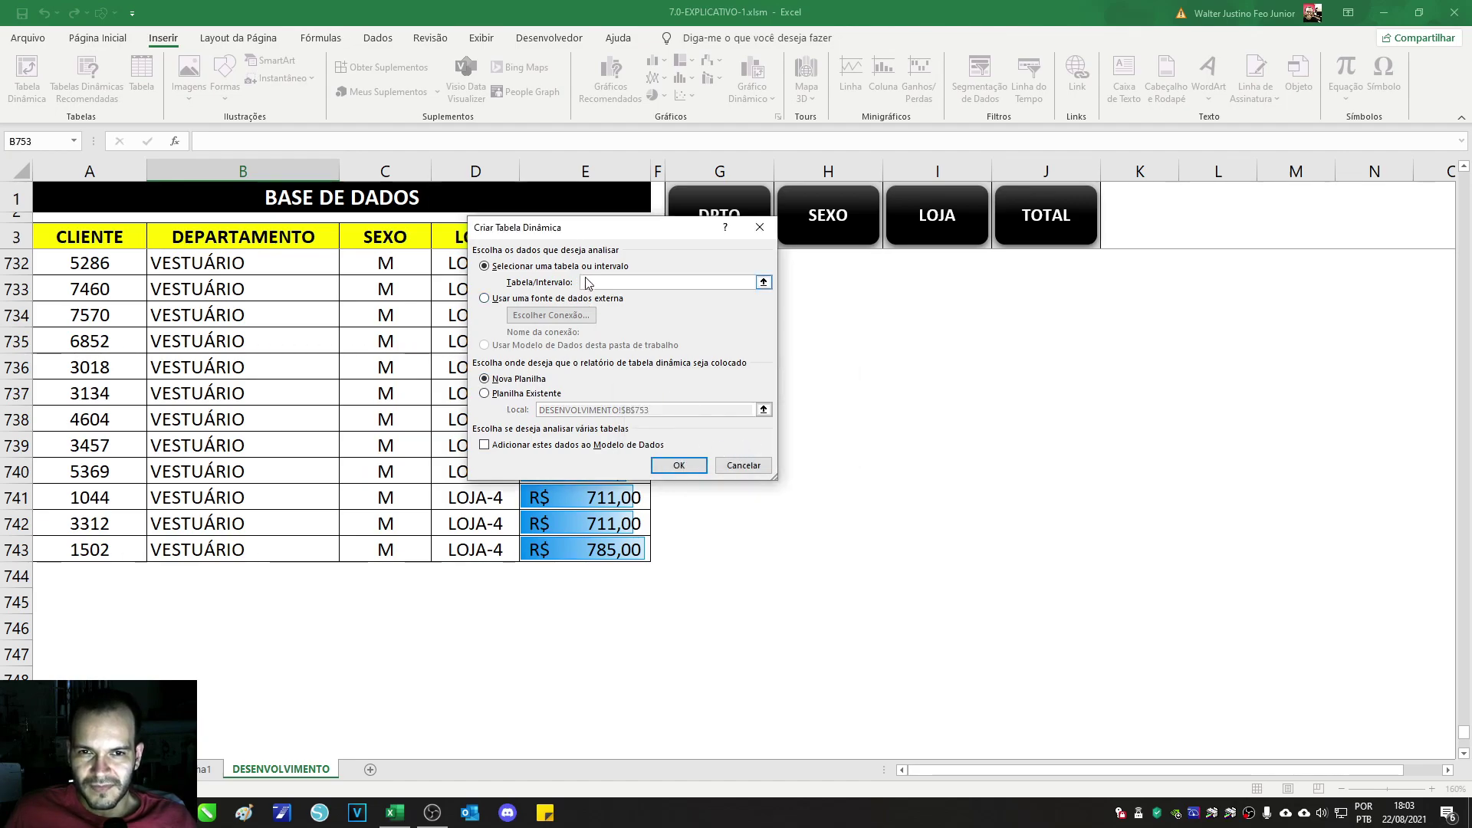
pyautogui.moveTo(547, 233); pyautogui.dragTo(793, 256)
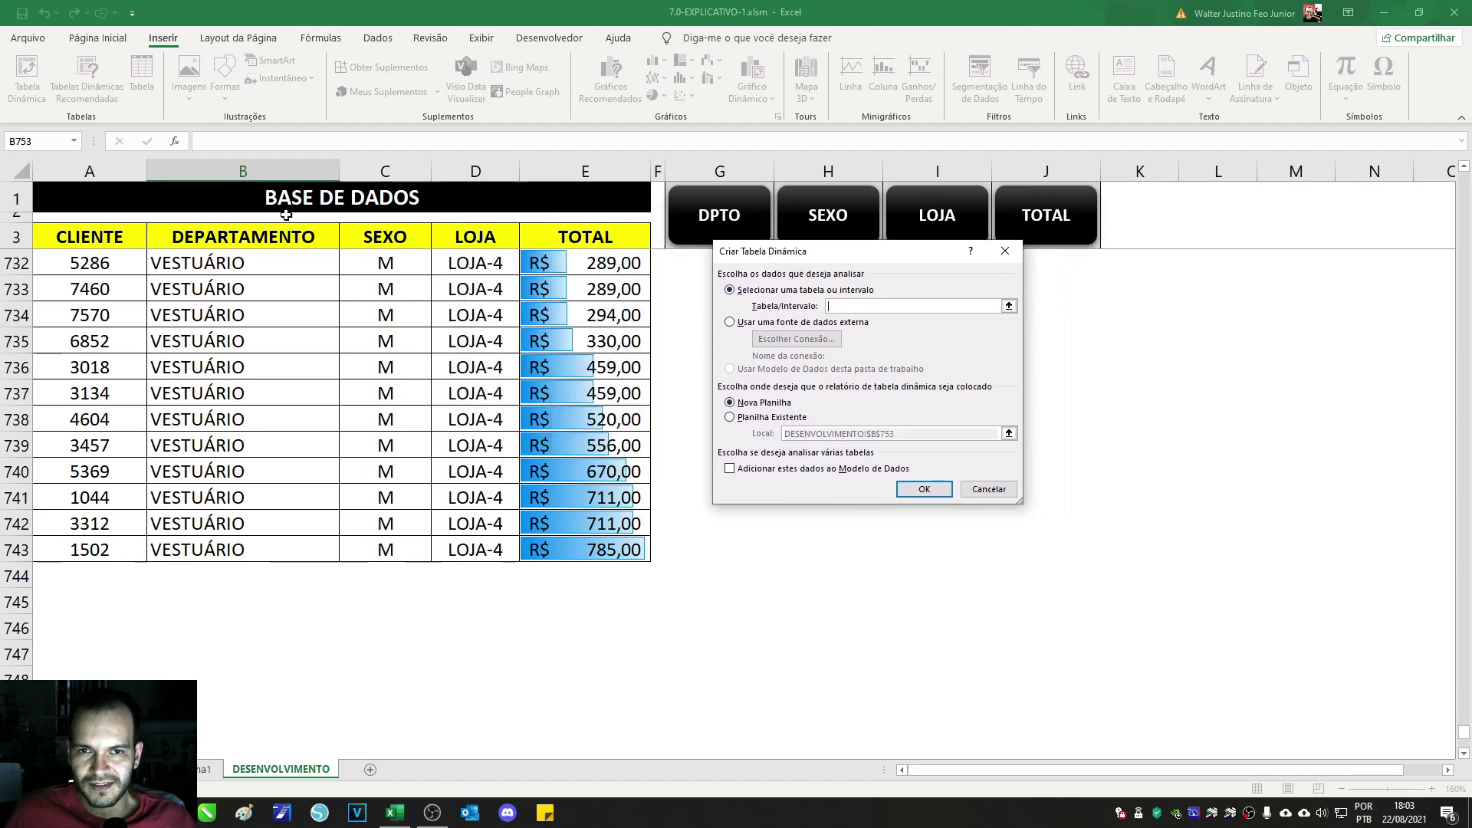
pyautogui.moveTo(86, 244); pyautogui.dragTo(604, 714)
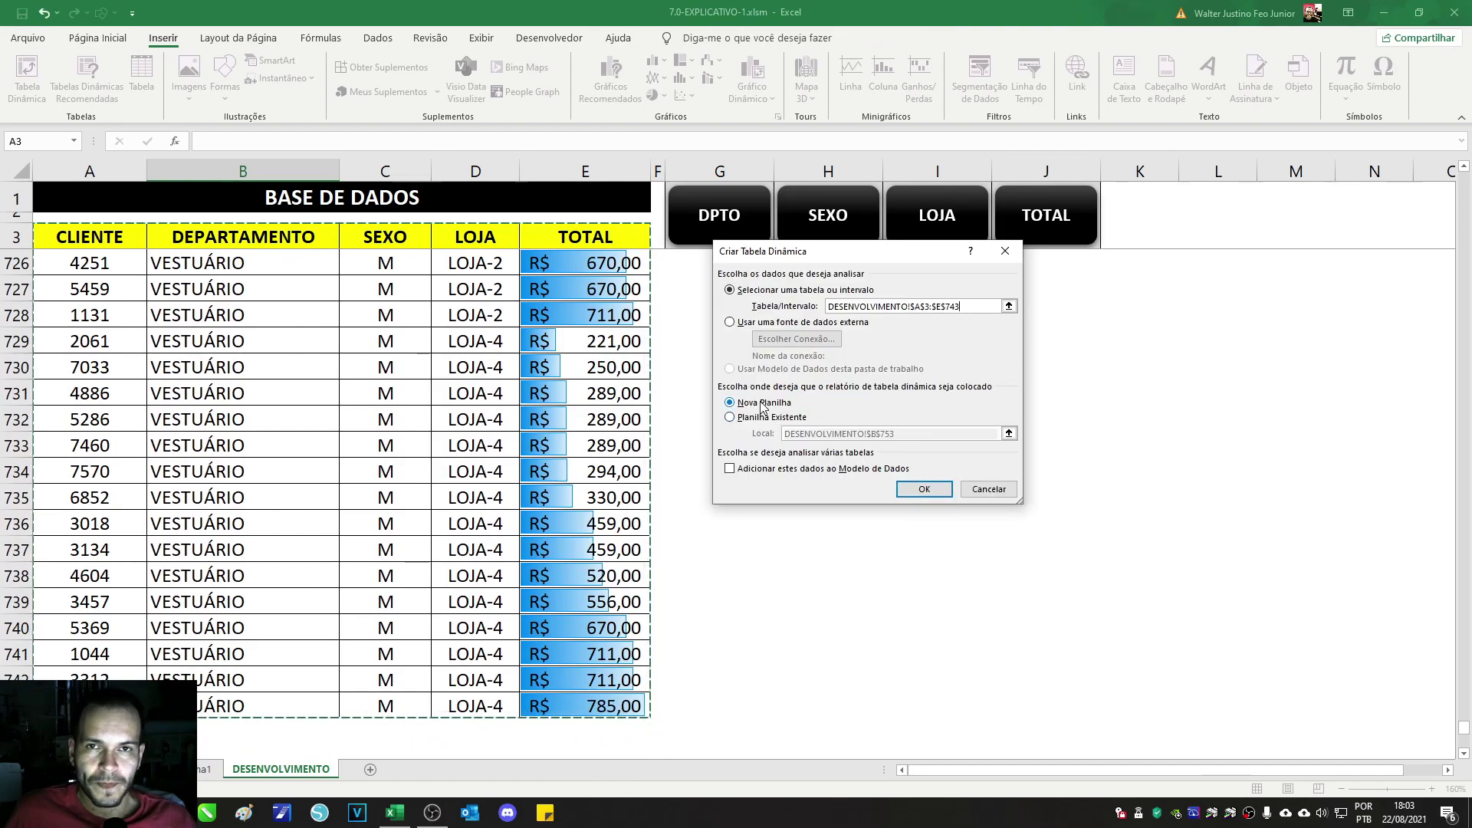
pyautogui.click(926, 490)
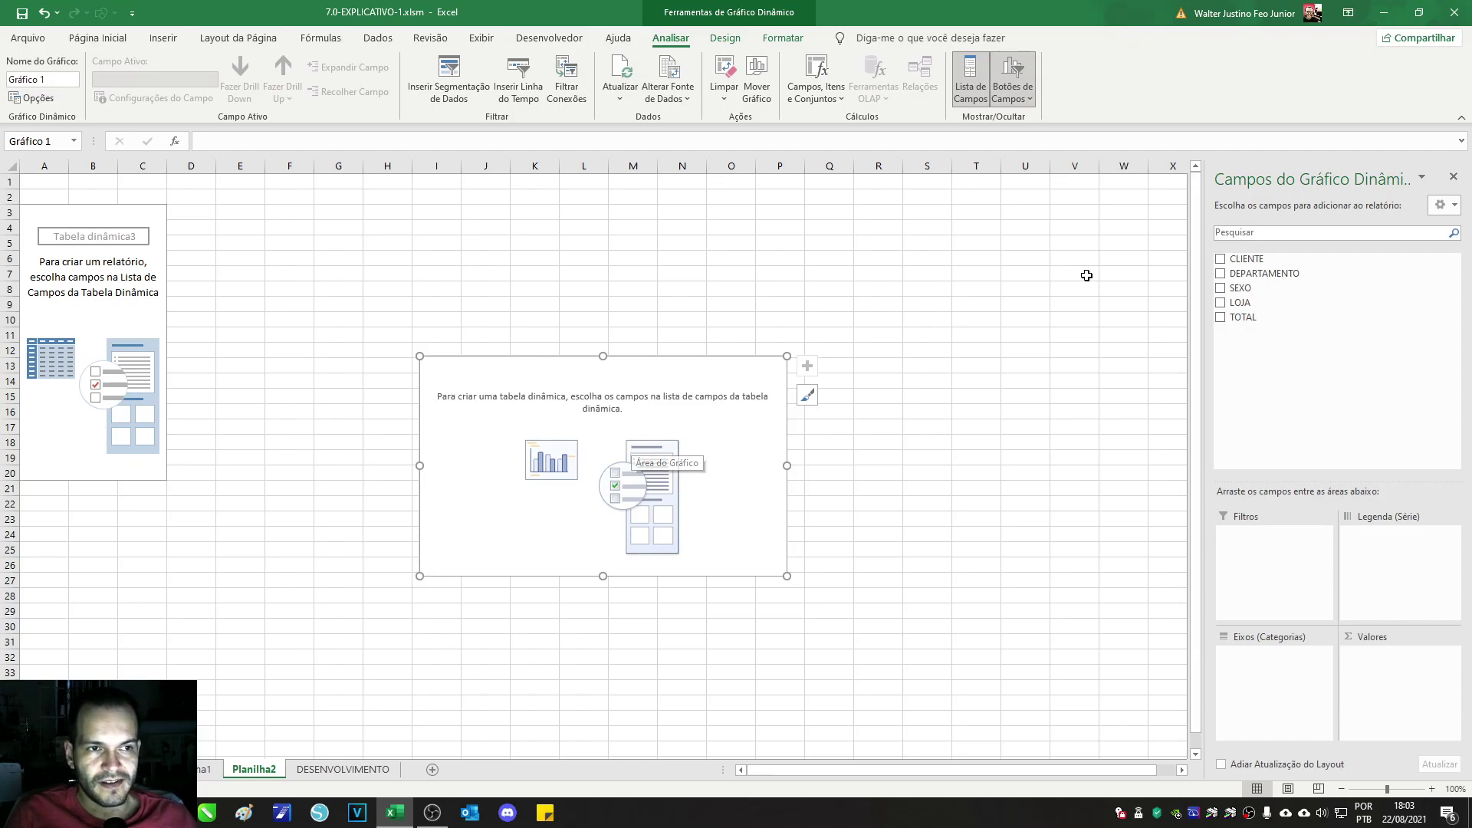
# Step: Add TOTAL as values, DEPARTAMENTO as categories and LOJA as series to the pivot chart
pyautogui.moveTo(713, 405); pyautogui.dragTo(737, 315)
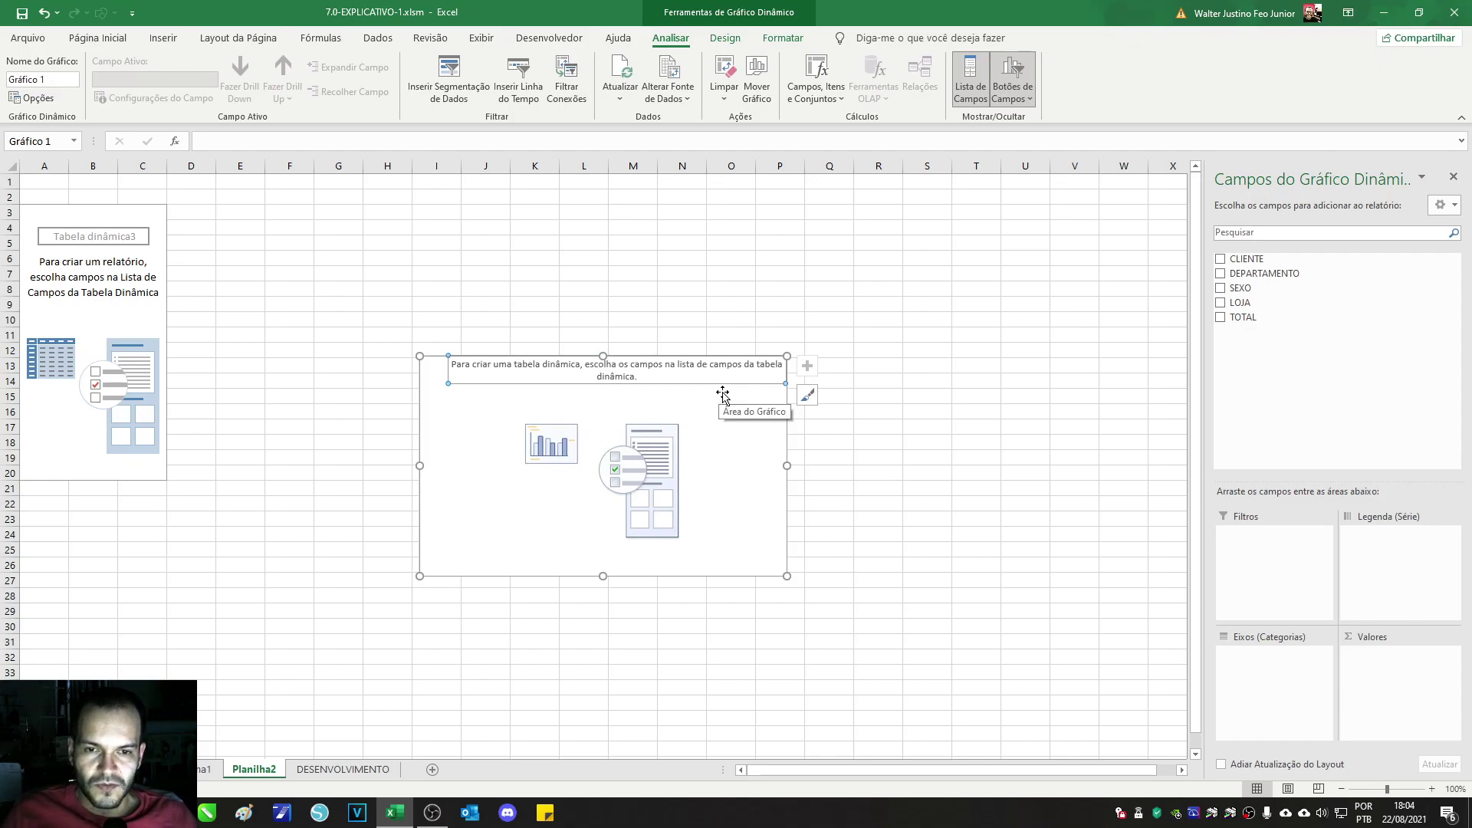
pyautogui.hotkey('ctrl', 'z')
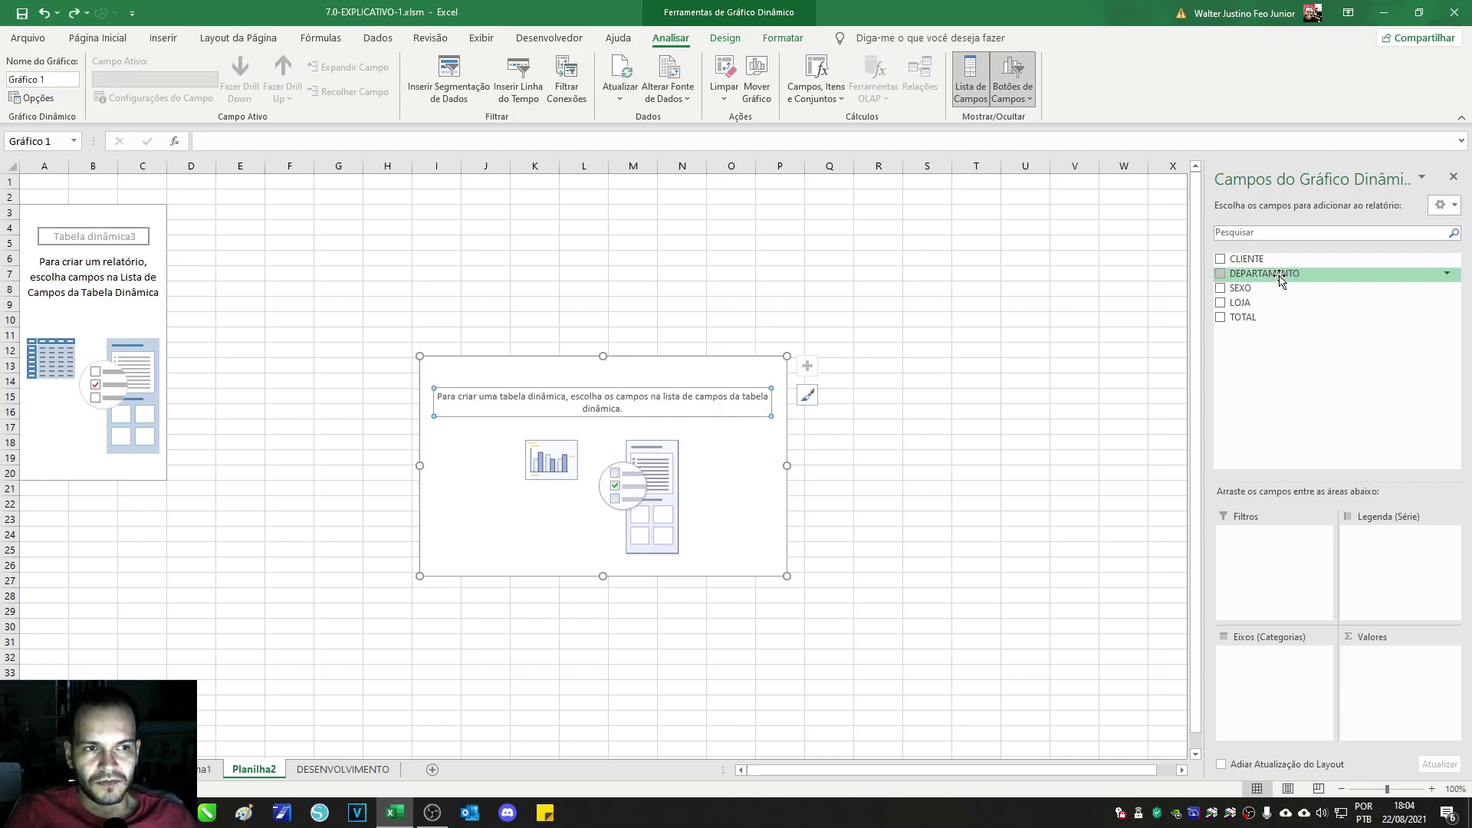
pyautogui.moveTo(1289, 317); pyautogui.dragTo(1417, 698)
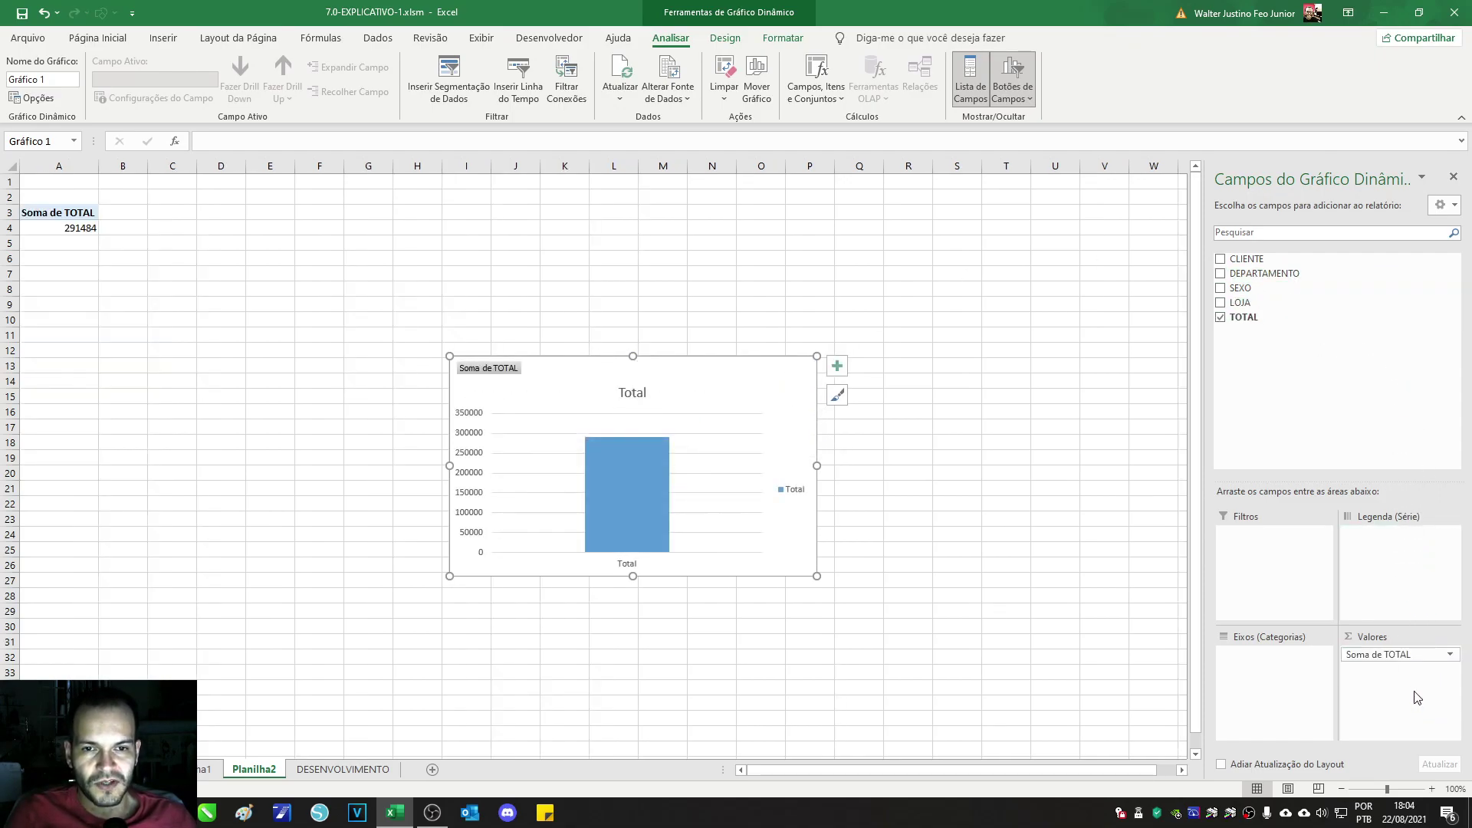
pyautogui.moveTo(1269, 273); pyautogui.dragTo(1298, 687)
pyautogui.moveTo(1265, 305); pyautogui.dragTo(1398, 551)
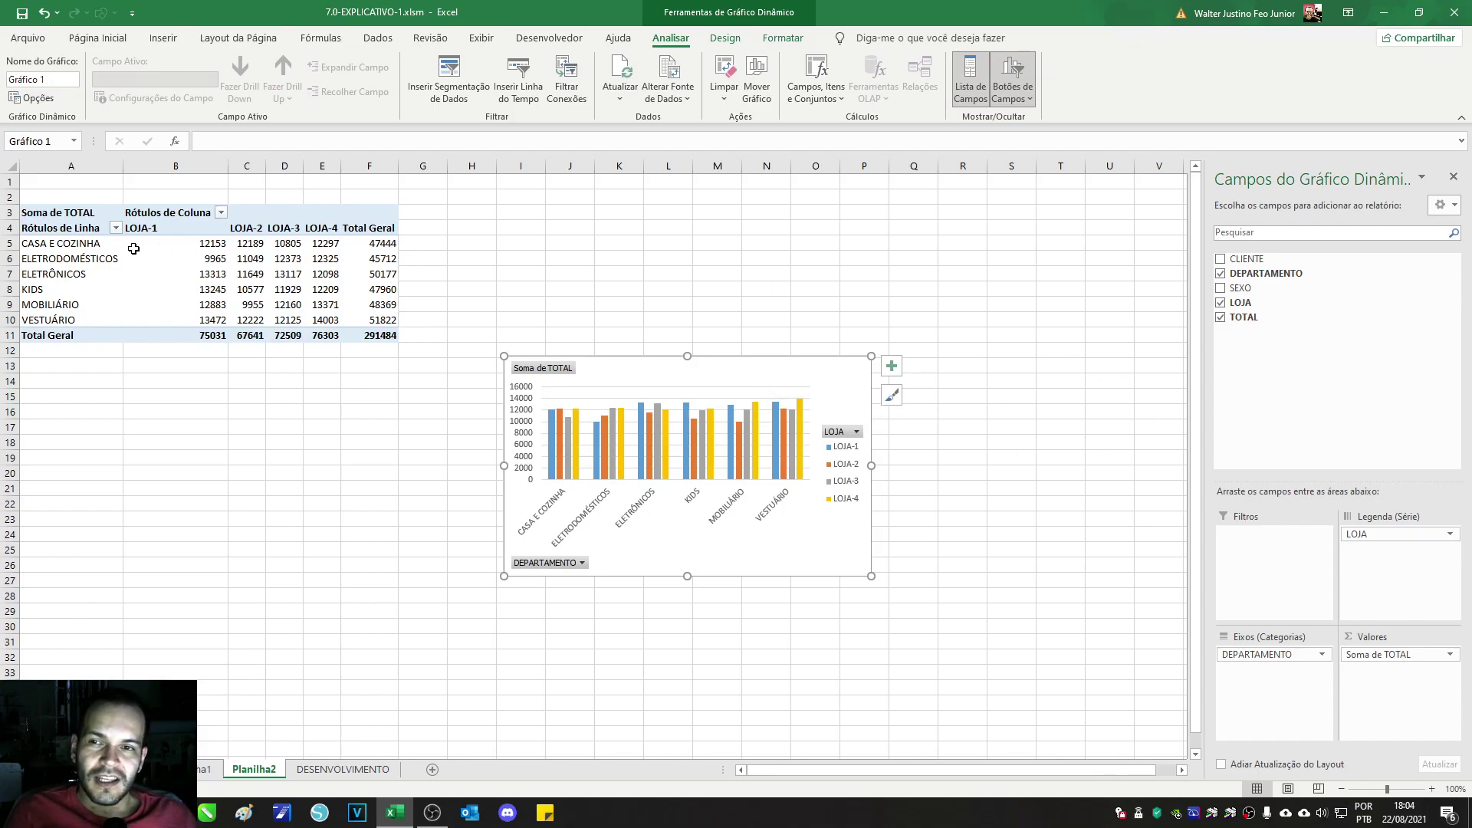
# Step: Select the pivot table body, then move the chart up beside it
pyautogui.click(86, 278)
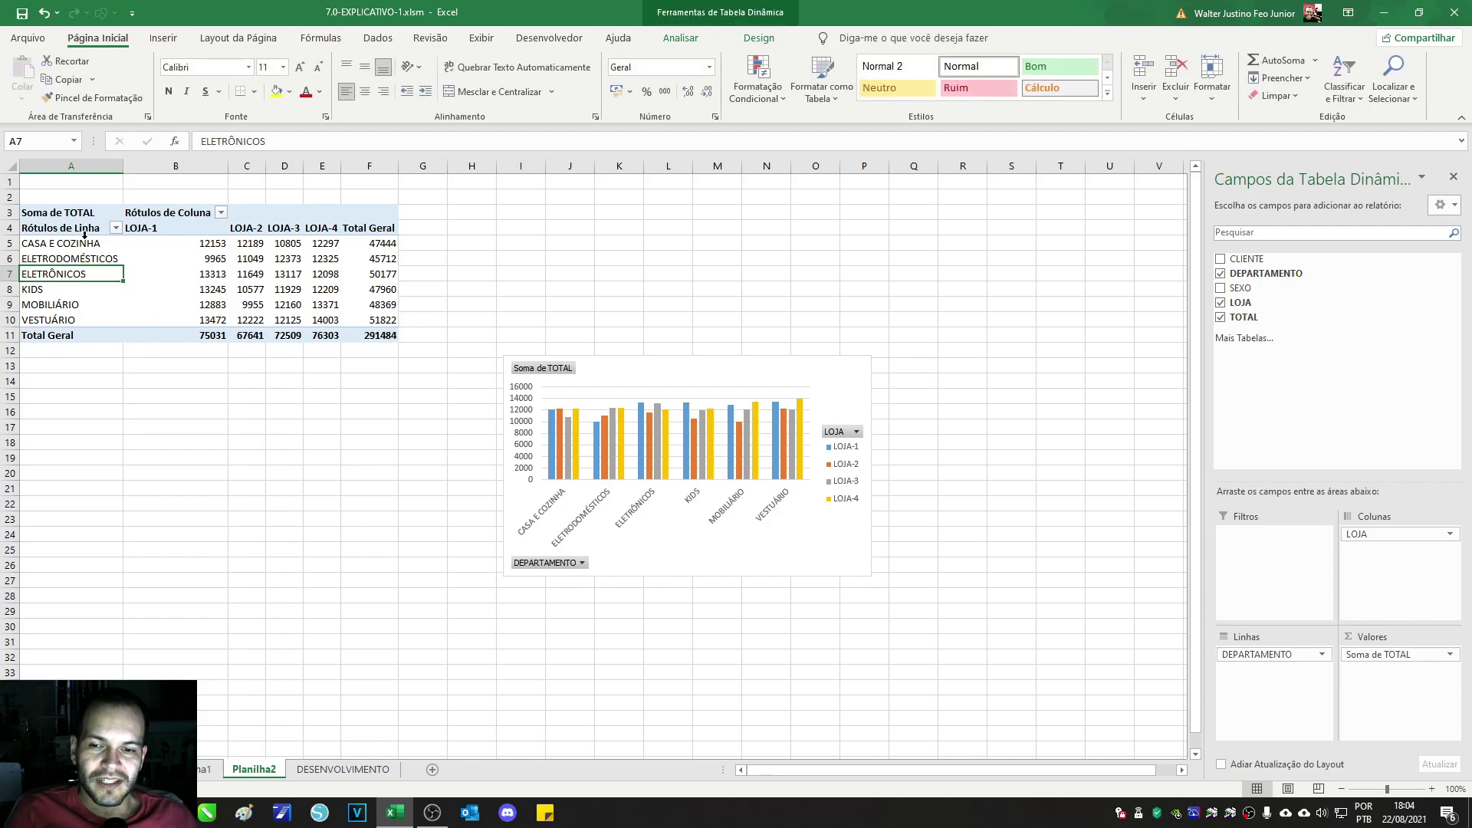
pyautogui.moveTo(91, 224); pyautogui.dragTo(386, 343)
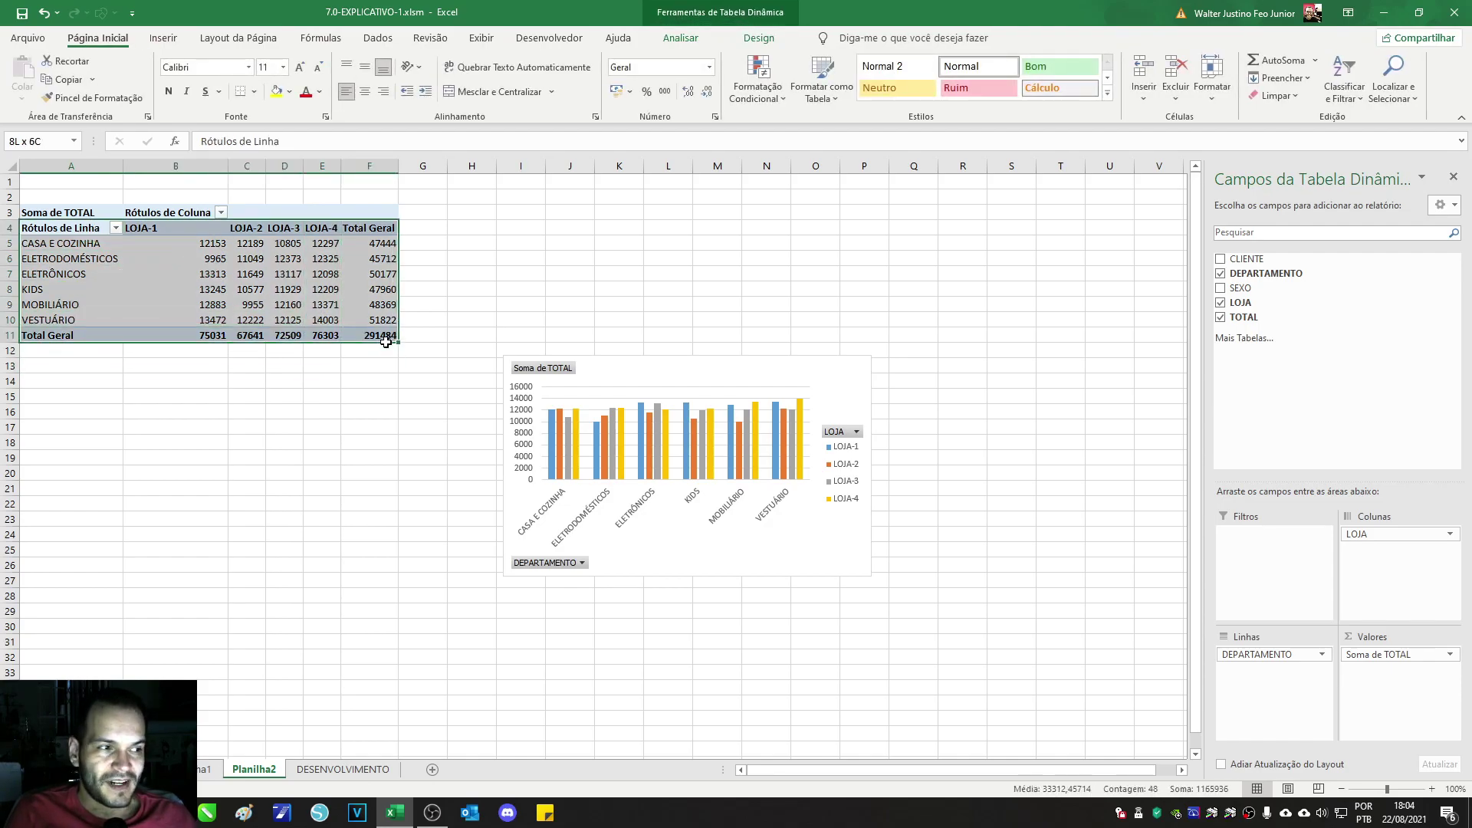
pyautogui.click(713, 371)
pyautogui.moveTo(746, 378)
pyautogui.mouseDown()
pyautogui.moveTo(672, 249)
pyautogui.moveTo(663, 258)
pyautogui.mouseUp()
# Step: Remove LOJA, DEPARTAMENTO and Soma de TOTAL from the pivot chart fields
pyautogui.moveTo(1384, 535); pyautogui.dragTo(1337, 394)
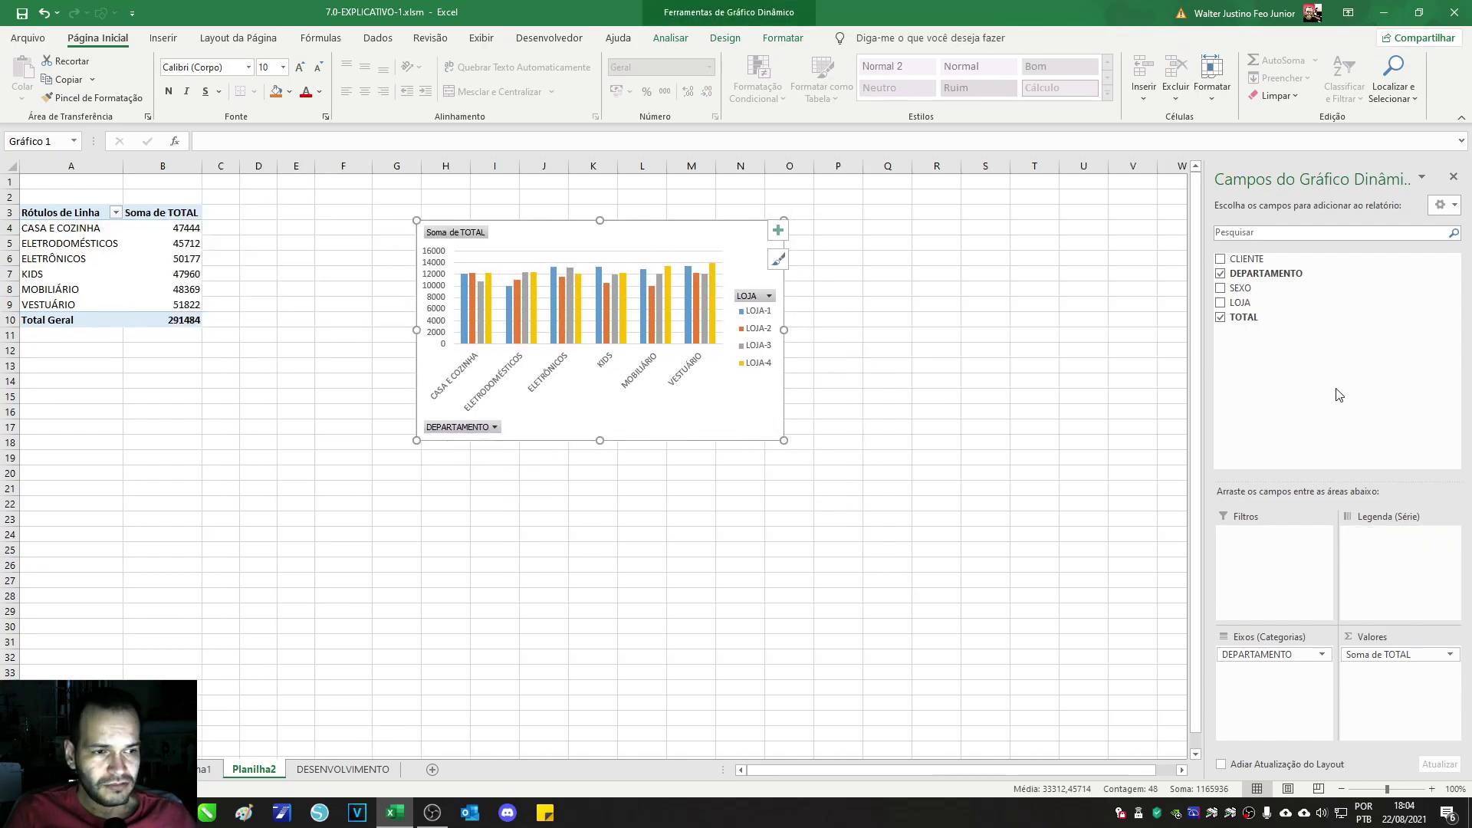
pyautogui.moveTo(1294, 655); pyautogui.dragTo(1263, 393)
pyautogui.moveTo(1372, 658); pyautogui.dragTo(1337, 319)
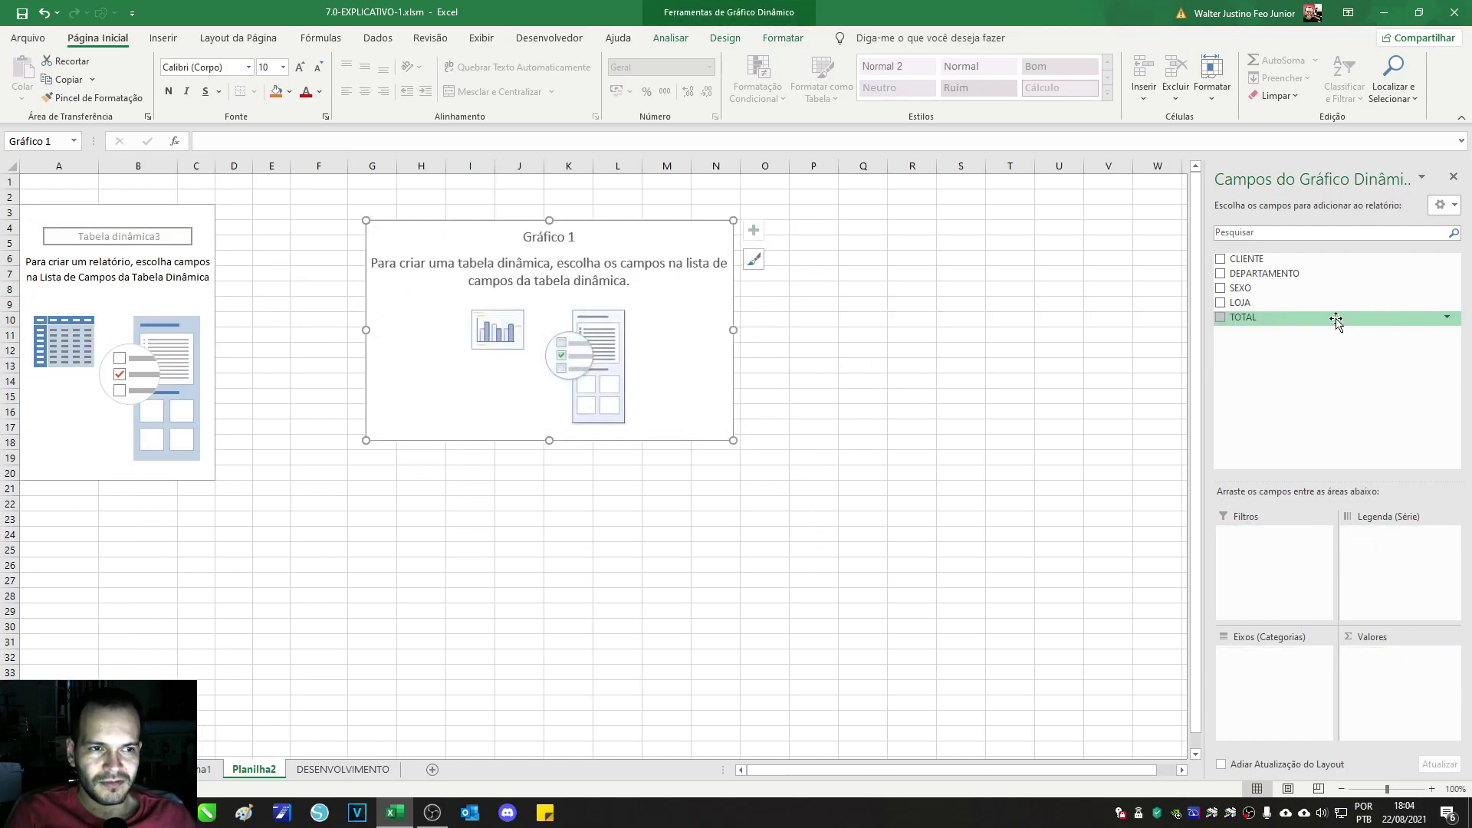
# Step: Re-add TOTAL to Valores, DEPARTAMENTO to Eixos and LOJA to Legenda, placing the chart beside the table
pyautogui.moveTo(1236, 319); pyautogui.dragTo(1408, 659)
pyautogui.moveTo(1264, 274); pyautogui.dragTo(1386, 594)
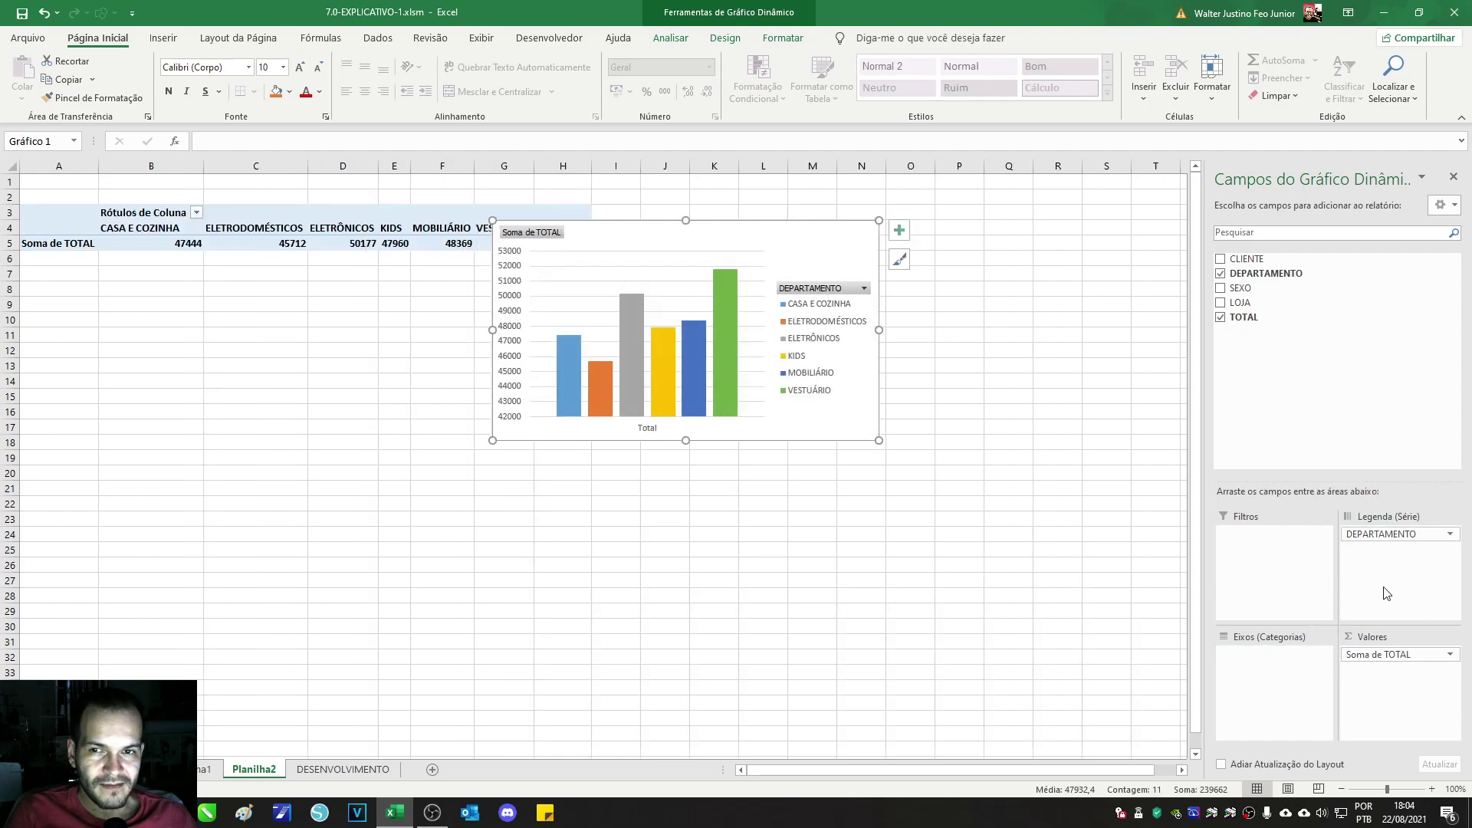
pyautogui.moveTo(1379, 541); pyautogui.dragTo(1310, 669)
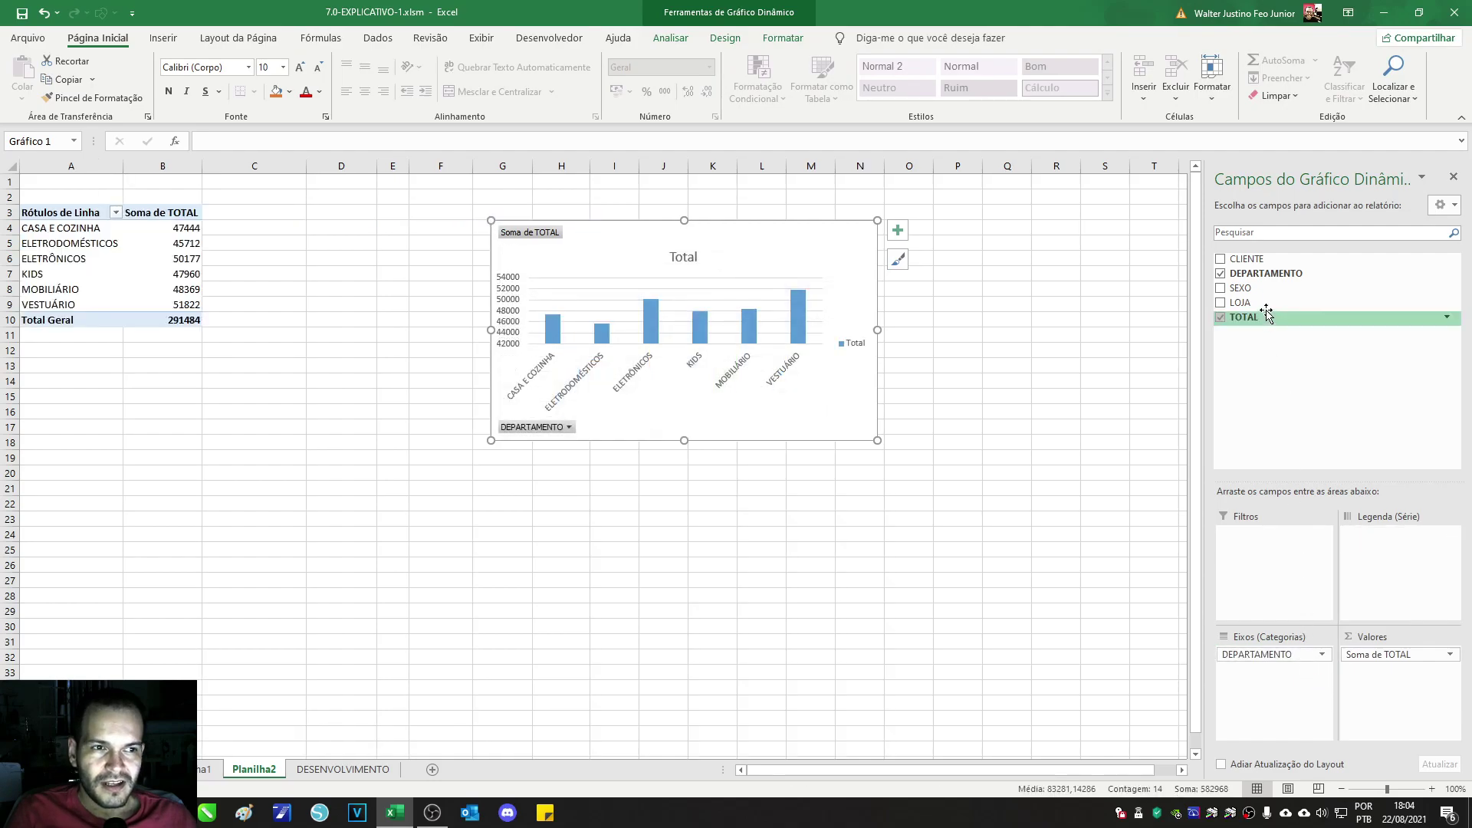
pyautogui.moveTo(1246, 302); pyautogui.dragTo(1385, 549)
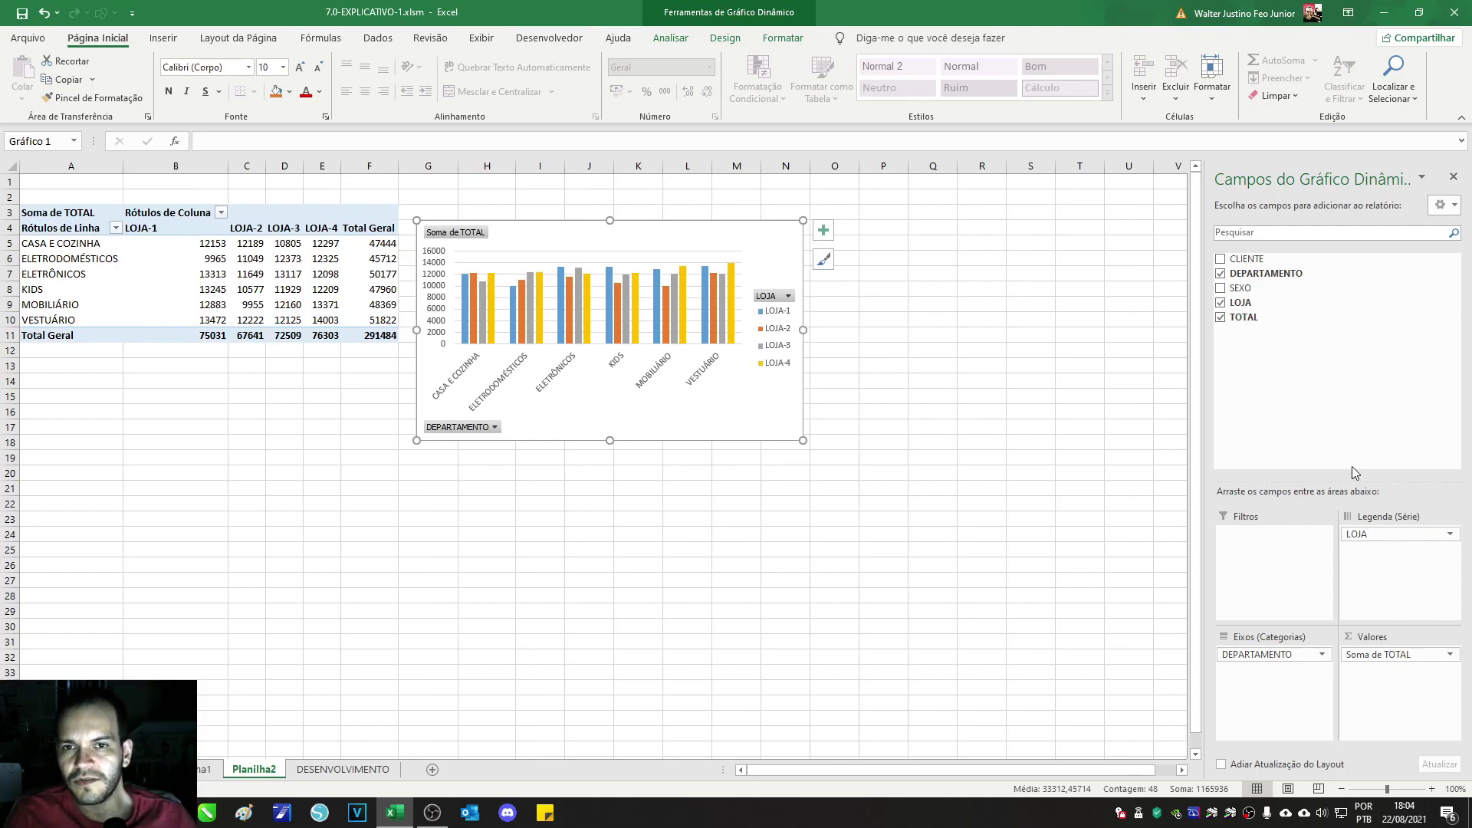
pyautogui.moveTo(674, 223); pyautogui.dragTo(663, 211)
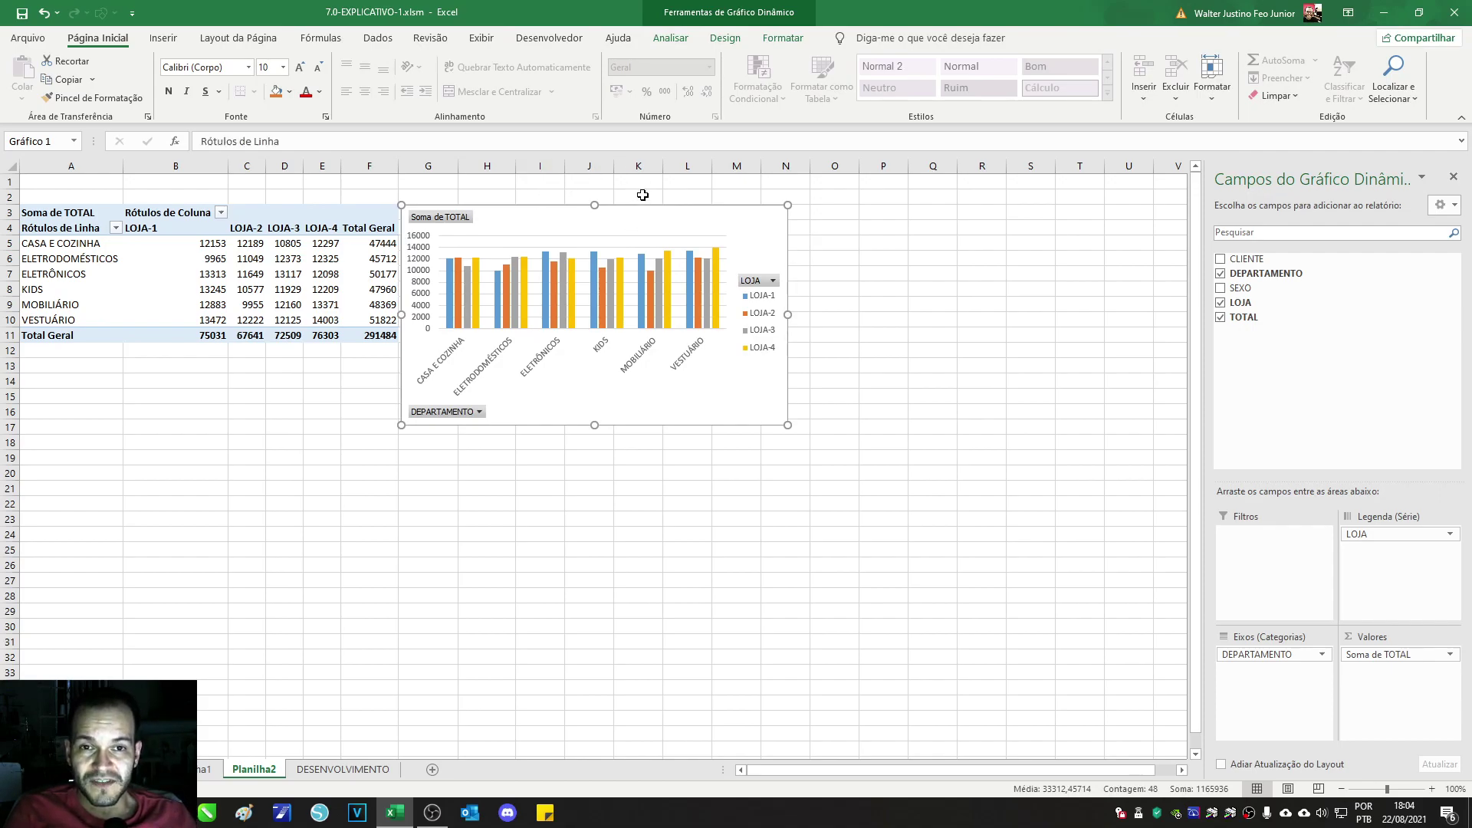
# Step: Reselect the pivot chart and look through its Design and Formatar ribbon options
pyautogui.click(642, 195)
pyautogui.click(648, 225)
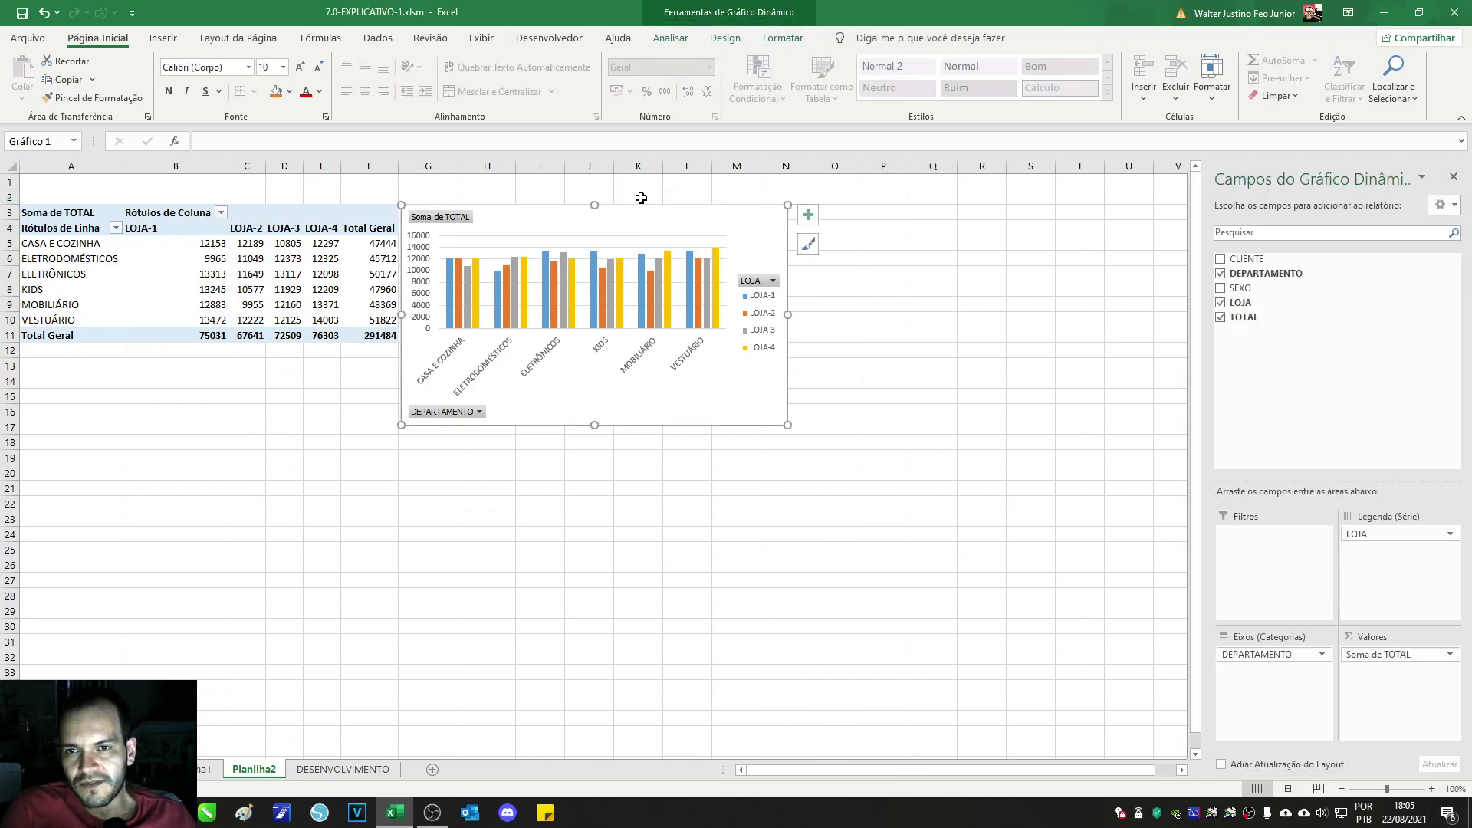
pyautogui.click(731, 37)
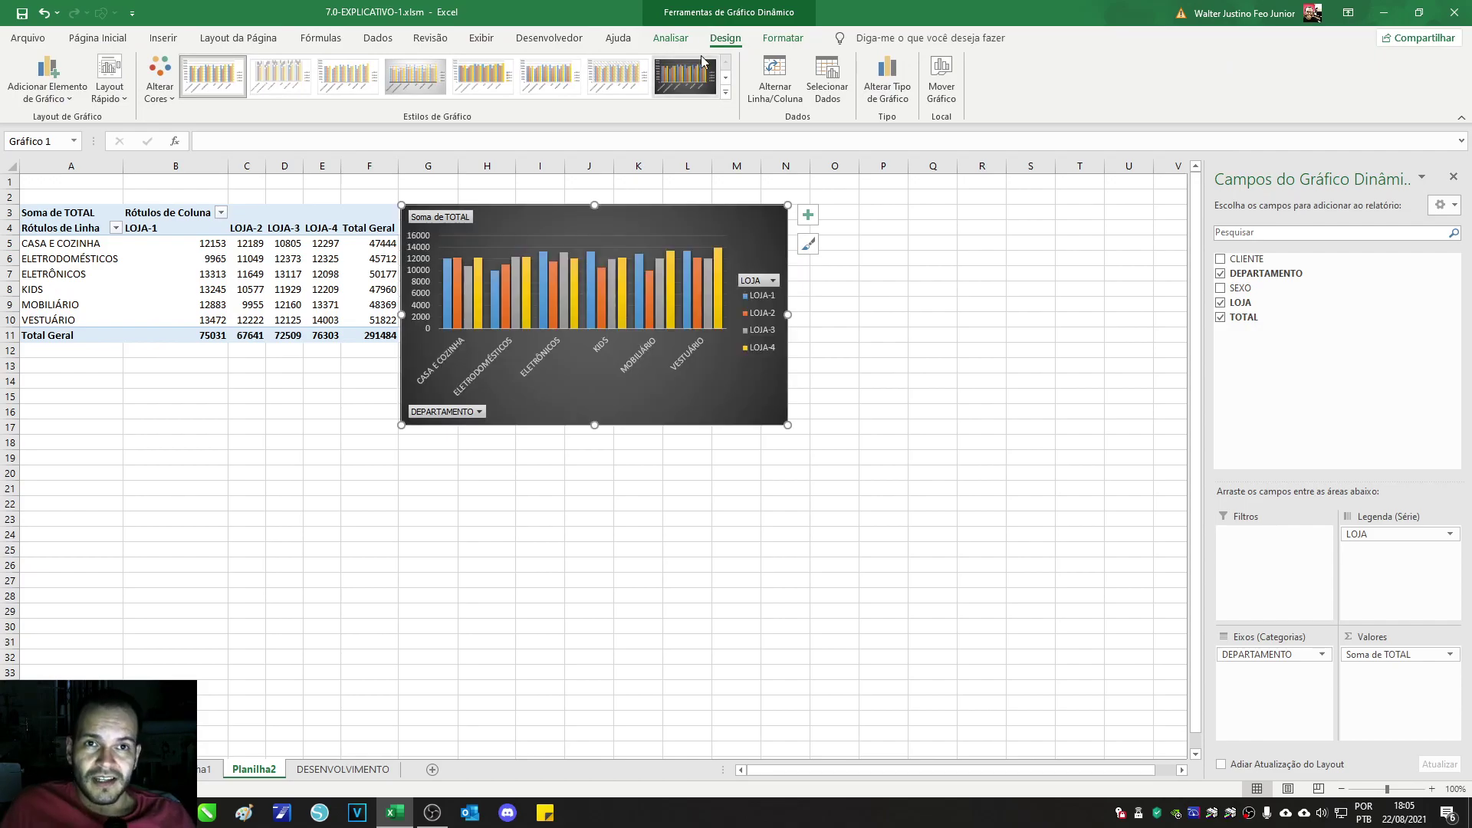
pyautogui.click(782, 38)
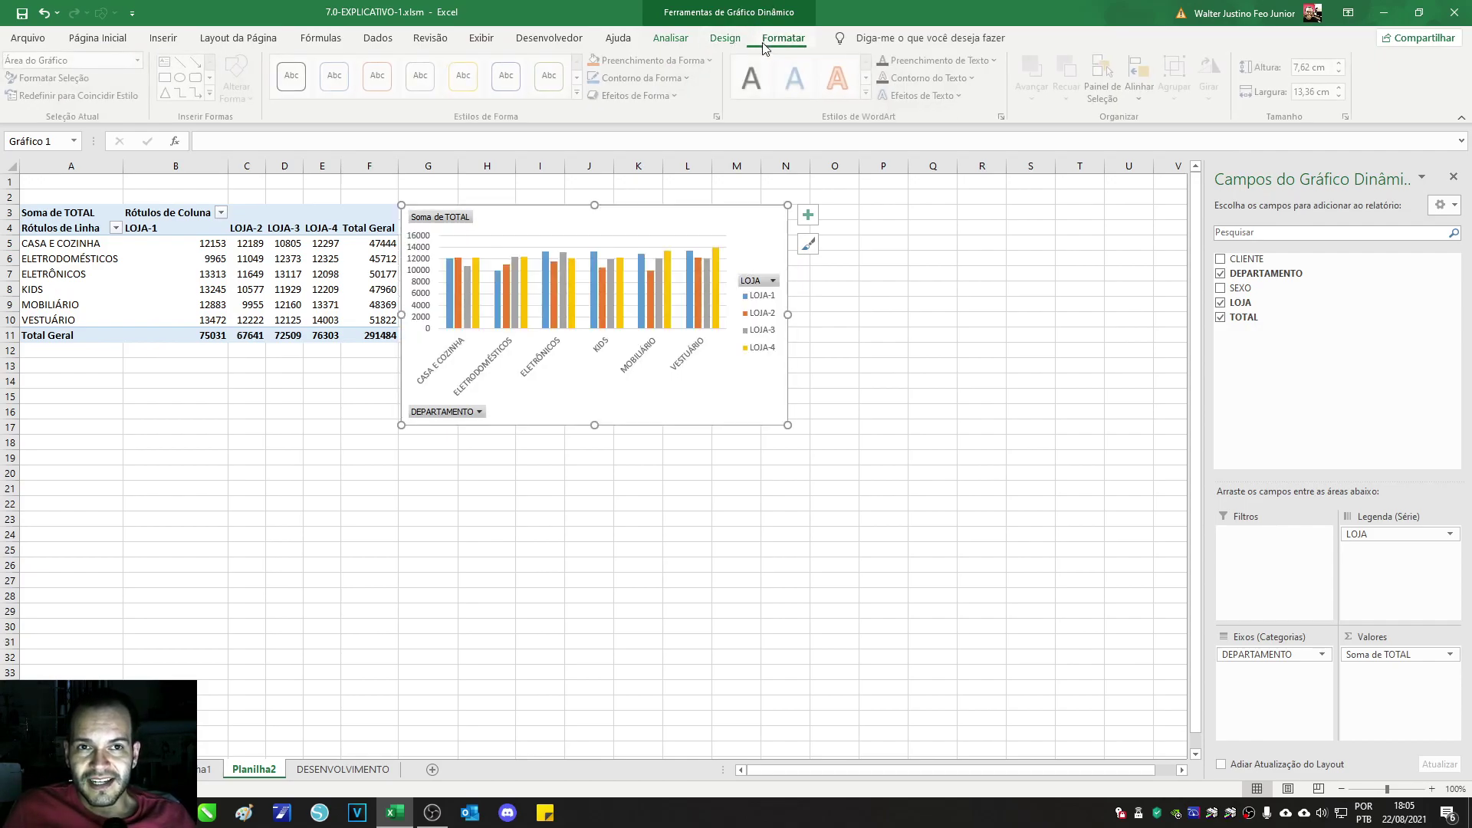
pyautogui.click(727, 40)
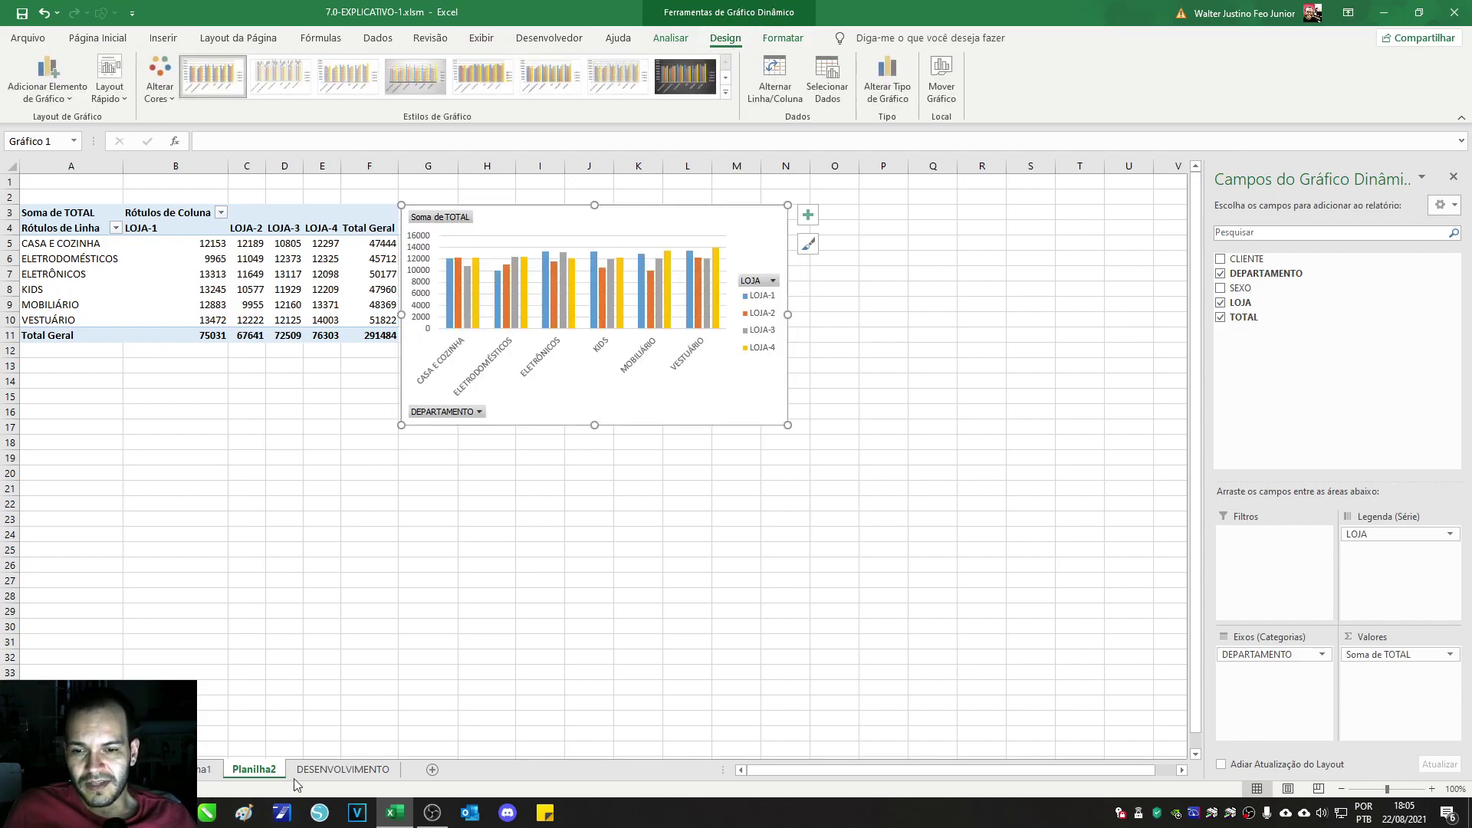
# Step: Check the DESENVOLVIMENTO and Planilha1 sheets, then return to Planilha2's chart Design options
pyautogui.click(295, 775)
pyautogui.click(214, 770)
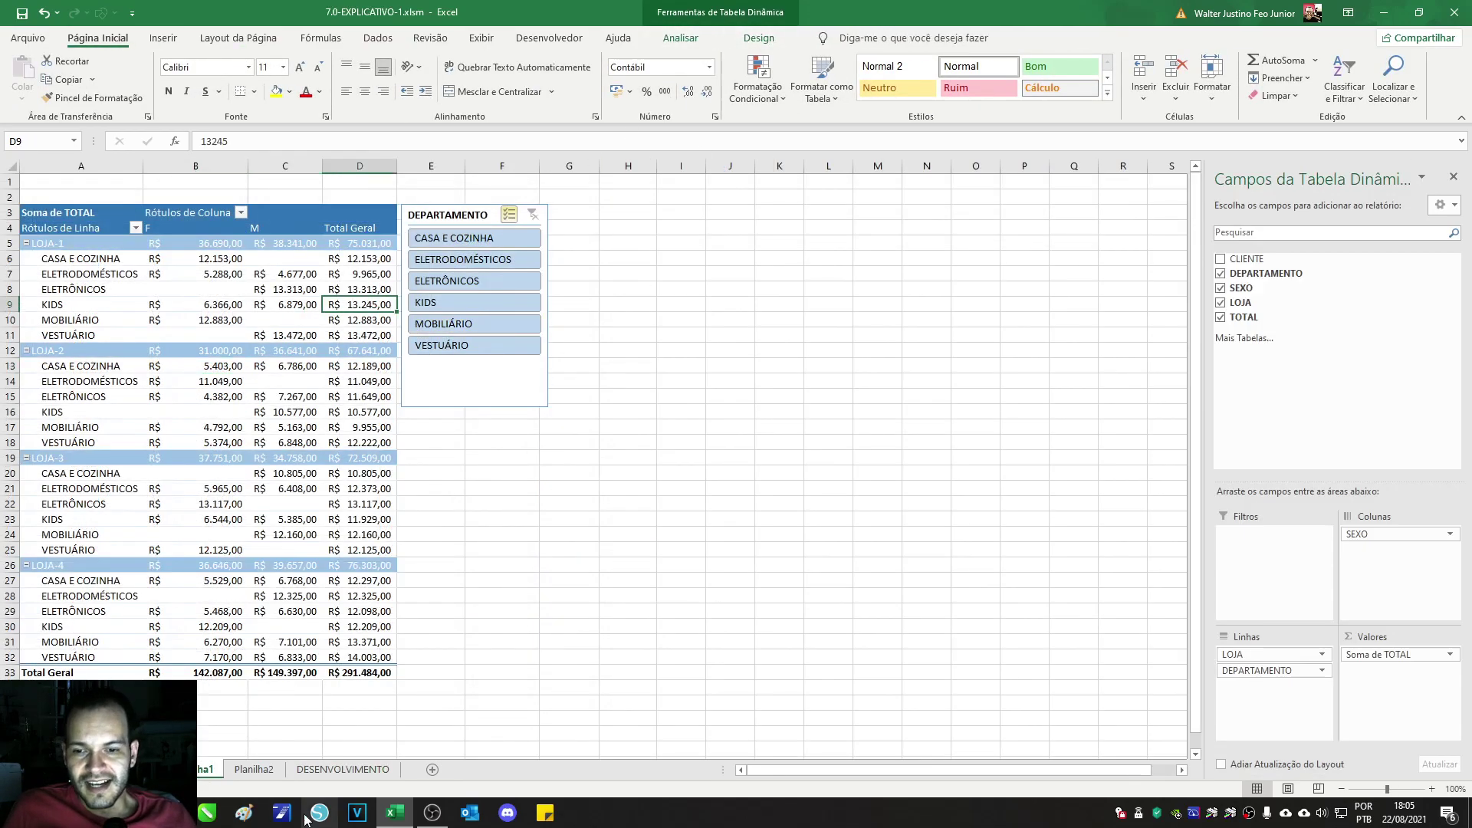
pyautogui.click(259, 770)
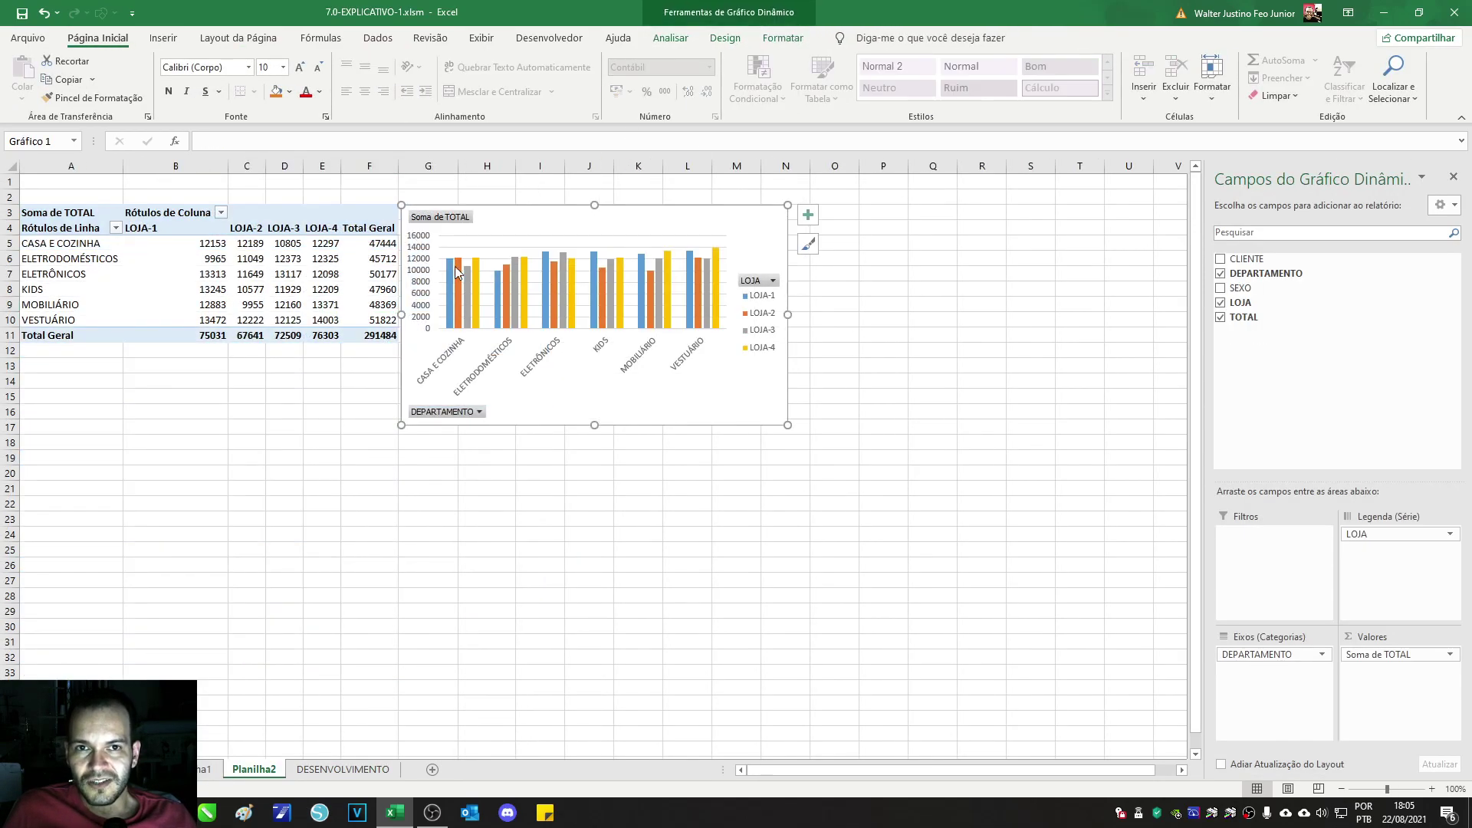
pyautogui.click(670, 38)
pyautogui.click(765, 40)
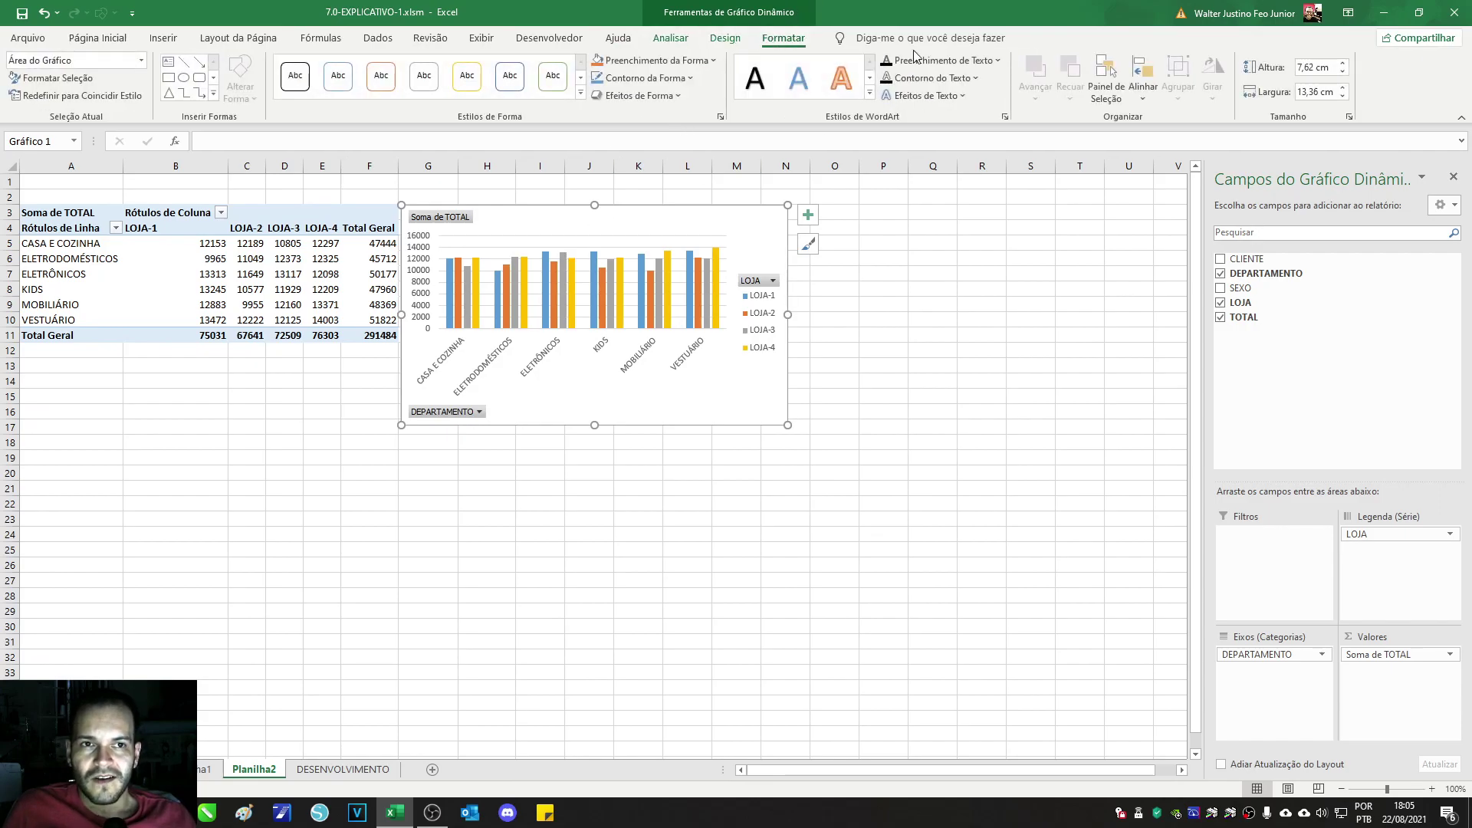
pyautogui.click(739, 42)
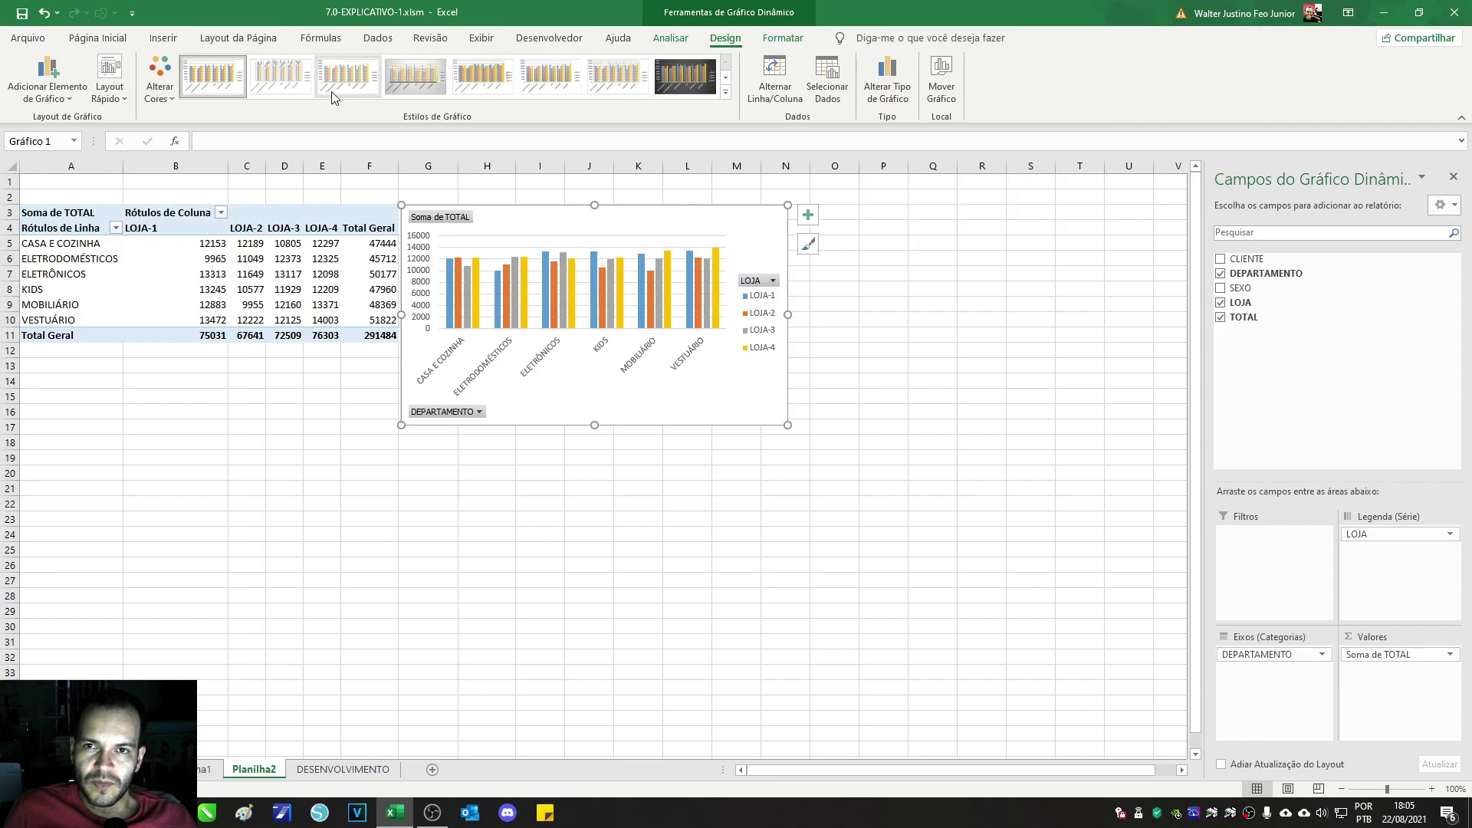
# Step: Apply the last (dark) chart style and add a Linear trendline based on LOJA-1
pyautogui.click(679, 82)
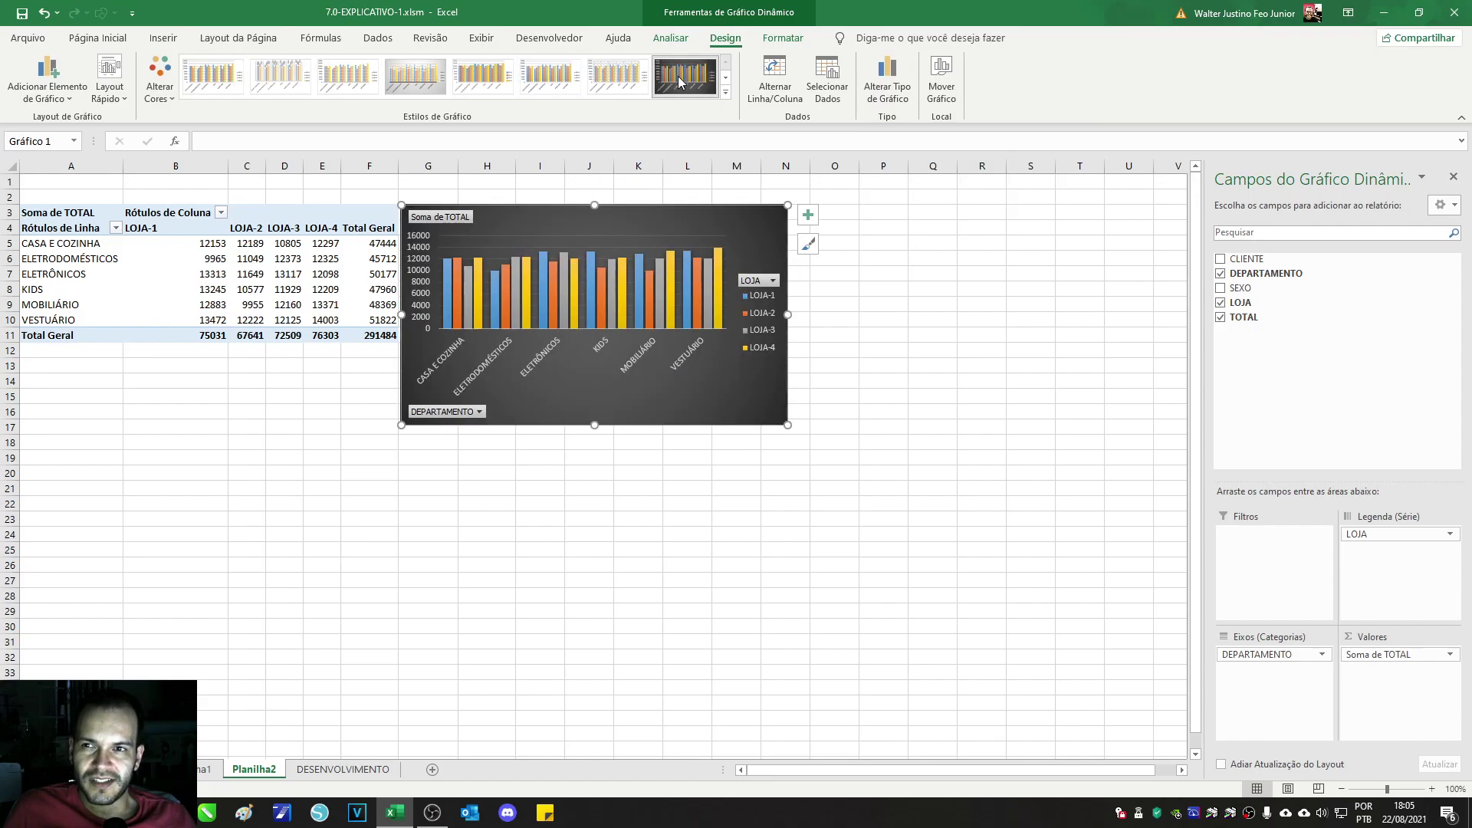
pyautogui.click(34, 102)
pyautogui.moveTo(46, 119)
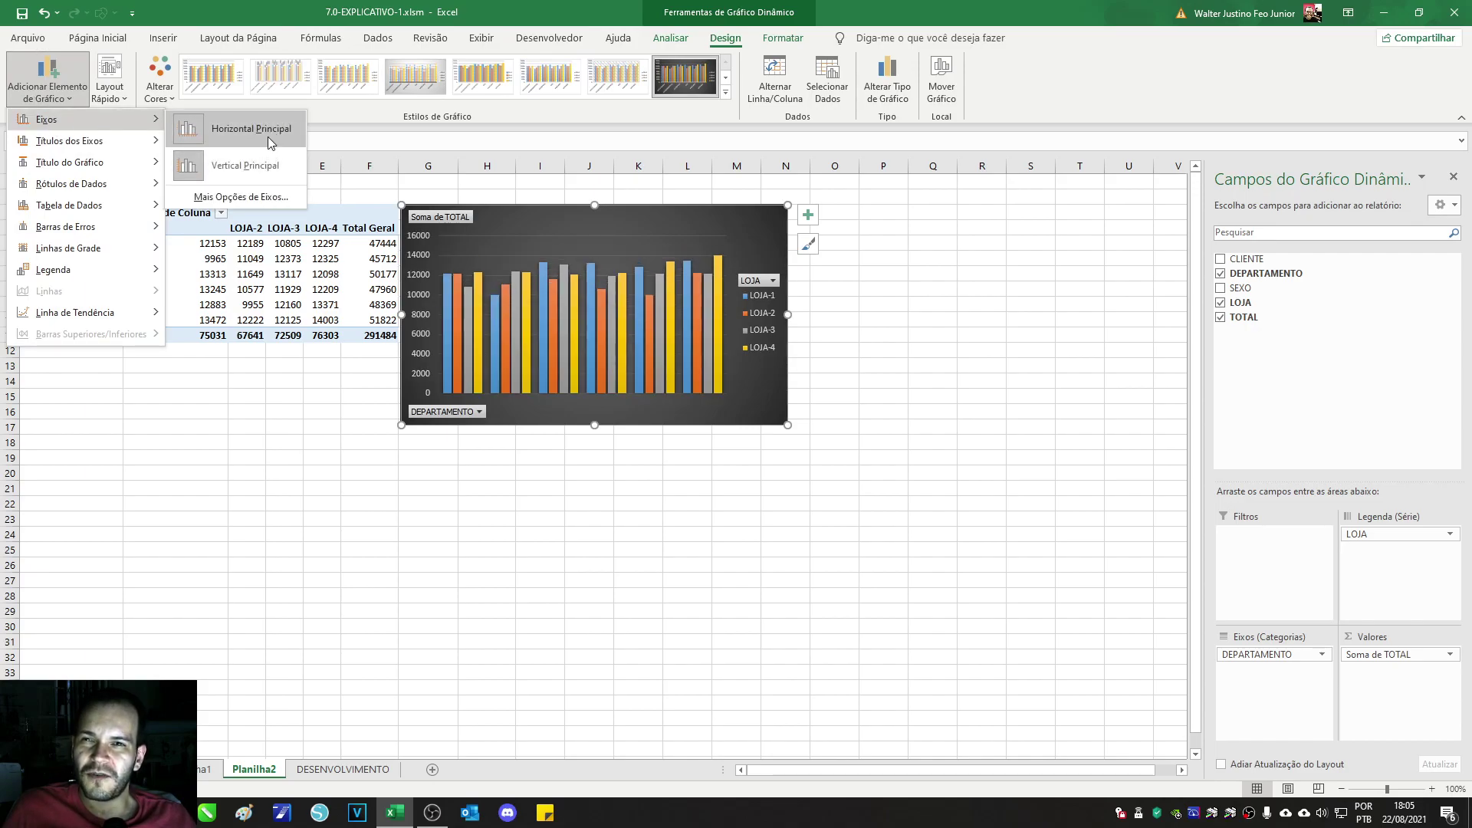
pyautogui.moveTo(98, 142)
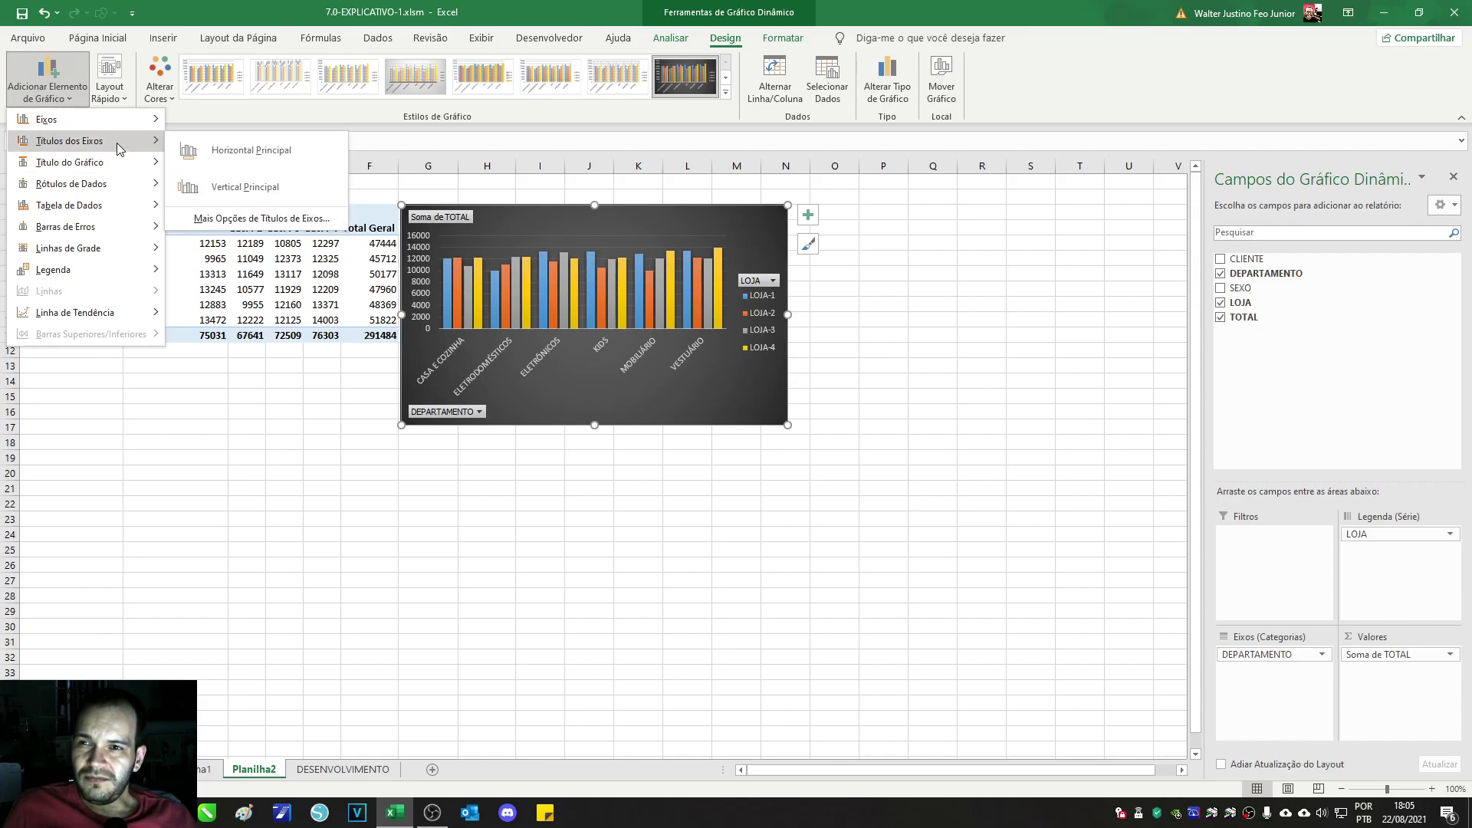
pyautogui.moveTo(135, 123)
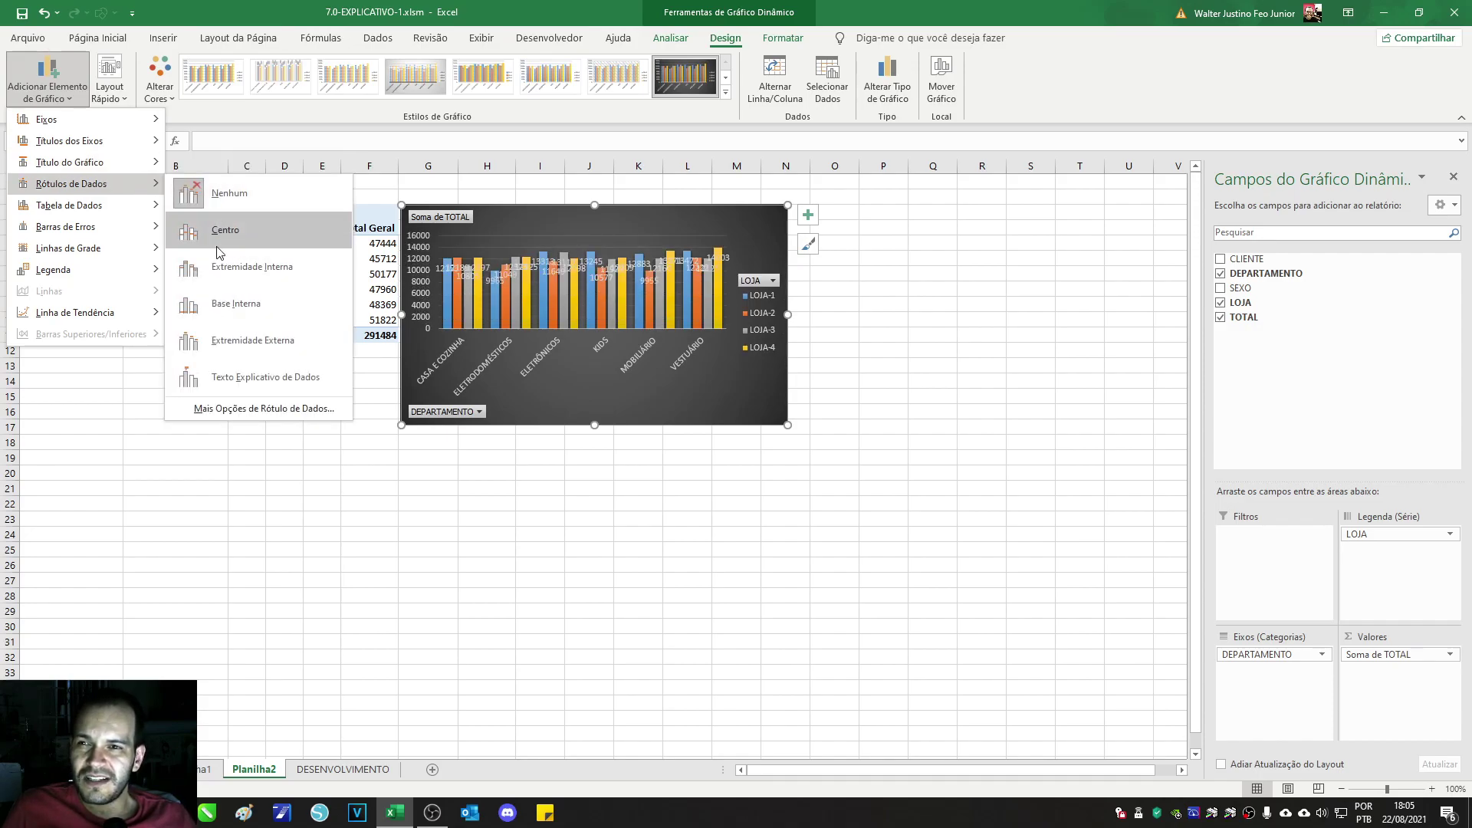
pyautogui.moveTo(150, 207)
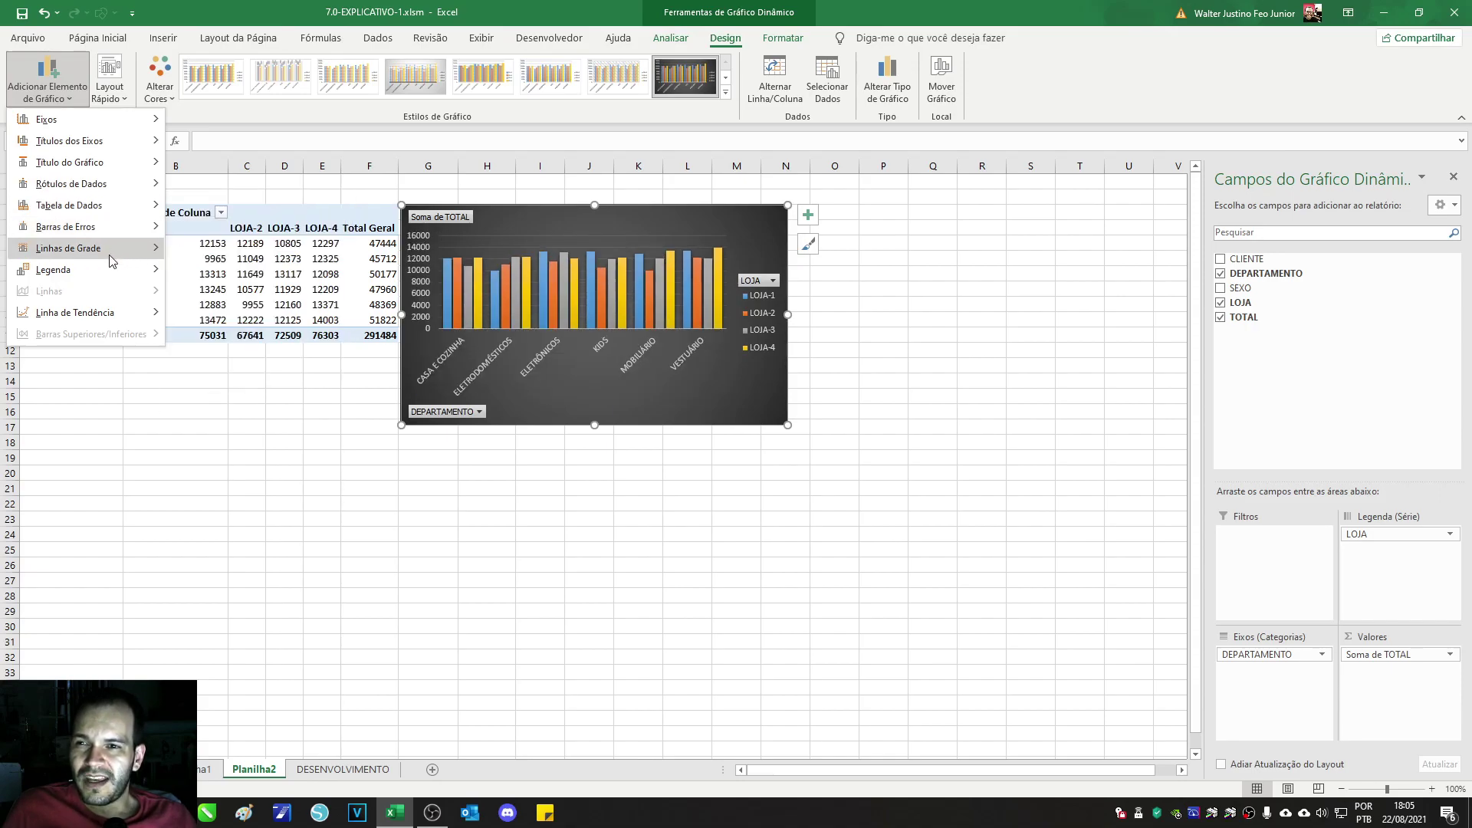
pyautogui.moveTo(106, 310)
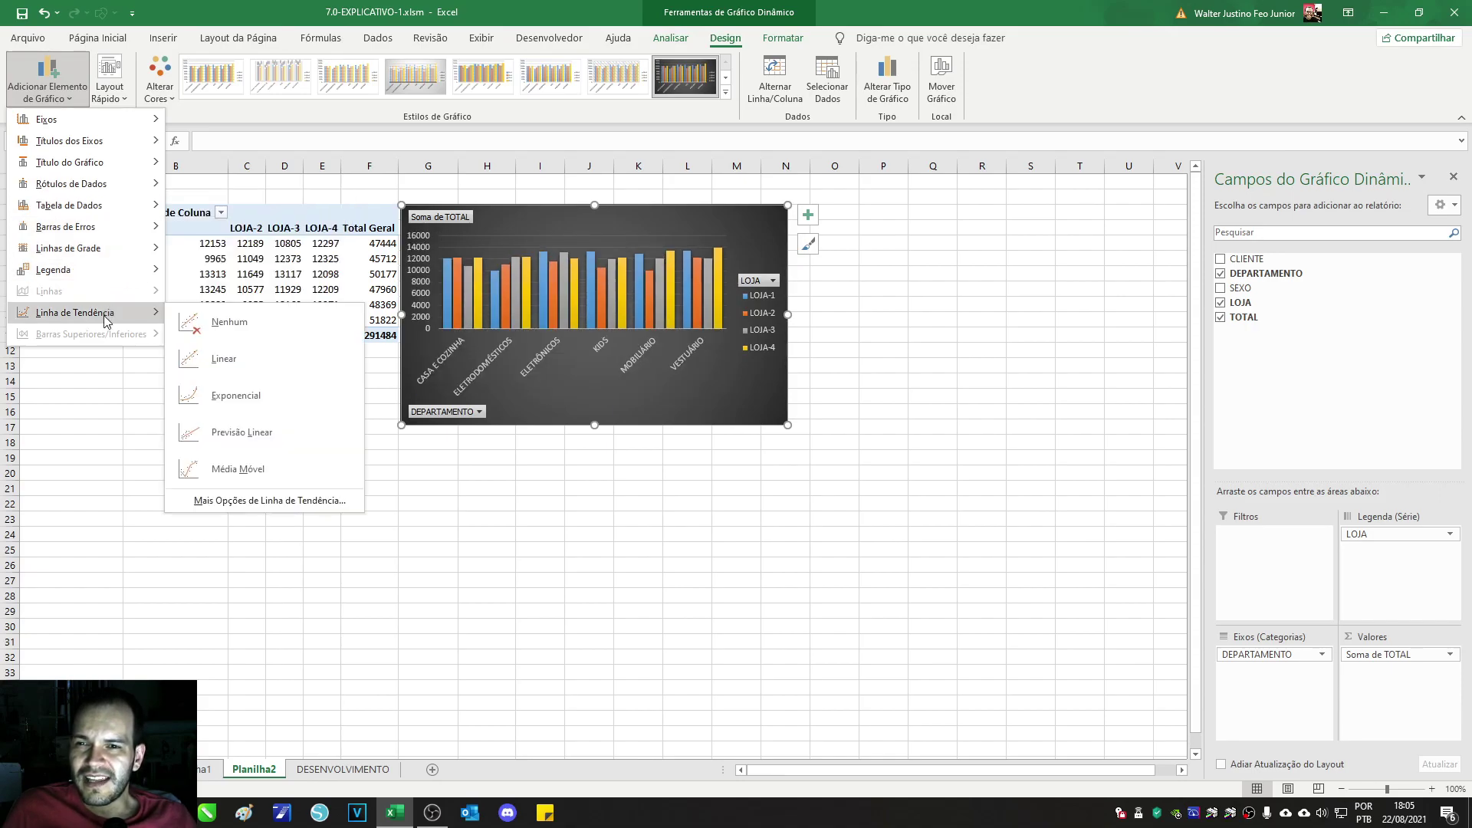
pyautogui.click(213, 374)
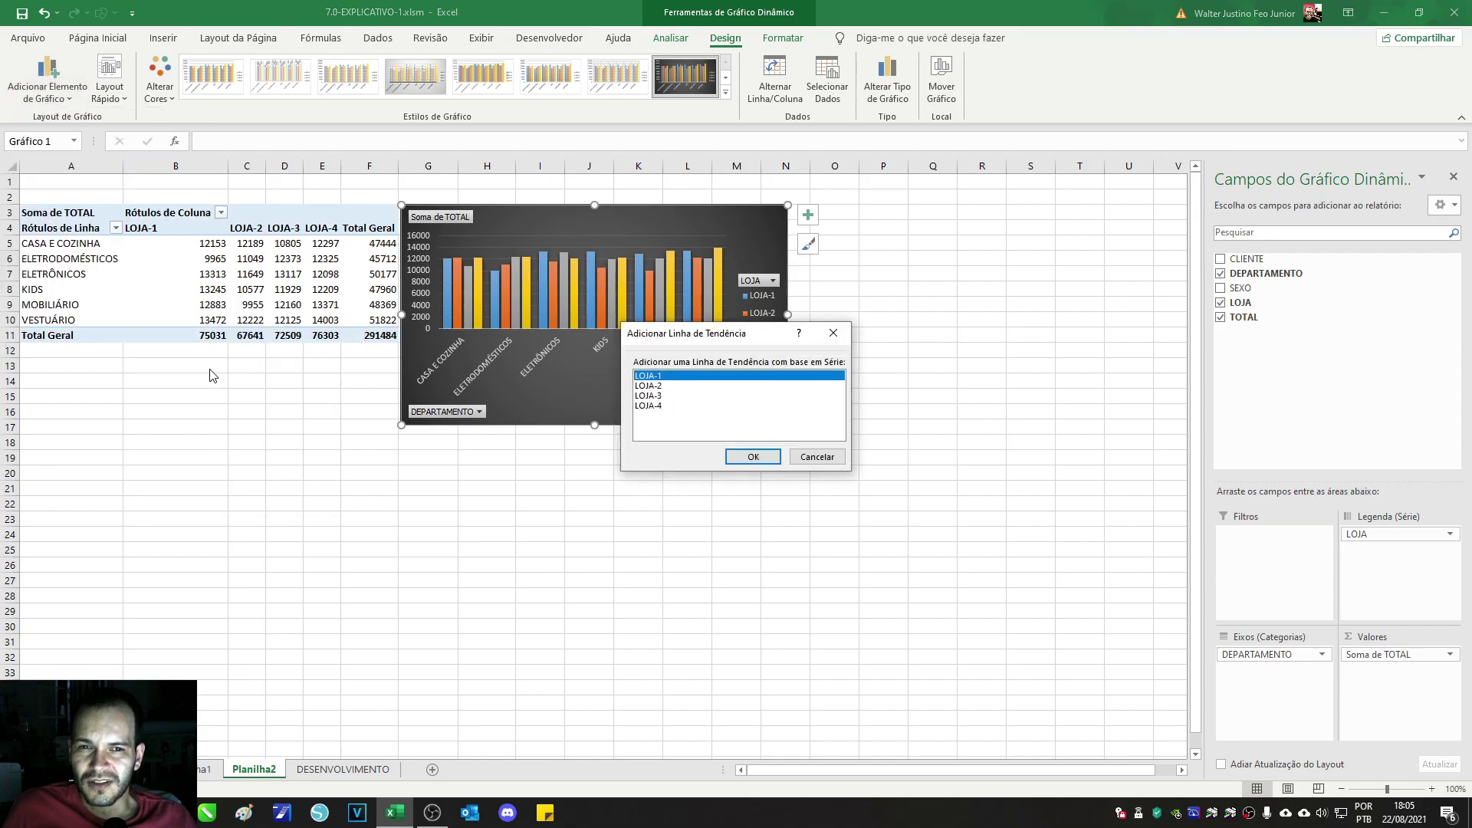
pyautogui.click(754, 457)
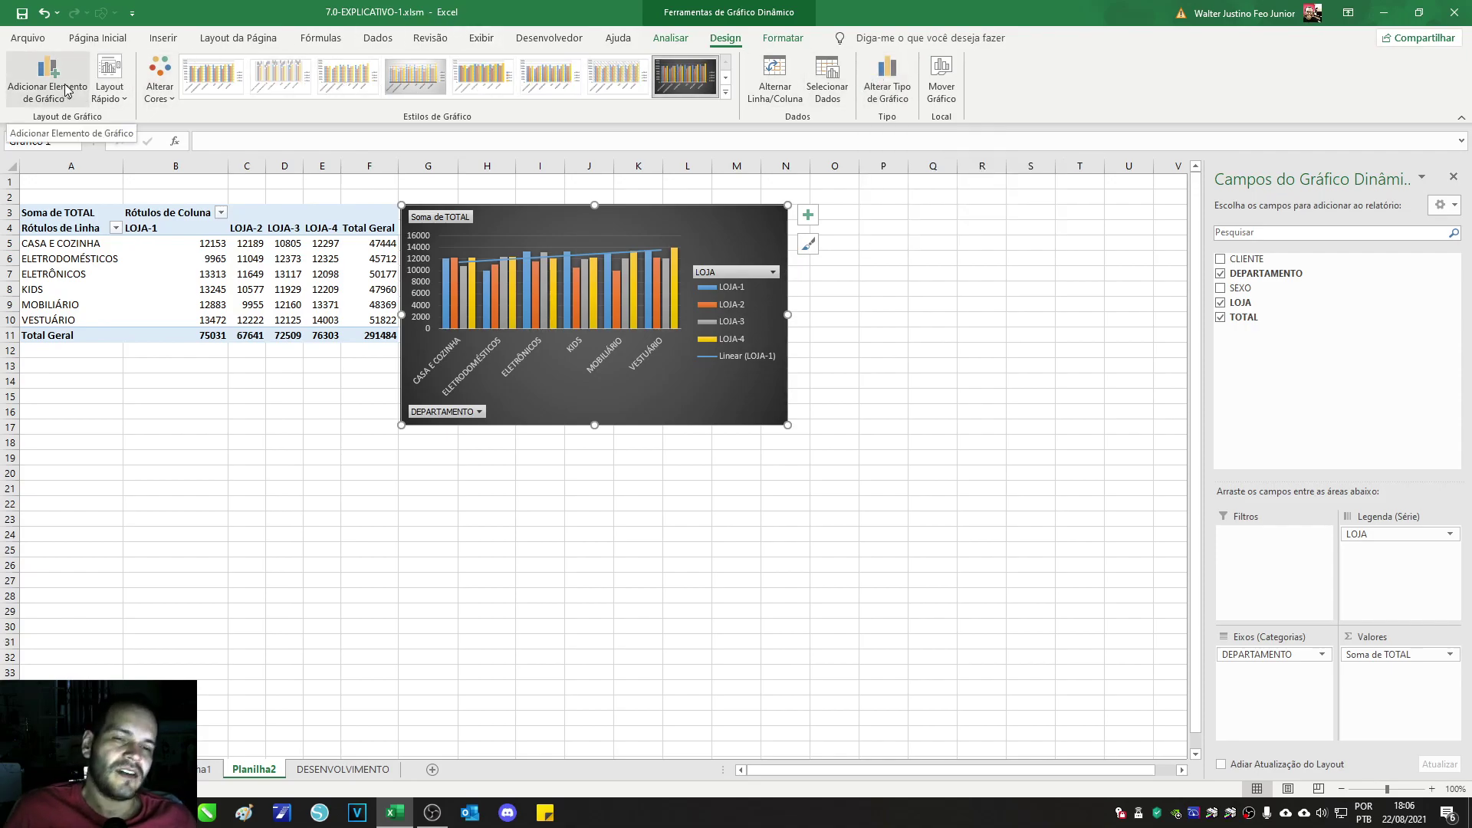
pyautogui.scroll(1, 69, 77)
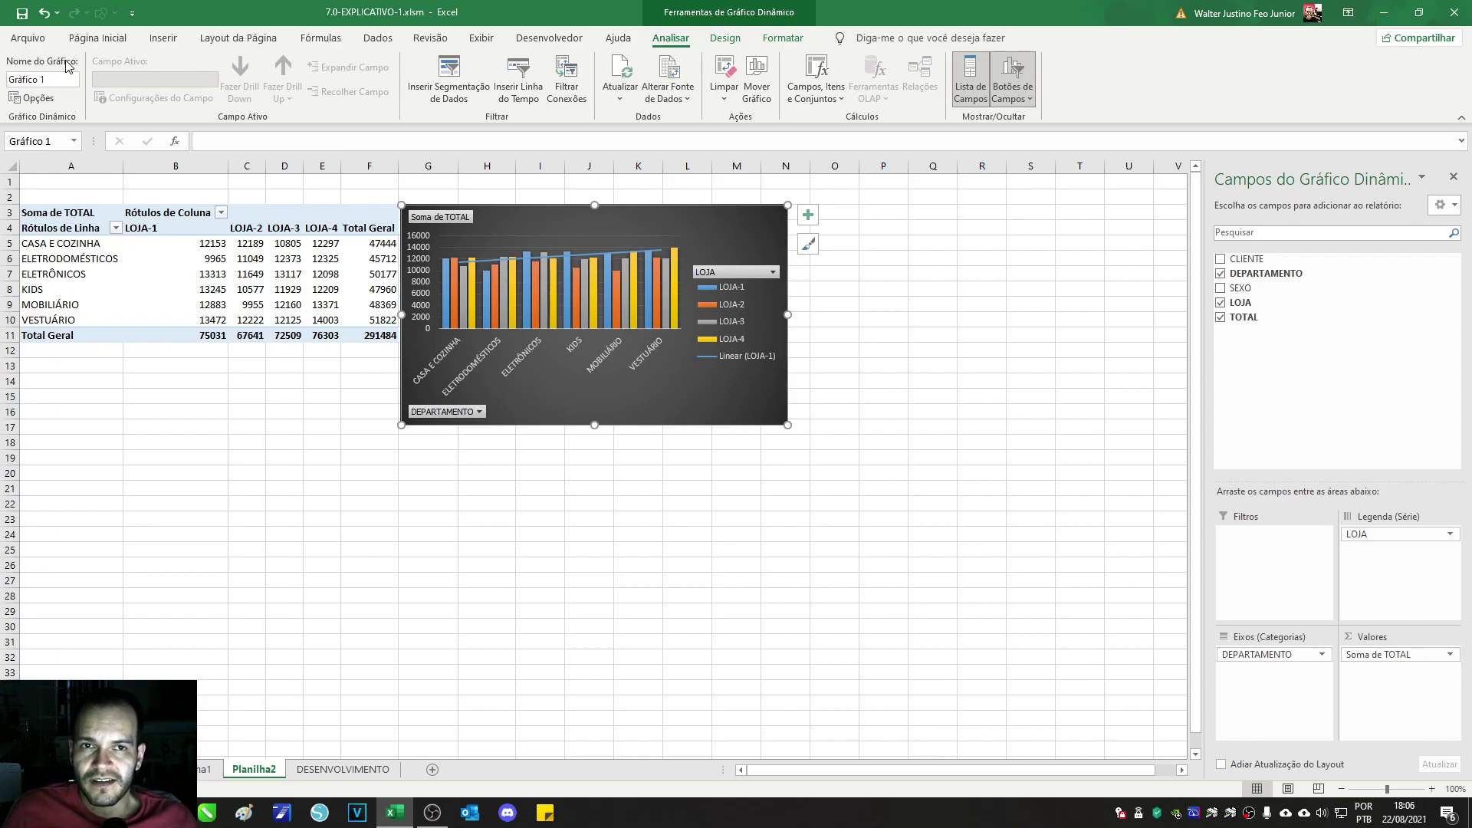
# Step: Open Alterar Tipo de Gráfico from the Design tab, showing Coluna Agrupada as current type
pyautogui.click(725, 39)
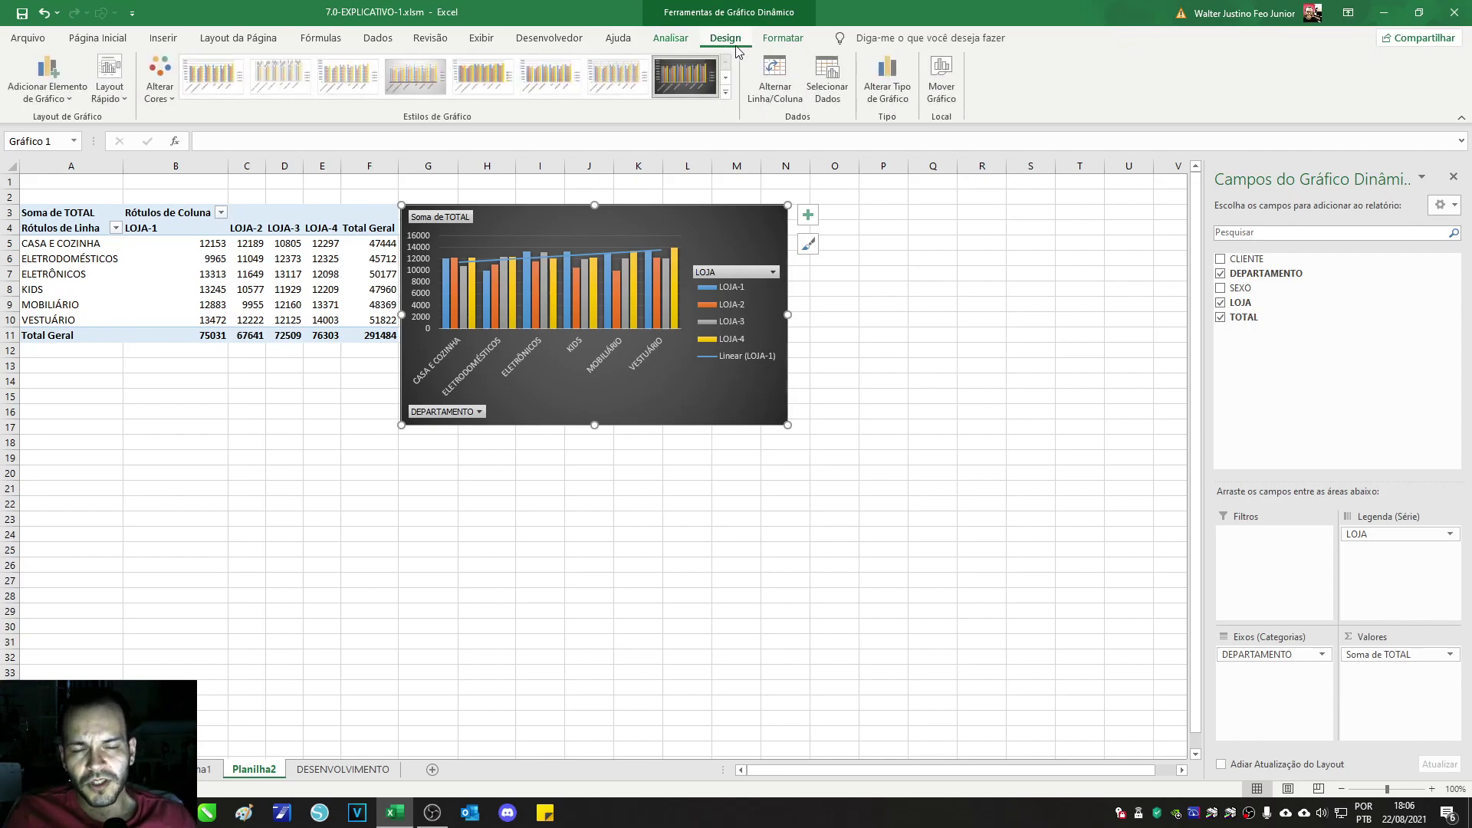
pyautogui.click(797, 44)
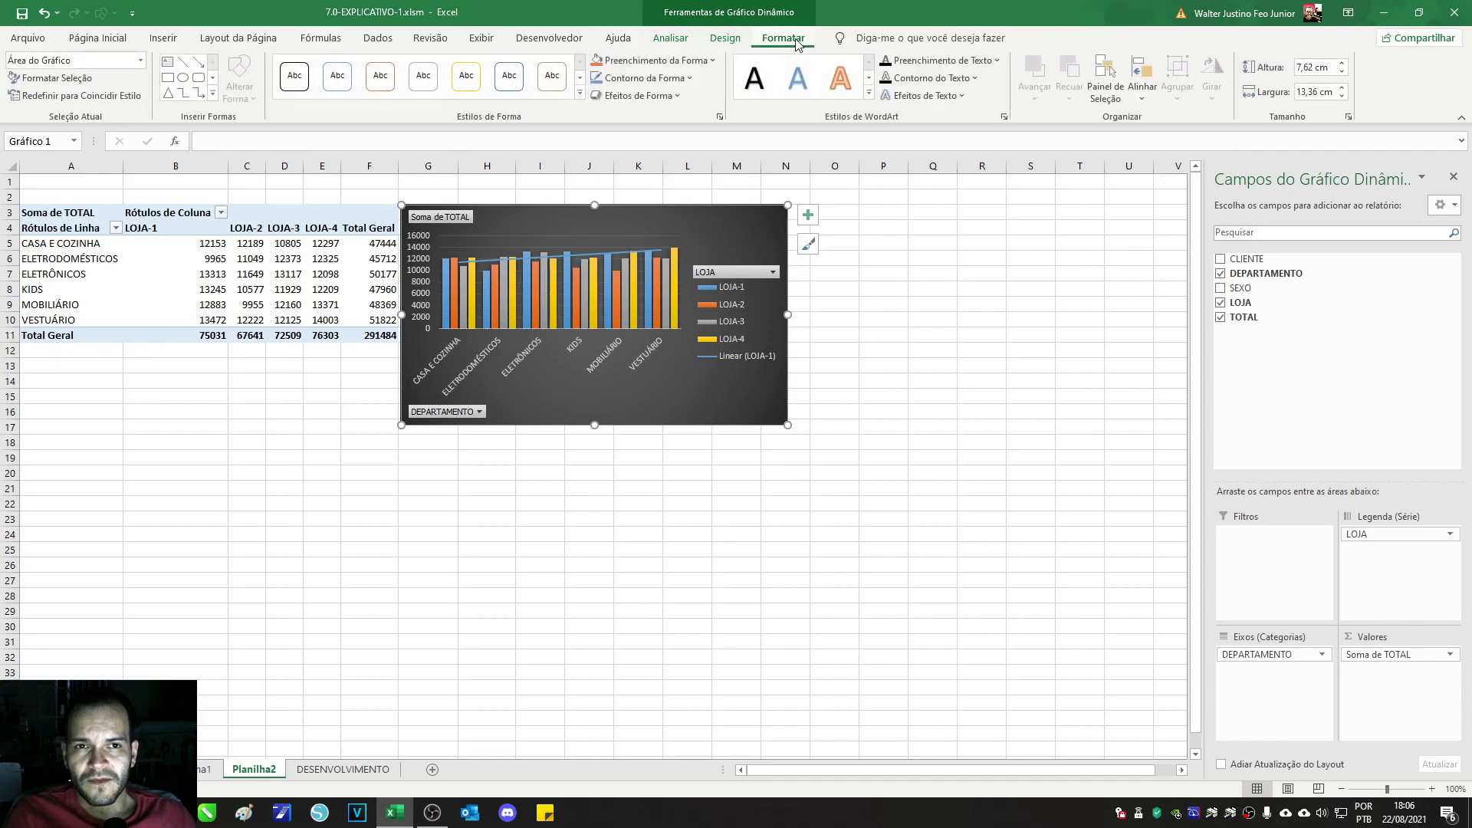
pyautogui.click(728, 42)
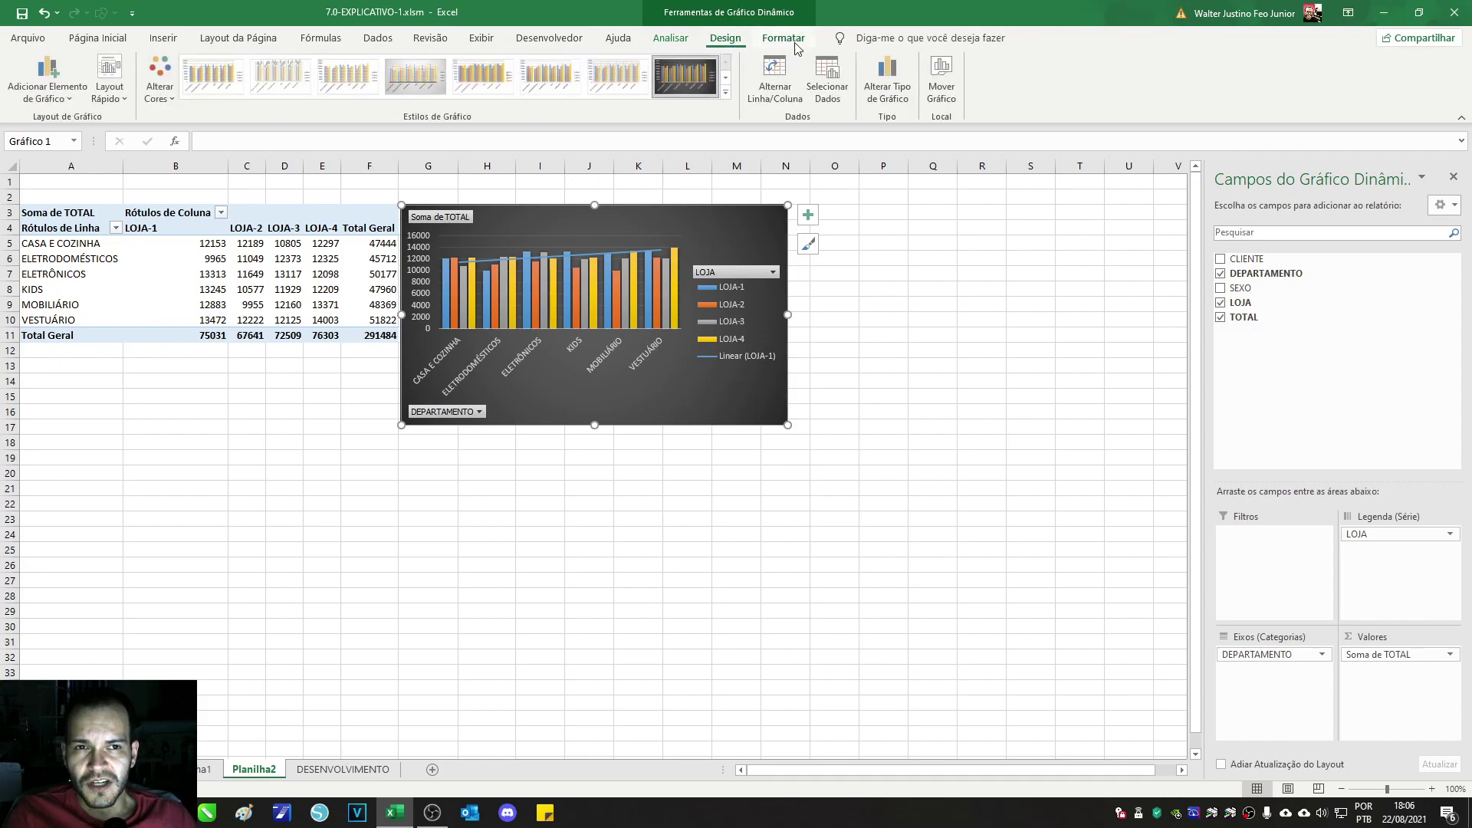
pyautogui.click(880, 77)
# Step: Preview each chart category from Column through Combo in the chart type dialog
pyautogui.moveTo(732, 188); pyautogui.dragTo(649, 230)
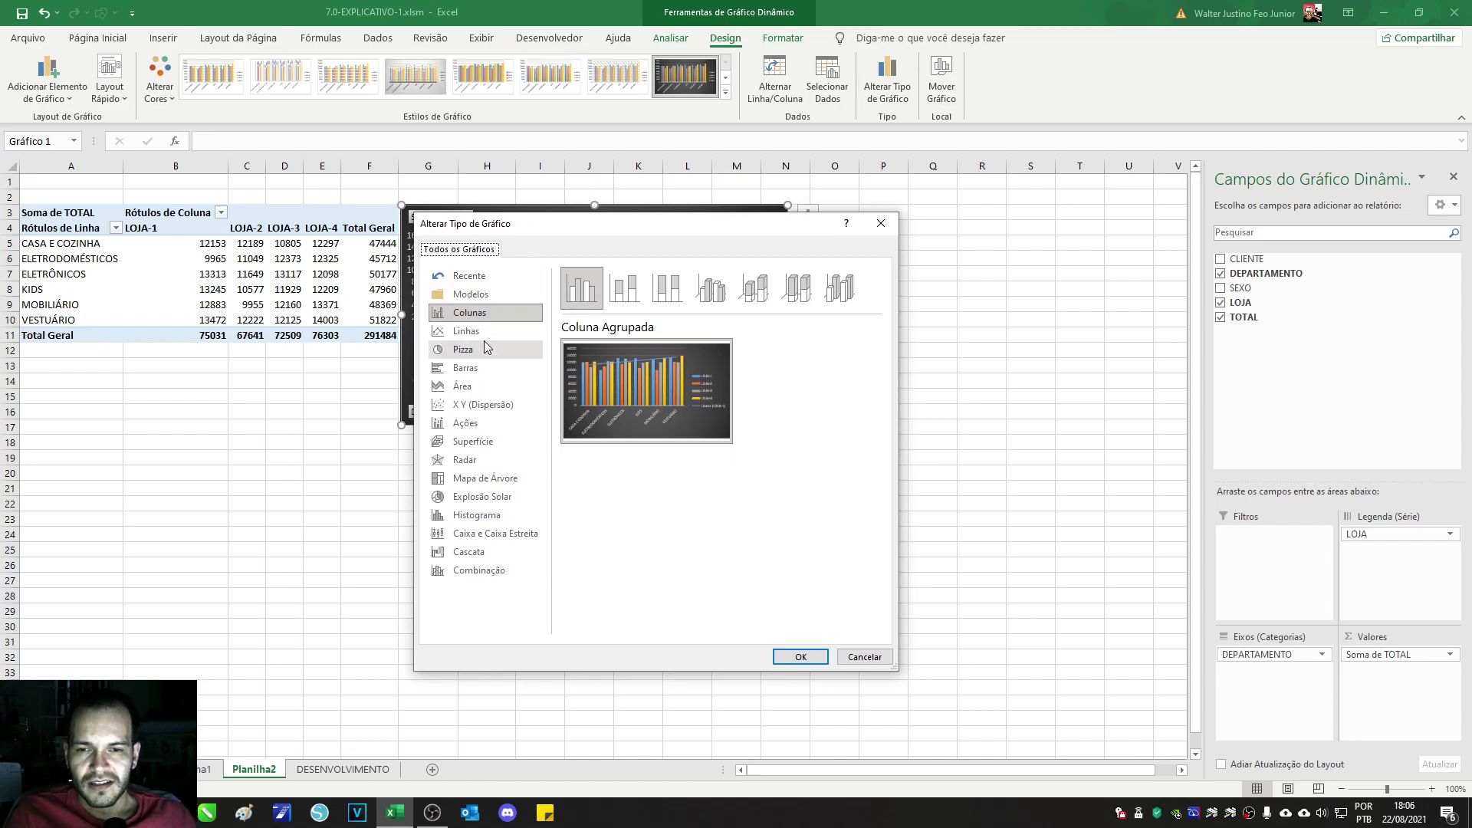
pyautogui.click(463, 316)
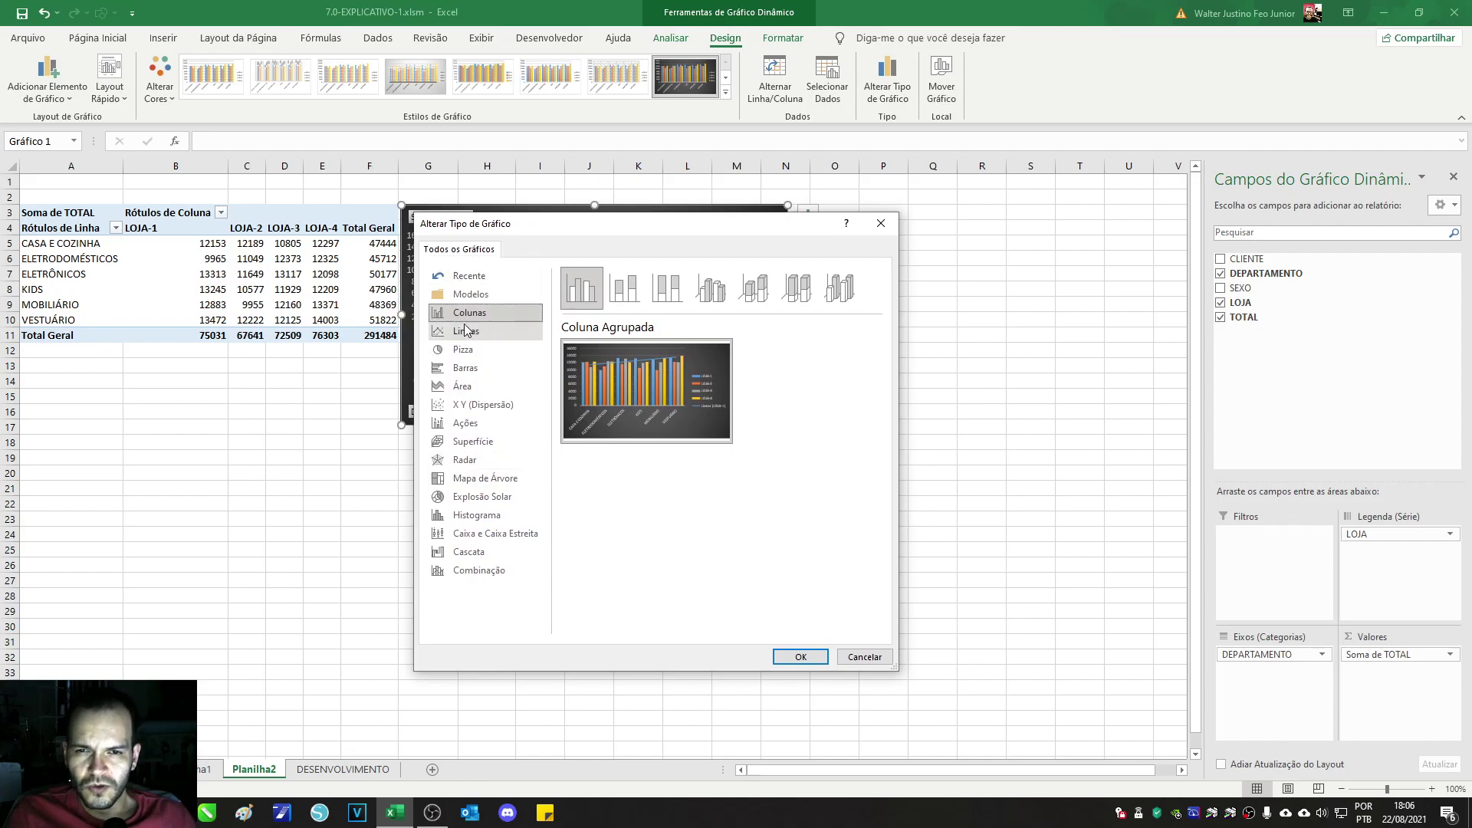
pyautogui.click(465, 331)
pyautogui.click(465, 350)
pyautogui.click(470, 369)
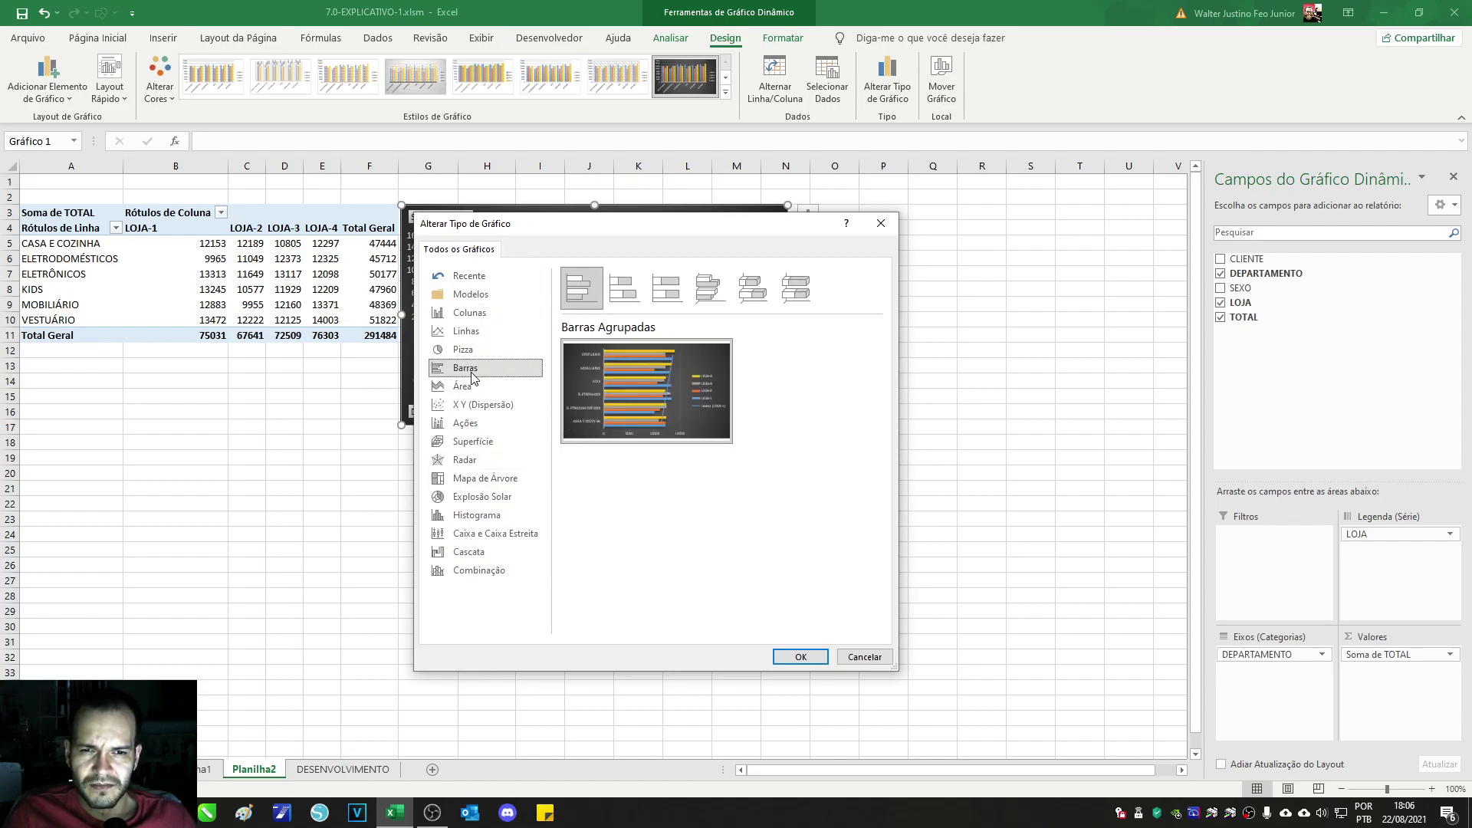
pyautogui.click(476, 388)
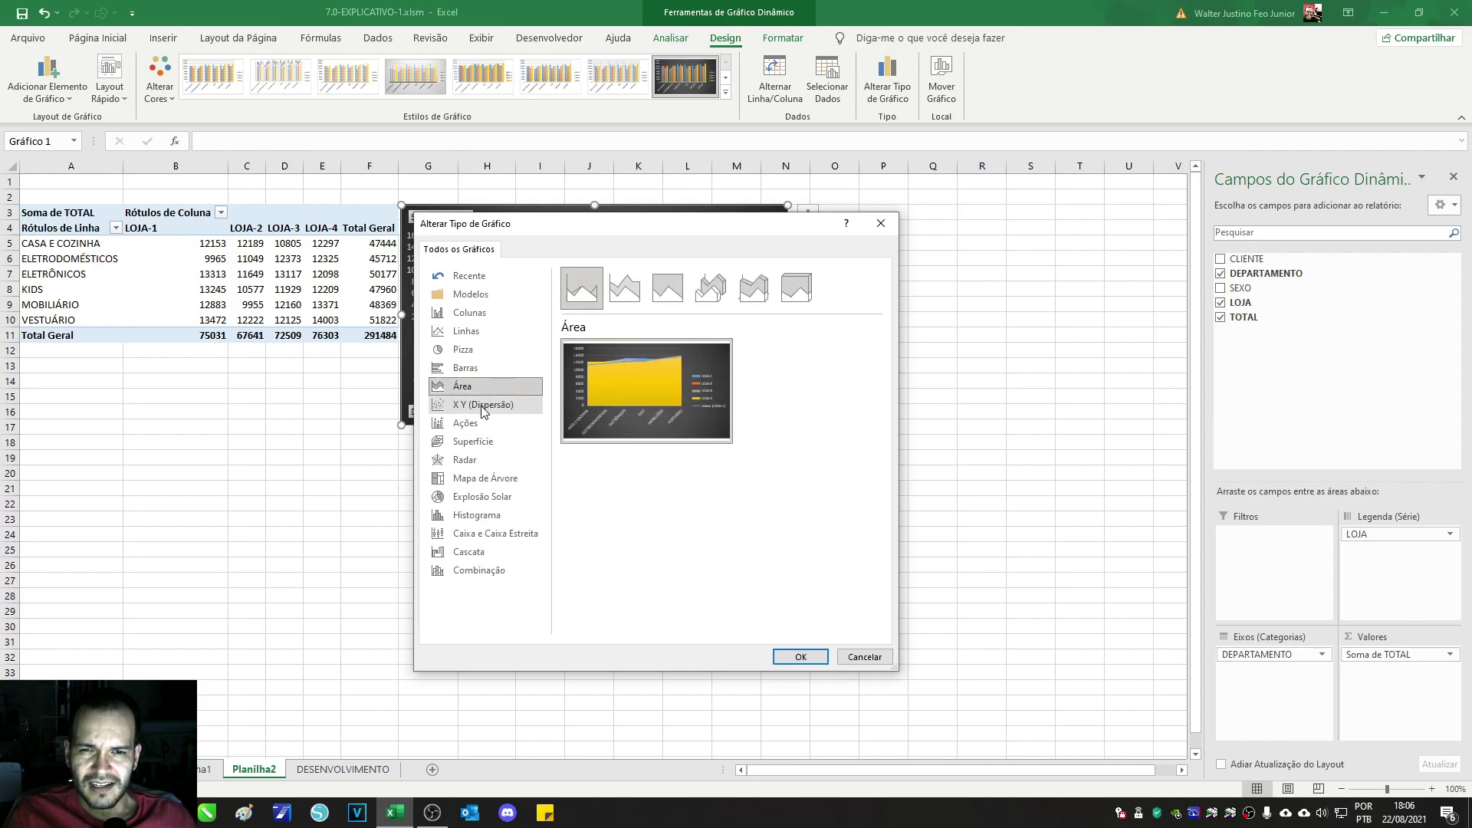
pyautogui.click(482, 405)
pyautogui.click(481, 424)
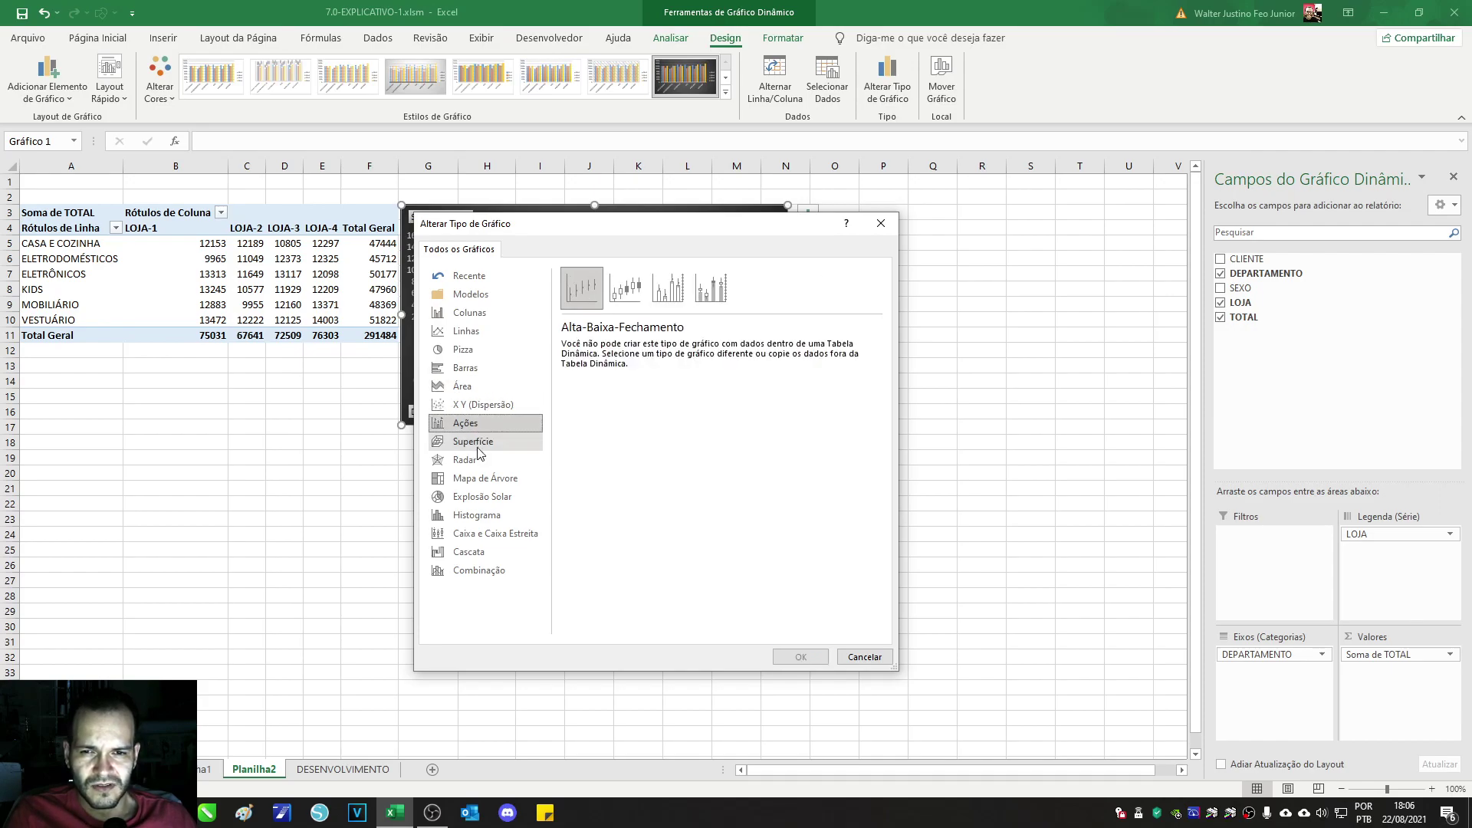
pyautogui.click(477, 445)
pyautogui.click(473, 462)
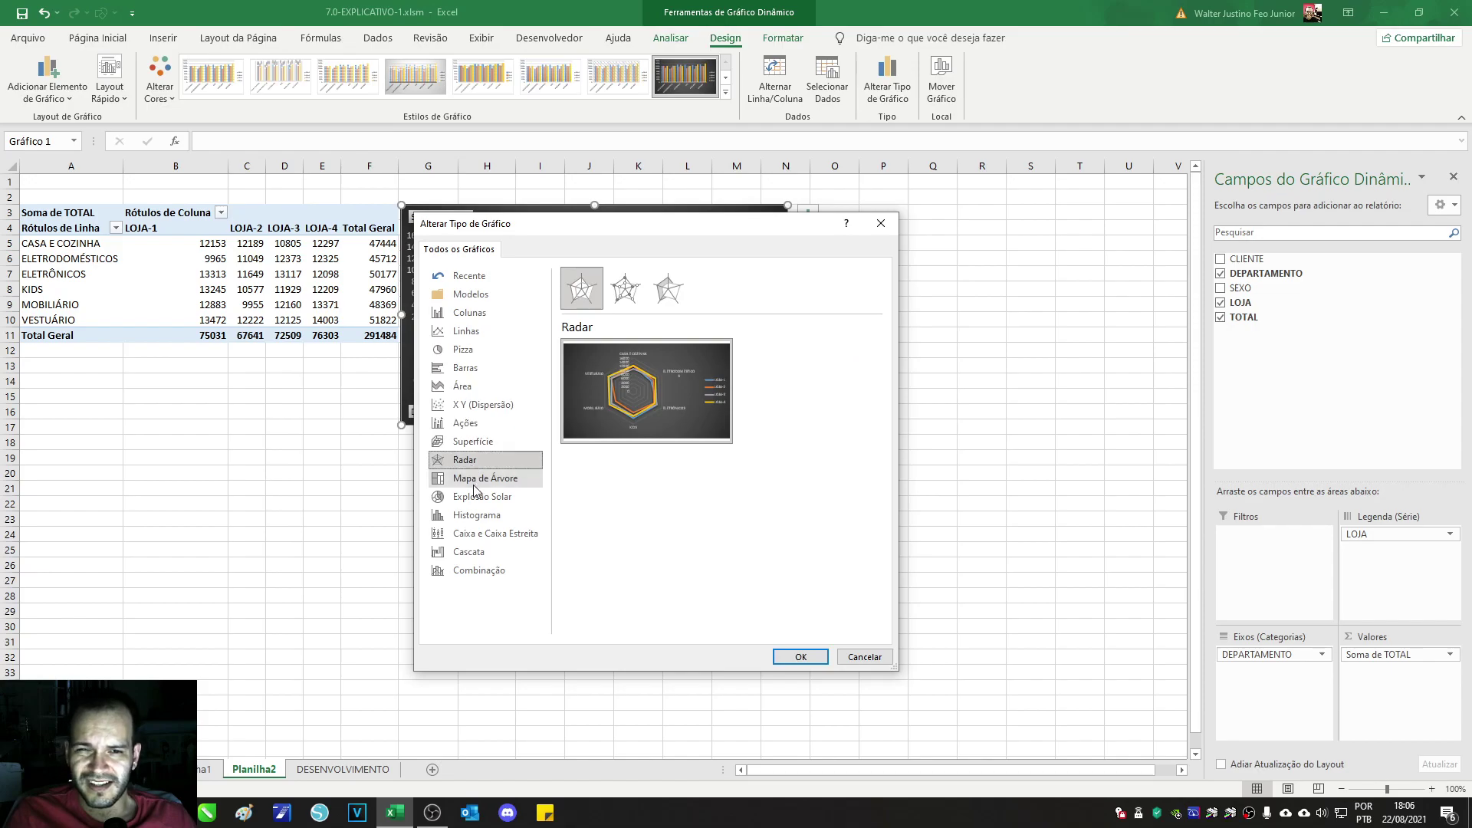
pyautogui.click(474, 483)
pyautogui.click(476, 500)
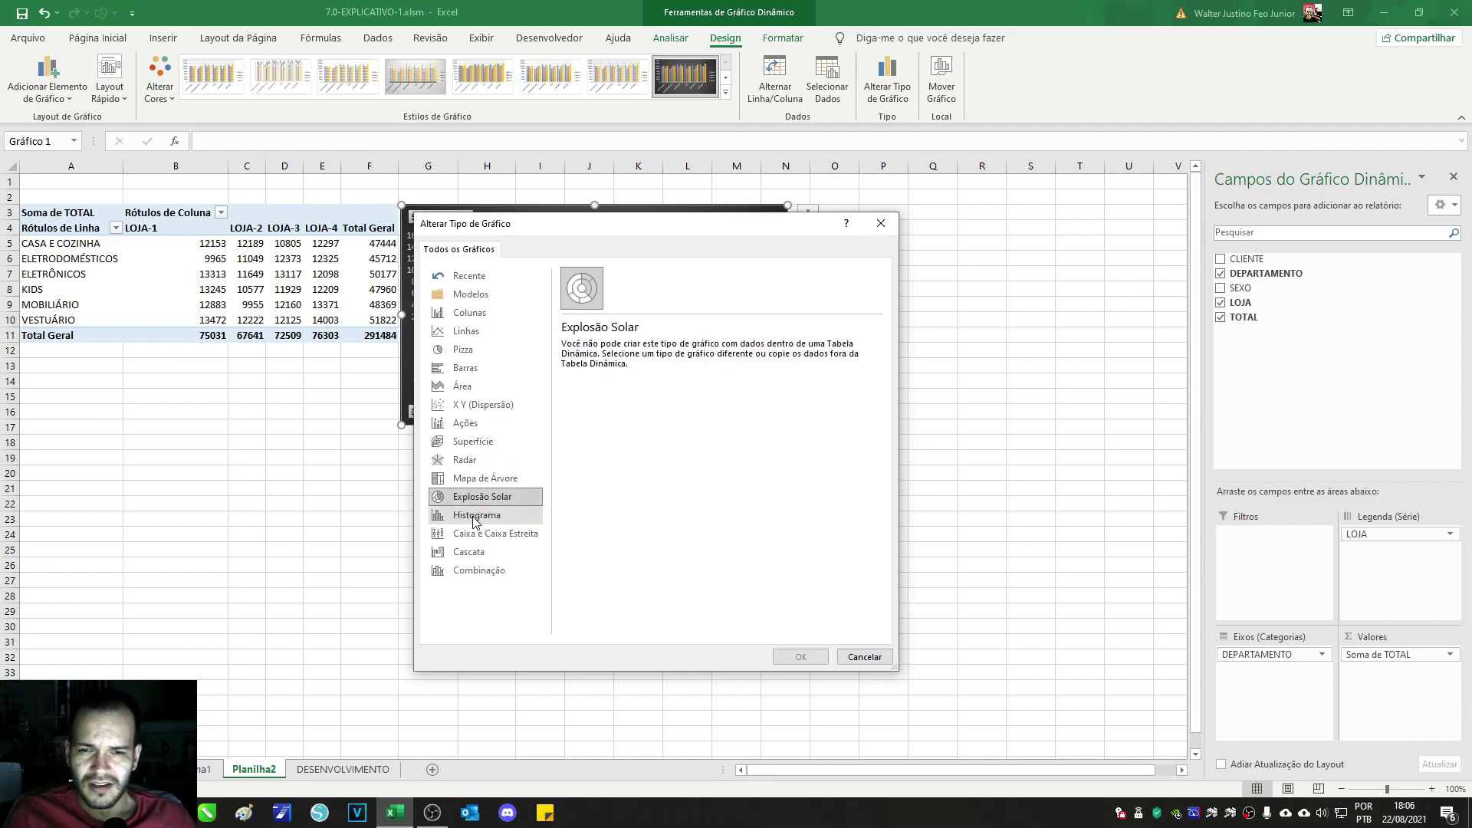
pyautogui.click(474, 519)
pyautogui.click(477, 534)
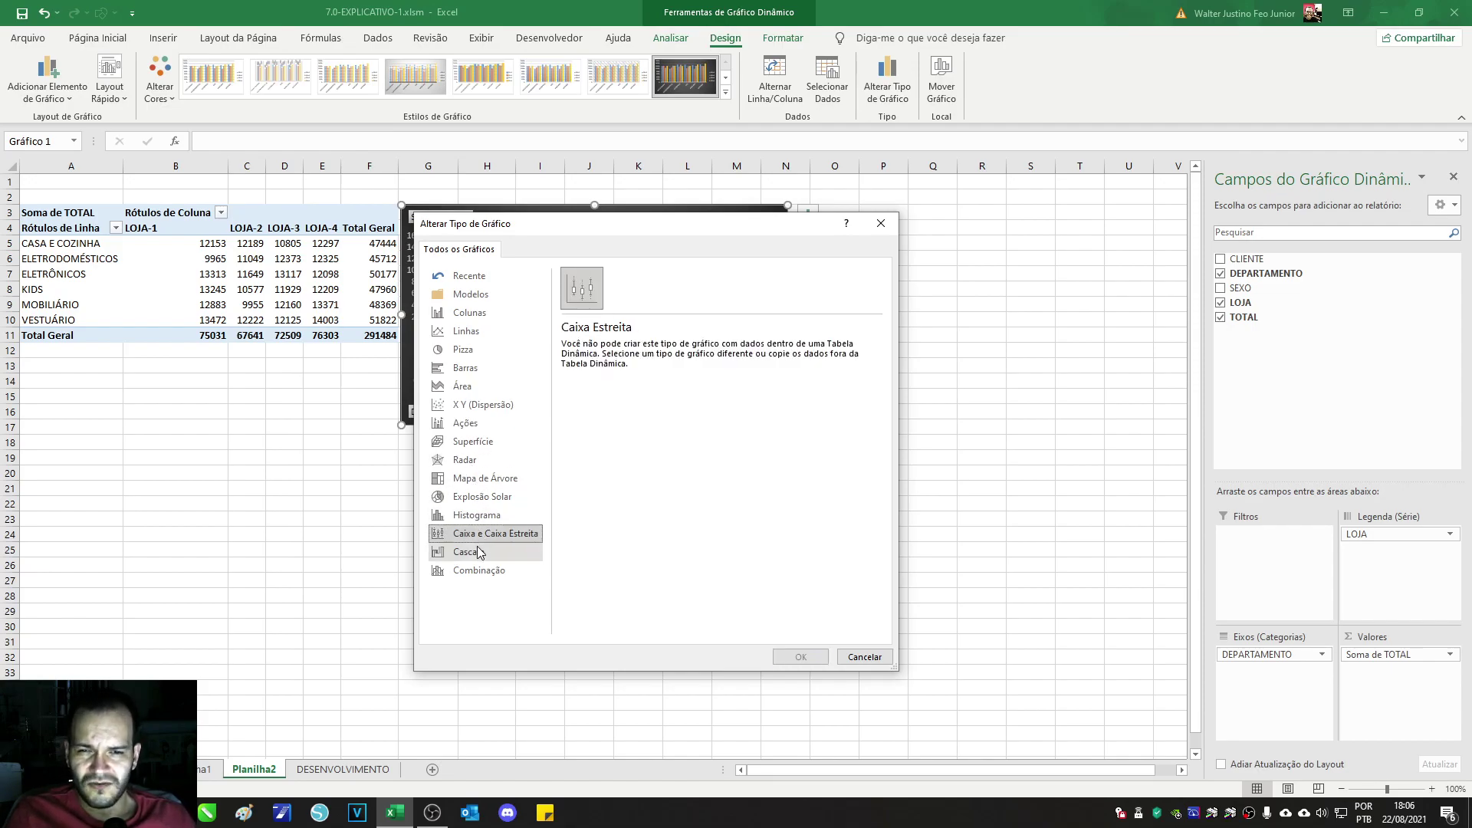
pyautogui.click(476, 556)
pyautogui.click(481, 571)
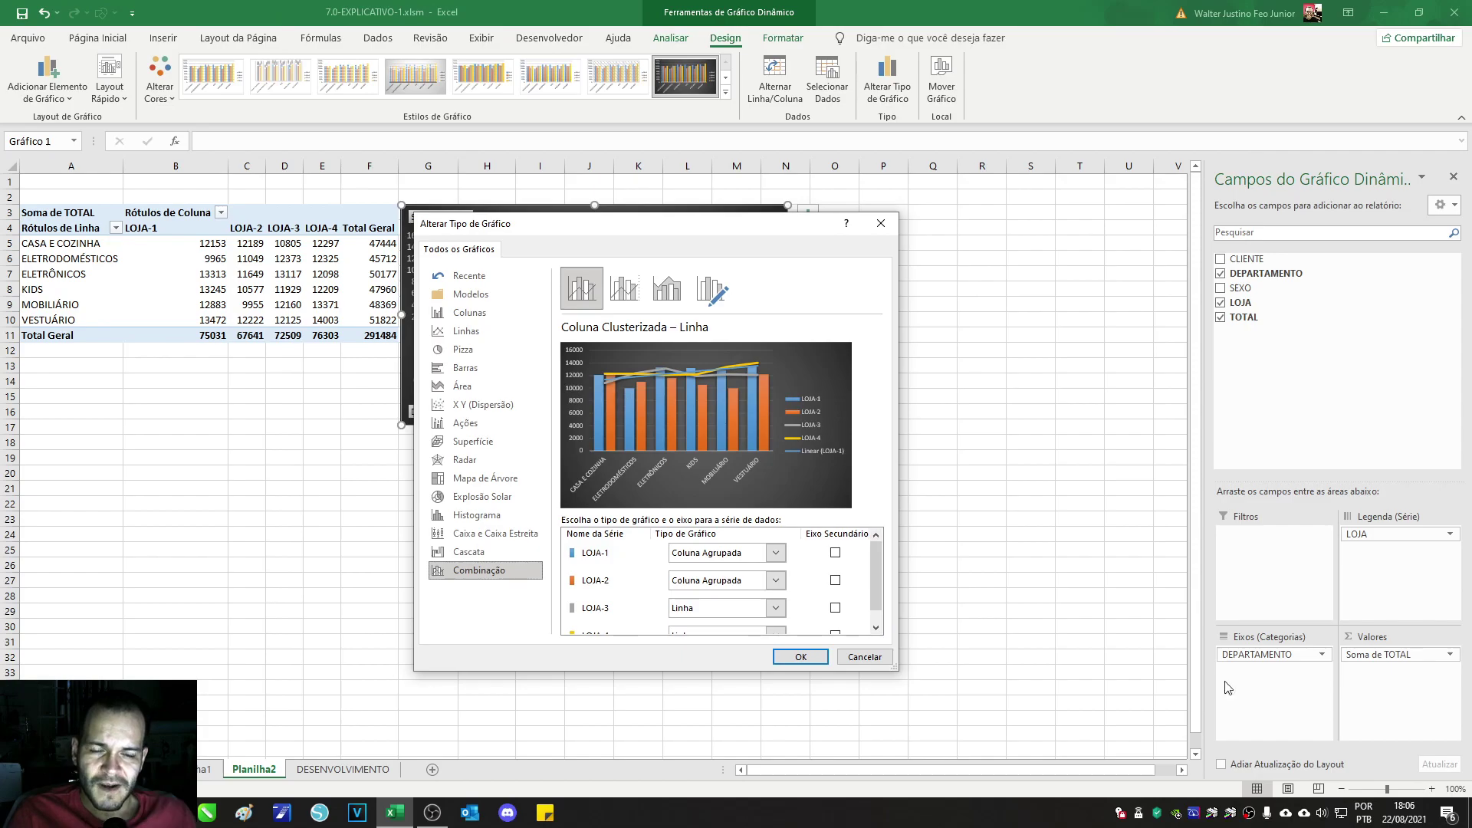
# Step: Revisit Stock, Treemap, Radar, Surface and XY scatter, try the bubble subtypes, then cancel unchanged
pyautogui.click(466, 424)
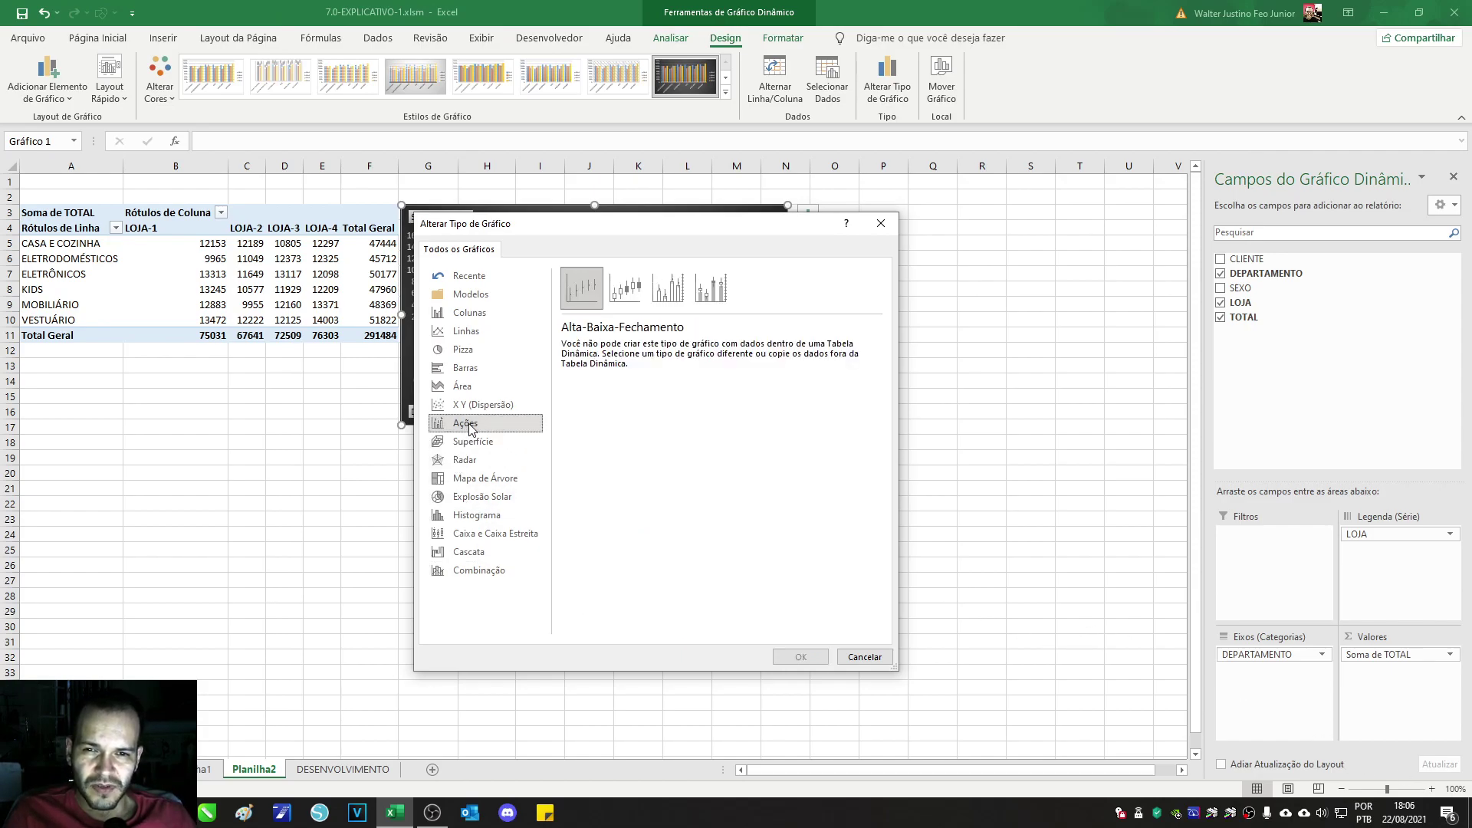
pyautogui.click(480, 478)
pyautogui.click(479, 460)
pyautogui.click(491, 440)
pyautogui.click(493, 421)
pyautogui.click(479, 405)
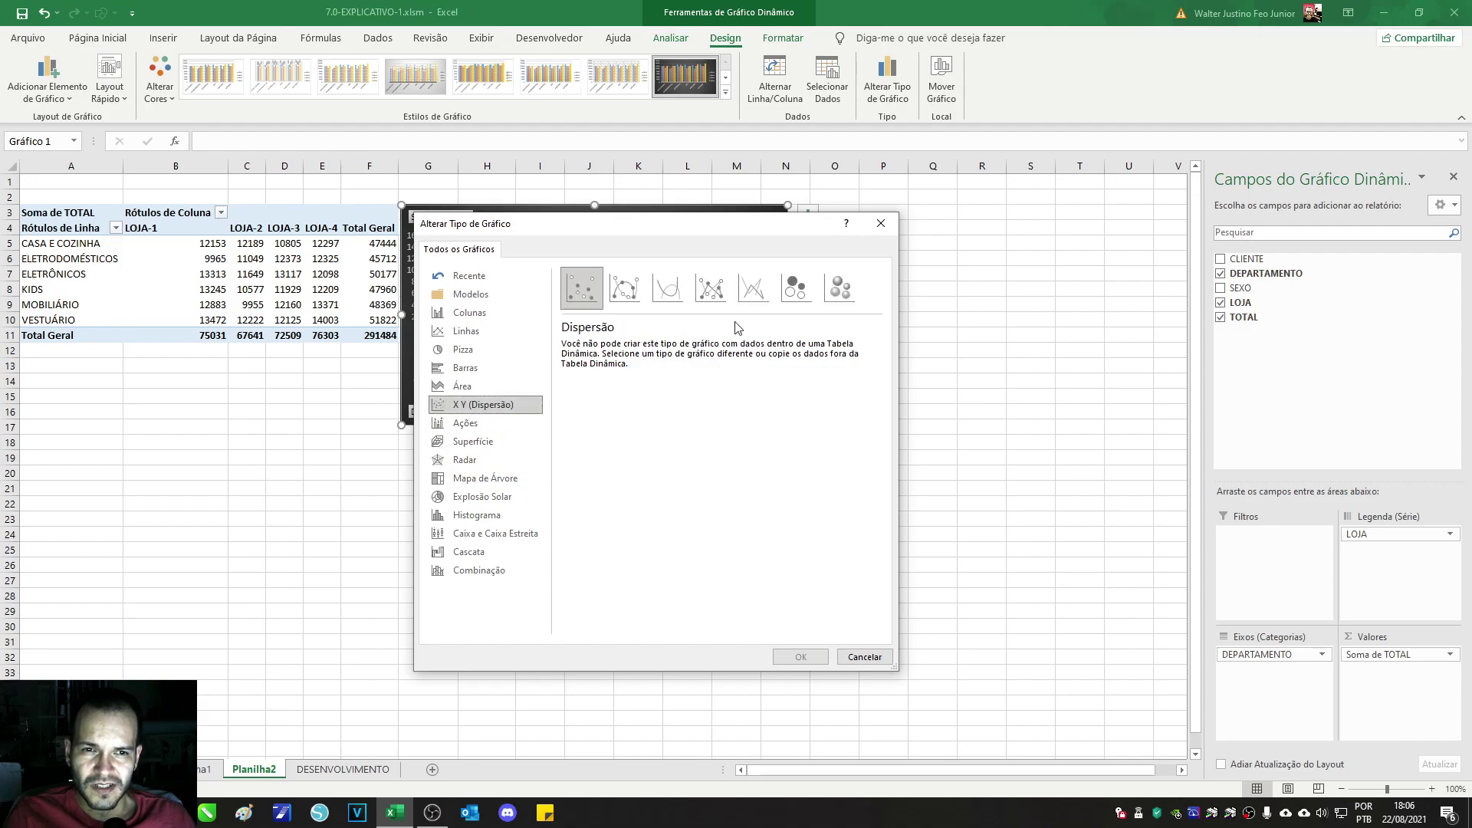
pyautogui.click(840, 288)
pyautogui.click(796, 288)
pyautogui.click(827, 288)
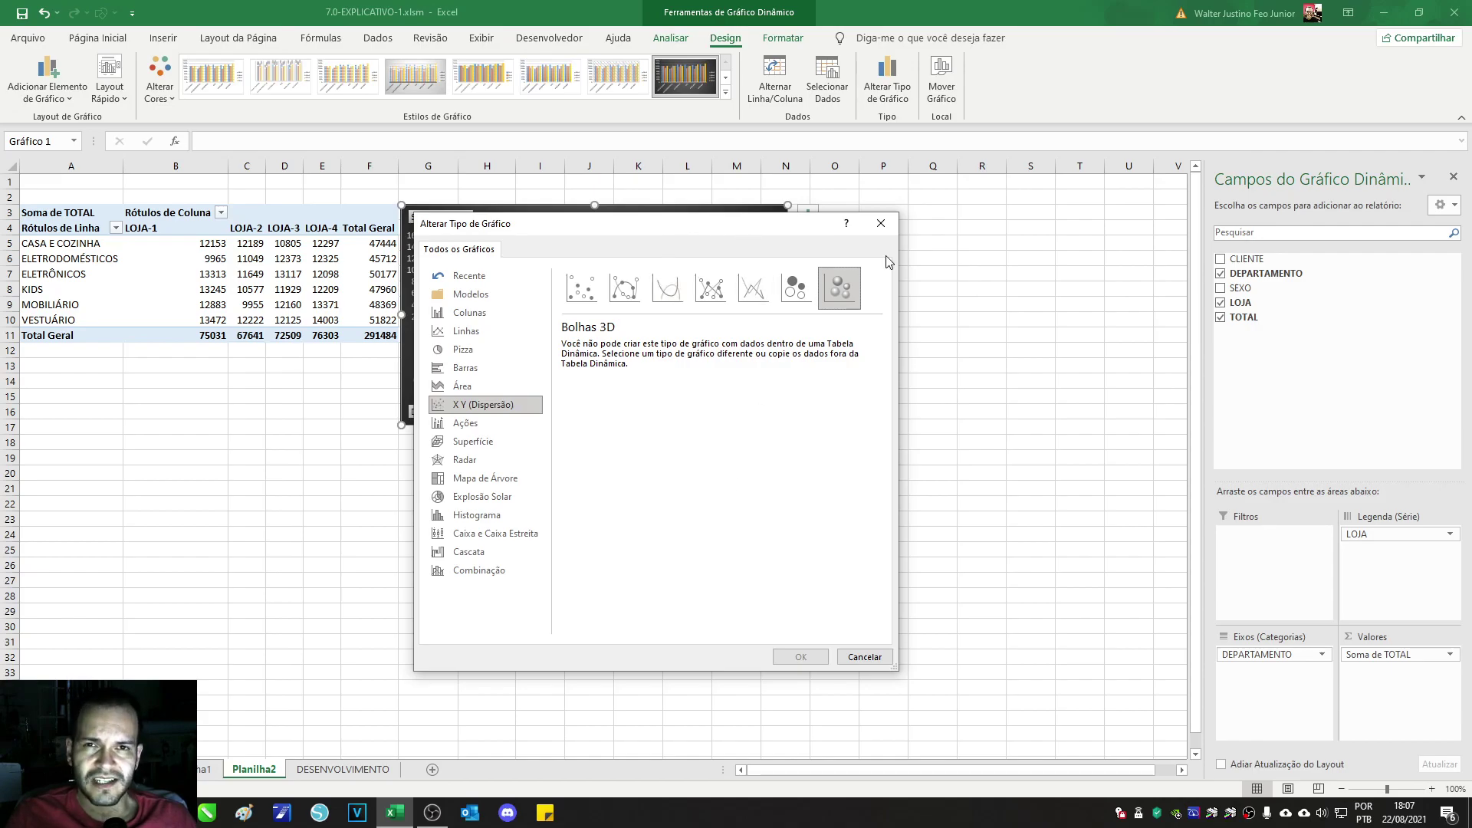
pyautogui.click(867, 657)
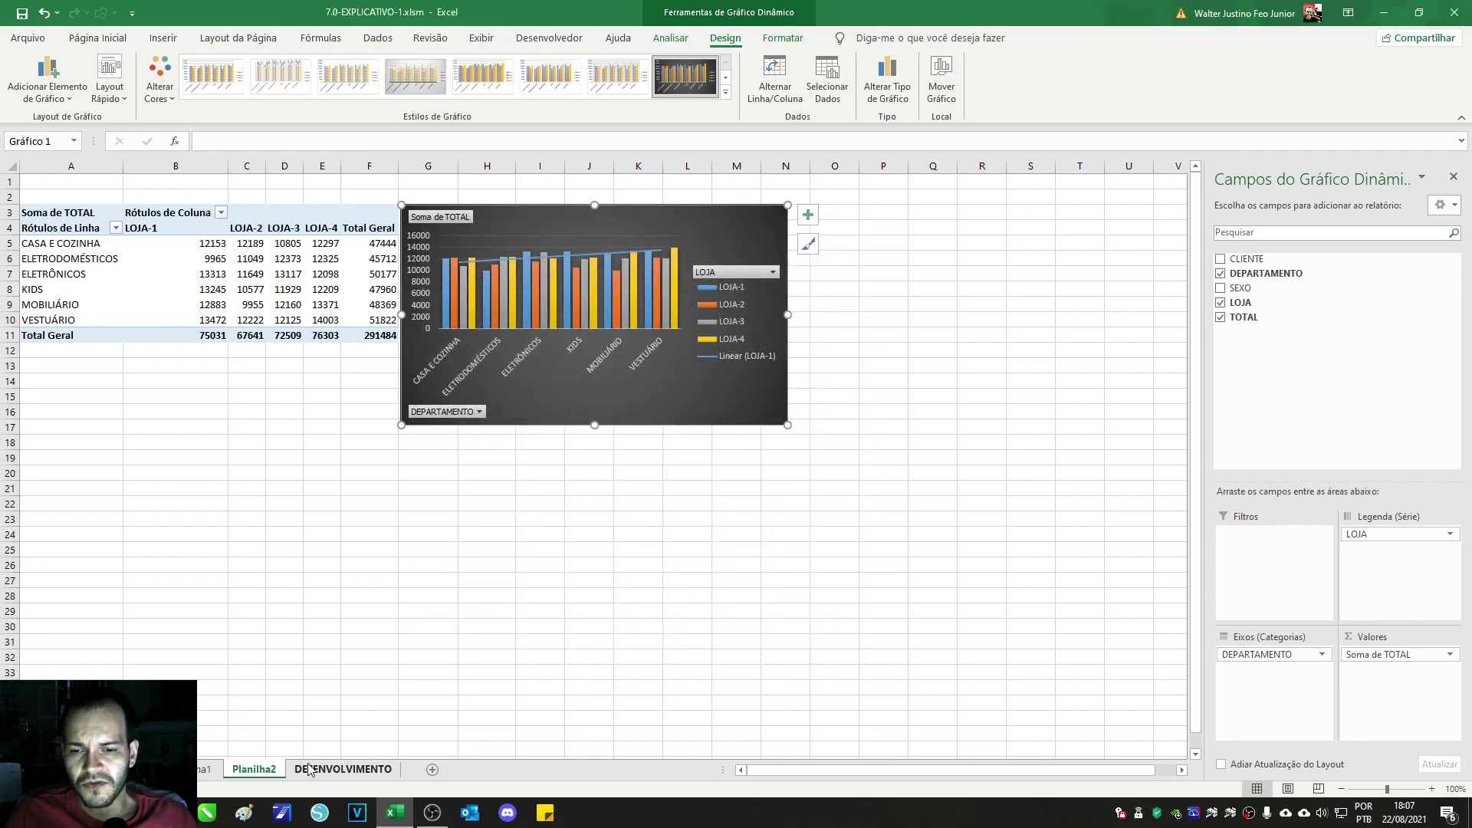
pyautogui.click(343, 769)
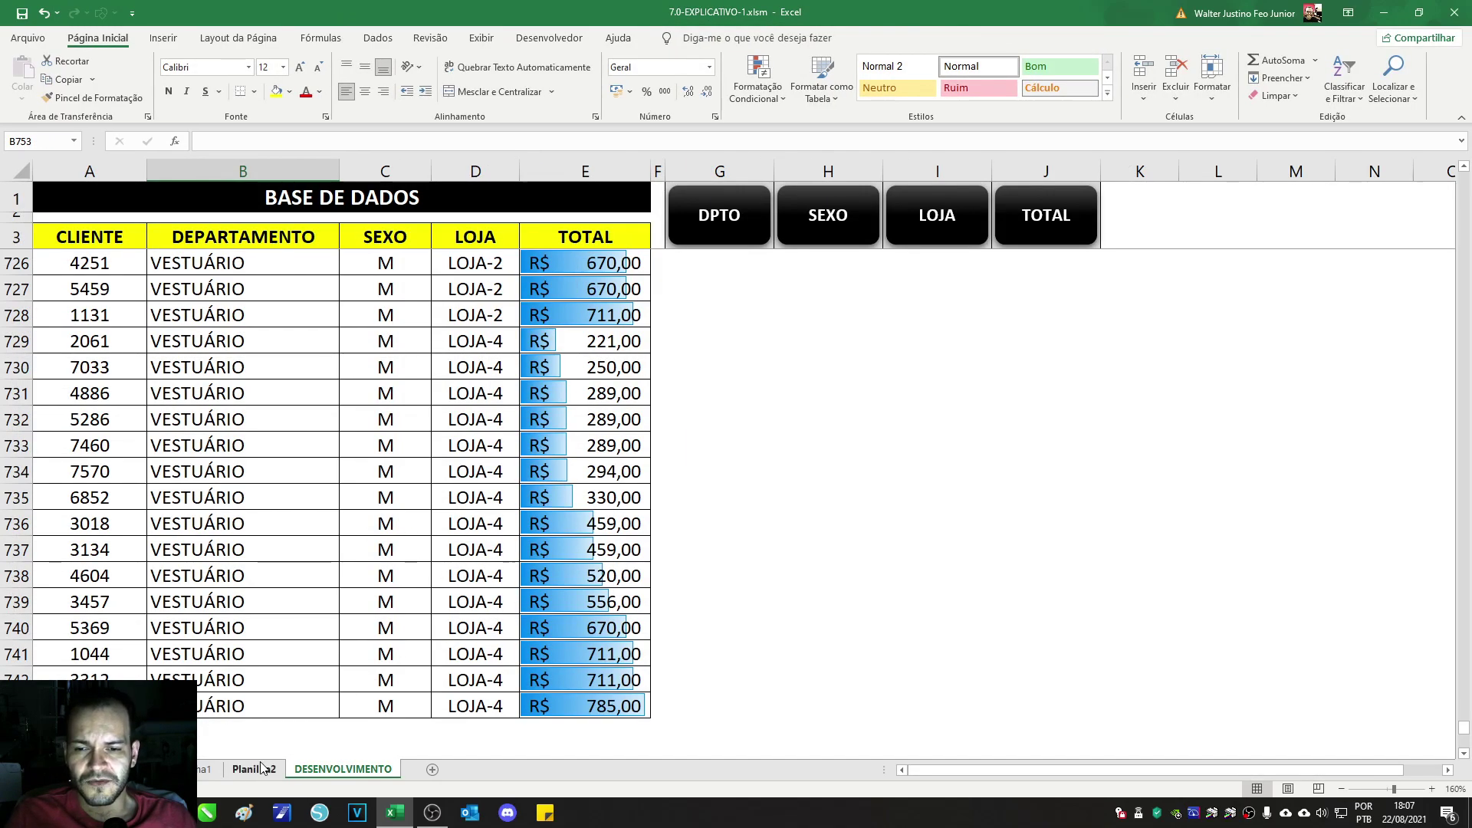
pyautogui.click(254, 770)
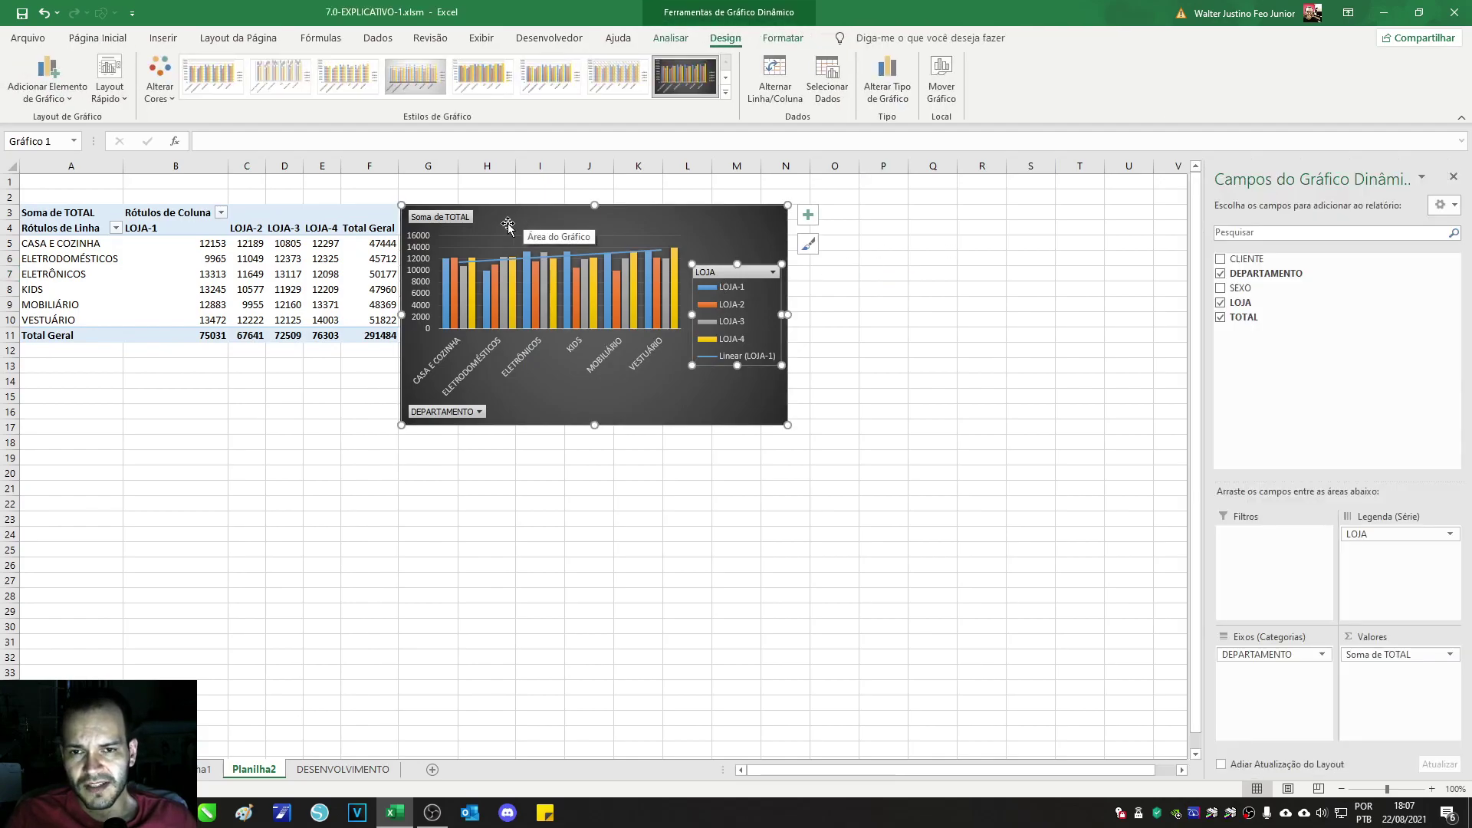
pyautogui.click(670, 38)
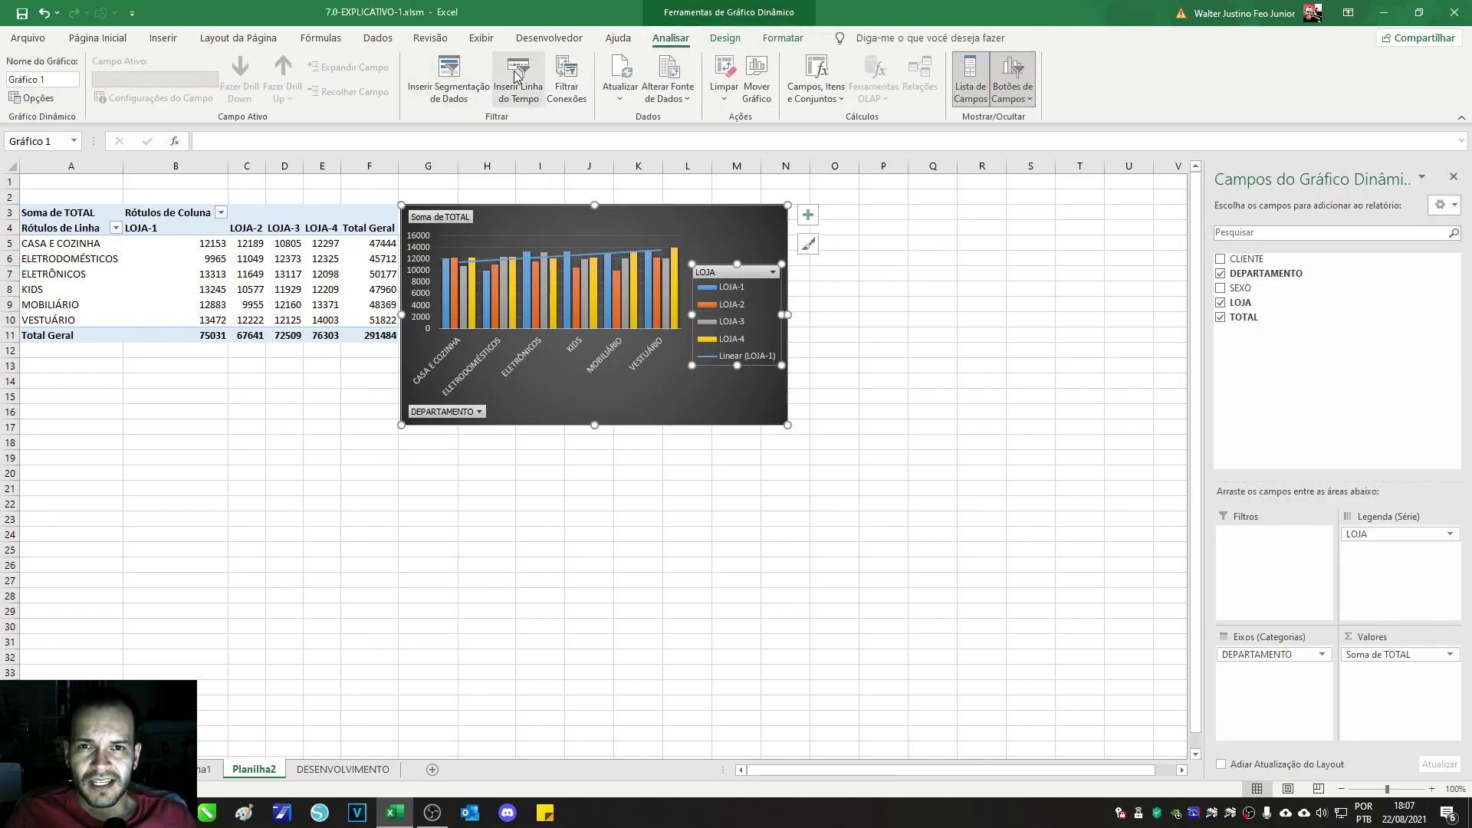
# Step: Move the chart over columns A–F and insert a DEPARTAMENTO slicer
pyautogui.moveTo(692, 225); pyautogui.dragTo(327, 227)
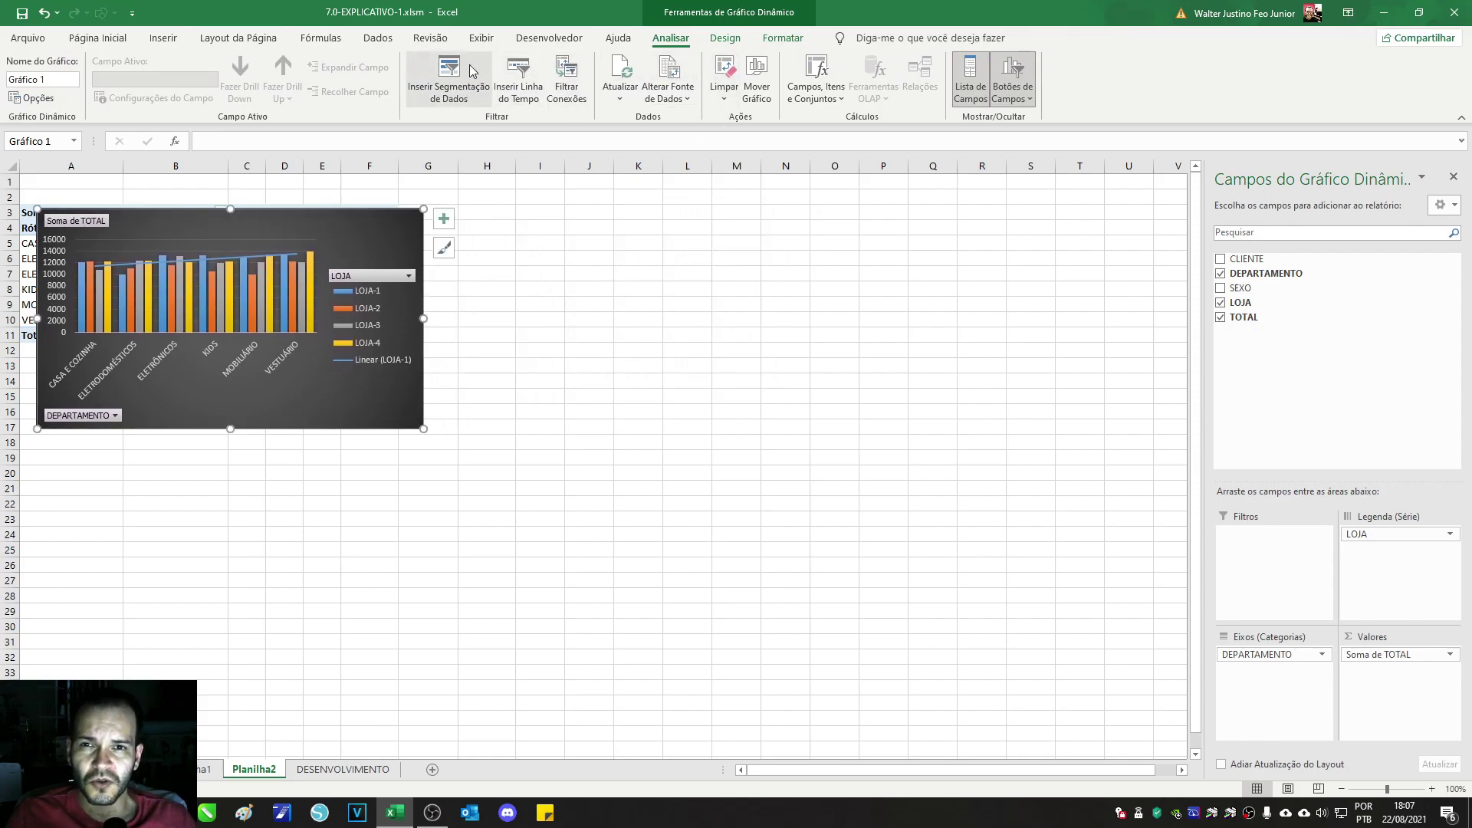
pyautogui.click(449, 76)
pyautogui.moveTo(823, 244); pyautogui.dragTo(611, 220)
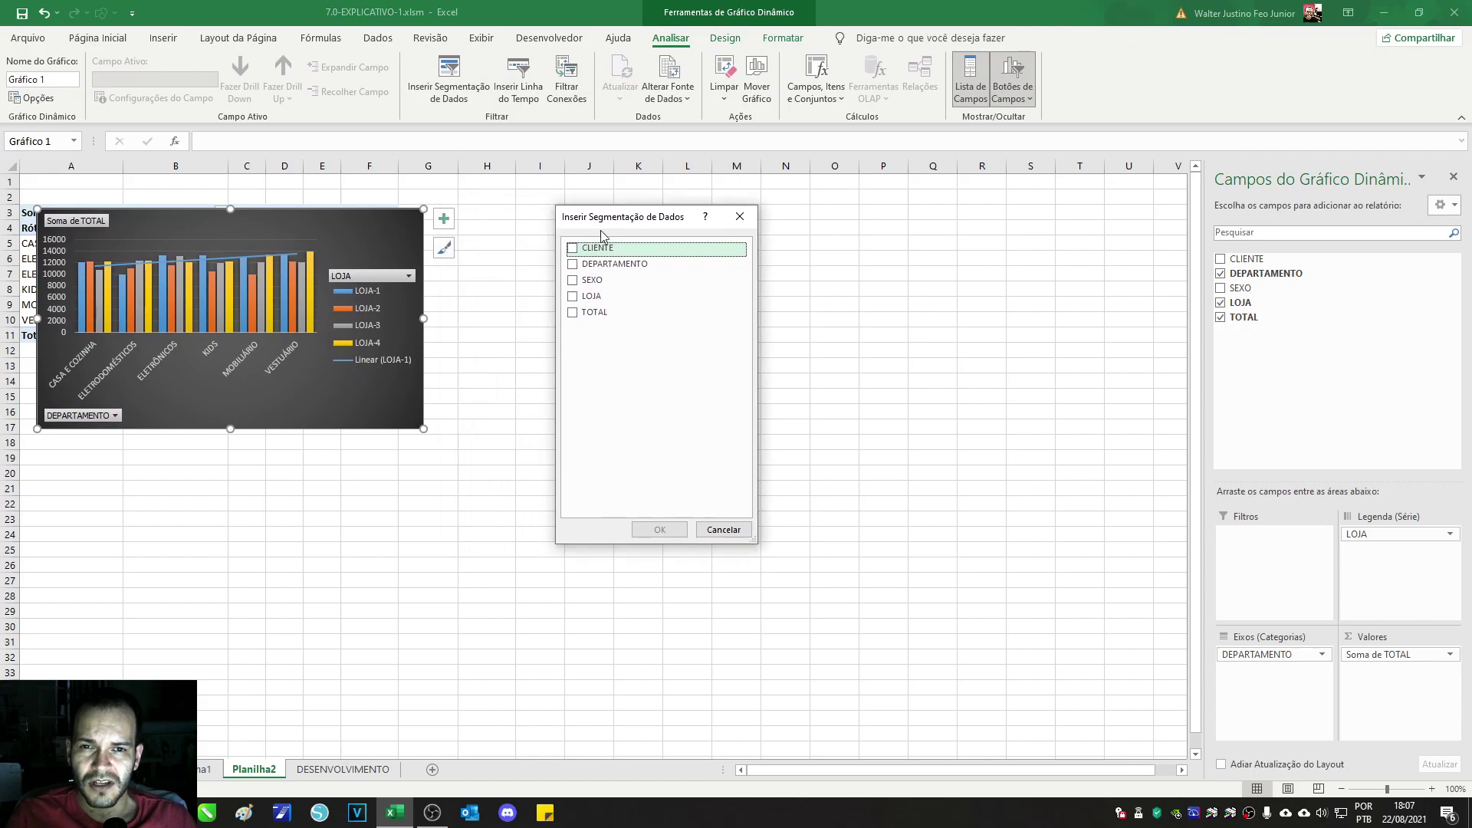
pyautogui.click(572, 264)
pyautogui.click(659, 529)
# Step: Filter through ELETRODOMÉSTICOS, CASA E COZINHA and ELETRÔNICOS to MOBILIÁRIO, then reposition chart and slicer
pyautogui.click(612, 421)
pyautogui.click(612, 404)
pyautogui.click(598, 445)
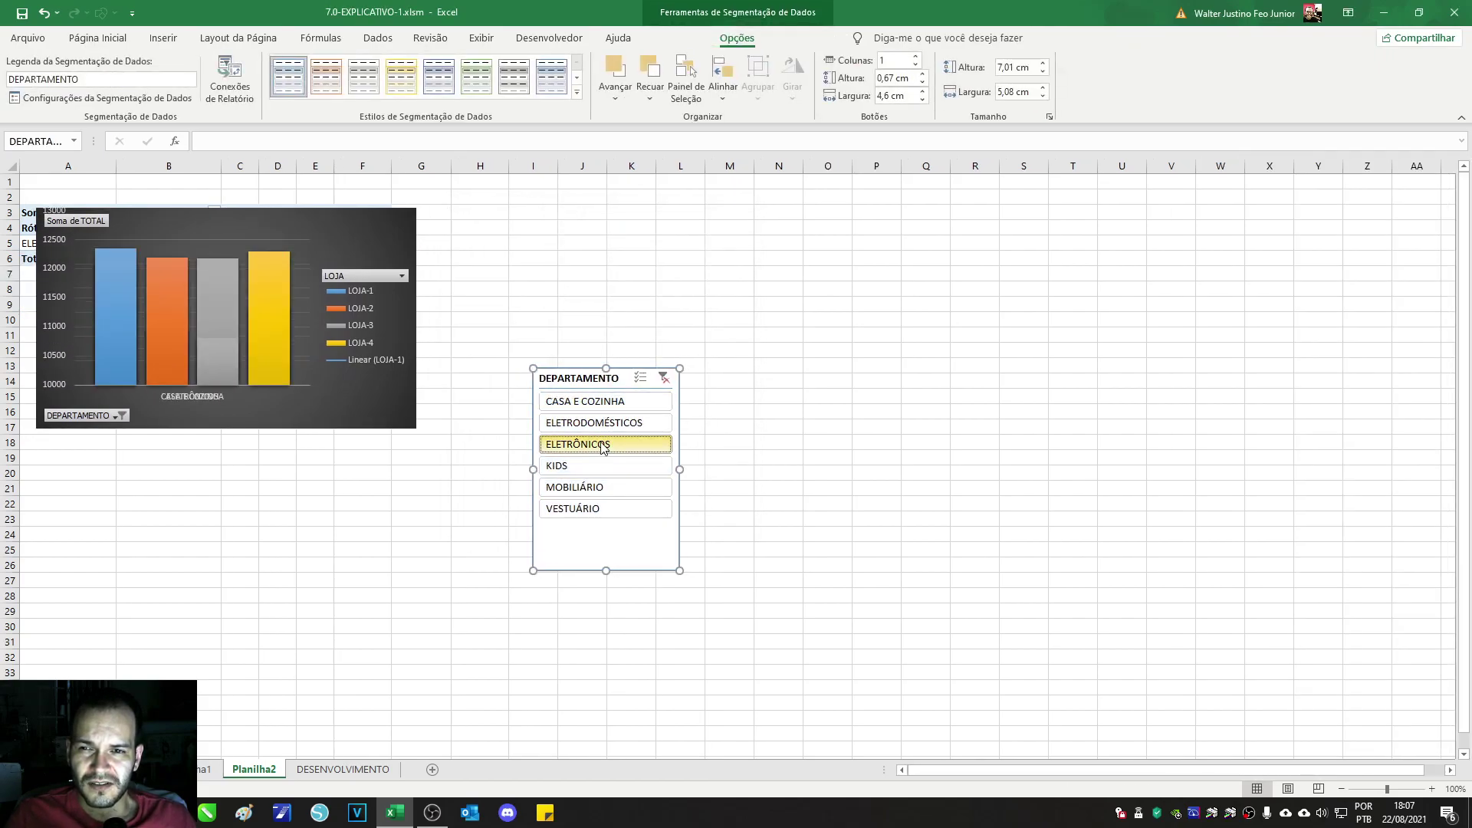
pyautogui.click(567, 488)
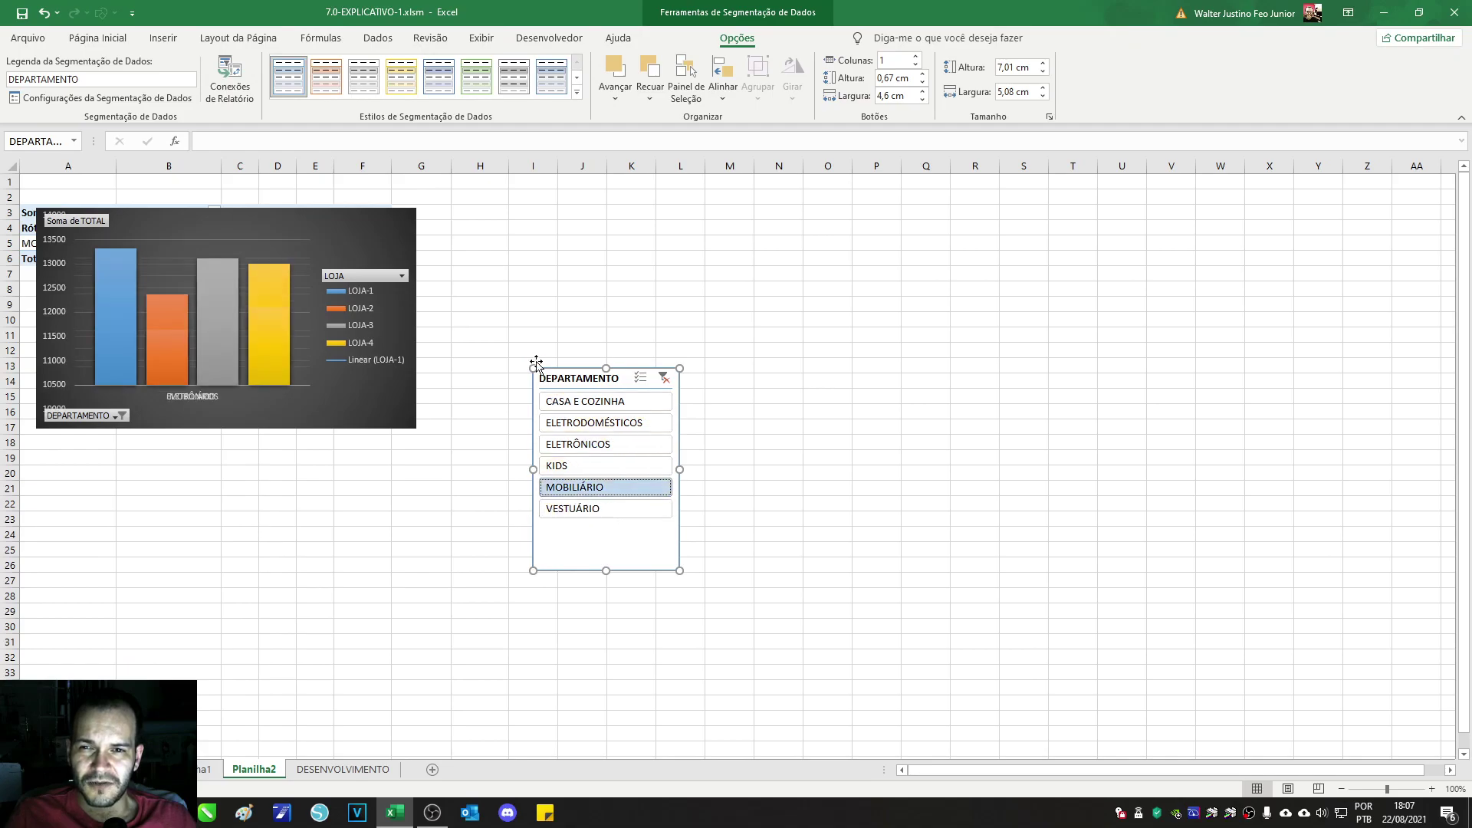
pyautogui.moveTo(384, 244); pyautogui.dragTo(368, 310)
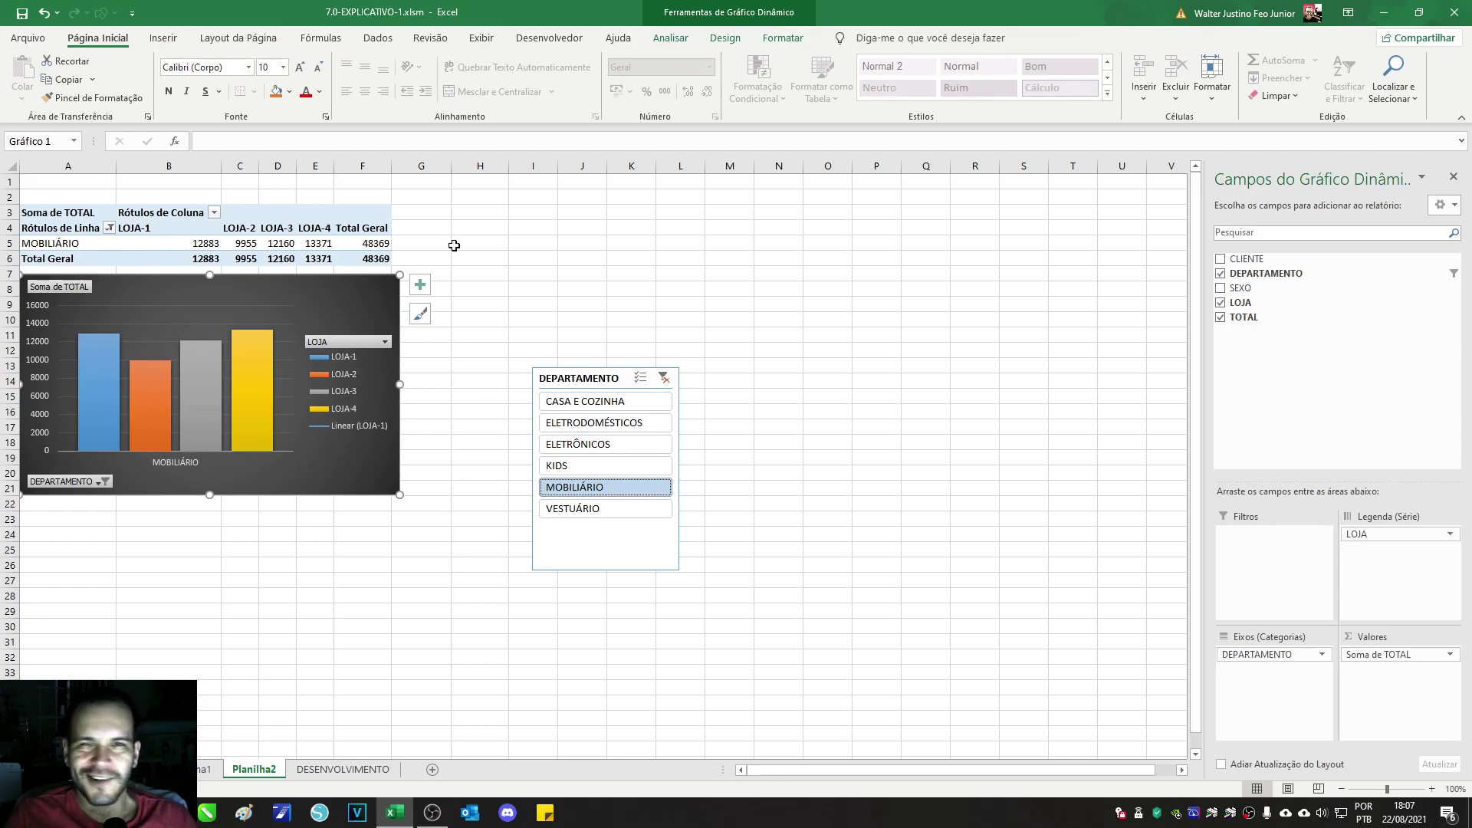
pyautogui.moveTo(610, 385); pyautogui.dragTo(883, 218)
# Step: Clear the slicer filter, set the slicer in columns O–Q beside the chart, then open CONTEÚDO
pyautogui.click(594, 230)
pyautogui.moveTo(281, 294); pyautogui.dragTo(655, 229)
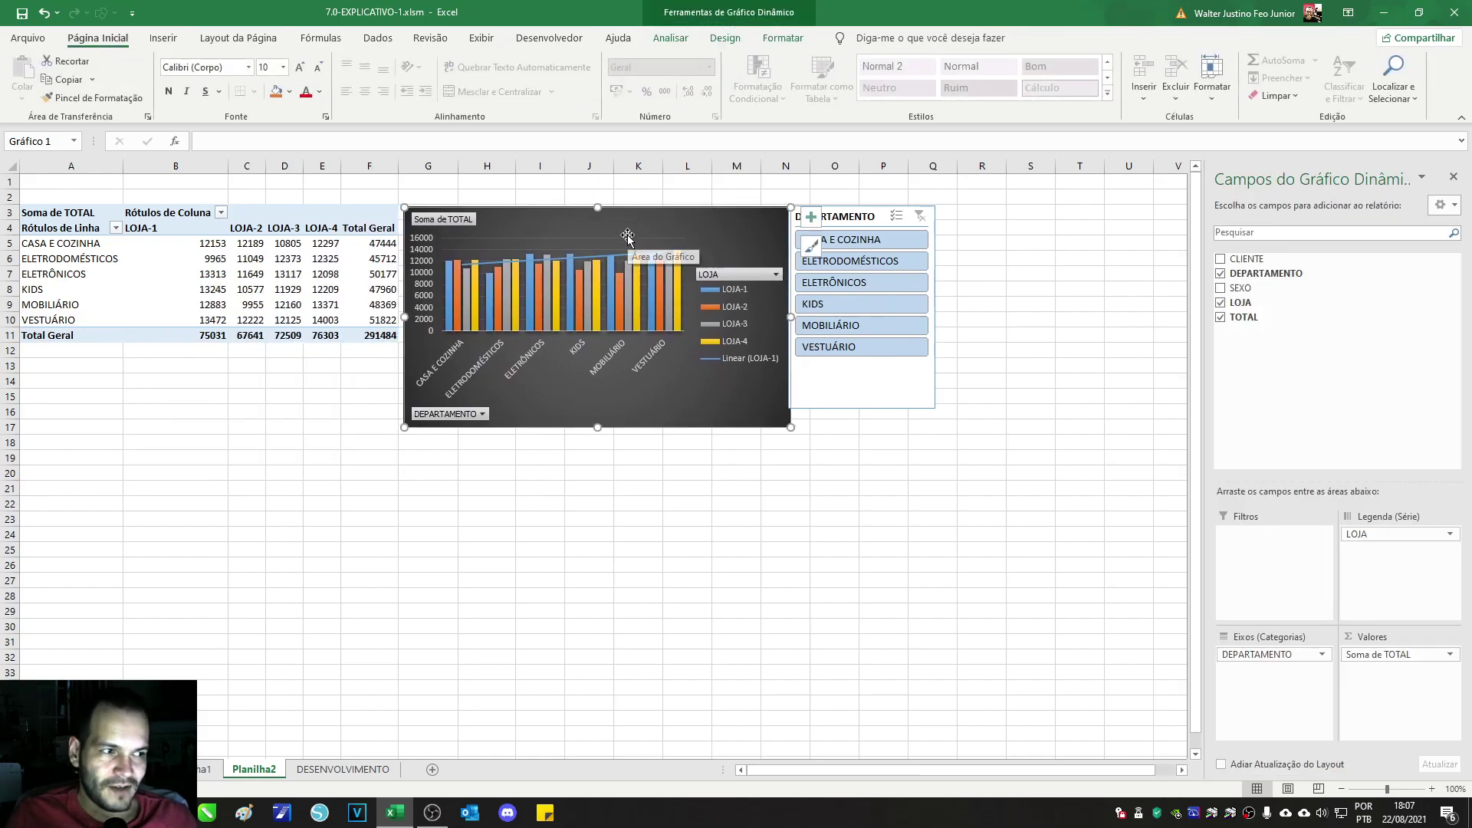
pyautogui.moveTo(840, 216); pyautogui.dragTo(862, 216)
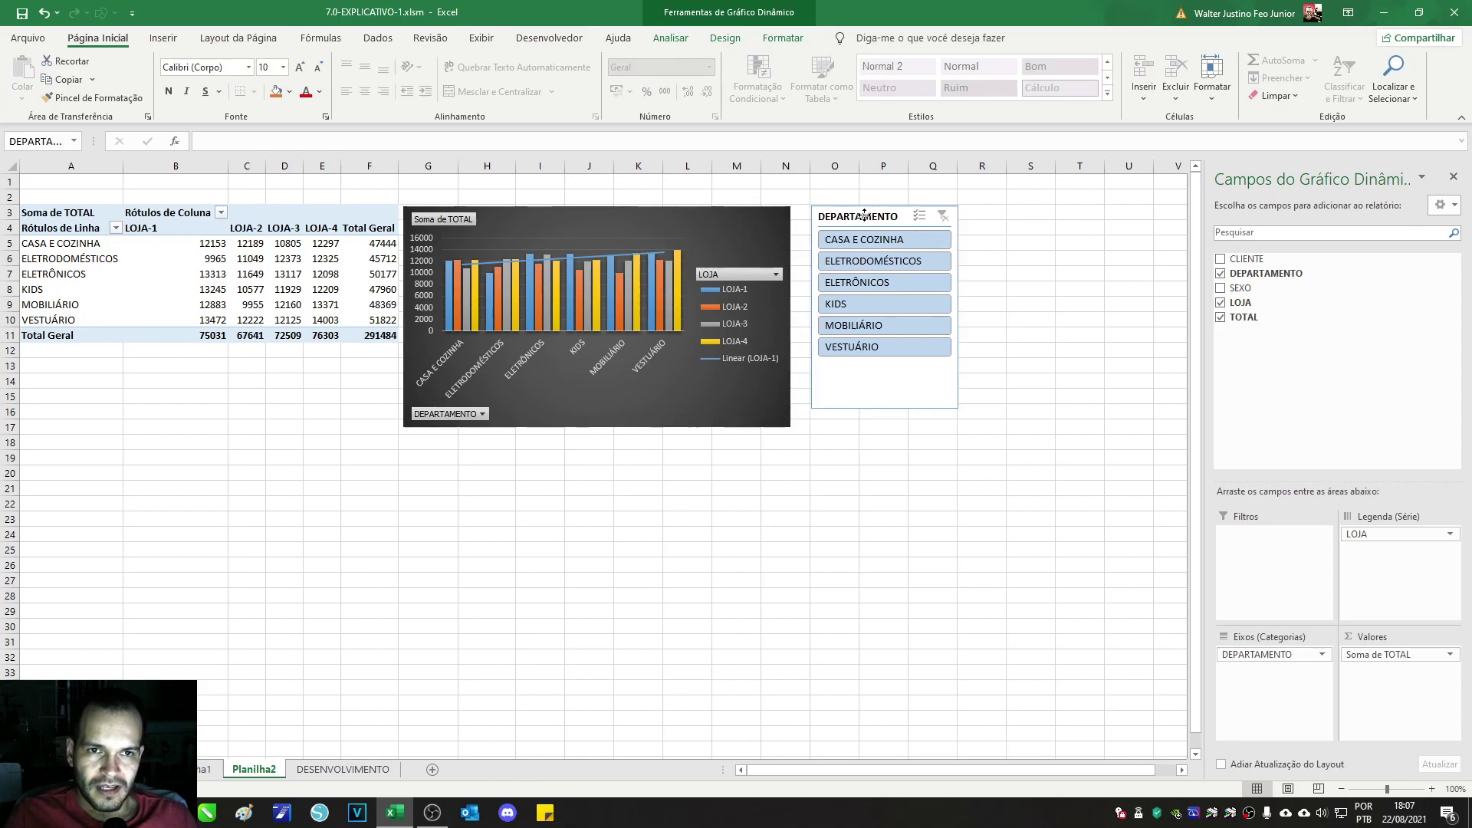
pyautogui.moveTo(705, 216); pyautogui.dragTo(709, 210)
pyautogui.moveTo(858, 216); pyautogui.dragTo(856, 217)
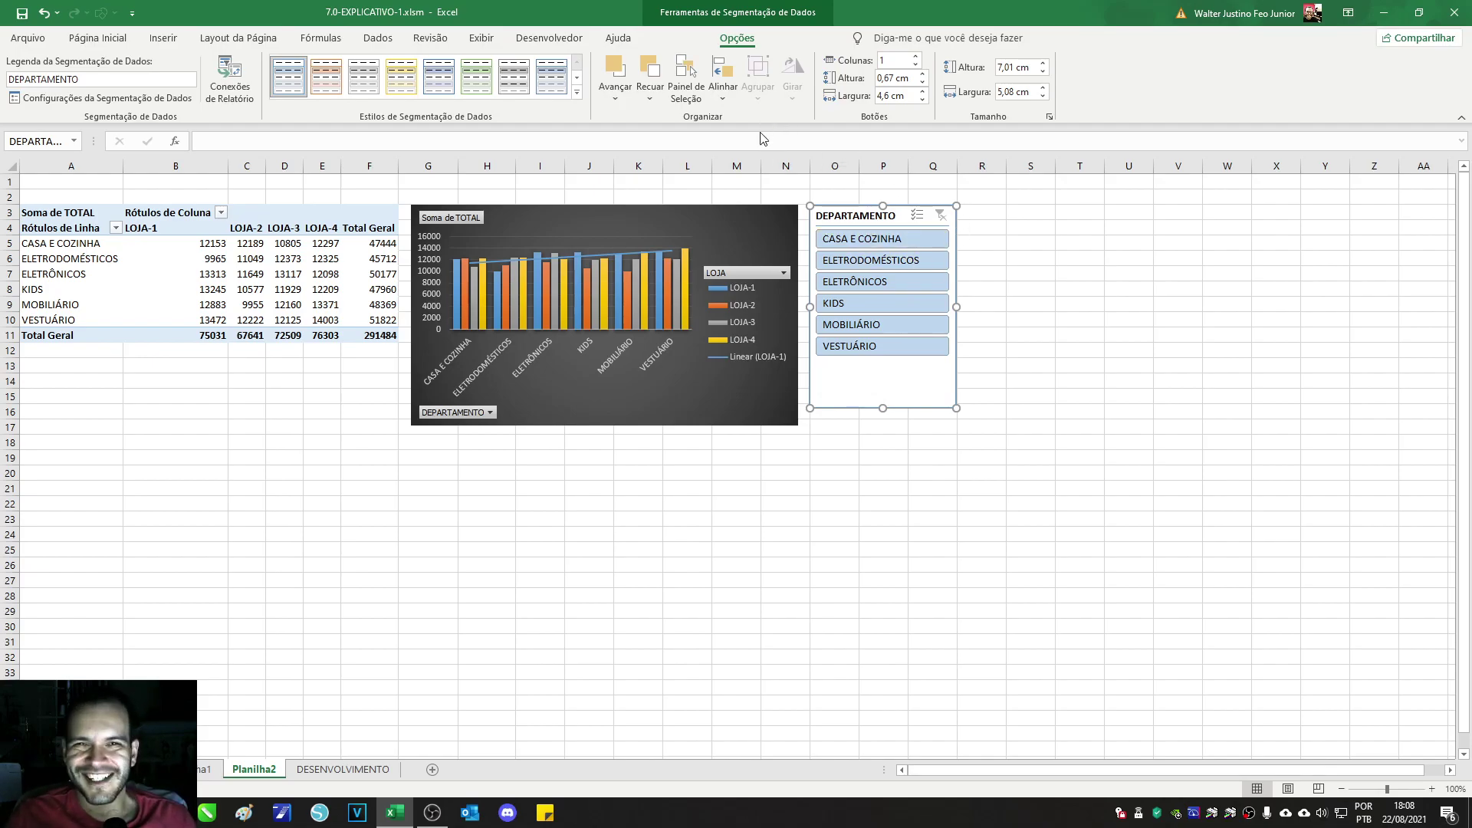
pyautogui.click(941, 457)
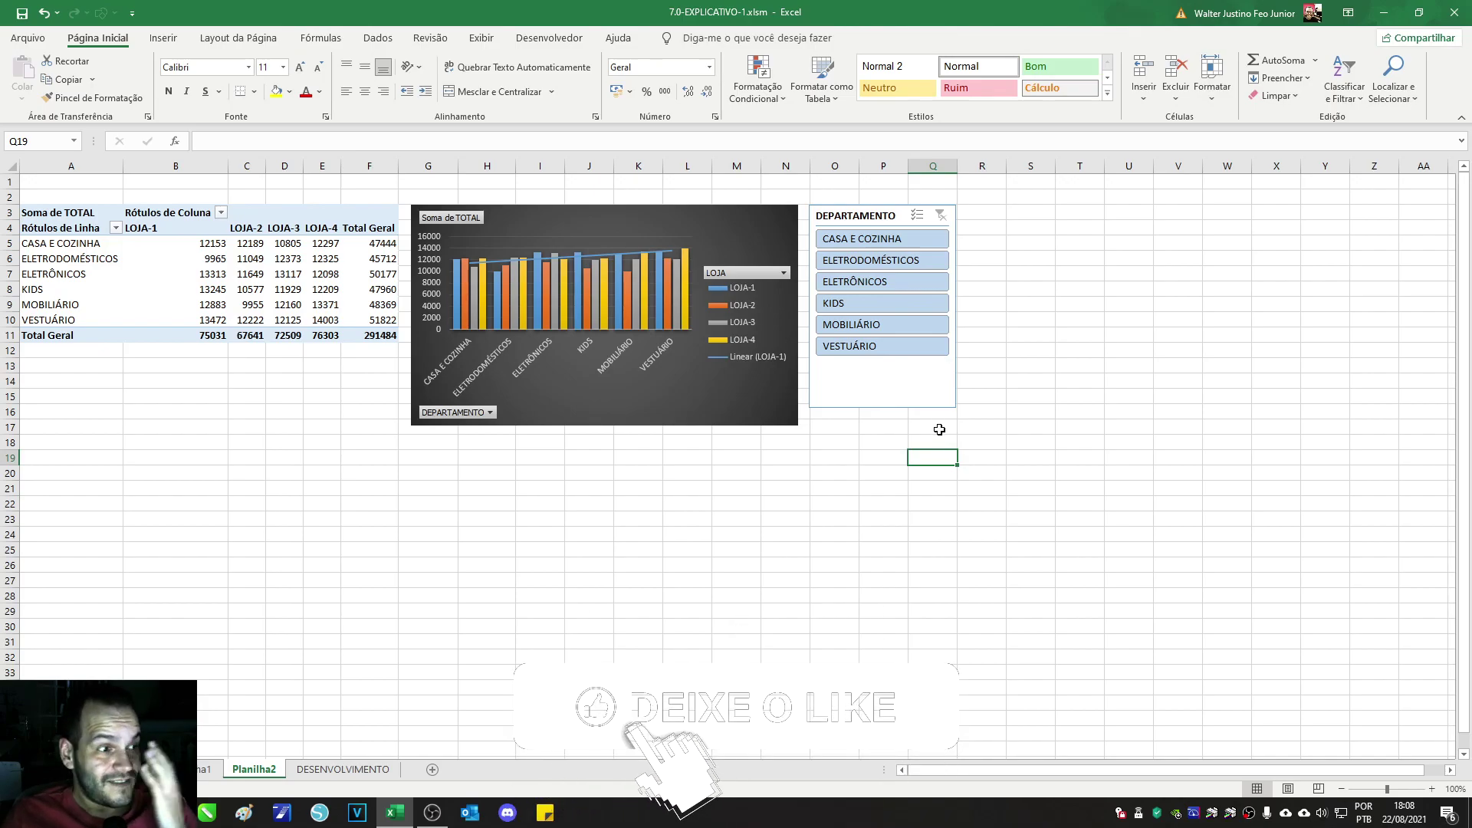
pyautogui.click(121, 769)
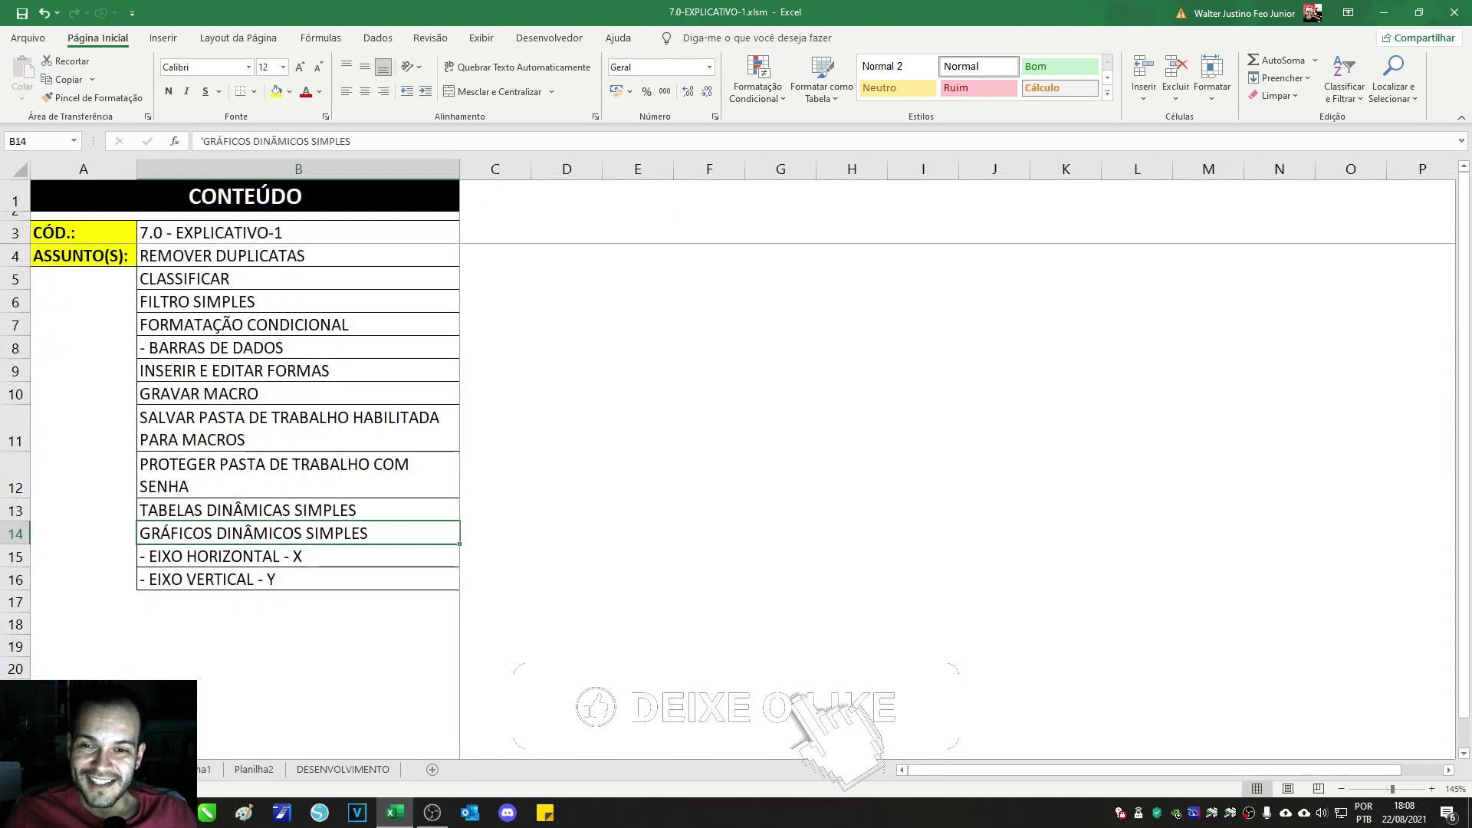